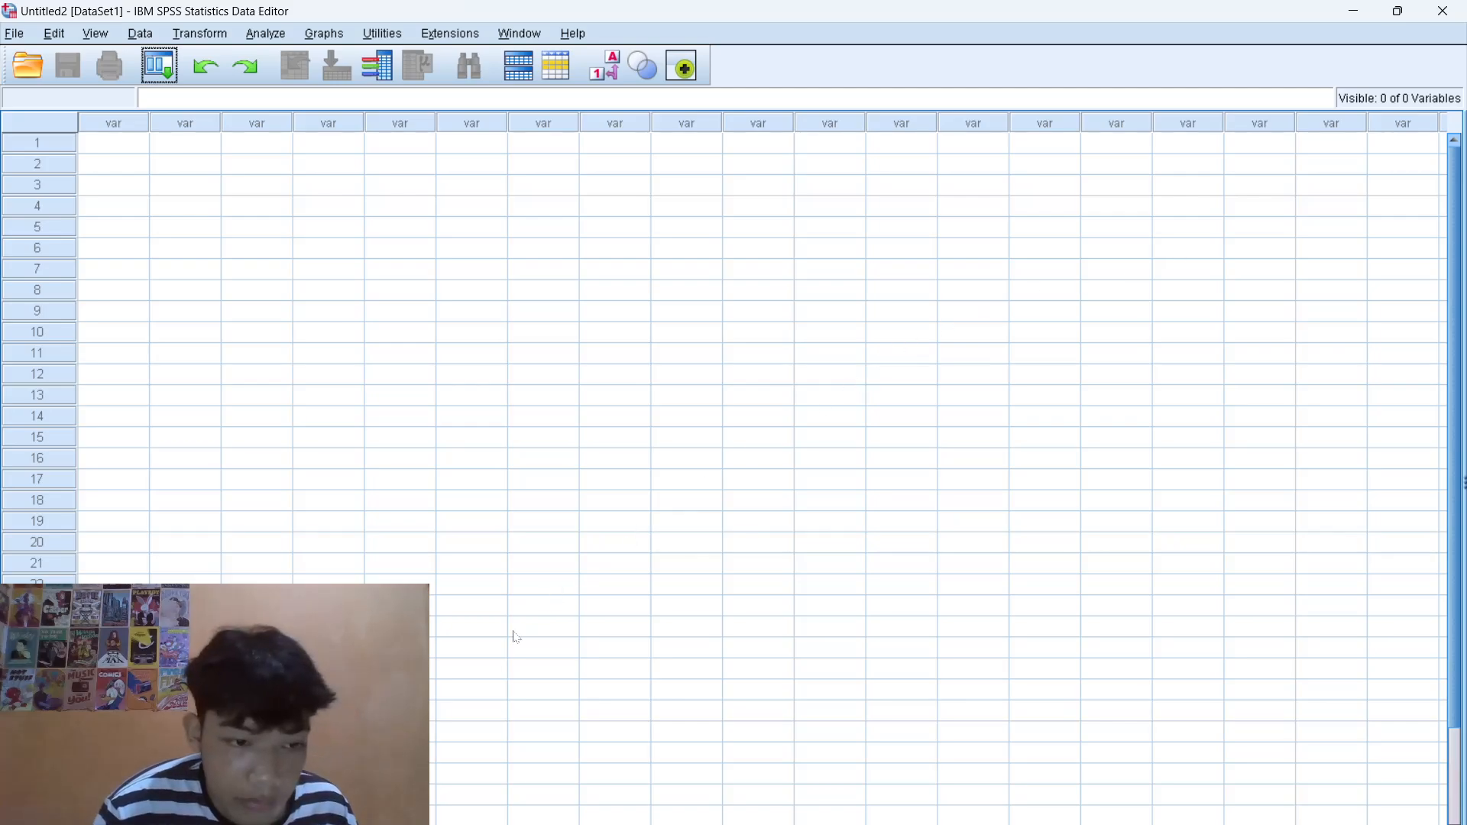
- In the variable definitions, create a first variable named X with 0 decimals
{"action": "key", "text": "ctrl+t"}
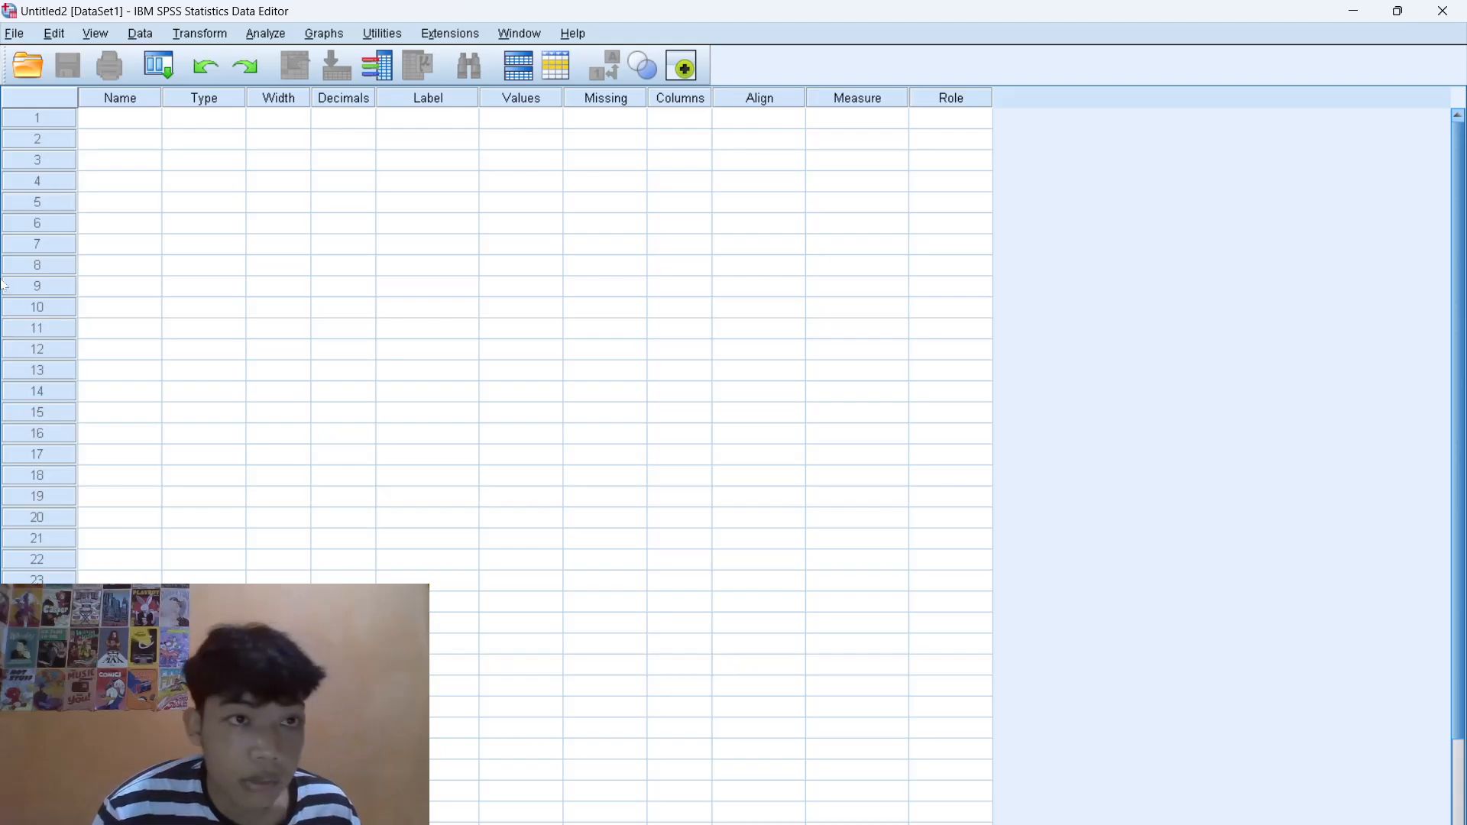
{"action": "left_click", "coordinate": [138, 122]}
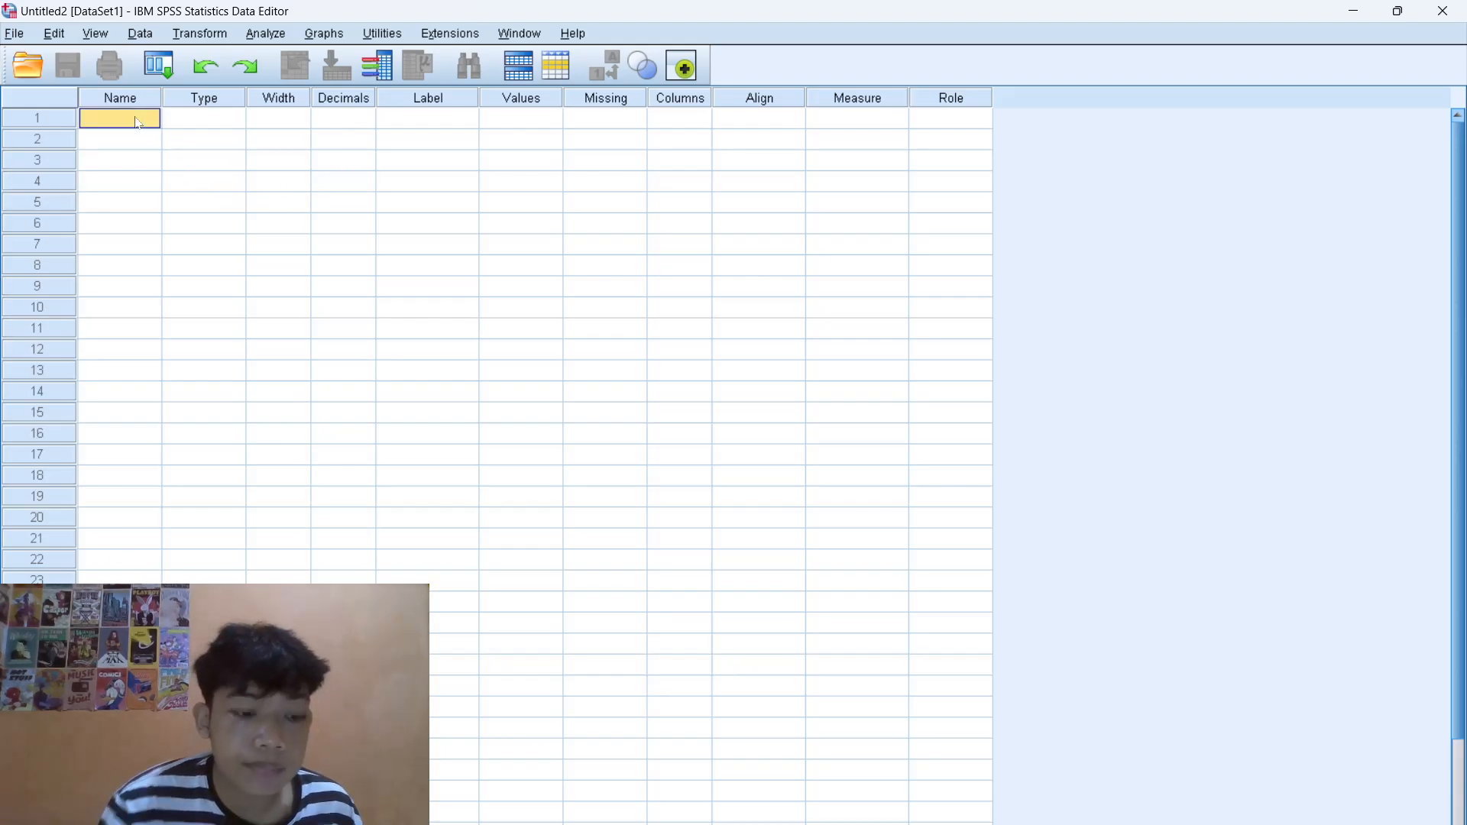
{"action": "type", "text": "X"}
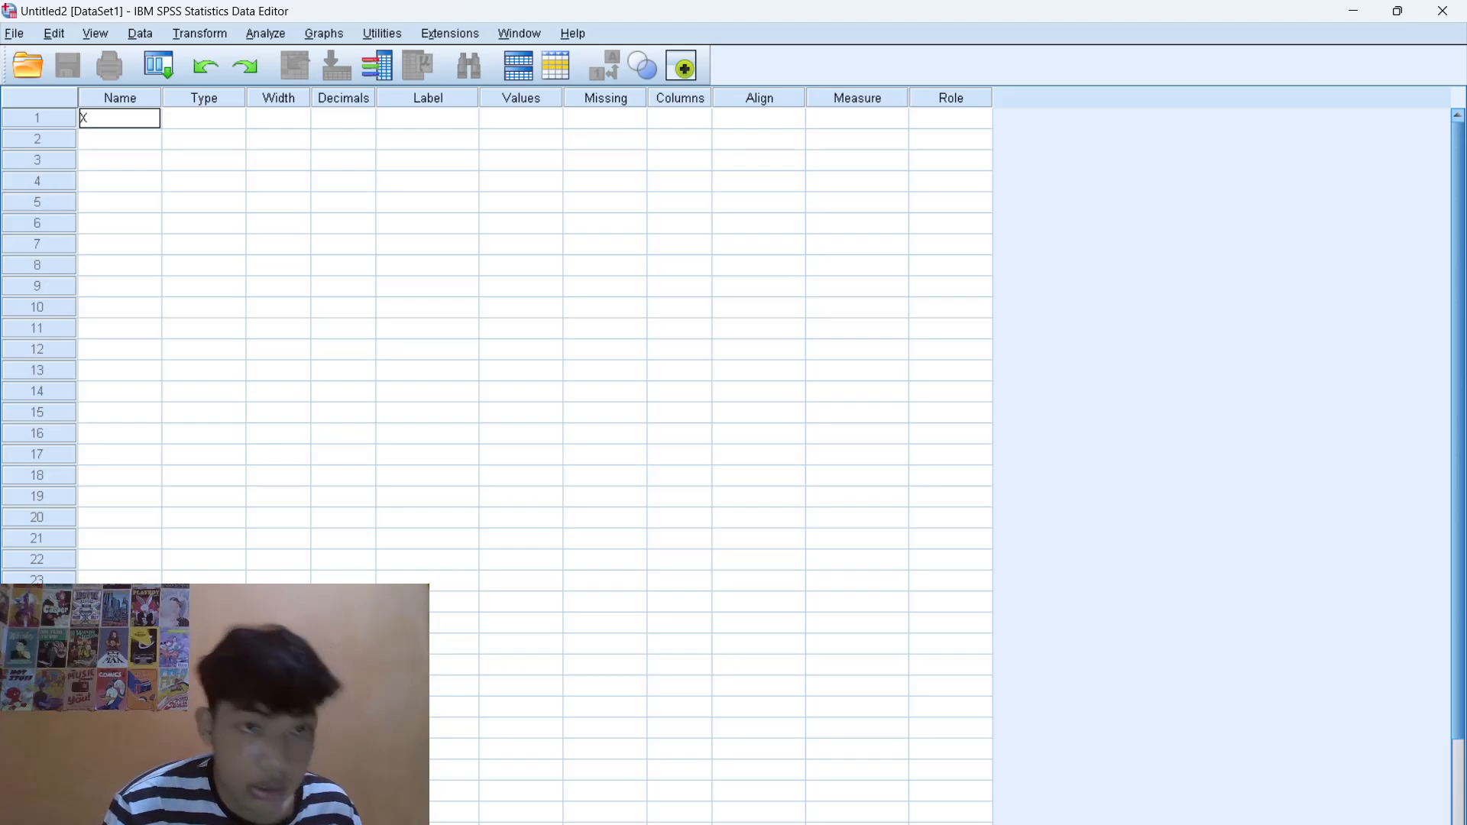
{"action": "left_click", "coordinate": [336, 120]}
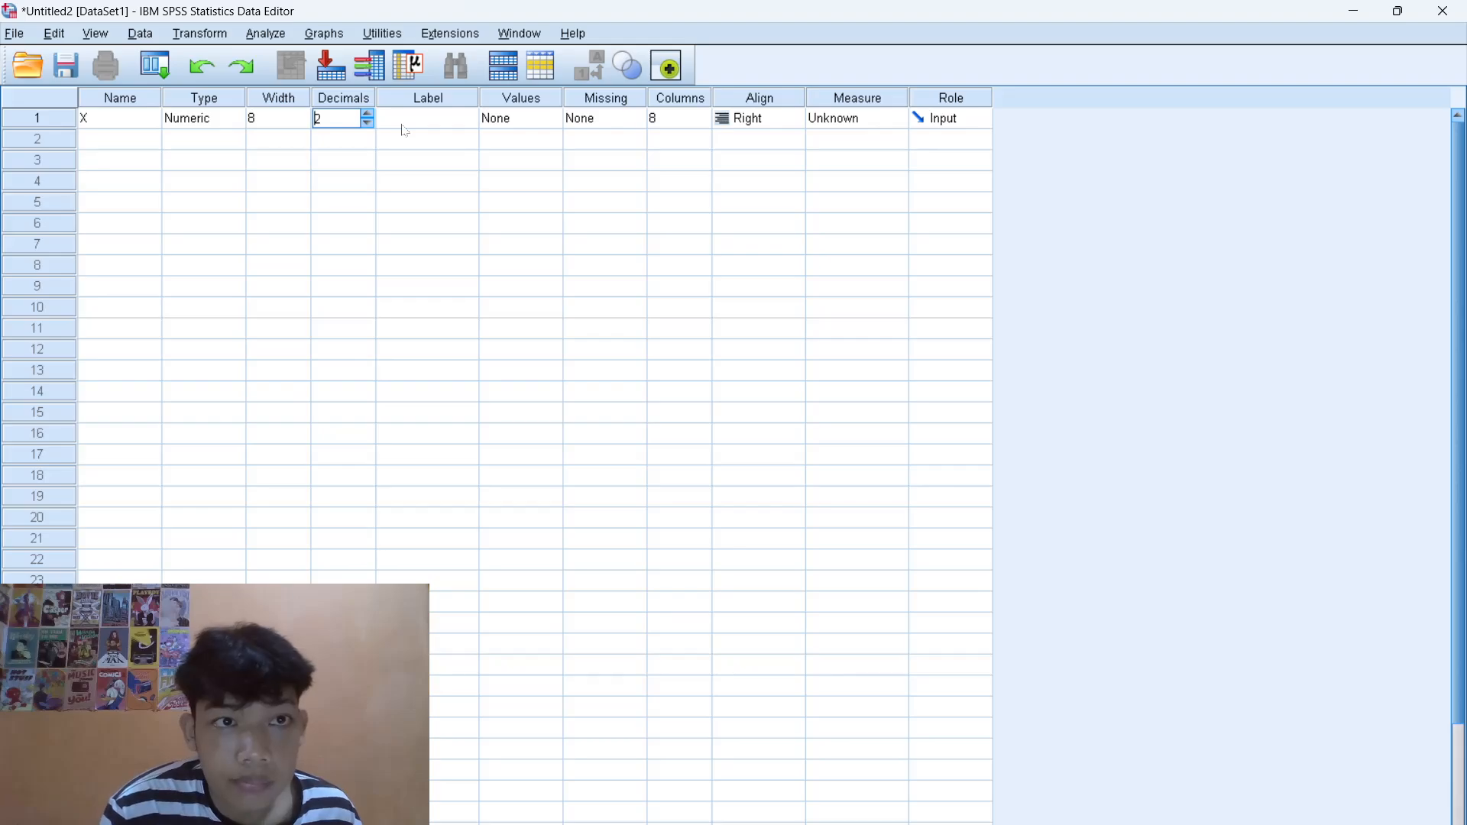
{"action": "key", "text": "BackSpace"}
{"action": "type", "text": "0"}
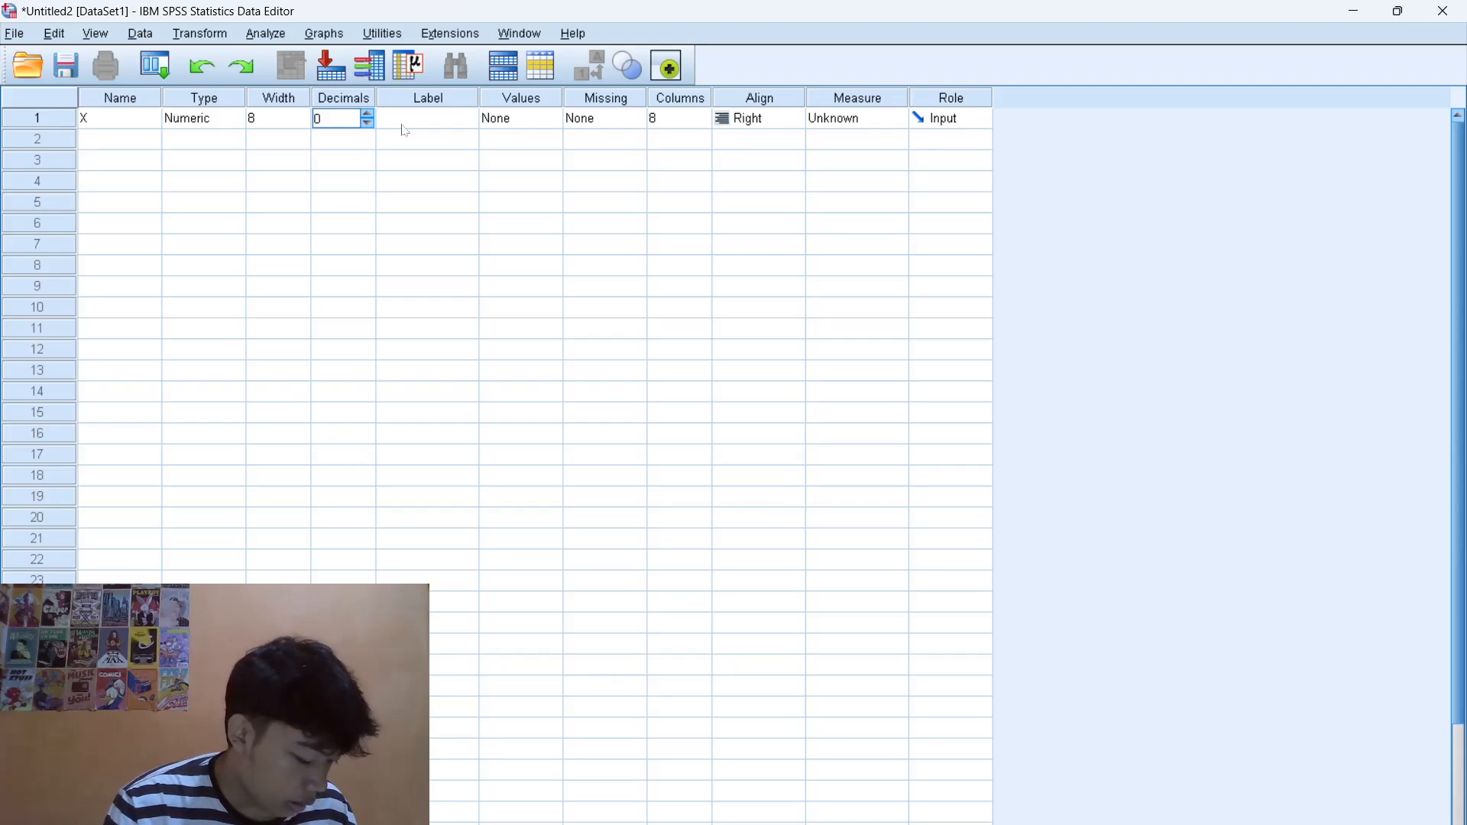
- Define a second variable named Y below X and set its decimals to 0
{"action": "left_click", "coordinate": [137, 145]}
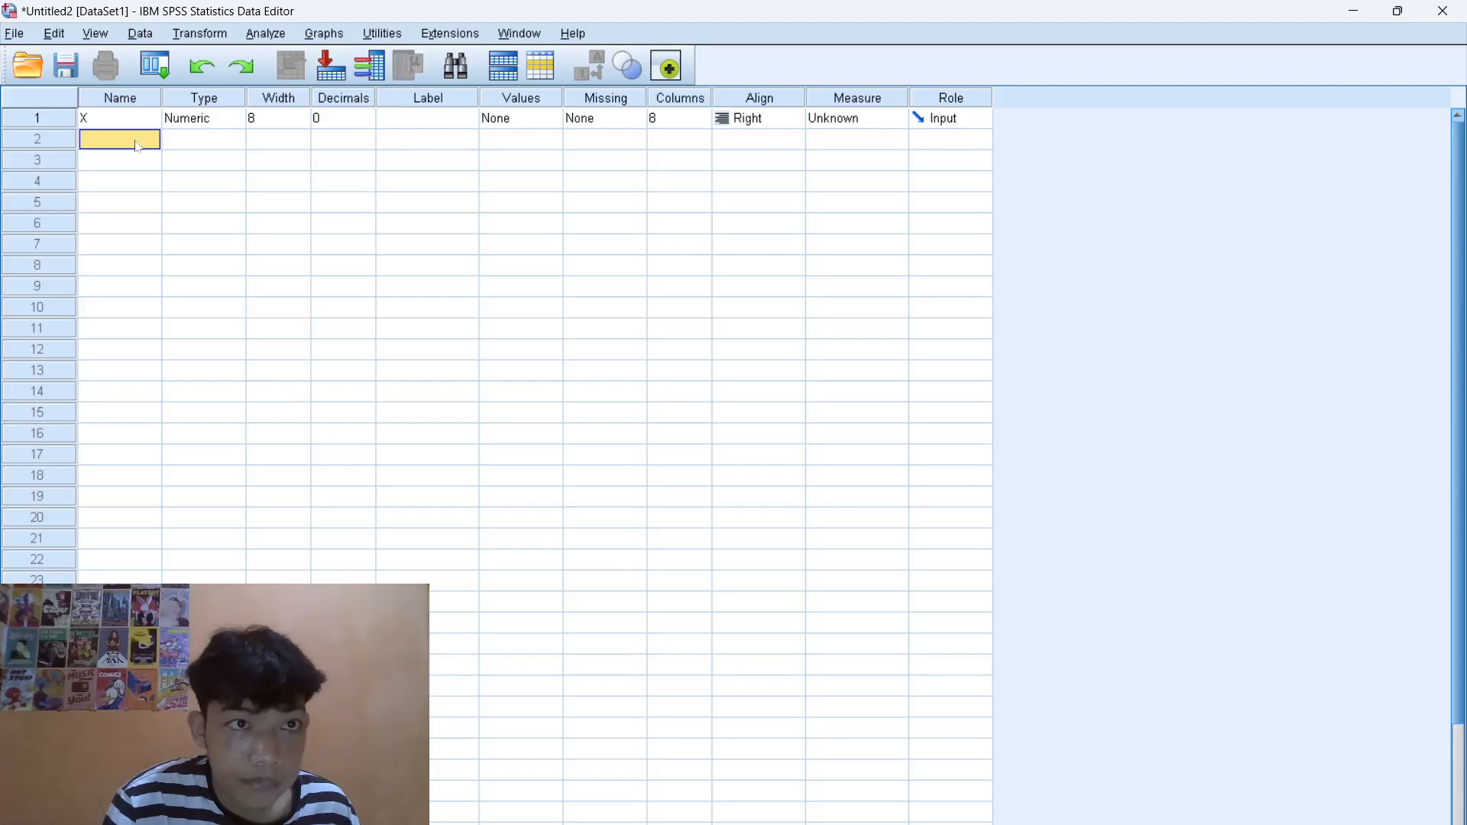
{"action": "type", "text": "Y"}
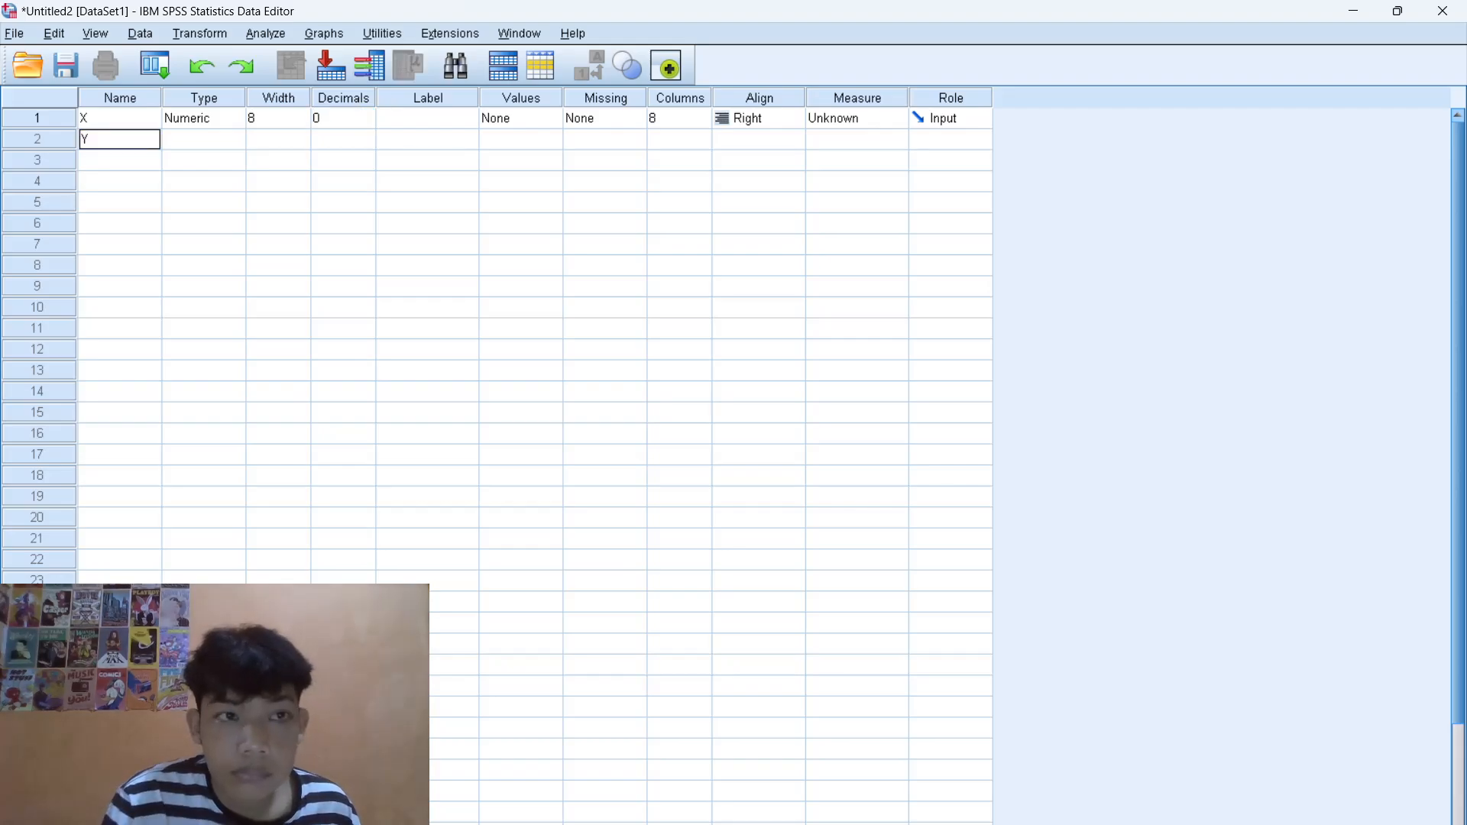
{"action": "left_click", "coordinate": [224, 146]}
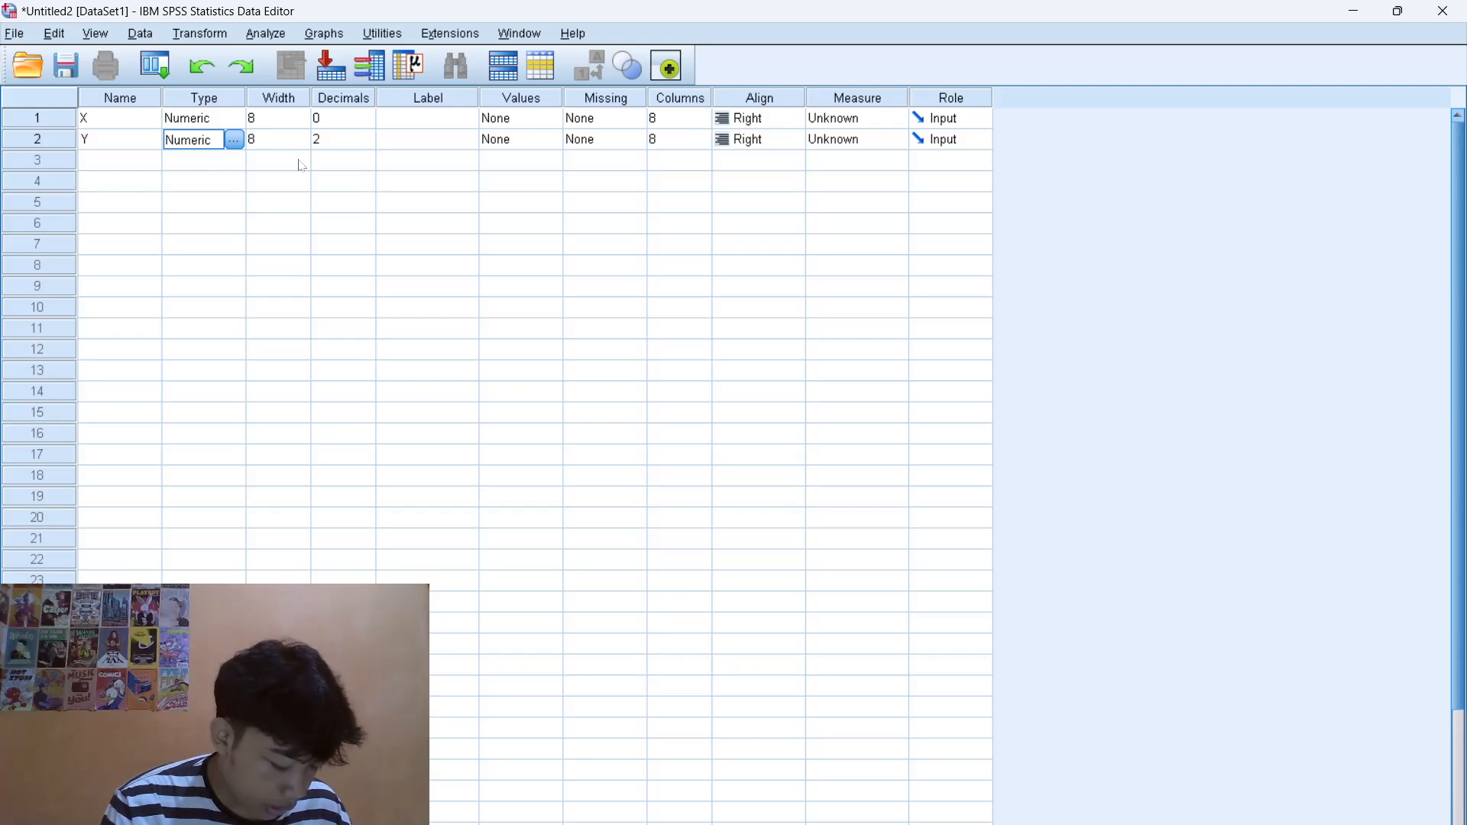
{"action": "left_click", "coordinate": [344, 139]}
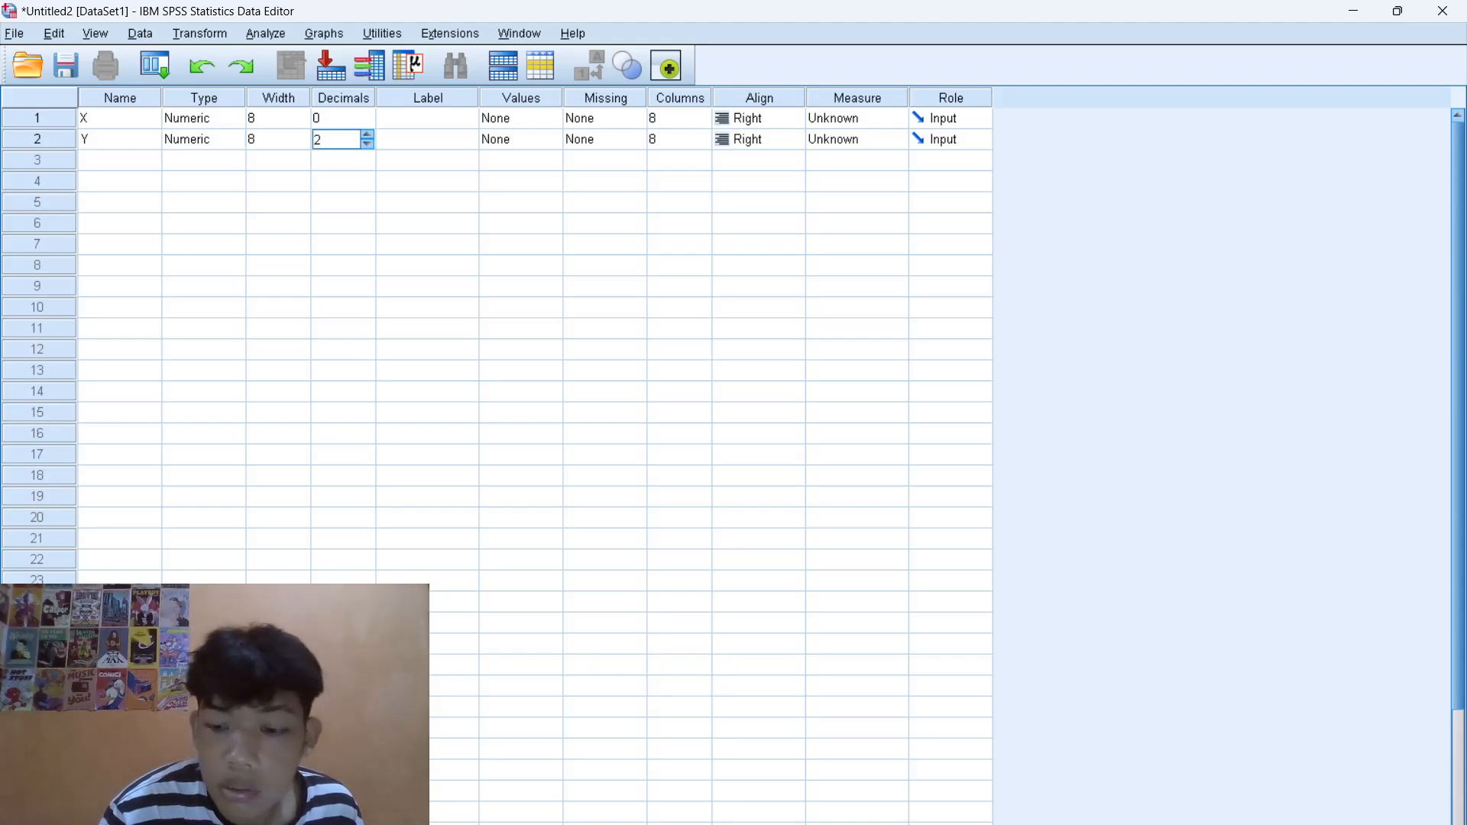
{"action": "key", "text": "BackSpace"}
{"action": "type", "text": "0"}
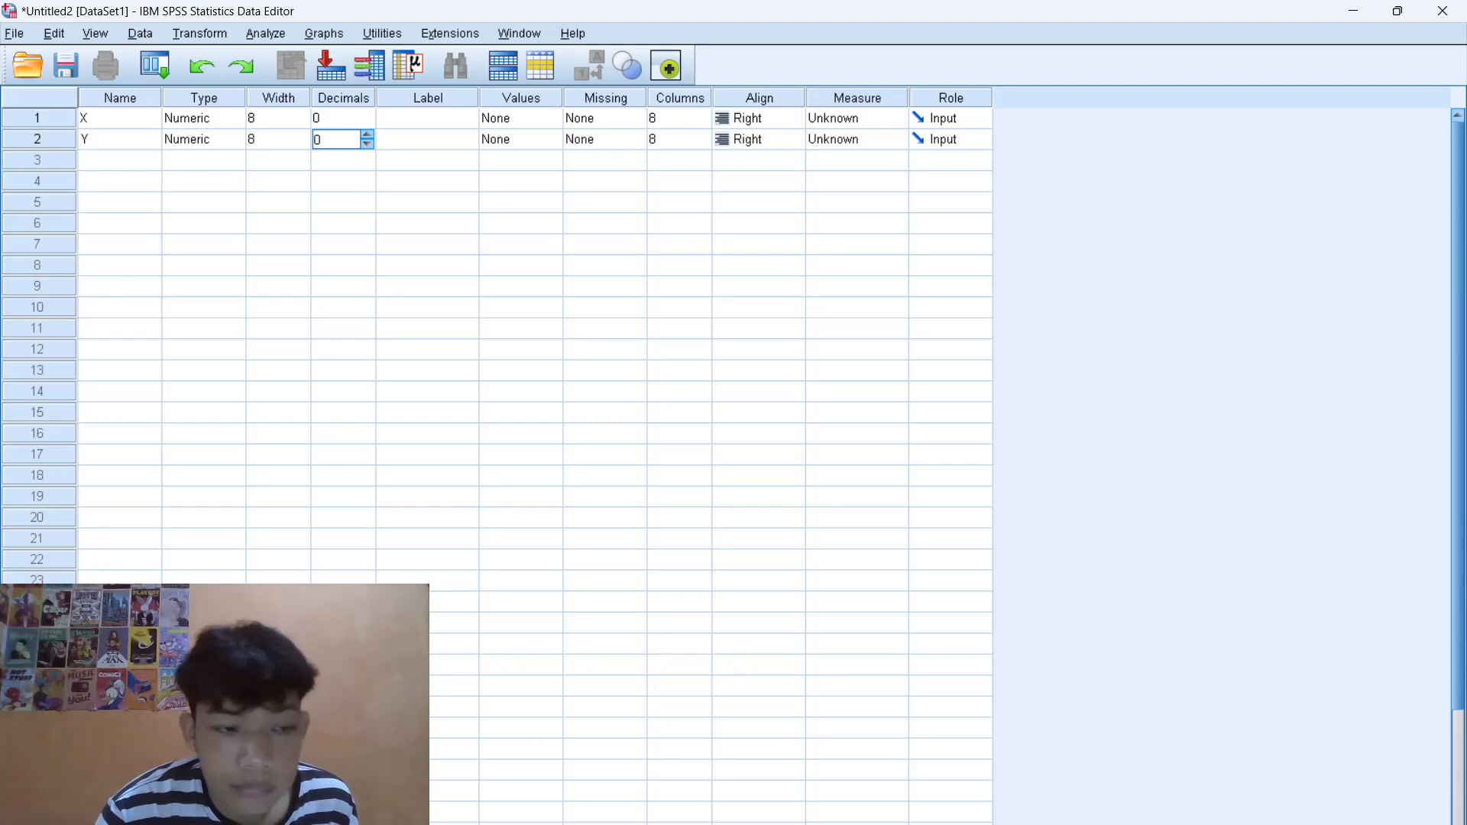
- In the data grid, fill in the first case with X = 12 and Y = 0
{"action": "left_click", "coordinate": [40, 819]}
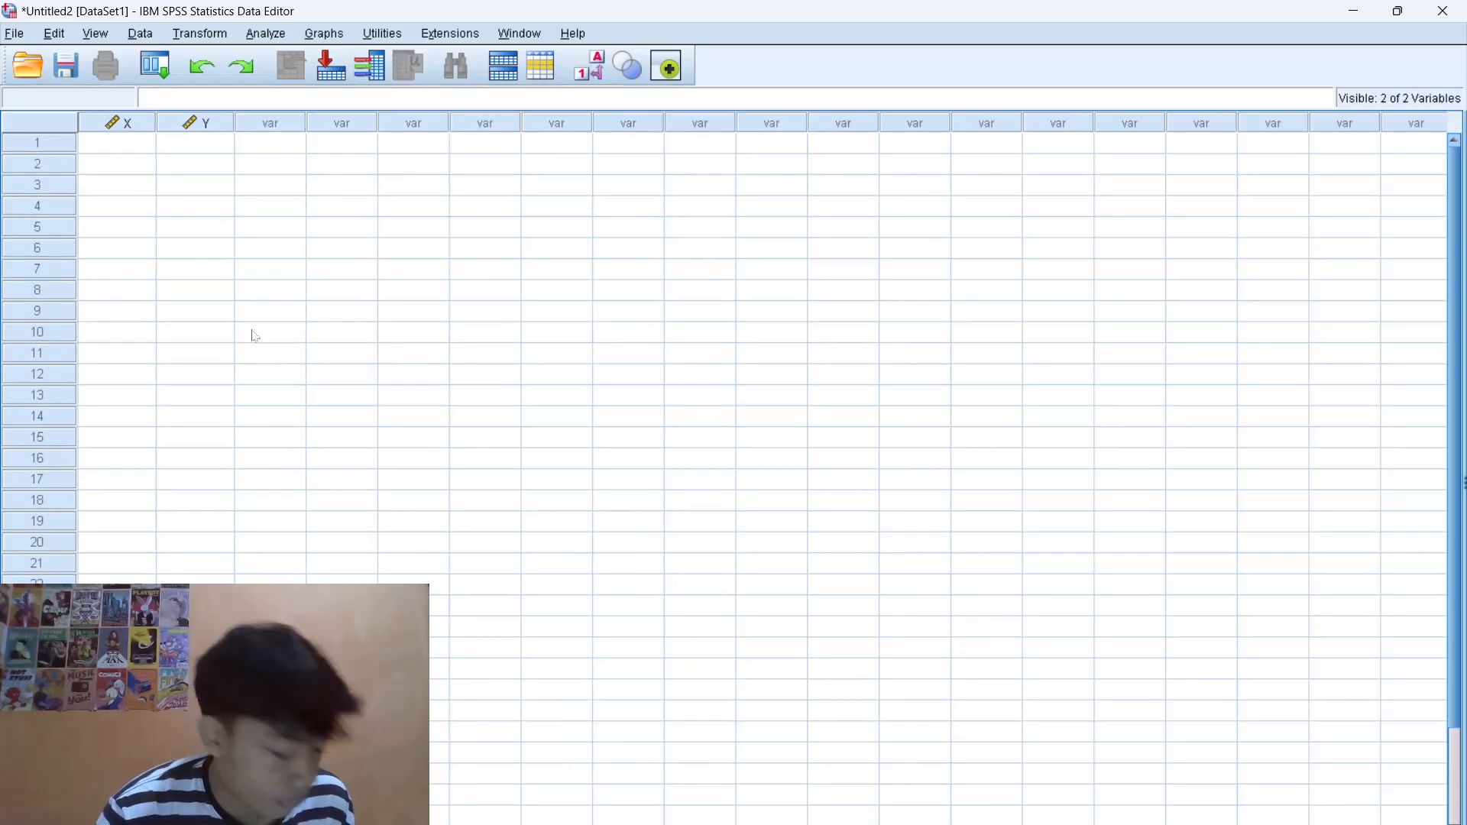
{"action": "left_click", "coordinate": [121, 139]}
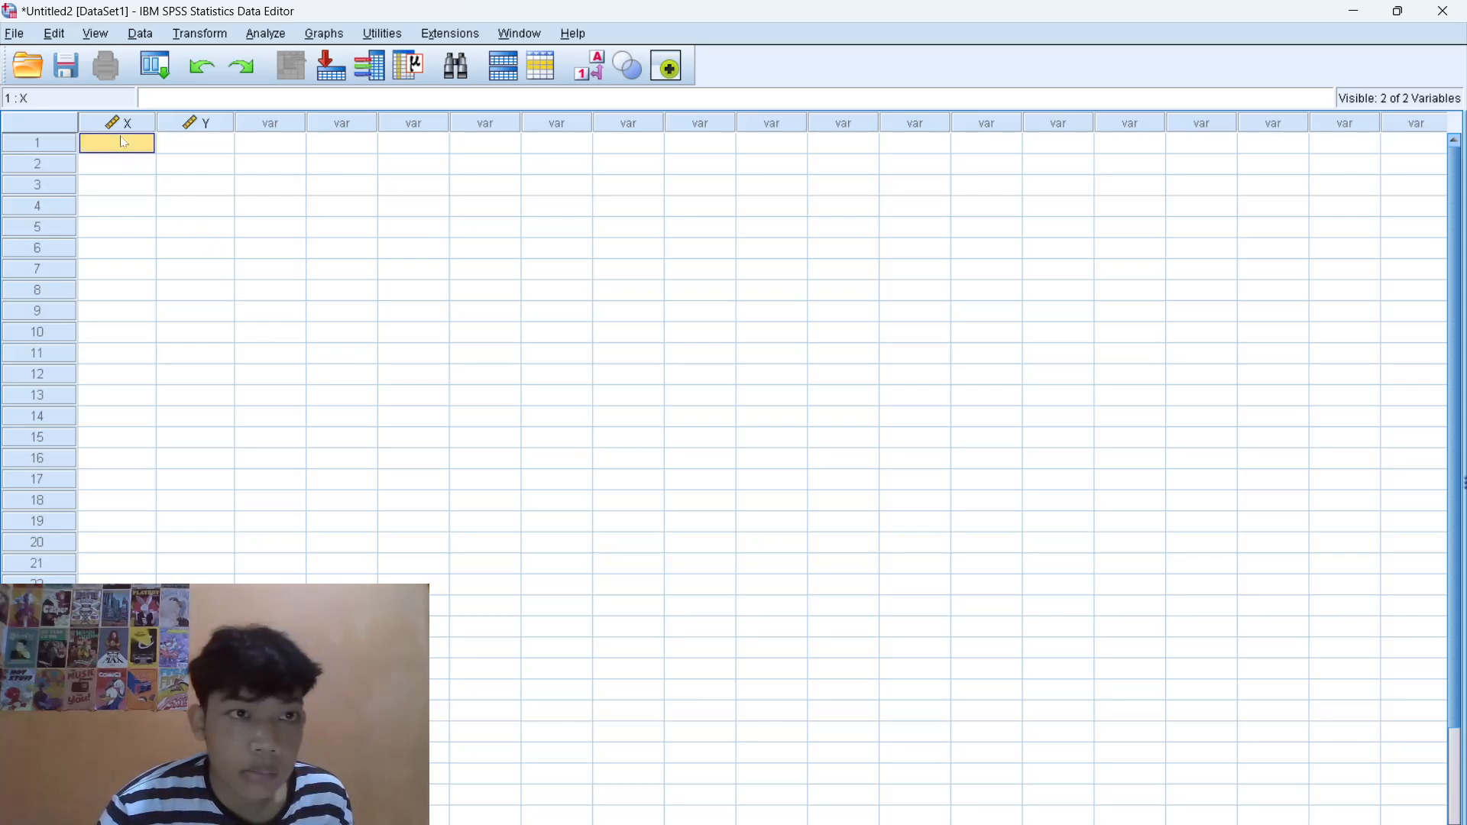
{"action": "type", "text": "12"}
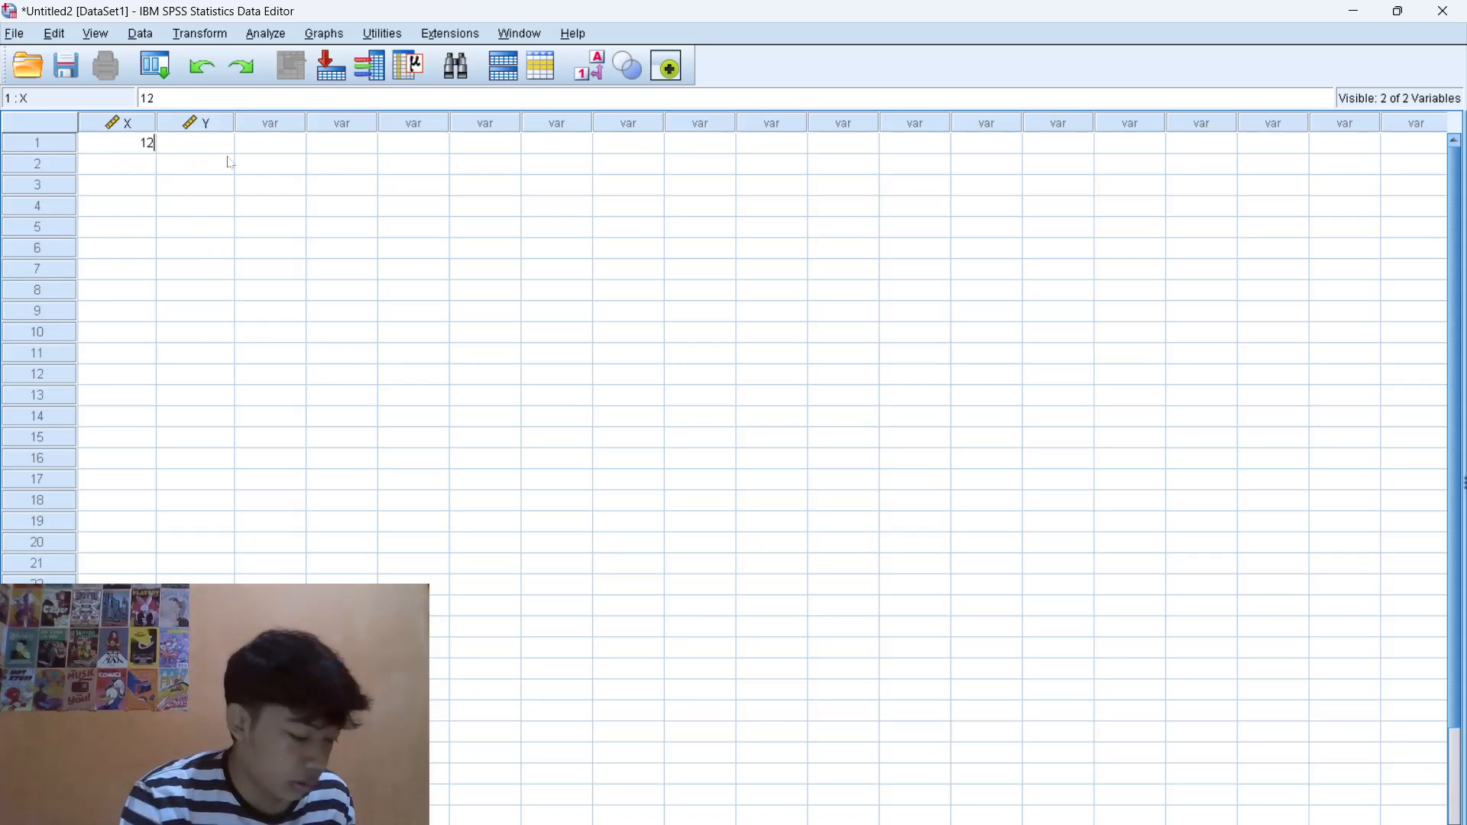
{"action": "key", "text": "Tab"}
{"action": "type", "text": "0"}
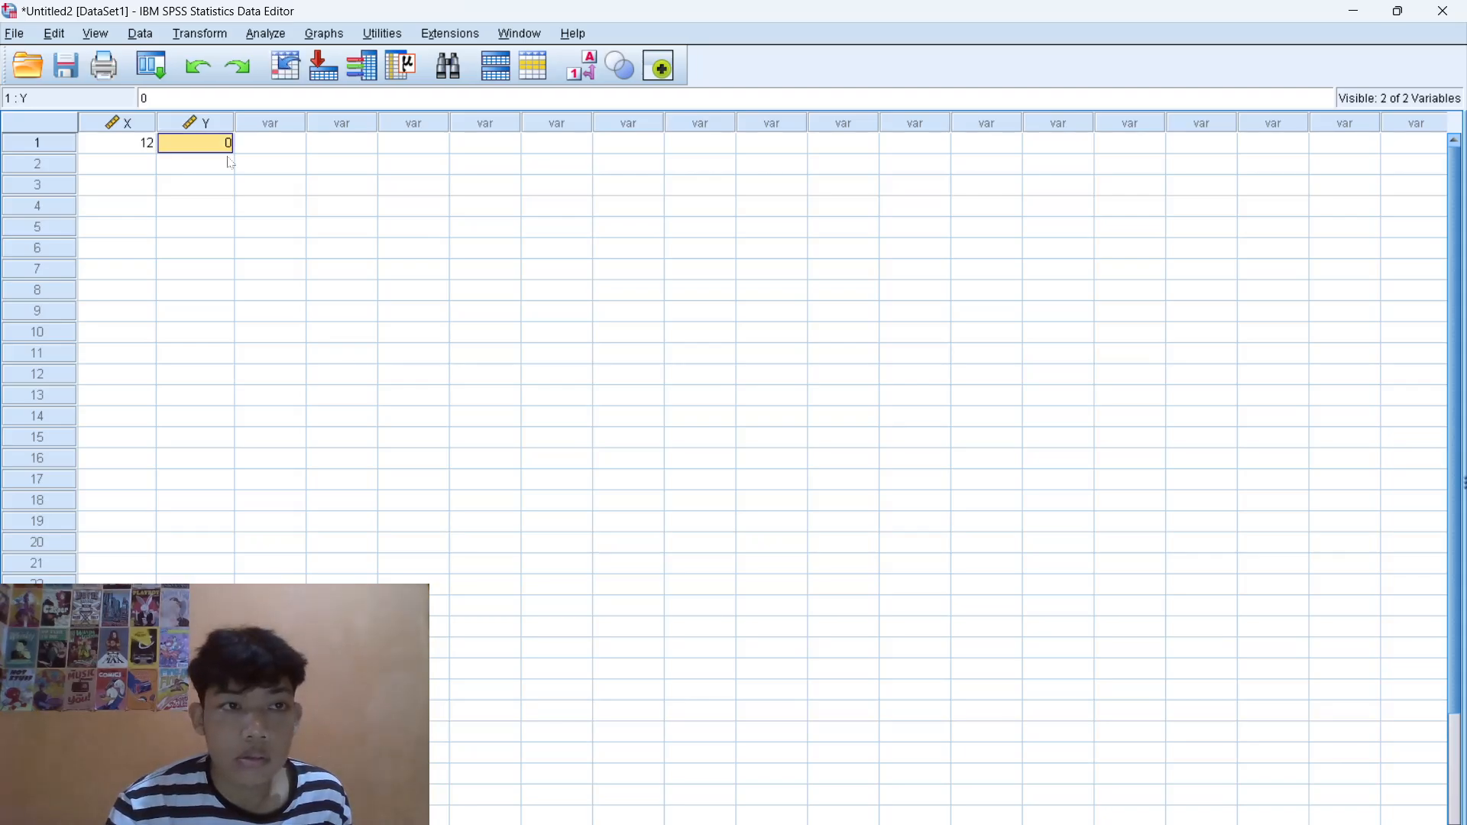
{"action": "key", "text": "Return"}
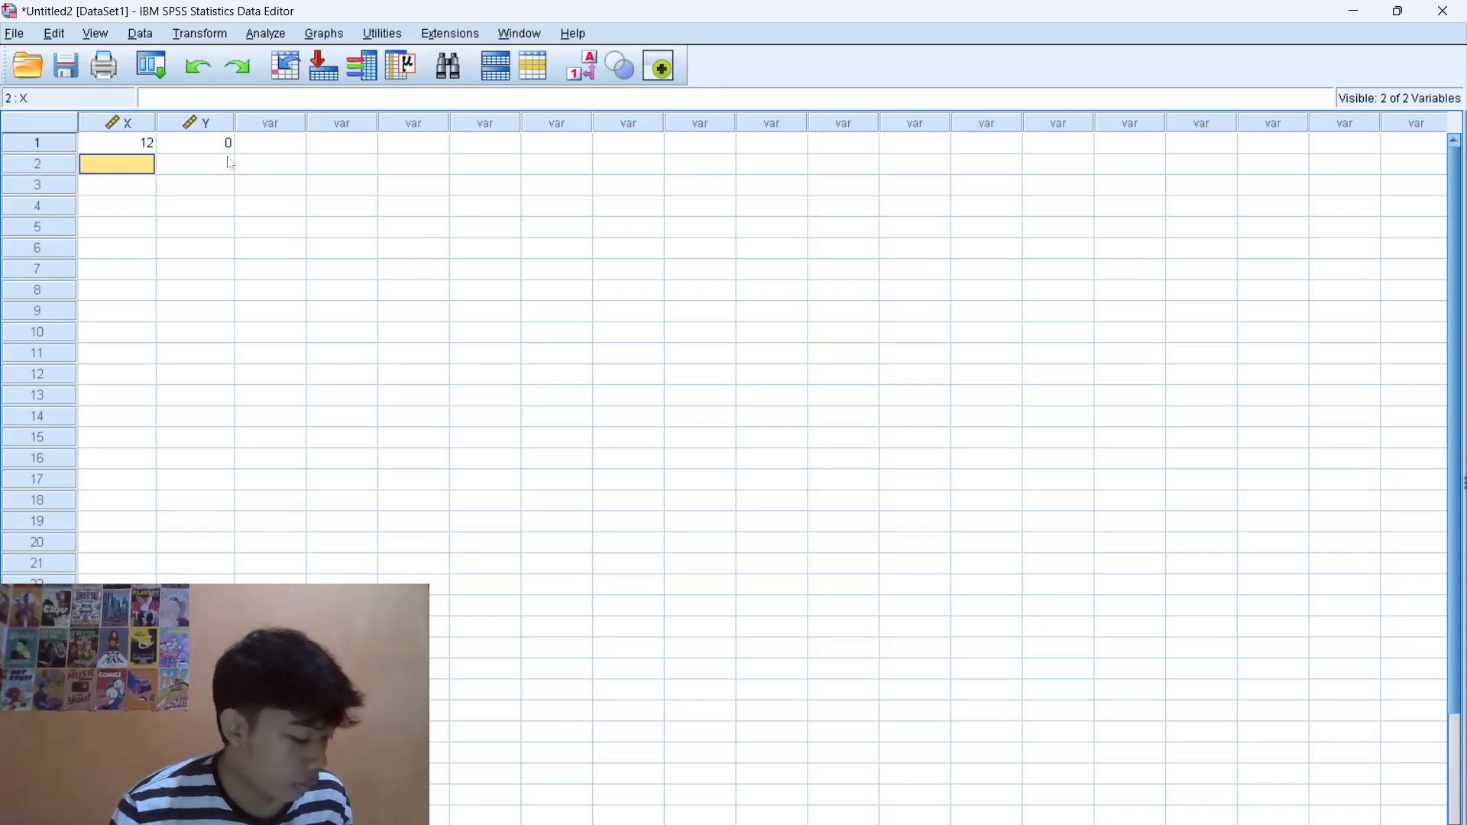
- Enter the X values 2, 0, 23, 12 and 4 for cases 2 through 6
{"action": "type", "text": "2"}
{"action": "key", "text": "Return"}
{"action": "type", "text": "0"}
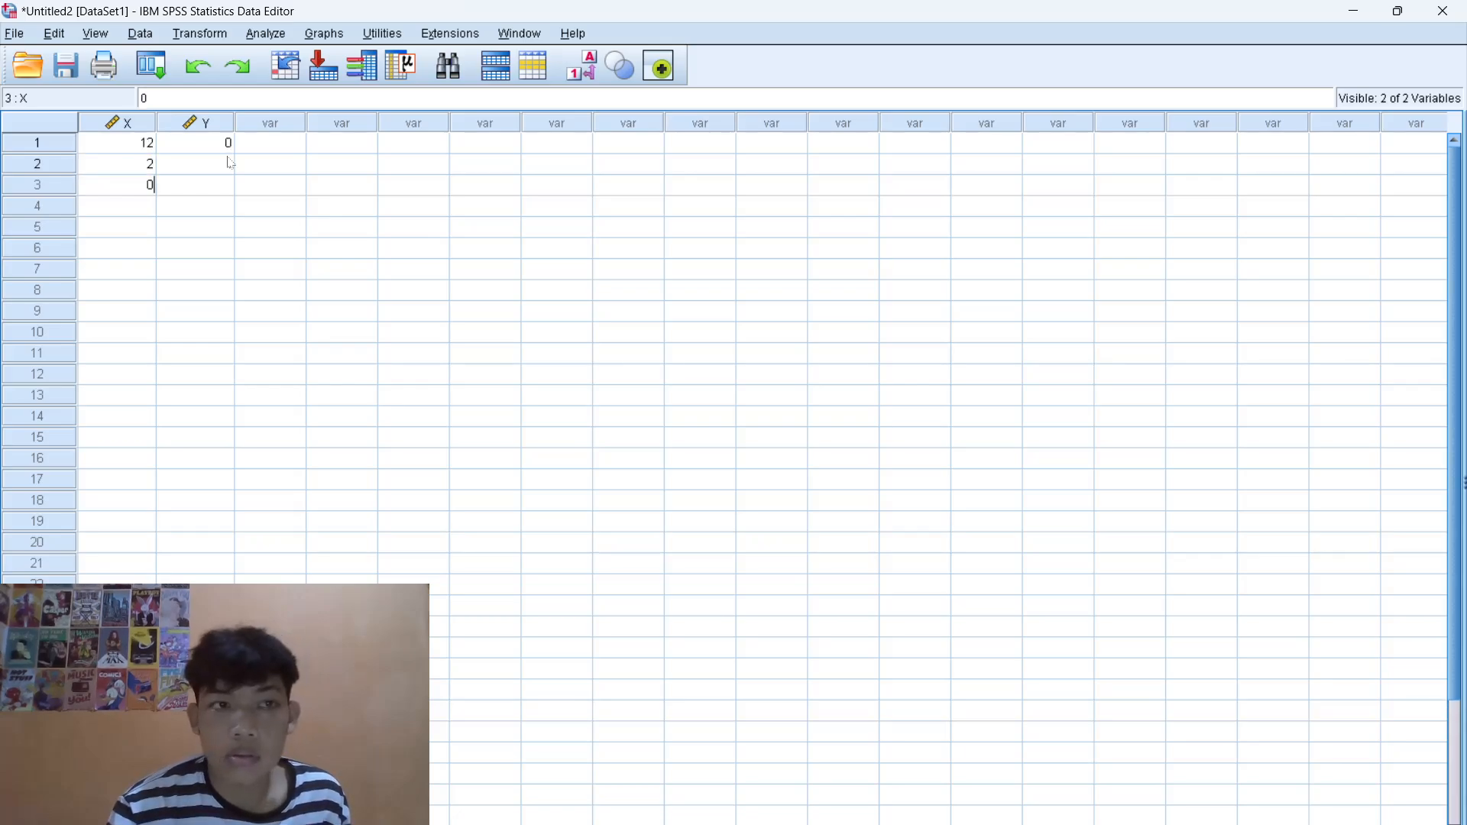
{"action": "key", "text": "Return"}
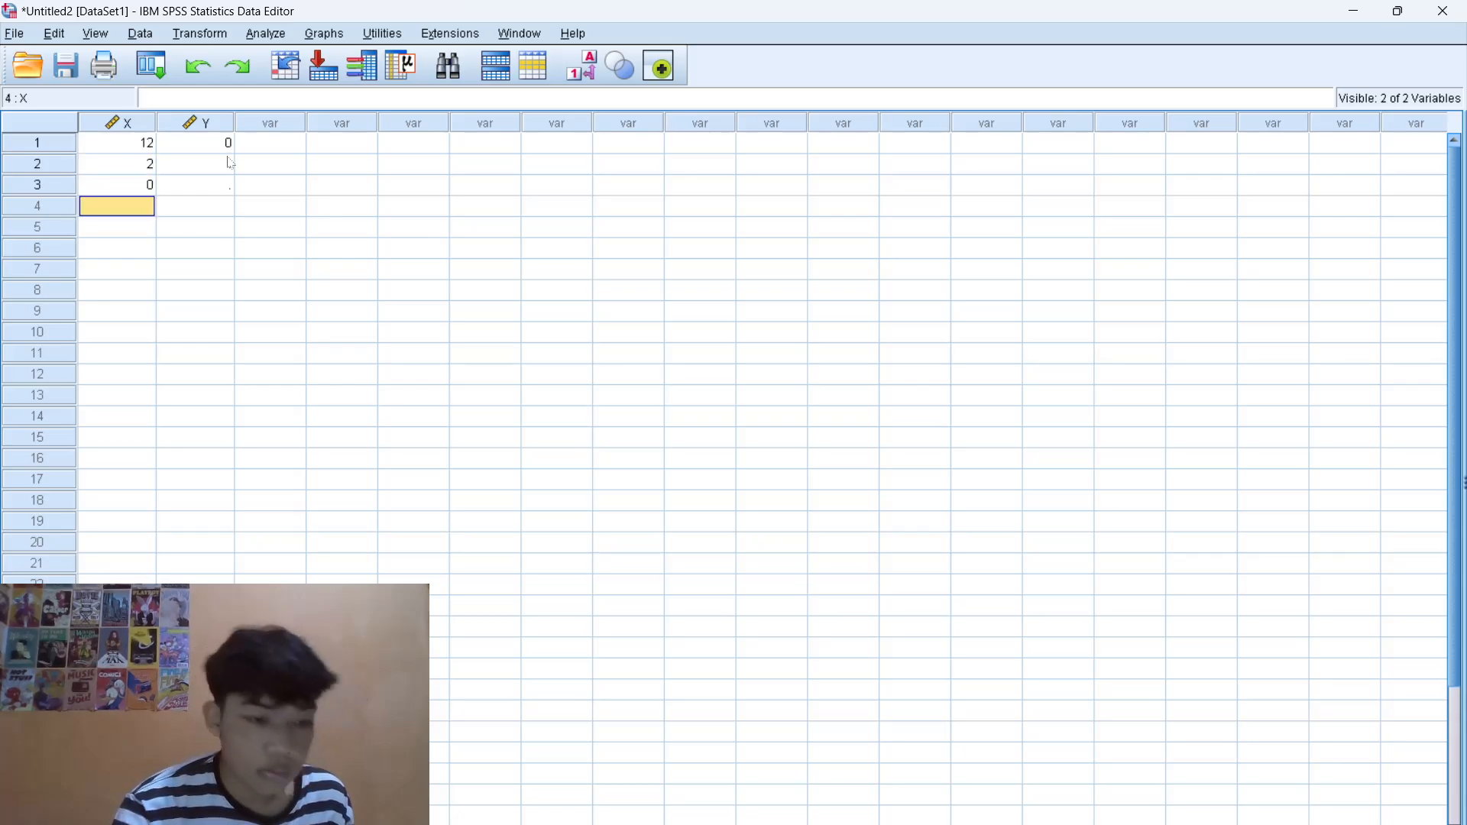
{"action": "type", "text": "1"}
{"action": "type", "text": "23"}
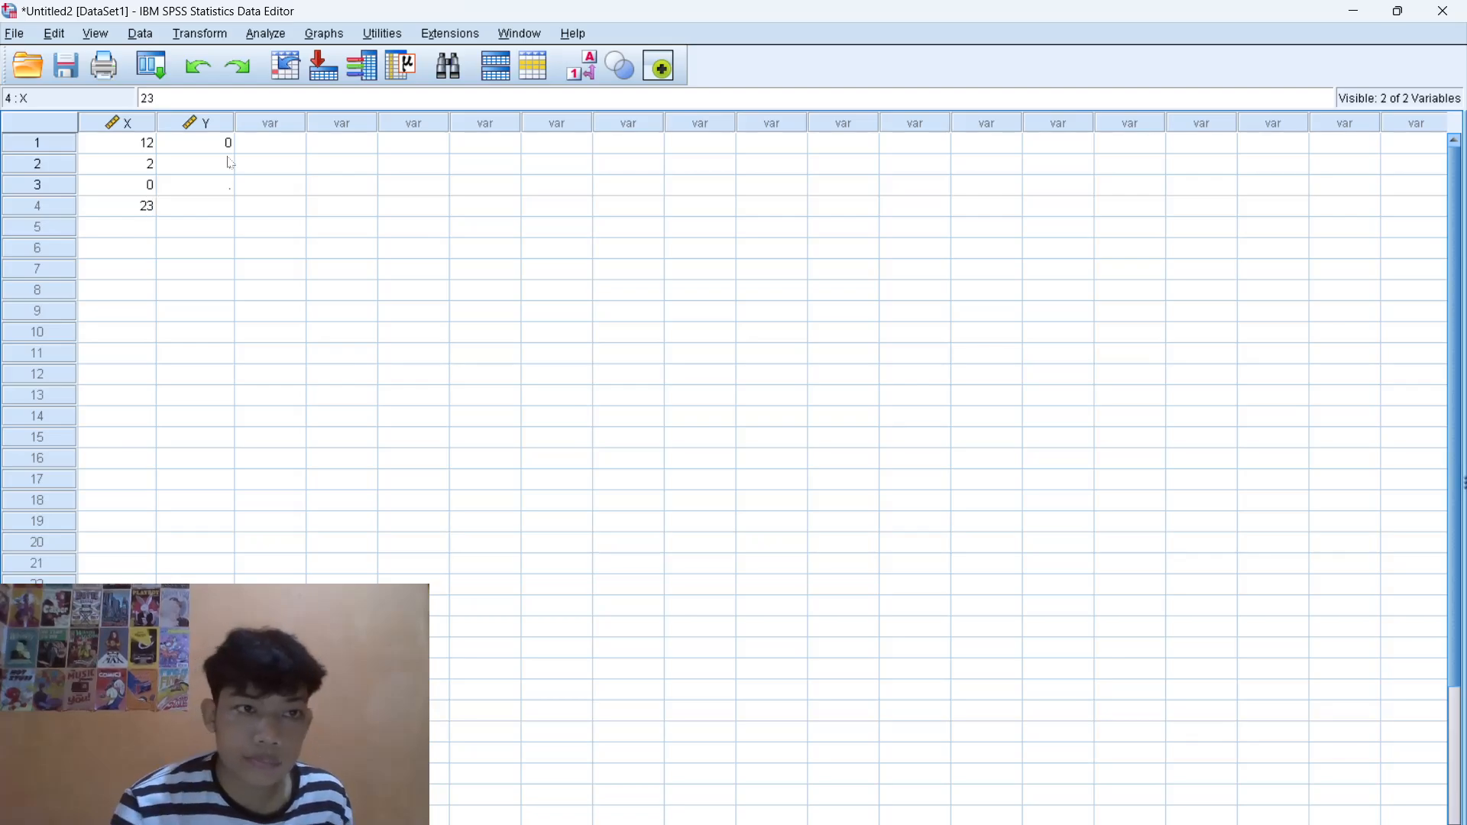
{"action": "key", "text": "Return"}
{"action": "type", "text": "12"}
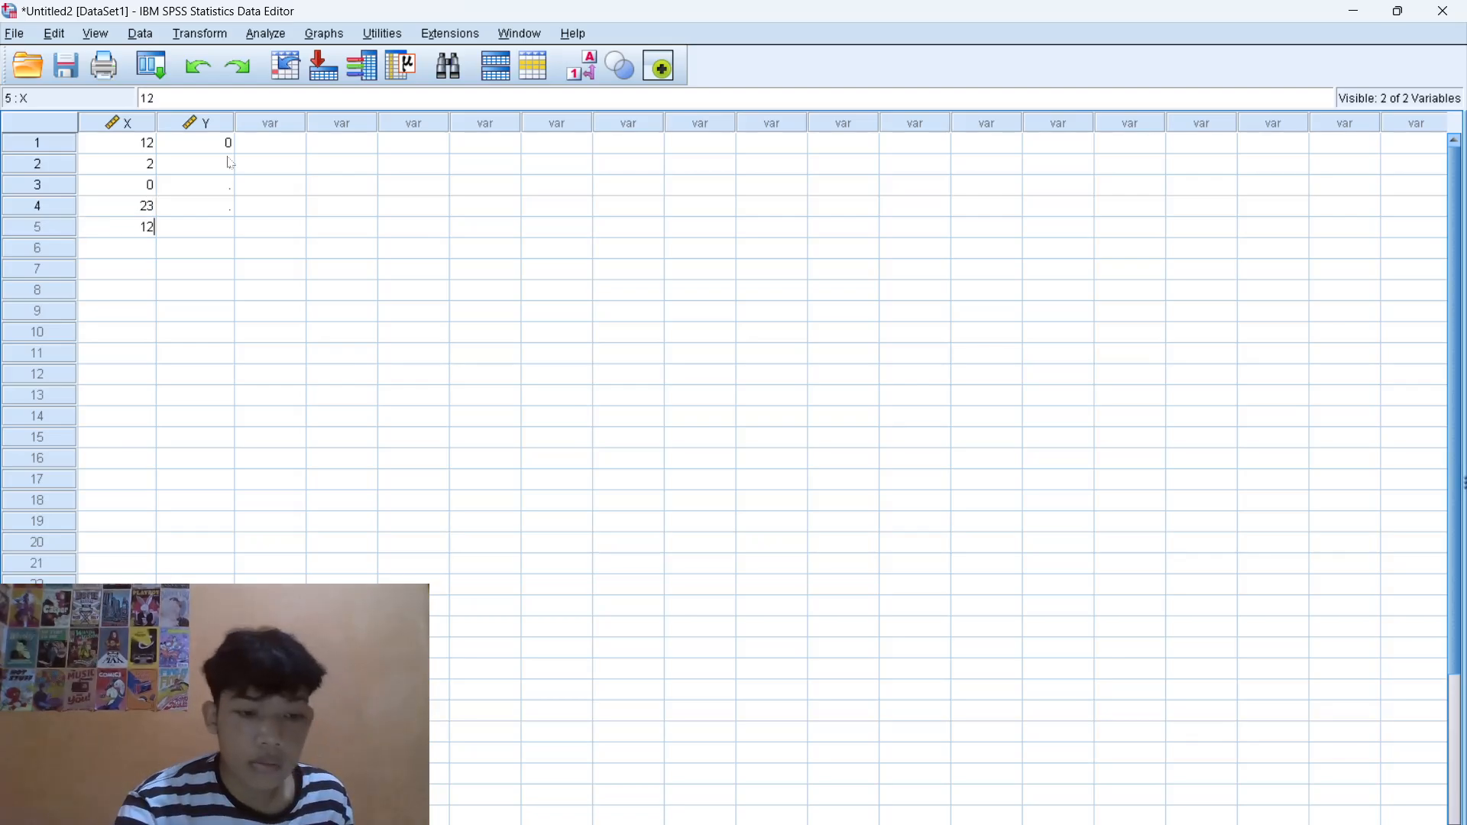
{"action": "key", "text": "Return"}
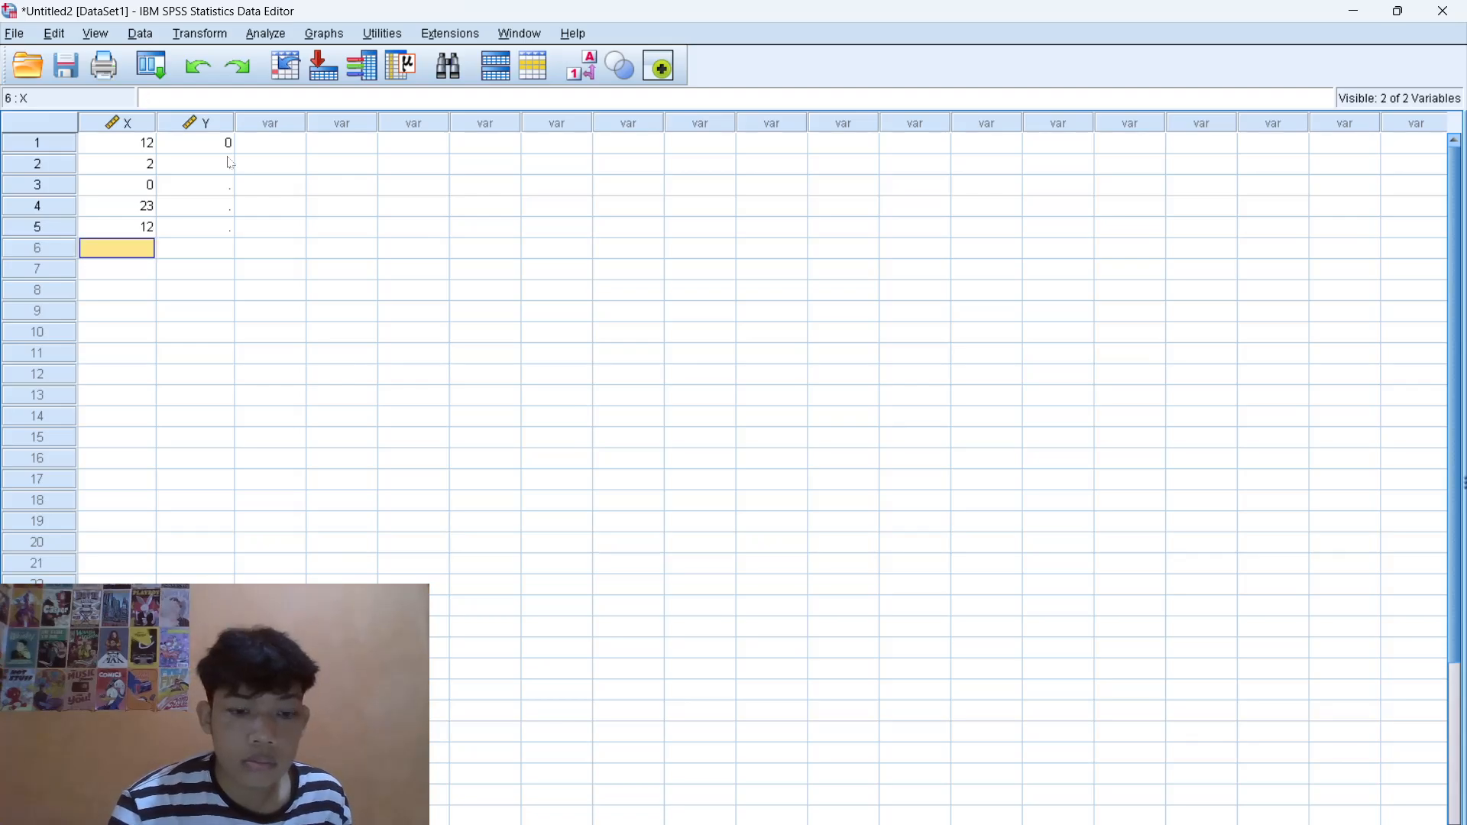
{"action": "type", "text": "4"}
{"action": "key", "text": "Return"}
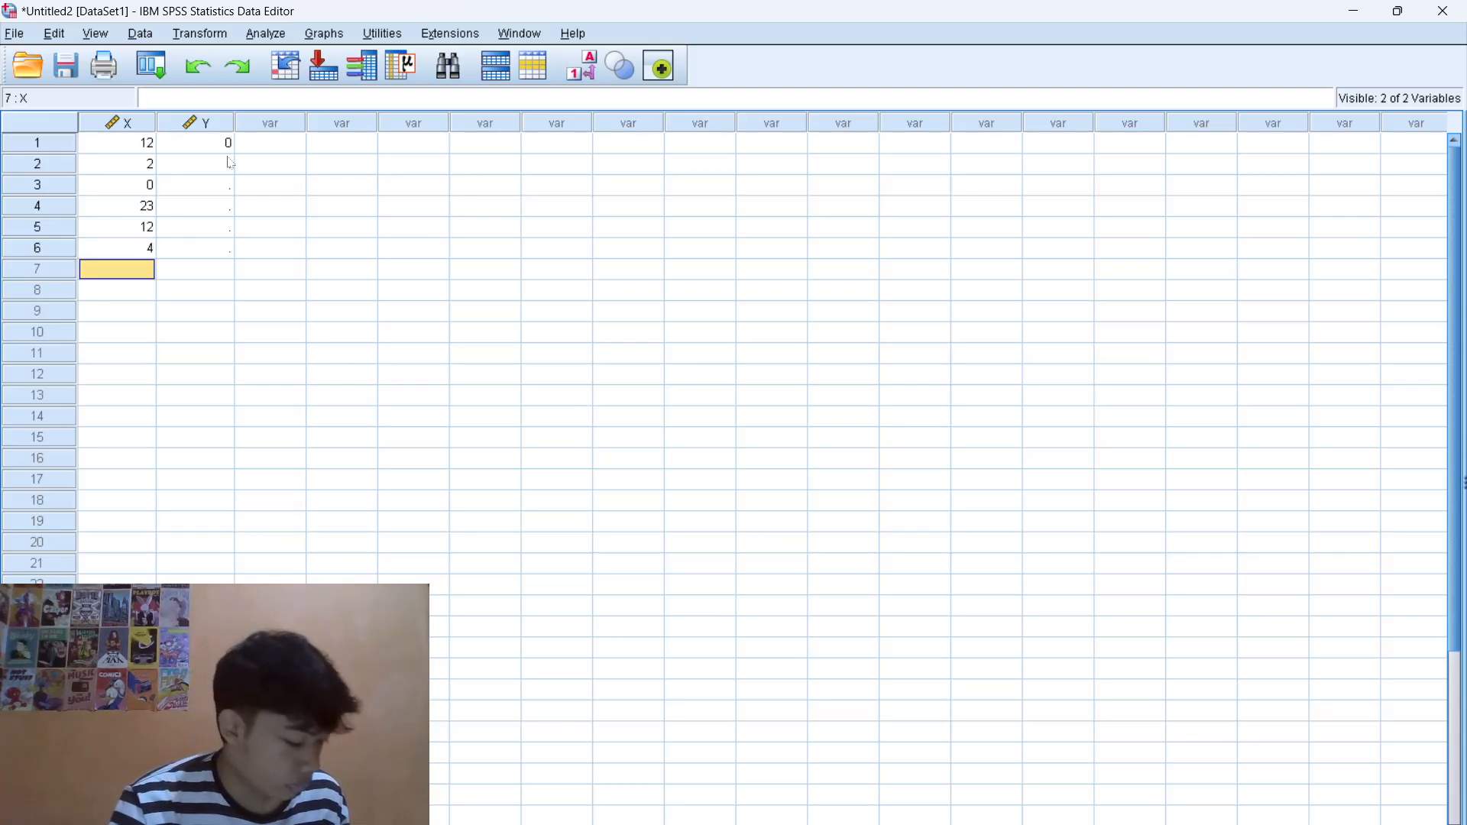
- Enter the X values 3, 11, 0, 14 and 0 for cases 7 through 11
{"action": "type", "text": "3"}
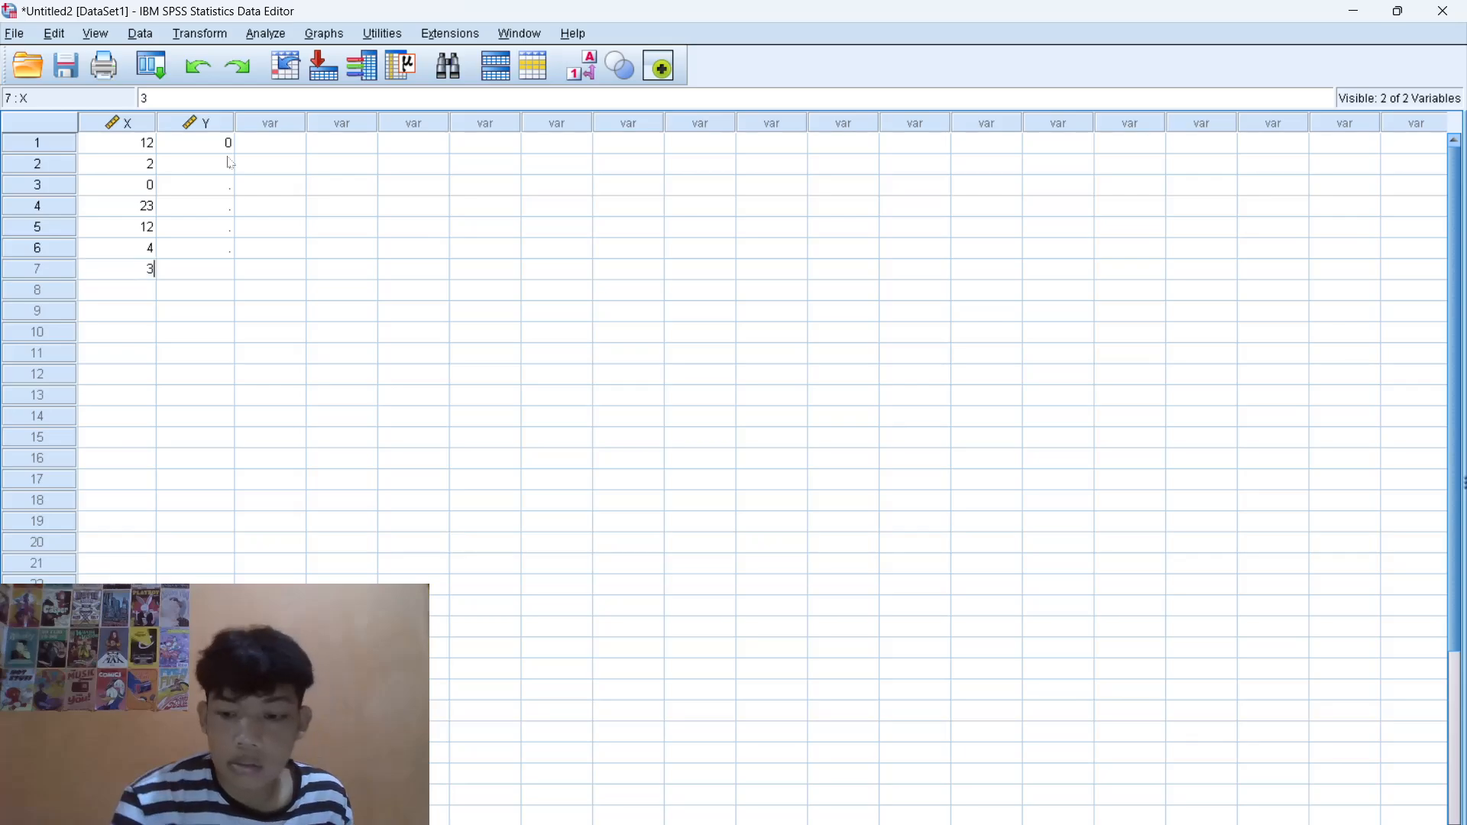
{"action": "key", "text": "Return"}
{"action": "type", "text": "11"}
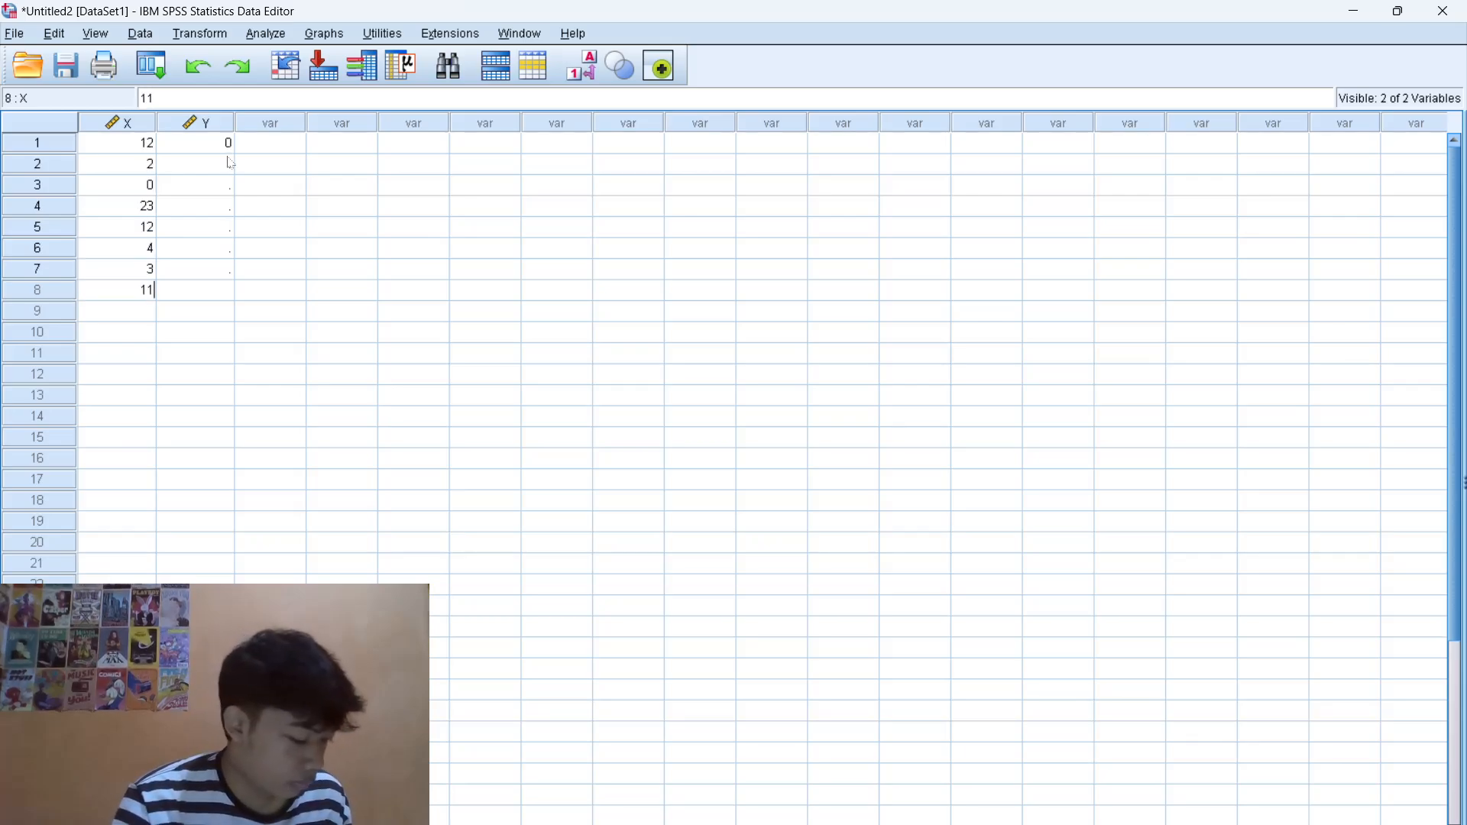
{"action": "key", "text": "Return"}
{"action": "type", "text": "0"}
{"action": "key", "text": "Return"}
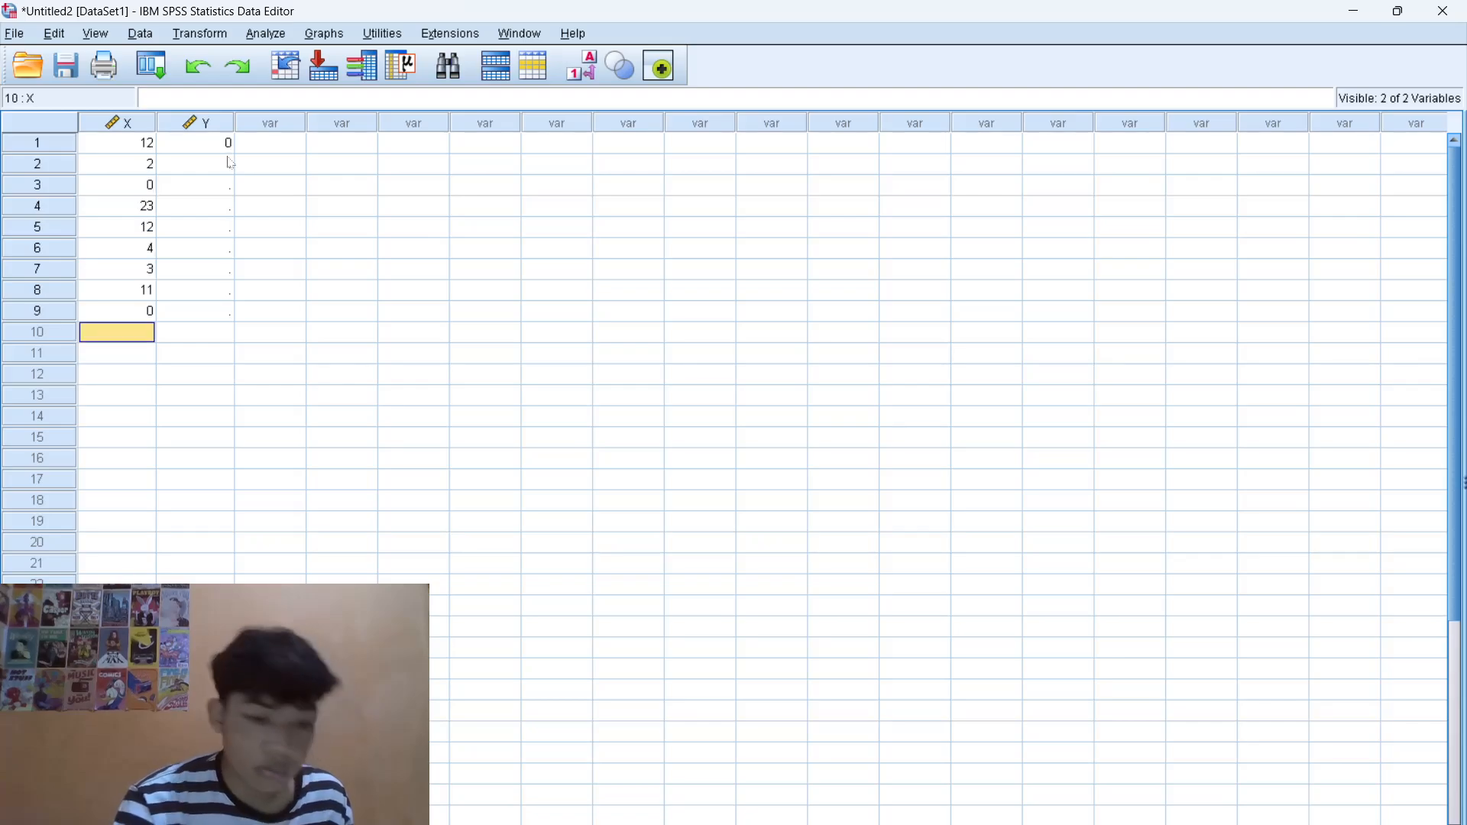
{"action": "type", "text": "14"}
{"action": "key", "text": "Return"}
{"action": "type", "text": "0"}
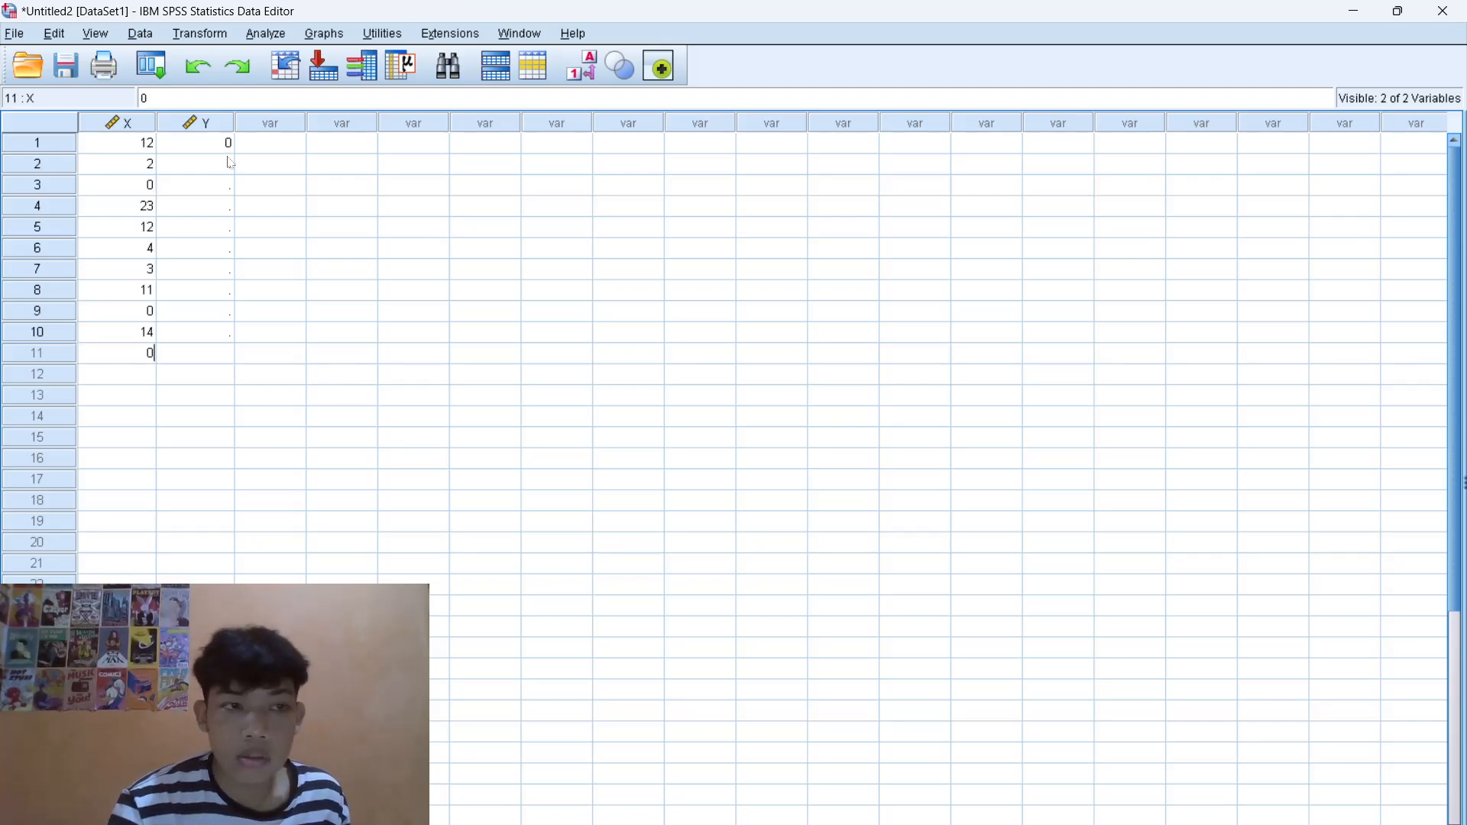
{"action": "key", "text": "Return"}
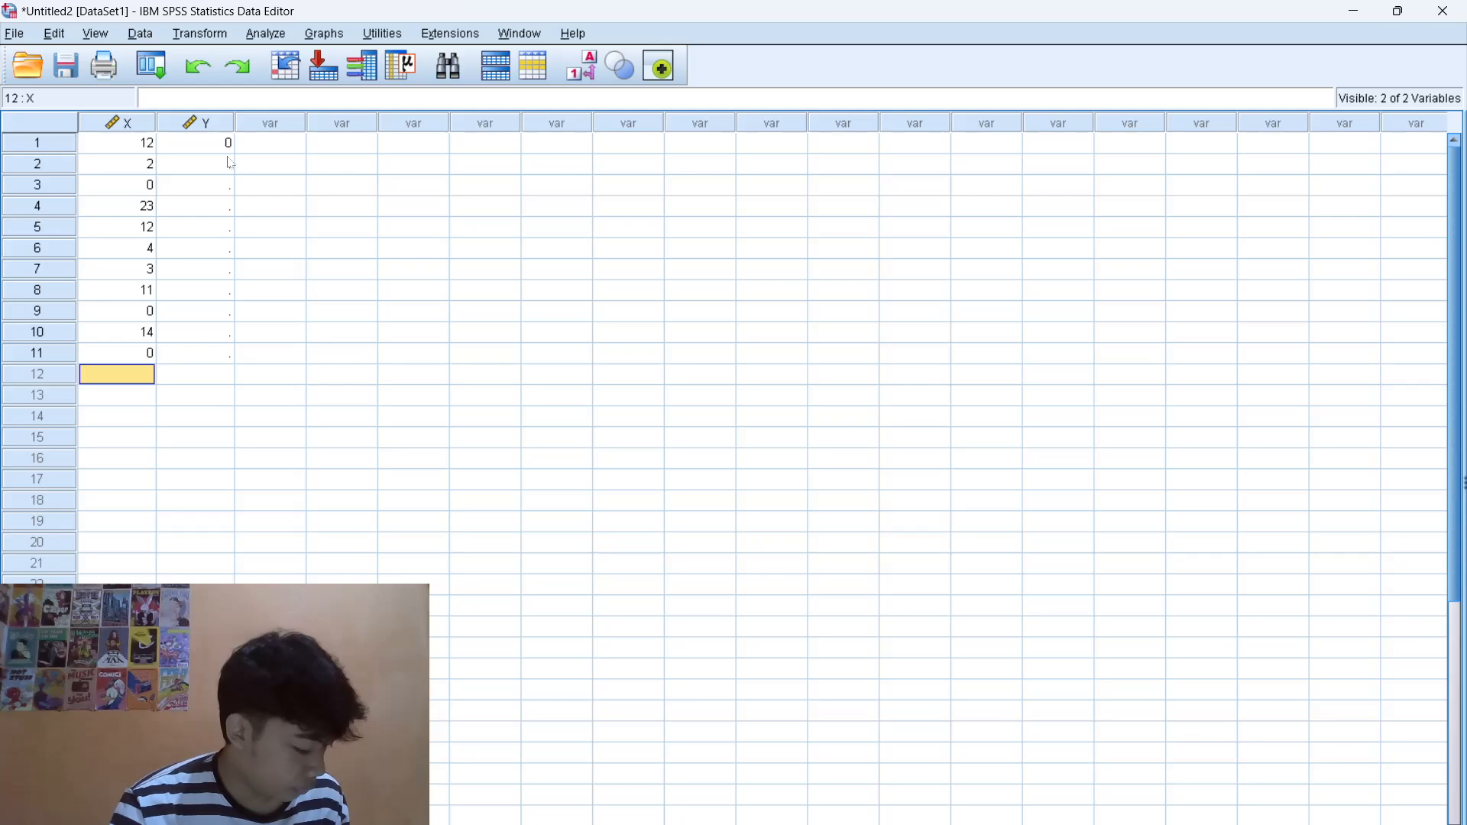
- Enter the X values 1, 16, 0, 1, 10, 0 and 3 for cases 12 through 18
{"action": "type", "text": "1"}
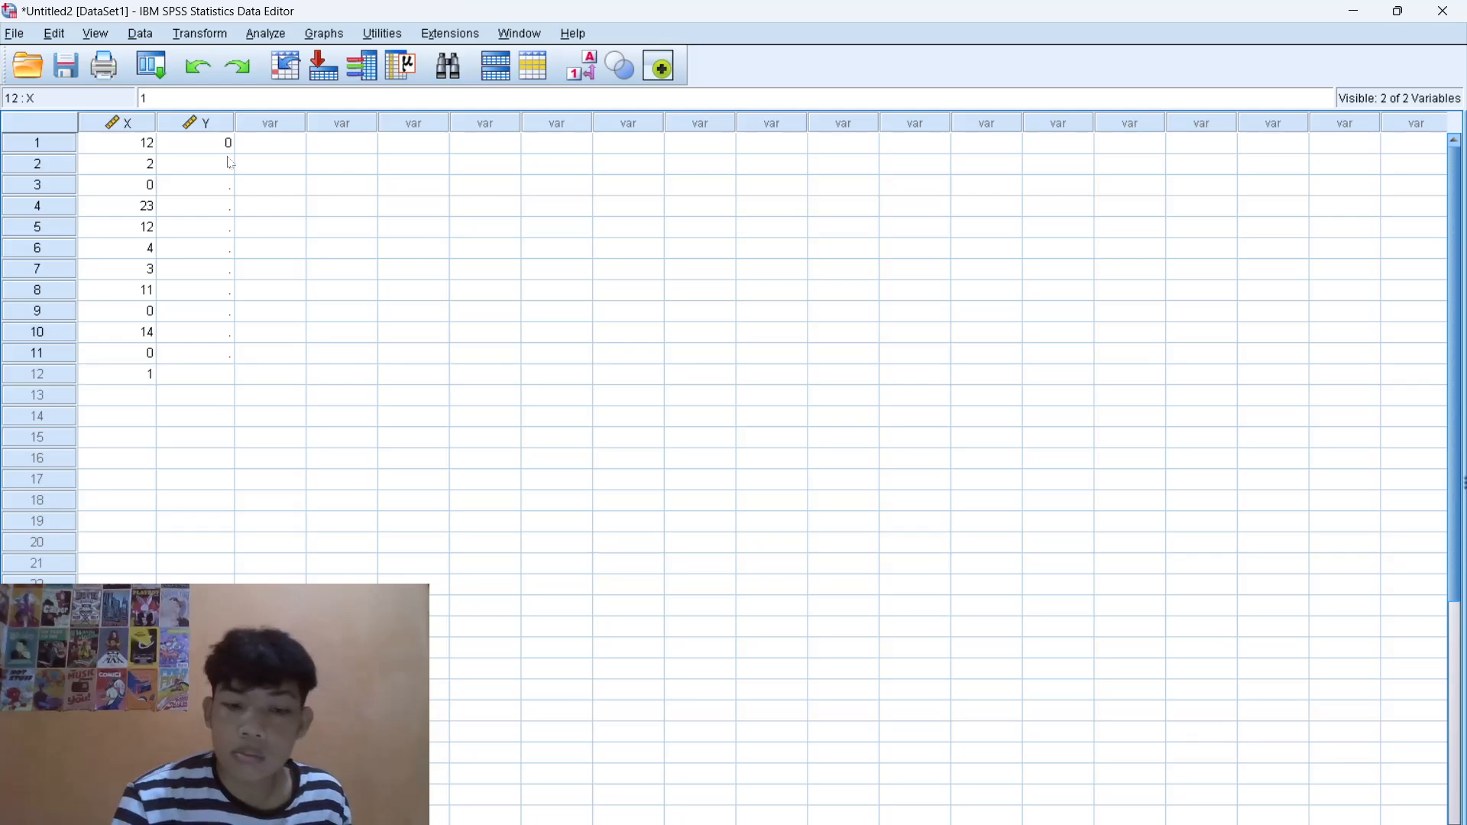
{"action": "key", "text": "Return"}
{"action": "type", "text": "16"}
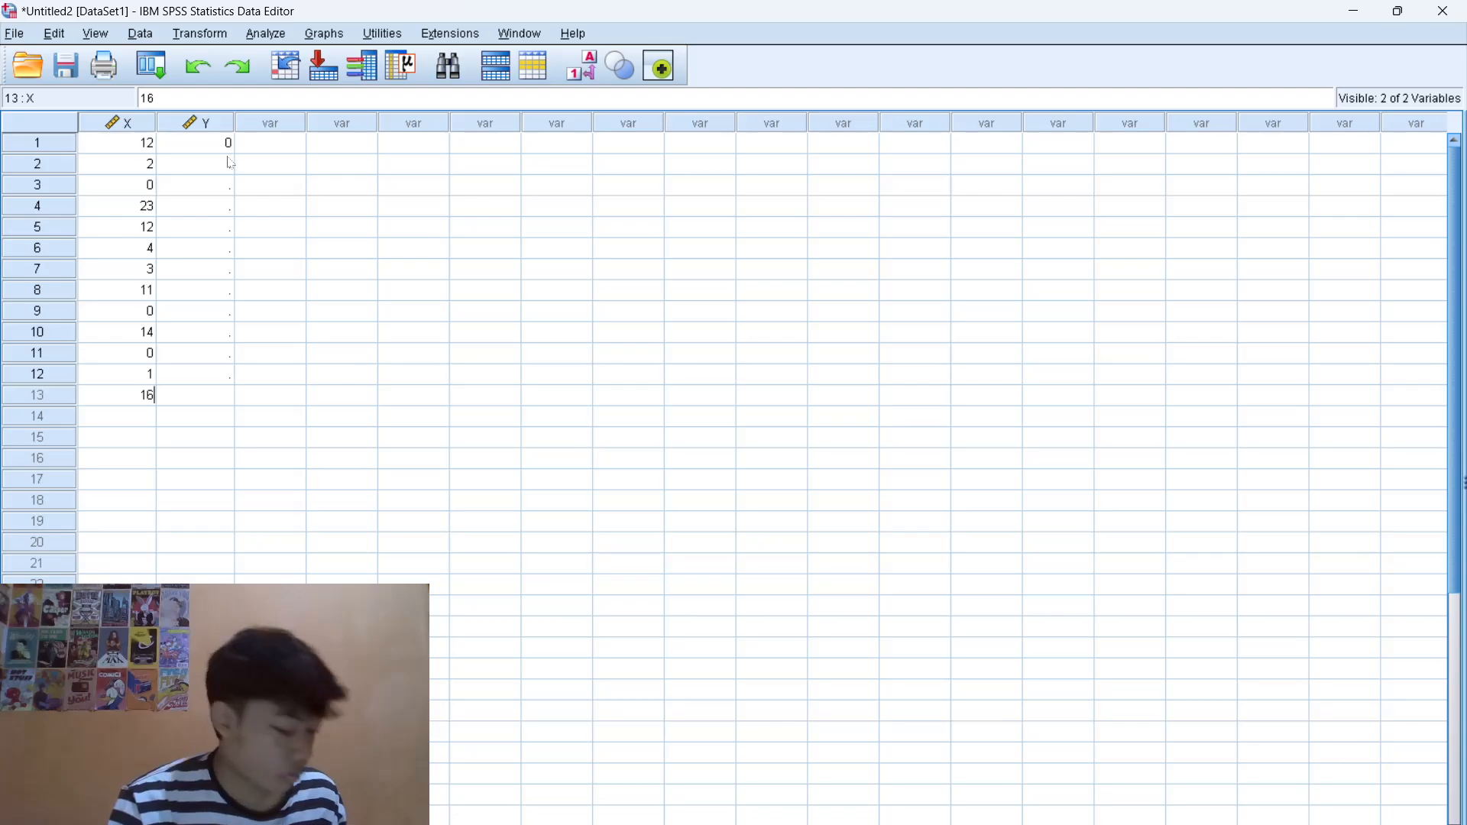
{"action": "key", "text": "Return"}
{"action": "type", "text": "0"}
{"action": "key", "text": "Return"}
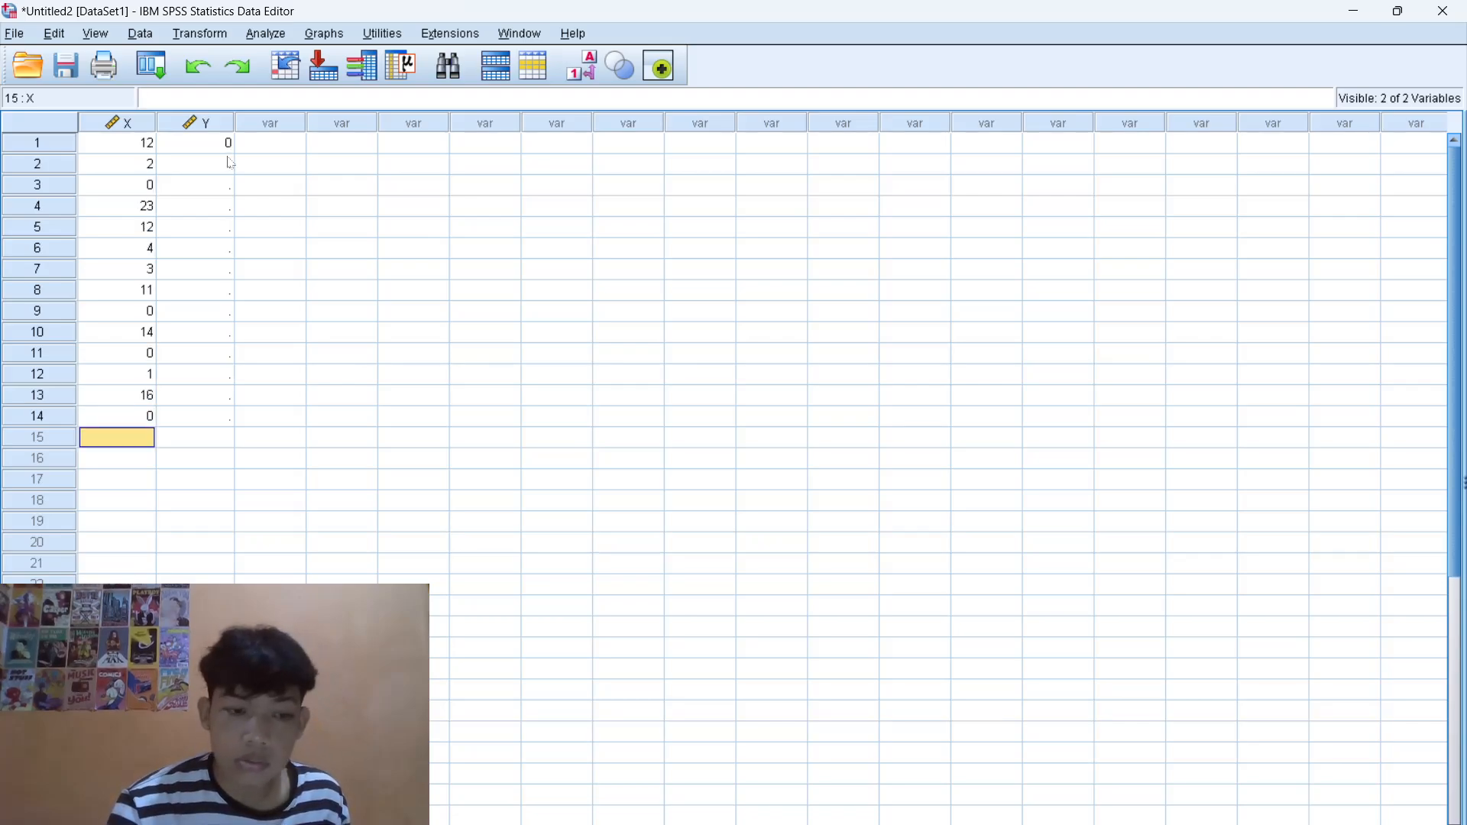
{"action": "type", "text": "1"}
{"action": "key", "text": "Return"}
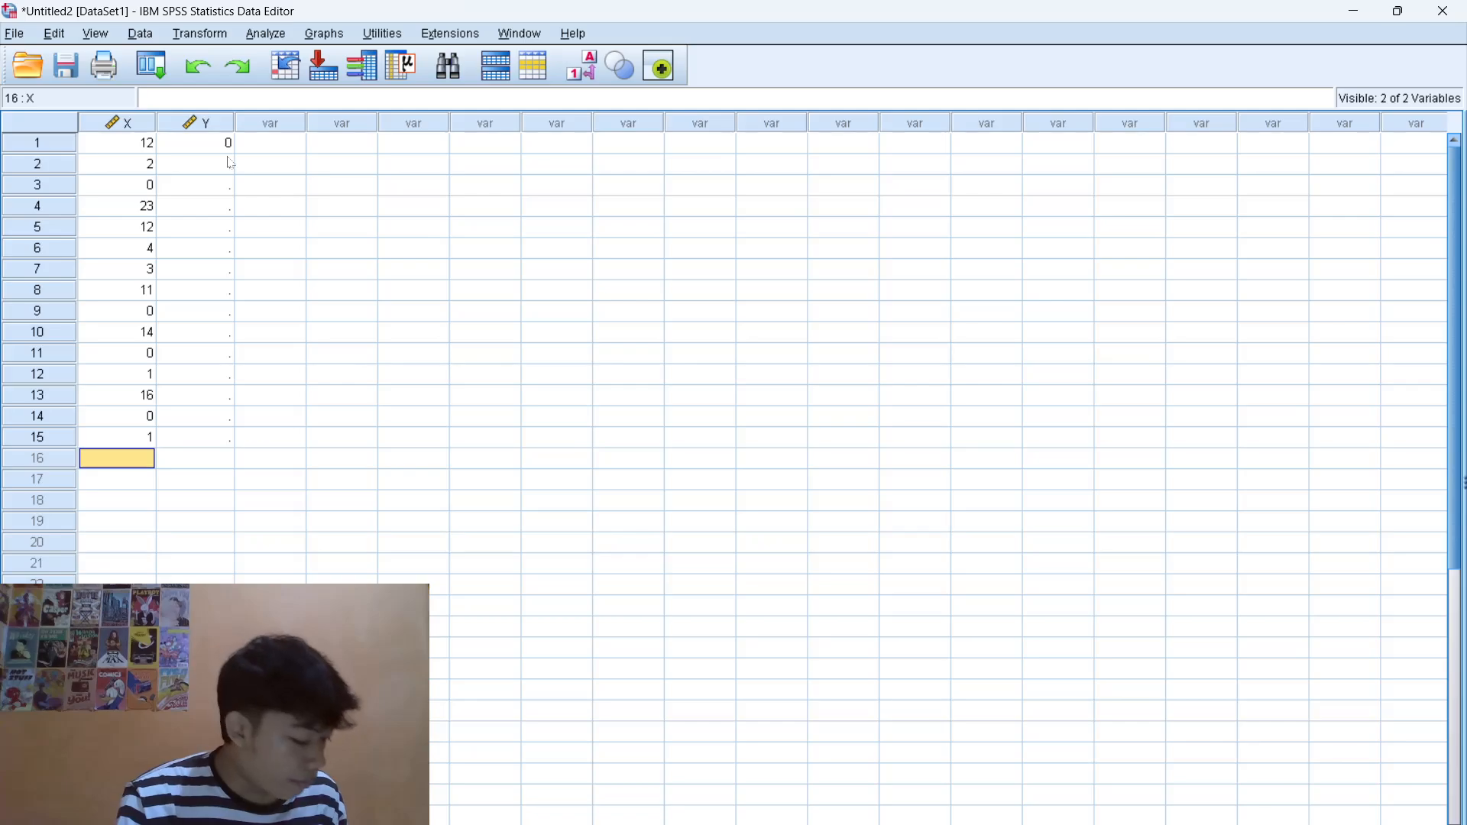
{"action": "type", "text": "10"}
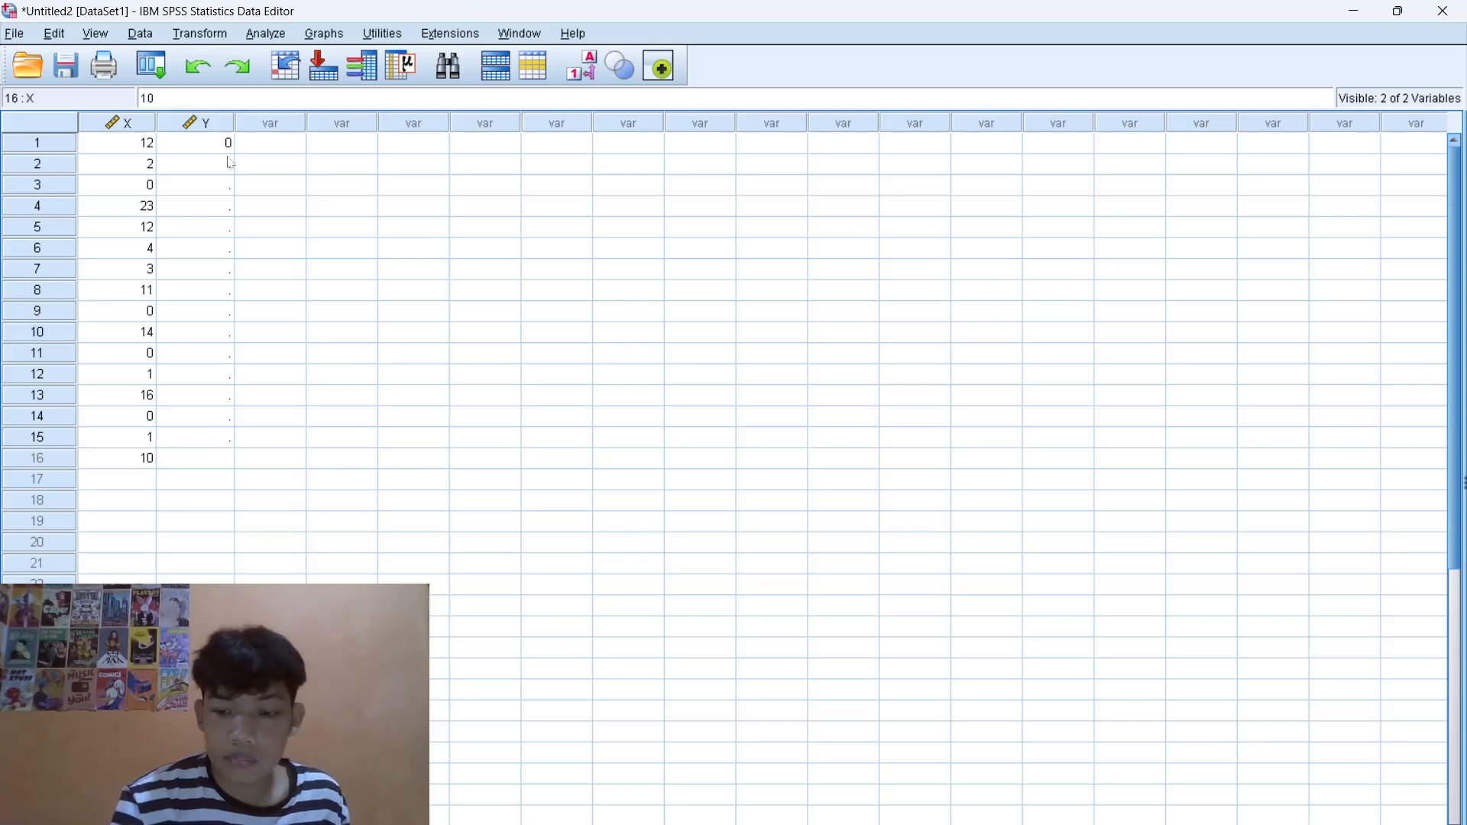
{"action": "key", "text": "Return"}
{"action": "type", "text": "0"}
{"action": "key", "text": "Return"}
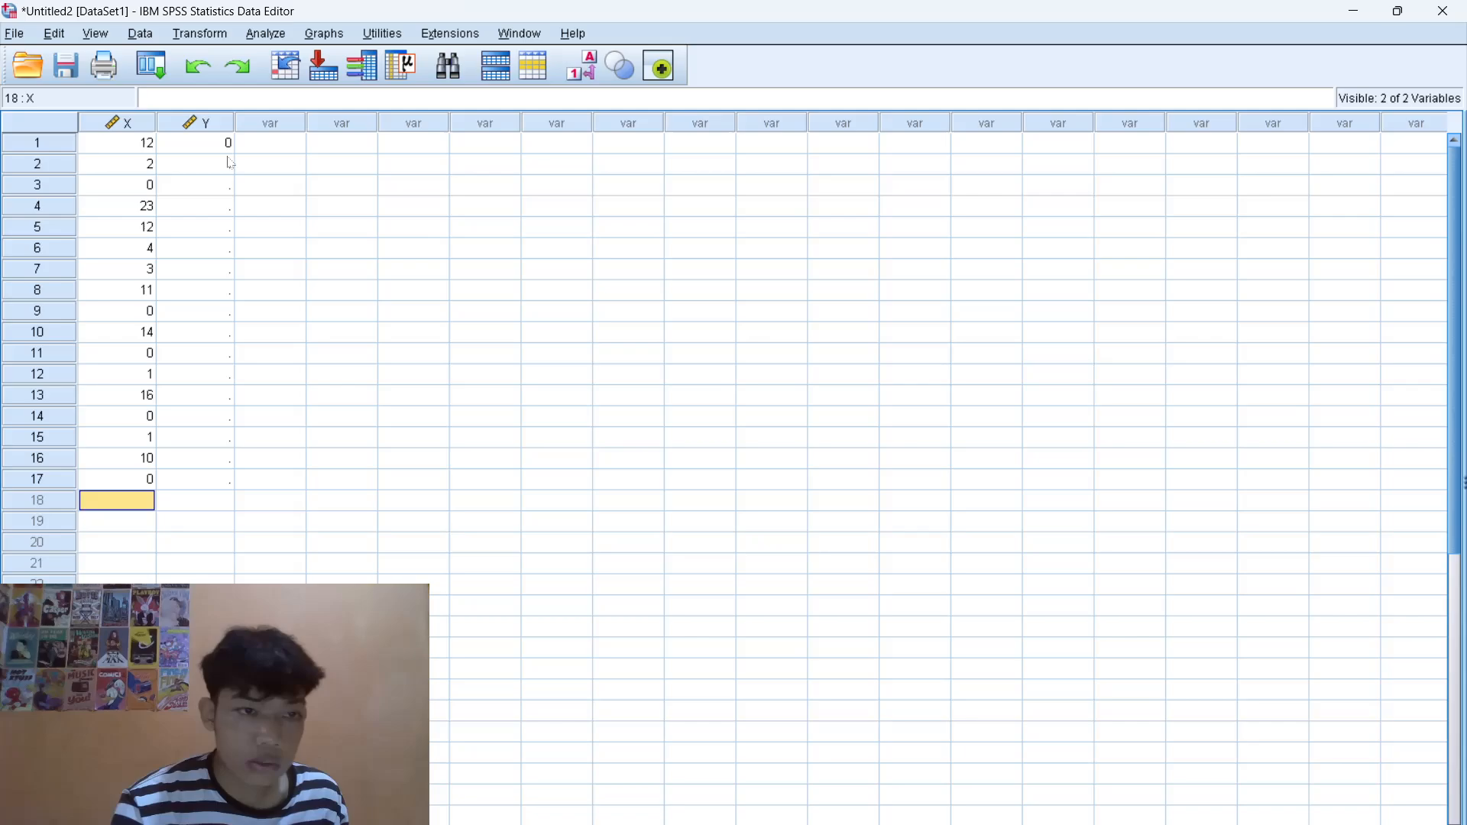
{"action": "type", "text": "3"}
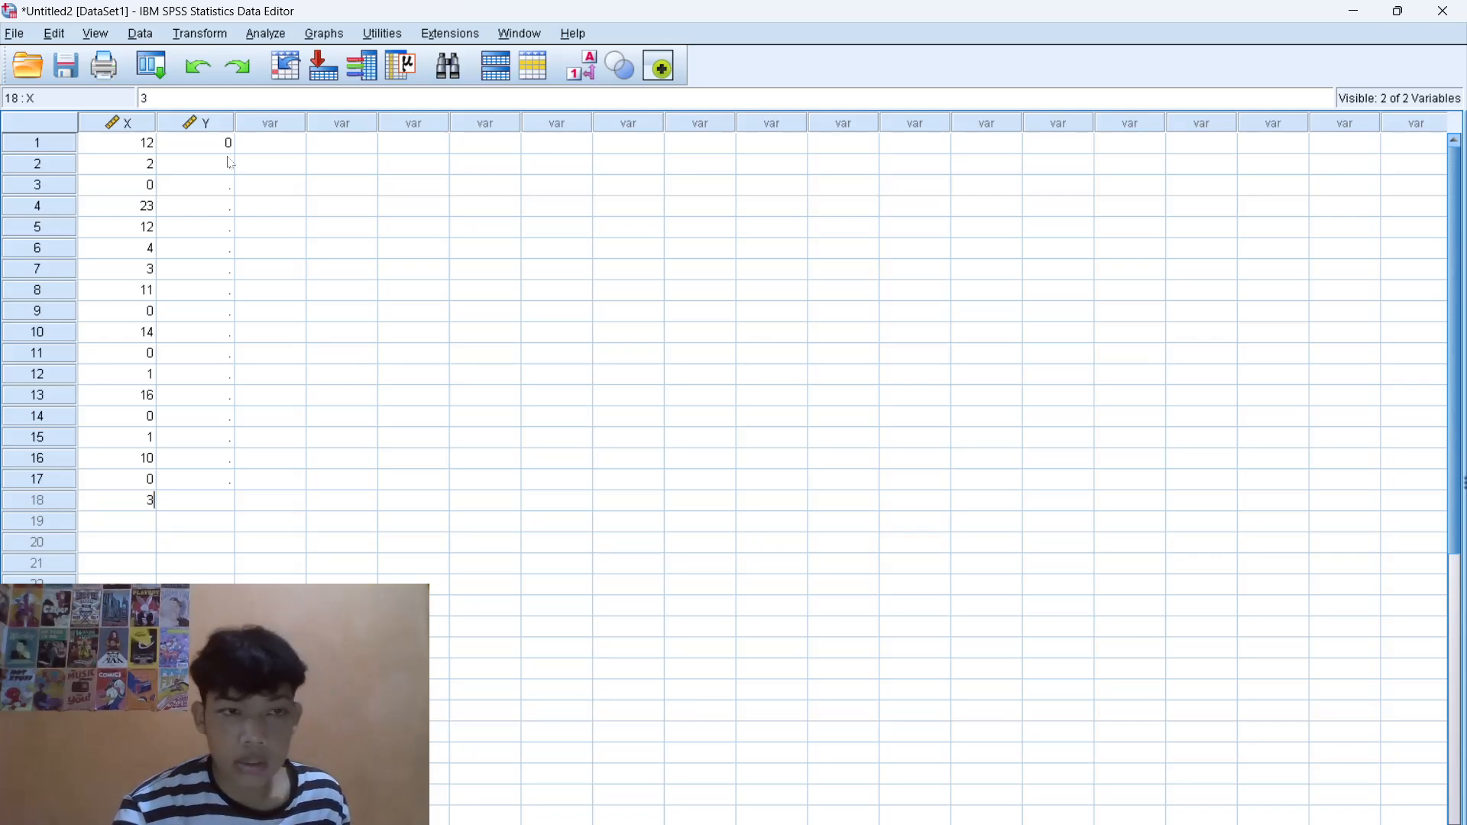
- Enter the Y values 1, 1, 0 and 0 for cases 2 through 5
{"action": "left_click", "coordinate": [230, 163]}
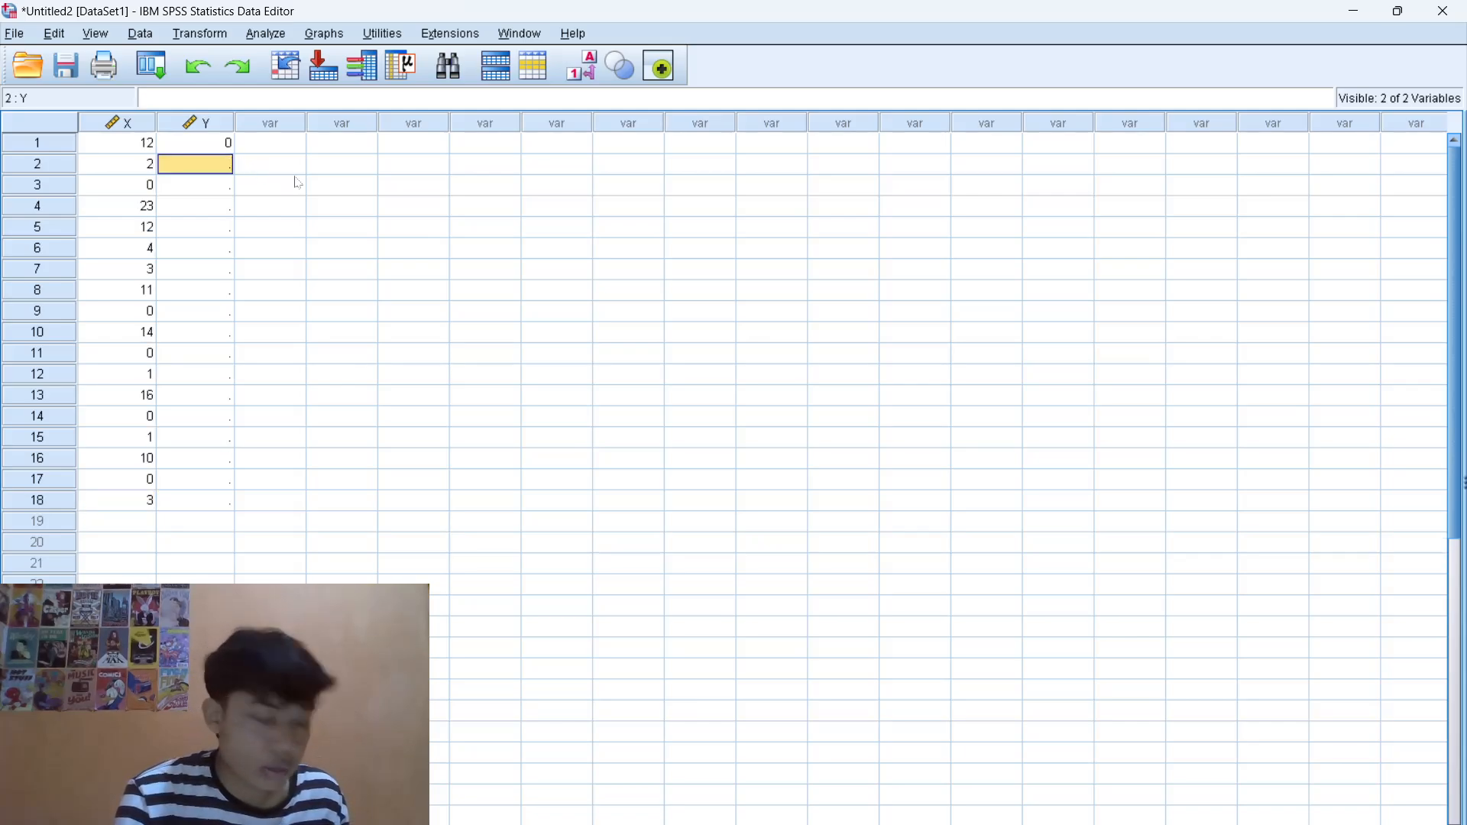
{"action": "type", "text": "1"}
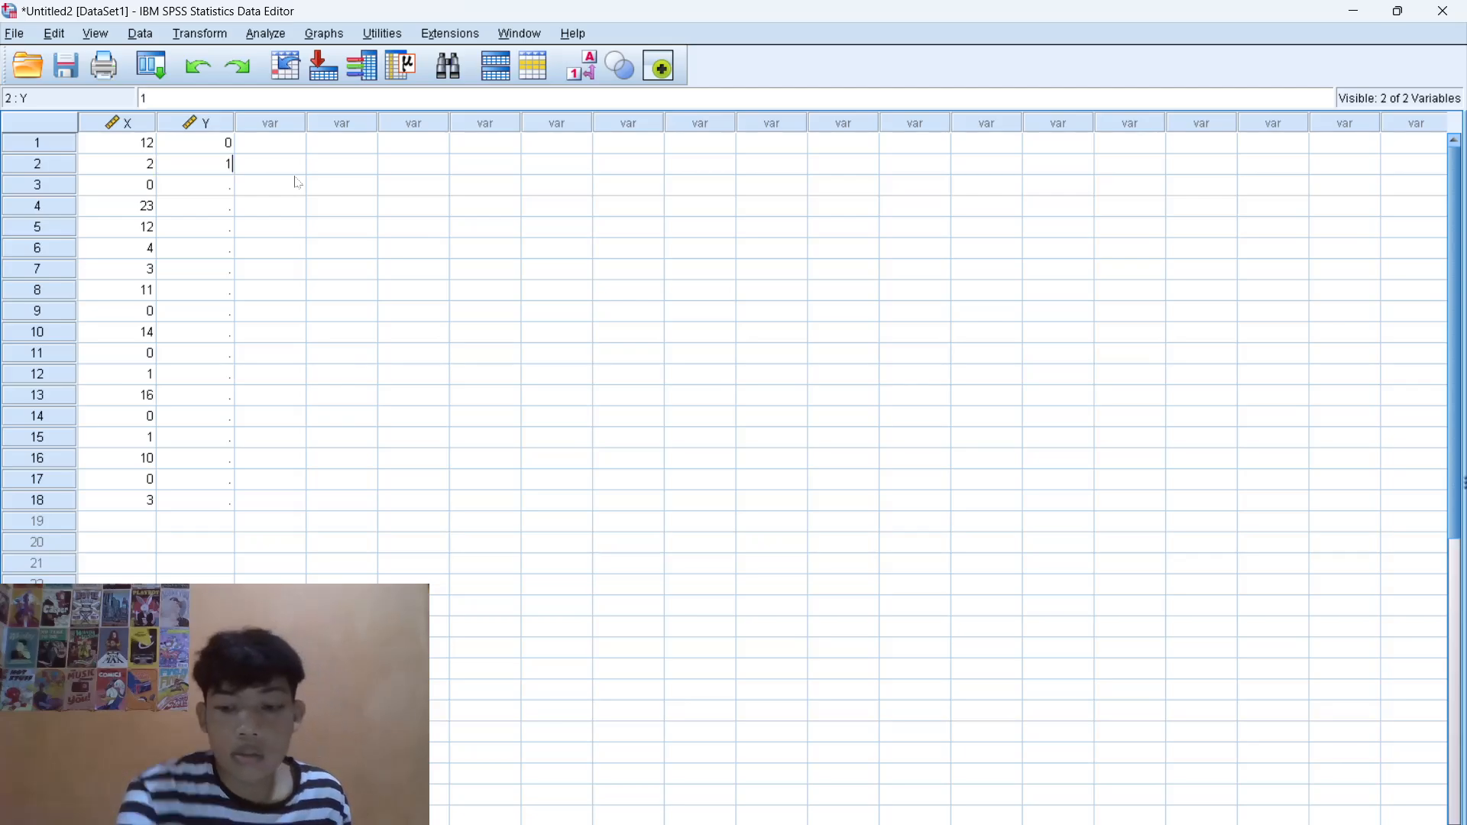
{"action": "key", "text": "Return"}
{"action": "type", "text": "1"}
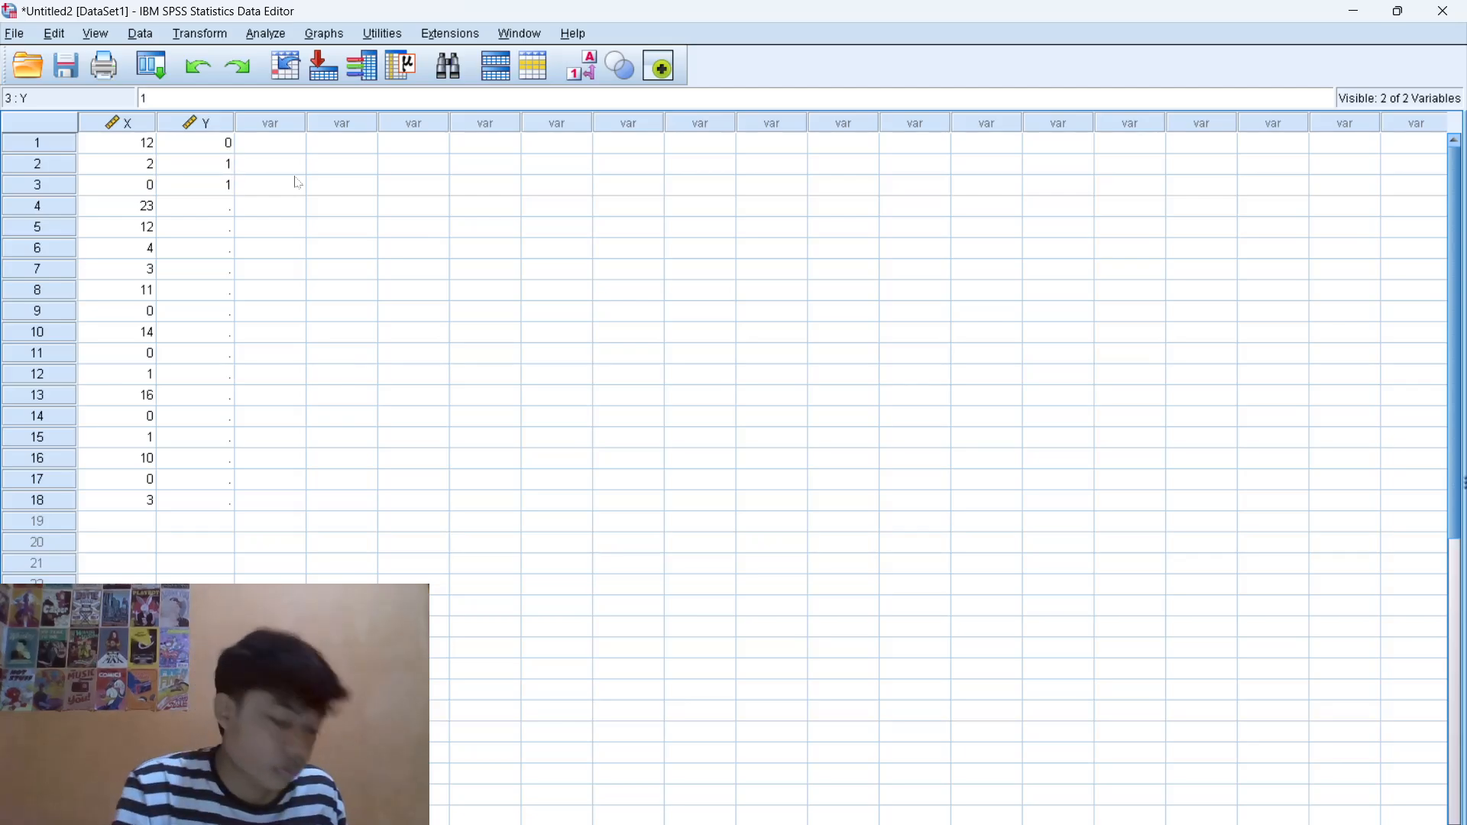
{"action": "key", "text": "Return"}
{"action": "type", "text": "0"}
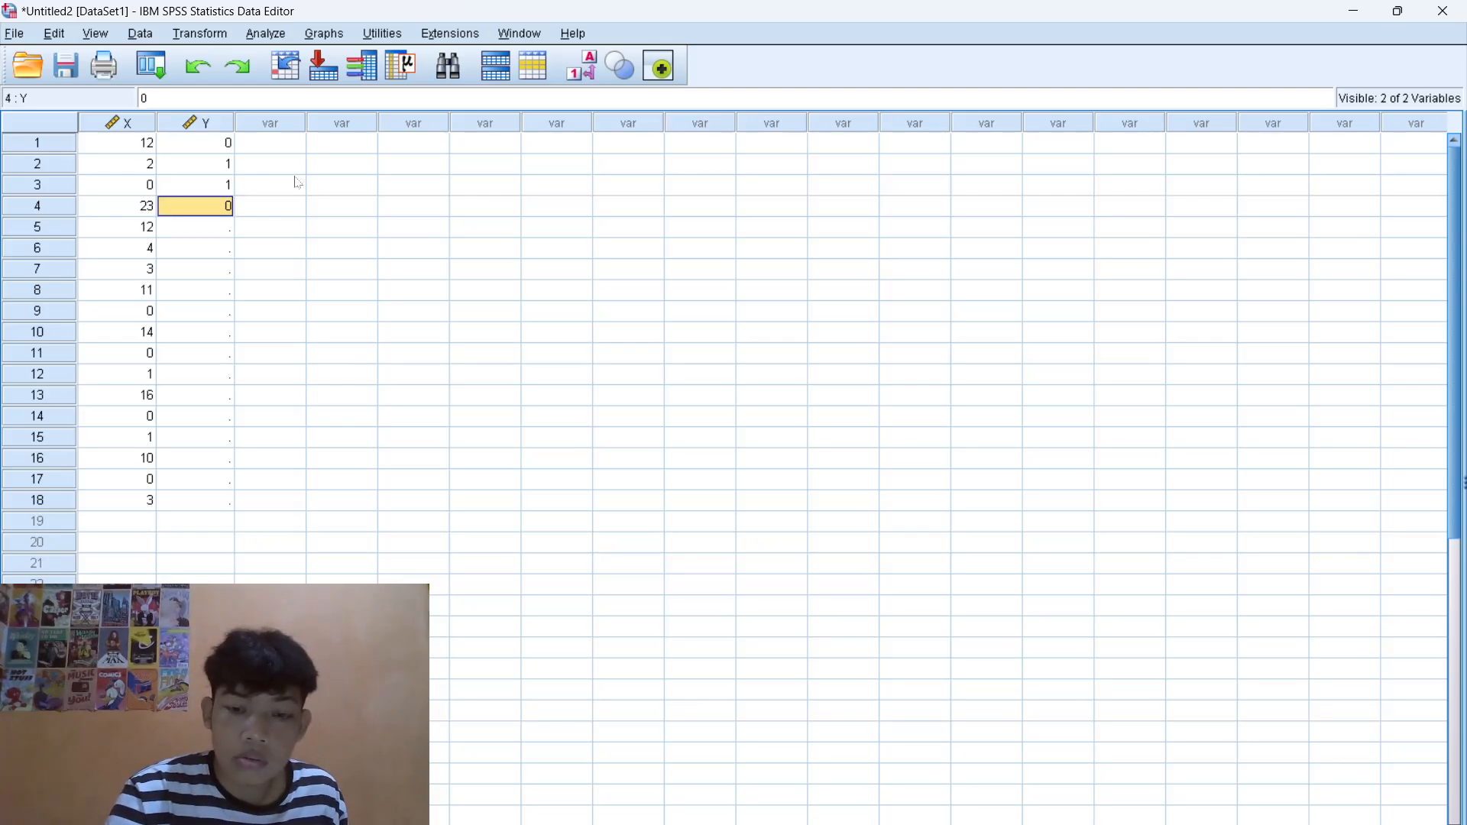
{"action": "key", "text": "Left"}
{"action": "key", "text": "Down"}
{"action": "key", "text": "Right"}
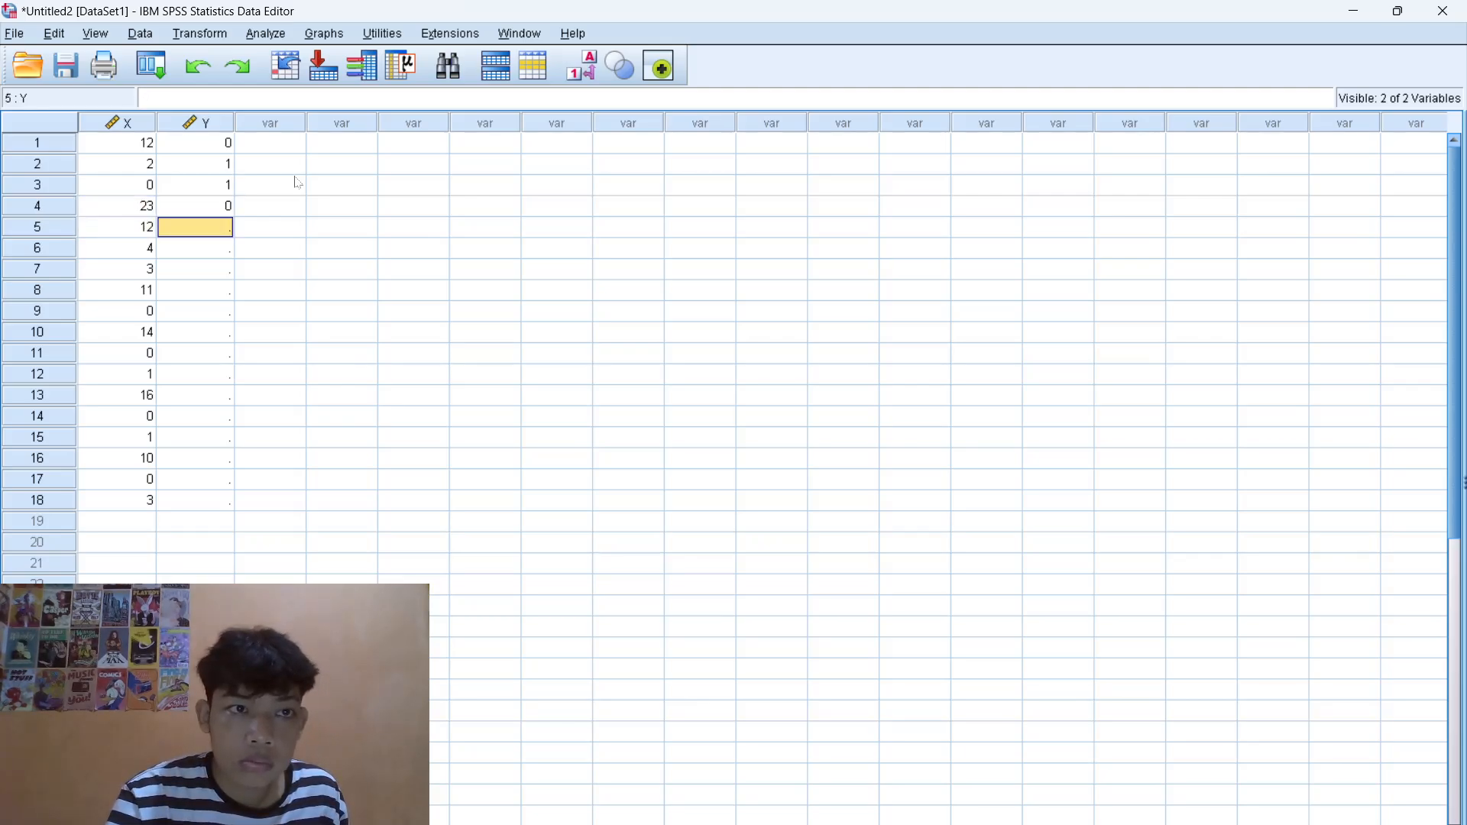
{"action": "type", "text": "0"}
{"action": "key", "text": "Return"}
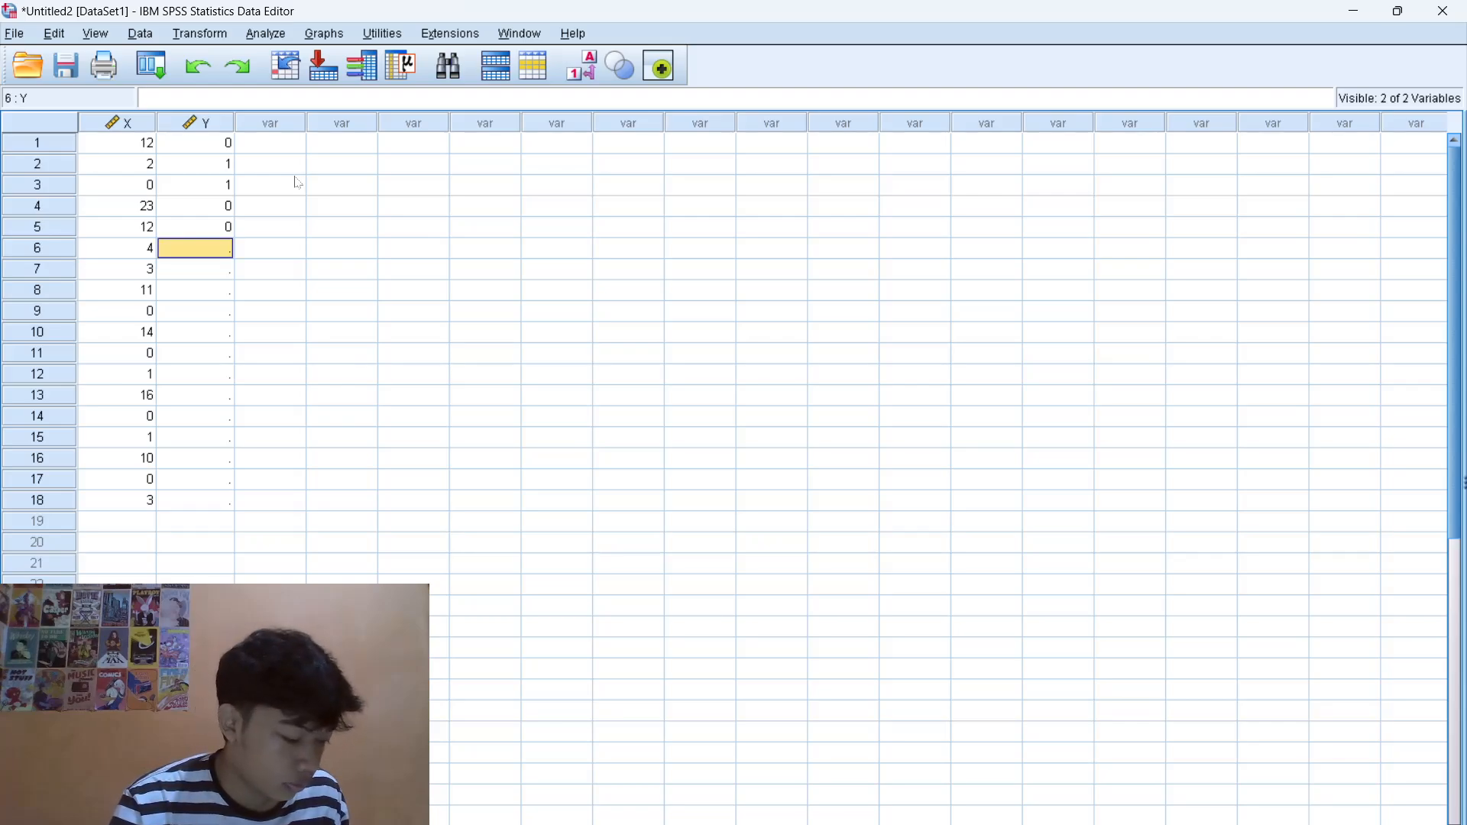
- Enter the Y values 1, 0, 0, 1 and 0 for cases 6 through 10
{"action": "type", "text": "1"}
{"action": "key", "text": "Return"}
{"action": "type", "text": "0"}
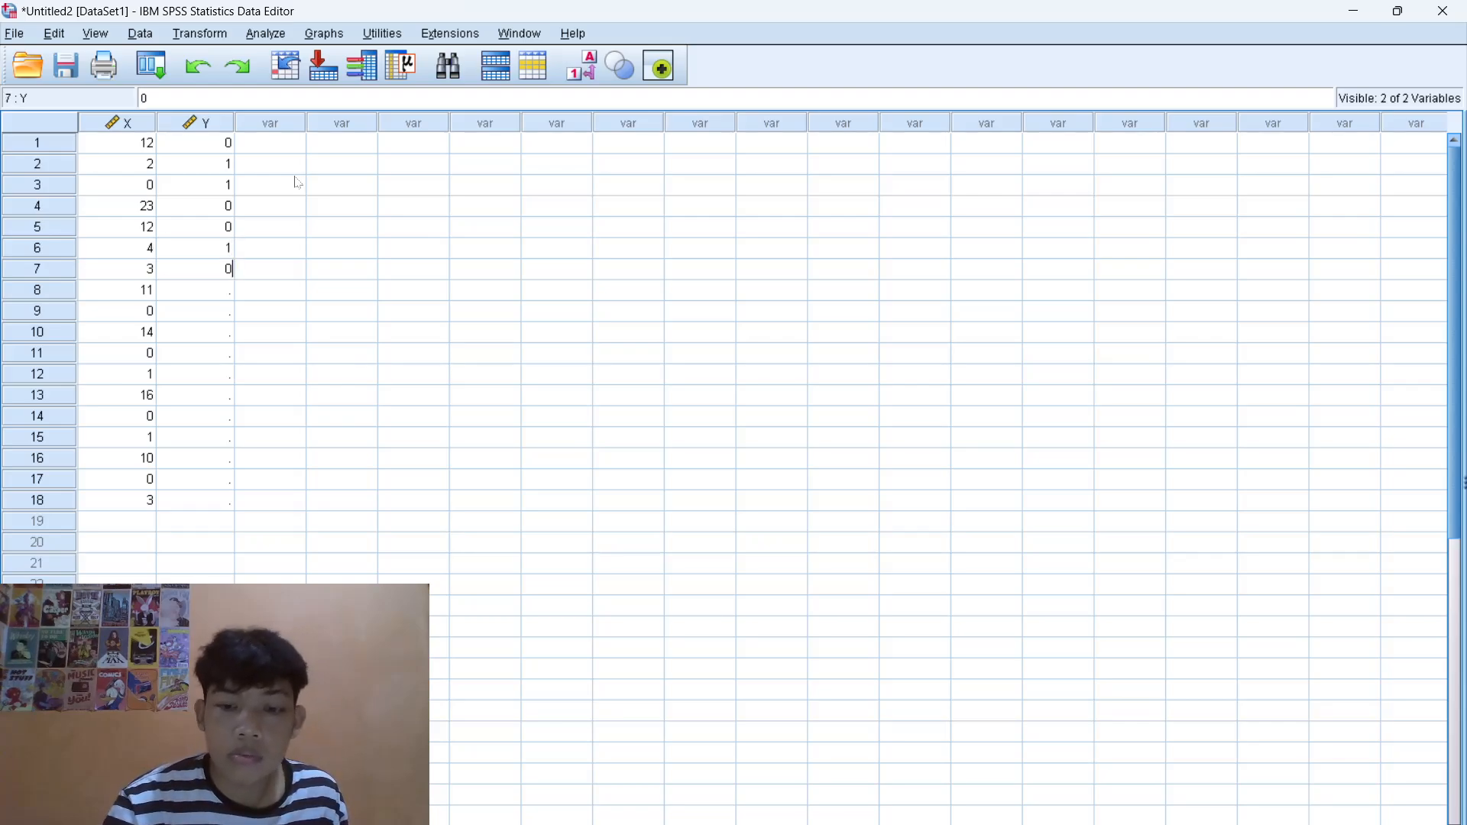
{"action": "key", "text": "Return"}
{"action": "type", "text": "0"}
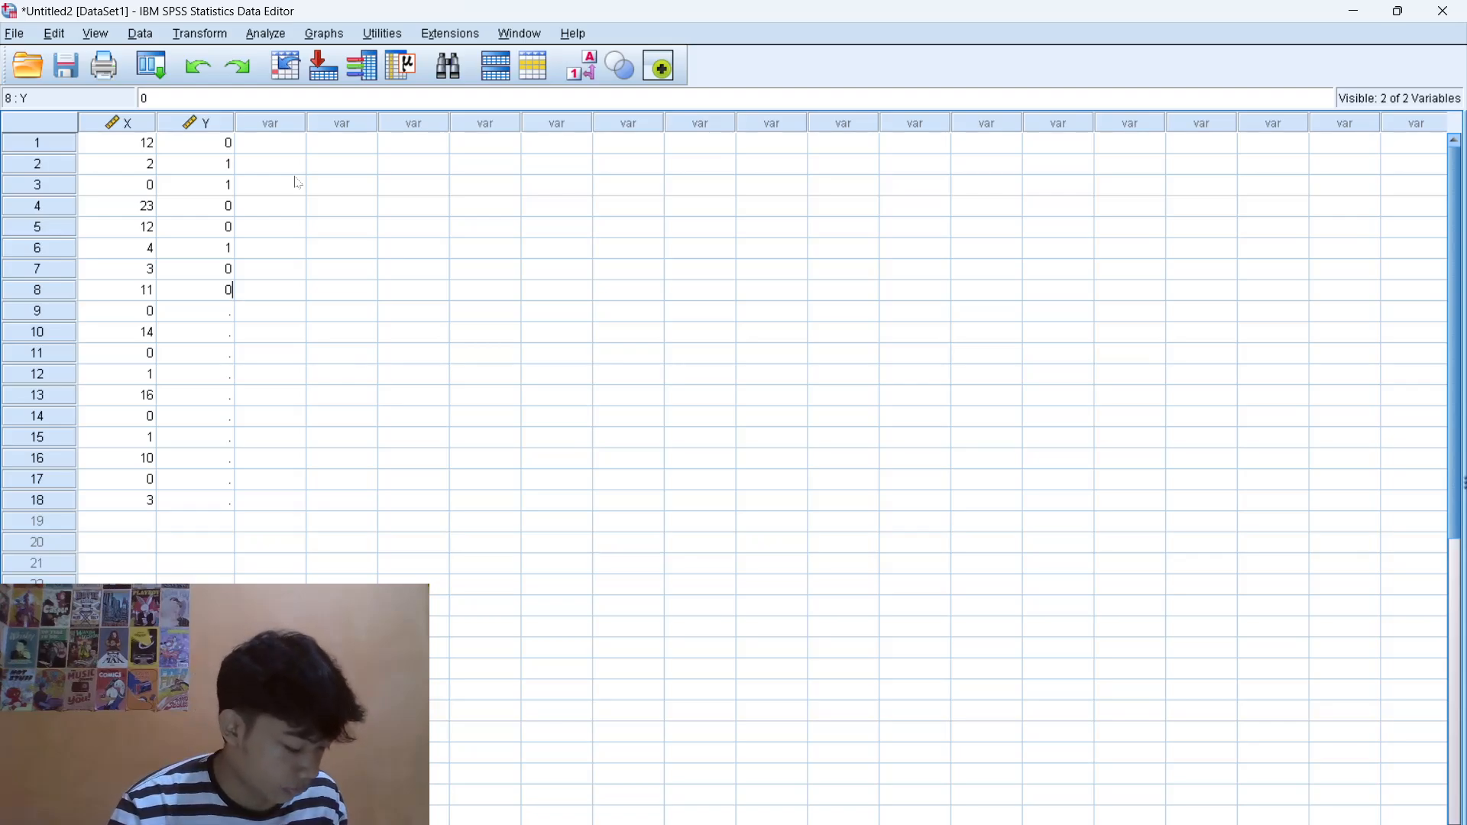
{"action": "key", "text": "Return"}
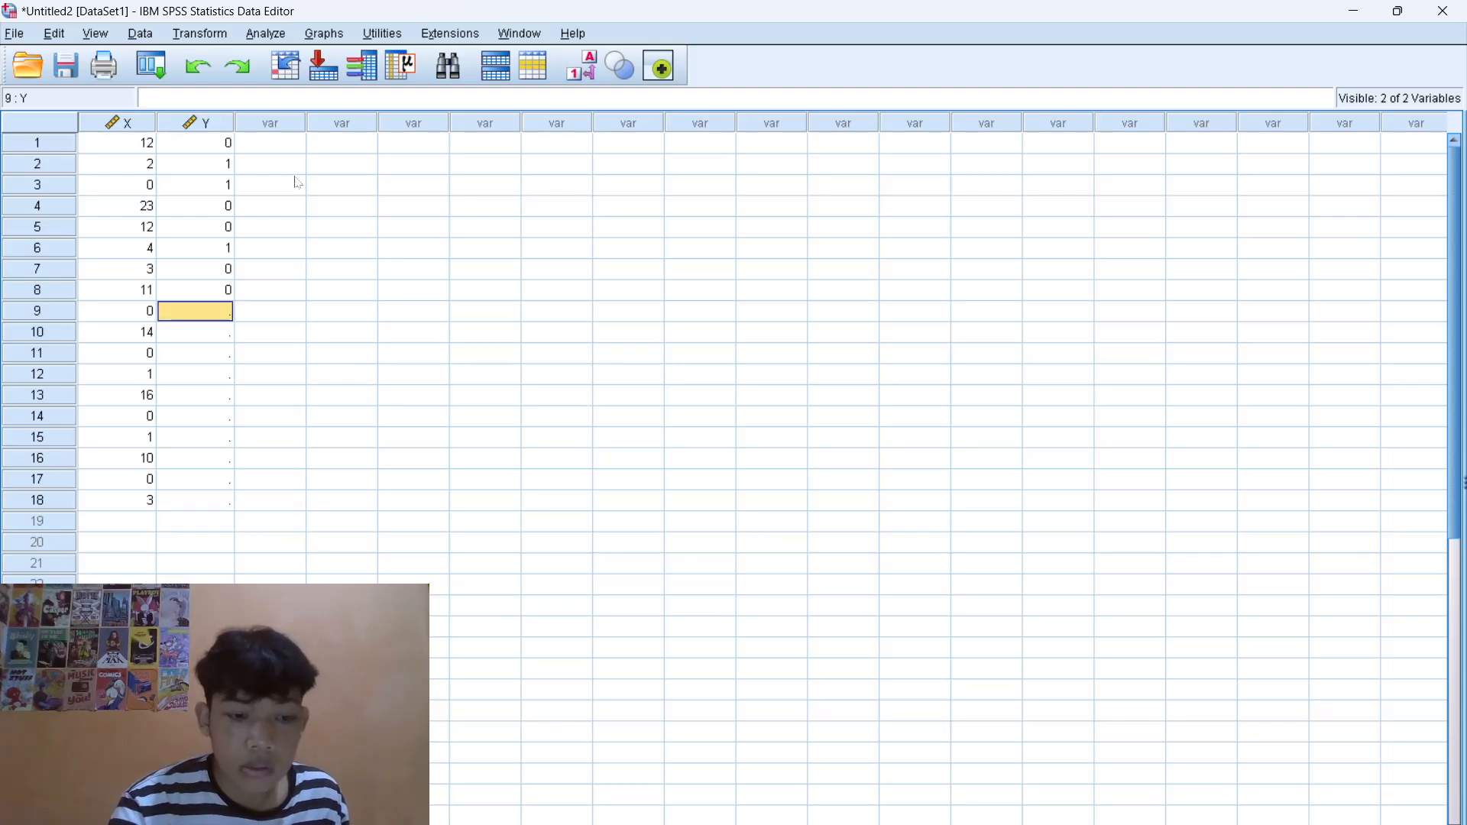
{"action": "type", "text": "1"}
{"action": "key", "text": "Return"}
{"action": "type", "text": "0"}
{"action": "key", "text": "Return"}
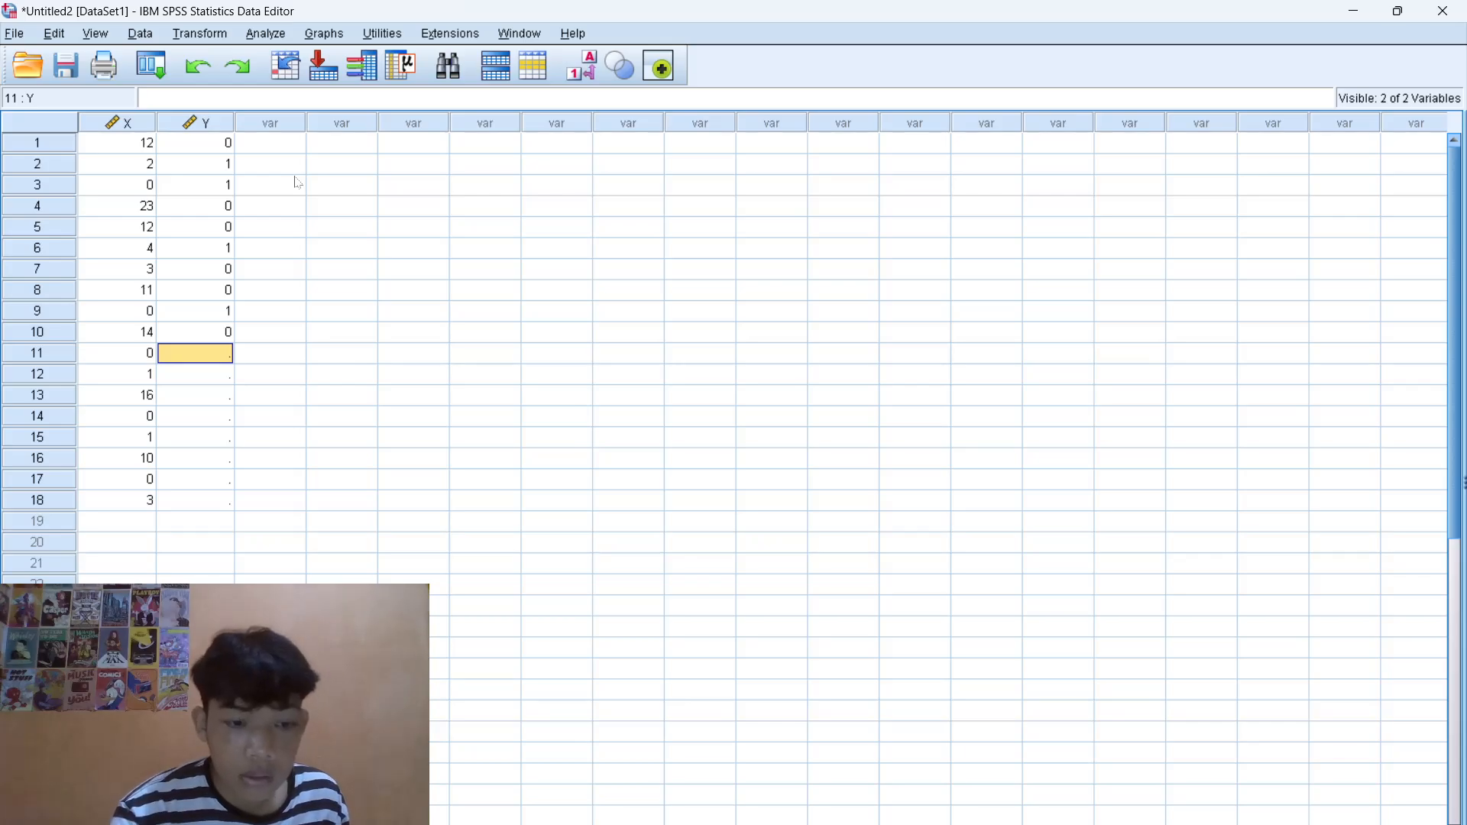
- Enter the Y values 1, 1, 0 and 0 for cases 11 through 14
{"action": "type", "text": "1"}
{"action": "key", "text": "Return"}
{"action": "type", "text": "1"}
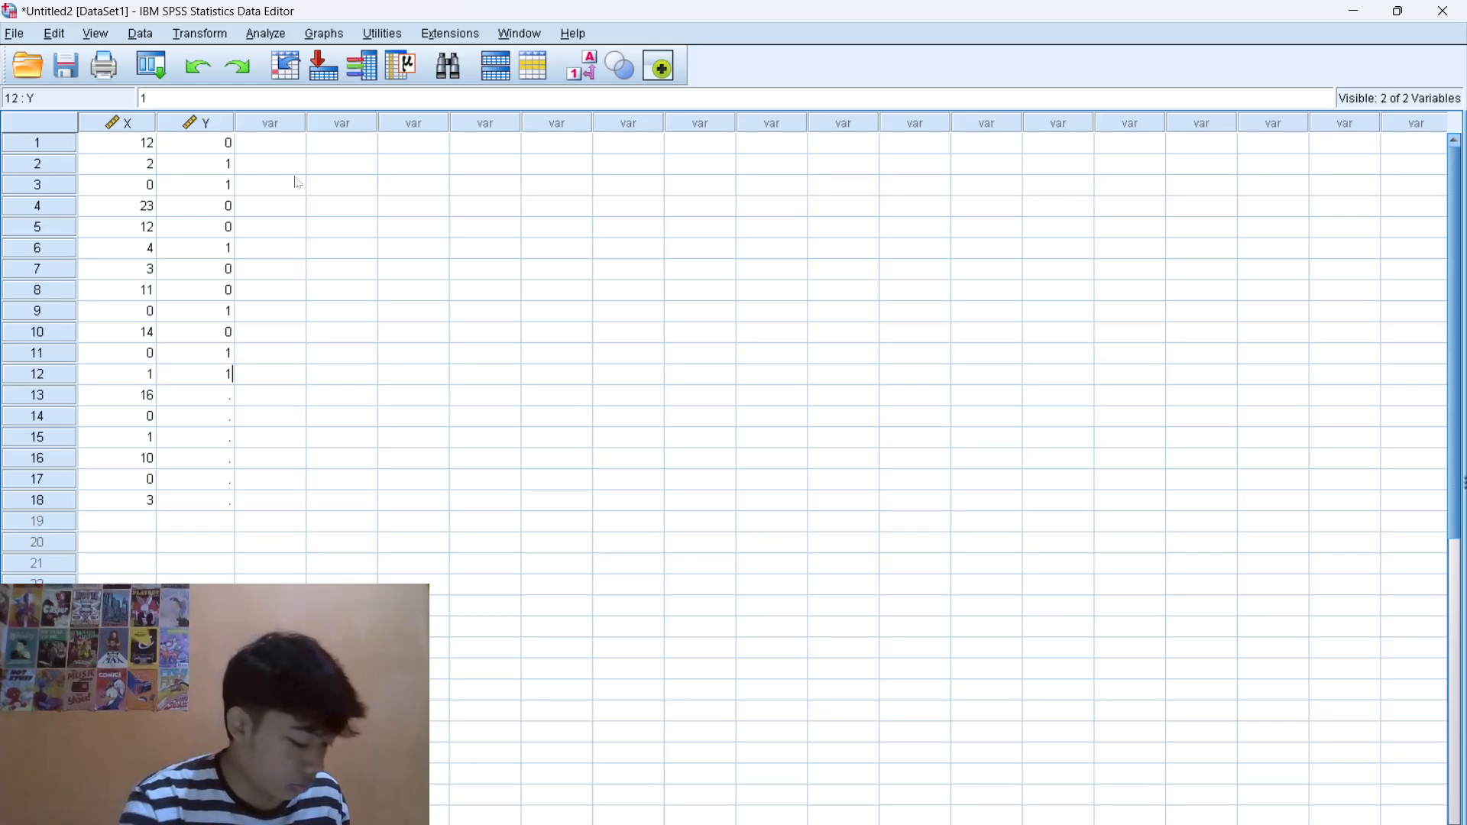
{"action": "key", "text": "Return"}
{"action": "type", "text": "0"}
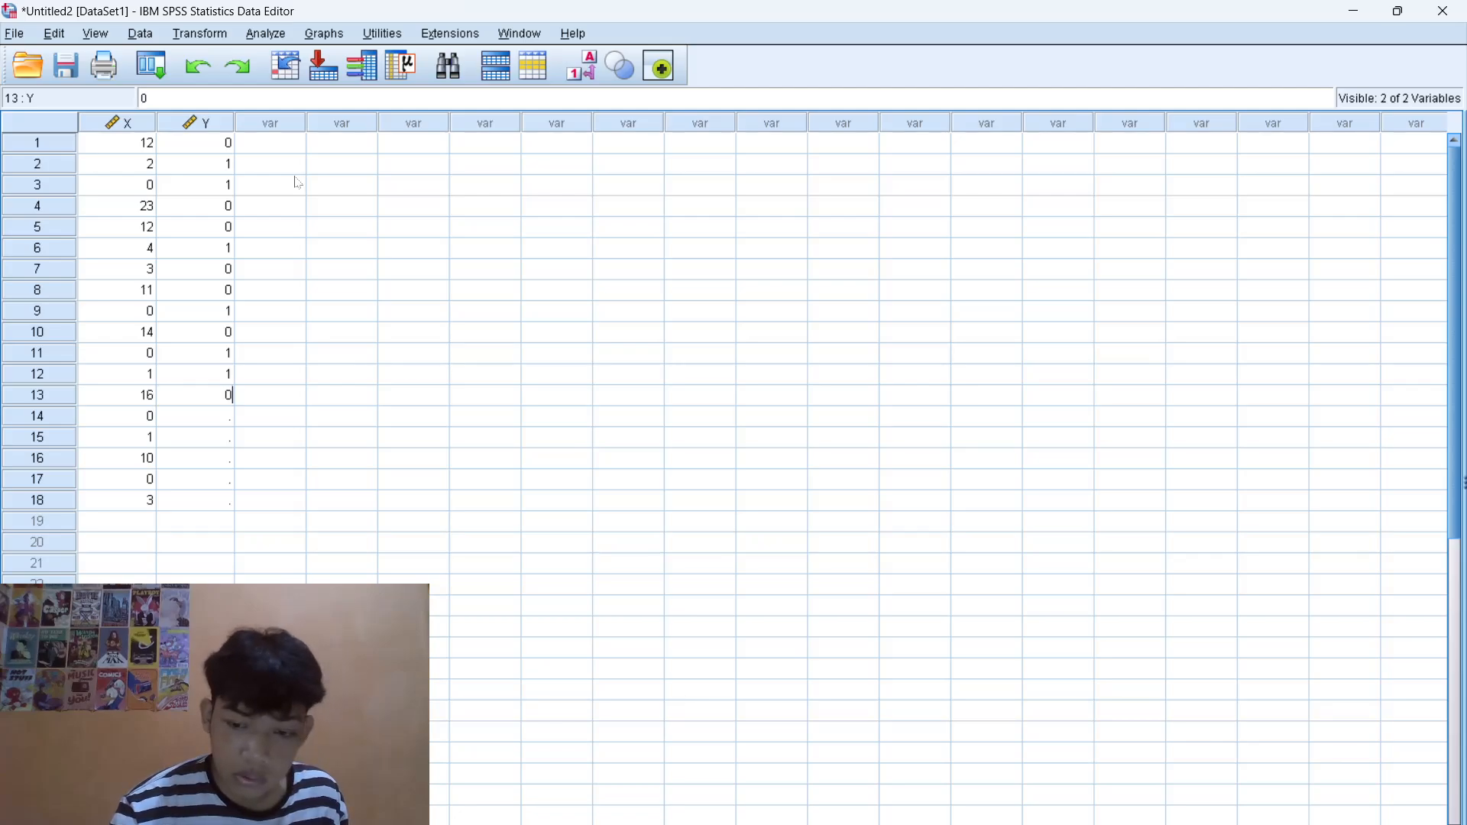
{"action": "key", "text": "Return"}
{"action": "type", "text": "0"}
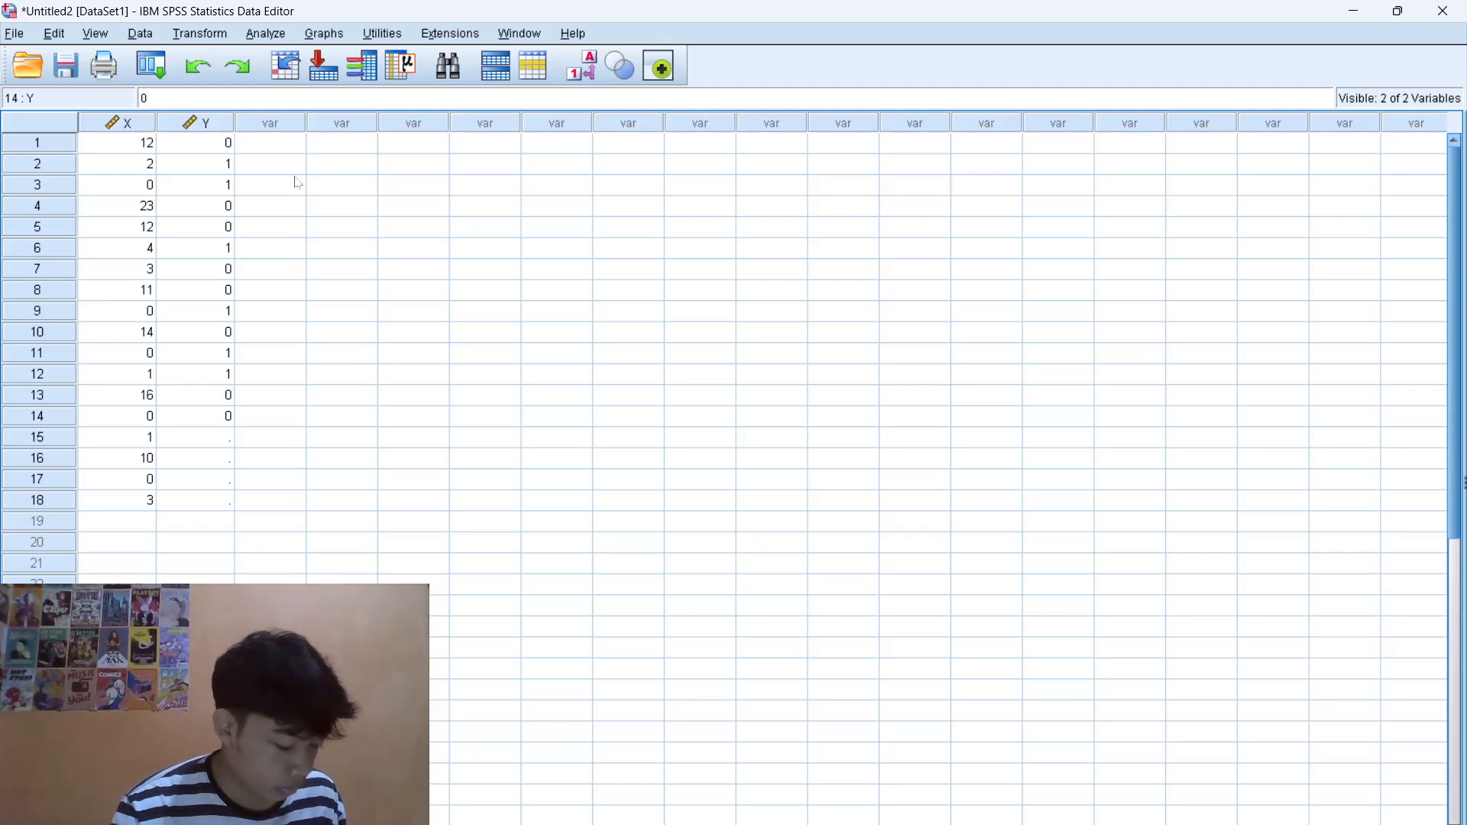
{"action": "key", "text": "Return"}
- Enter the Y values 1, 0, 1 and 1 for cases 15 through 18
{"action": "type", "text": "1"}
{"action": "key", "text": "Return"}
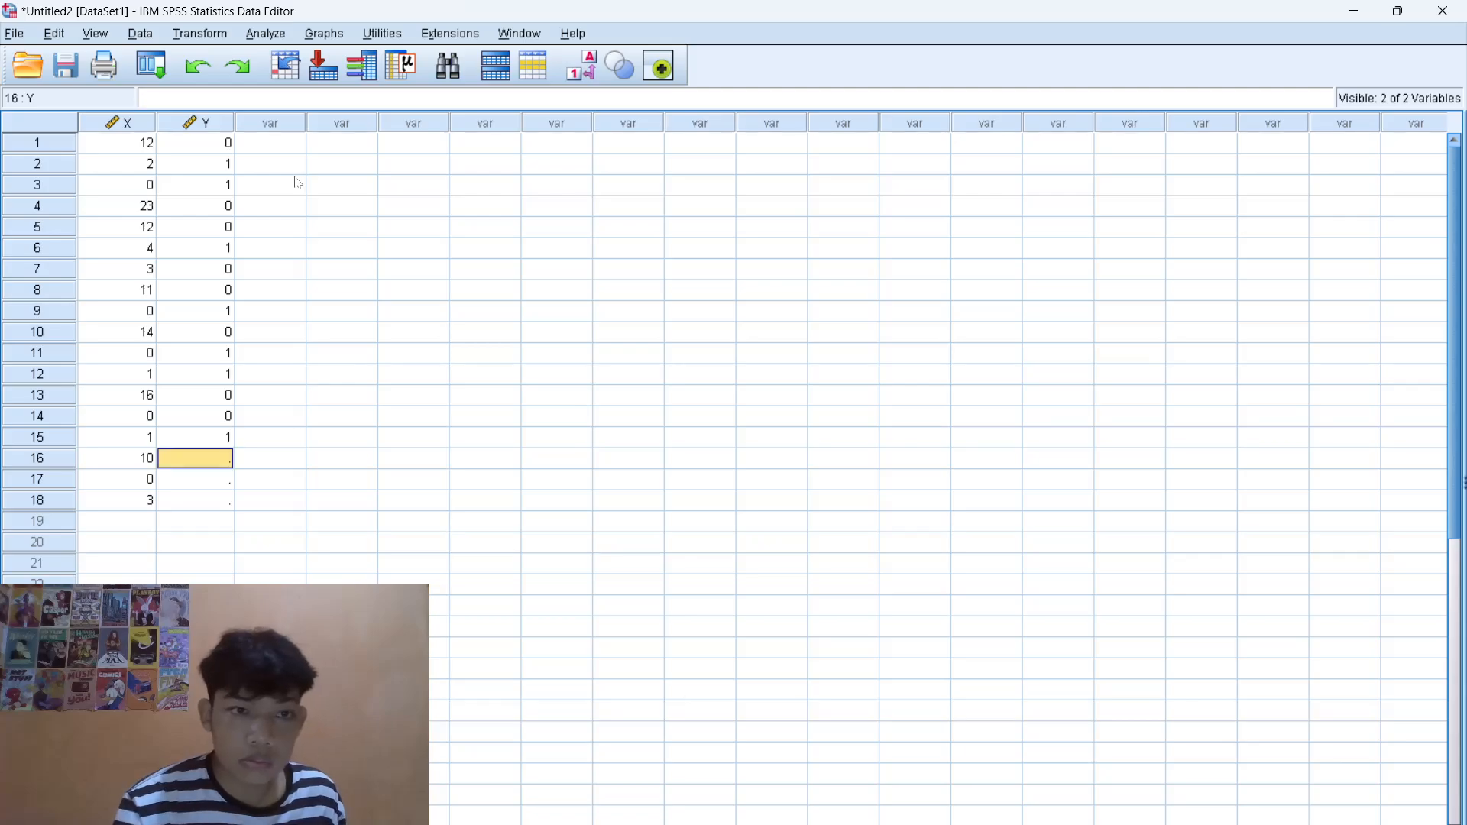
{"action": "type", "text": "0"}
{"action": "key", "text": "Return"}
{"action": "type", "text": "1"}
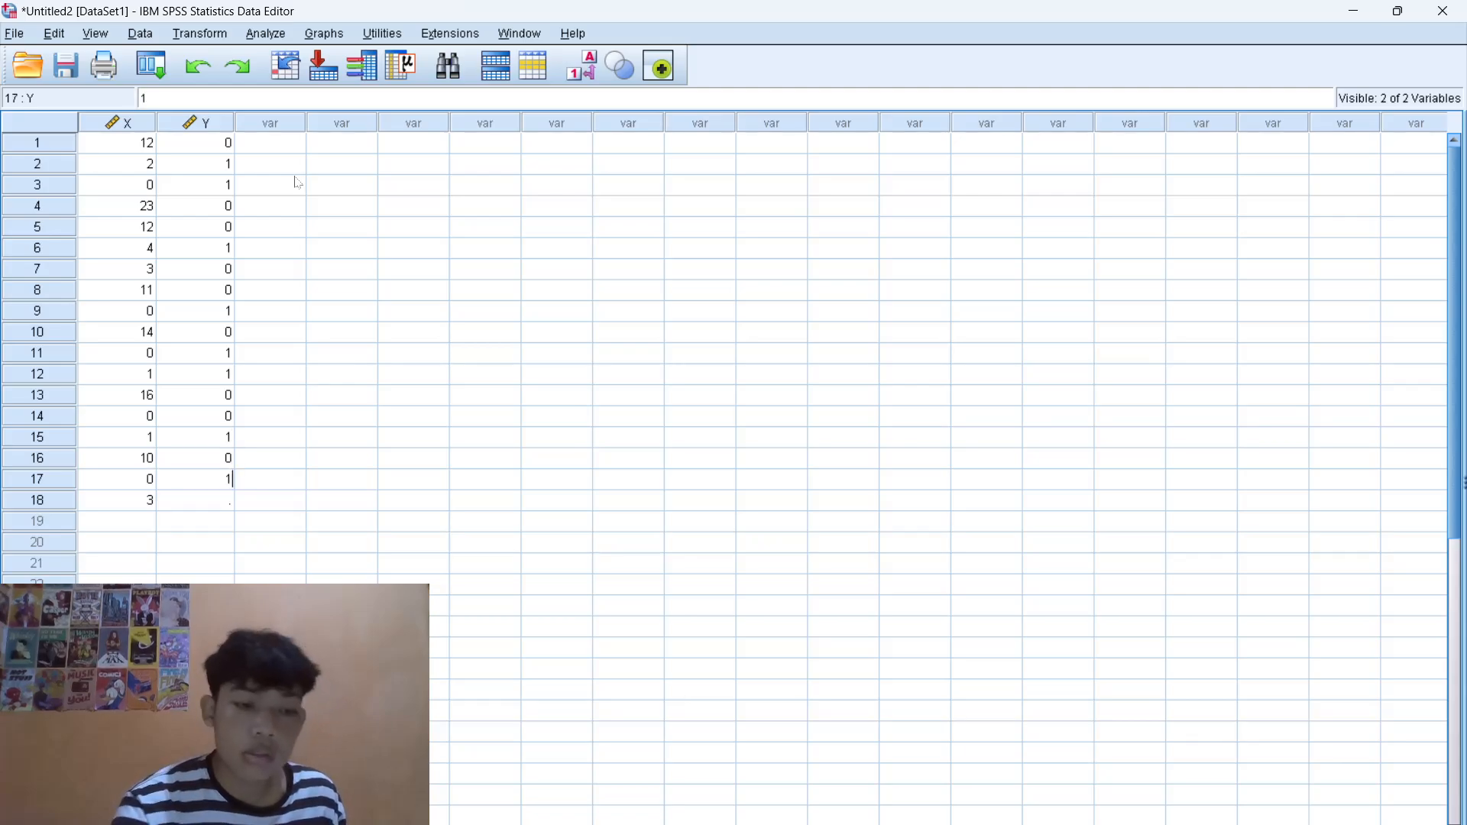
{"action": "key", "text": "Return"}
{"action": "type", "text": "1"}
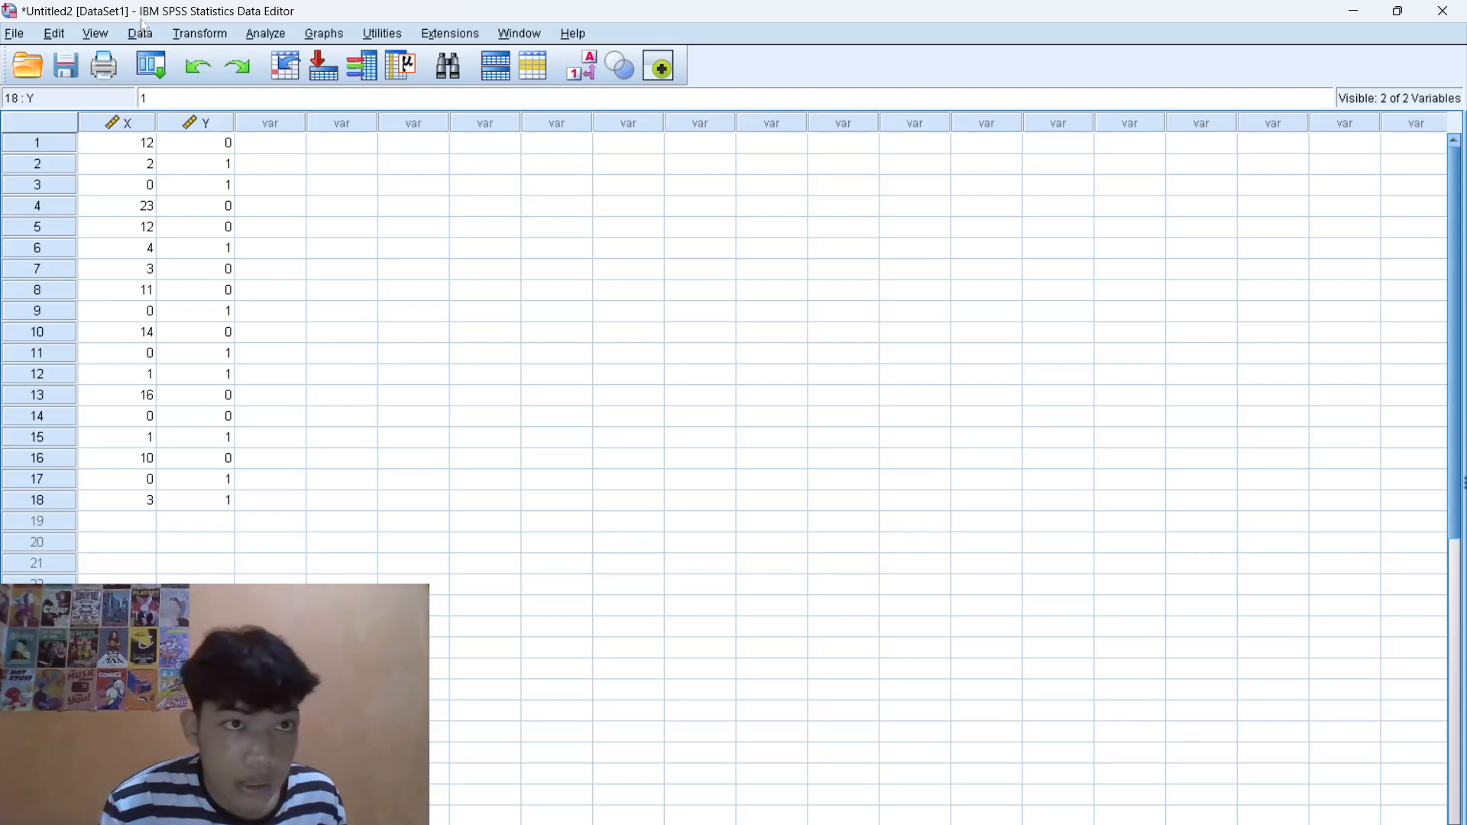
- Start a Reliability Analysis and add the variables X and Y to its items
{"action": "left_click", "coordinate": [267, 37]}
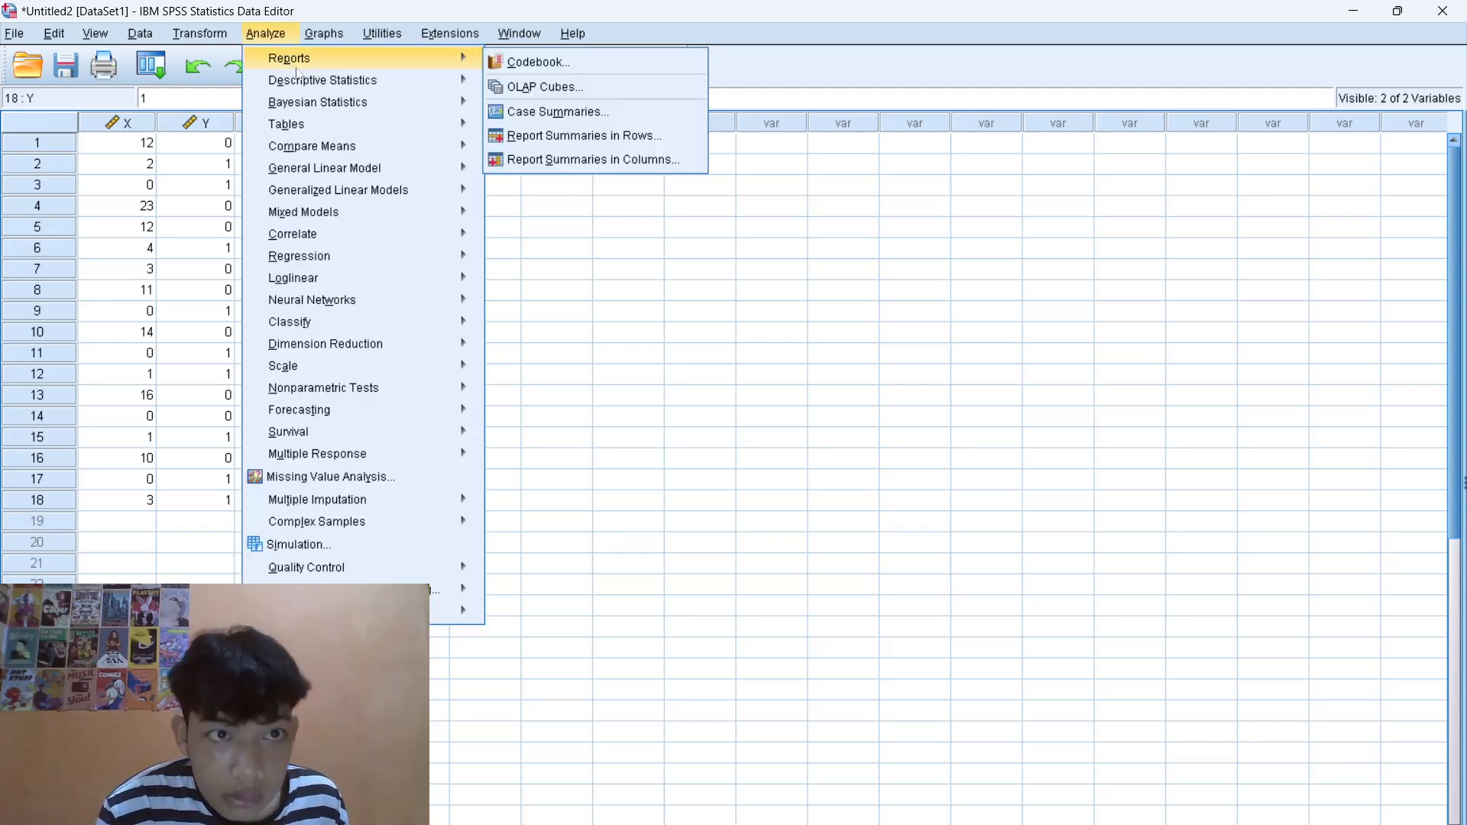
{"action": "mouse_move", "coordinate": [353, 373]}
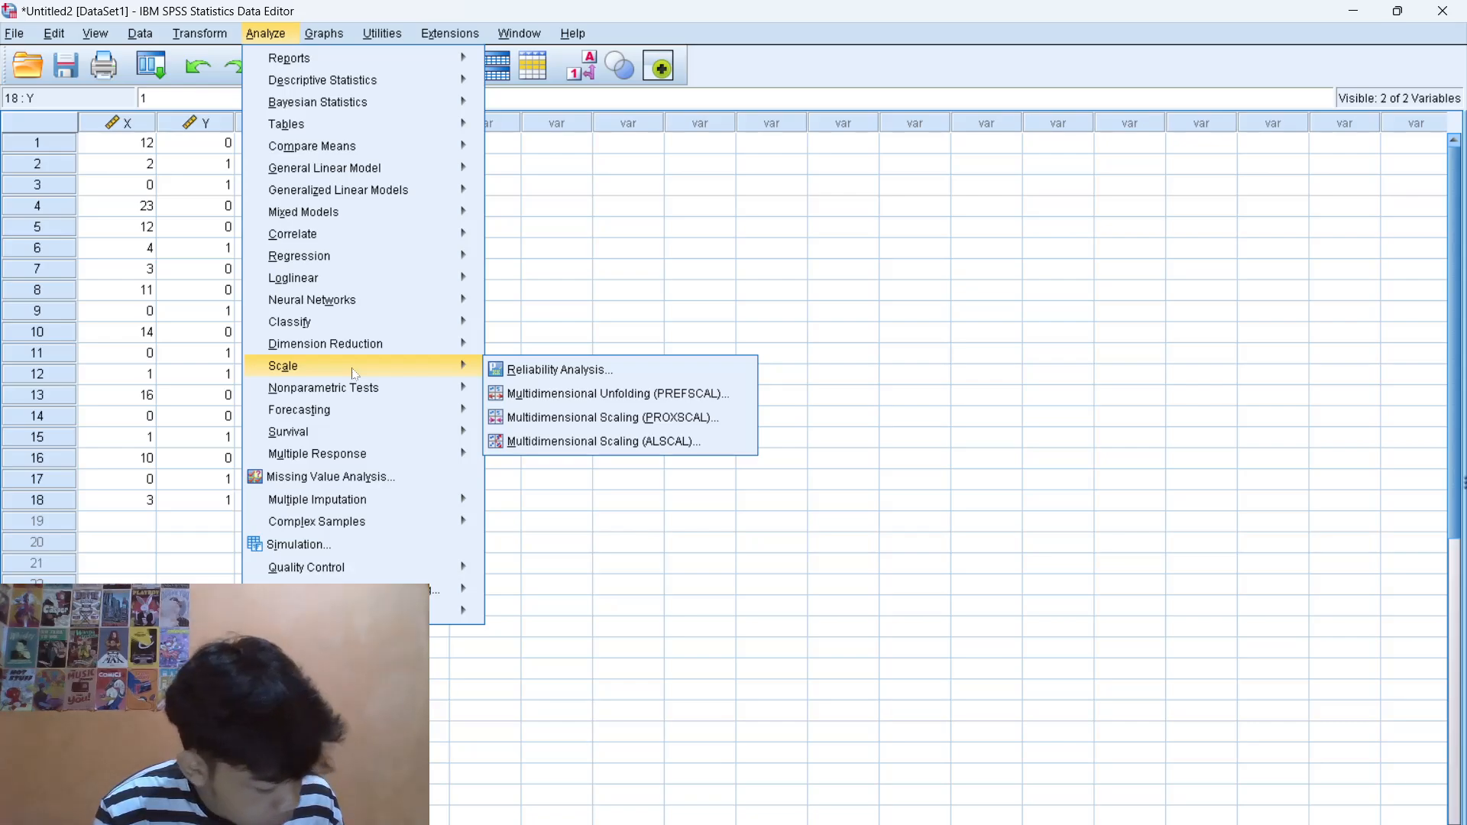
{"action": "left_click", "coordinate": [504, 369]}
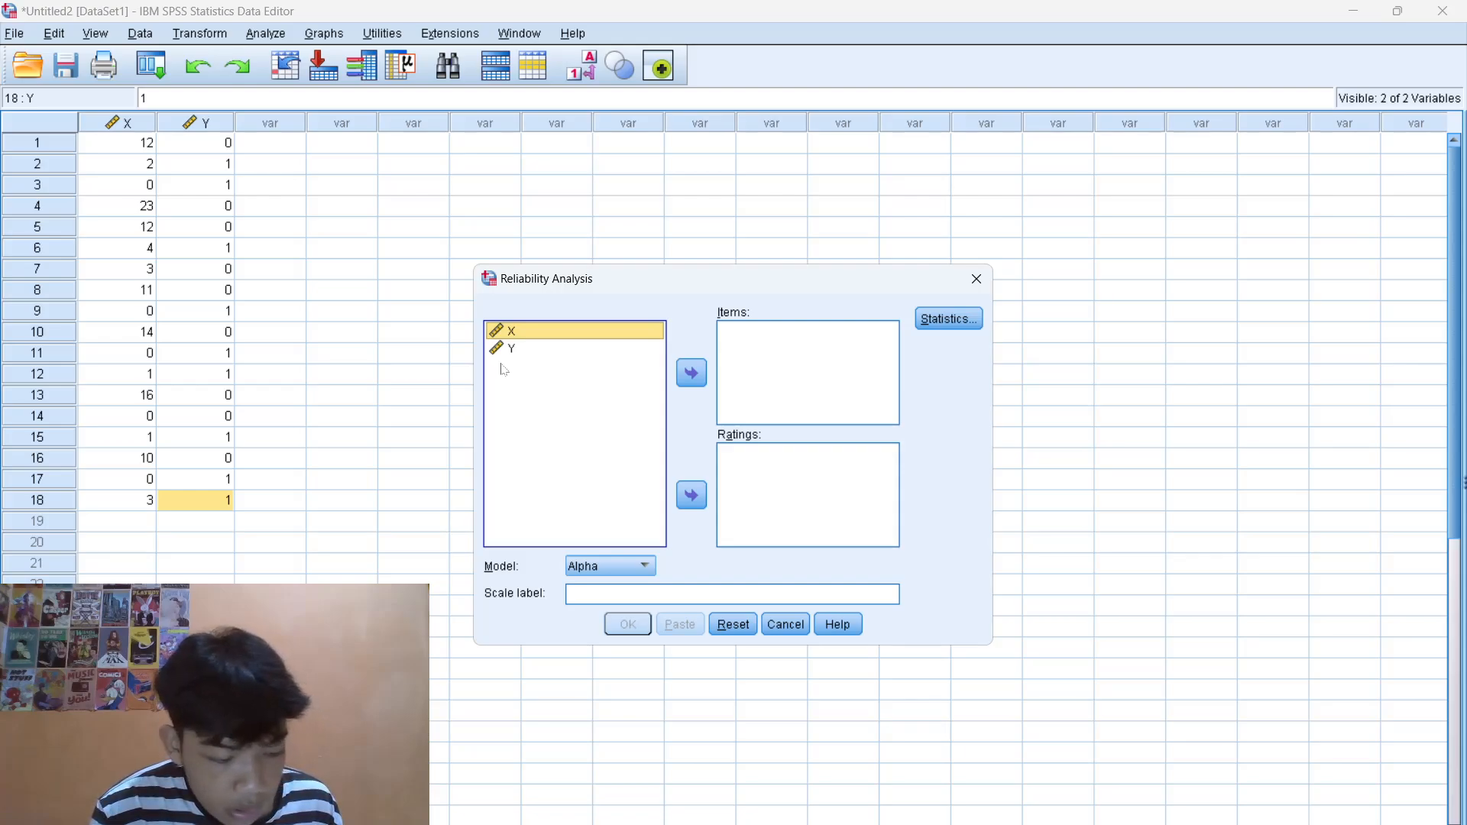
{"action": "left_click", "coordinate": [692, 374]}
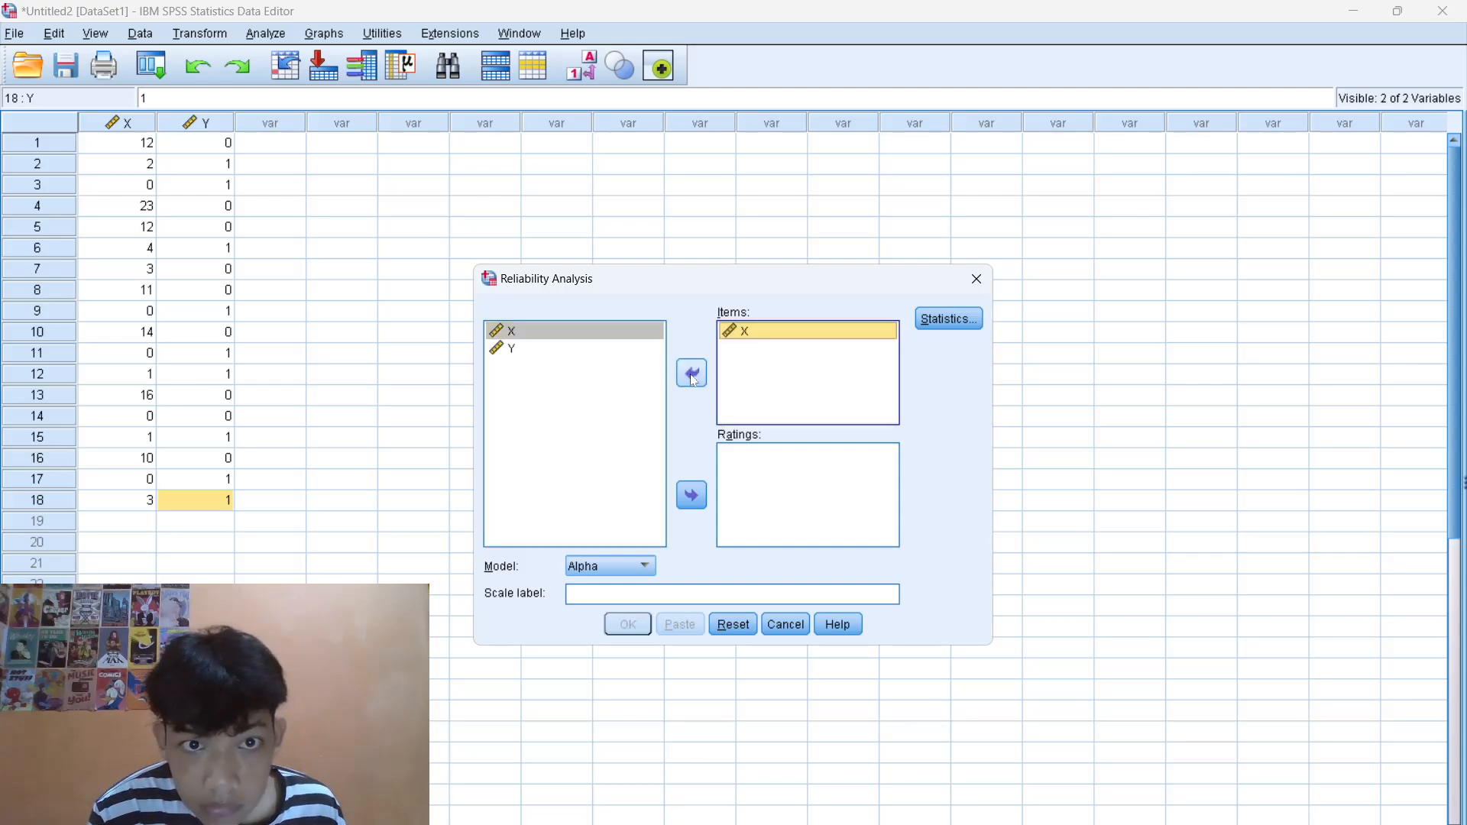
{"action": "left_click", "coordinate": [611, 347]}
{"action": "left_click", "coordinate": [691, 374]}
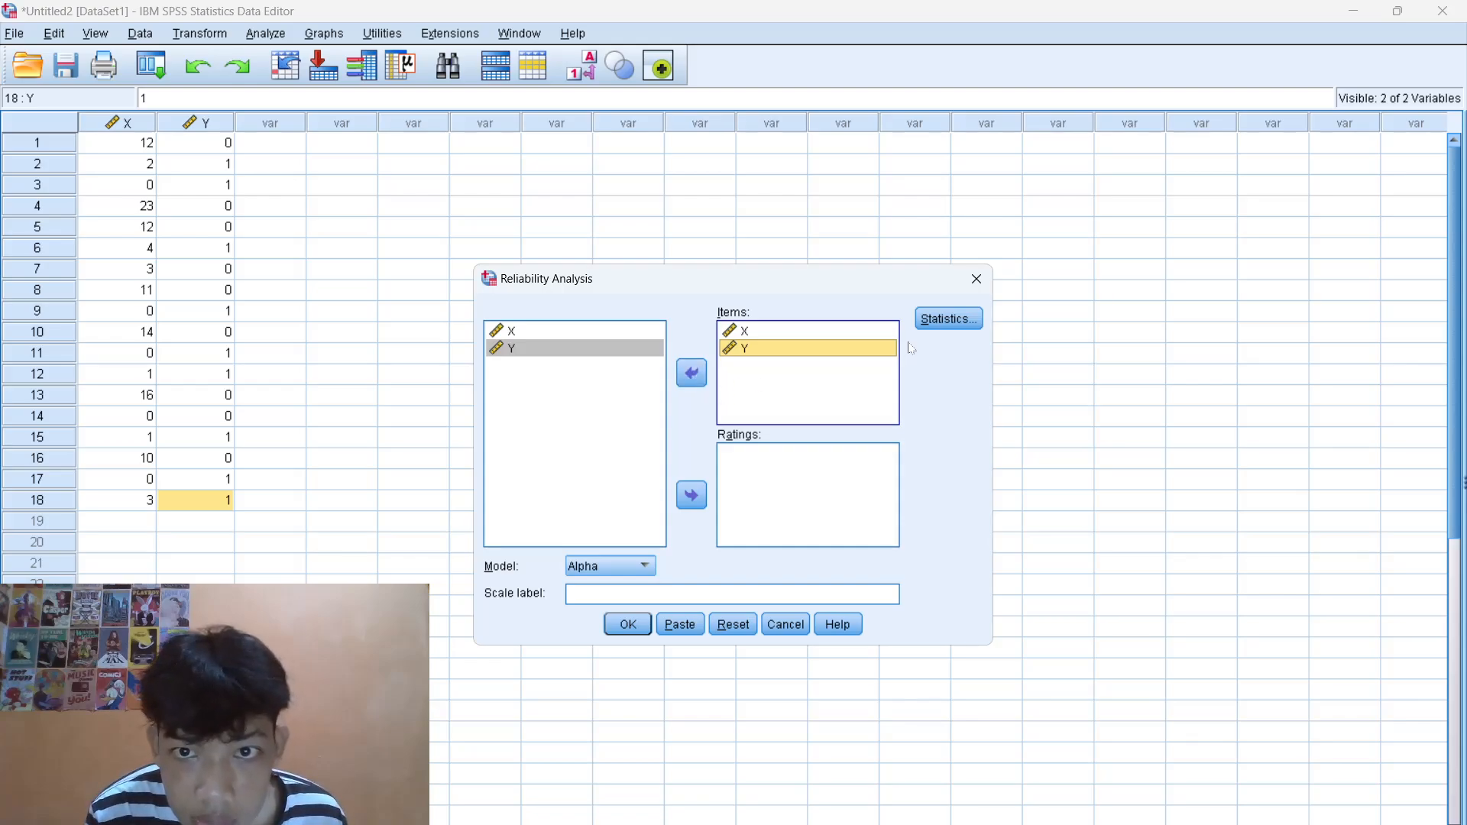
- Include inter-item correlations in the reliability statistics and run the analysis with the Alpha model
{"action": "left_click", "coordinate": [932, 320]}
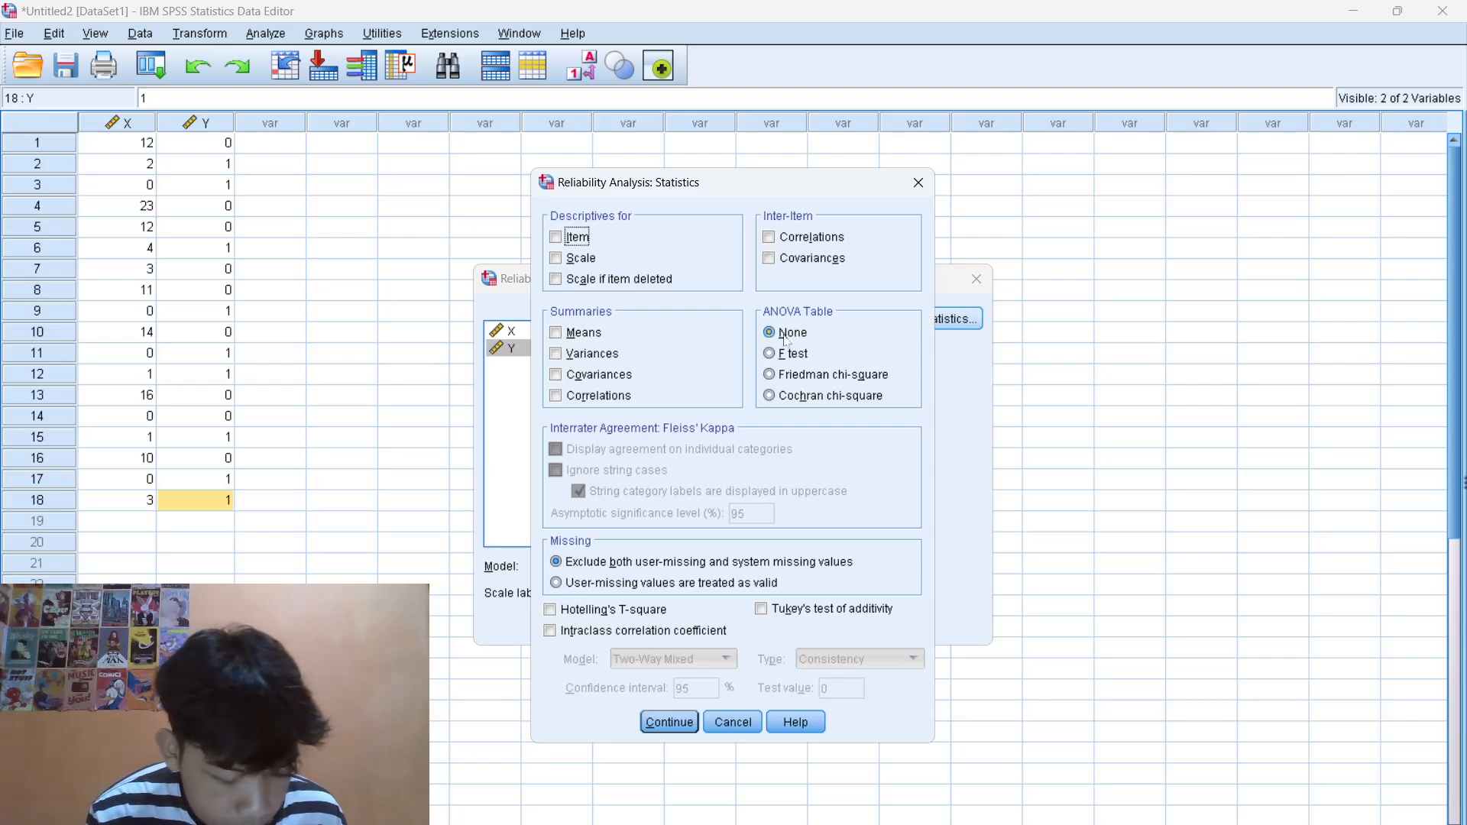
{"action": "left_click", "coordinate": [771, 237]}
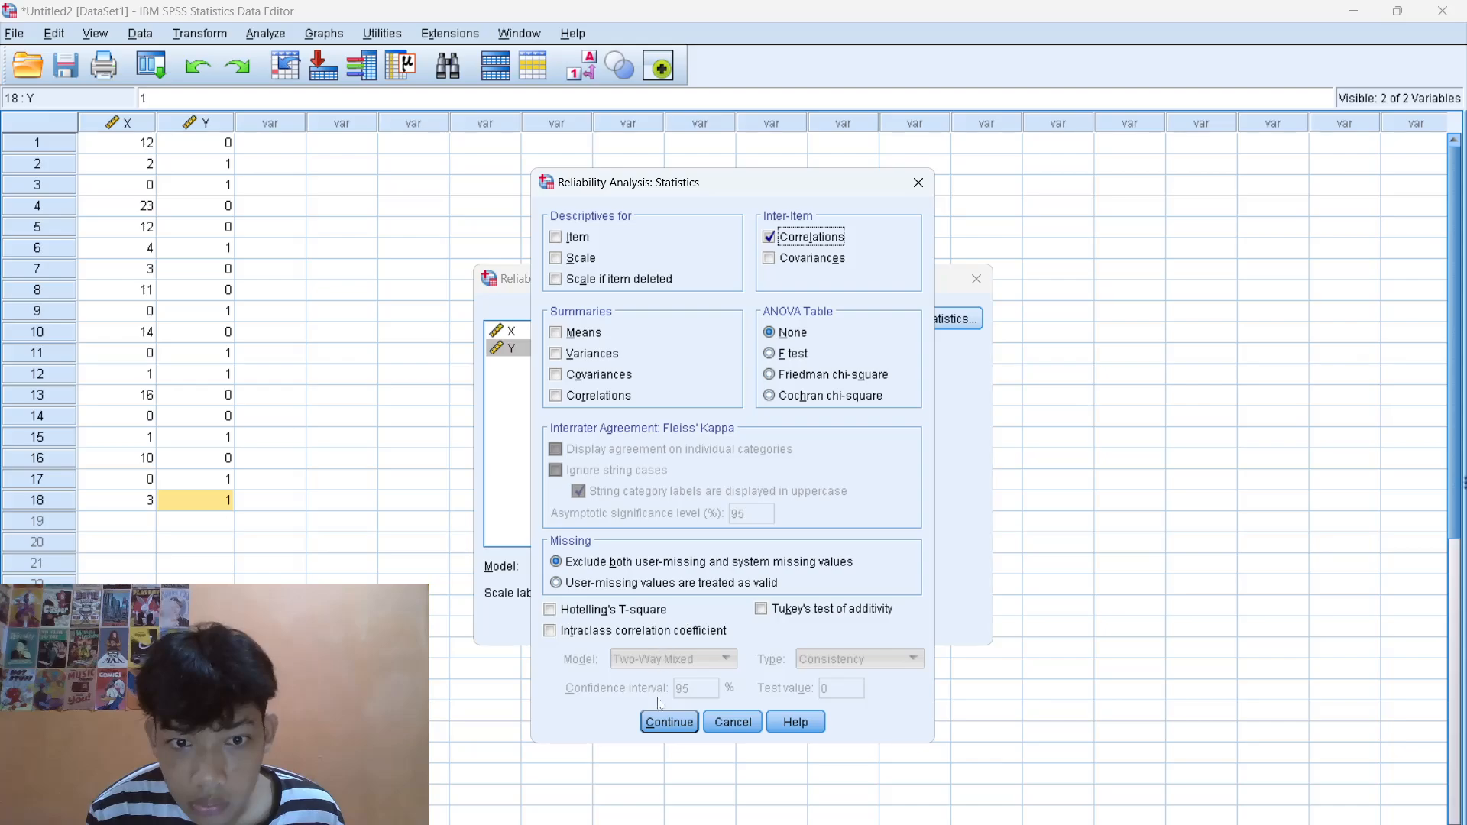
{"action": "left_click", "coordinate": [664, 722]}
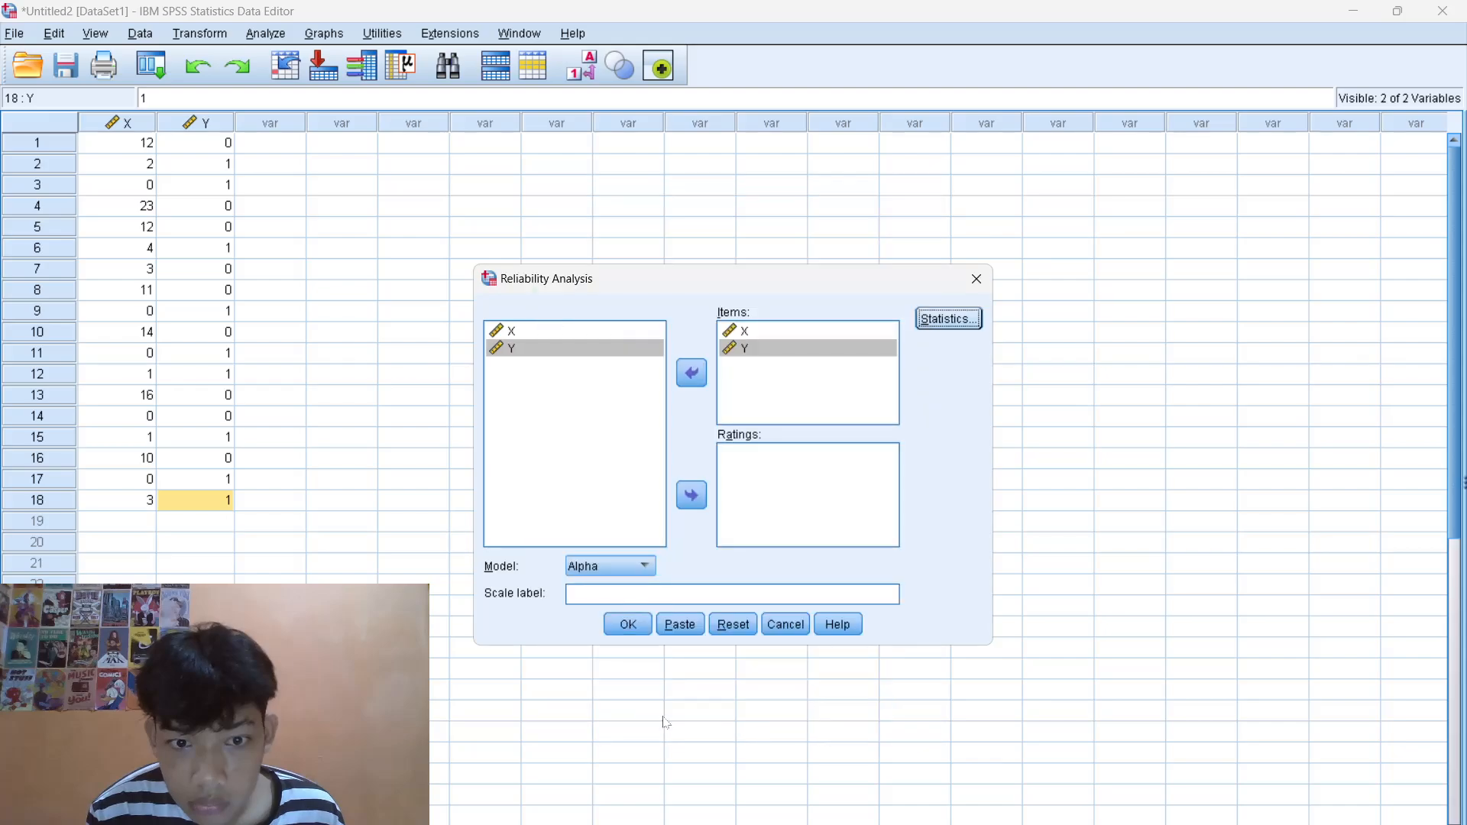
{"action": "left_click", "coordinate": [628, 624]}
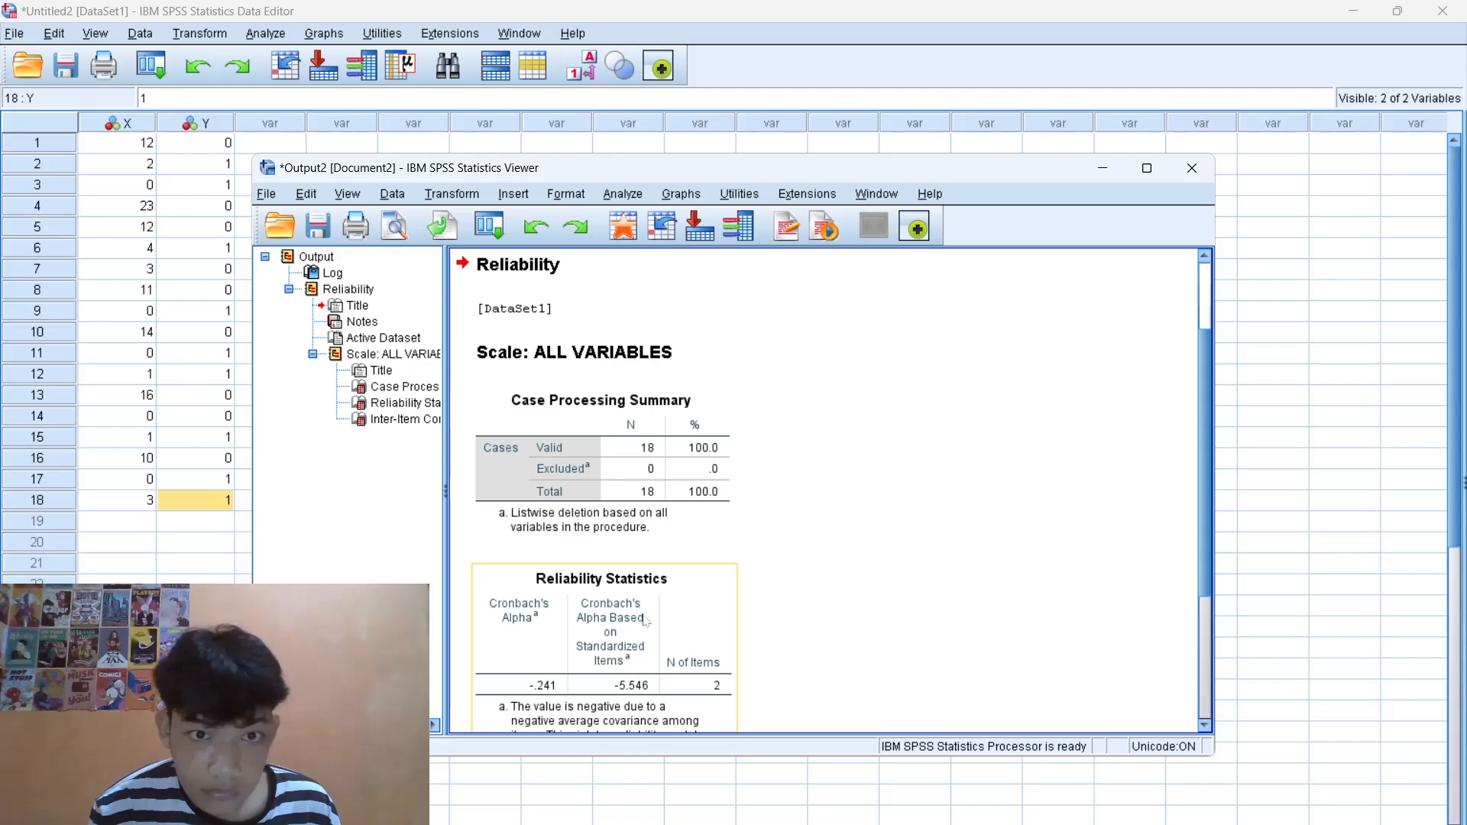
- Review the Reliability Statistics and Inter-Item Correlation Matrix in the output, and minimise the output window
{"action": "scroll", "coordinate": [718, 542], "scroll_direction": "down", "scroll_amount": 3}
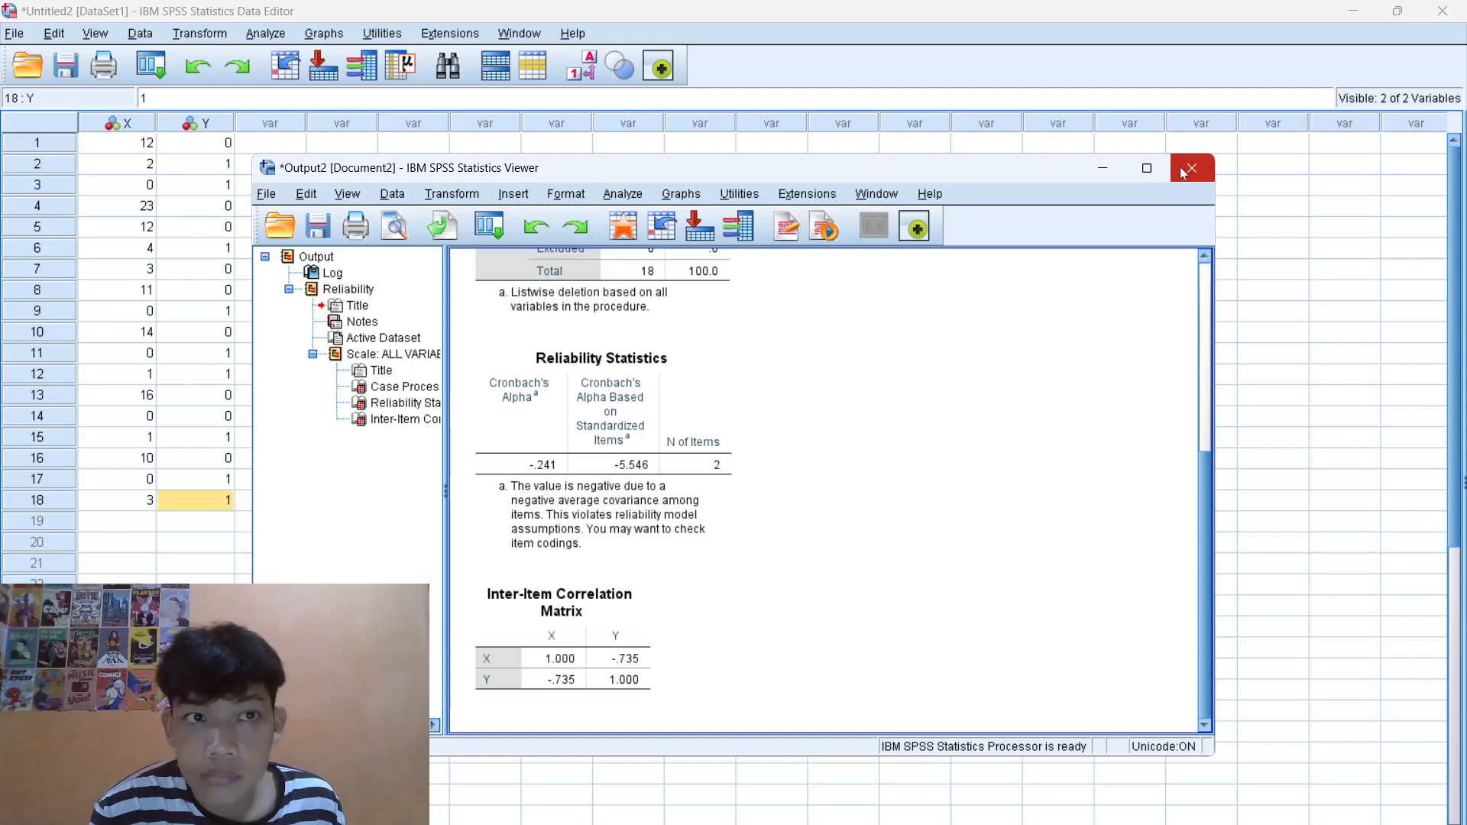
{"action": "left_click", "coordinate": [1100, 168]}
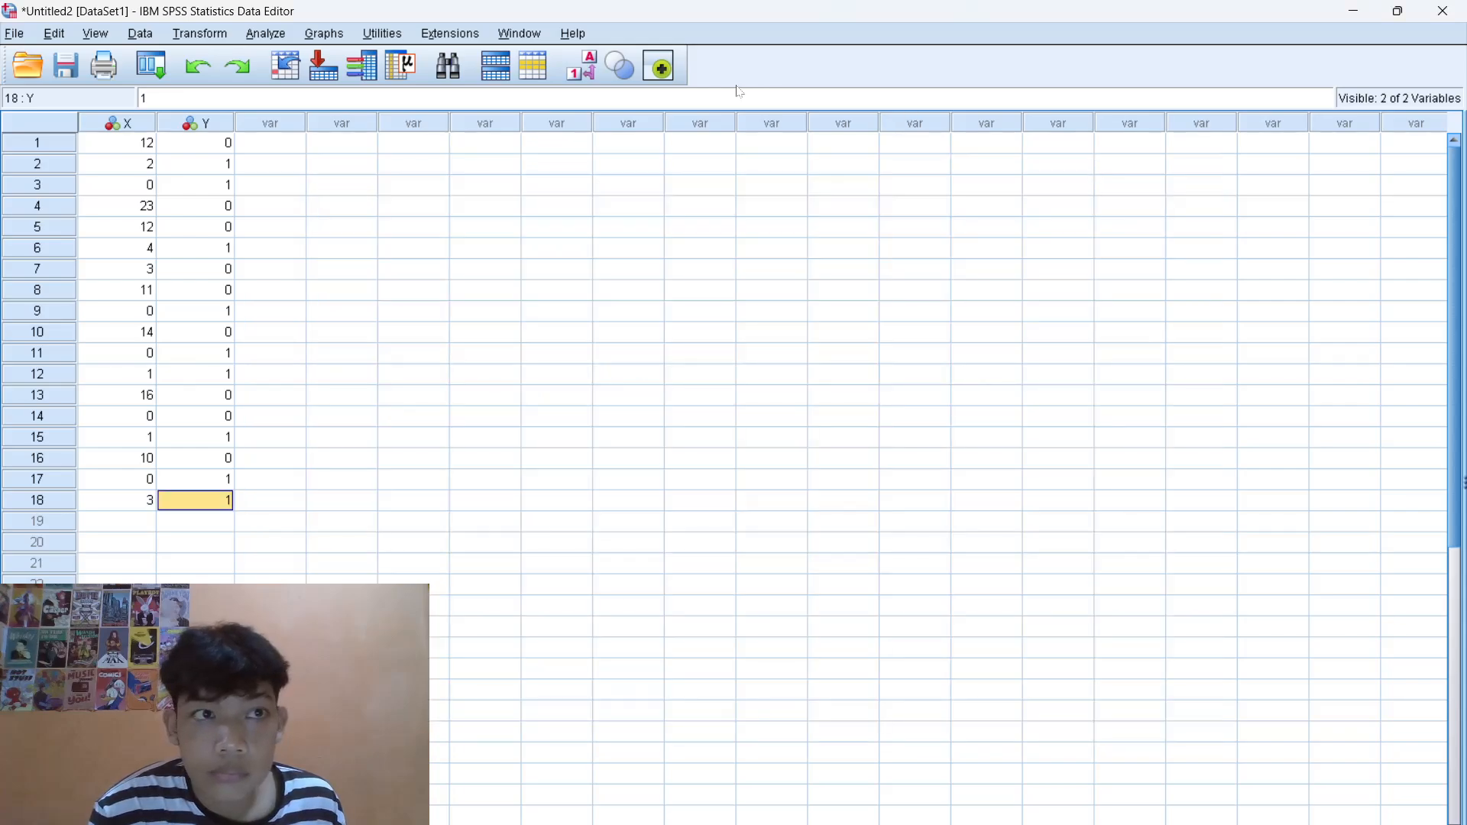
{"action": "left_click", "coordinate": [14, 34]}
{"action": "mouse_move", "coordinate": [57, 59]}
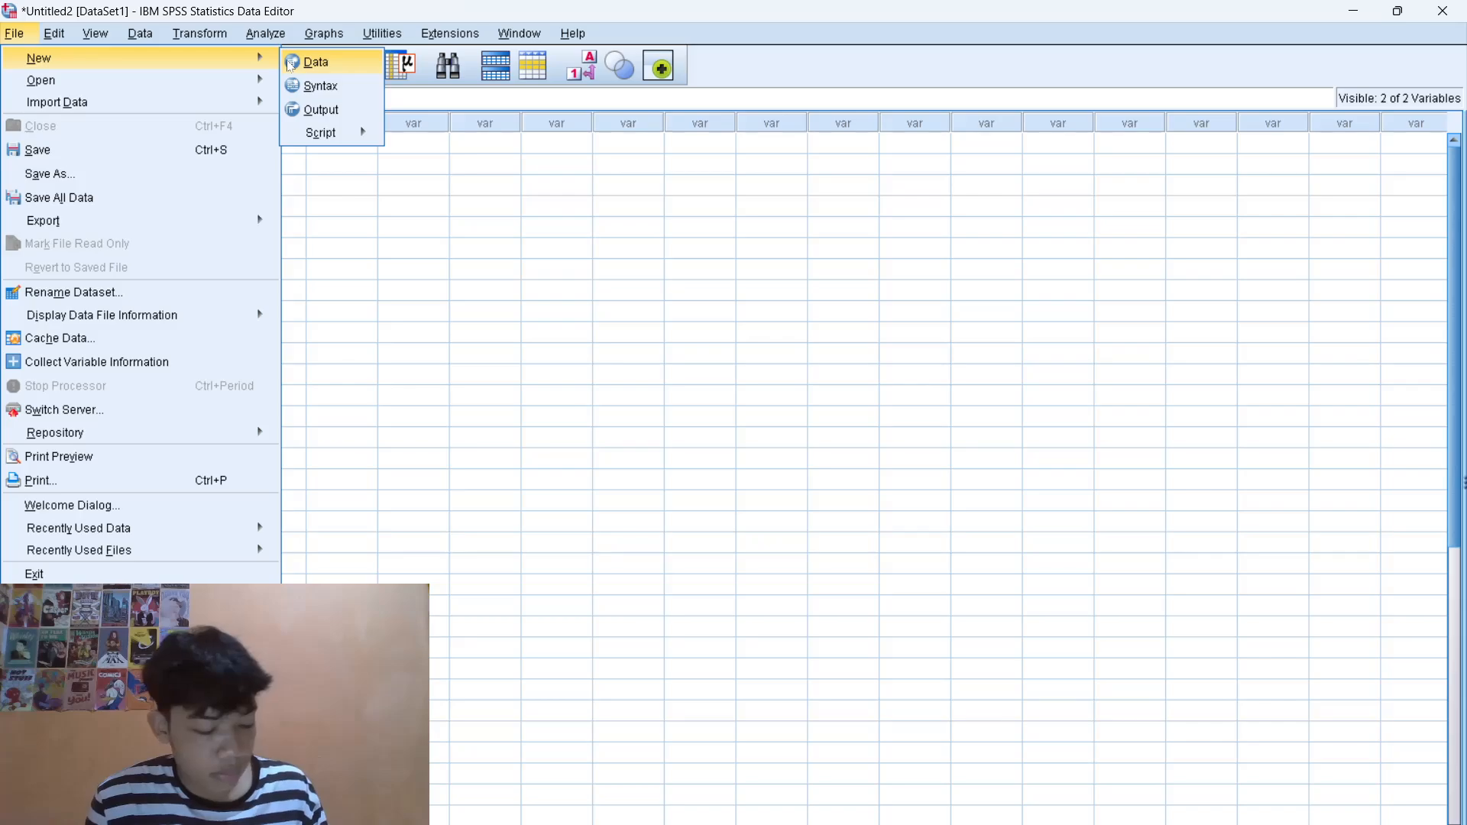
{"action": "key", "text": "alt+Tab"}
{"action": "key", "text": "alt+Tab"}
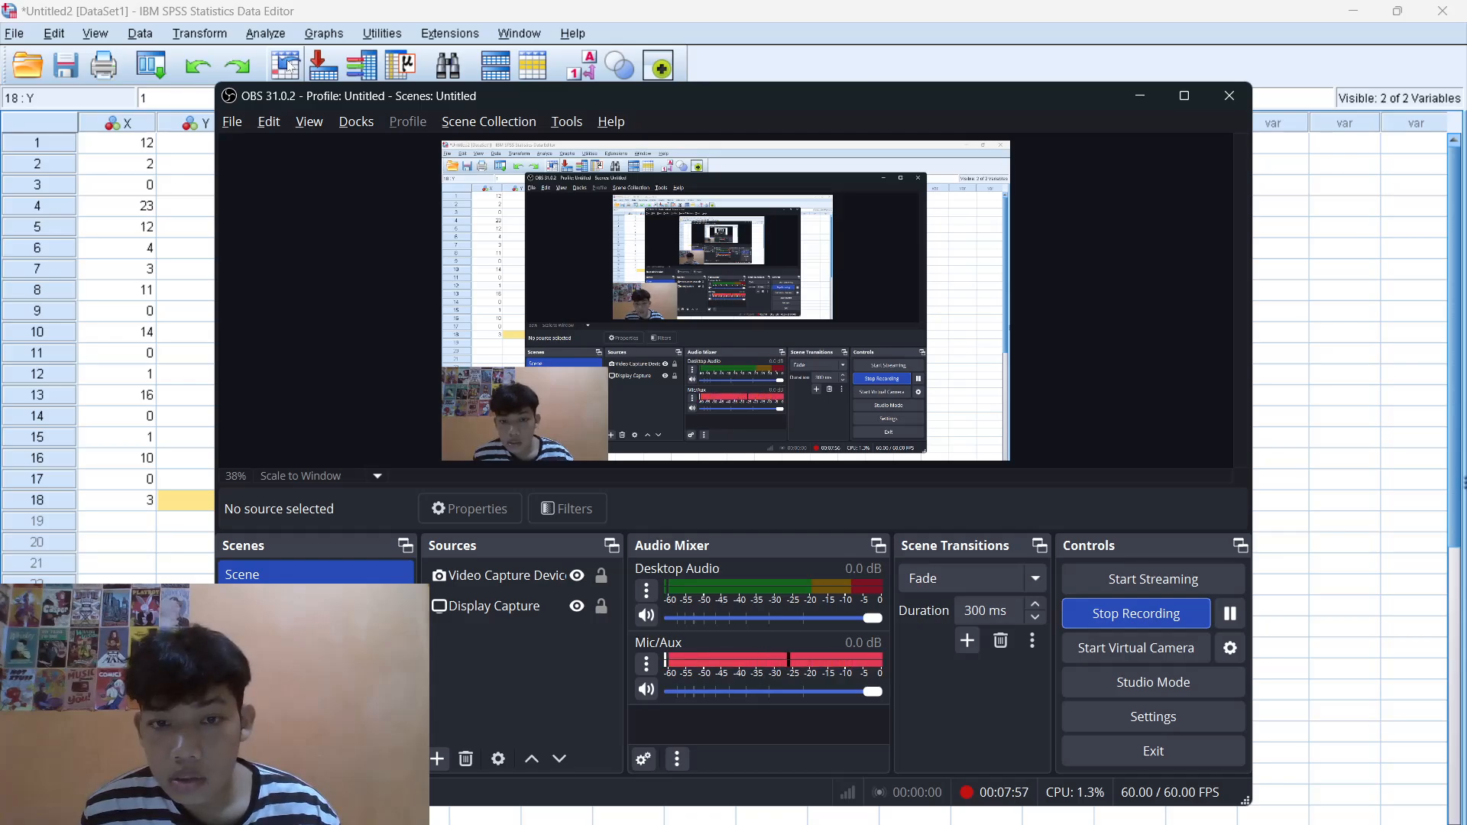
- Switch back to the output viewer window with the reliability results
{"action": "key", "text": "alt+Tab"}
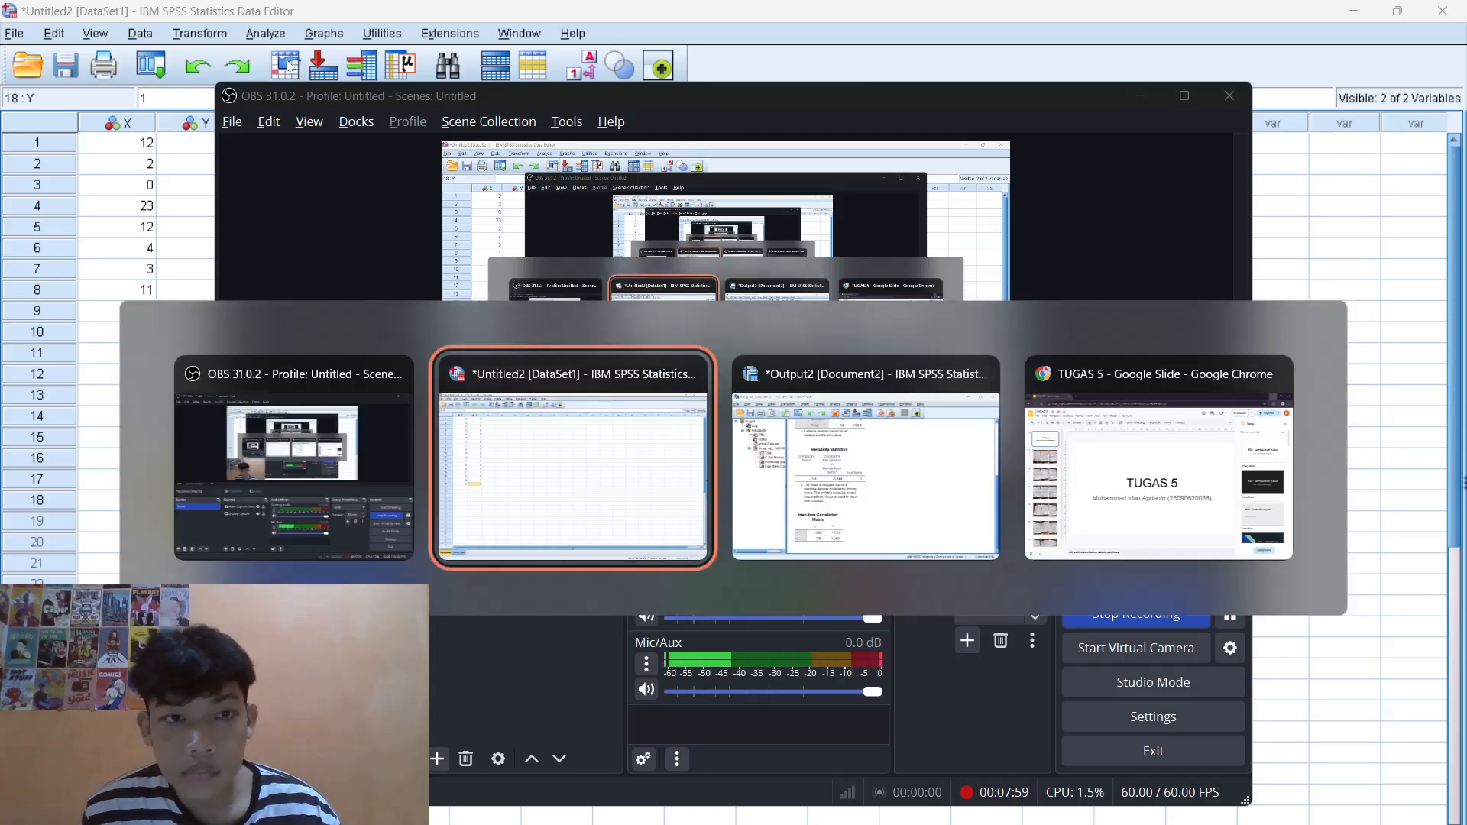
{"action": "key", "text": "alt+Tab"}
{"action": "key", "text": "alt+Tab"}
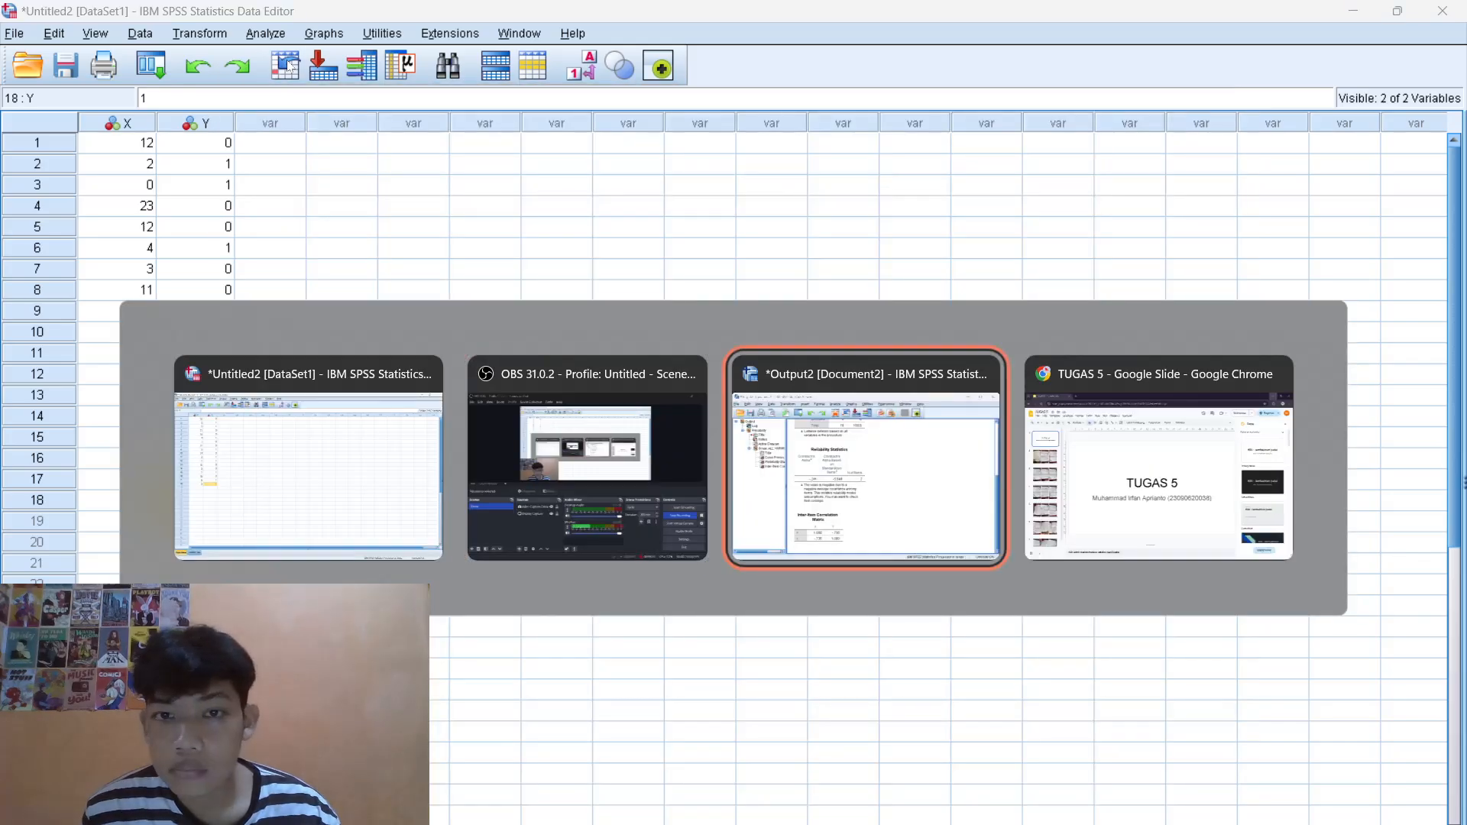
{"action": "key", "text": "alt+Tab"}
{"action": "key", "text": "alt+Tab"}
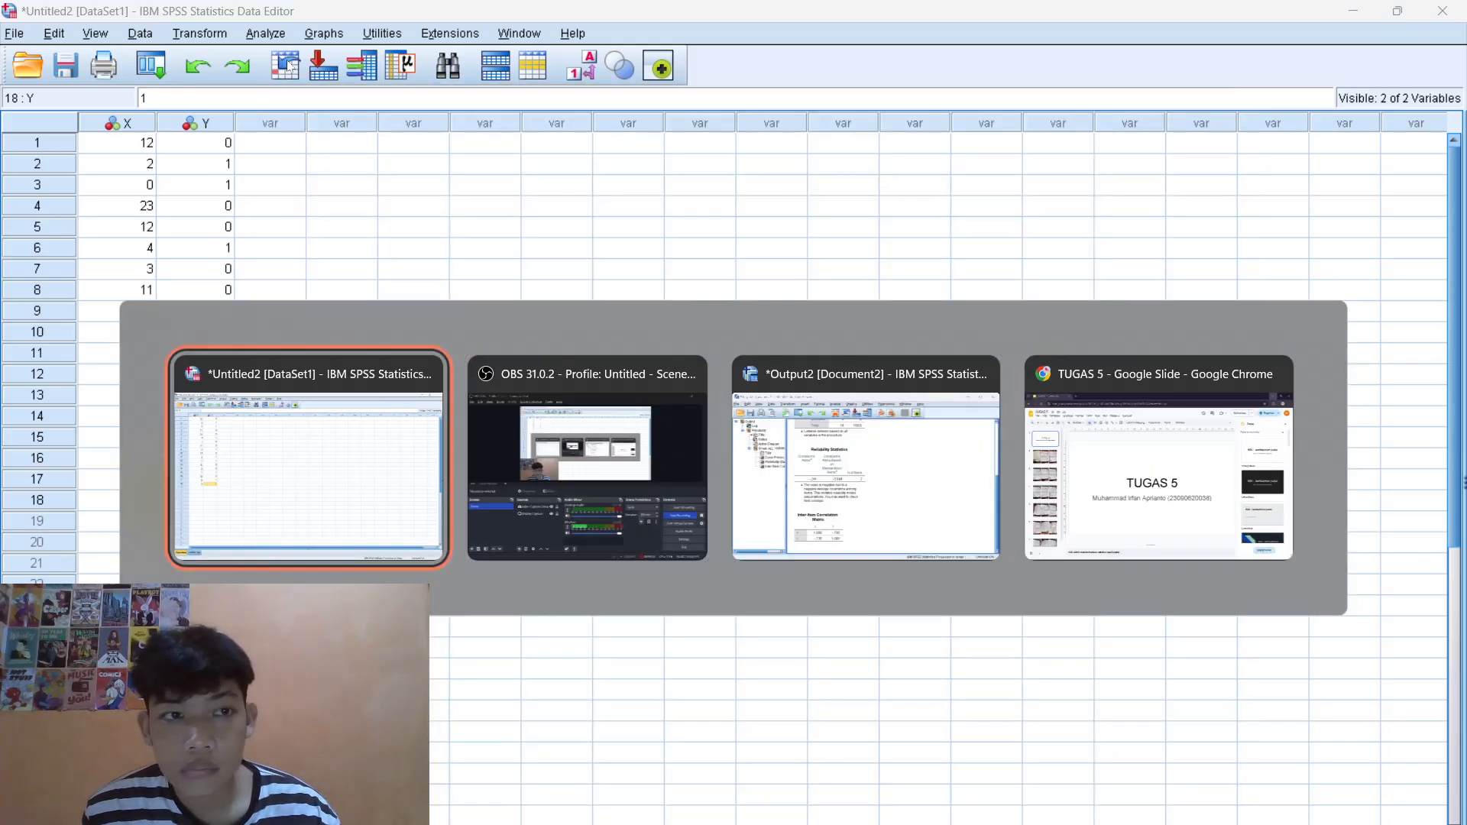
{"action": "key", "text": "alt+Tab"}
{"action": "key", "text": "alt+Tab"}
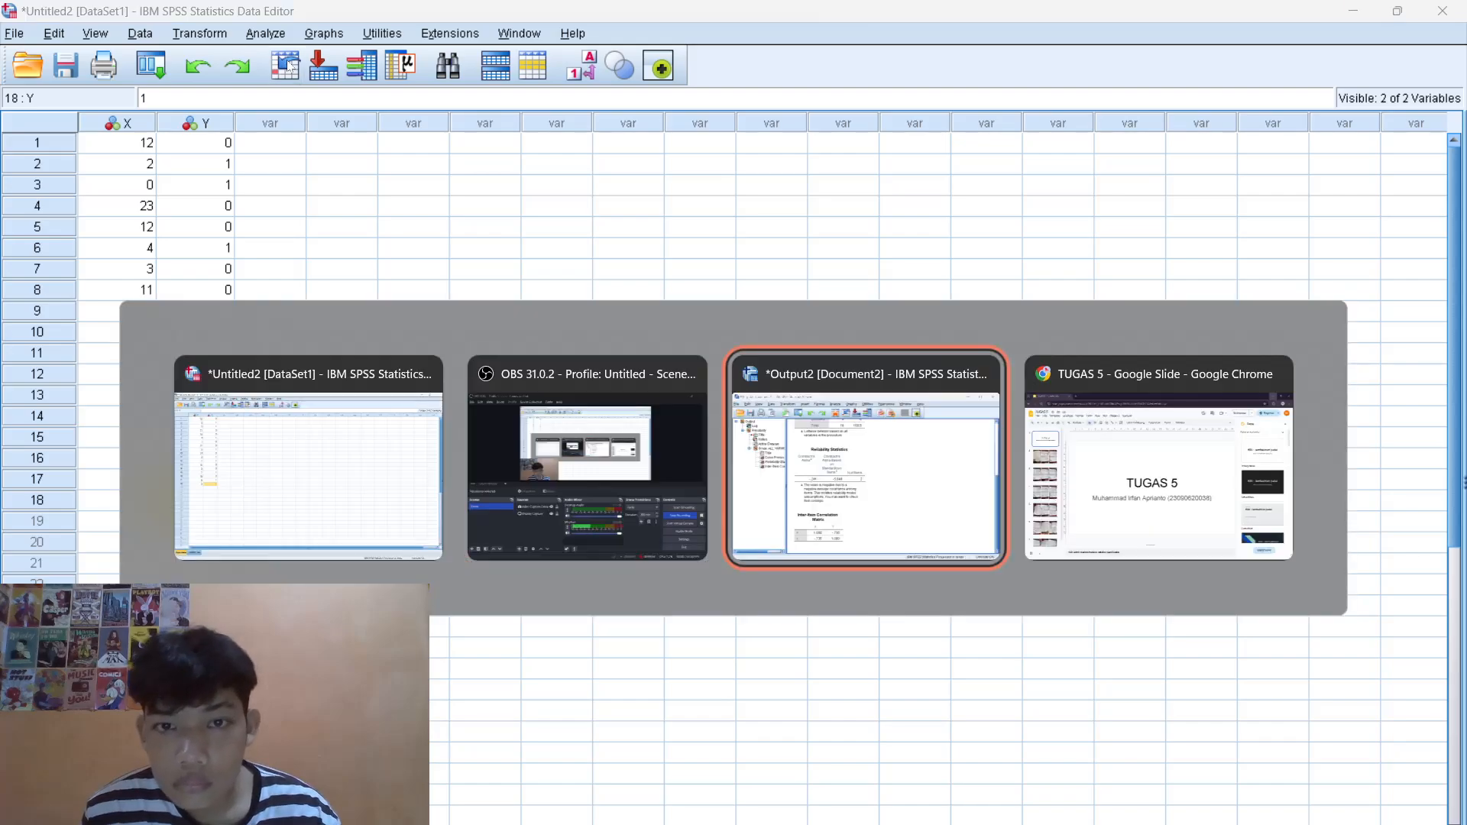
{"action": "key", "text": "alt+Tab"}
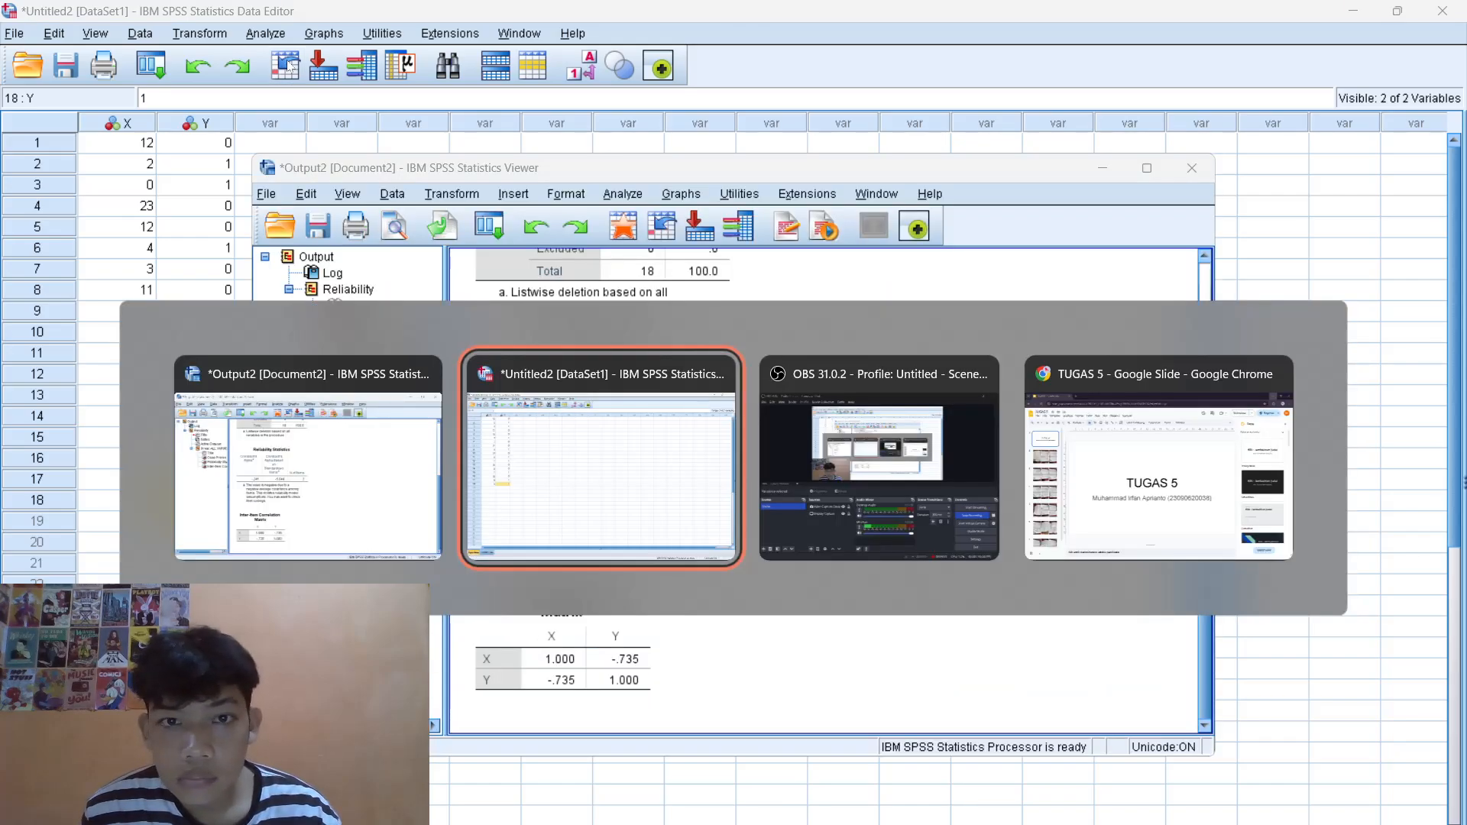
{"action": "key", "text": "alt+Tab"}
{"action": "key", "text": "alt+Tab"}
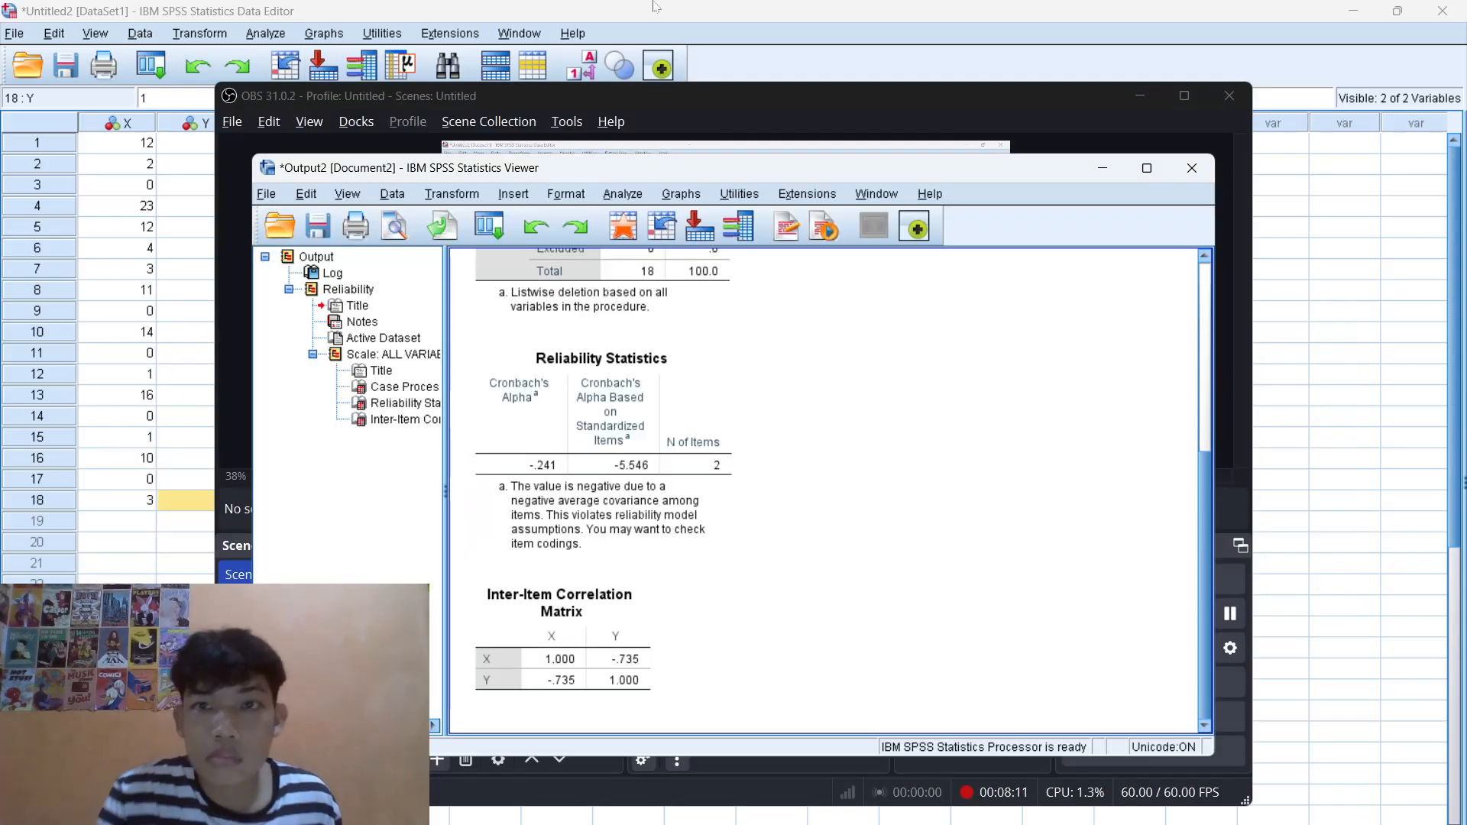
- Minimise the output viewer and the recording window, and return to the data editor holding the X and Y data
{"action": "left_click", "coordinate": [1102, 168]}
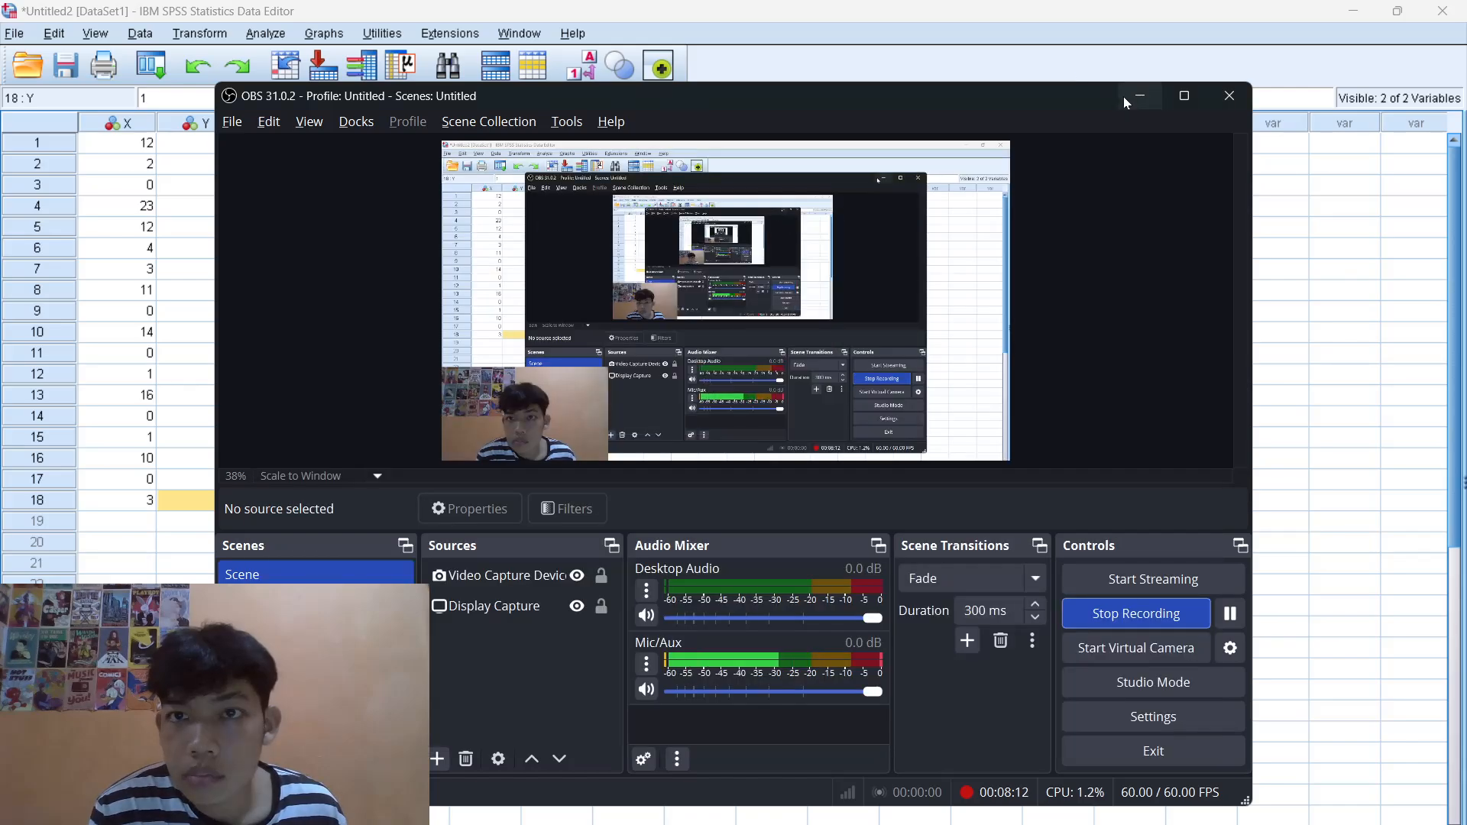
{"action": "left_click", "coordinate": [1139, 95]}
{"action": "left_click", "coordinate": [1353, 11]}
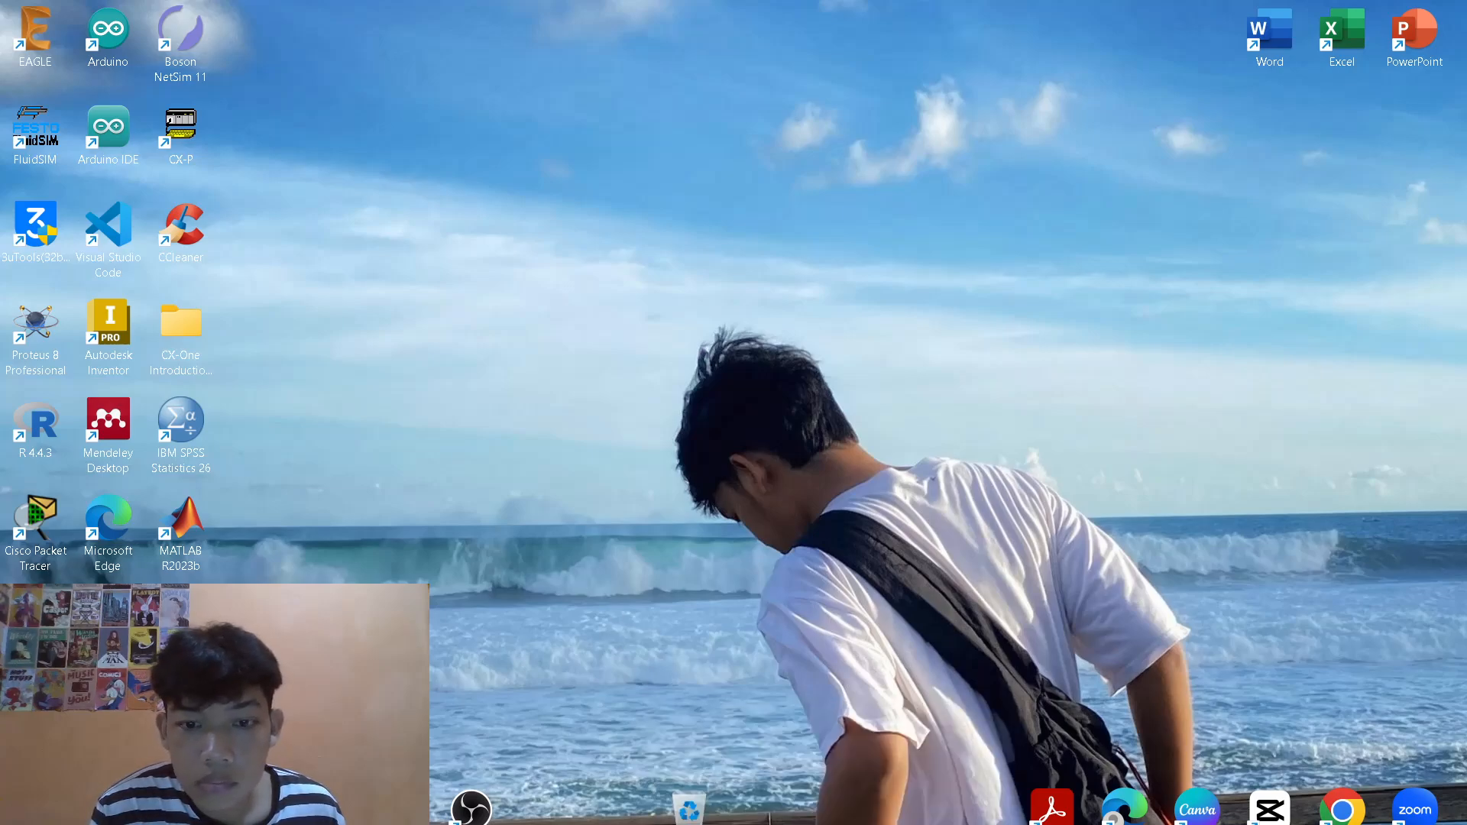
{"action": "key", "text": "alt+Tab"}
{"action": "key", "text": "alt+Tab"}
{"action": "key", "text": "alt+Tab"}
{"action": "key", "text": "alt+Tab"}
{"action": "key", "text": "alt+Tab"}
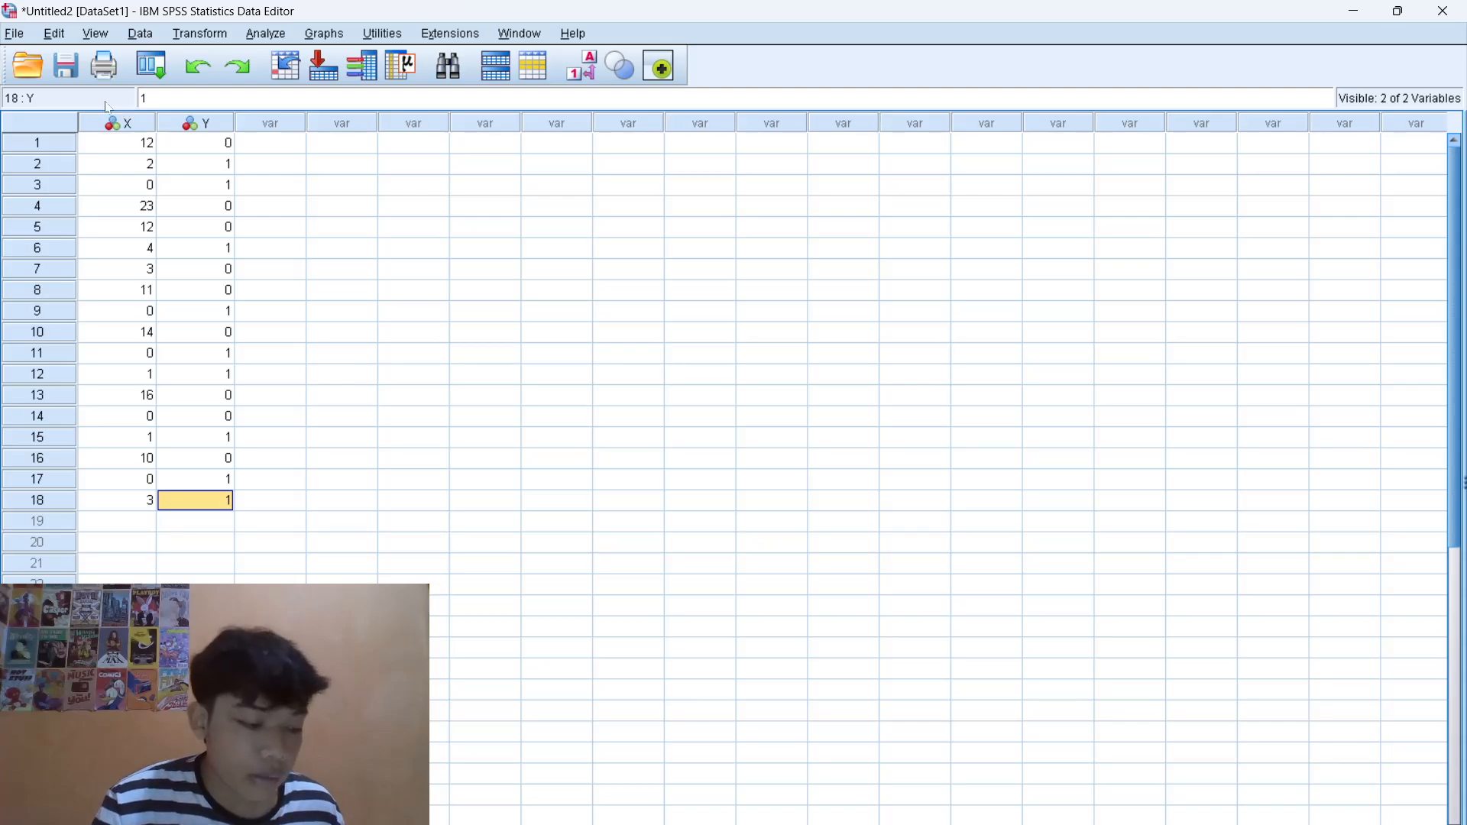
- Create a new empty dataset
{"action": "left_click", "coordinate": [14, 34]}
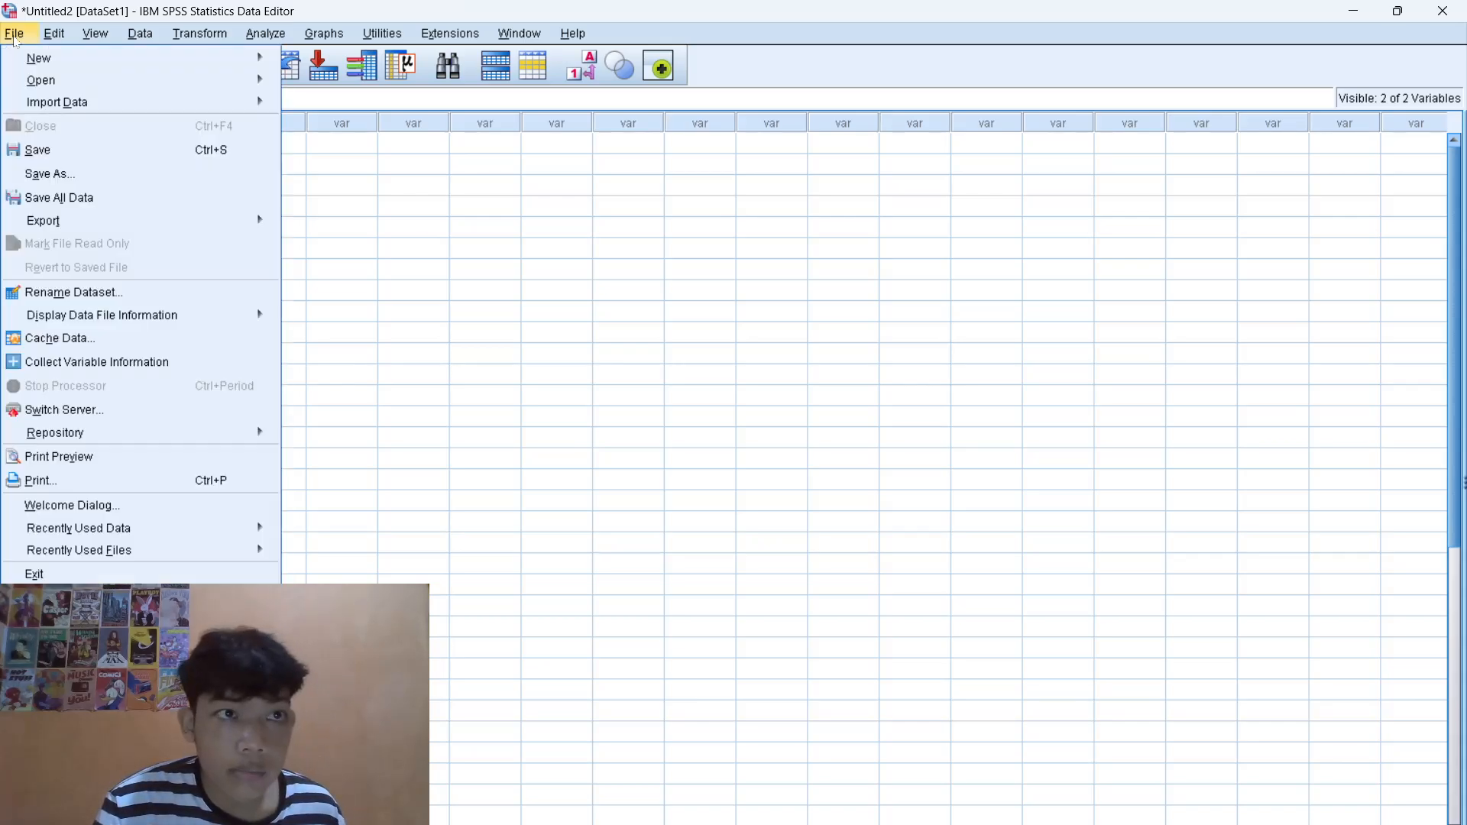
{"action": "mouse_move", "coordinate": [35, 61]}
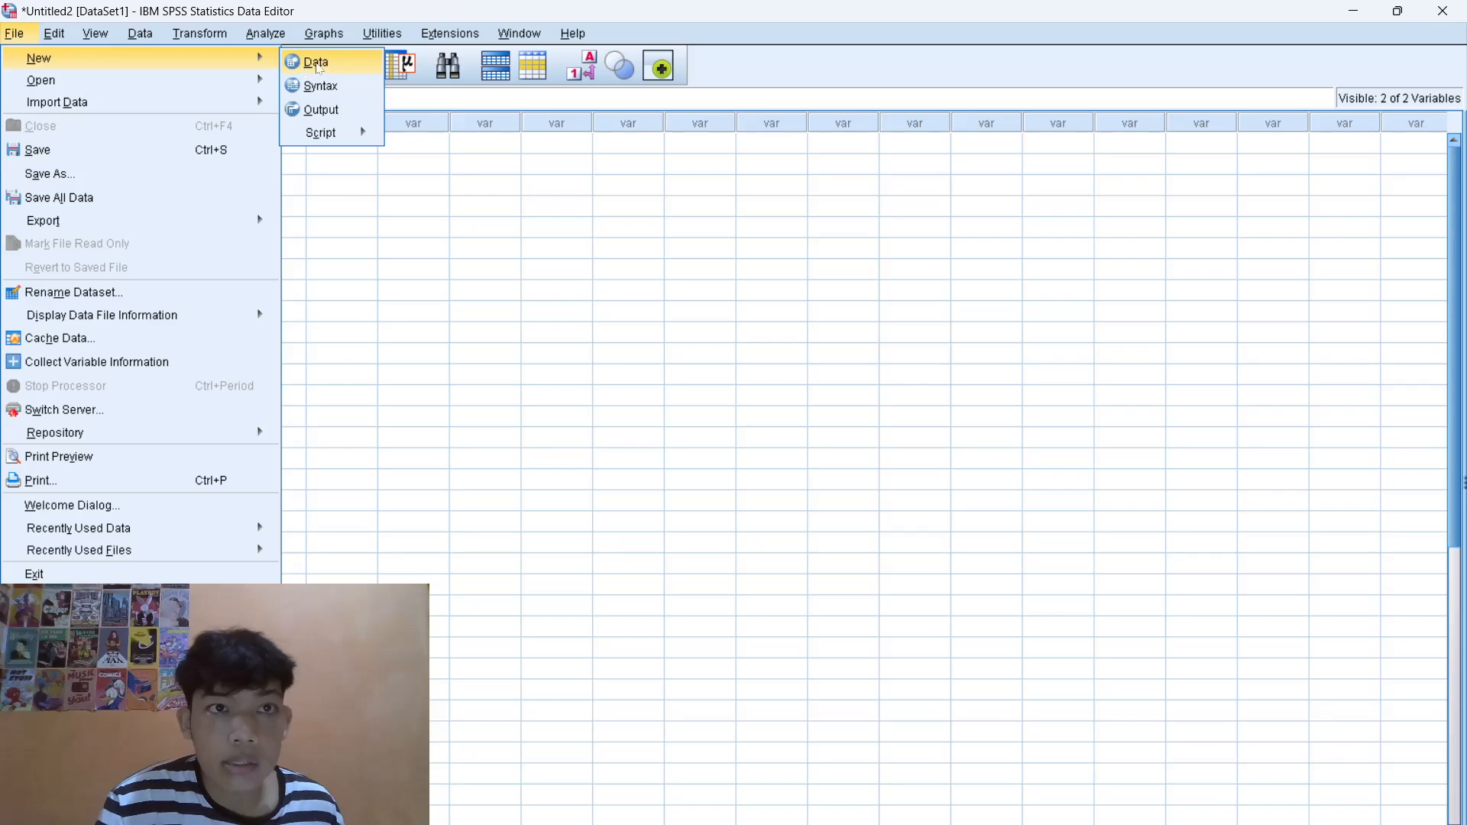
{"action": "left_click", "coordinate": [315, 59]}
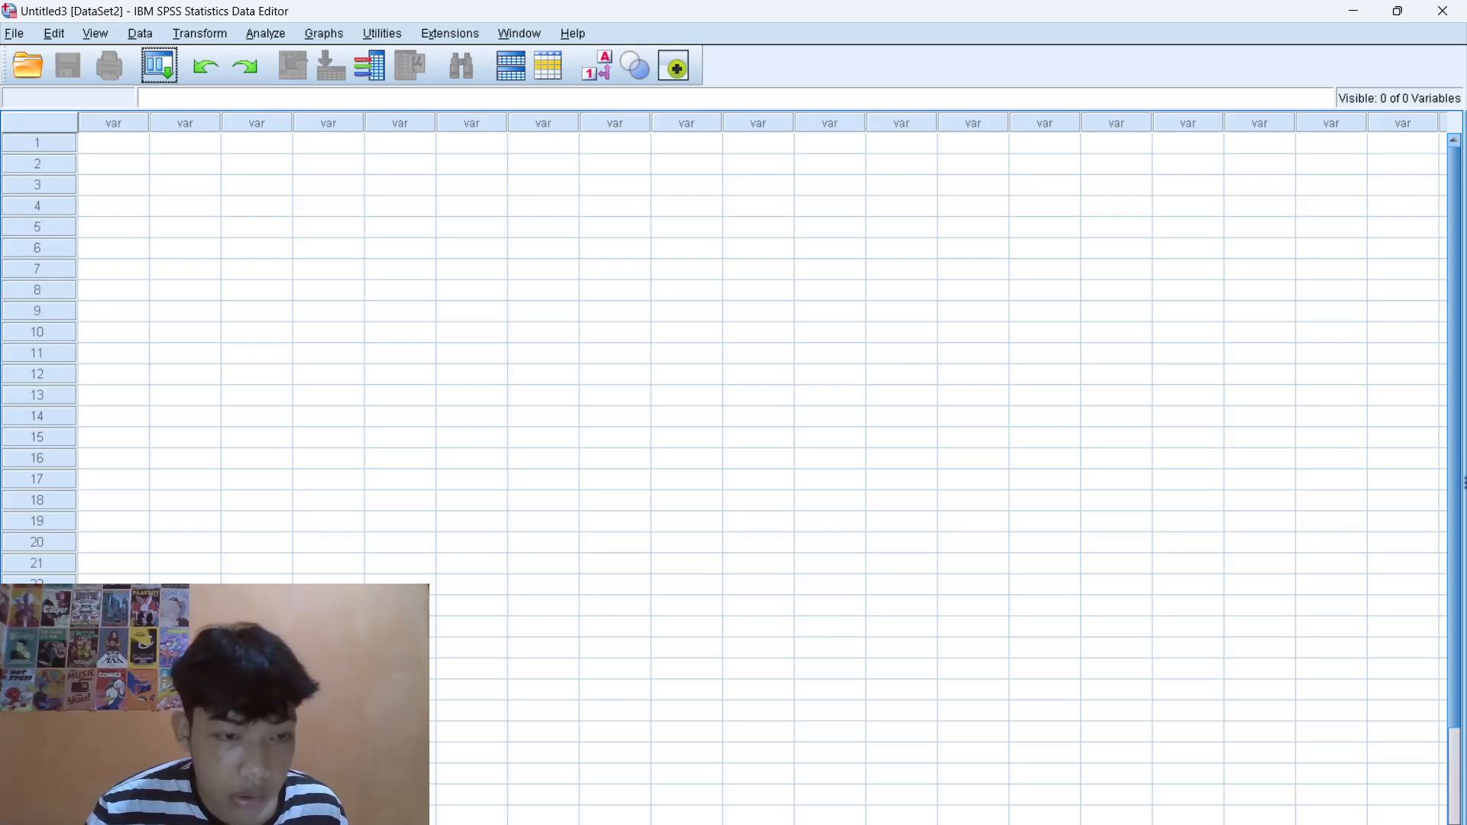
- Define the first variable of the new dataset as Penjualan with 0 decimals
{"action": "key", "text": "ctrl+t"}
{"action": "left_click", "coordinate": [116, 119]}
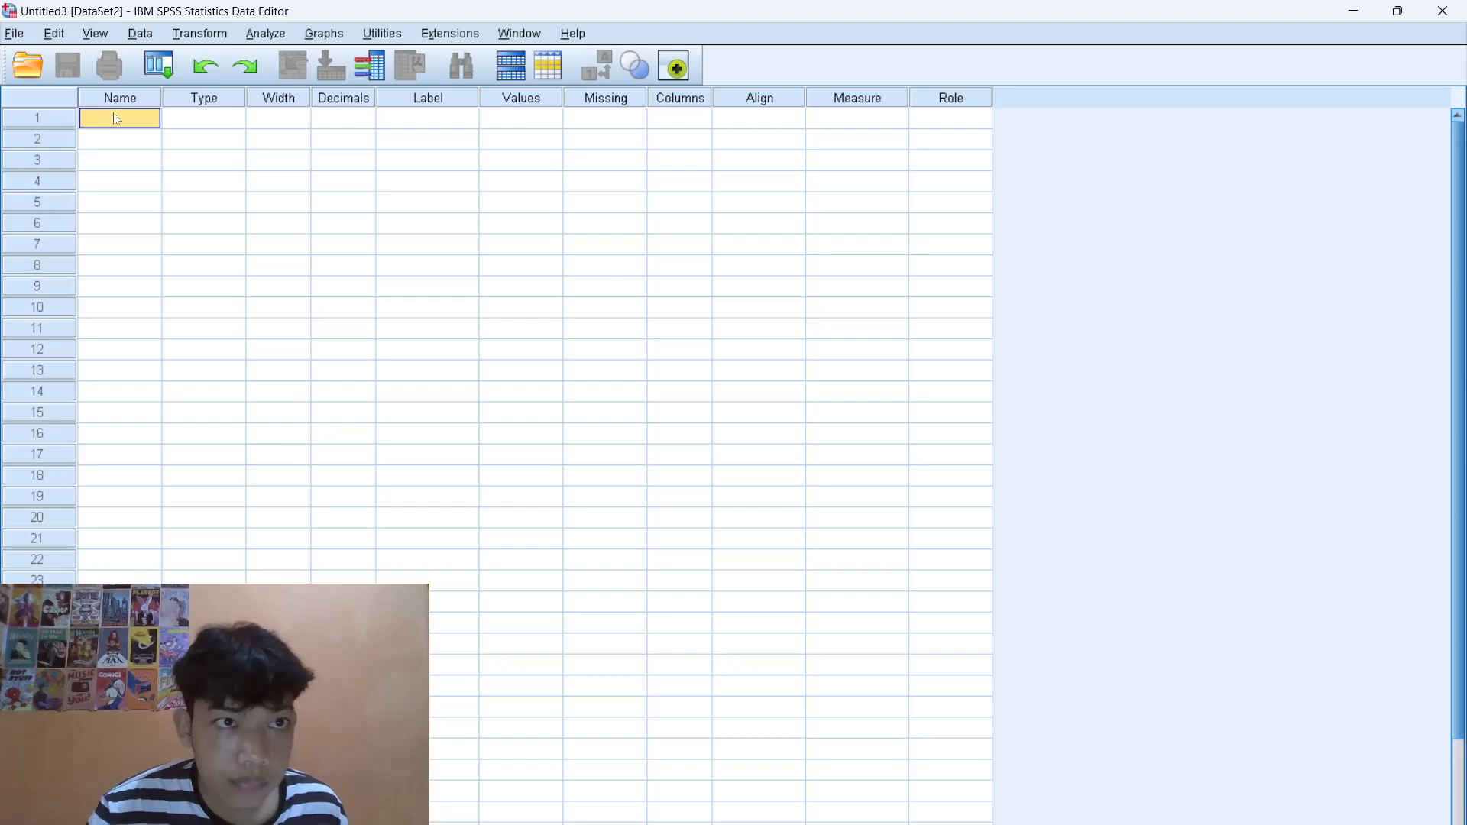
{"action": "type", "text": "P"}
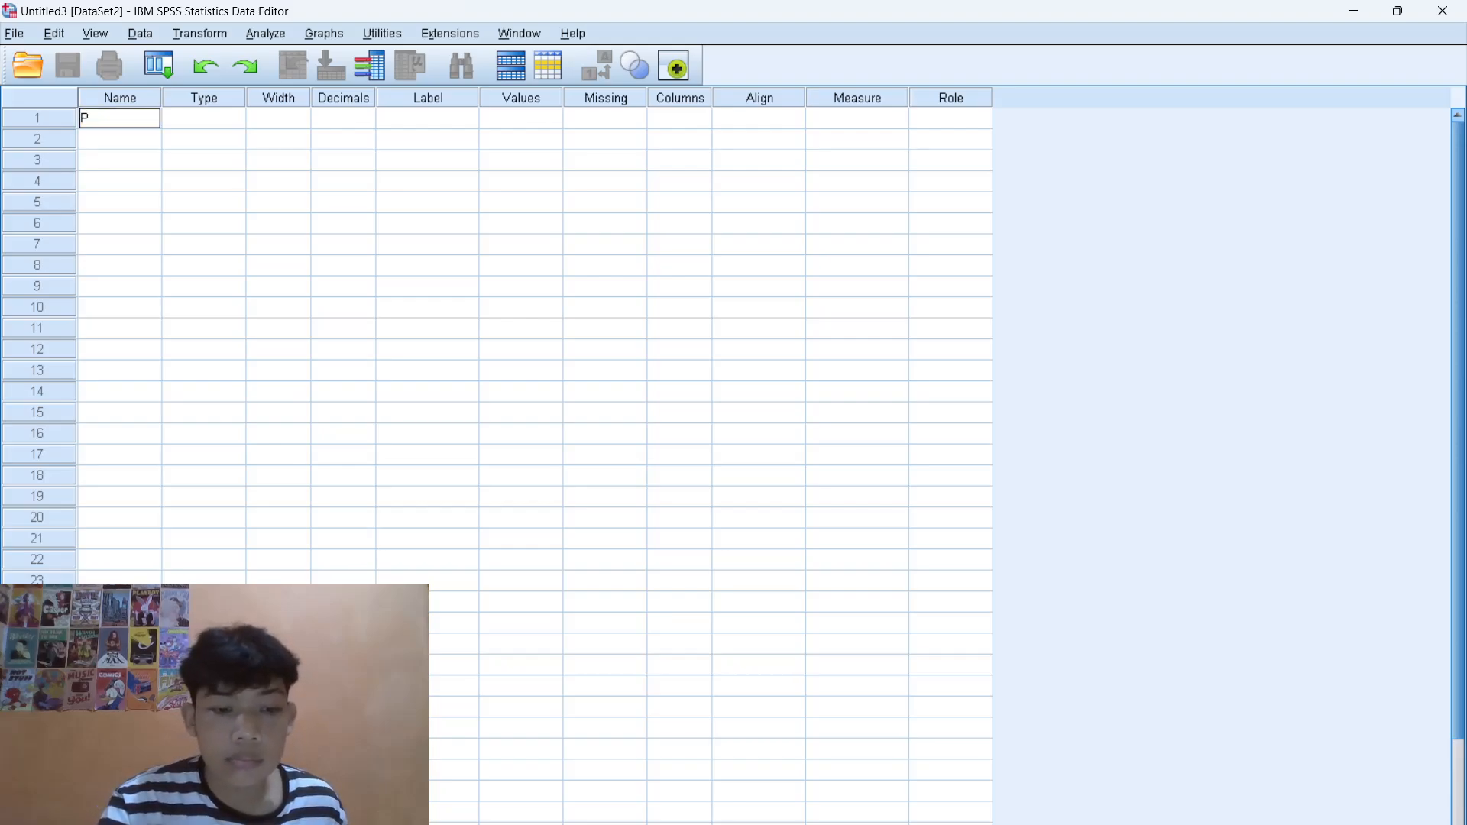
{"action": "type", "text": "enjua"}
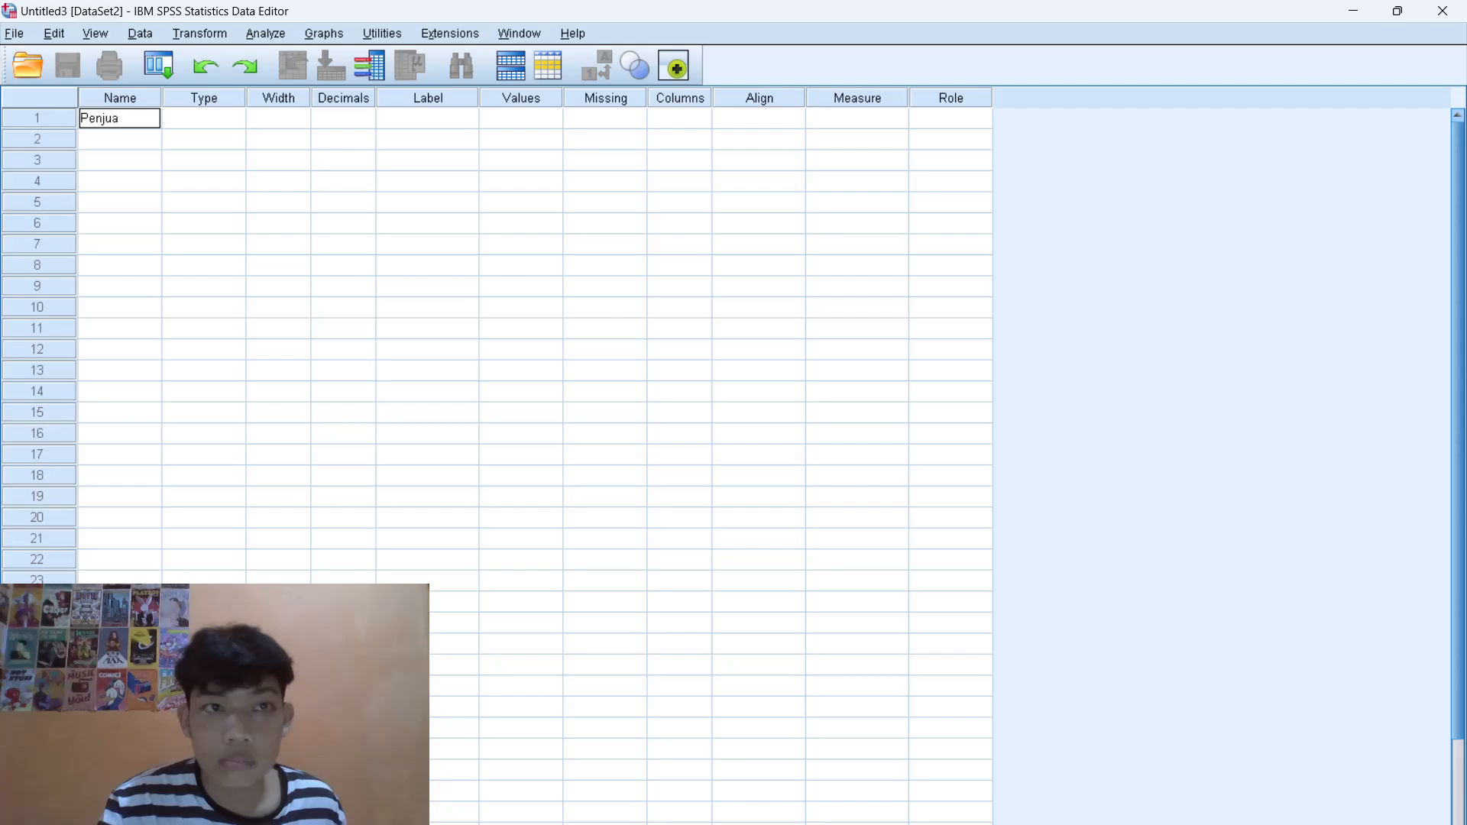
{"action": "type", "text": "l"}
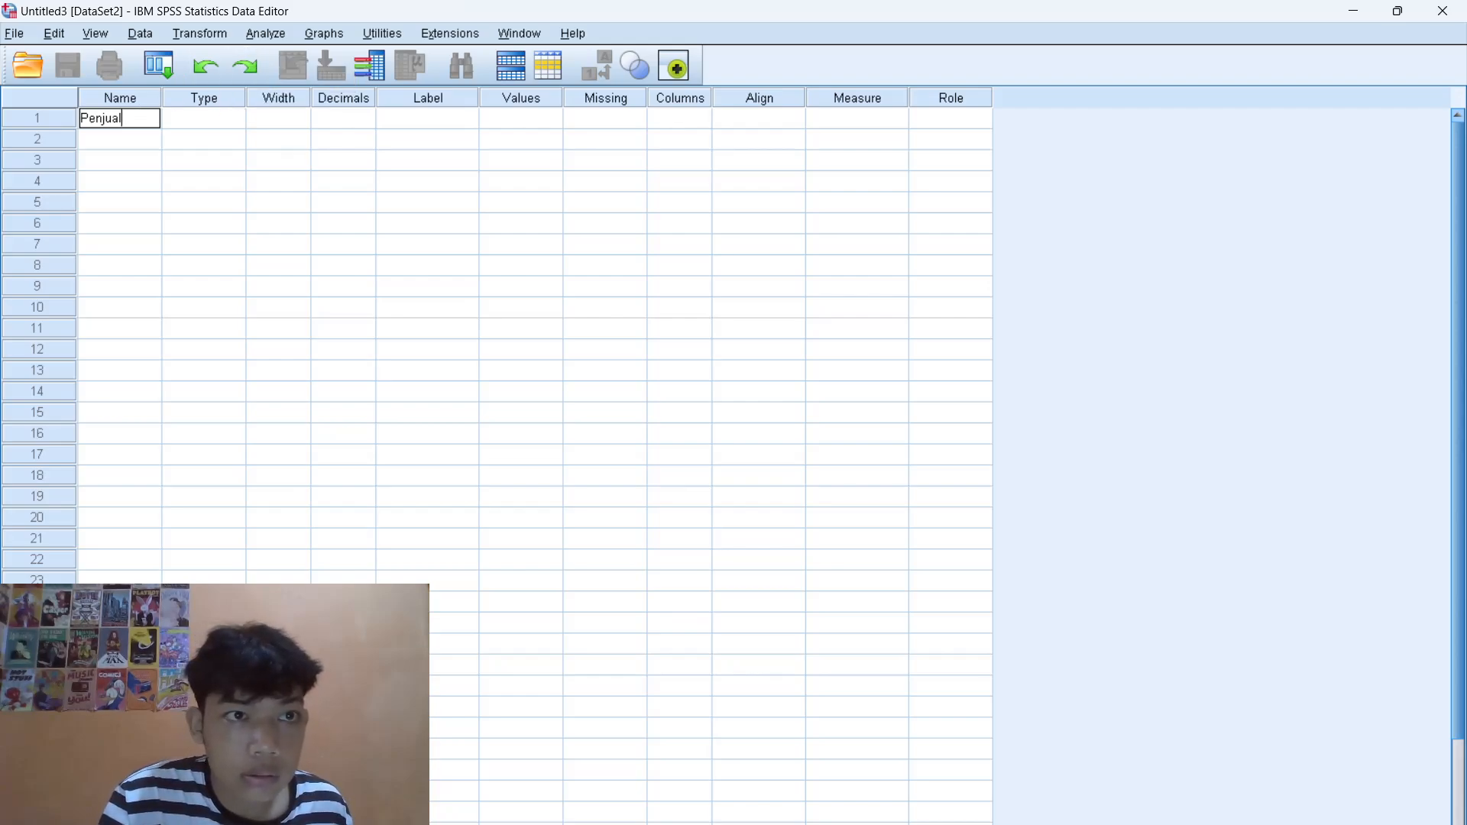
{"action": "type", "text": "an"}
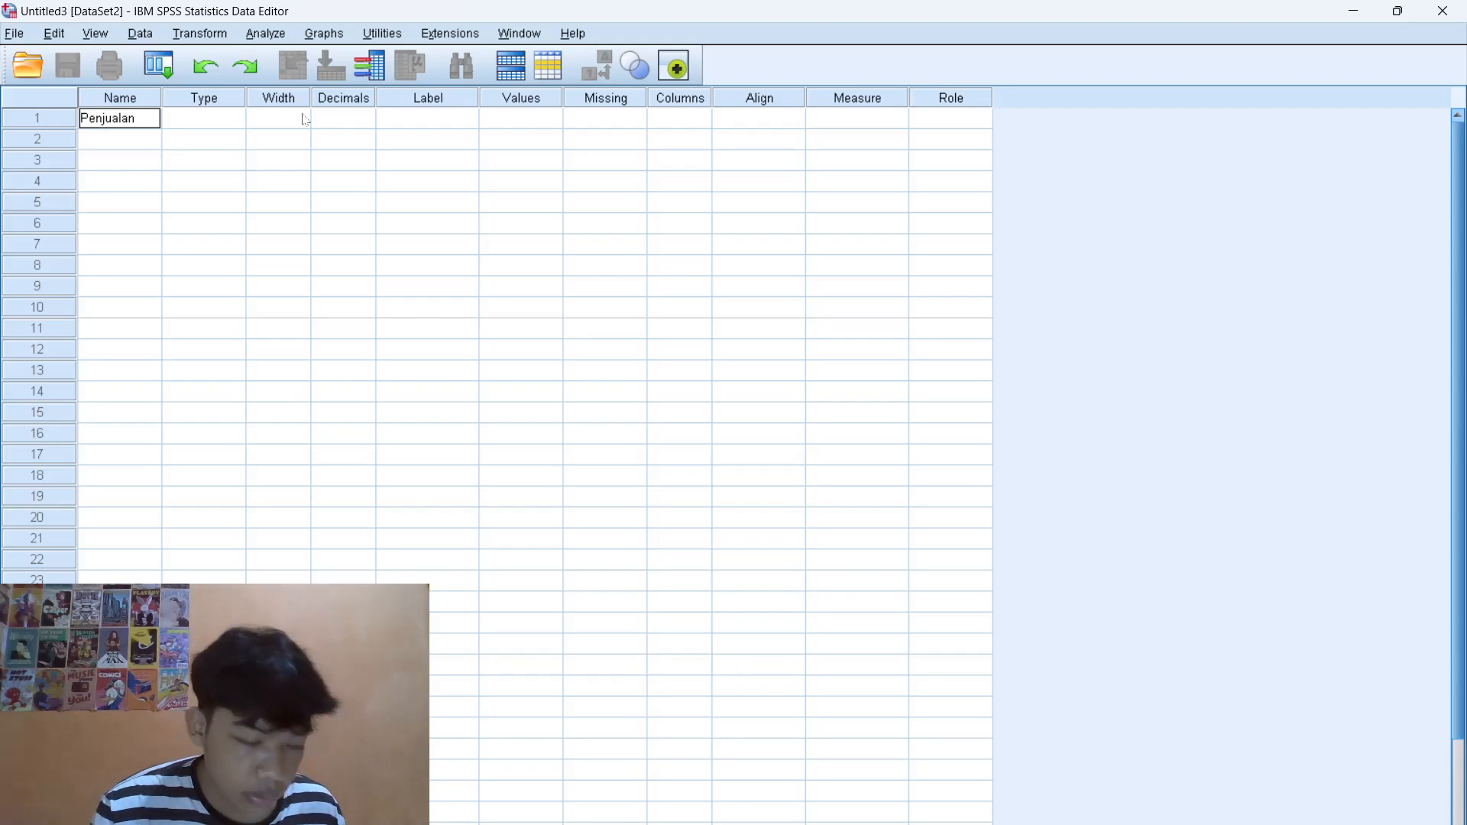
{"action": "left_click", "coordinate": [387, 118]}
{"action": "left_click", "coordinate": [359, 119]}
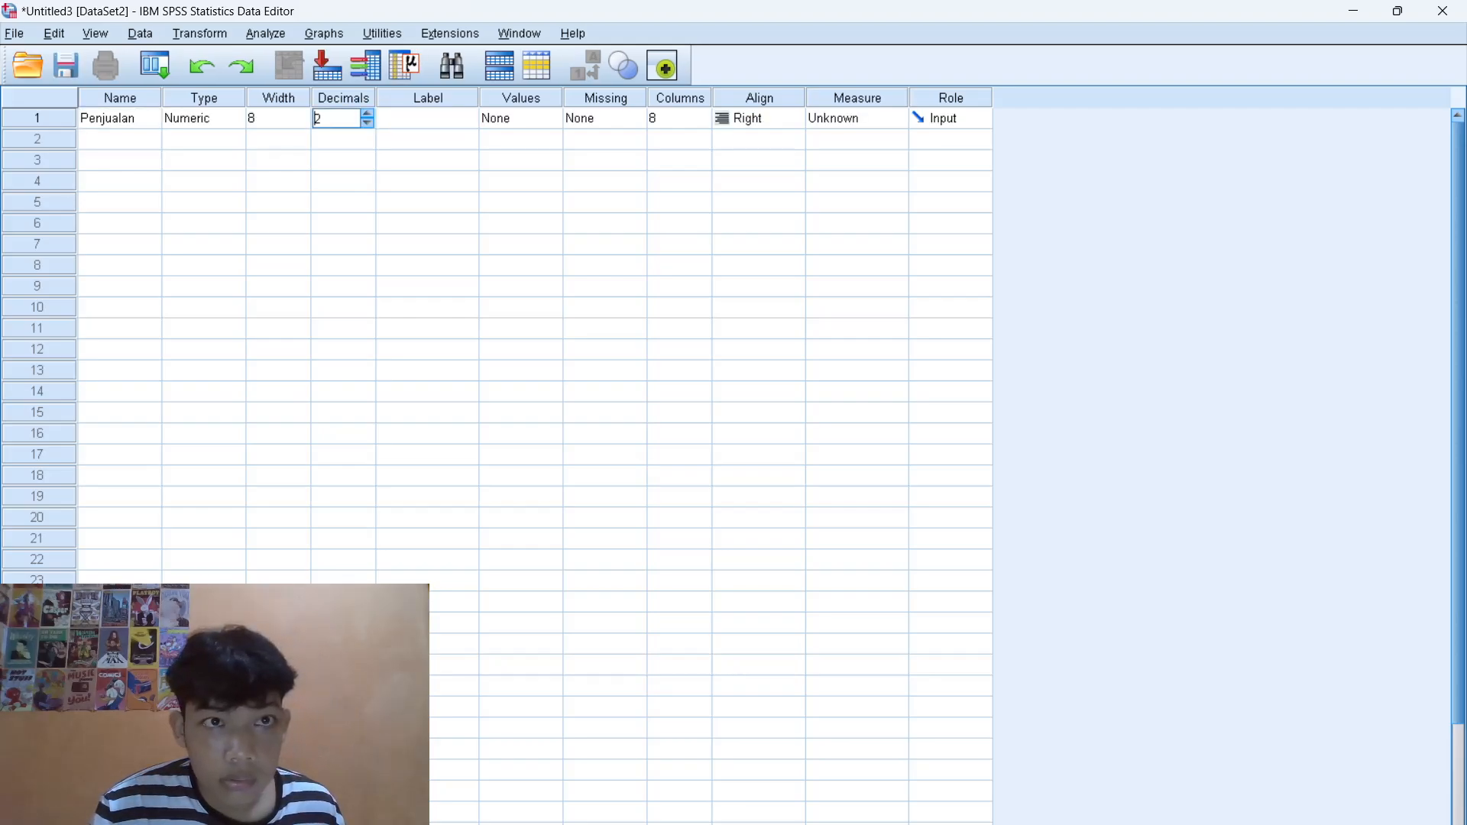
{"action": "type", "text": "0"}
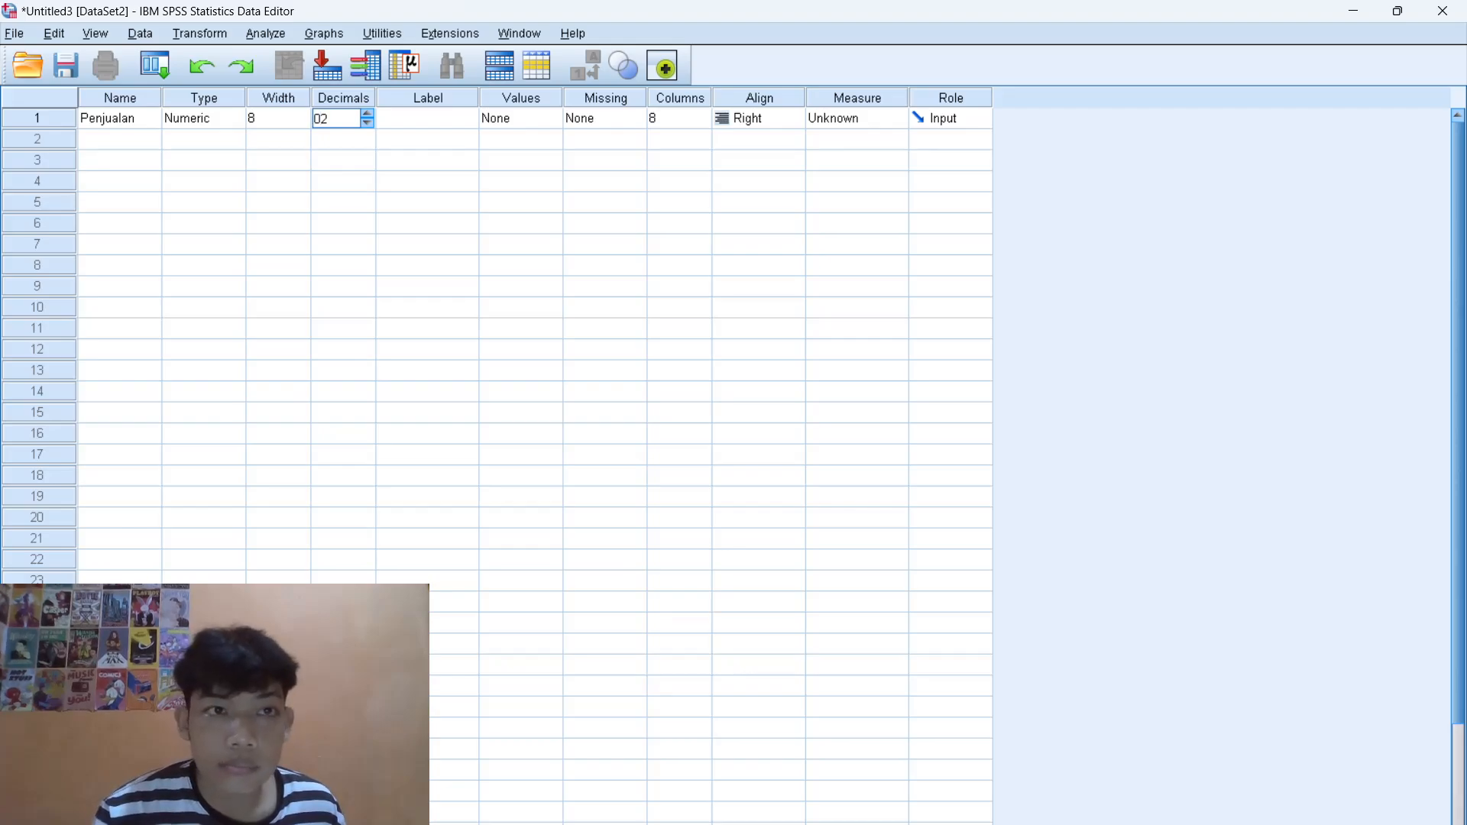
{"action": "left_click", "coordinate": [113, 137]}
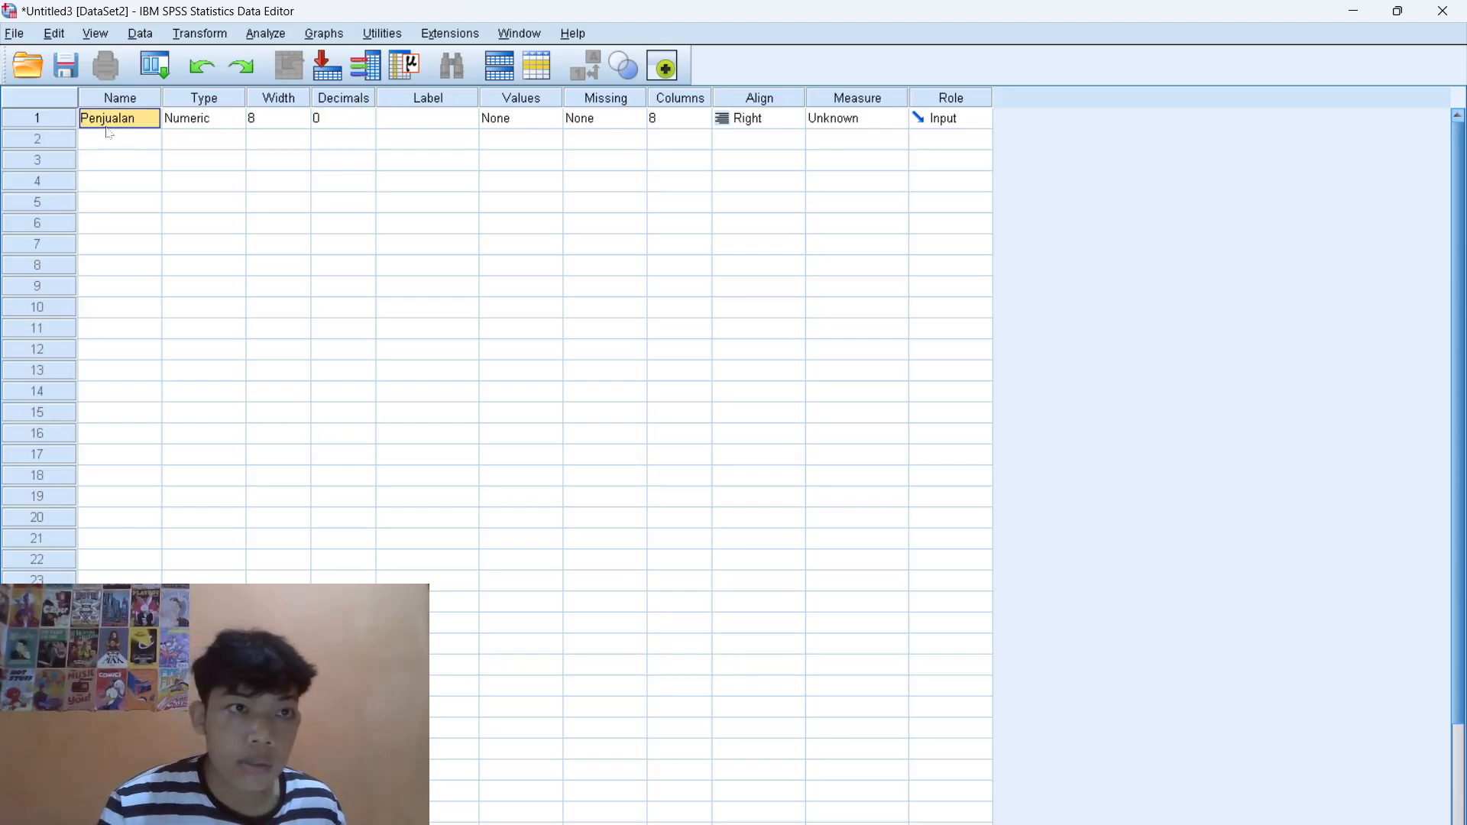
- Define a second variable named Kemasan with 0 decimals
{"action": "left_click", "coordinate": [113, 139]}
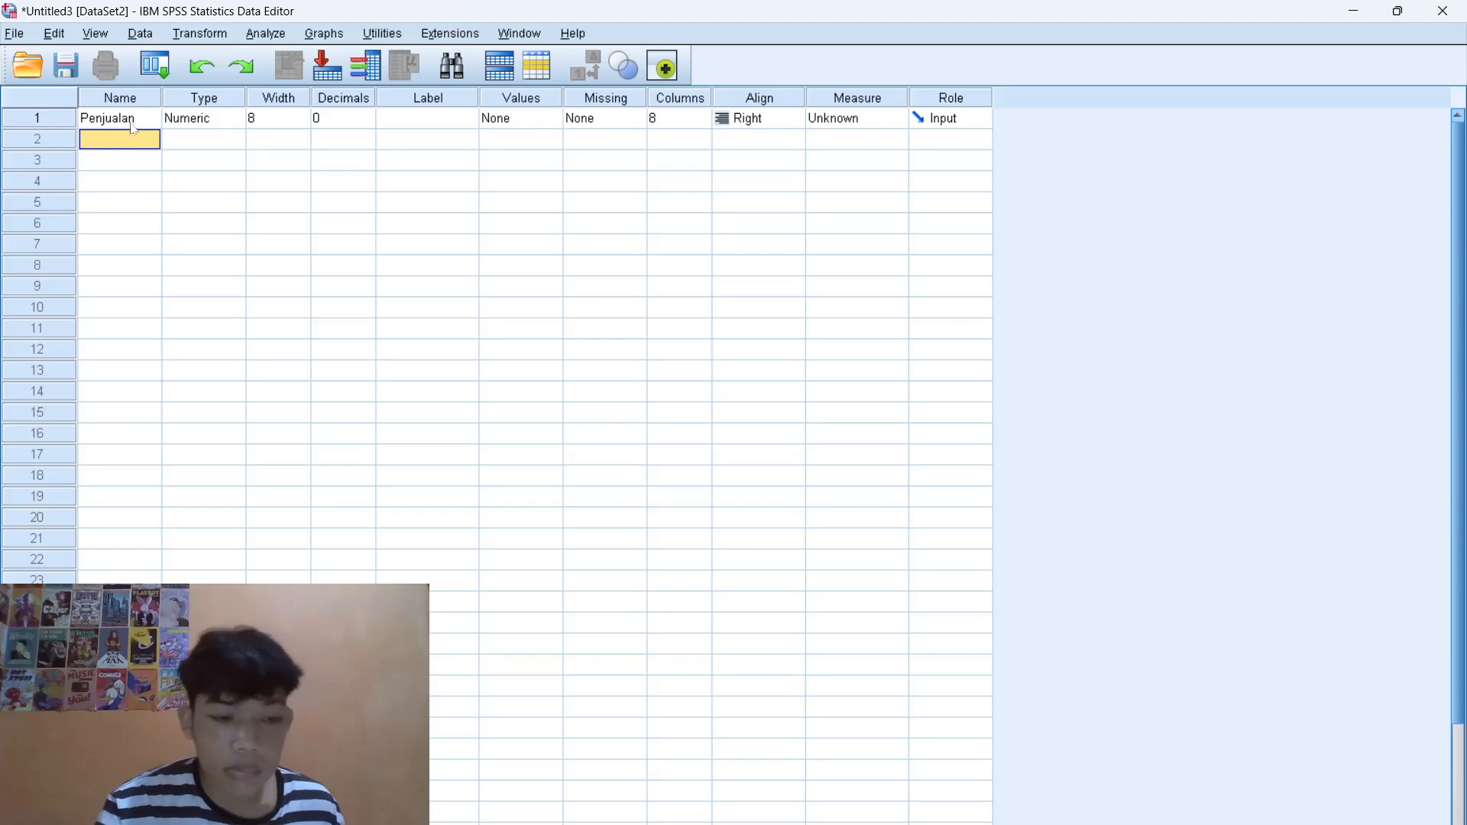
{"action": "type", "text": "Kemasan"}
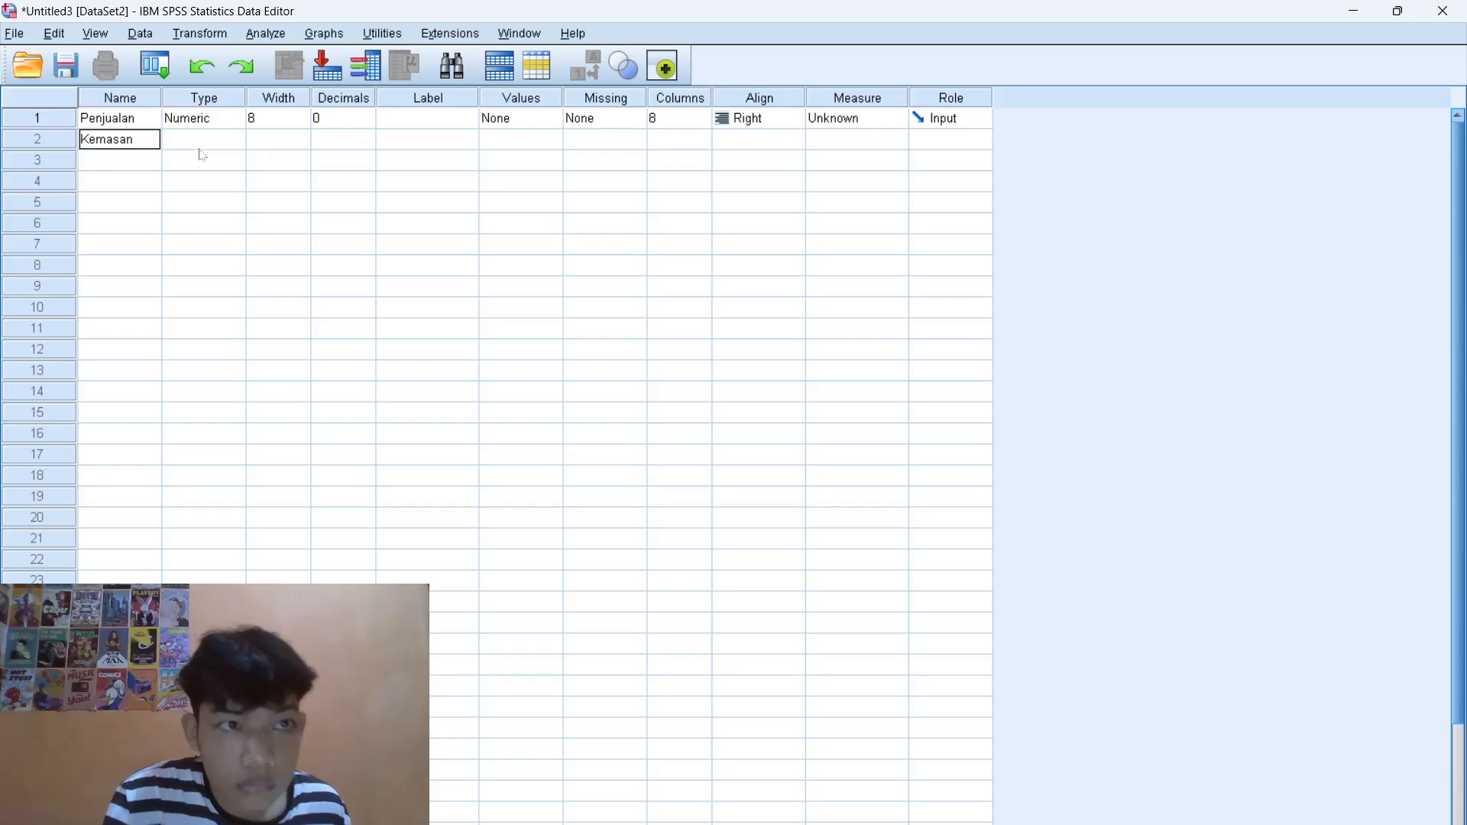
{"action": "left_click", "coordinate": [336, 143]}
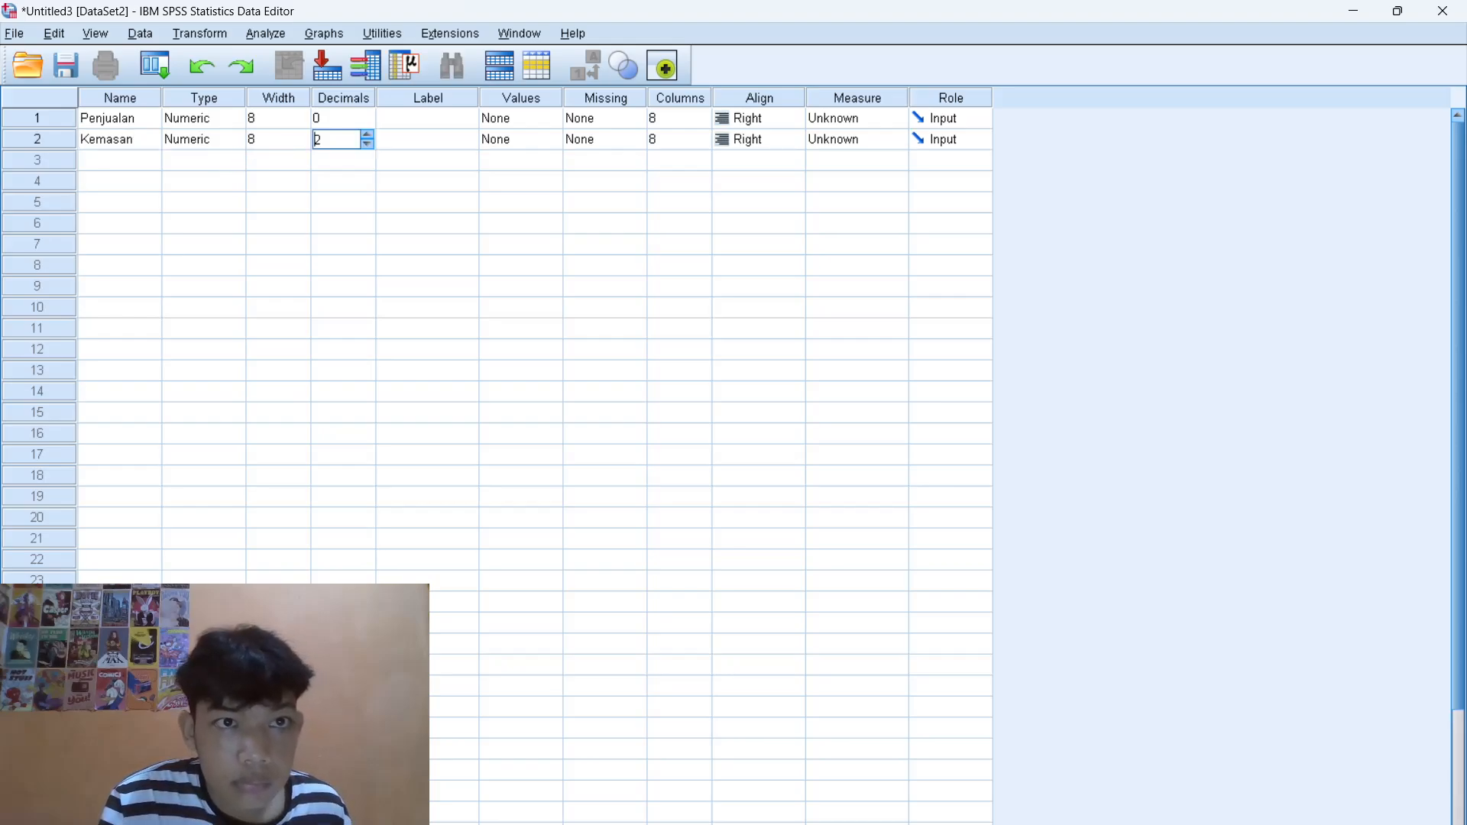
{"action": "key", "text": "BackSpace"}
{"action": "type", "text": "0"}
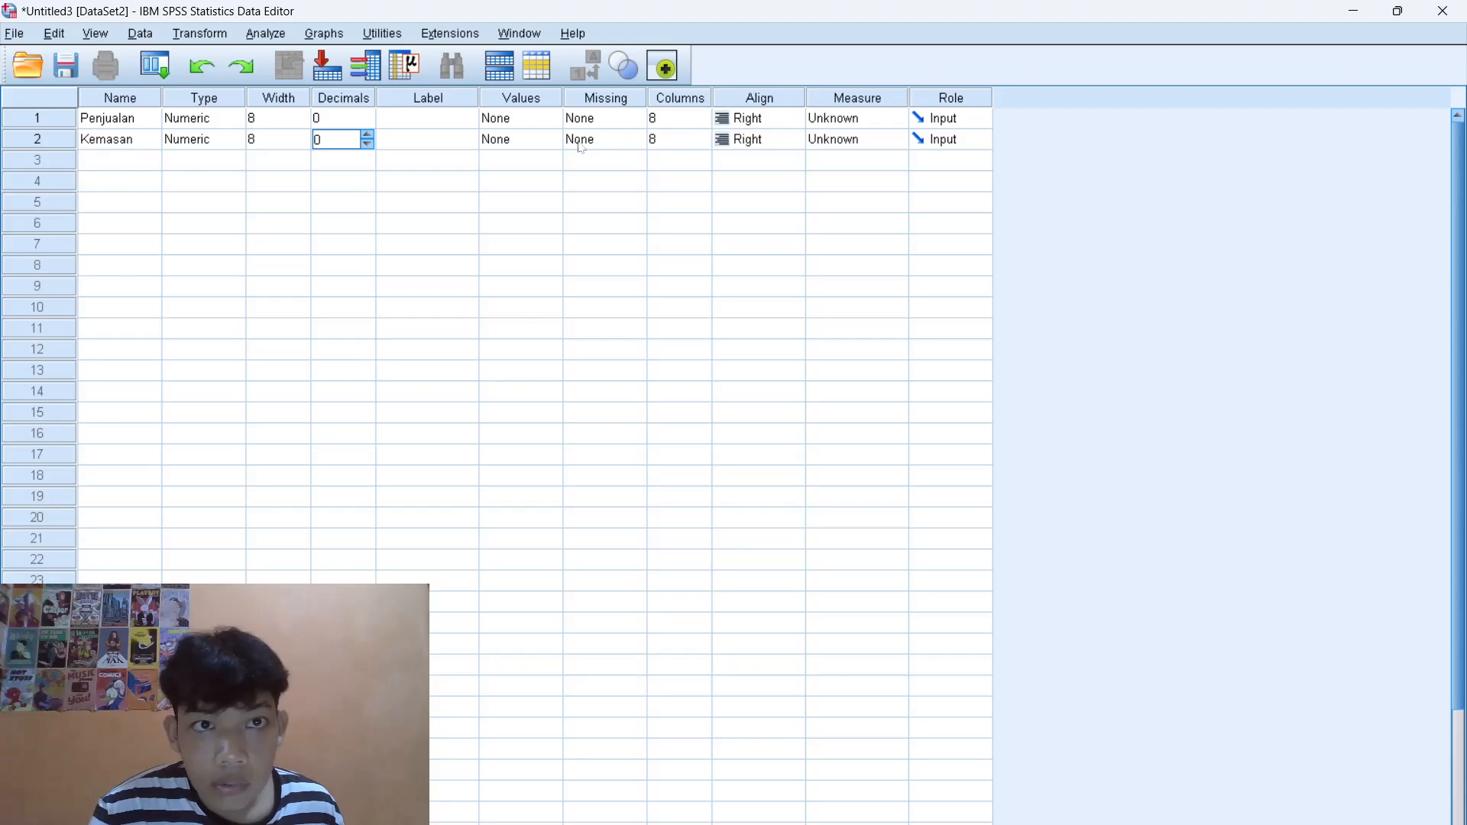
- Open the value labels of the Kemasan variable and add the label "kemasan 1" for value 1
{"action": "left_click", "coordinate": [534, 139]}
{"action": "left_click", "coordinate": [556, 140]}
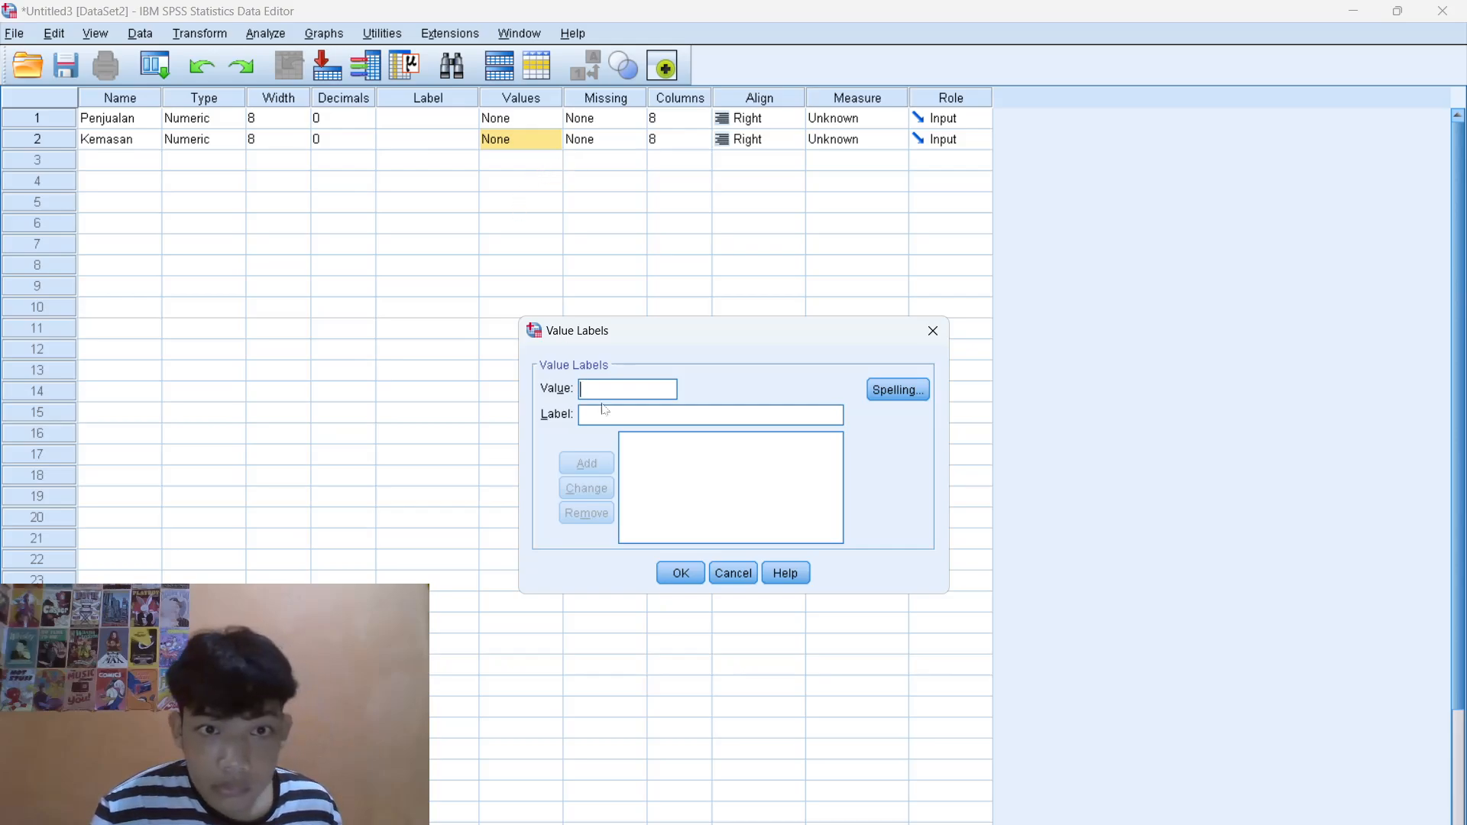
{"action": "type", "text": "1"}
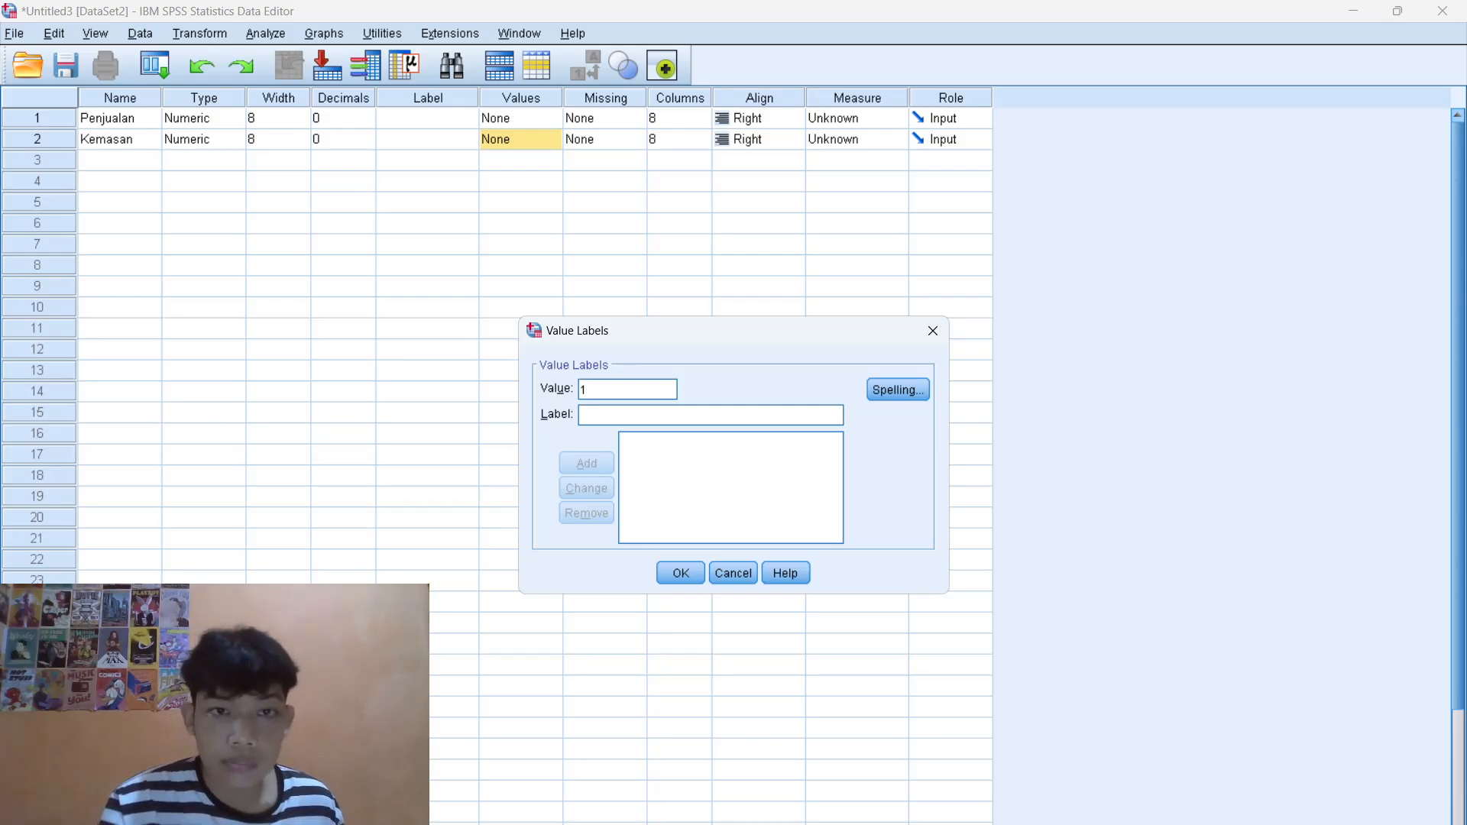
{"action": "left_click", "coordinate": [611, 415]}
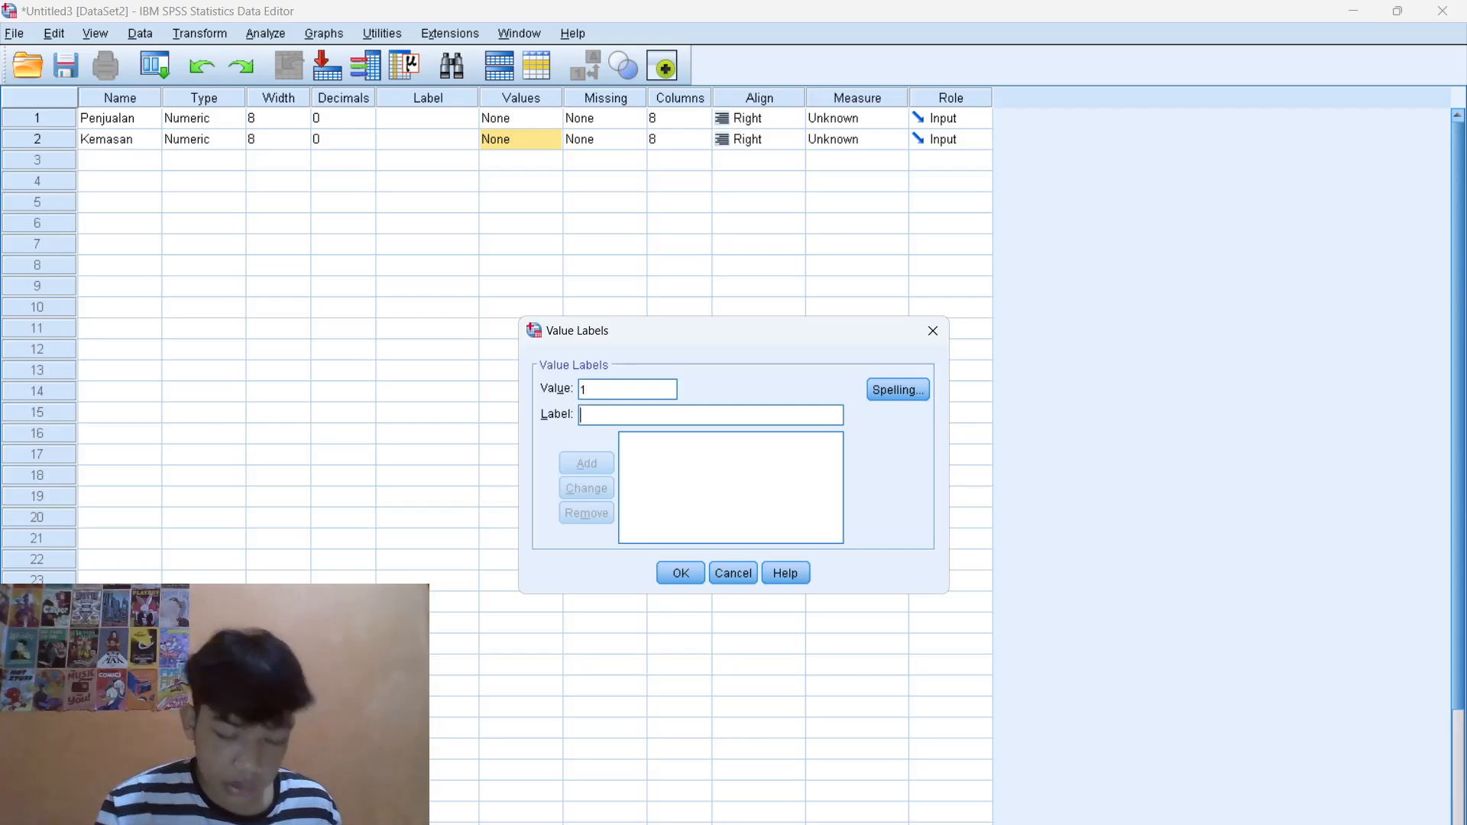
{"action": "type", "text": "k"}
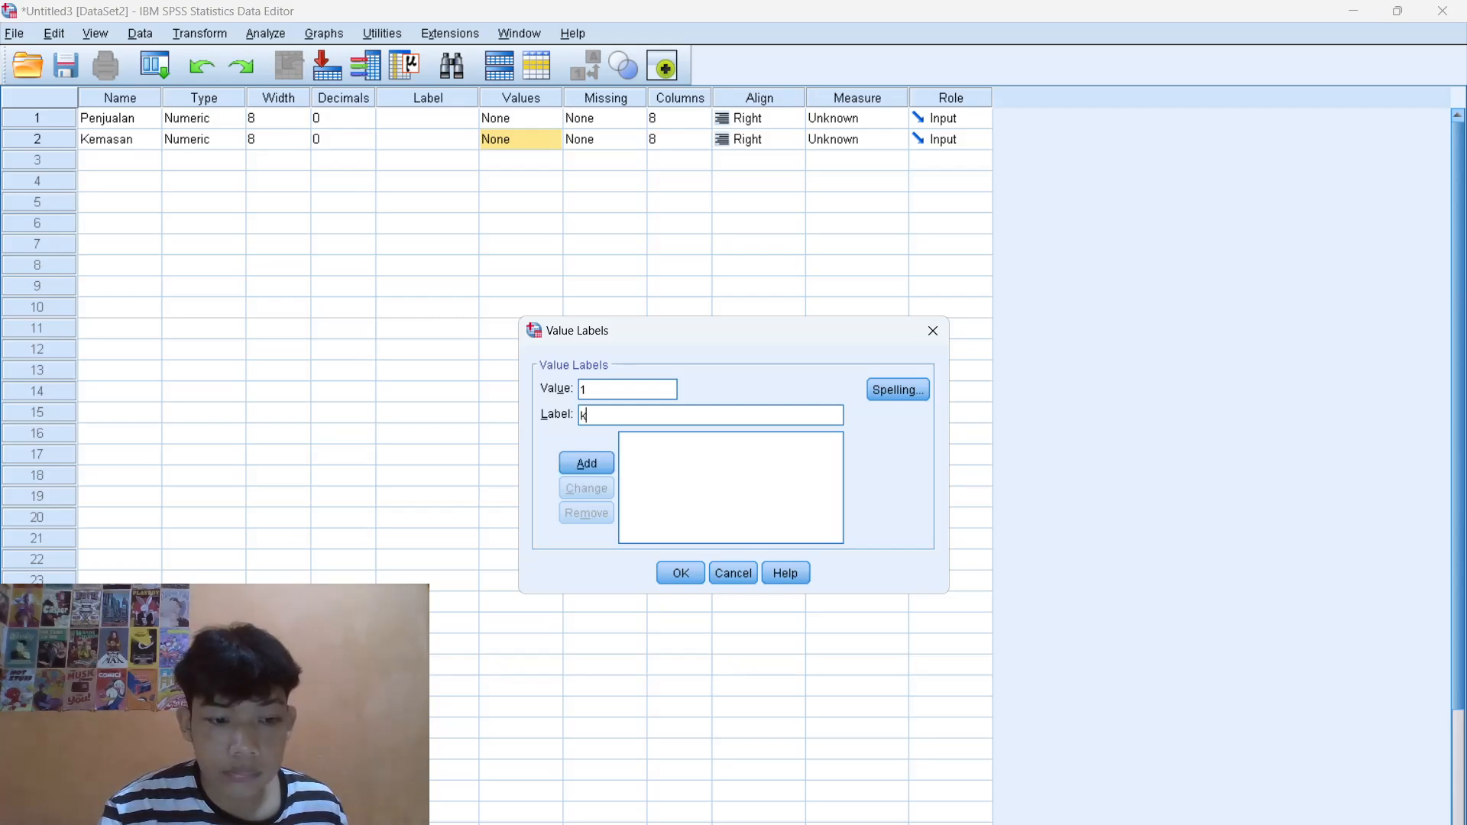
{"action": "type", "text": "emas"}
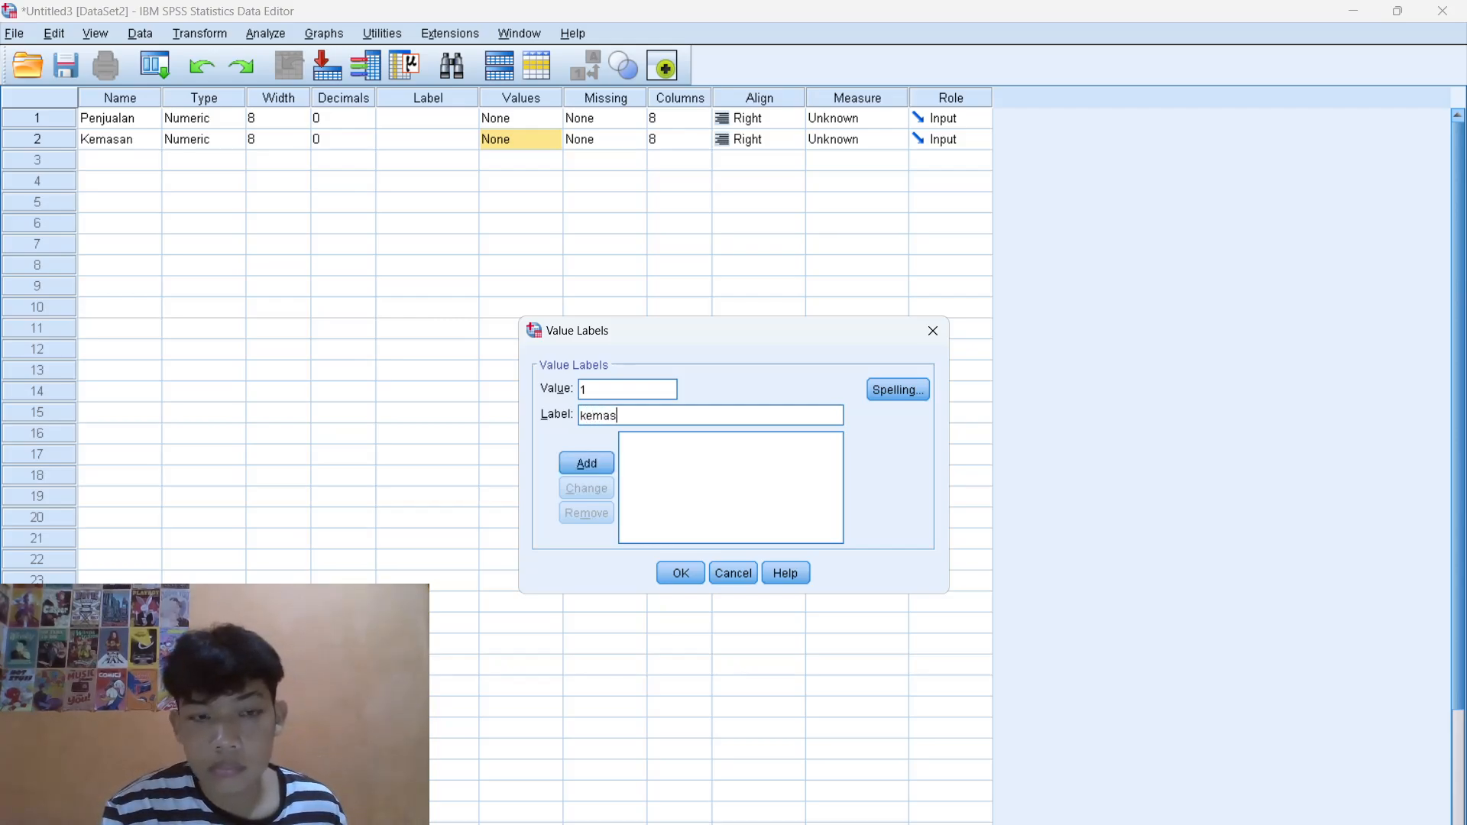
{"action": "type", "text": "an "}
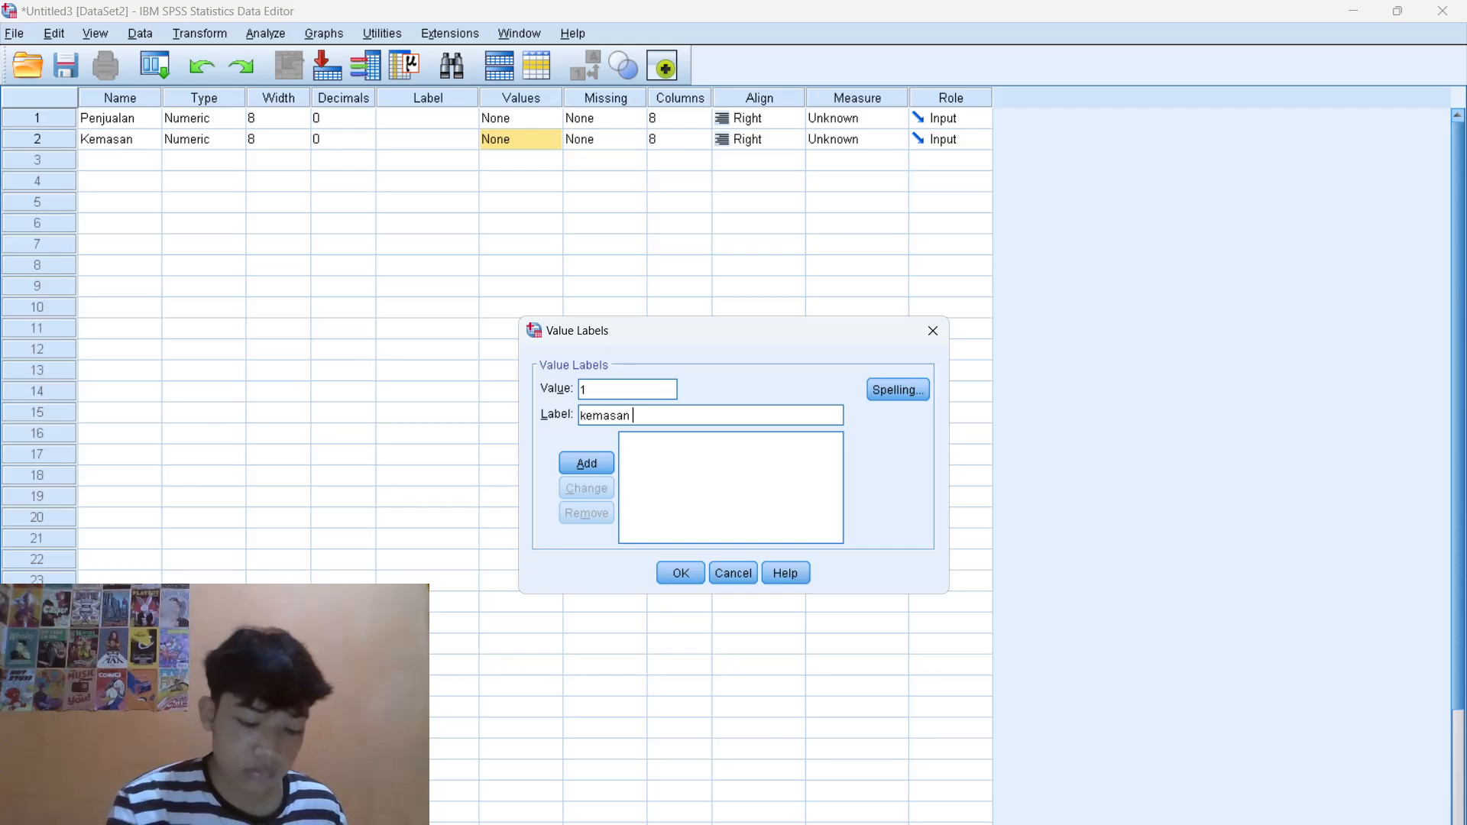
{"action": "type", "text": "1"}
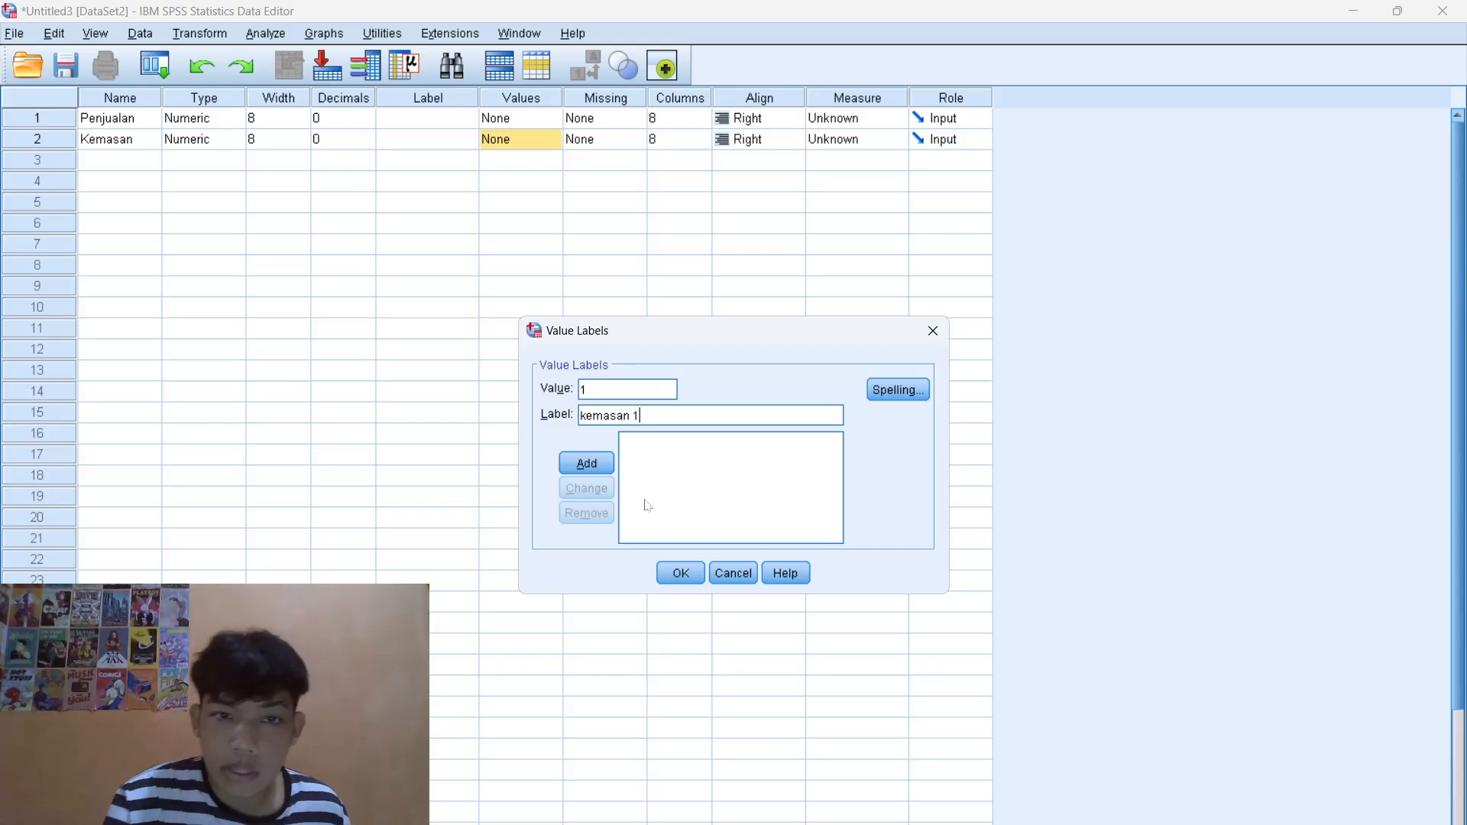
{"action": "left_click", "coordinate": [588, 464]}
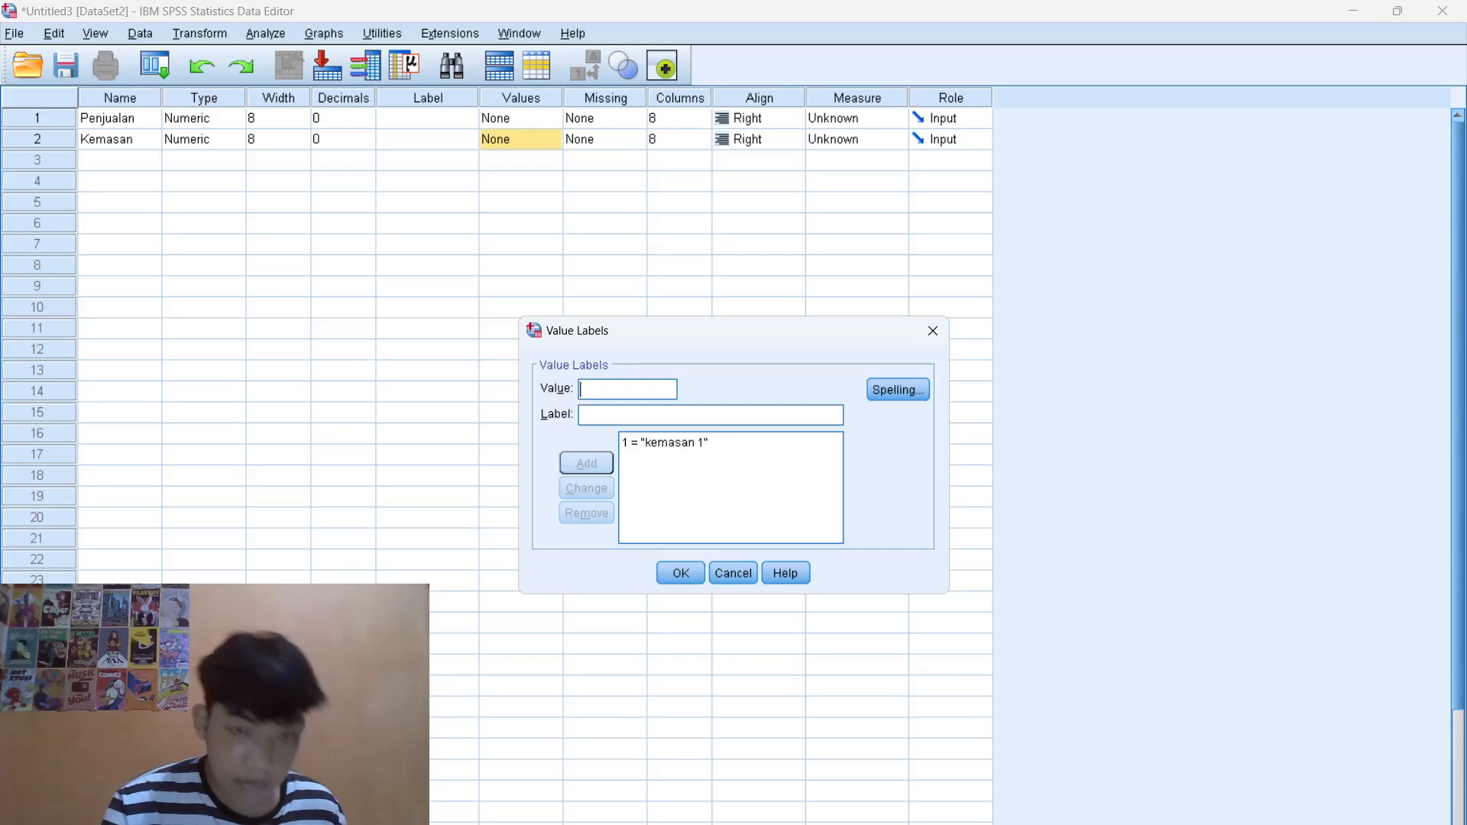
- Add the value label "kemasan 2" for value 2 of Kemasan
{"action": "type", "text": "2"}
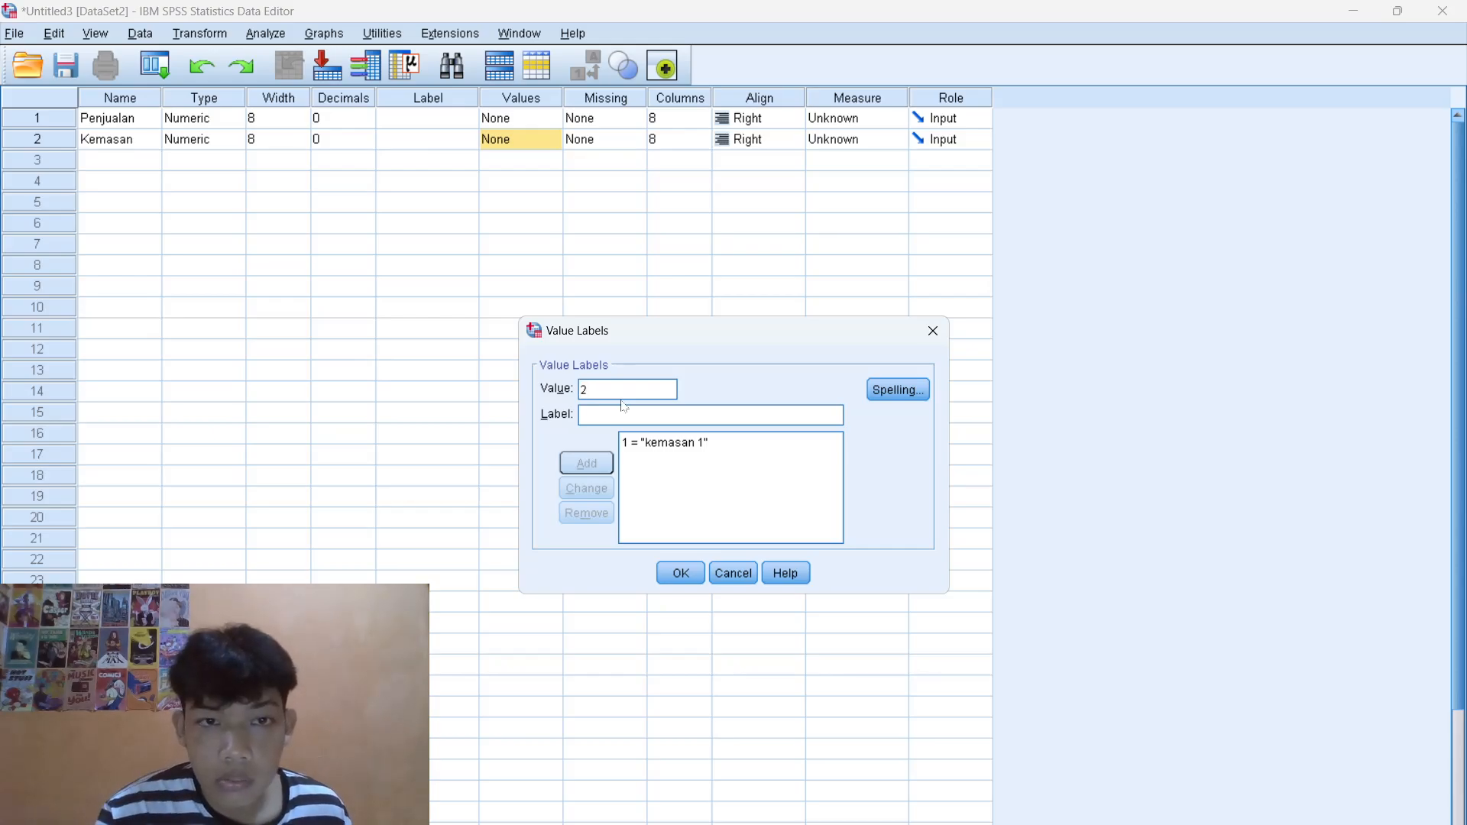
{"action": "type", "text": "k"}
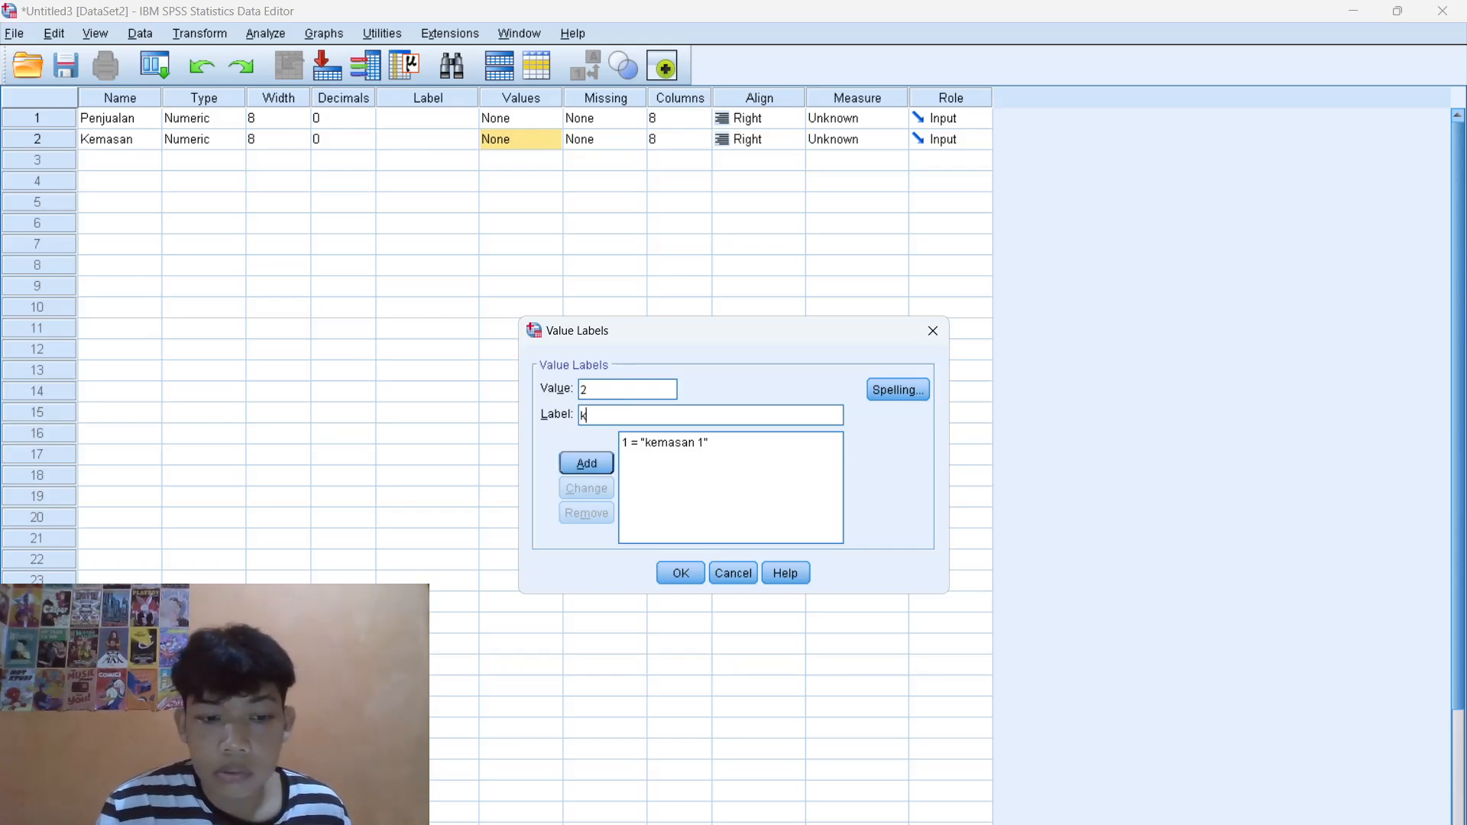
{"action": "type", "text": "emasan 2"}
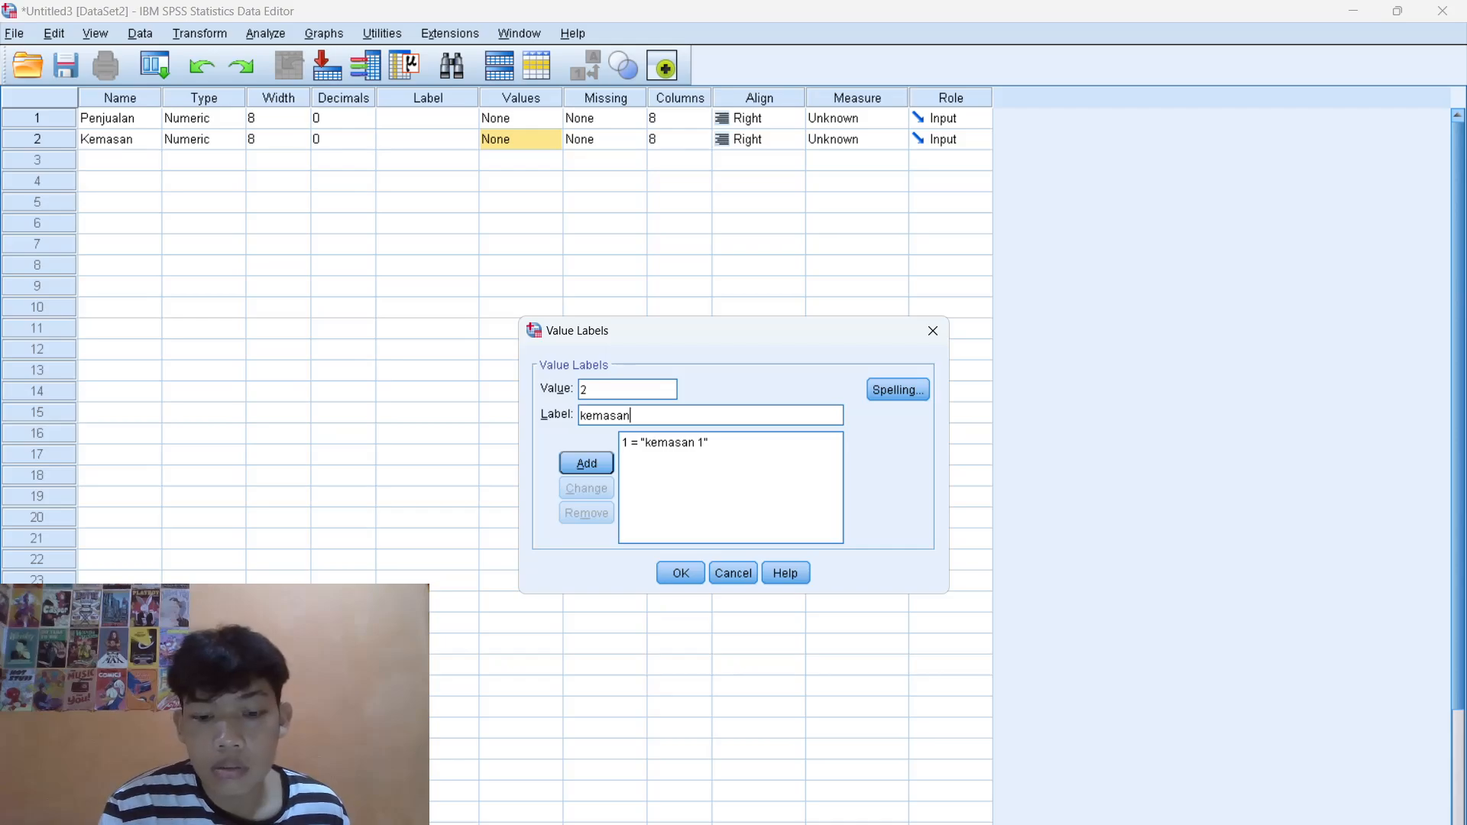
{"action": "left_click", "coordinate": [603, 464]}
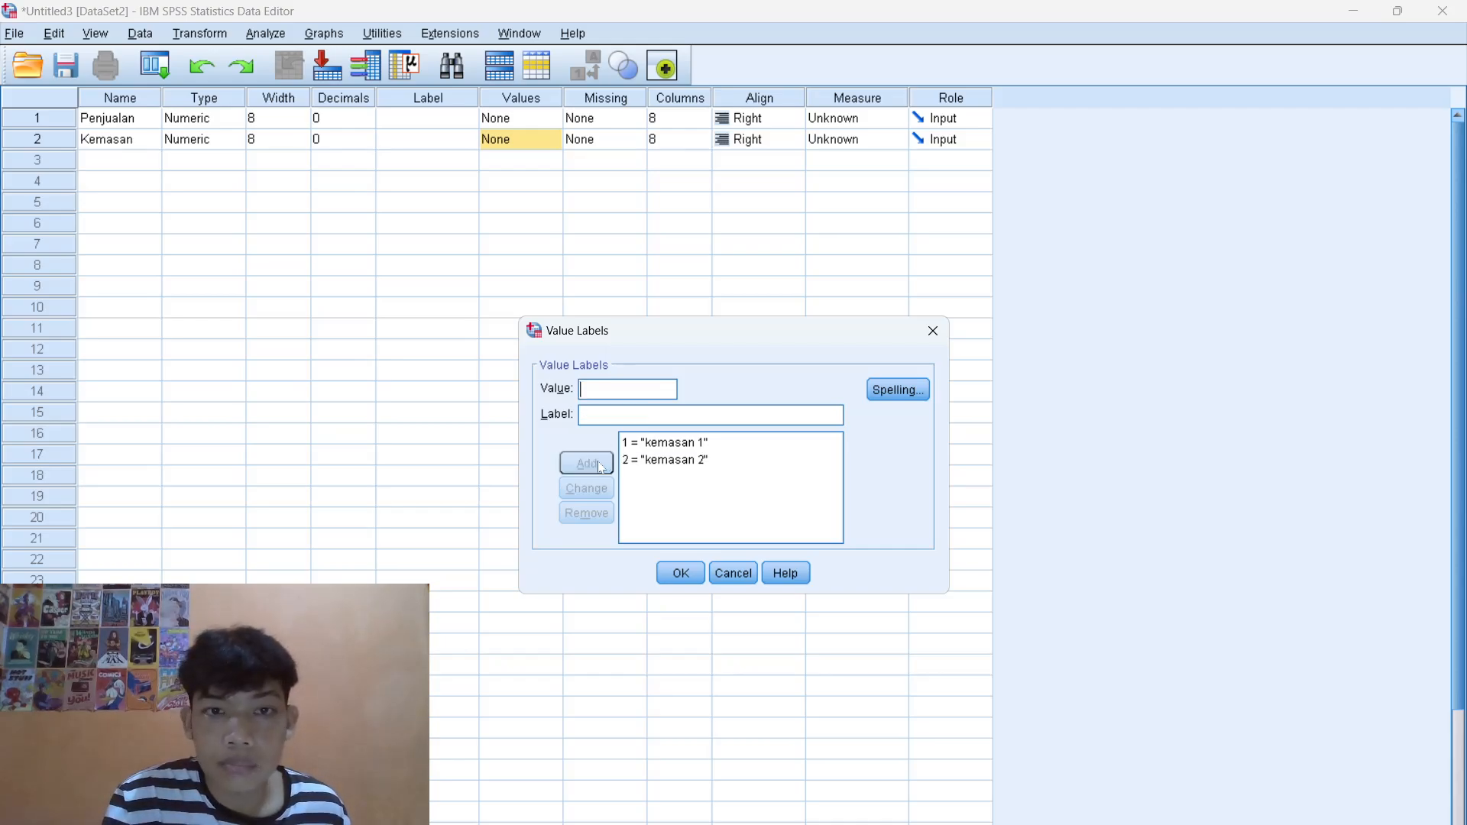
- Add the value label "kemasan 3" for value 3 of Kemasan
{"action": "type", "text": "3"}
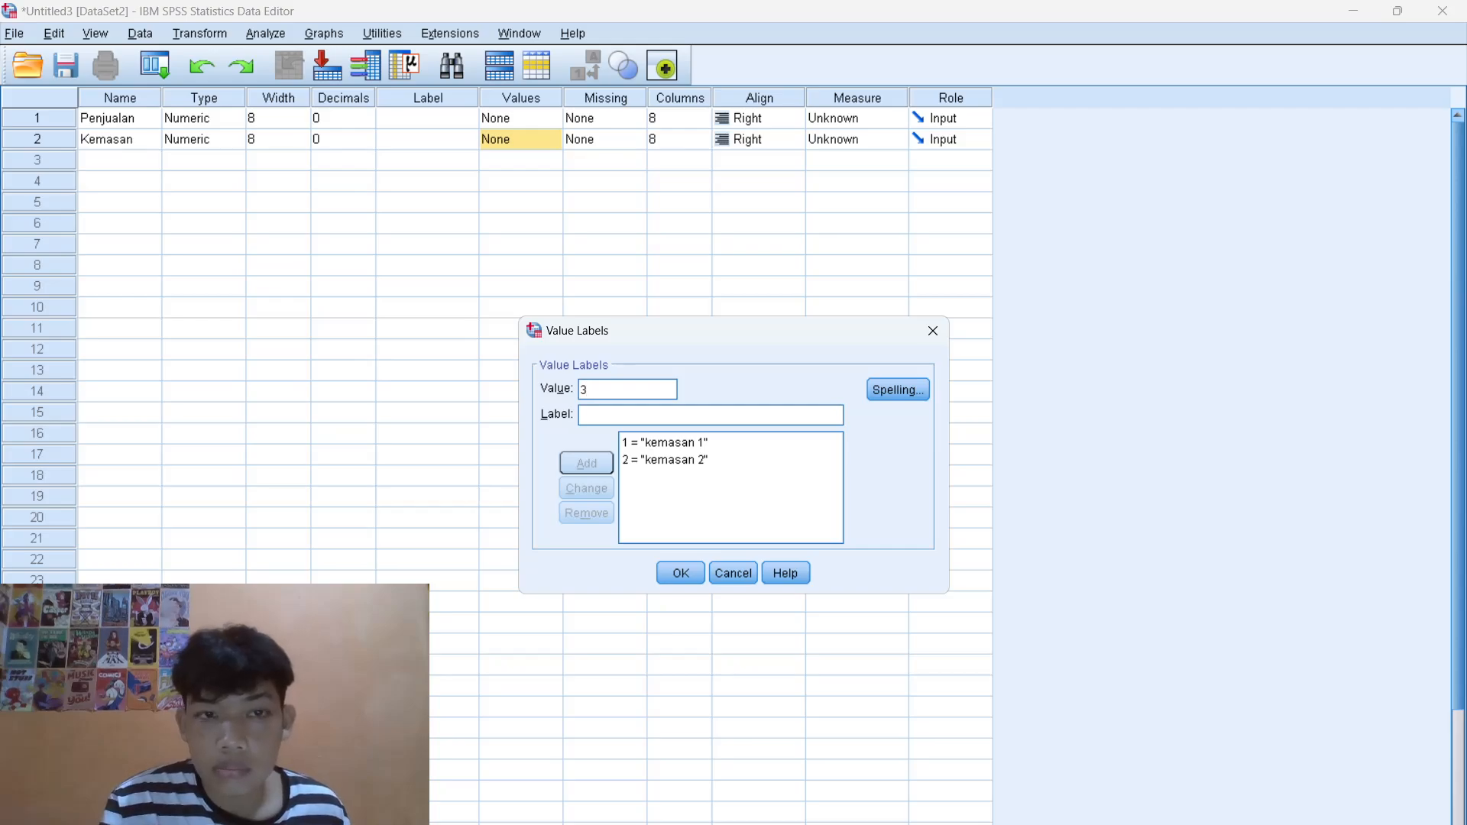
{"action": "key", "text": "BackSpace"}
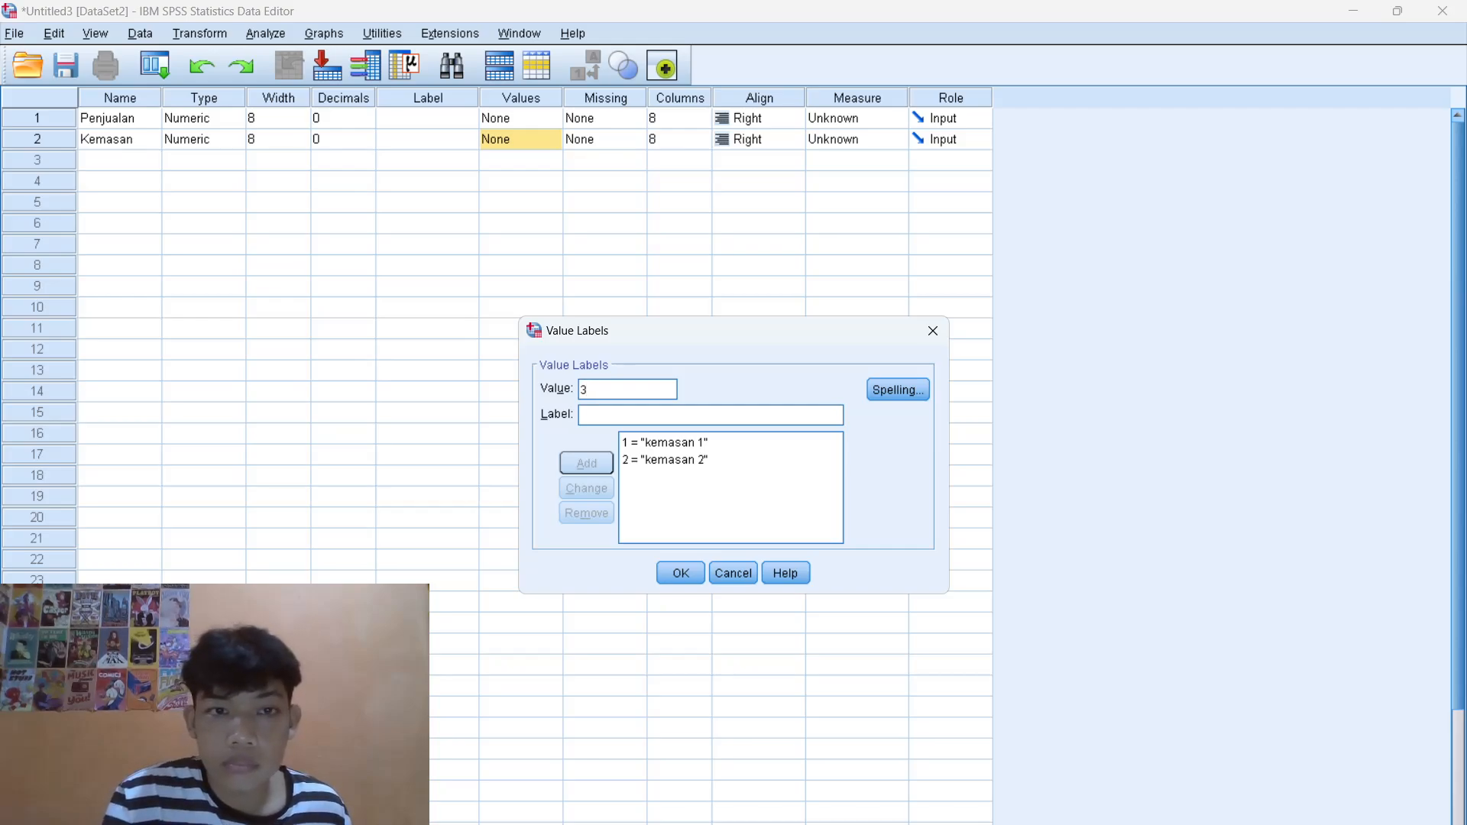
{"action": "key", "text": "Tab"}
{"action": "type", "text": "k"}
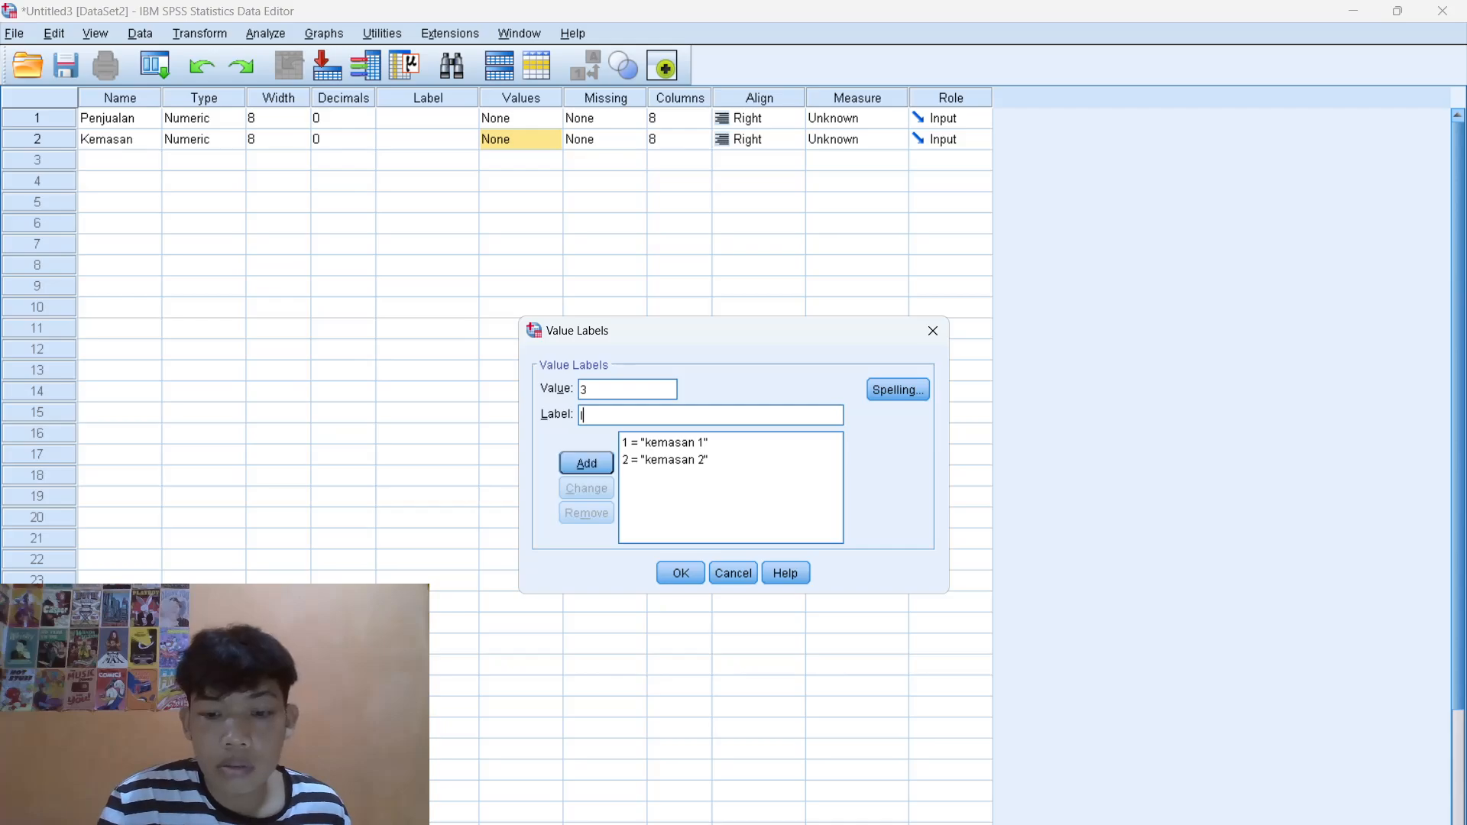
{"action": "type", "text": "emasan 3"}
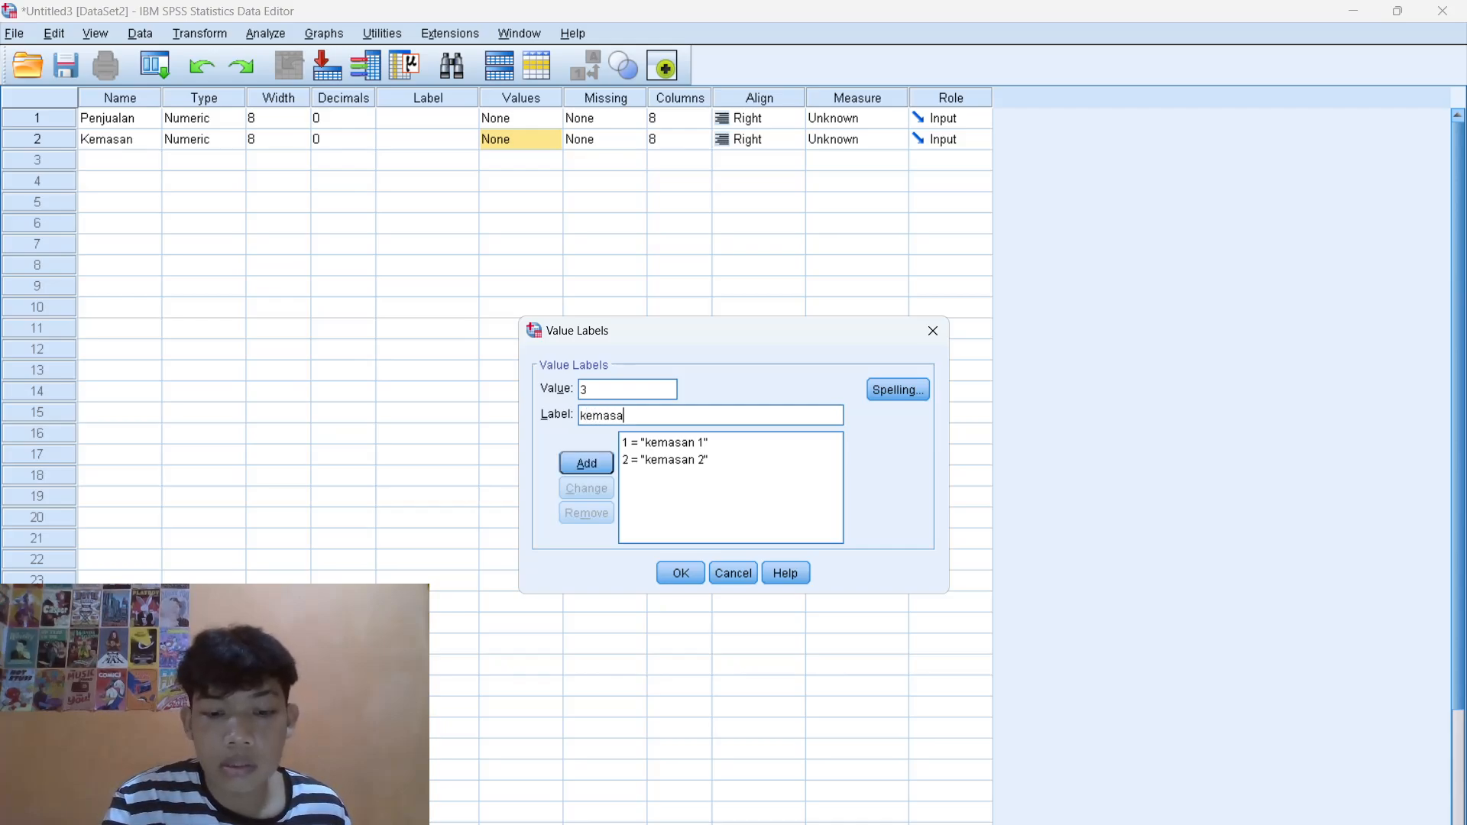
{"action": "left_click", "coordinate": [586, 463]}
- Add the value label "kemasan 4" for value 4 of Kemasan and apply the value labels
{"action": "type", "text": "4"}
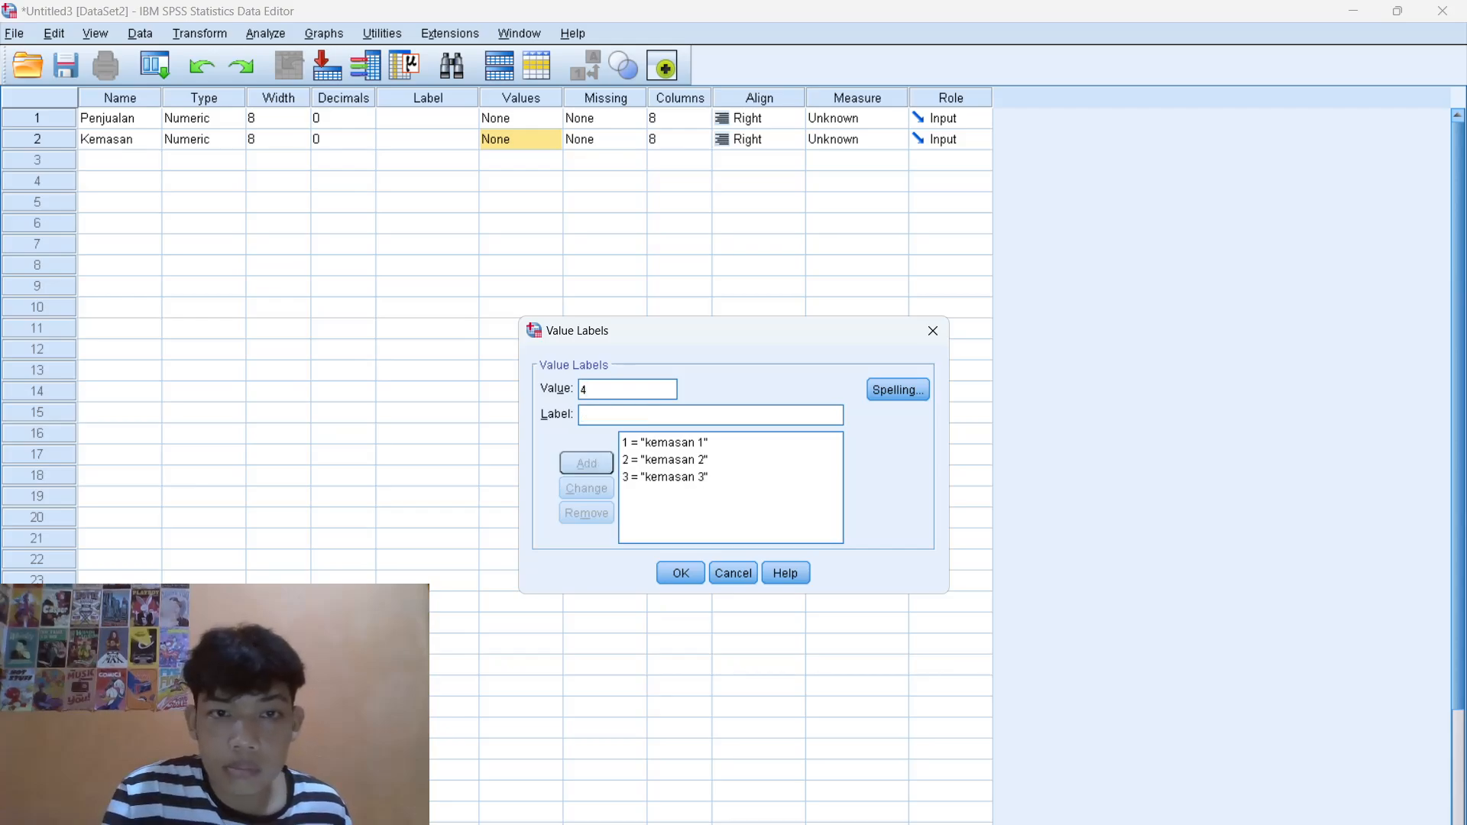
{"action": "type", "text": "kema"}
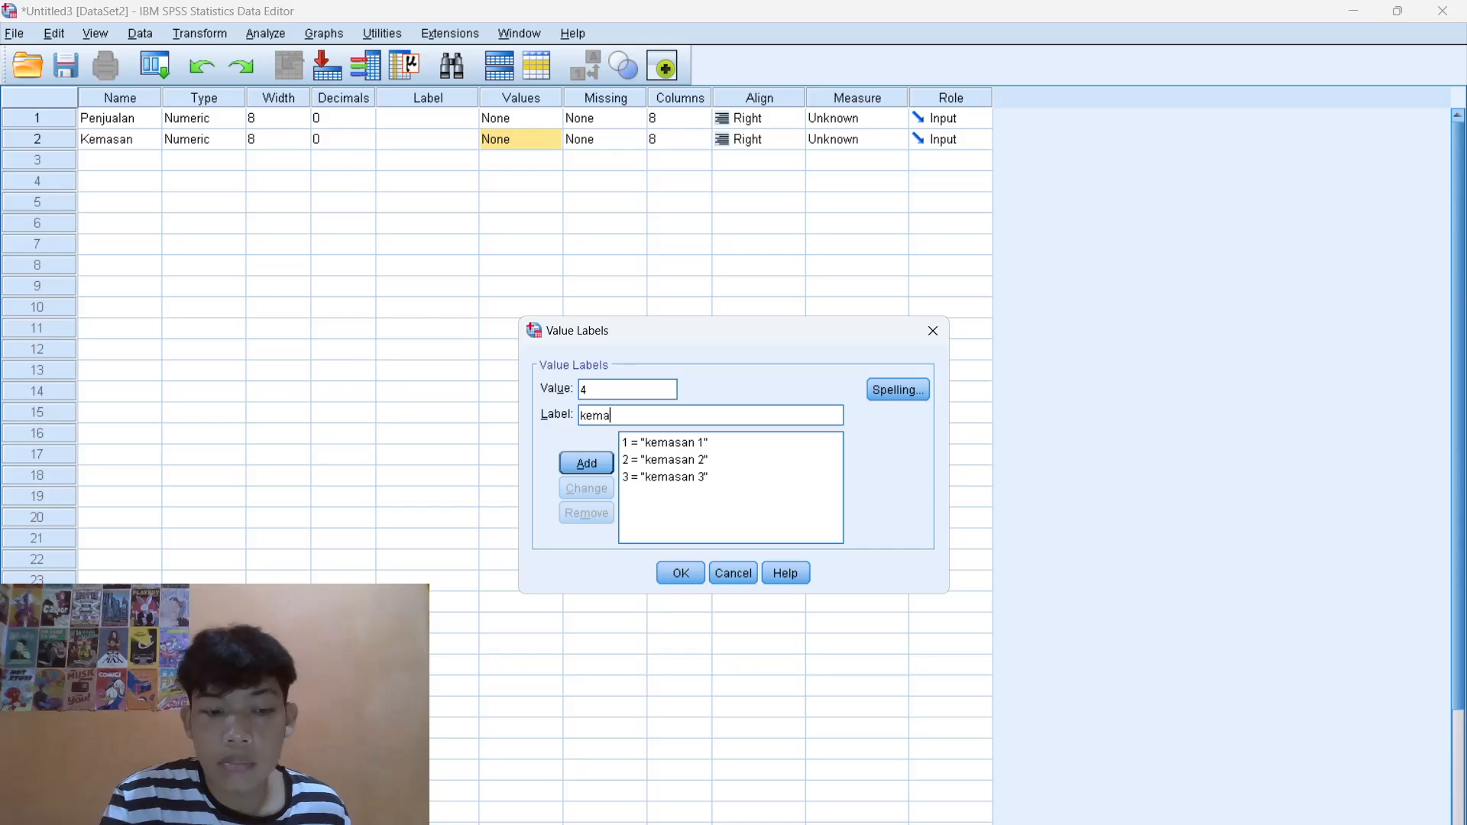
{"action": "type", "text": "san 4"}
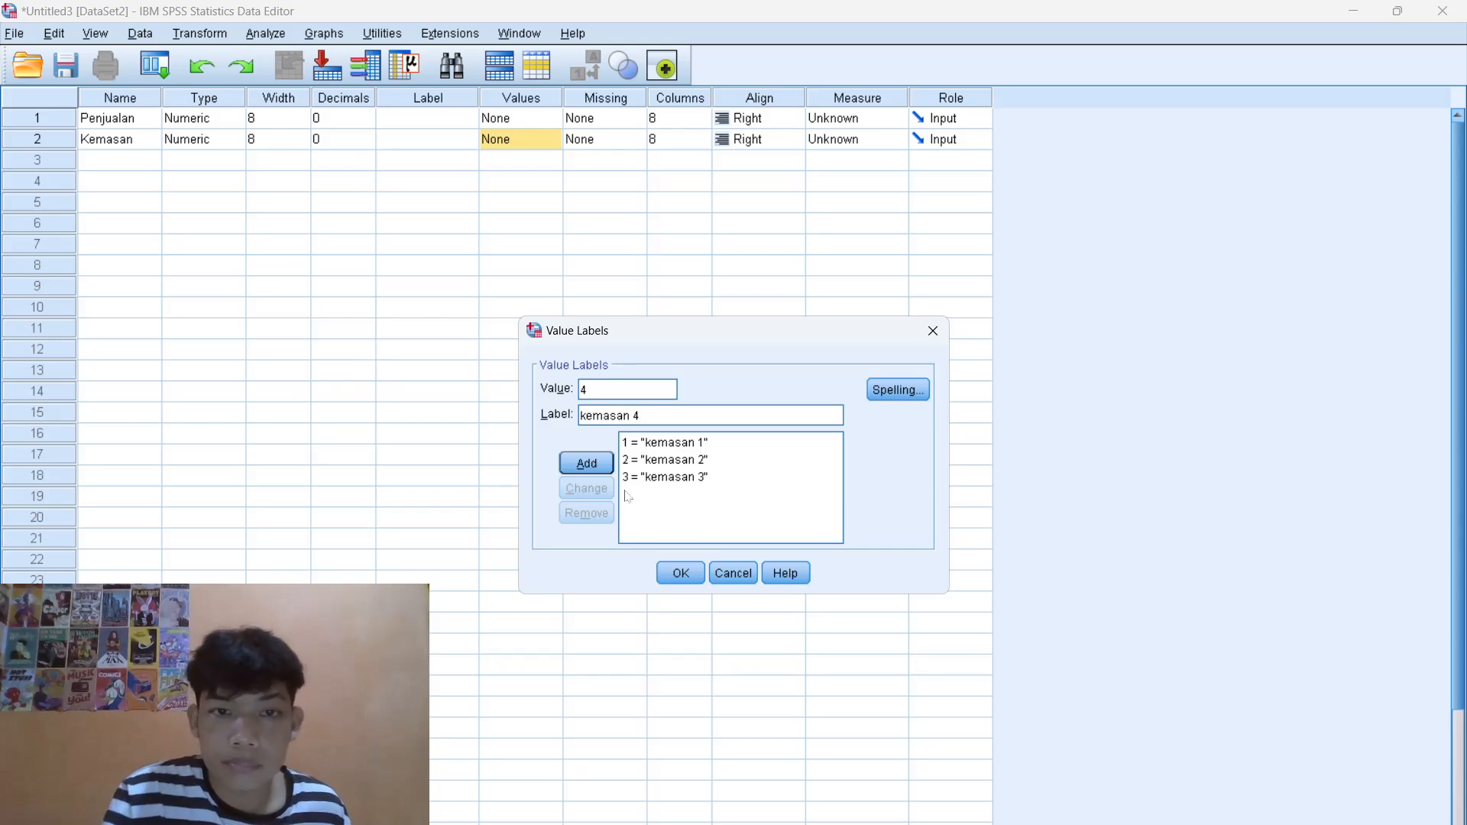
{"action": "left_click", "coordinate": [588, 465]}
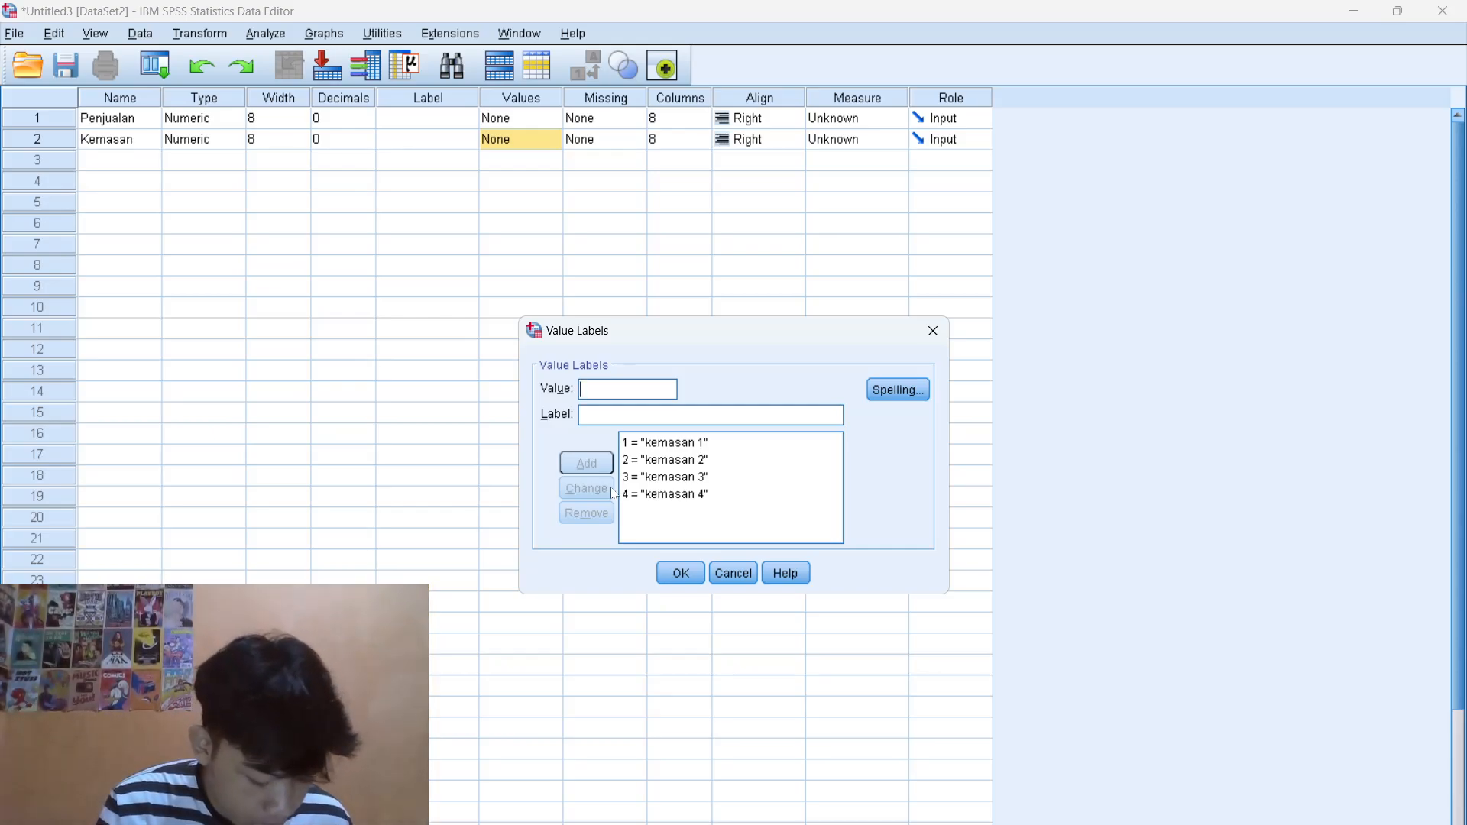
{"action": "left_click", "coordinate": [682, 574]}
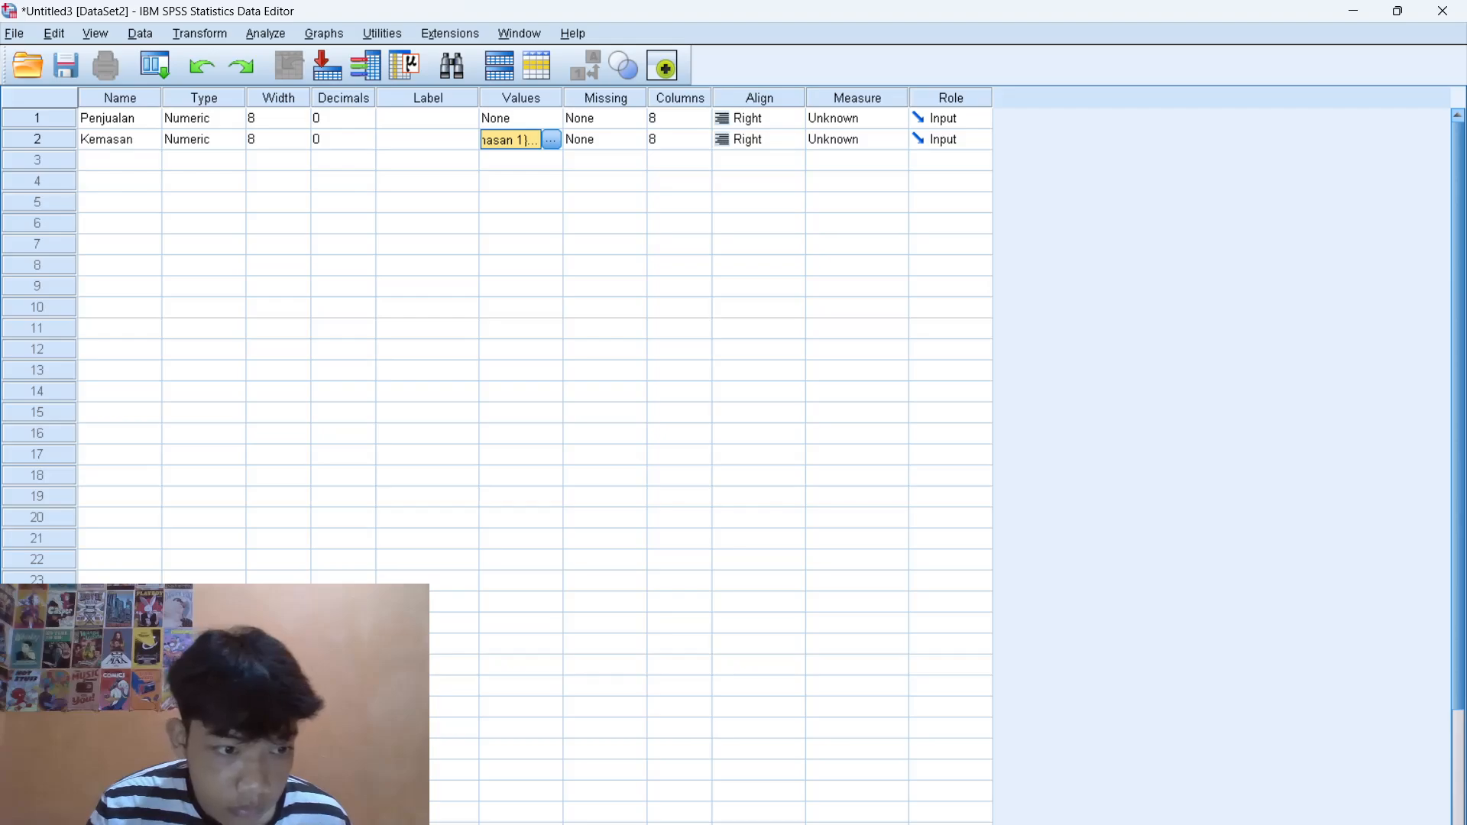
- Switch to the data grid and enter the Penjualan values 41, 49, 36, 40 and 39 in rows 1 to 5
{"action": "left_click", "coordinate": [40, 819]}
{"action": "left_click", "coordinate": [128, 148]}
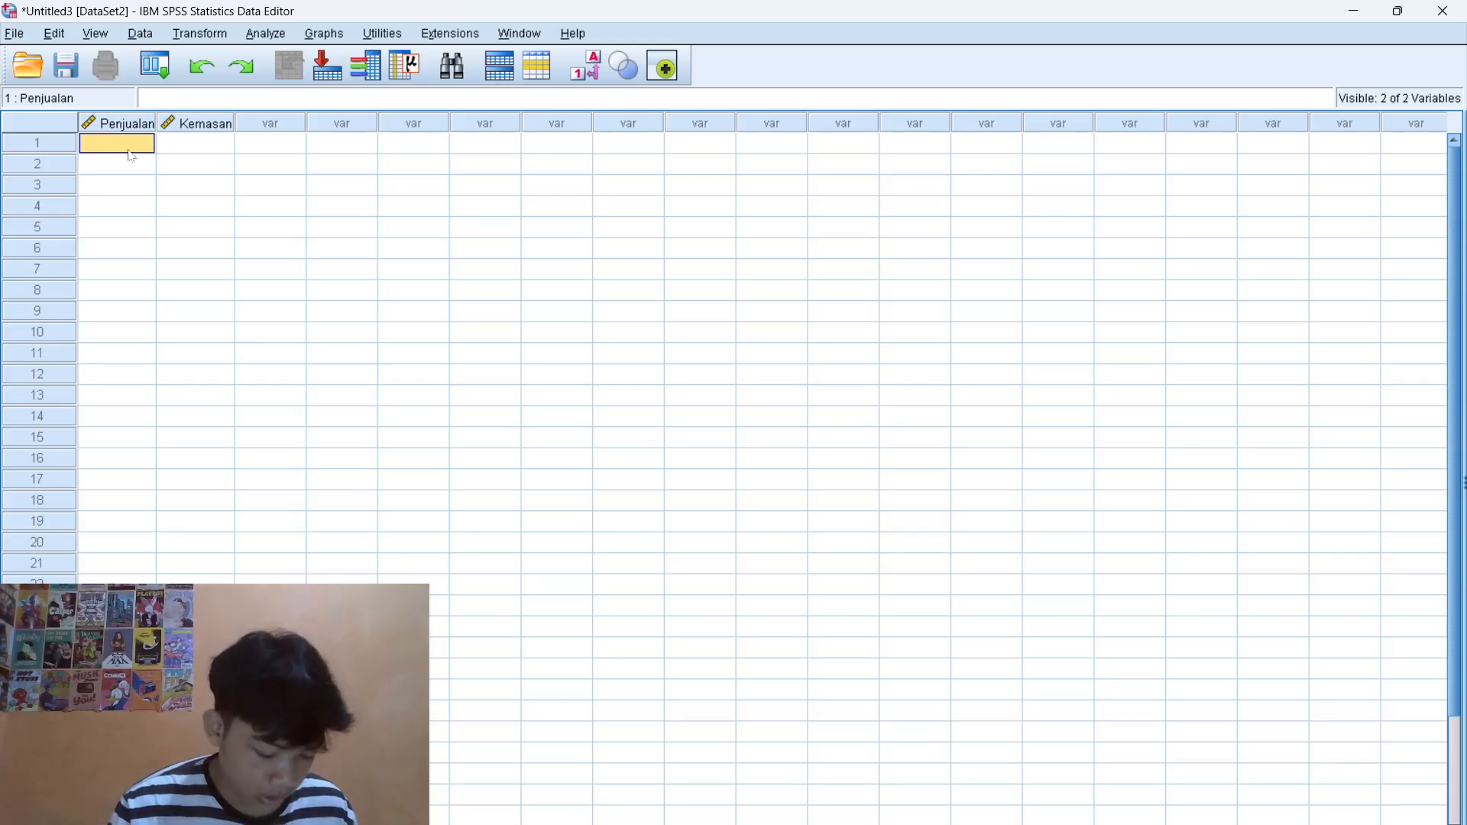
{"action": "type", "text": "41"}
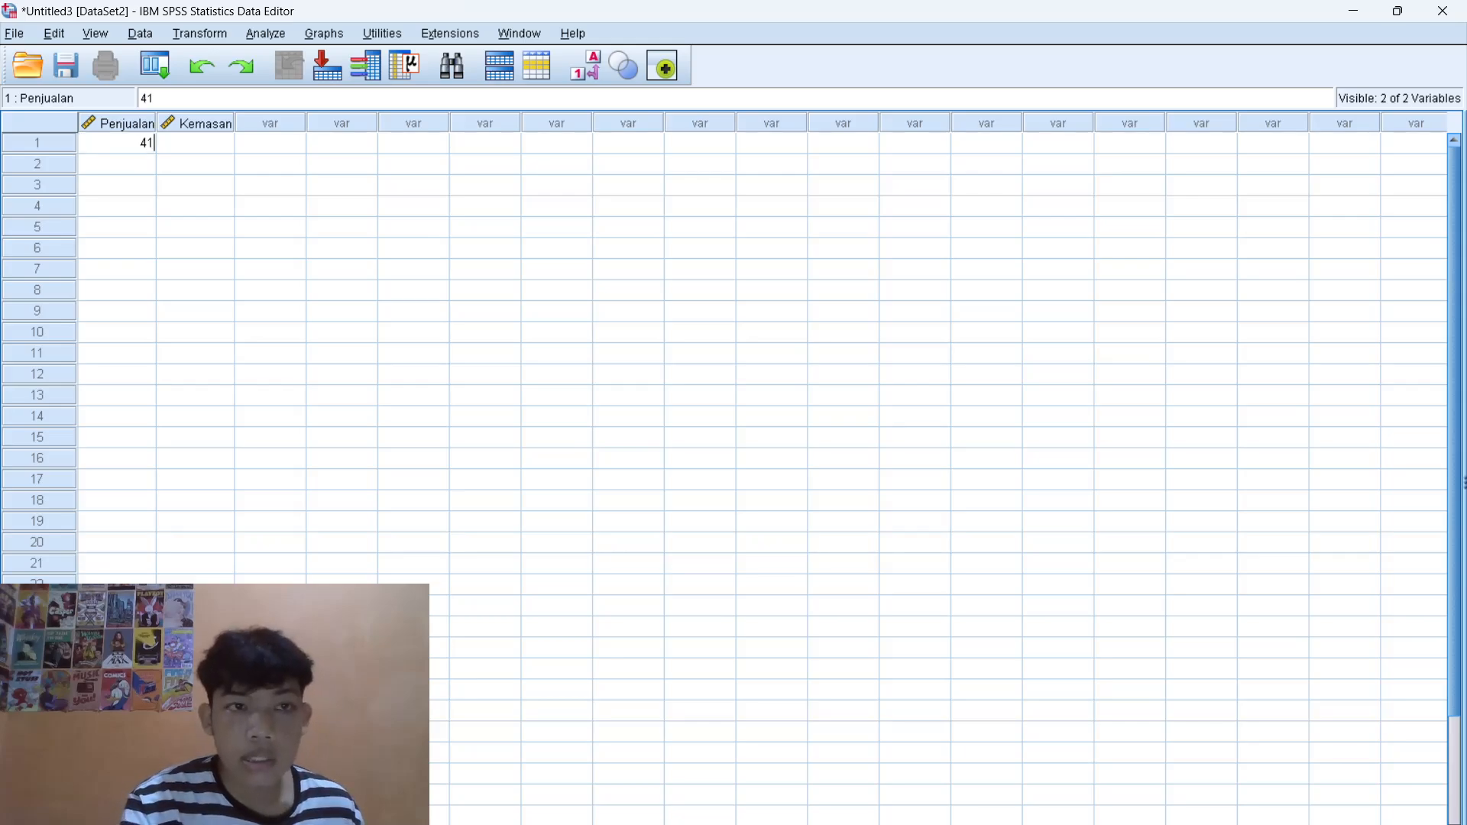
{"action": "key", "text": "Return"}
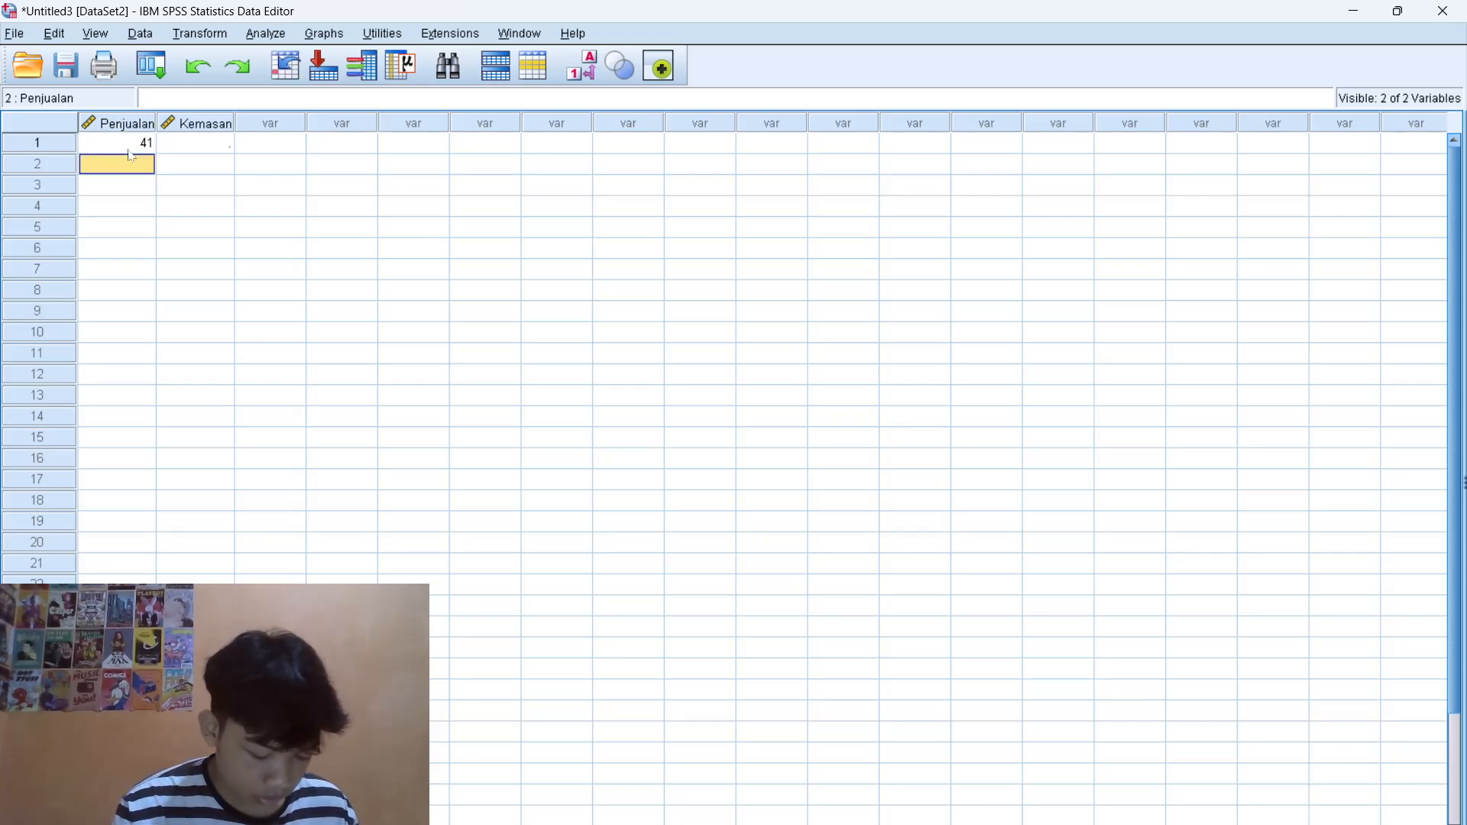
{"action": "type", "text": "49"}
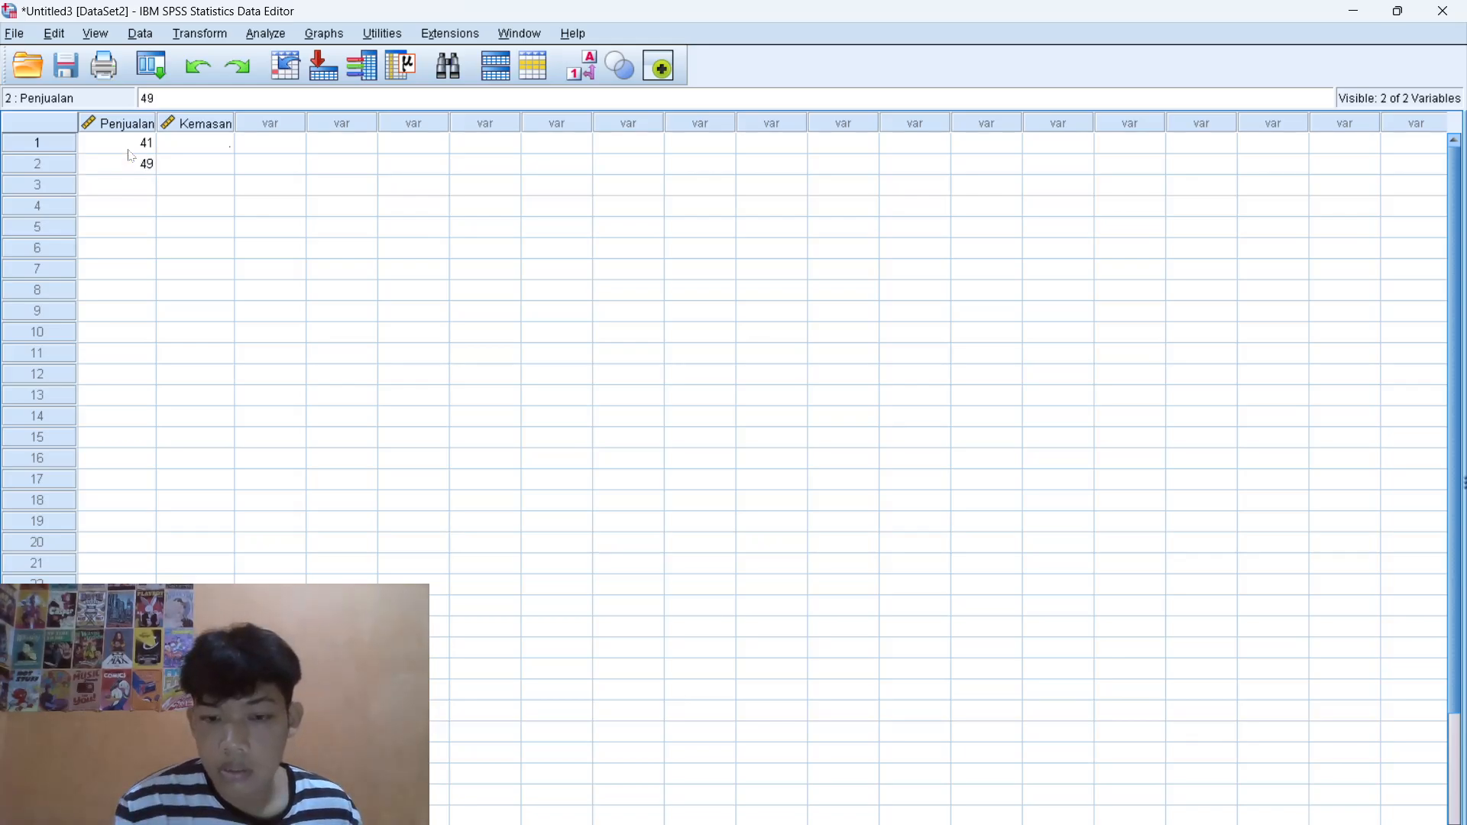
{"action": "key", "text": "Return"}
{"action": "type", "text": "36"}
{"action": "key", "text": "Return"}
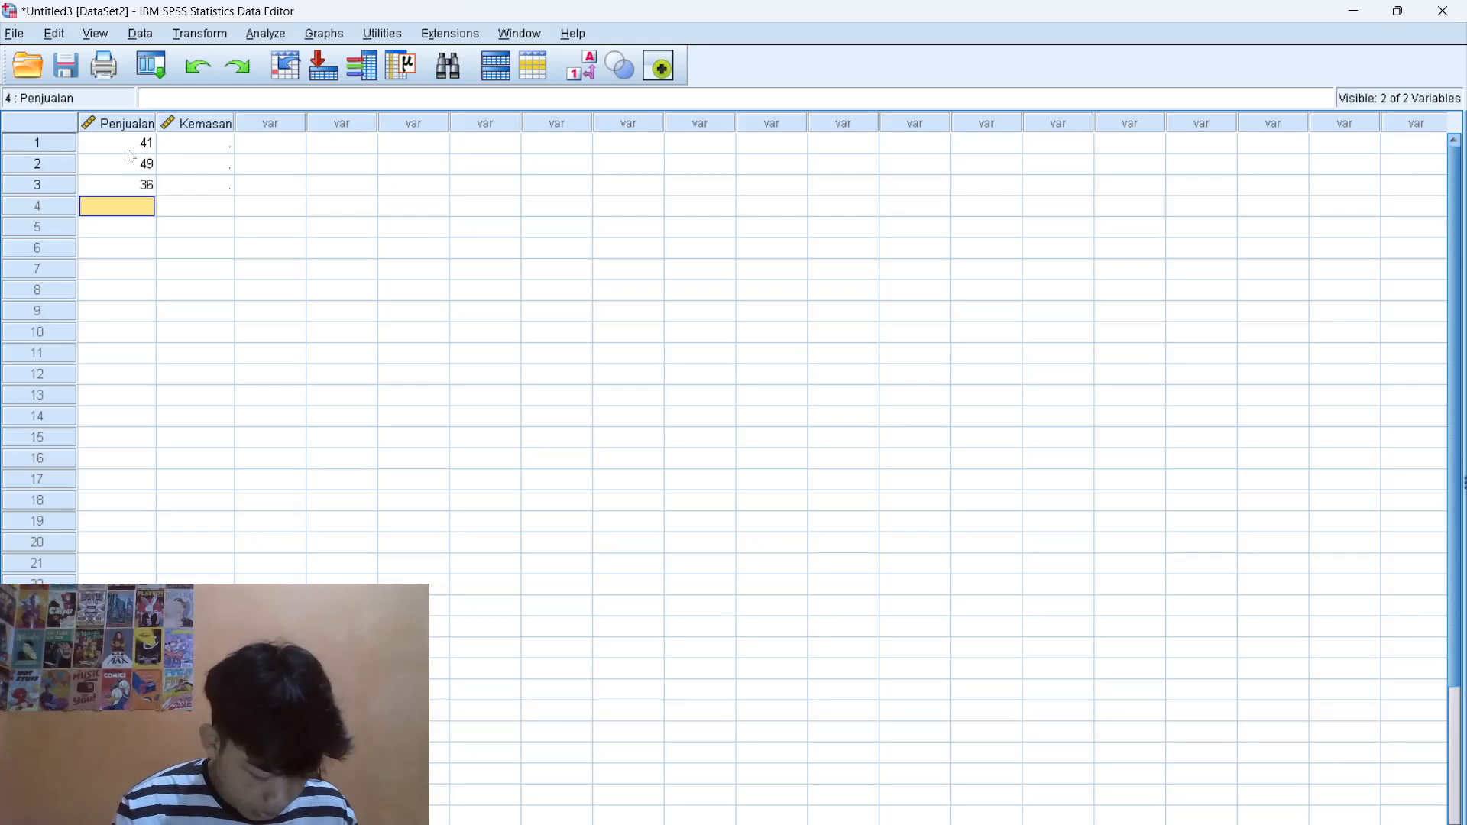
{"action": "type", "text": "40"}
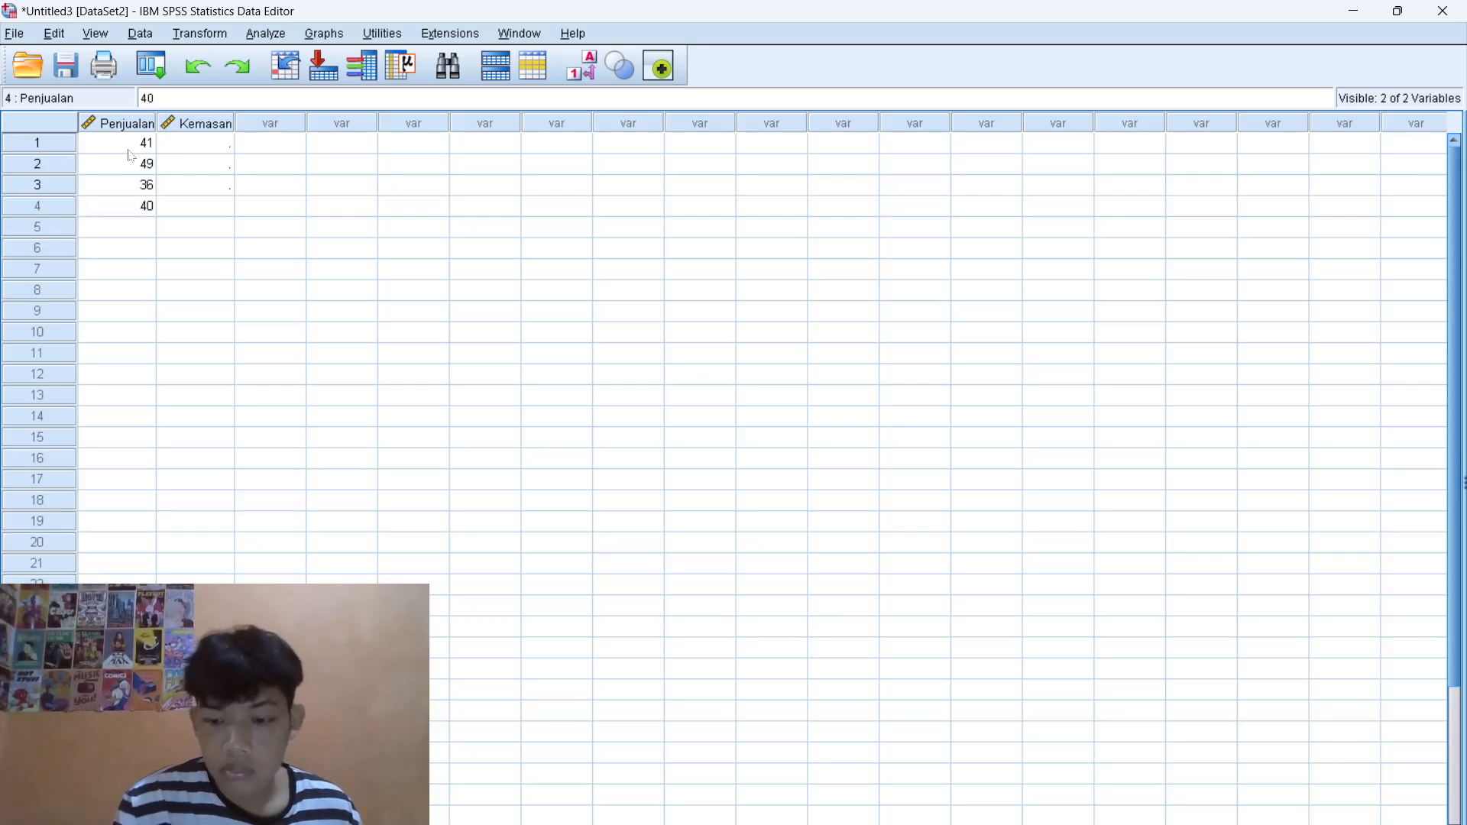
{"action": "key", "text": "Return"}
{"action": "type", "text": "39"}
{"action": "key", "text": "Return"}
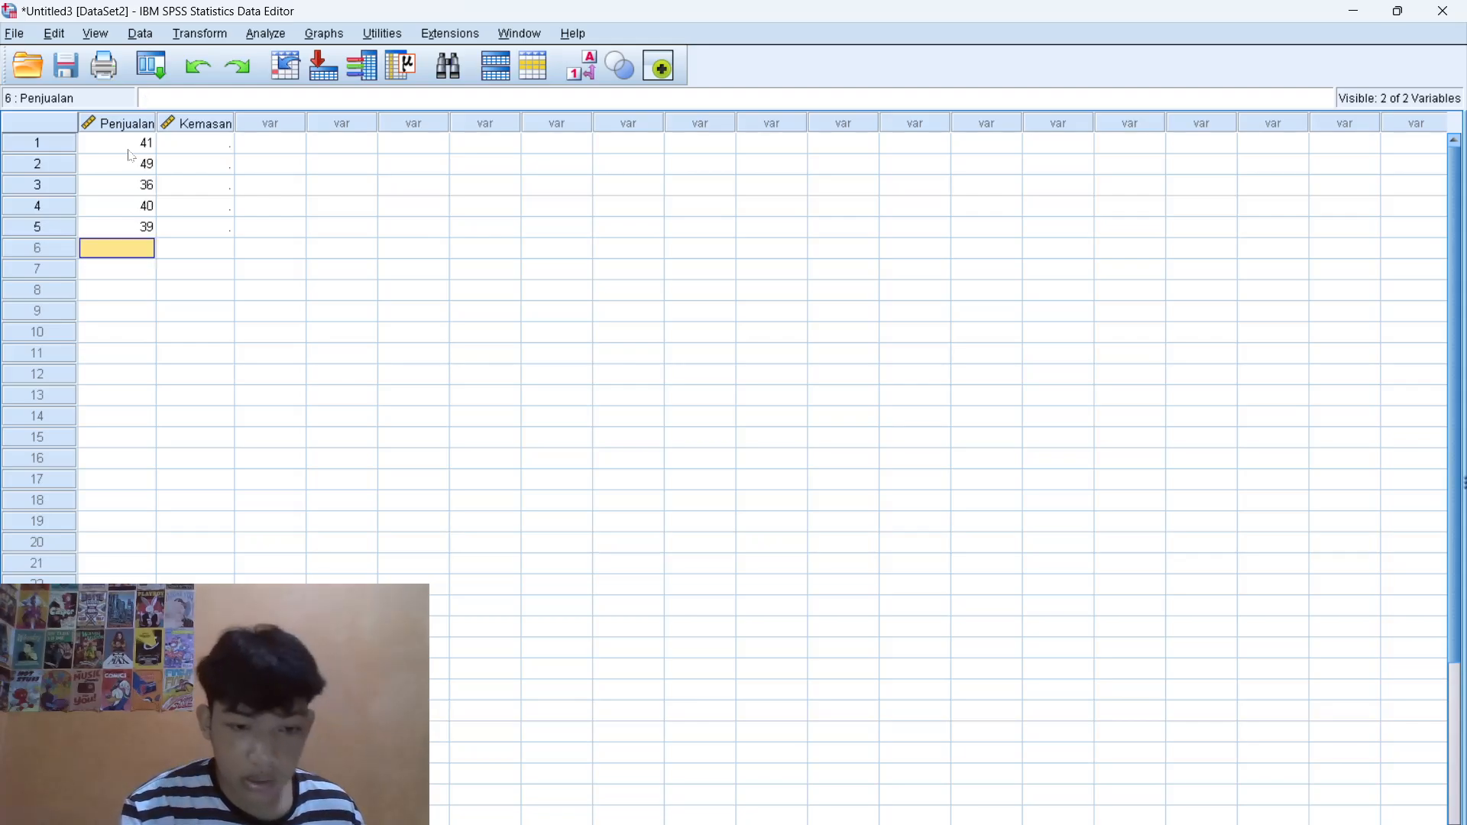
- Enter the Penjualan values 34, 42, 41, 40 and 39 in rows 6 to 10
{"action": "type", "text": "34"}
{"action": "key", "text": "Return"}
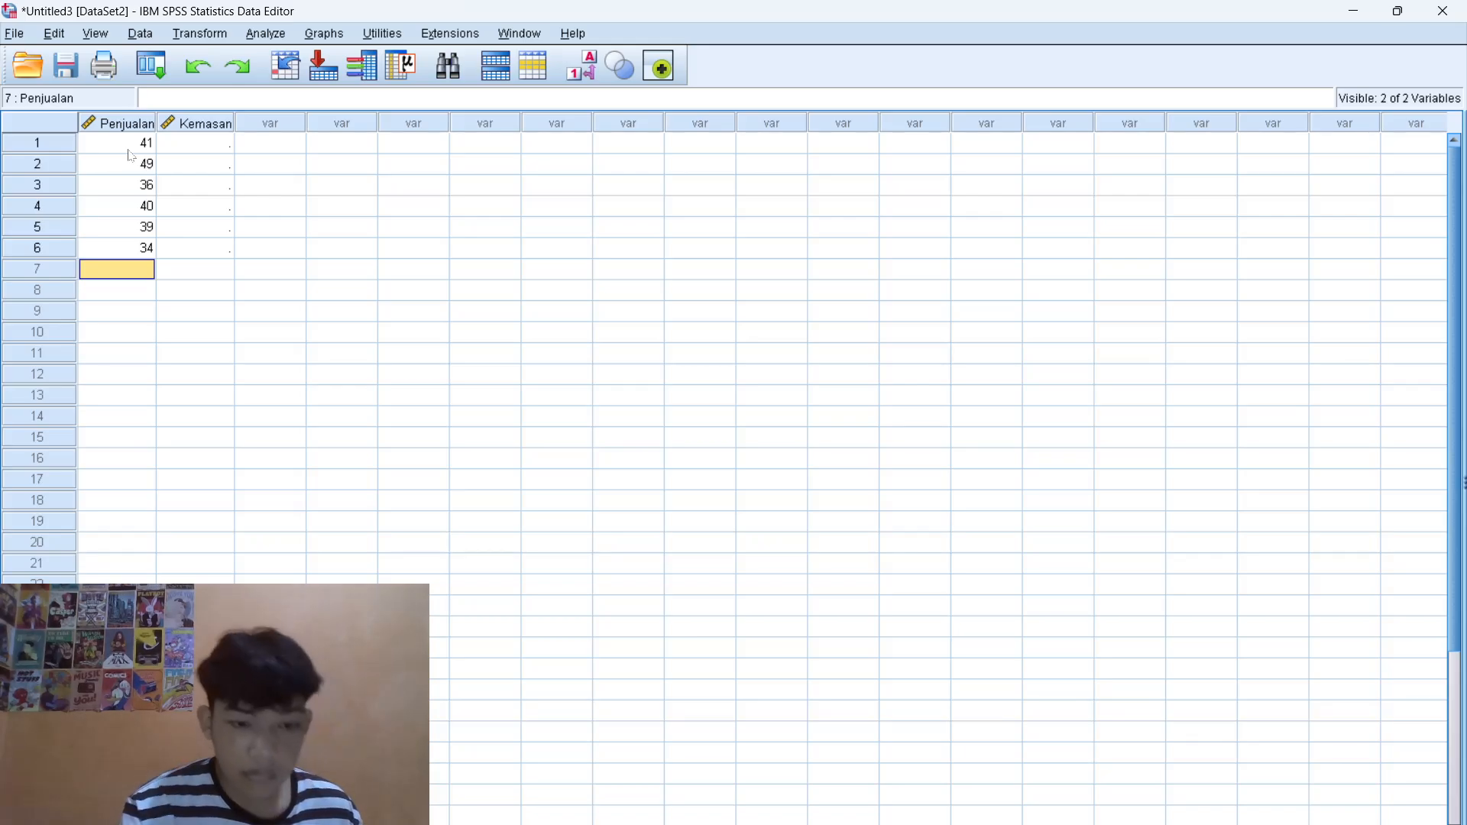
{"action": "type", "text": "42"}
{"action": "key", "text": "Return"}
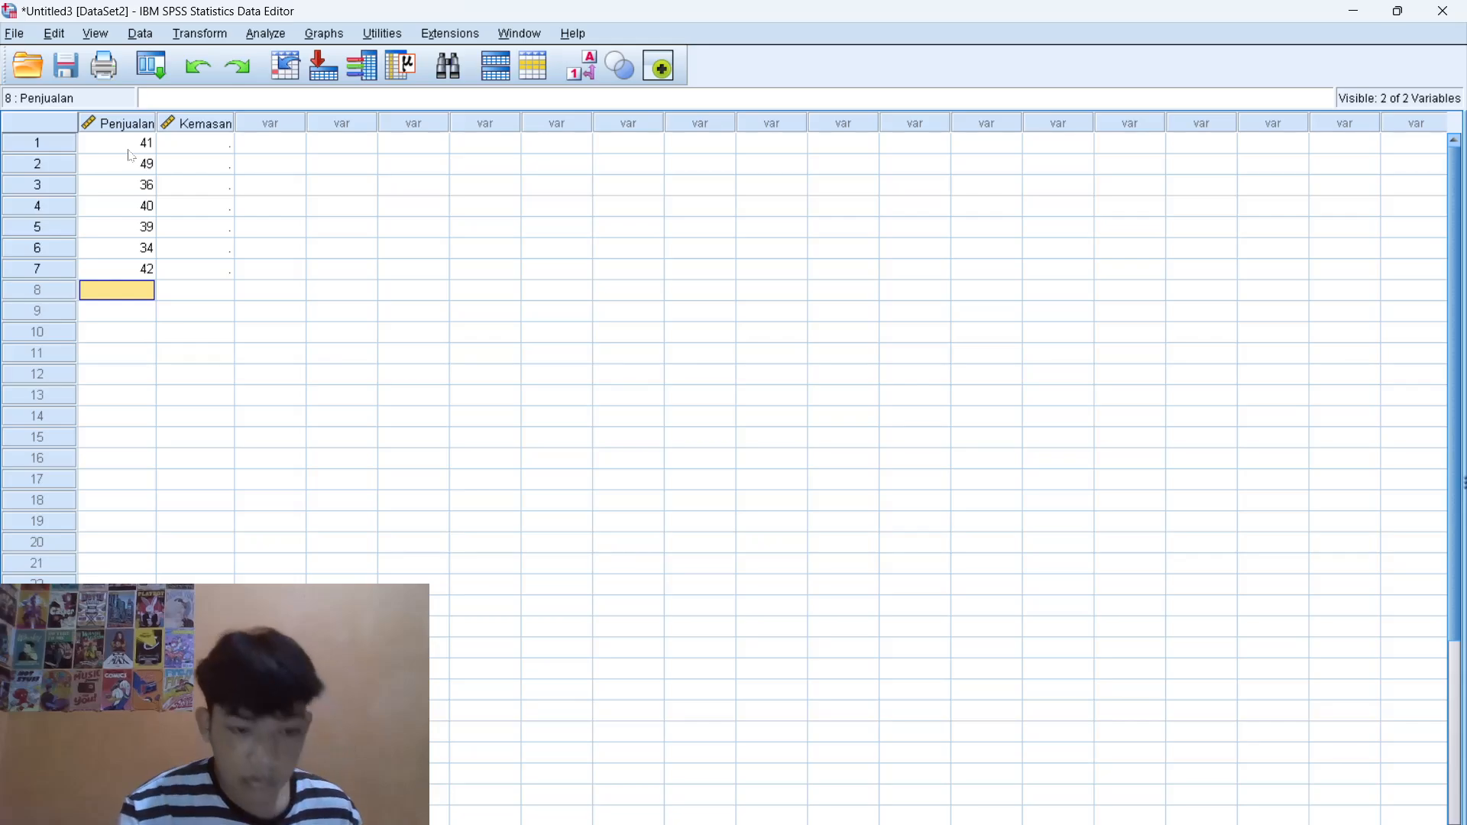
{"action": "type", "text": "41"}
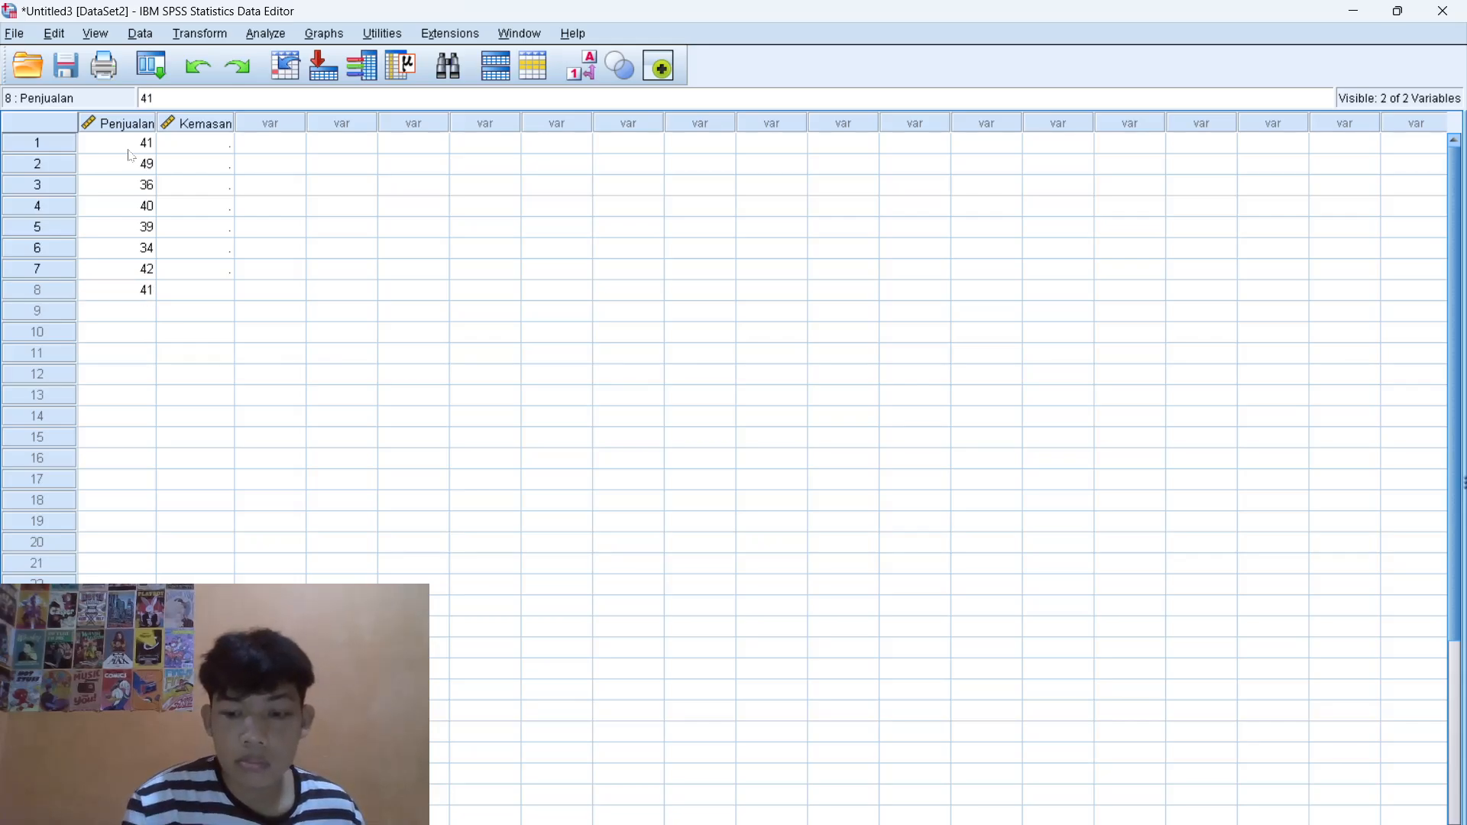
{"action": "key", "text": "Return"}
{"action": "type", "text": "40"}
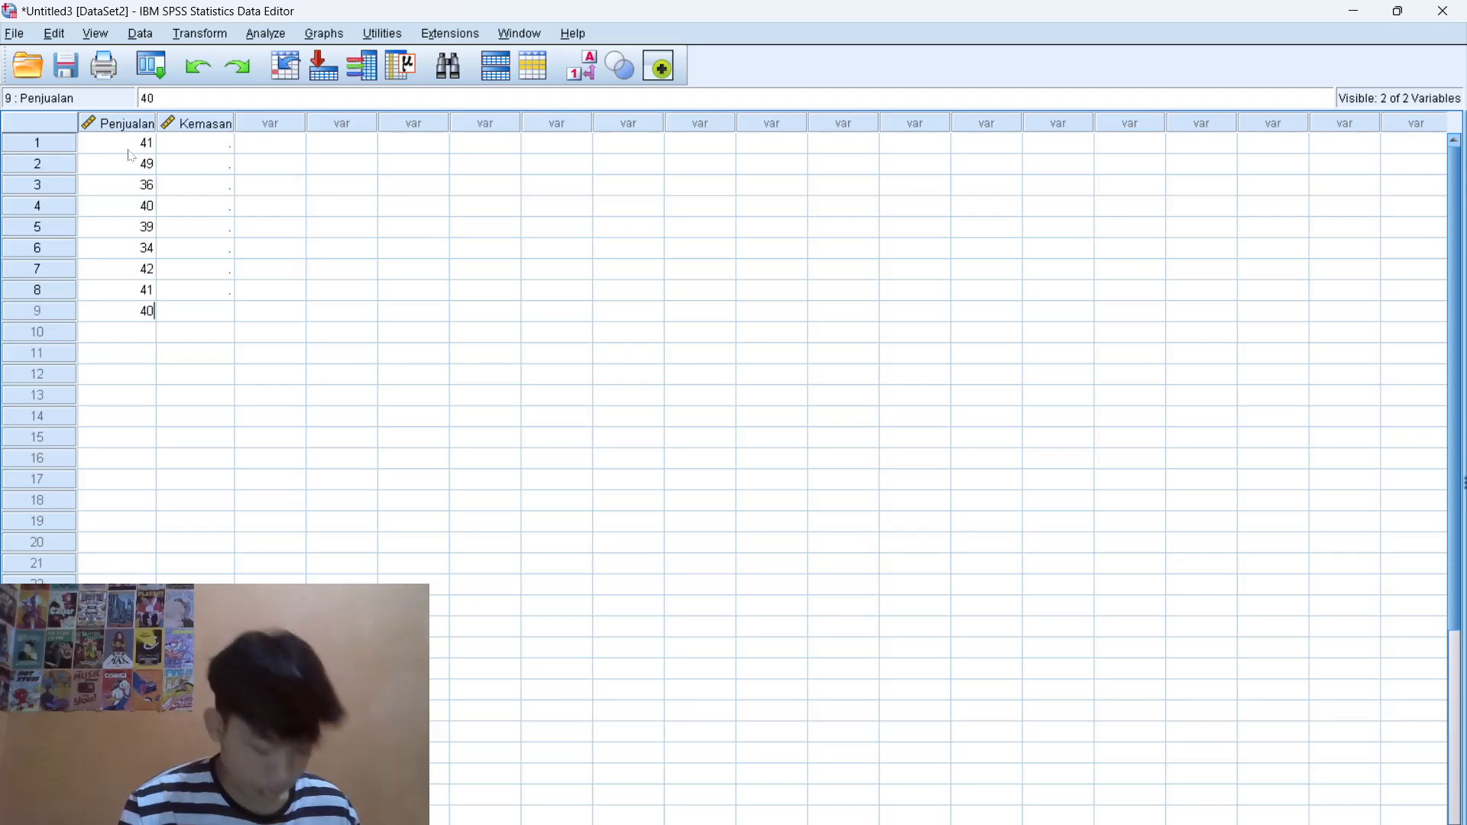
{"action": "key", "text": "Return"}
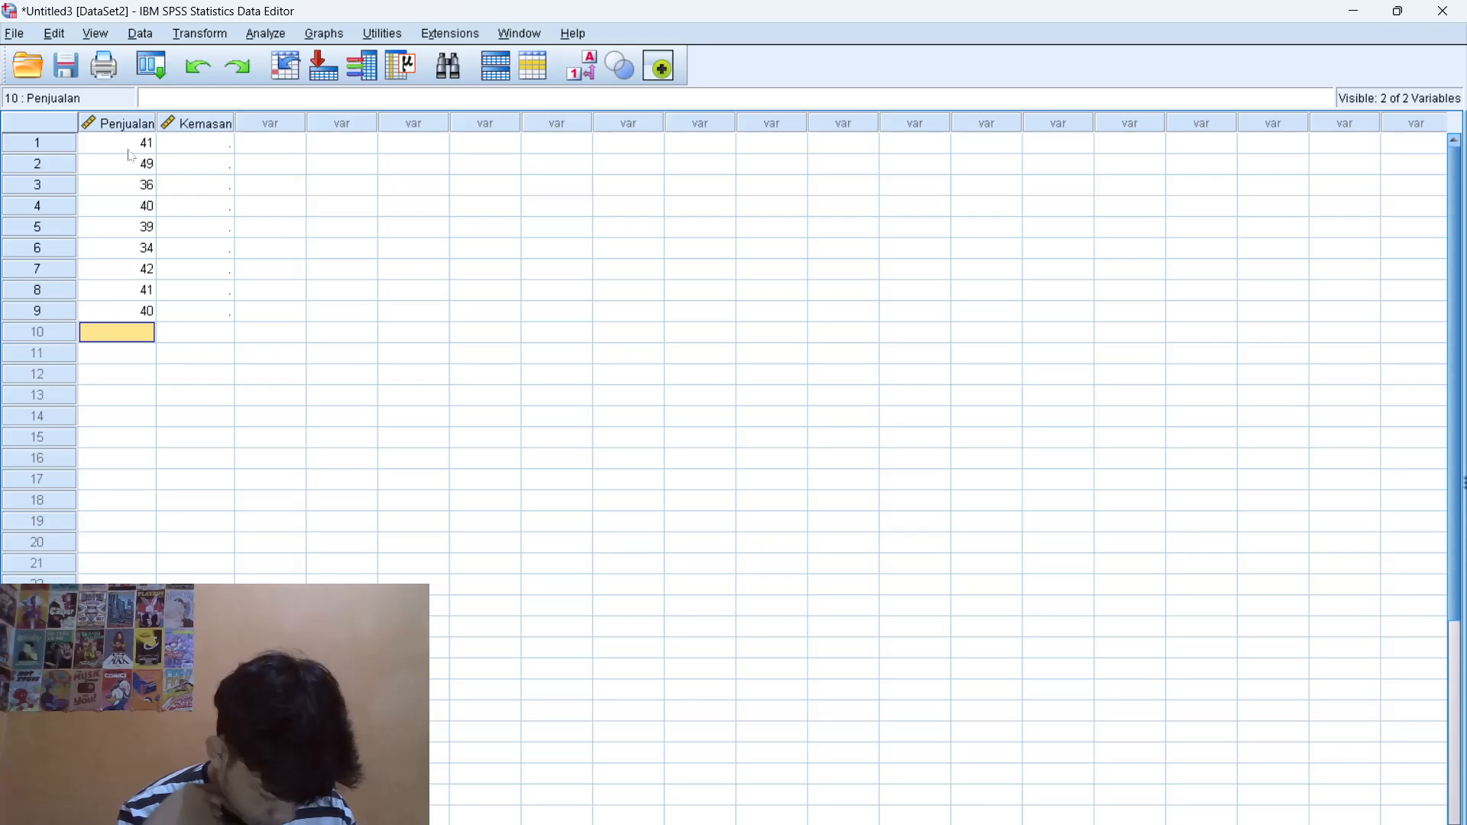
{"action": "type", "text": "3"}
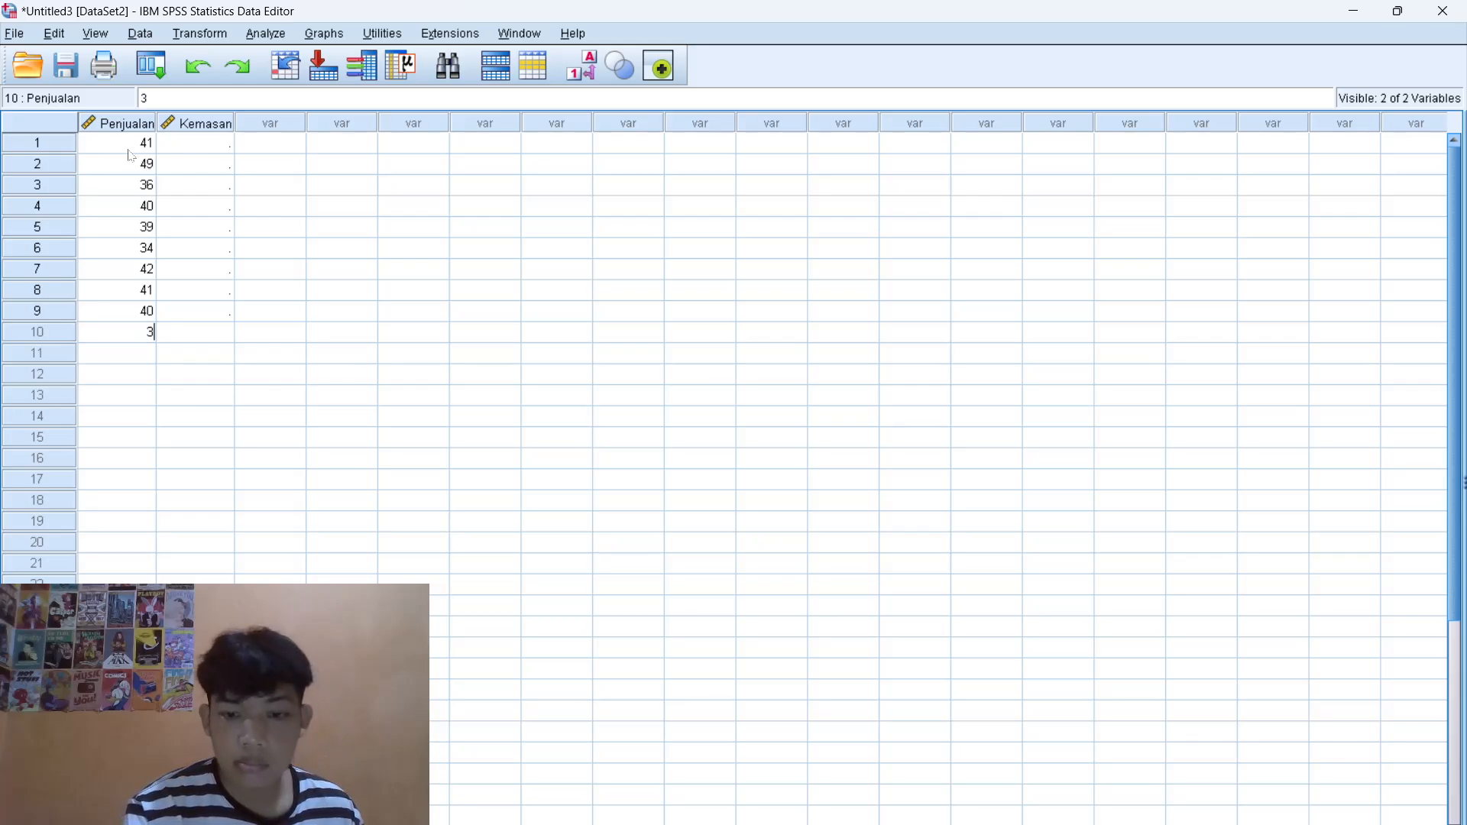
{"action": "type", "text": "9"}
{"action": "key", "text": "Return"}
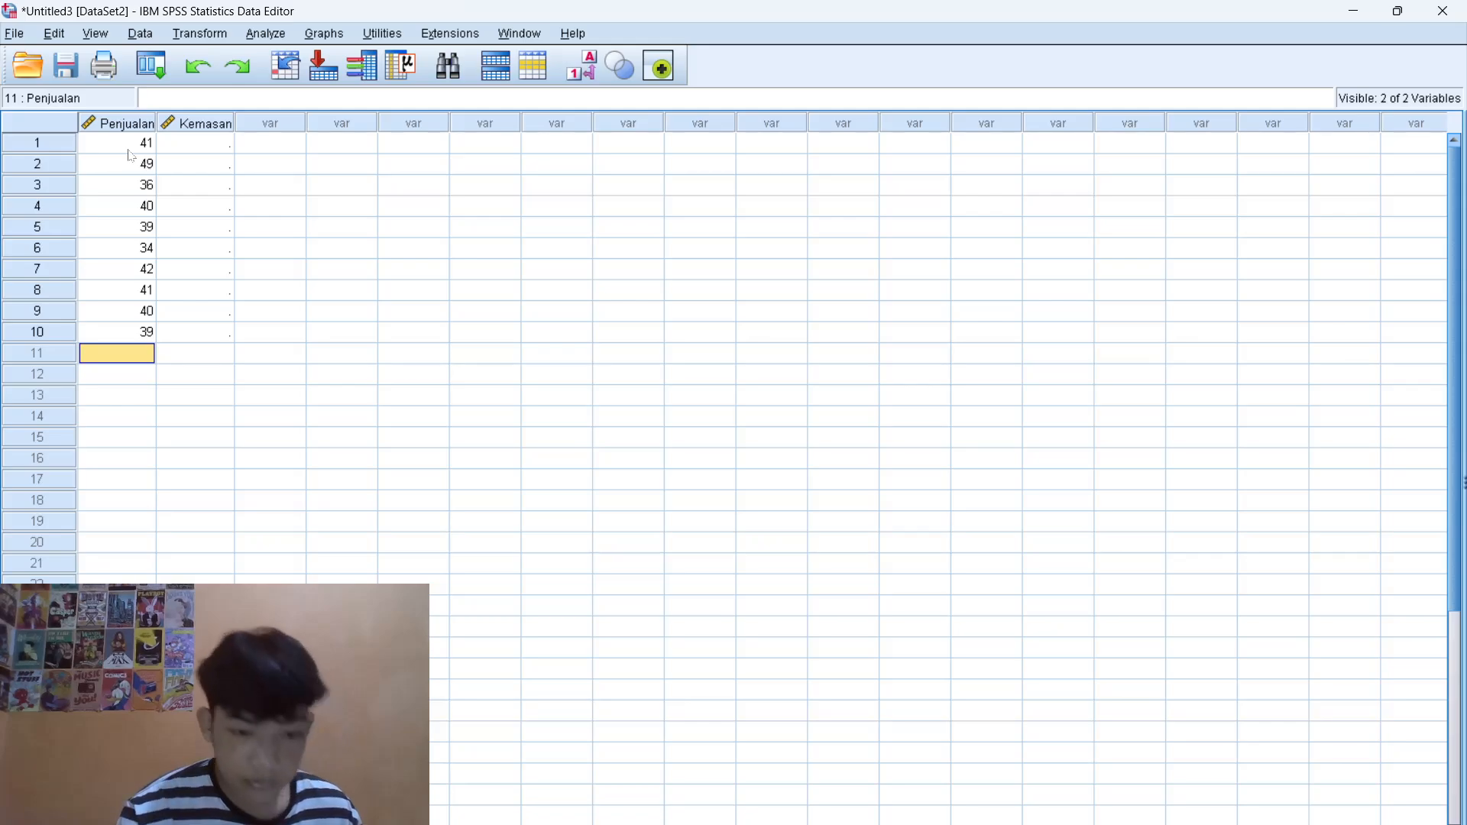
- Enter the Penjualan values 34, 42, 34, 42, 42 and 41 in rows 11 to 16
{"action": "type", "text": "34"}
{"action": "key", "text": "Return"}
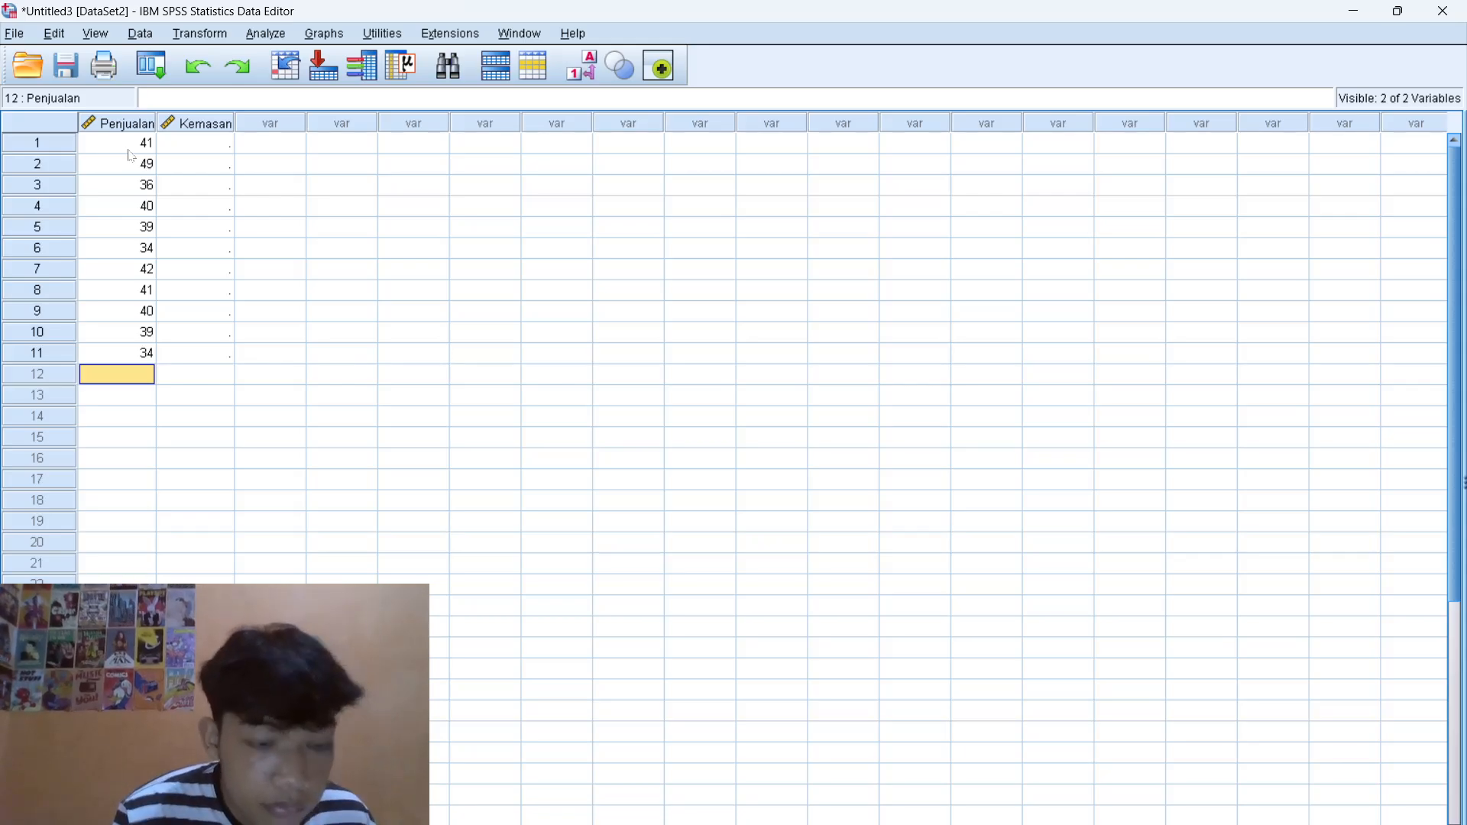
{"action": "type", "text": "42"}
{"action": "key", "text": "Return"}
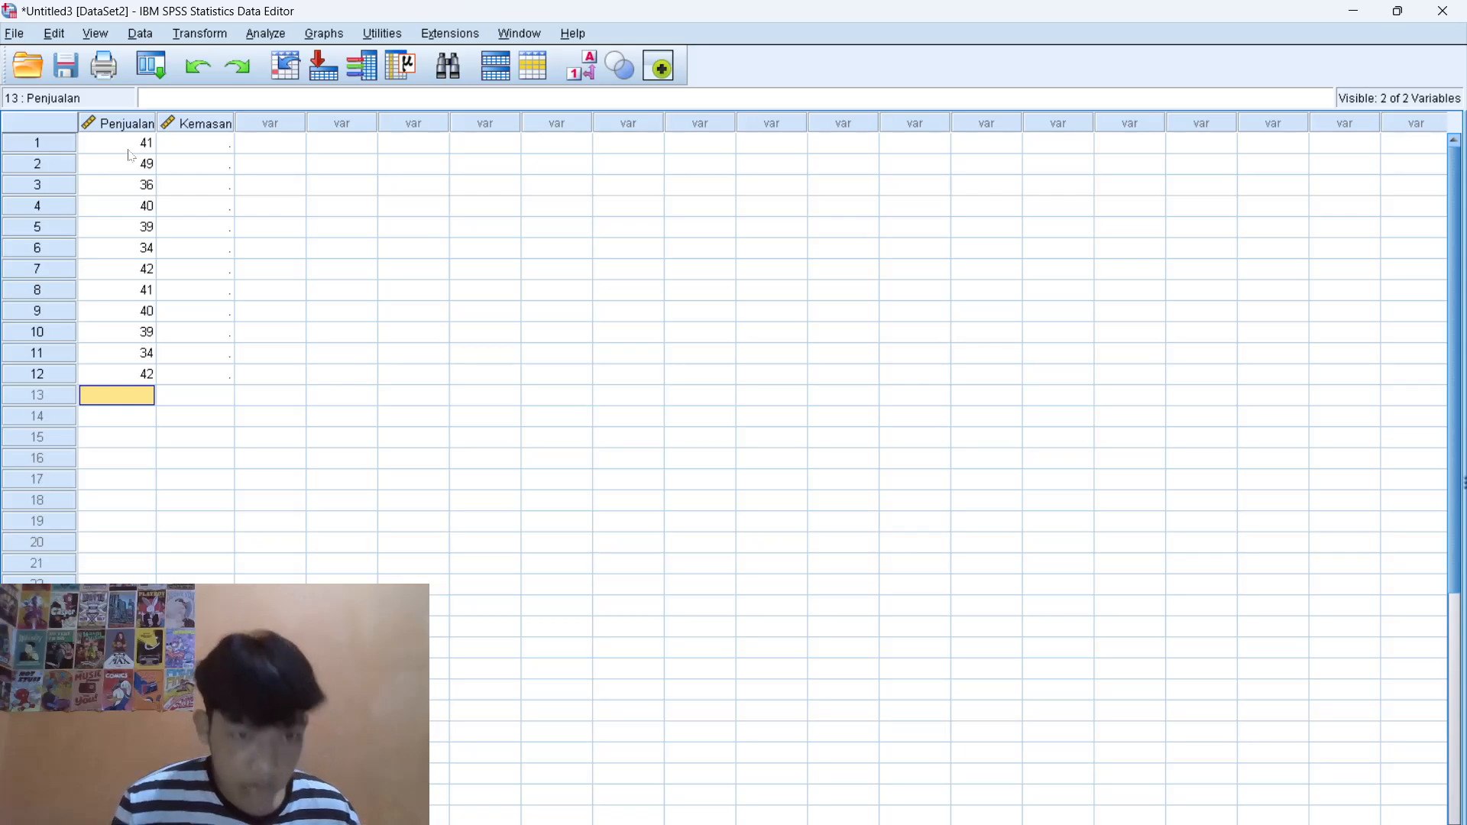
{"action": "type", "text": "34"}
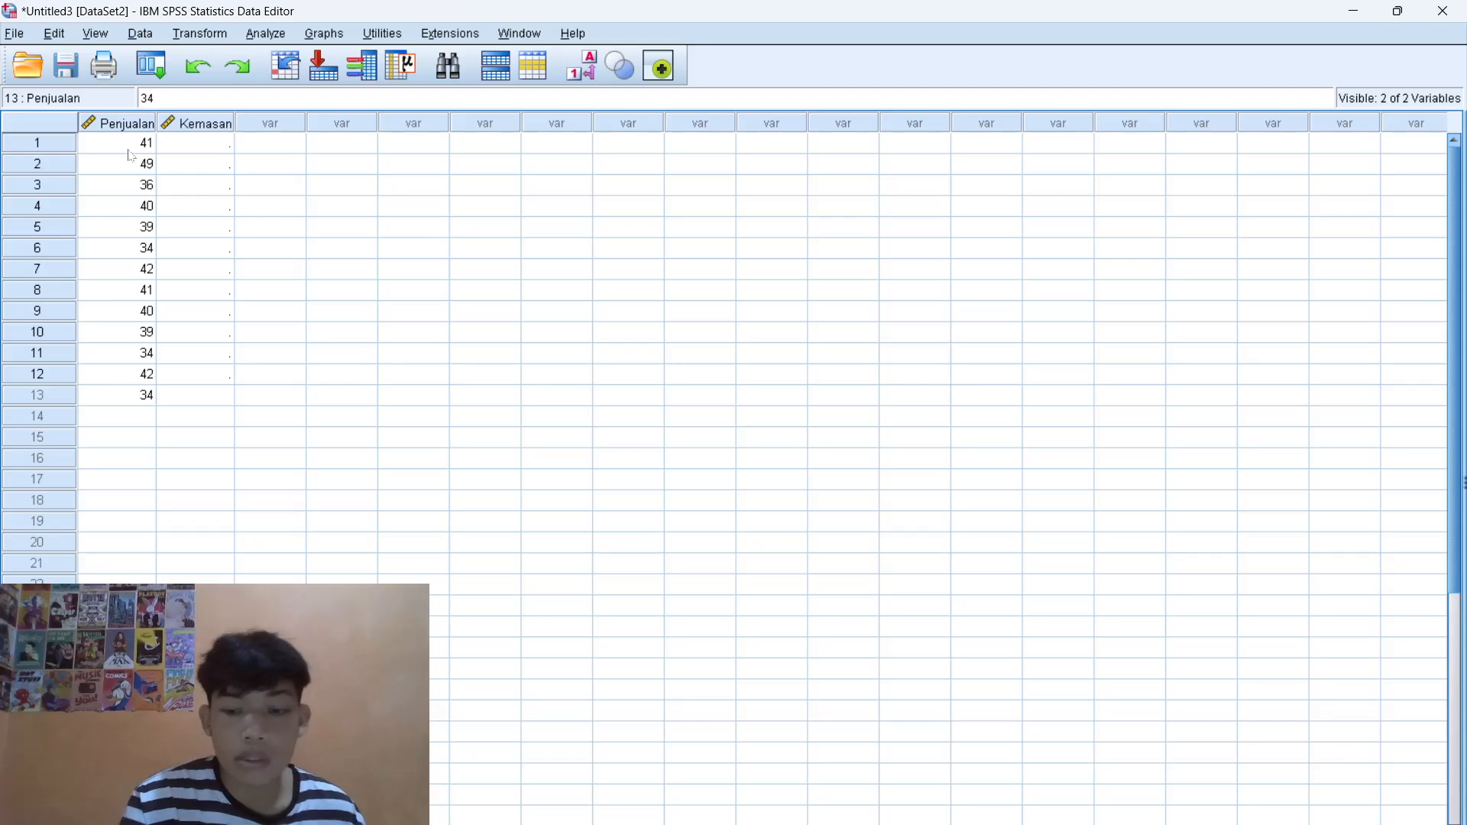
{"action": "key", "text": "Return"}
{"action": "type", "text": "42"}
{"action": "key", "text": "Return"}
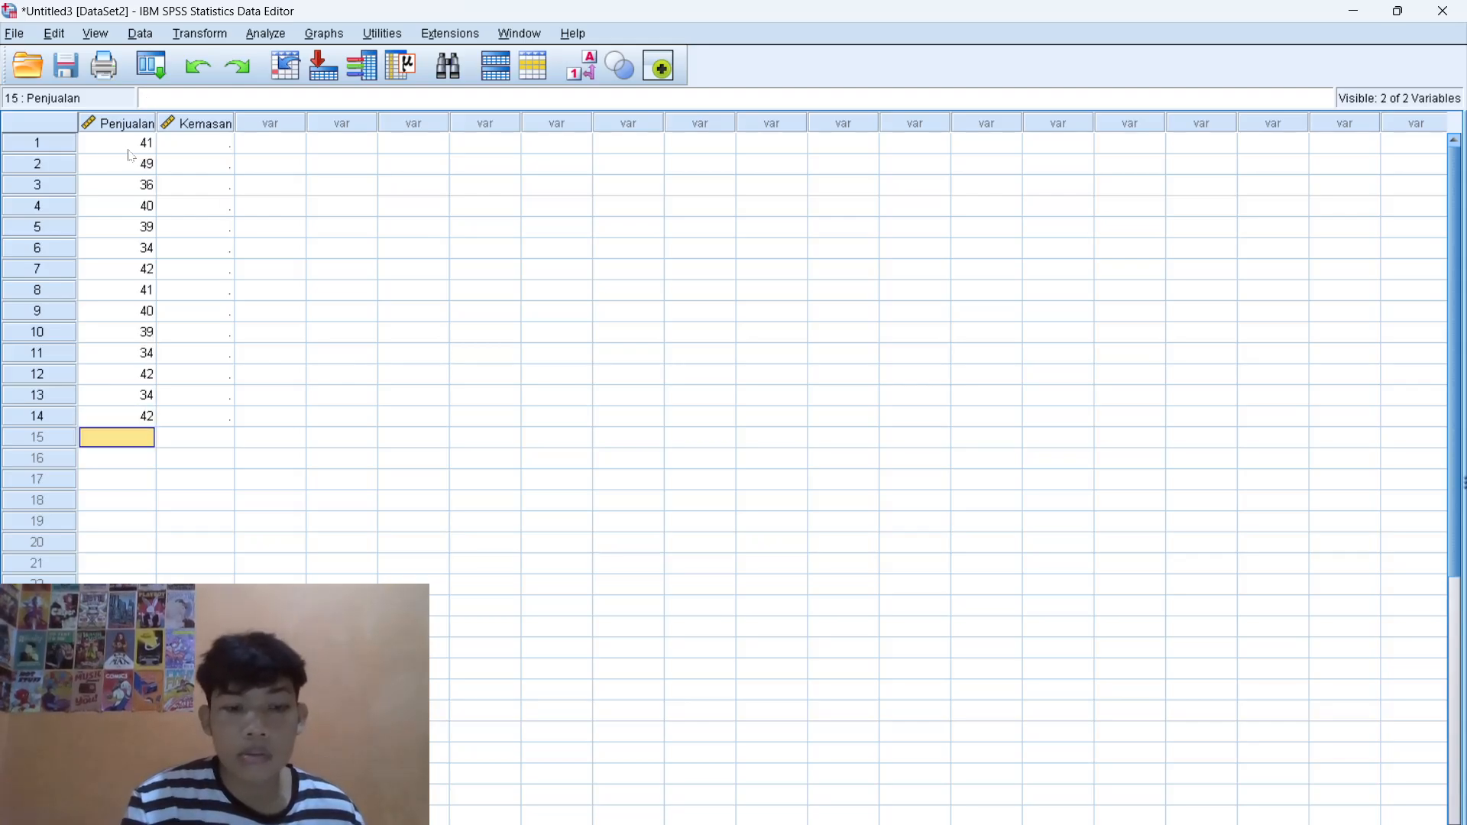
{"action": "type", "text": "42"}
{"action": "key", "text": "Return"}
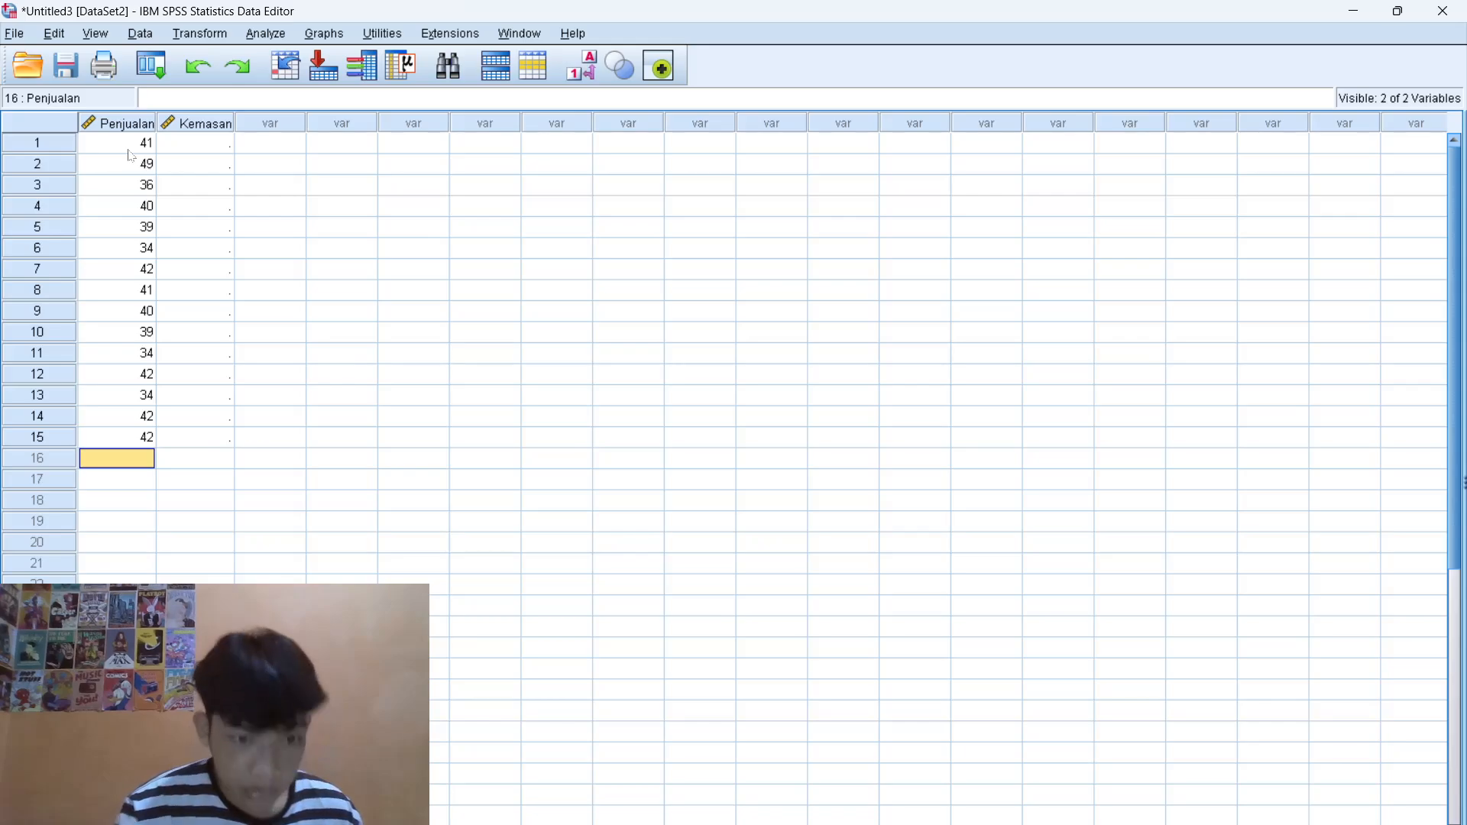
{"action": "type", "text": "41"}
{"action": "key", "text": "Return"}
- Enter the Penjualan values 44, 43, 42, 37, 33, 43 and 44 in rows 17 to 23
{"action": "type", "text": "4"}
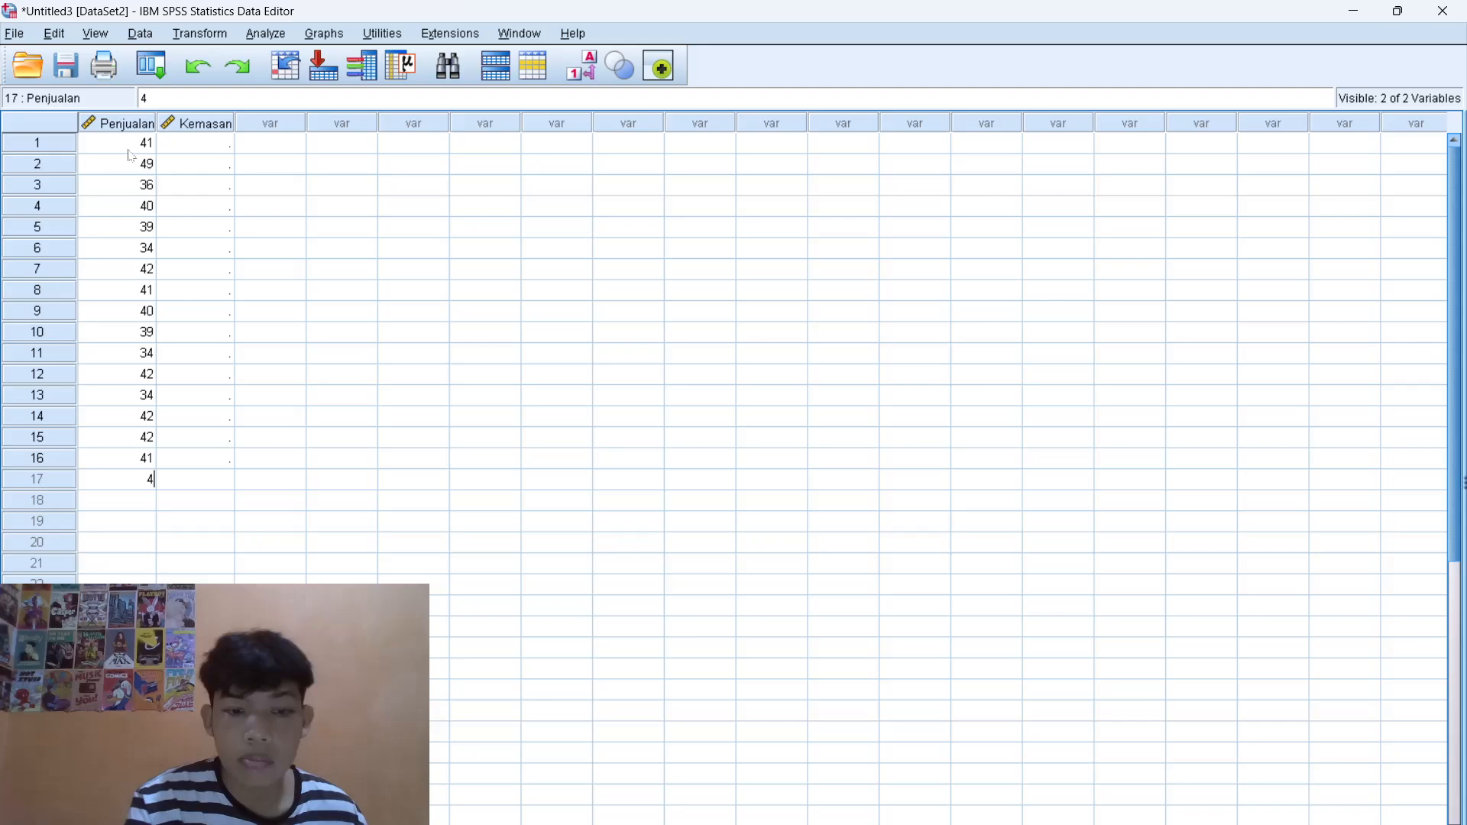
{"action": "type", "text": "4"}
{"action": "key", "text": "Return"}
{"action": "type", "text": "43"}
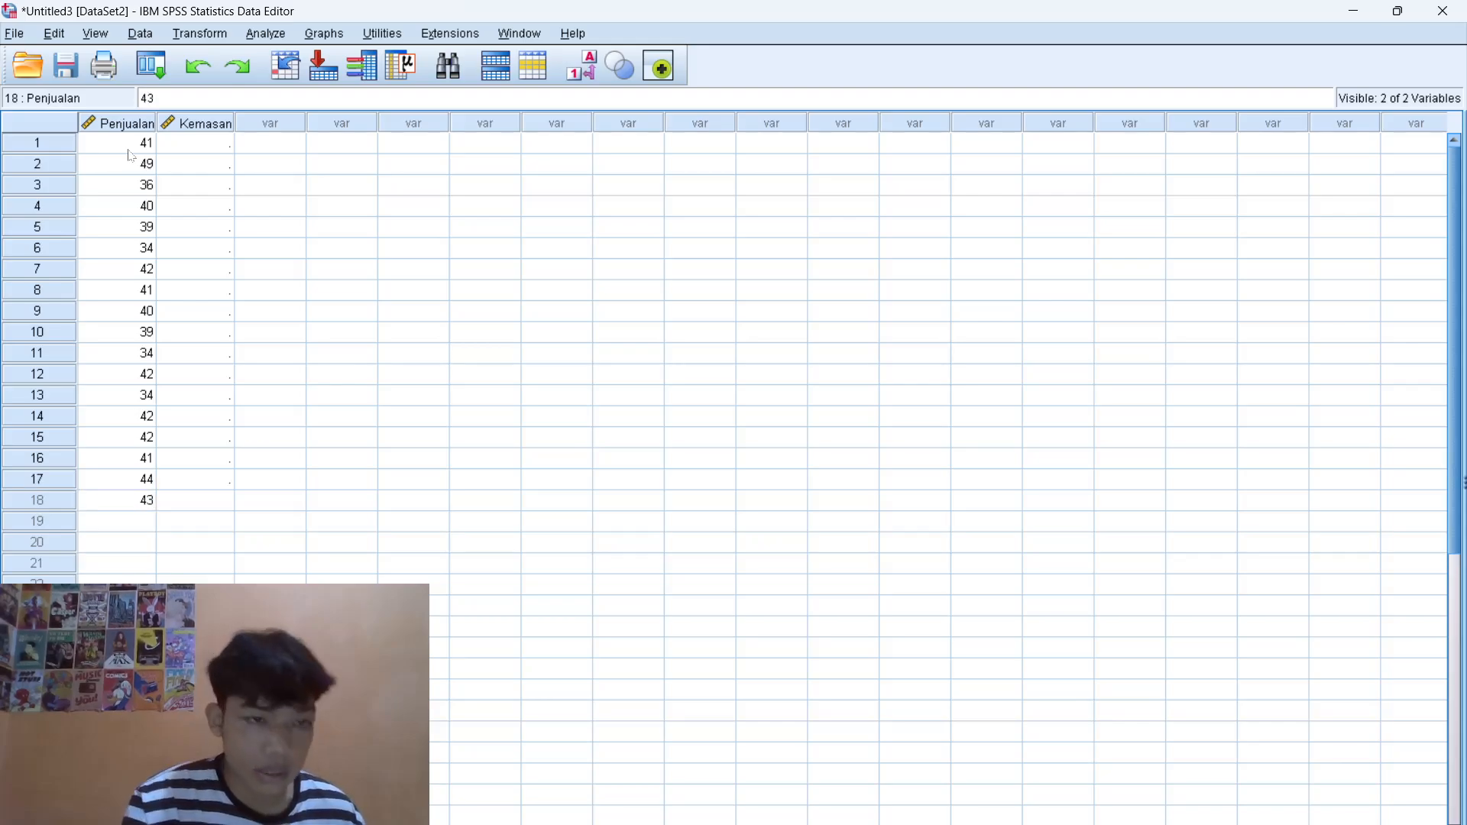
{"action": "key", "text": "Return"}
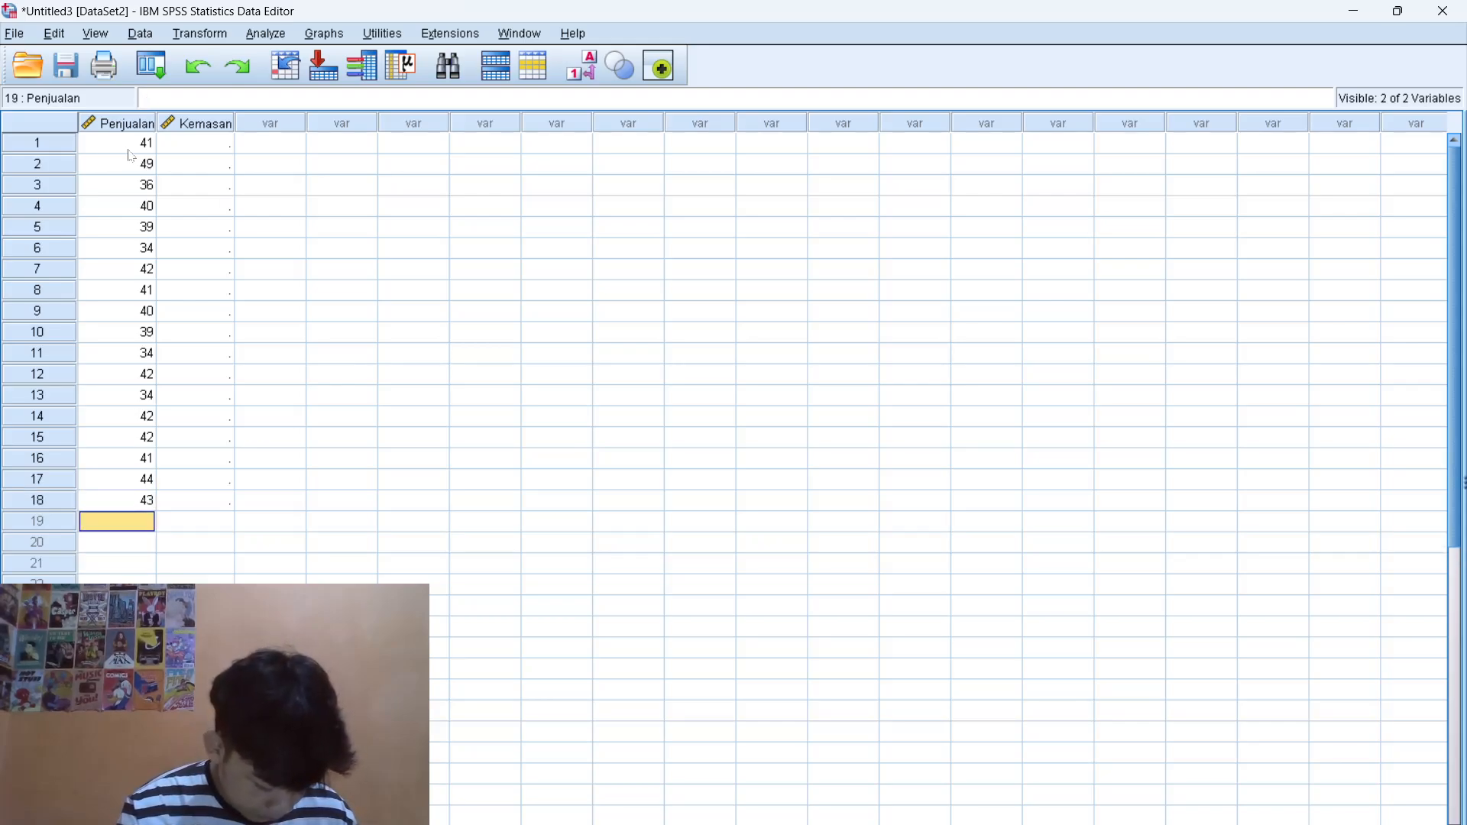
{"action": "type", "text": "42"}
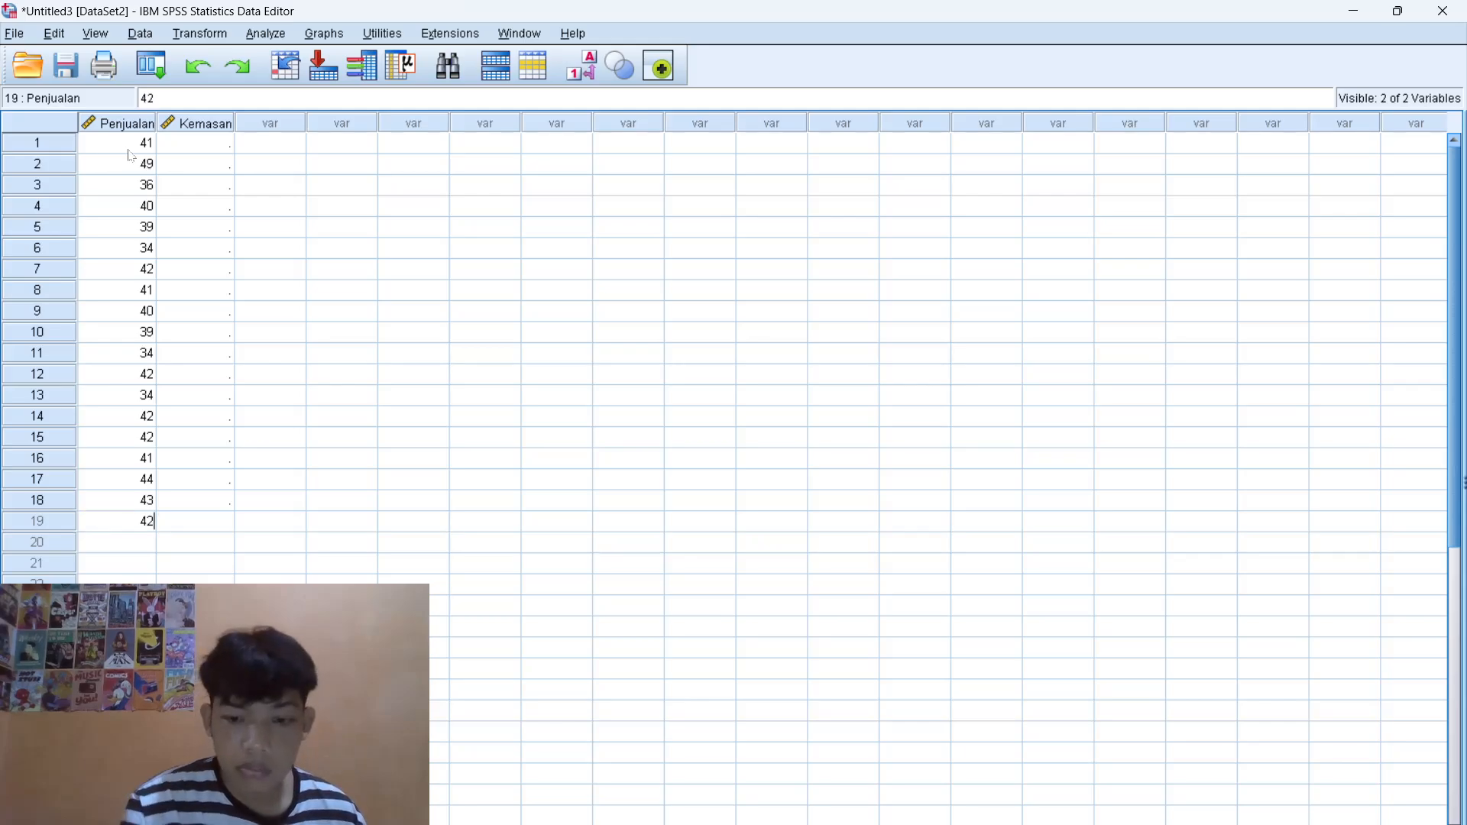
{"action": "key", "text": "Return"}
{"action": "type", "text": "37"}
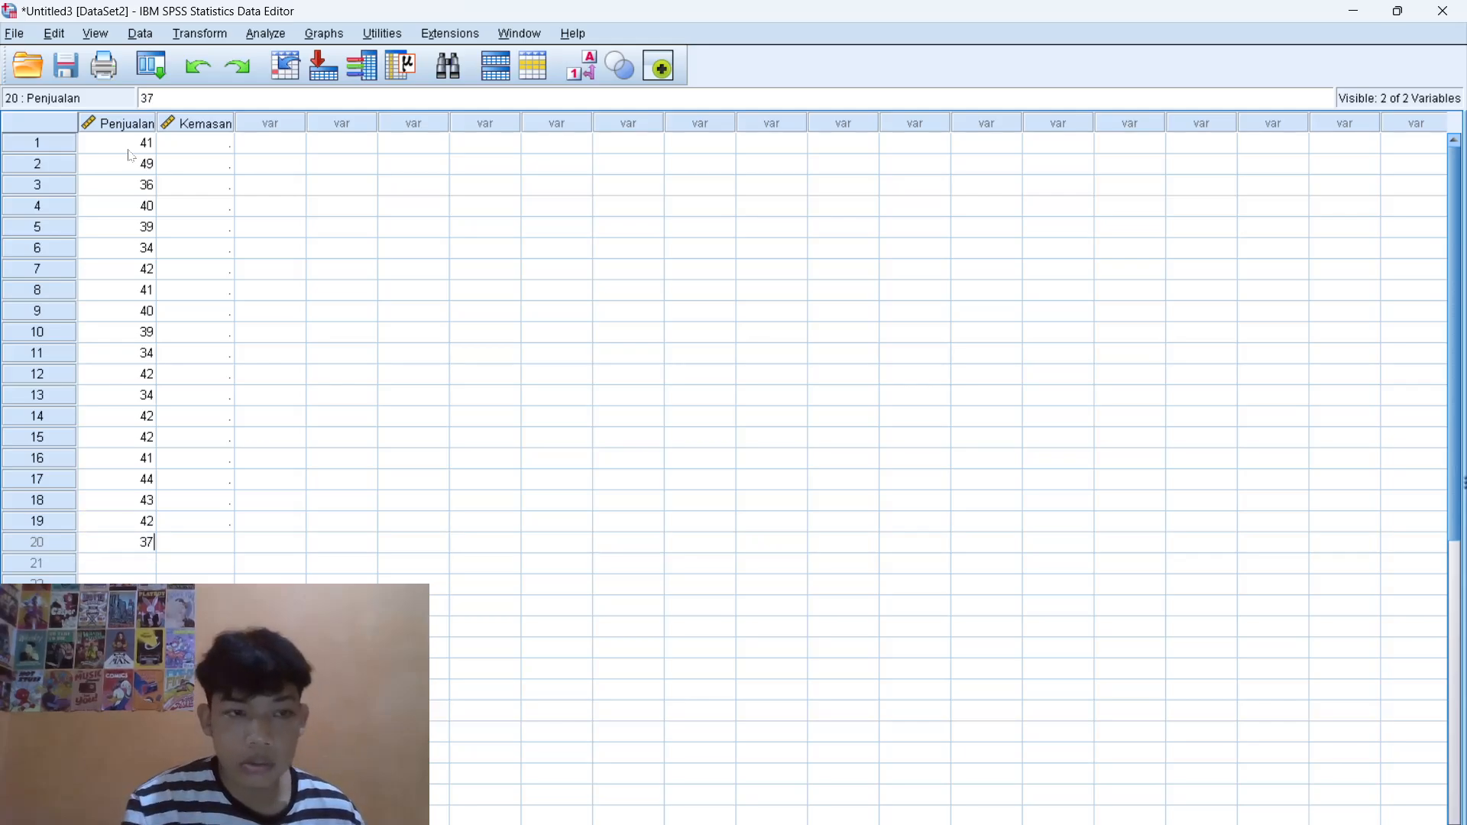
{"action": "key", "text": "Return"}
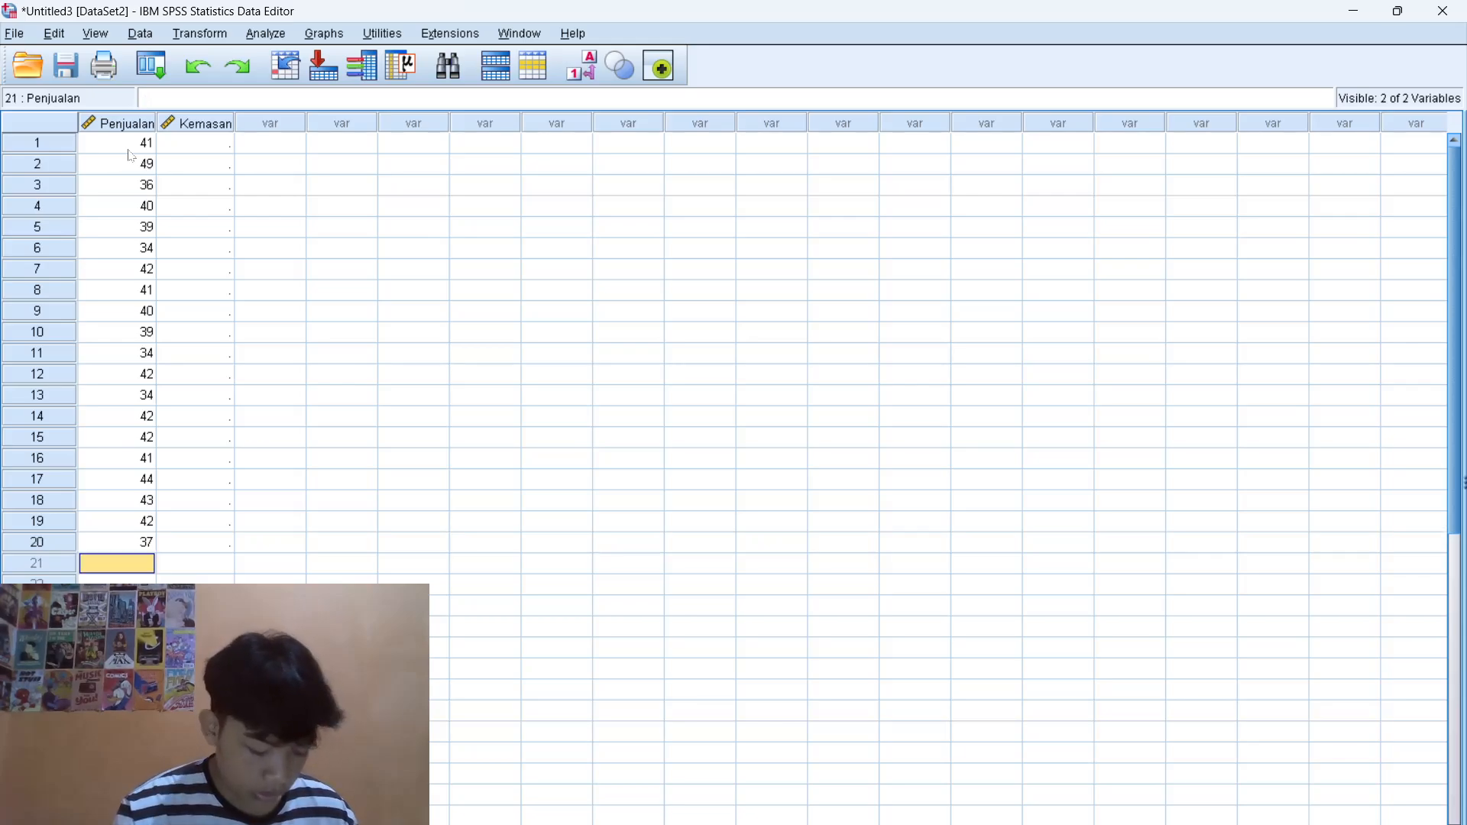
{"action": "type", "text": "33"}
{"action": "key", "text": "Return"}
{"action": "type", "text": "43"}
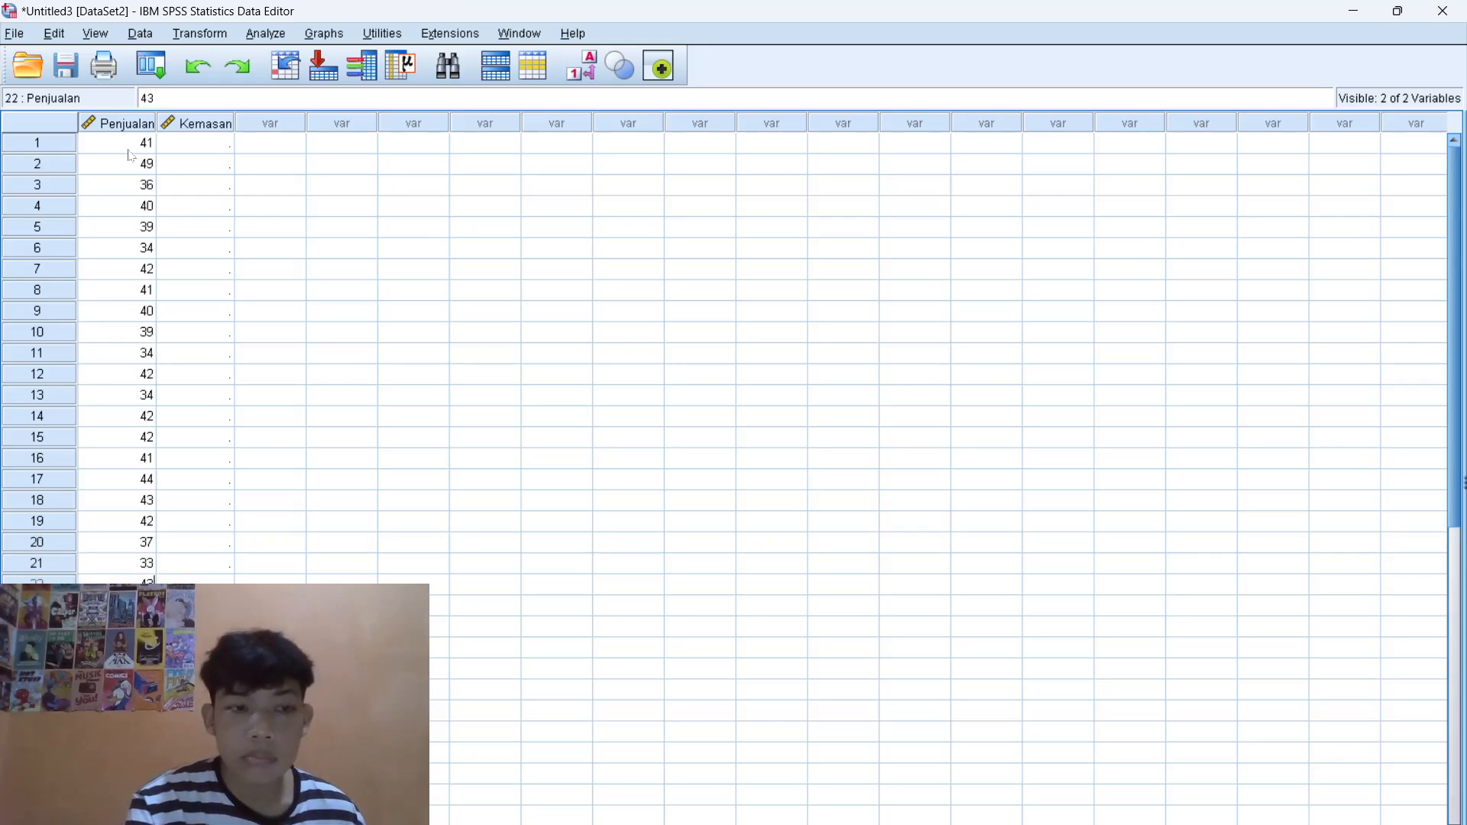
{"action": "key", "text": "Return"}
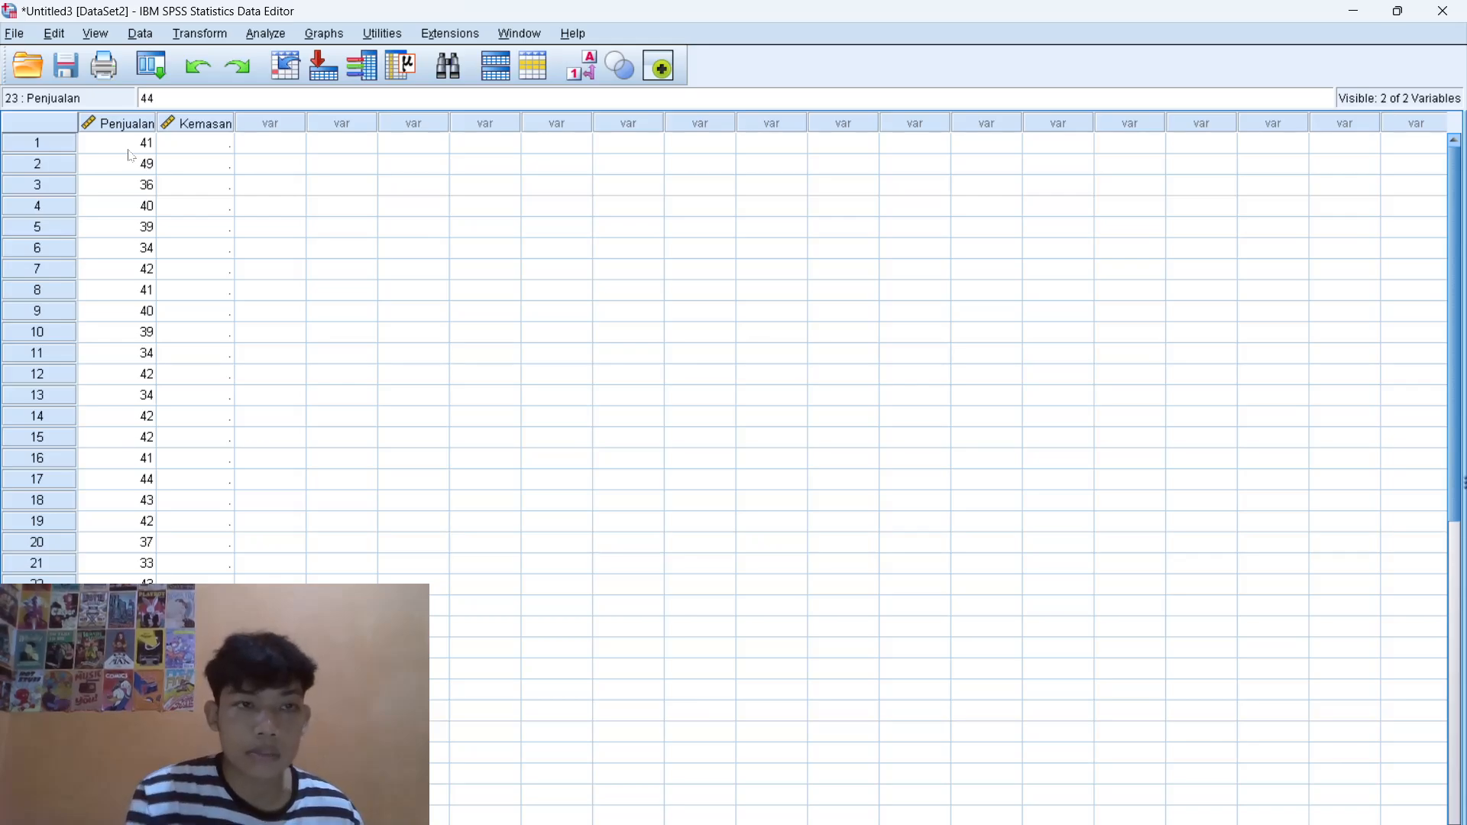
- Enter Kemasan group code 1 in rows 1 and 2
{"action": "left_click", "coordinate": [188, 145]}
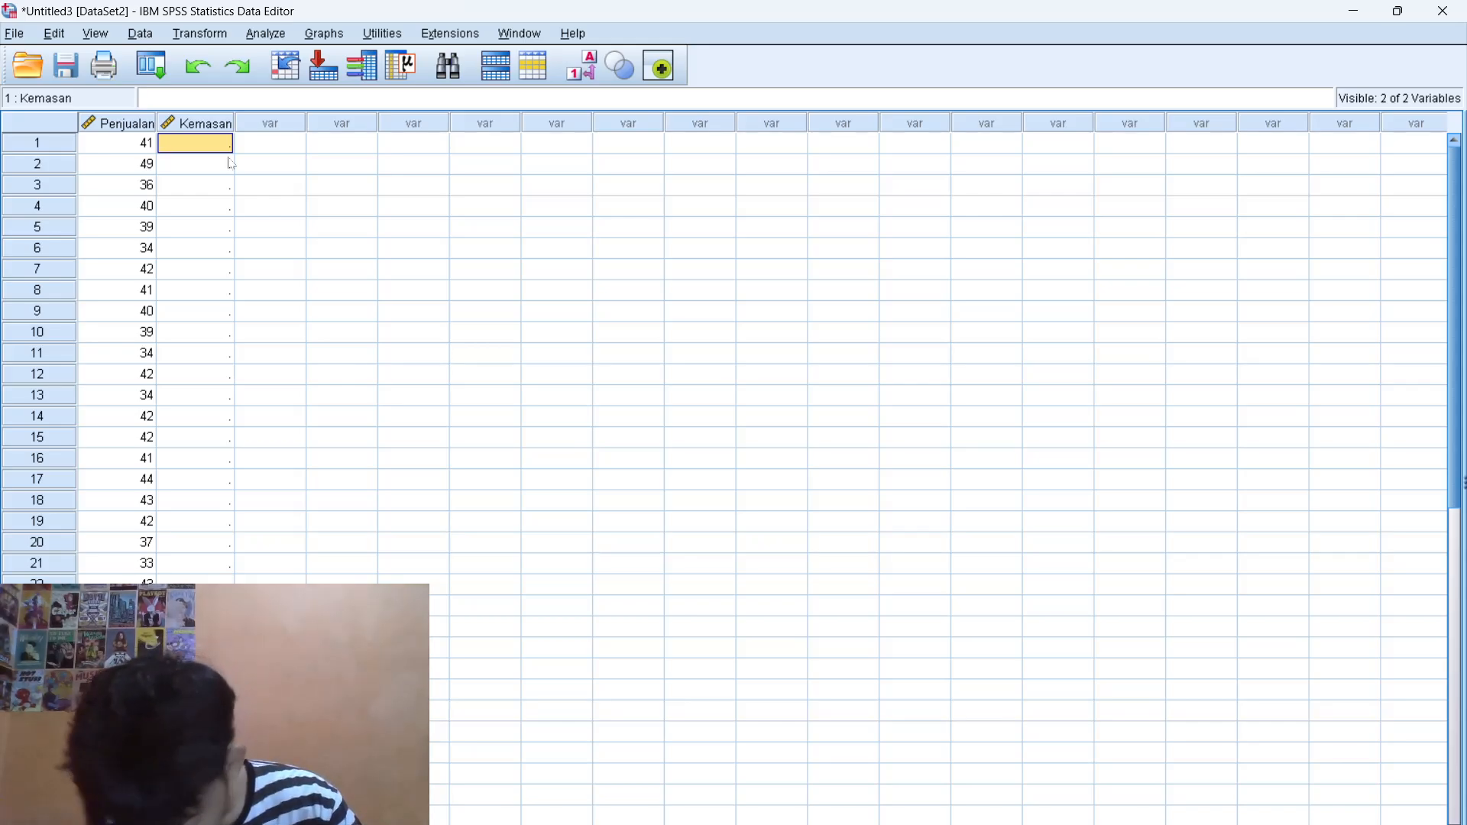
{"action": "type", "text": "1"}
{"action": "key", "text": "Return"}
{"action": "type", "text": "1"}
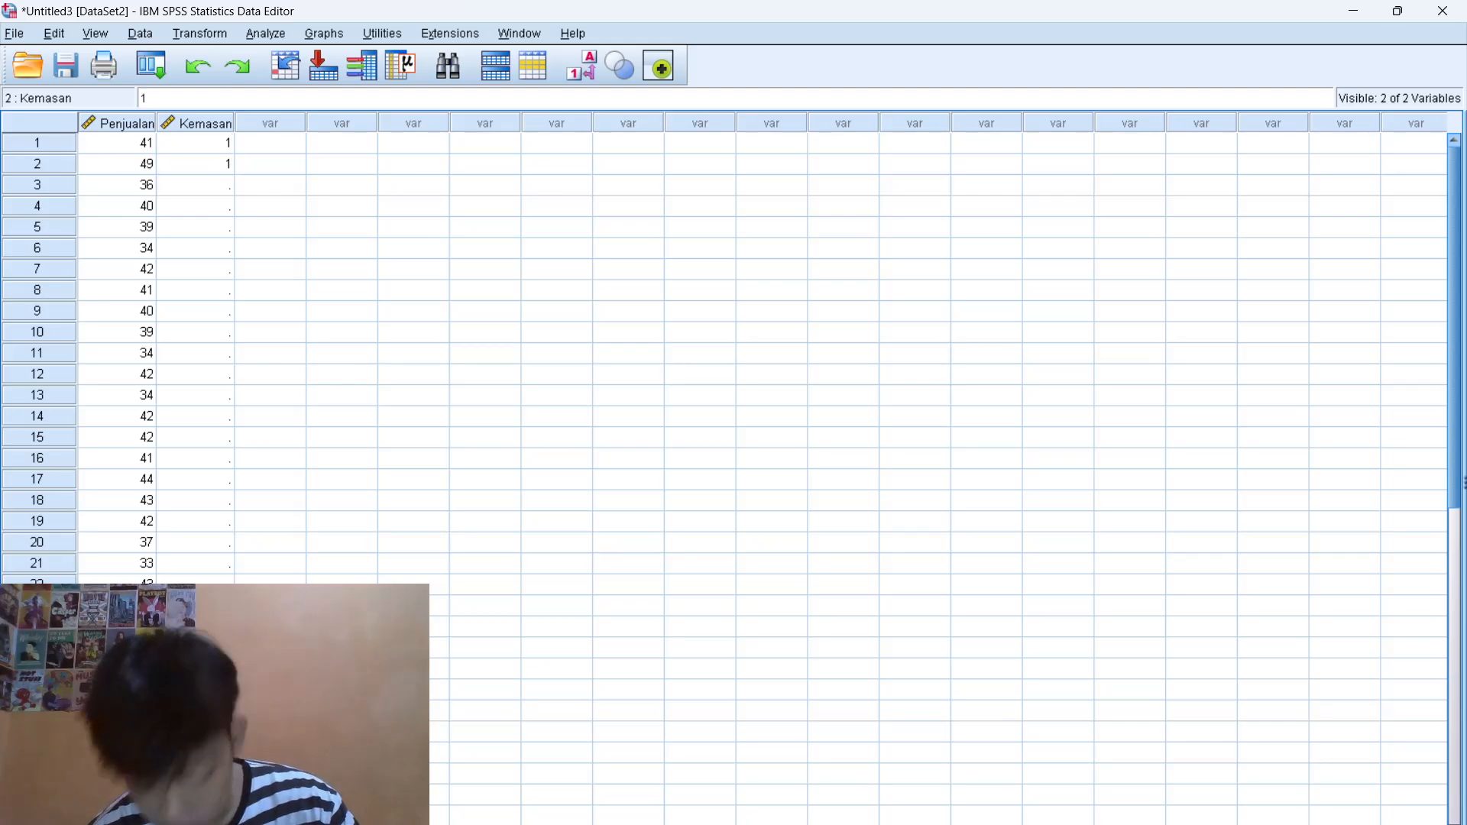
{"action": "key", "text": "Return"}
- Enter Kemasan group code 2 in rows 3 to 7
{"action": "type", "text": "2"}
{"action": "key", "text": "Return"}
{"action": "type", "text": "2"}
{"action": "key", "text": "Return"}
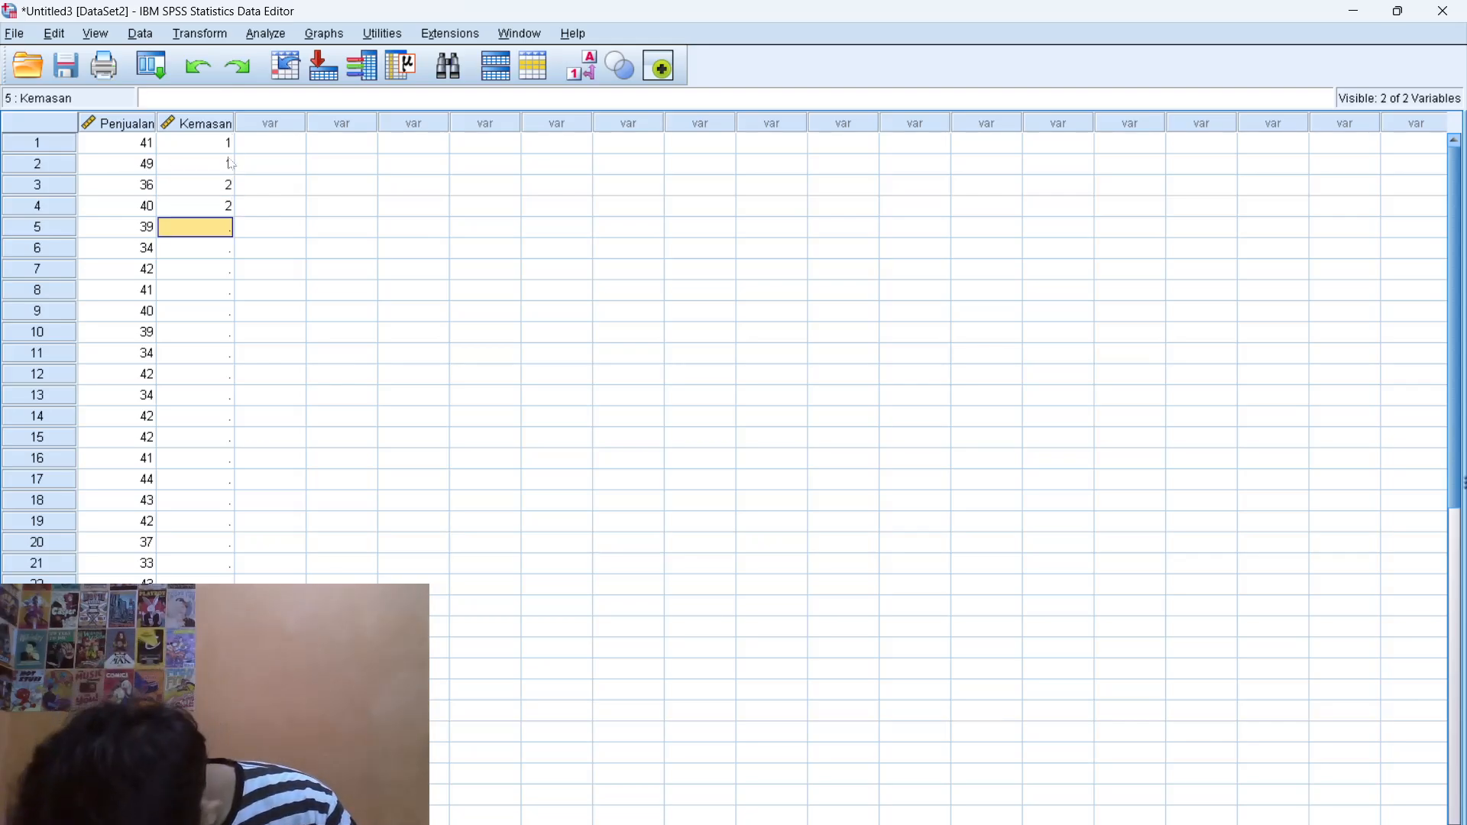
{"action": "type", "text": "2"}
{"action": "key", "text": "Return"}
{"action": "type", "text": "2"}
{"action": "key", "text": "Return"}
{"action": "type", "text": "2"}
{"action": "key", "text": "Return"}
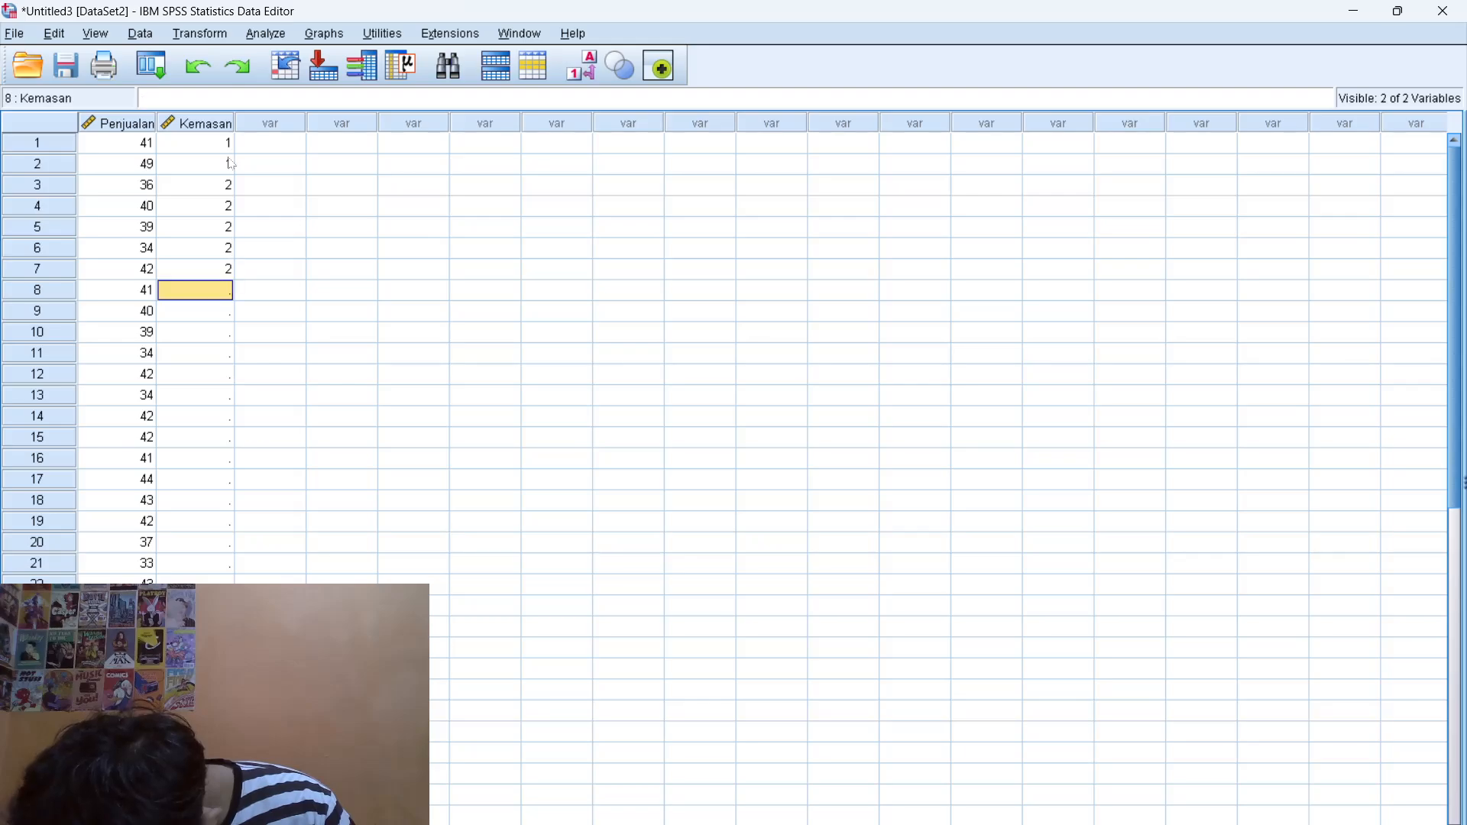
- Enter Kemasan group code 2 in rows 8 to 13
{"action": "type", "text": "2"}
{"action": "key", "text": "Return"}
{"action": "type", "text": "2"}
{"action": "key", "text": "Return"}
{"action": "type", "text": "2"}
{"action": "key", "text": "Return"}
{"action": "type", "text": "2"}
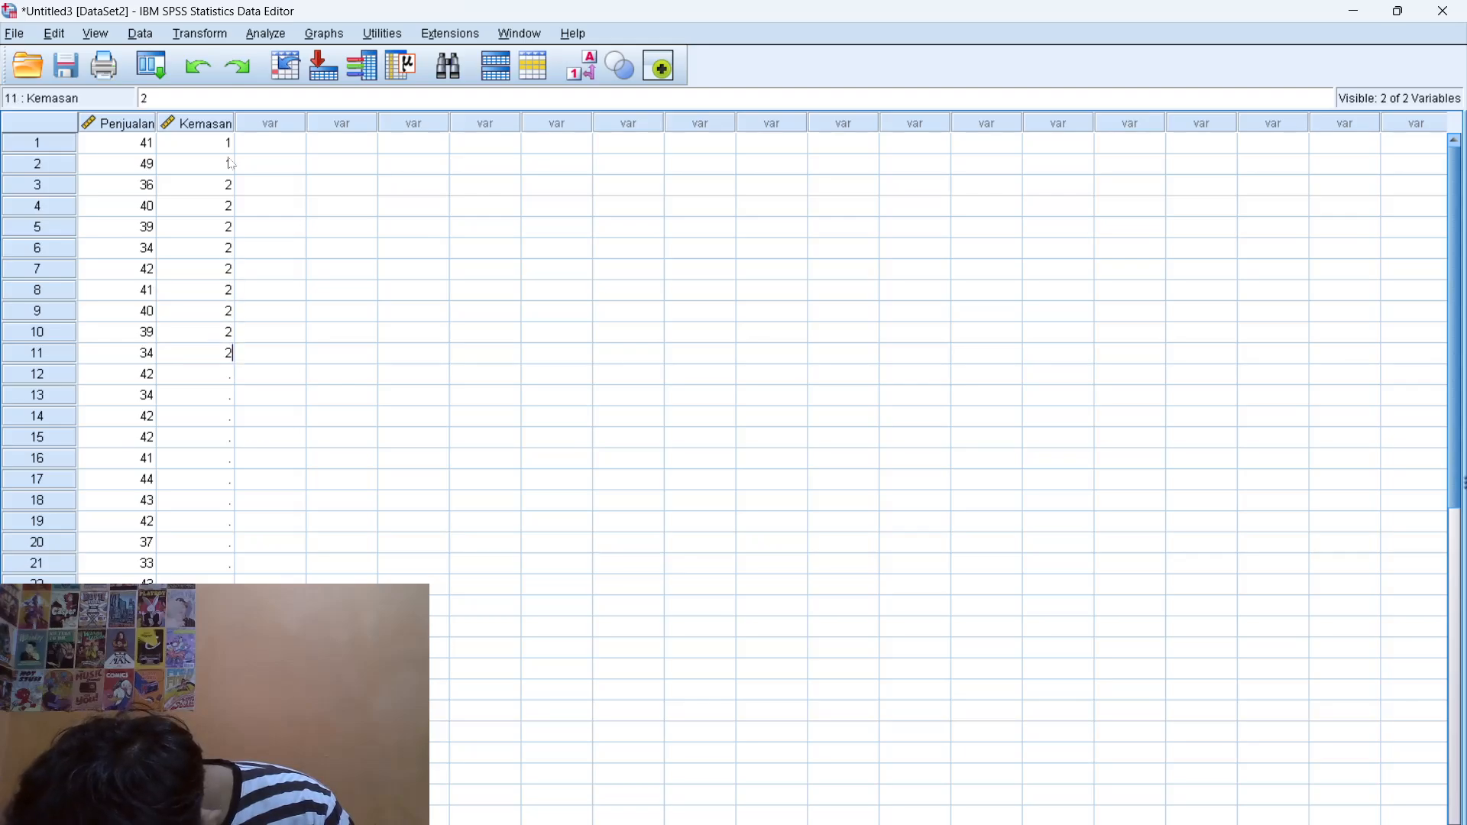
{"action": "key", "text": "Return"}
{"action": "type", "text": "2"}
{"action": "key", "text": "Return"}
{"action": "type", "text": "2"}
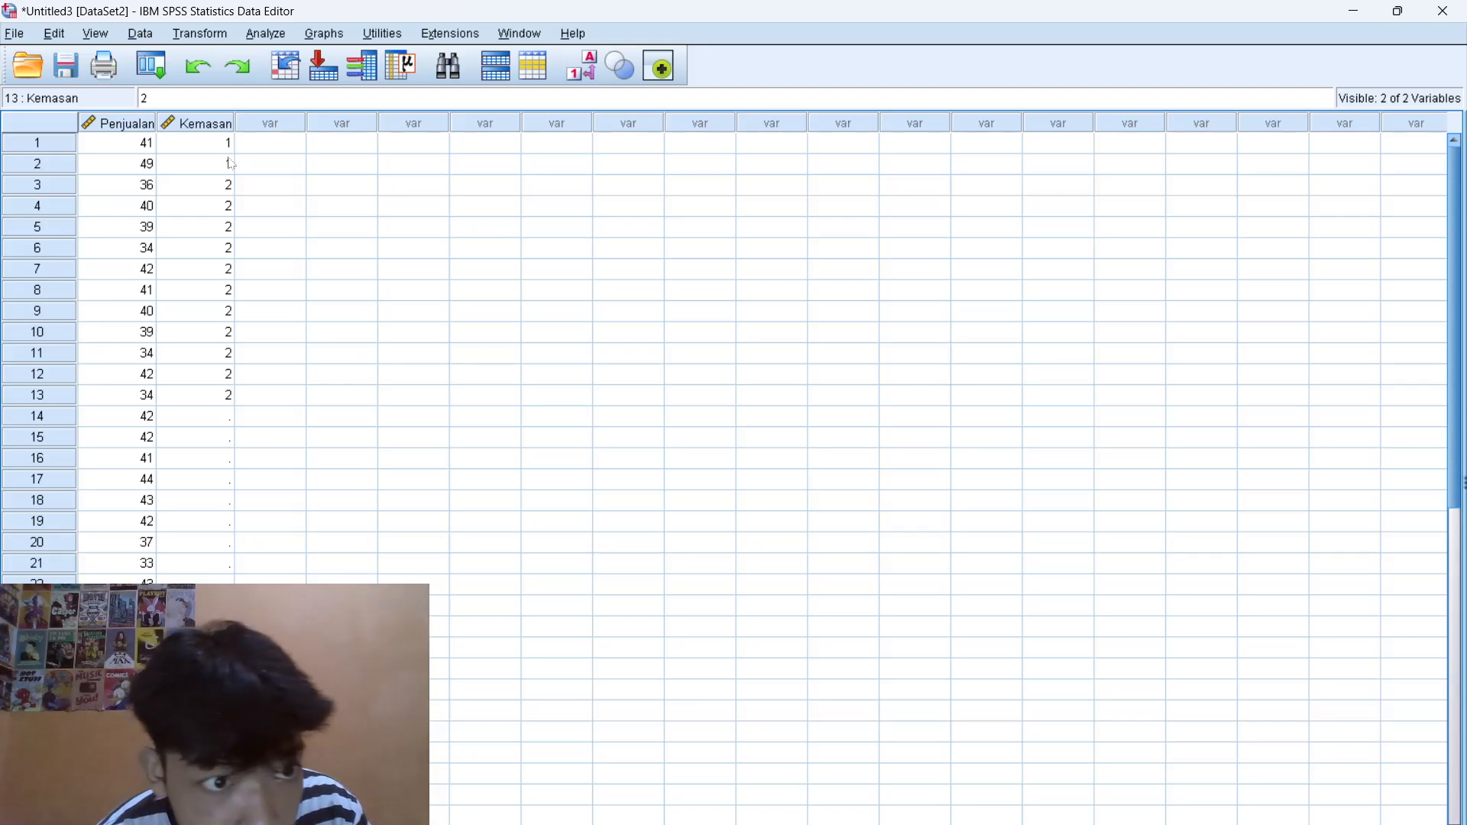
{"action": "key", "text": "Return"}
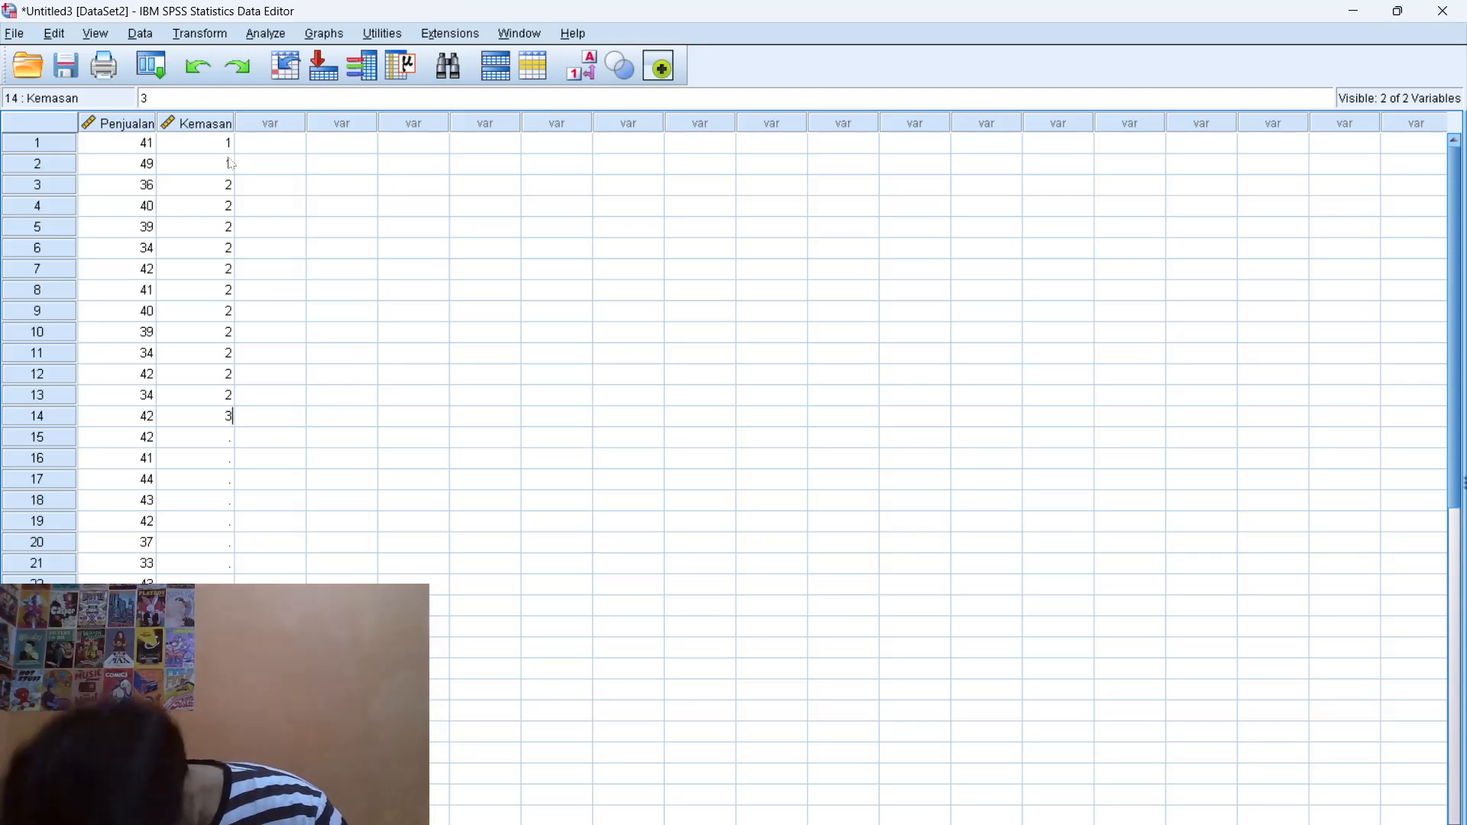
- Enter Kemasan group code 3 in rows 14 to 22 and code 4 in row 23
{"action": "key", "text": "Return"}
{"action": "type", "text": "3"}
{"action": "key", "text": "Return"}
{"action": "type", "text": "3 3 3 3 3 3 3"}
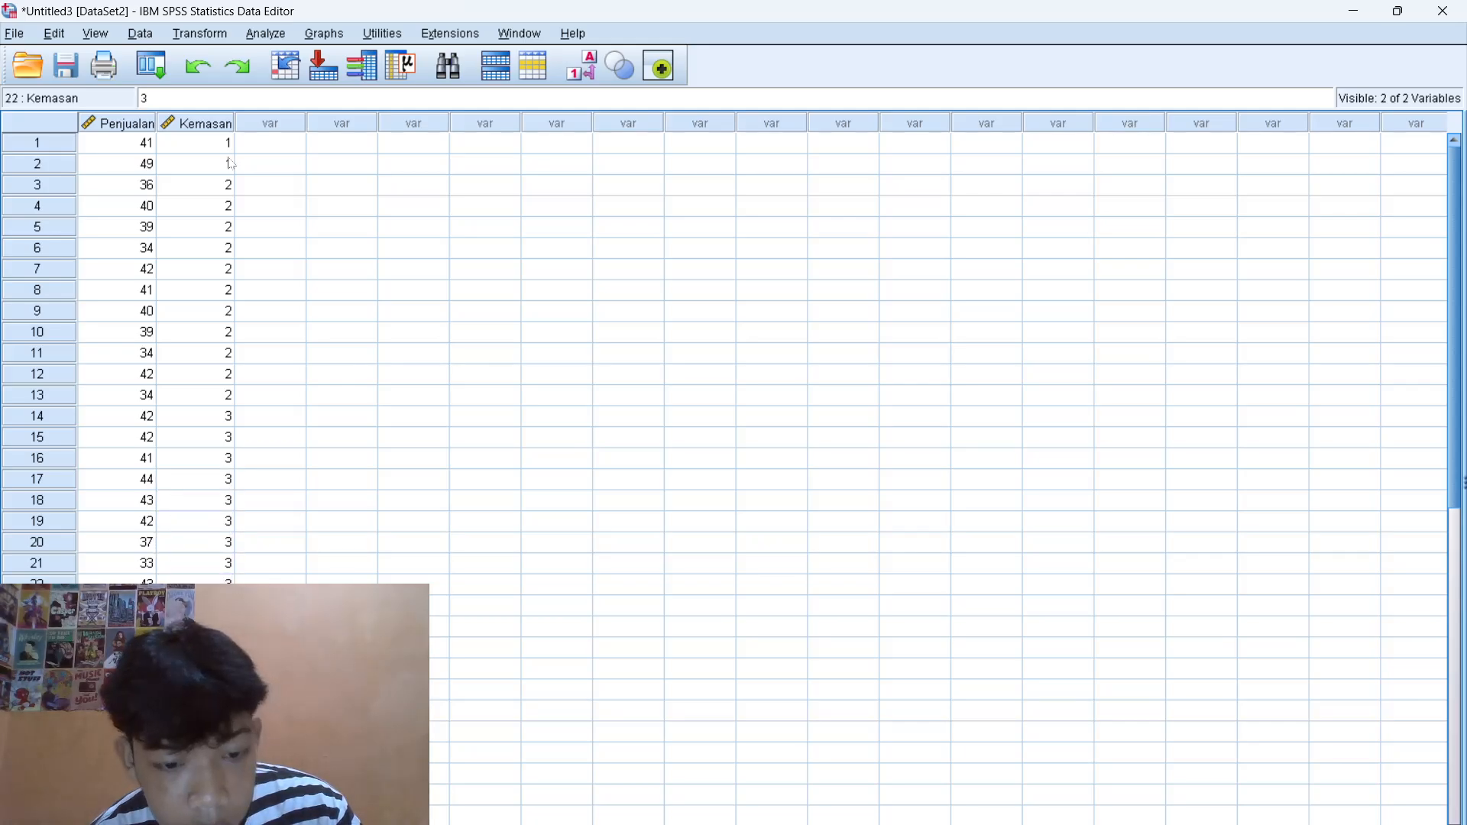
{"action": "key", "text": "Return"}
{"action": "type", "text": "4"}
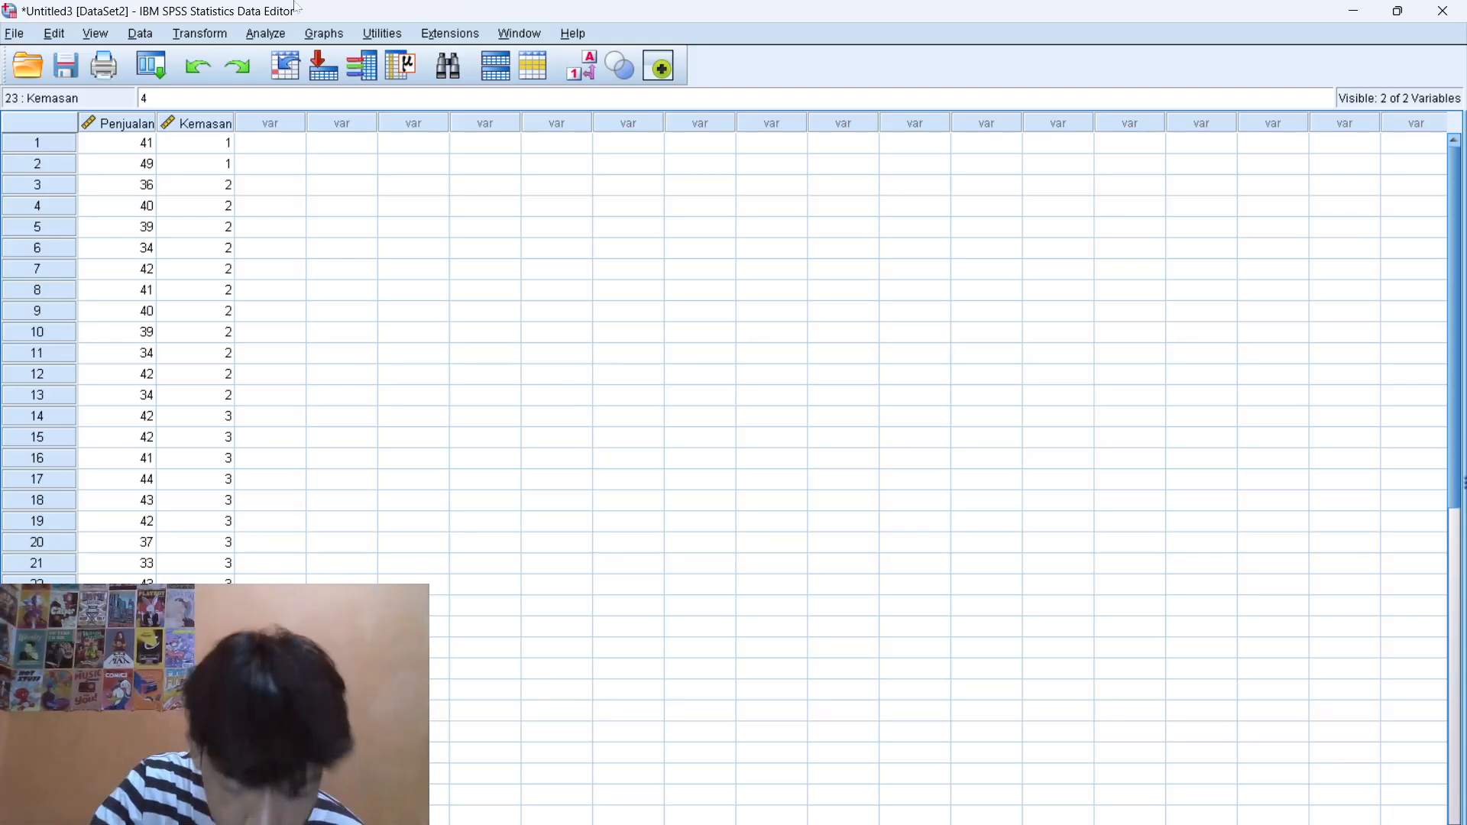
- Set up a One-Way ANOVA with Penjualan as the dependent variable and Kemasan as the factor
{"action": "left_click", "coordinate": [279, 33]}
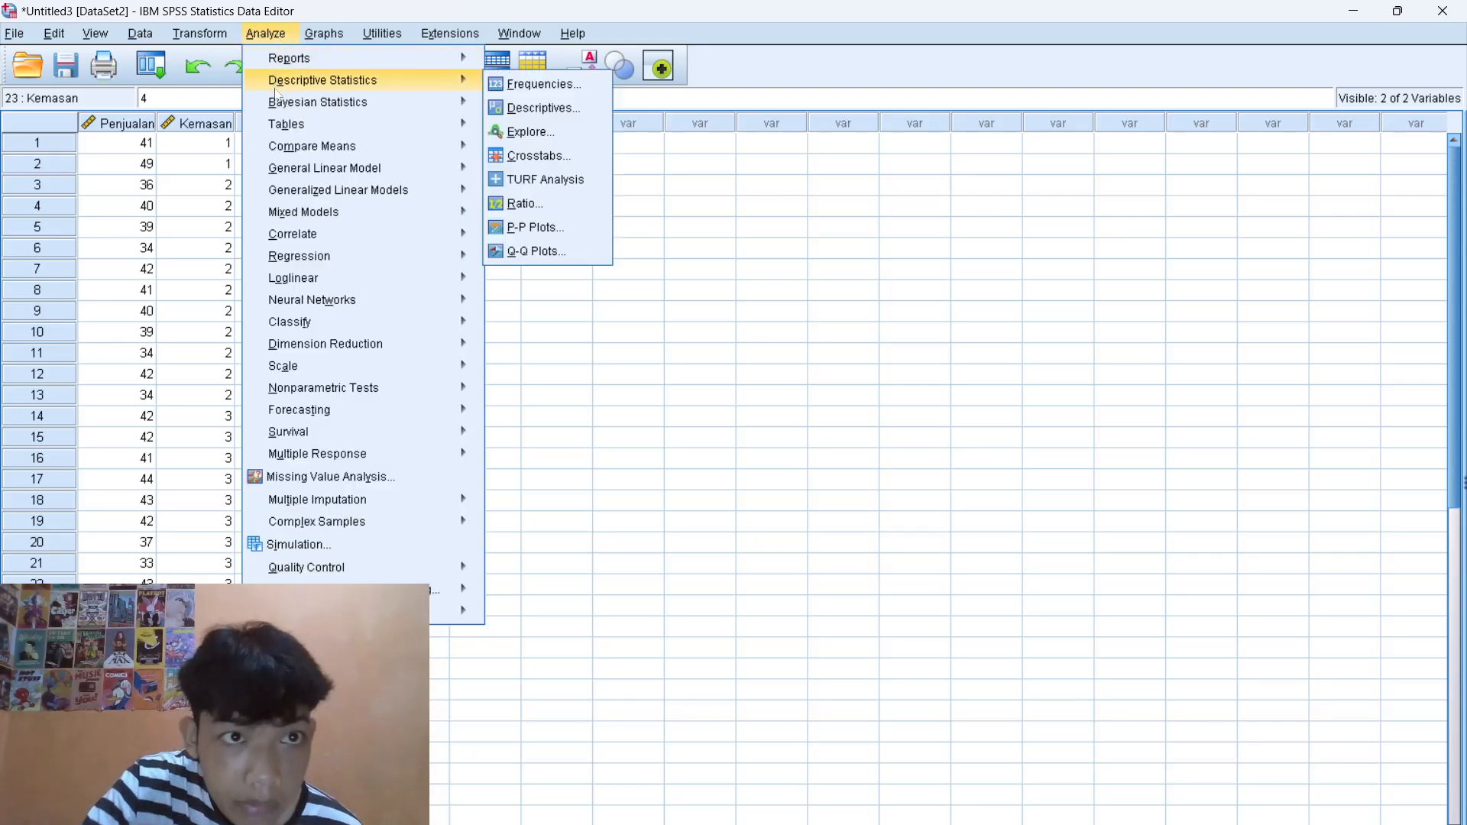
{"action": "mouse_move", "coordinate": [304, 153]}
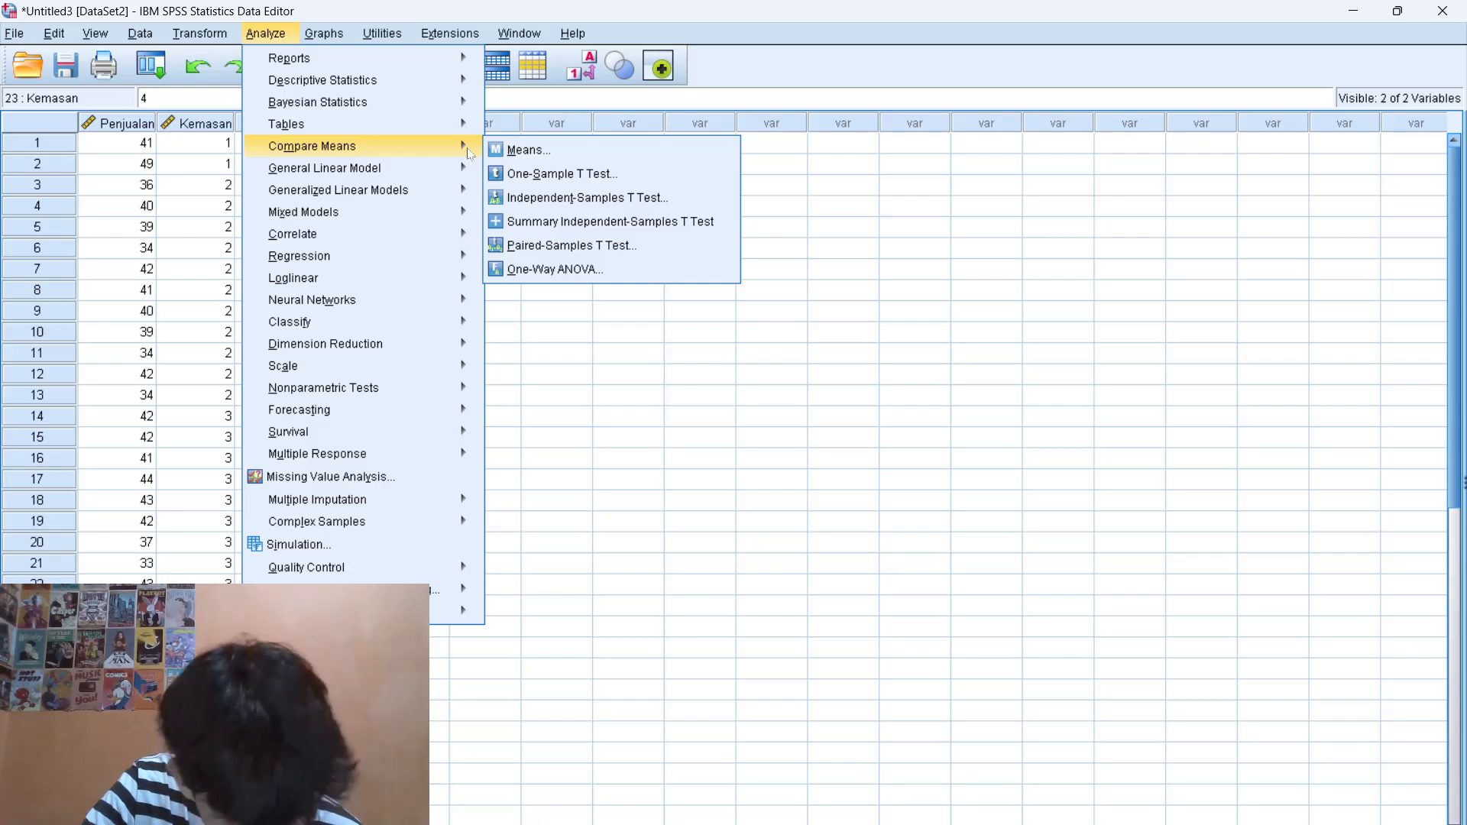
{"action": "left_click", "coordinate": [558, 267]}
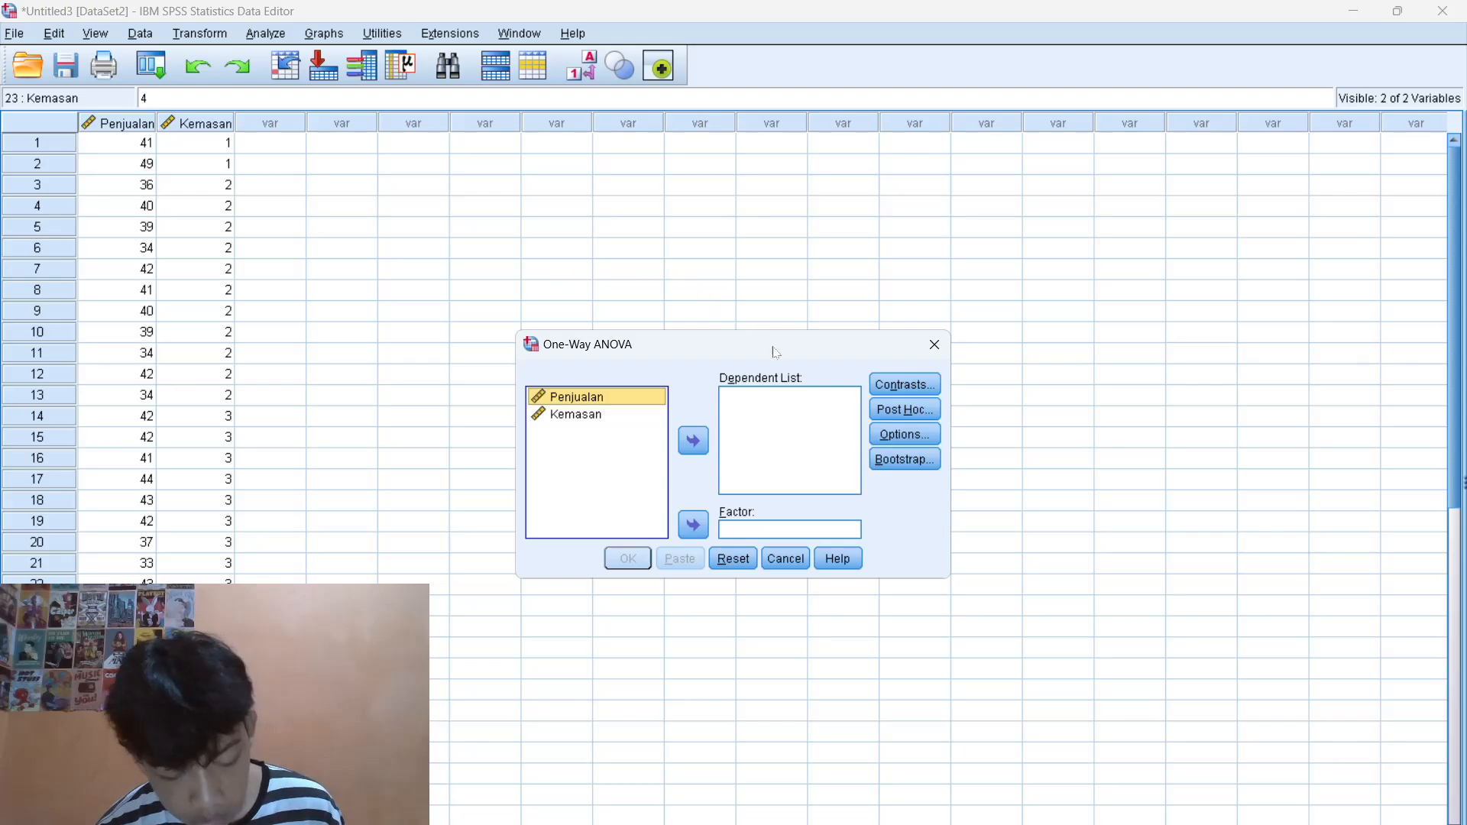
{"action": "left_click", "coordinate": [692, 442]}
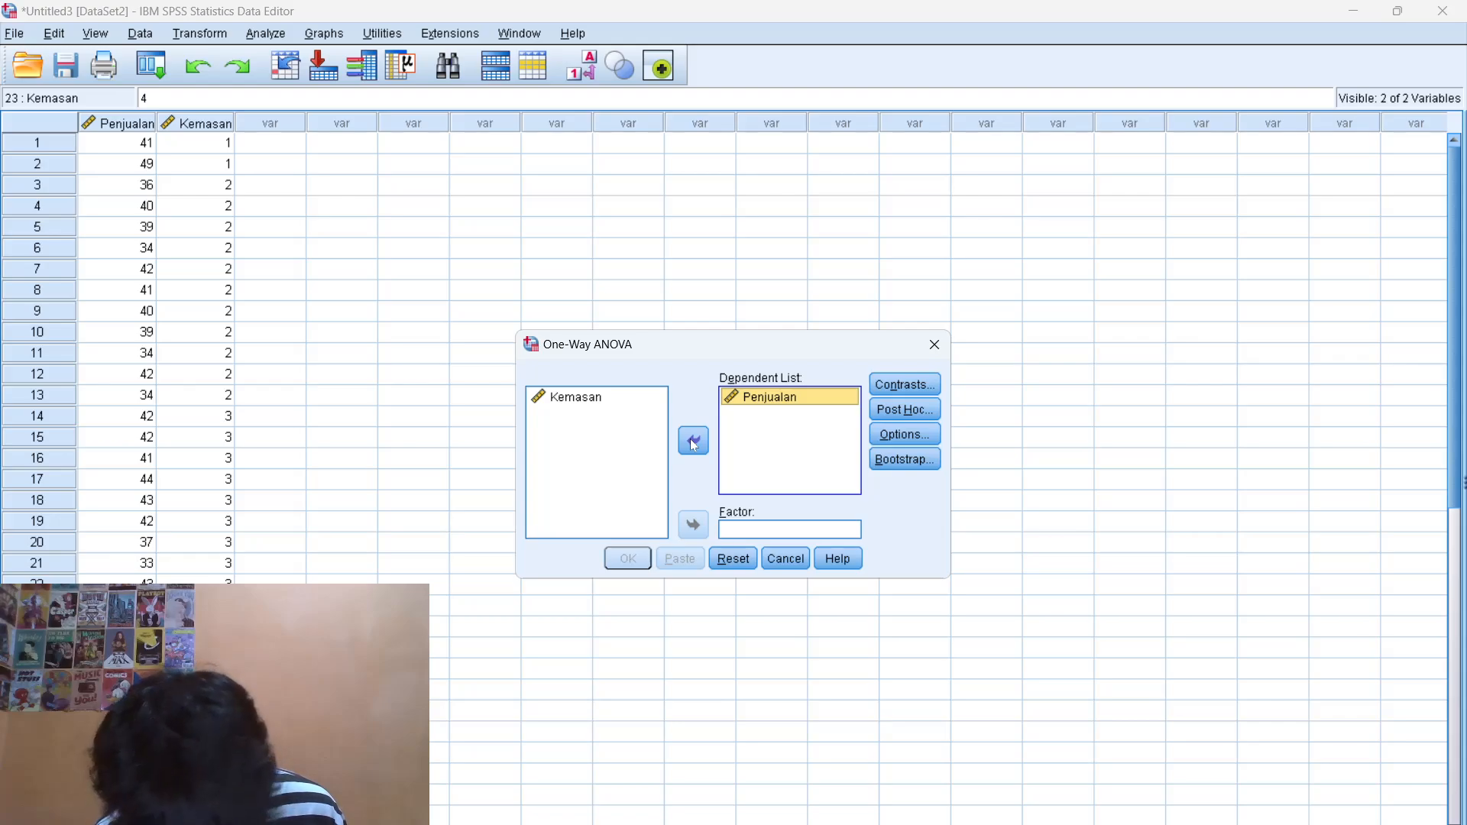
{"action": "left_click", "coordinate": [634, 402]}
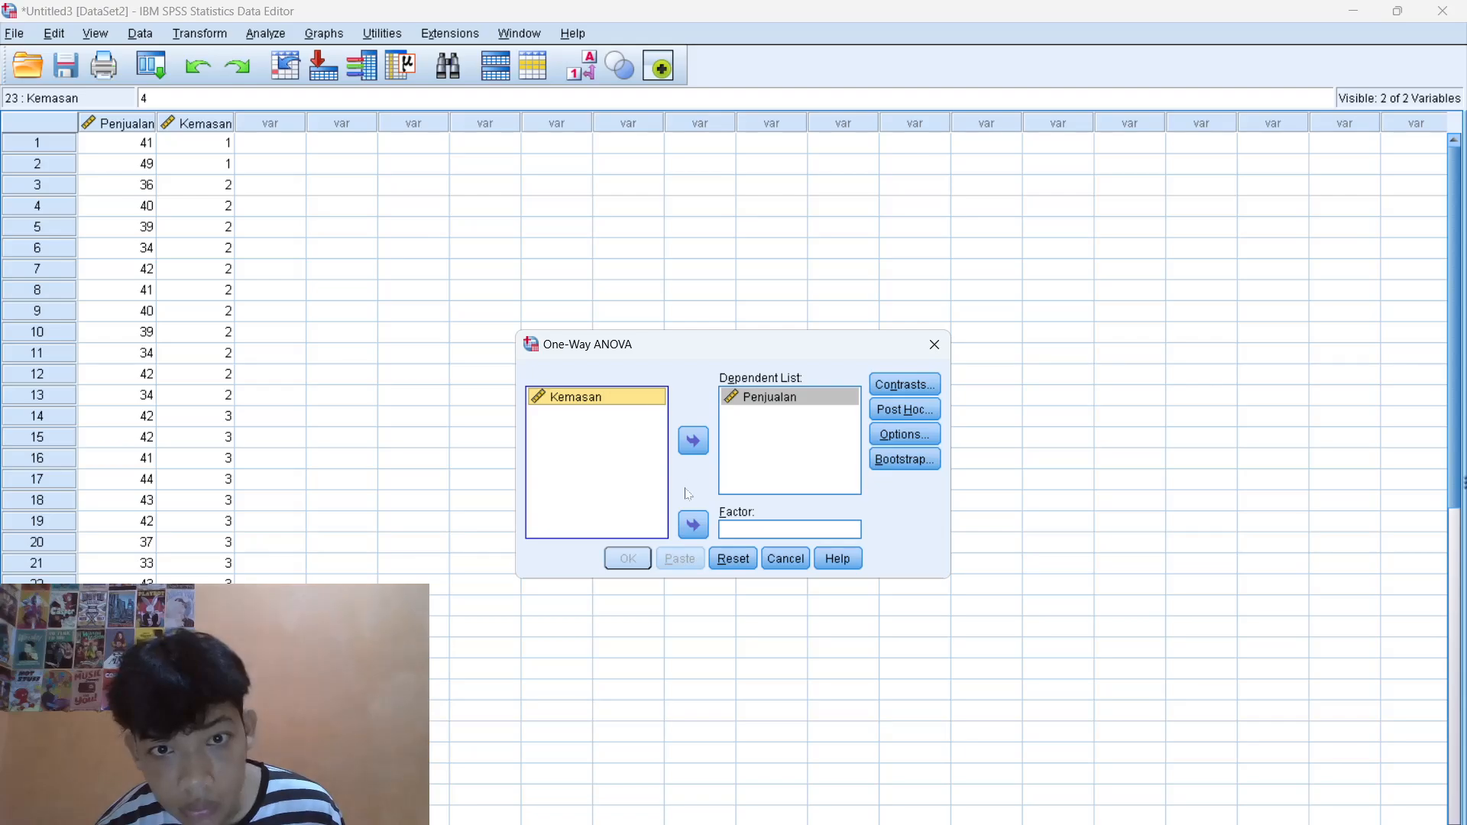
{"action": "left_click", "coordinate": [693, 524]}
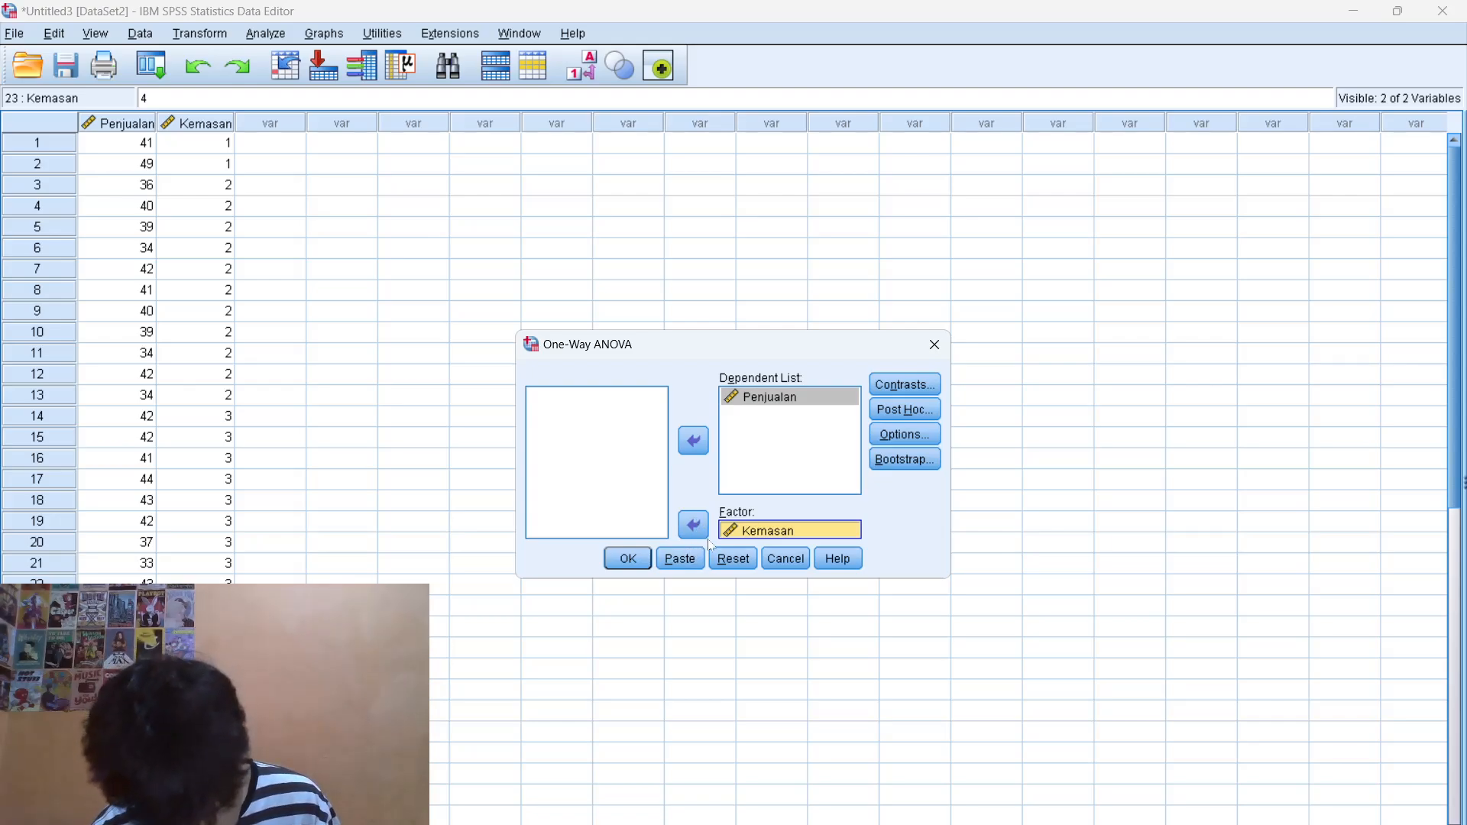
- Add the Tukey and LSD post hoc comparisons and run the One-Way ANOVA
{"action": "left_click", "coordinate": [904, 409]}
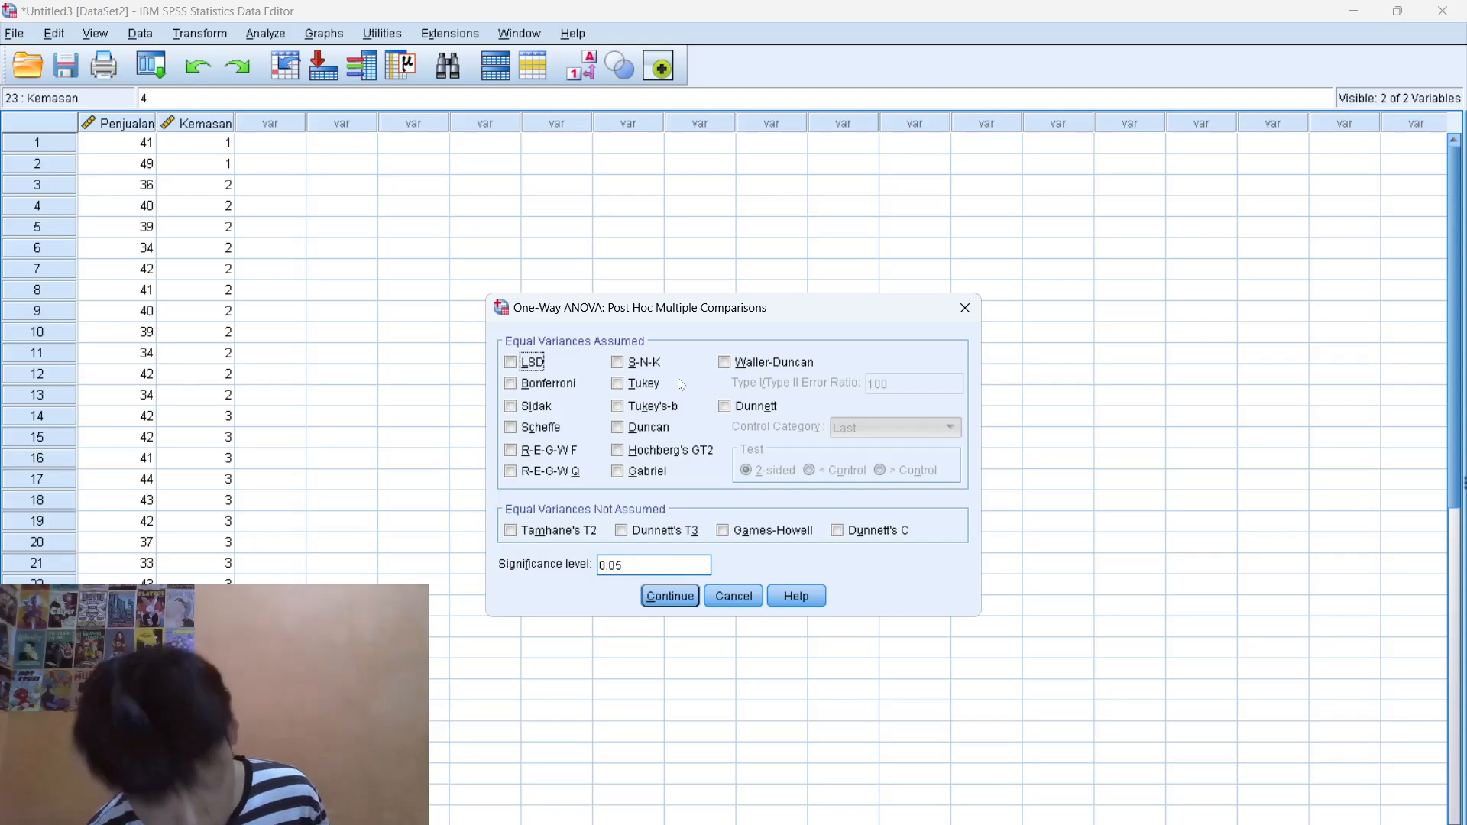
{"action": "left_click", "coordinate": [640, 384]}
{"action": "left_click", "coordinate": [532, 360]}
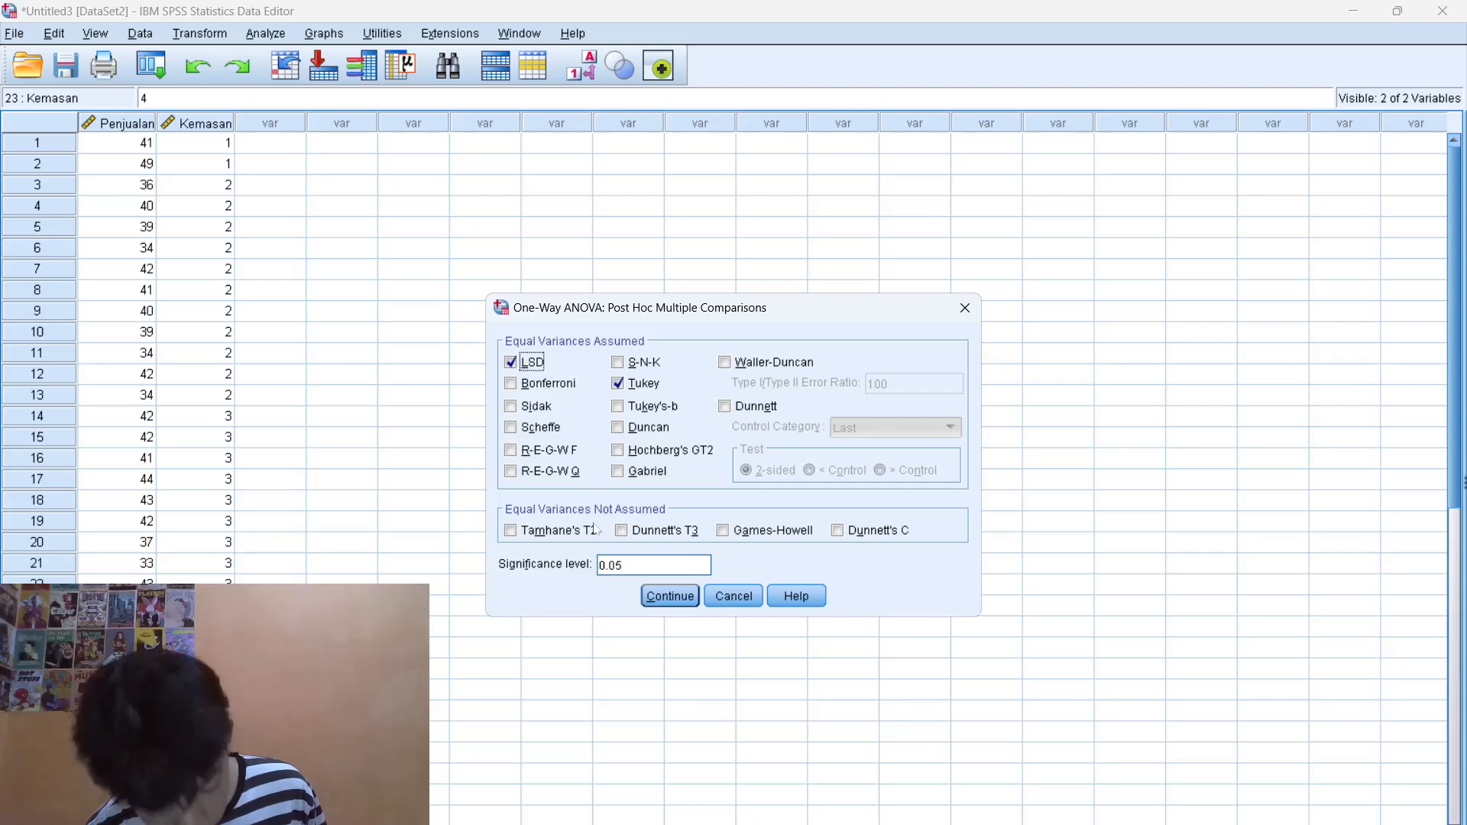
{"action": "left_click", "coordinate": [680, 603]}
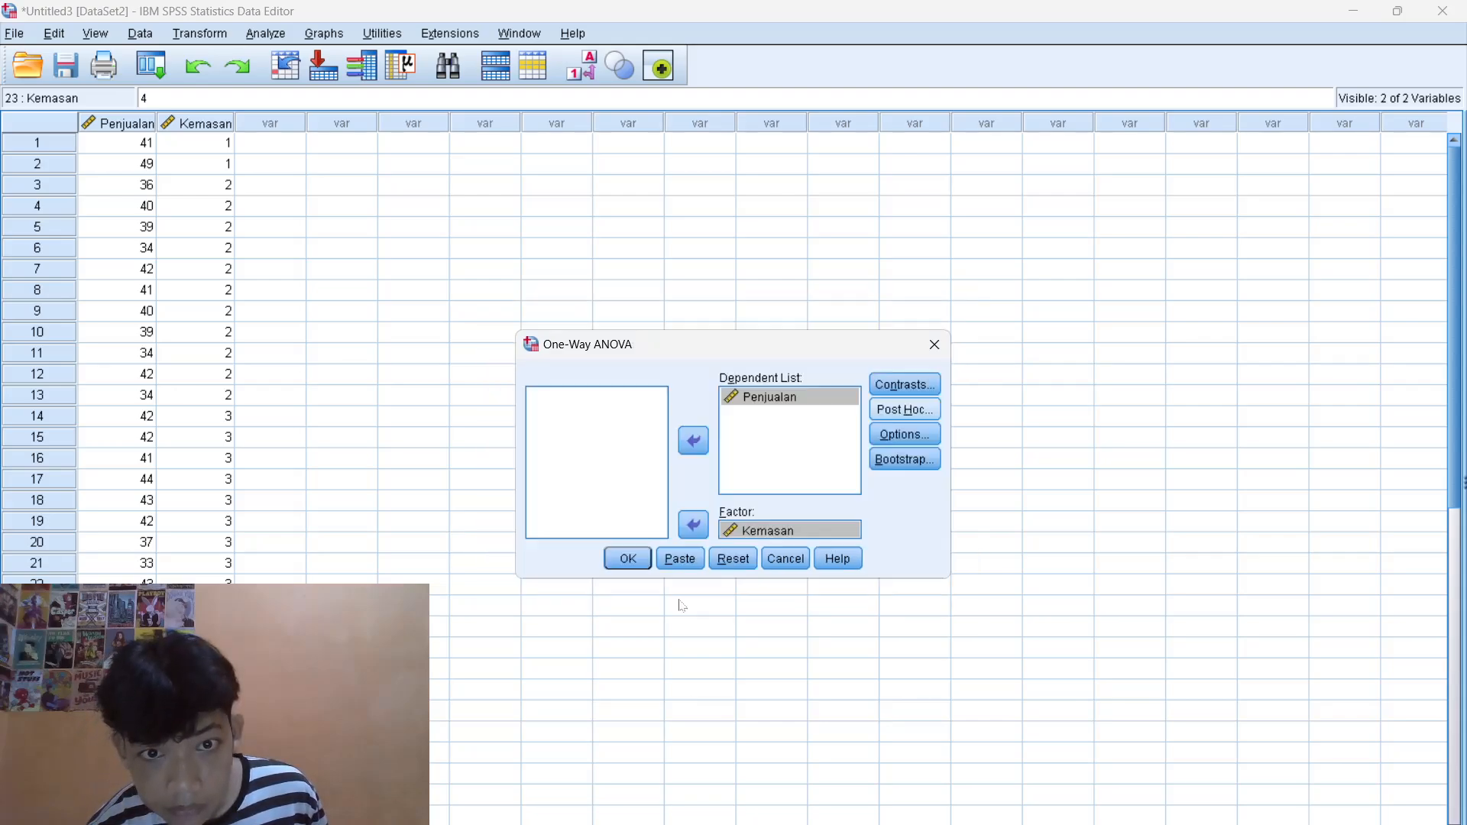
{"action": "left_click", "coordinate": [647, 559]}
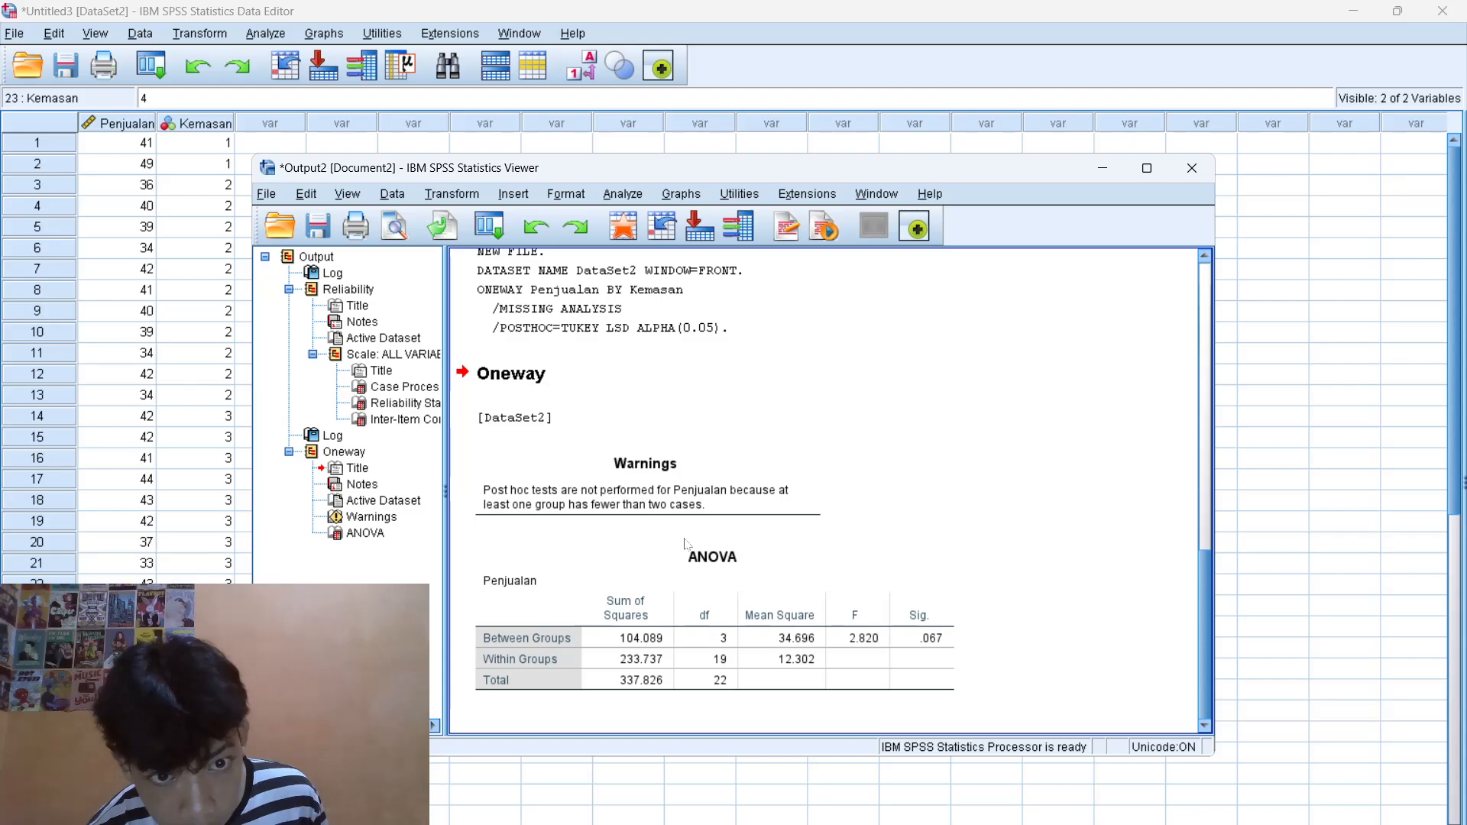
- Examine the Oneway results and the earlier reliability tables in the output viewer, then minimize it
{"action": "scroll", "coordinate": [684, 543], "scroll_direction": "up", "scroll_amount": 5}
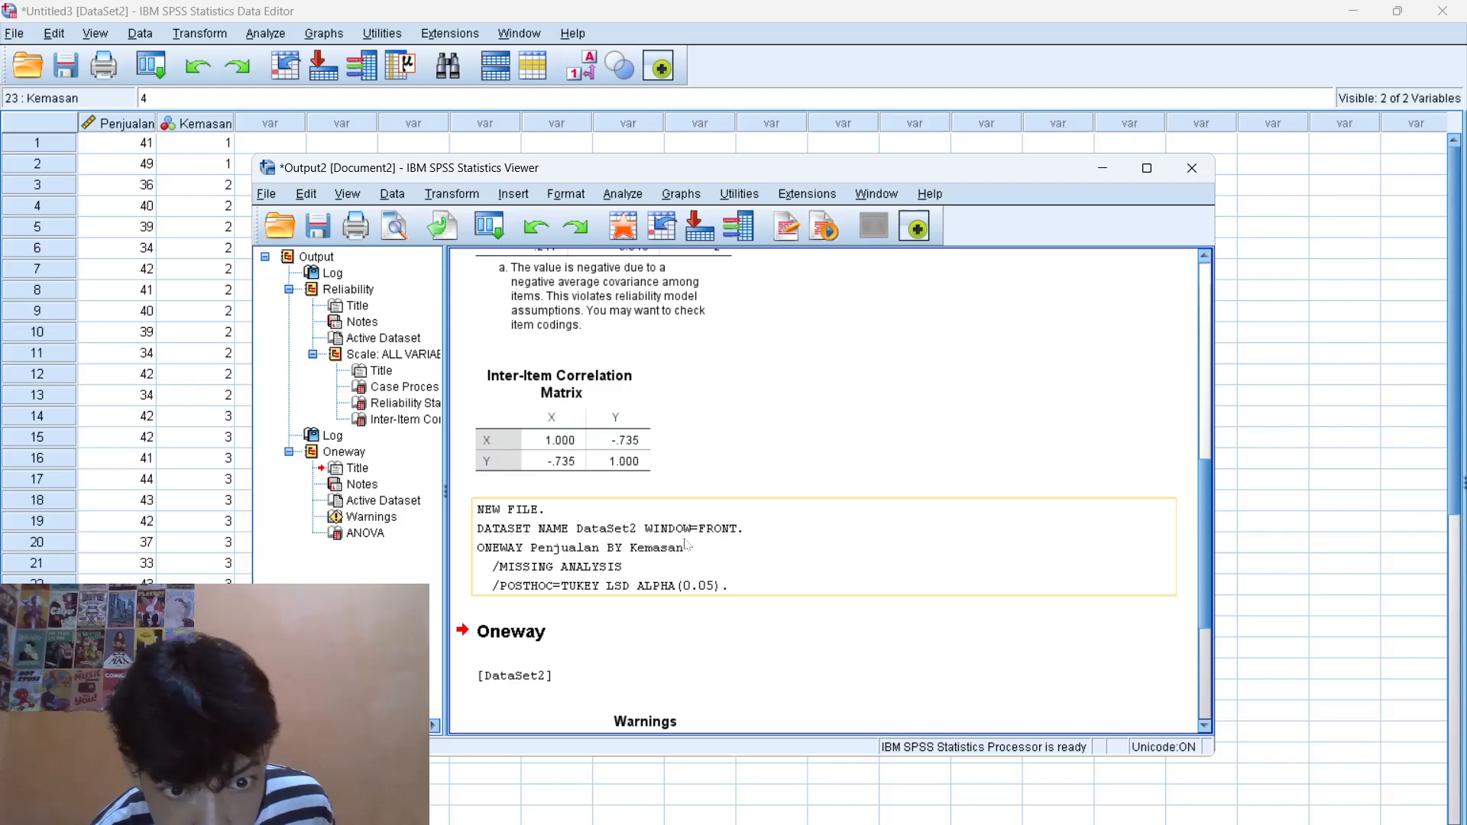
{"action": "scroll", "coordinate": [685, 543], "scroll_direction": "down", "scroll_amount": 5}
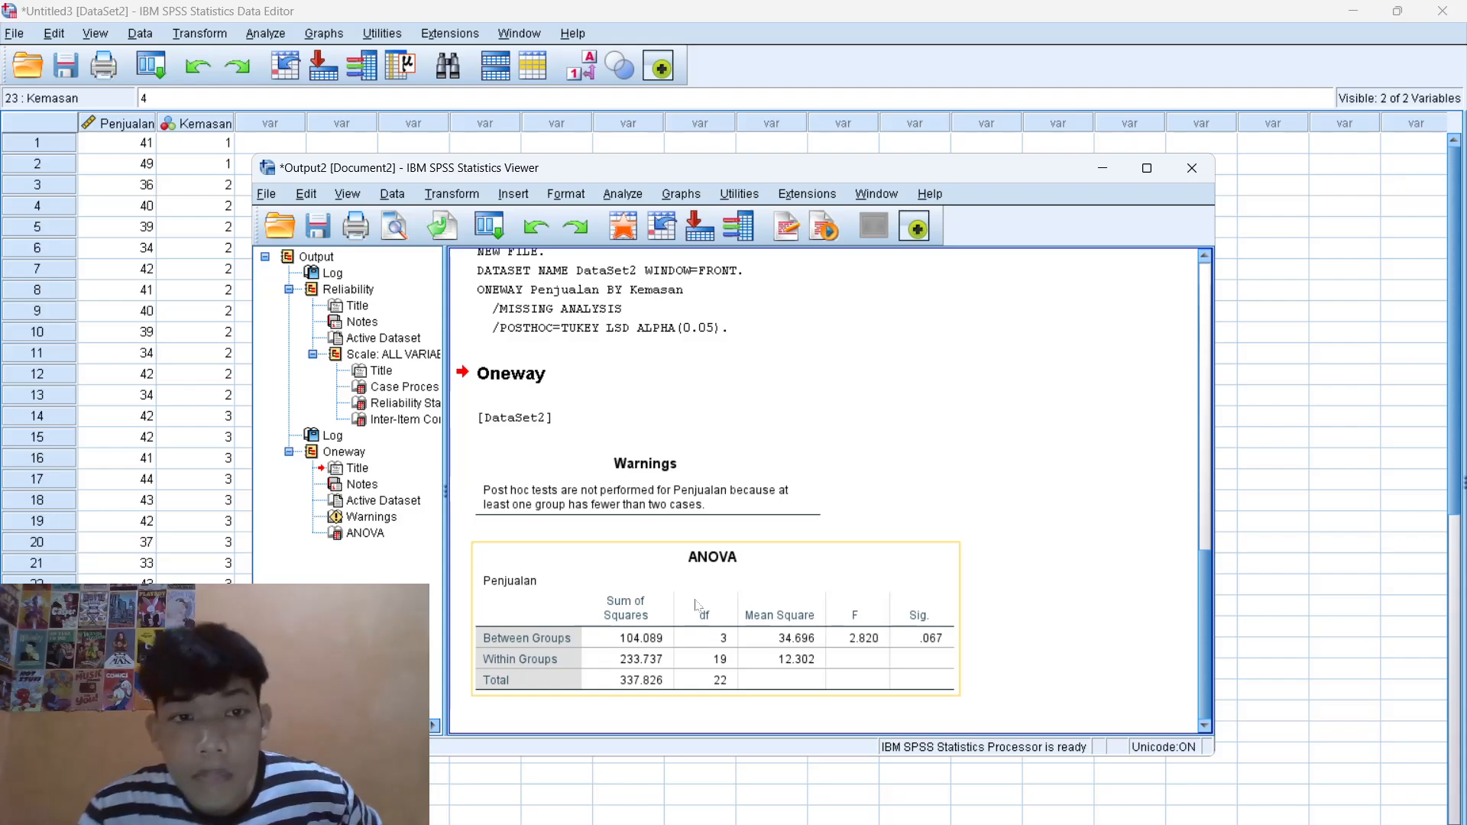
{"action": "scroll", "coordinate": [682, 536], "scroll_direction": "up", "scroll_amount": 5}
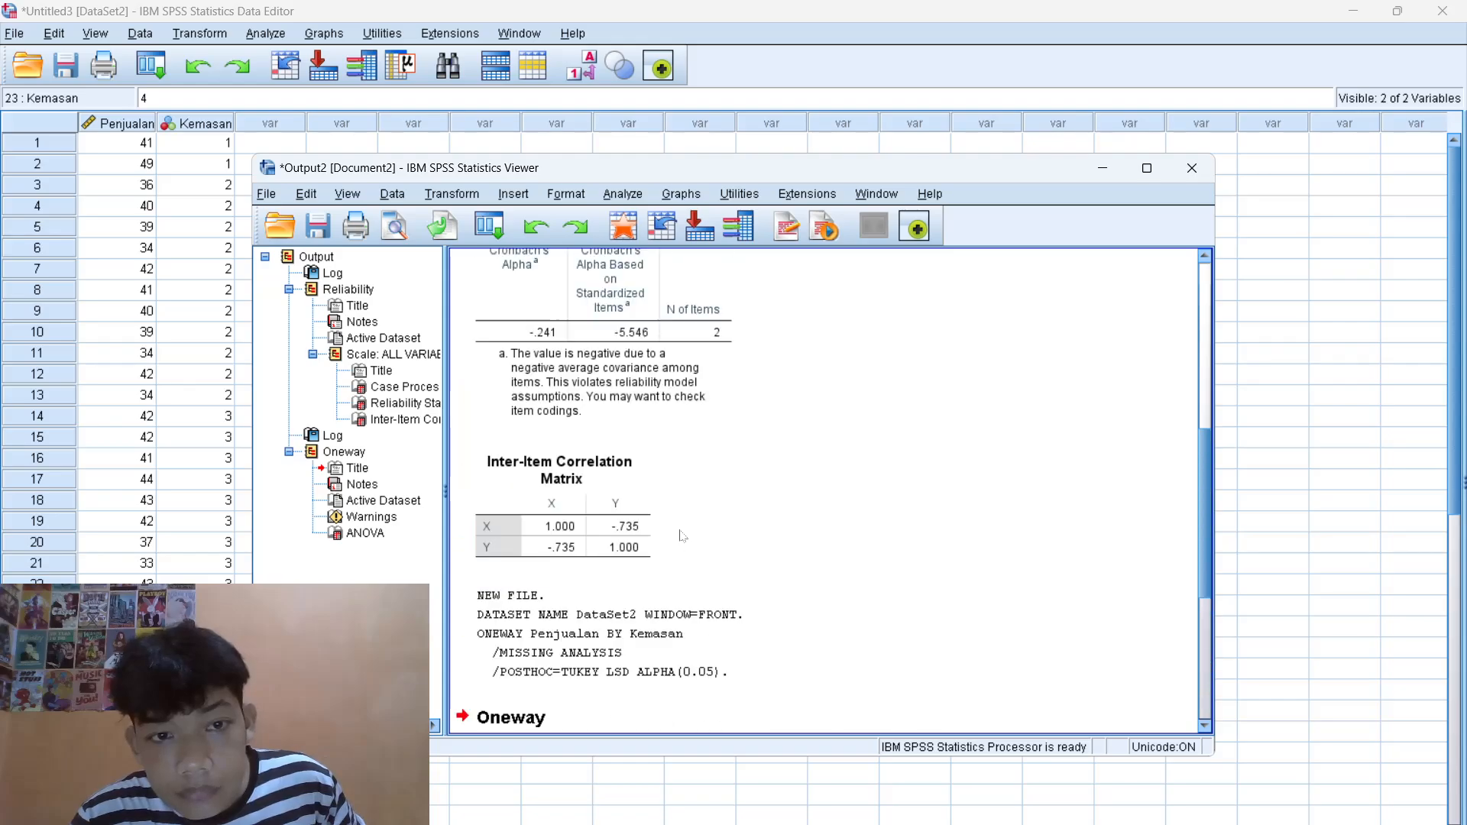
{"action": "scroll", "coordinate": [682, 535], "scroll_direction": "up", "scroll_amount": 1}
{"action": "scroll", "coordinate": [682, 535], "scroll_direction": "down", "scroll_amount": 7}
{"action": "scroll", "coordinate": [682, 536], "scroll_direction": "up", "scroll_amount": 7}
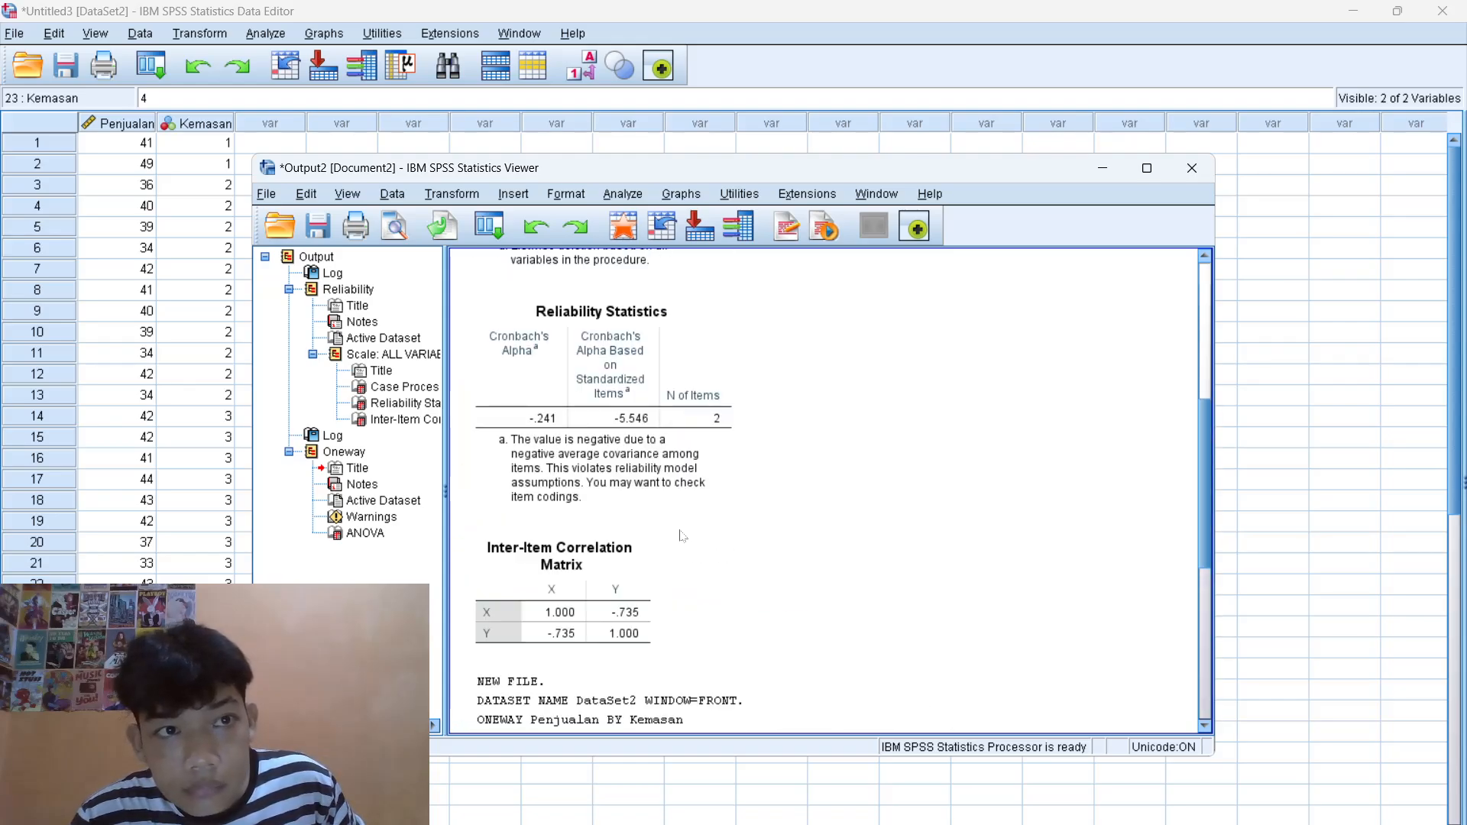
{"action": "scroll", "coordinate": [682, 535], "scroll_direction": "up", "scroll_amount": 4}
{"action": "scroll", "coordinate": [682, 536], "scroll_direction": "down", "scroll_amount": 7}
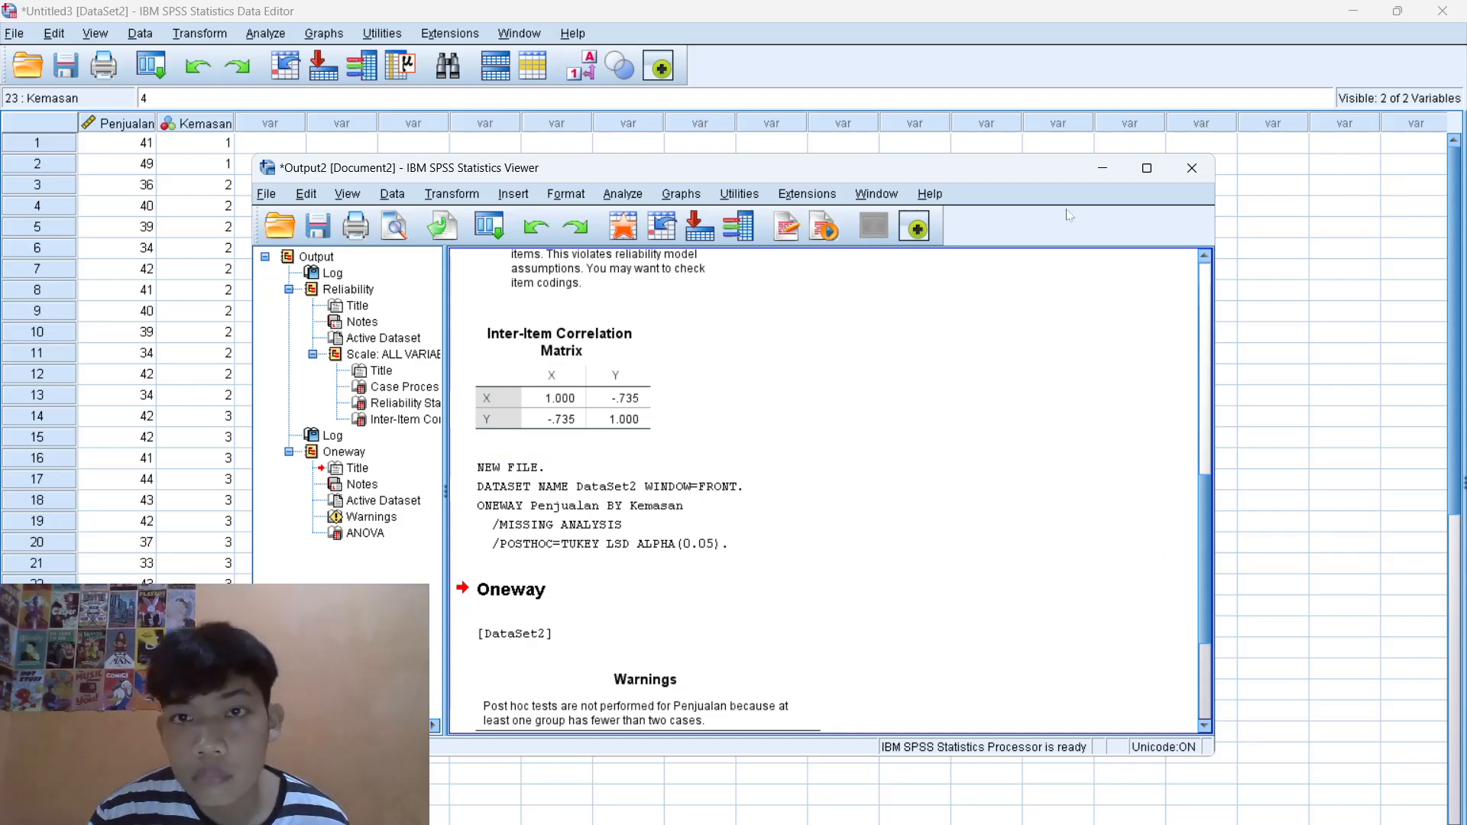
{"action": "left_click", "coordinate": [1100, 167]}
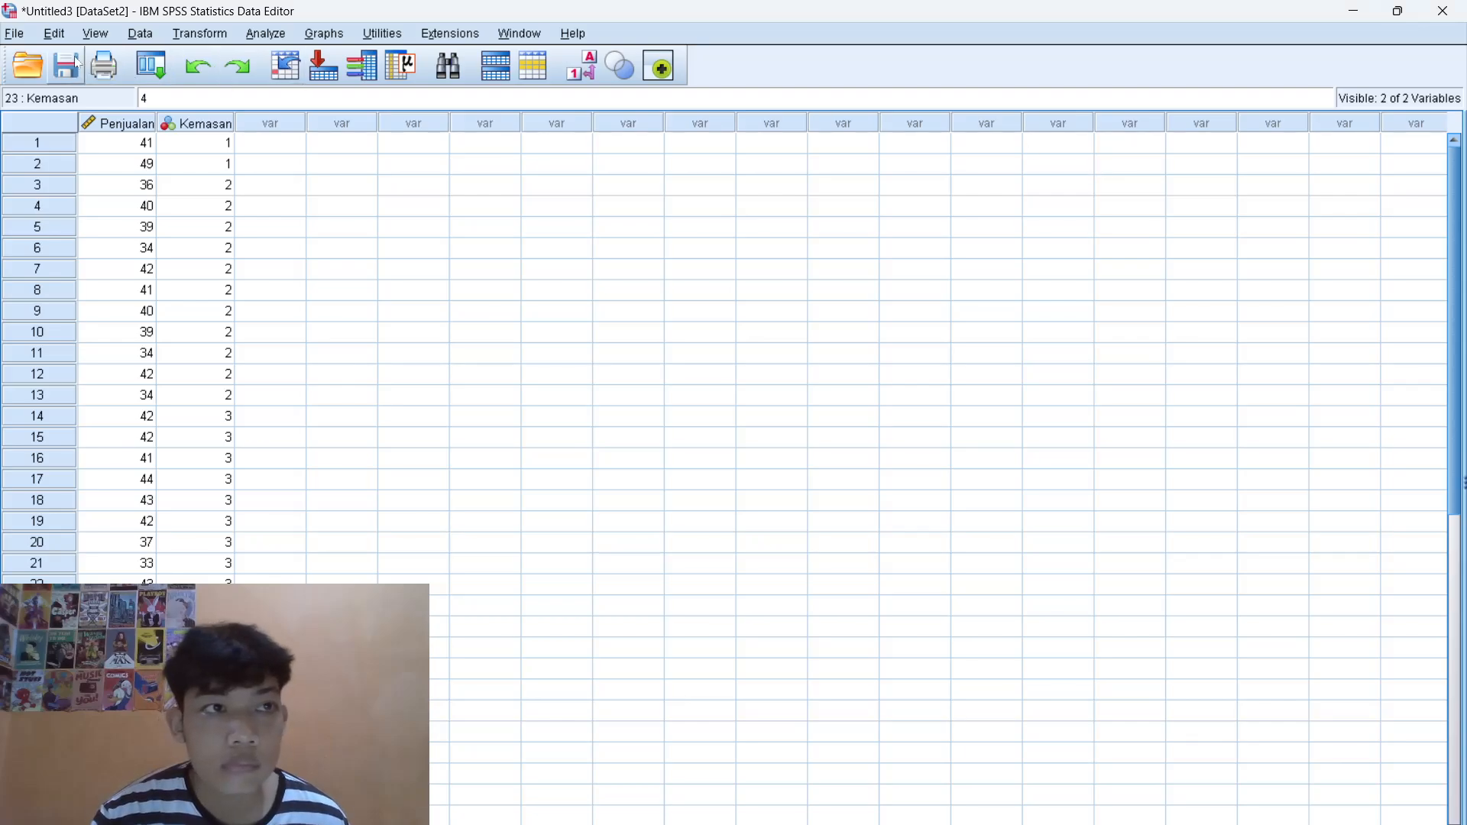
{"action": "left_click", "coordinate": [16, 35]}
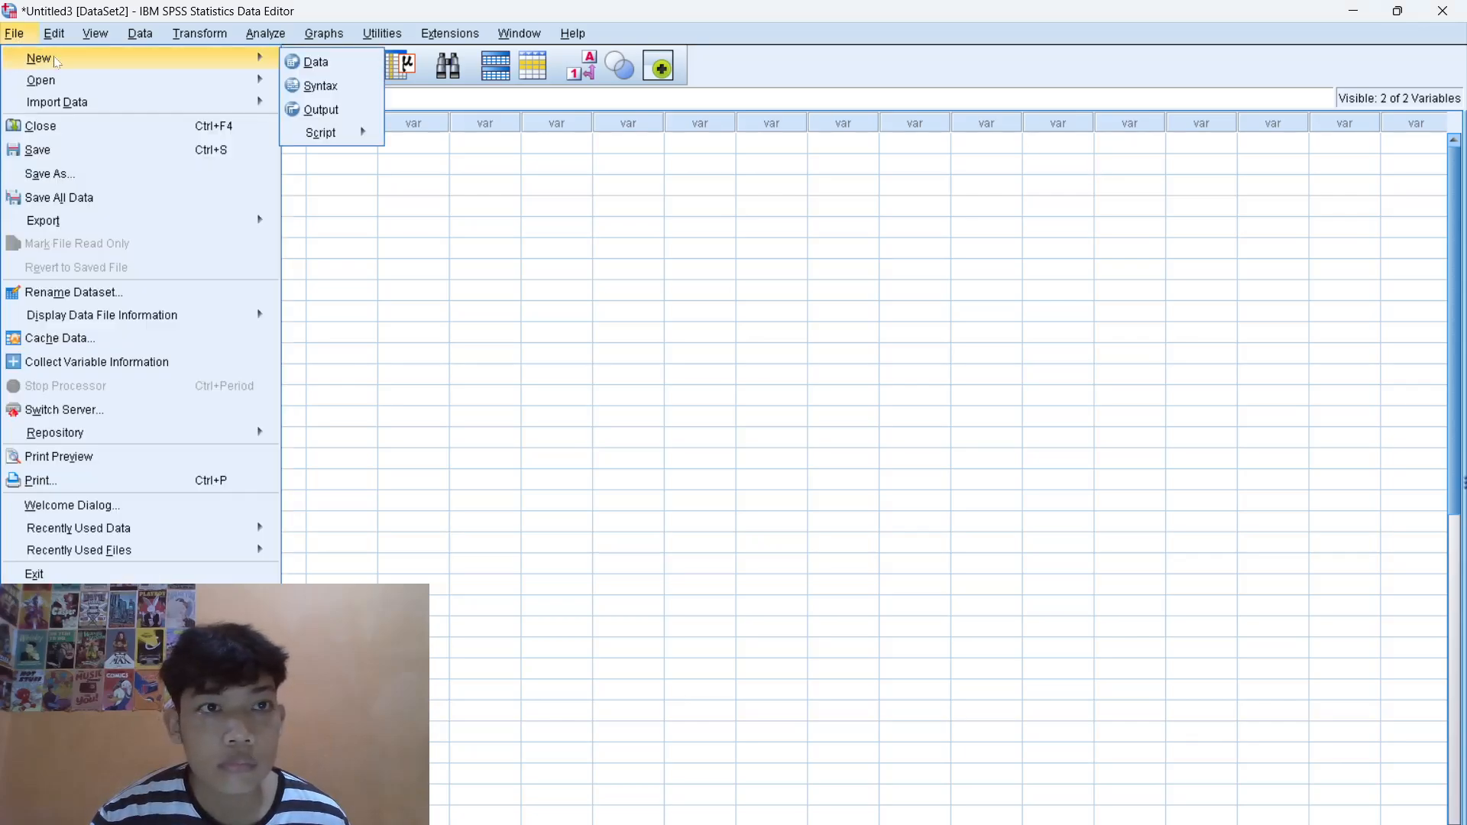
{"action": "mouse_move", "coordinate": [274, 77]}
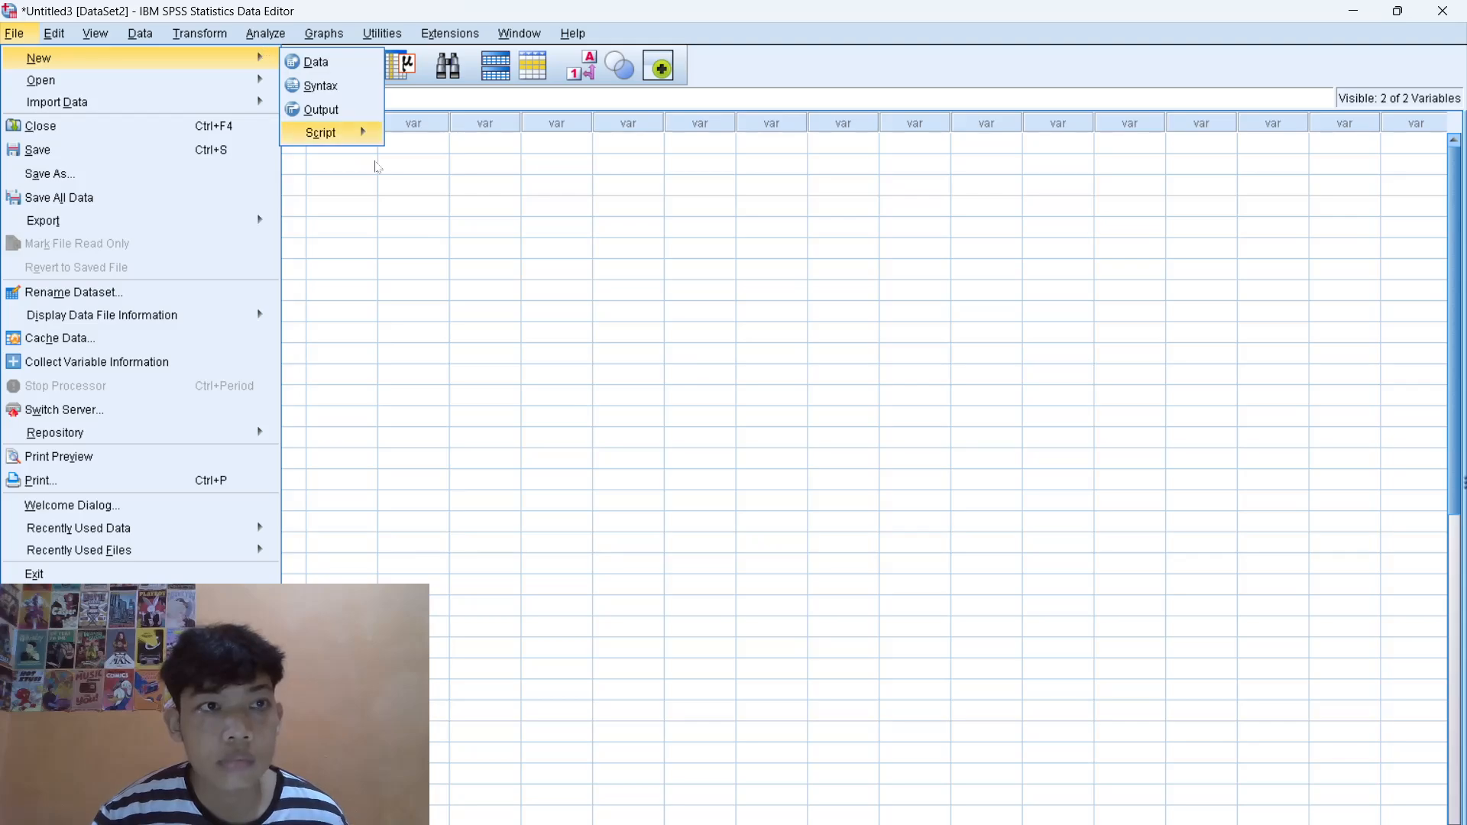
{"action": "mouse_move", "coordinate": [336, 133]}
{"action": "left_click", "coordinate": [403, 210]}
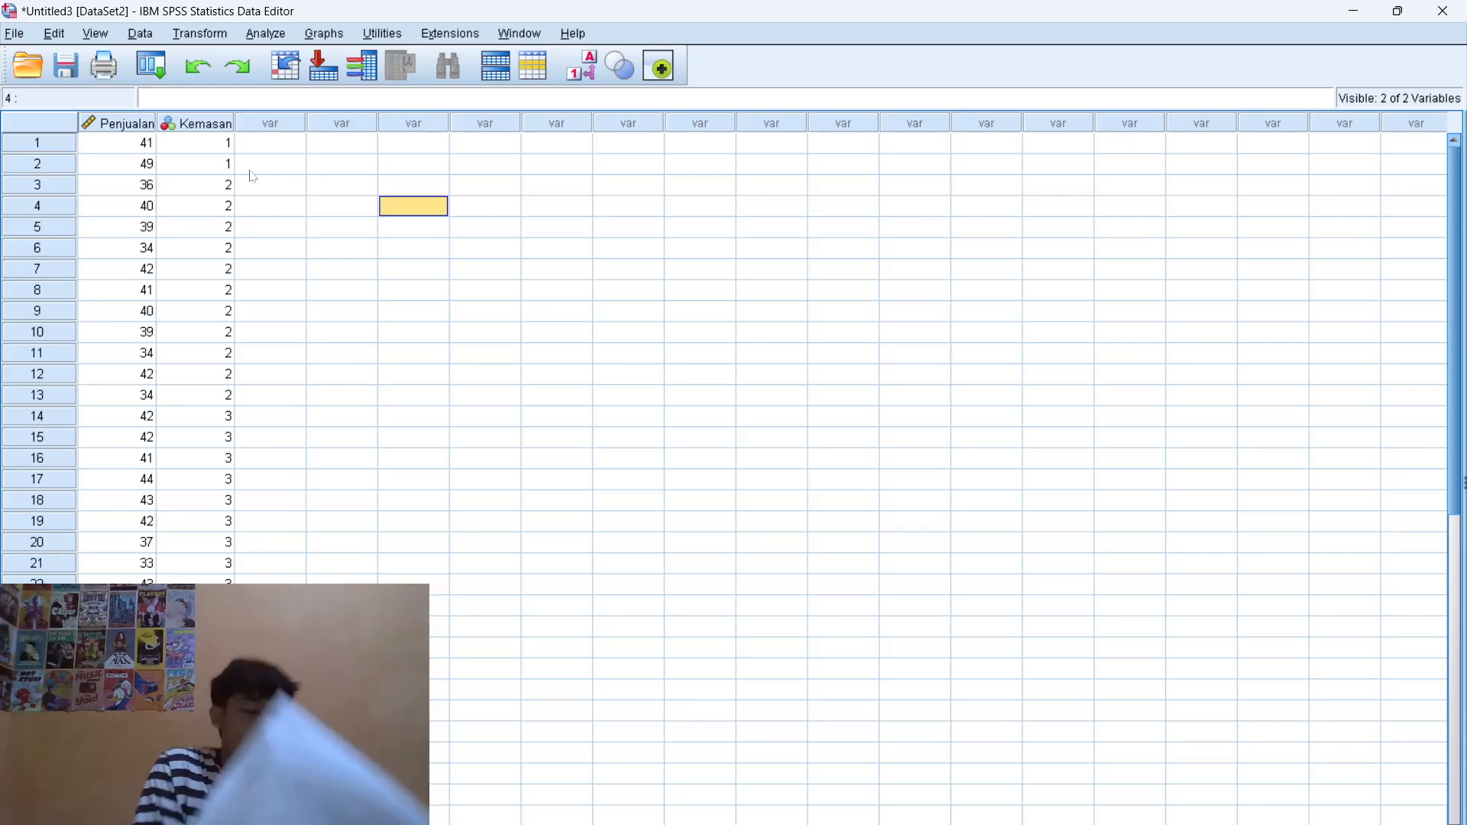
{"action": "type", "text": "x"}
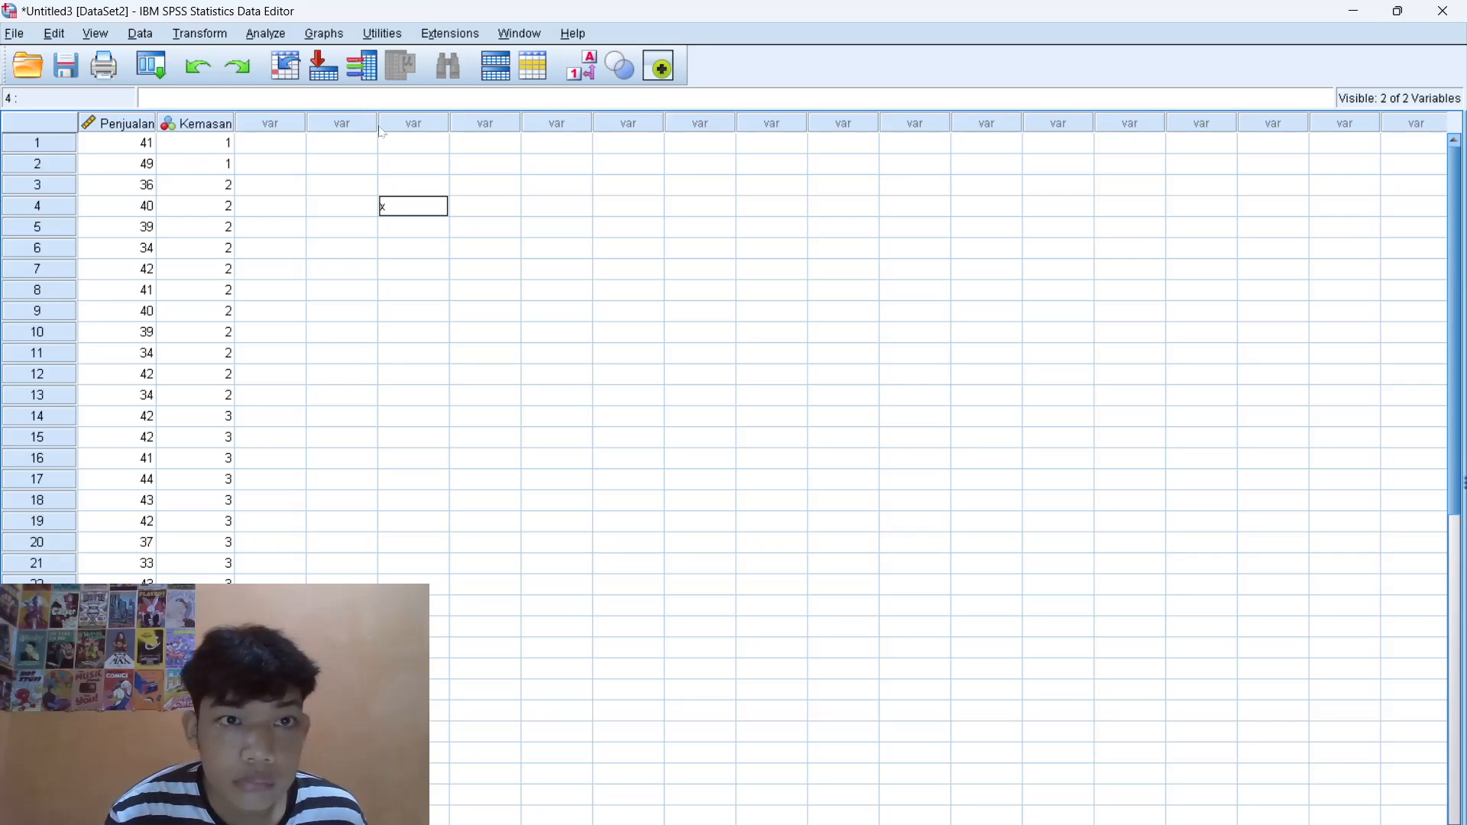
{"action": "left_click", "coordinate": [393, 194]}
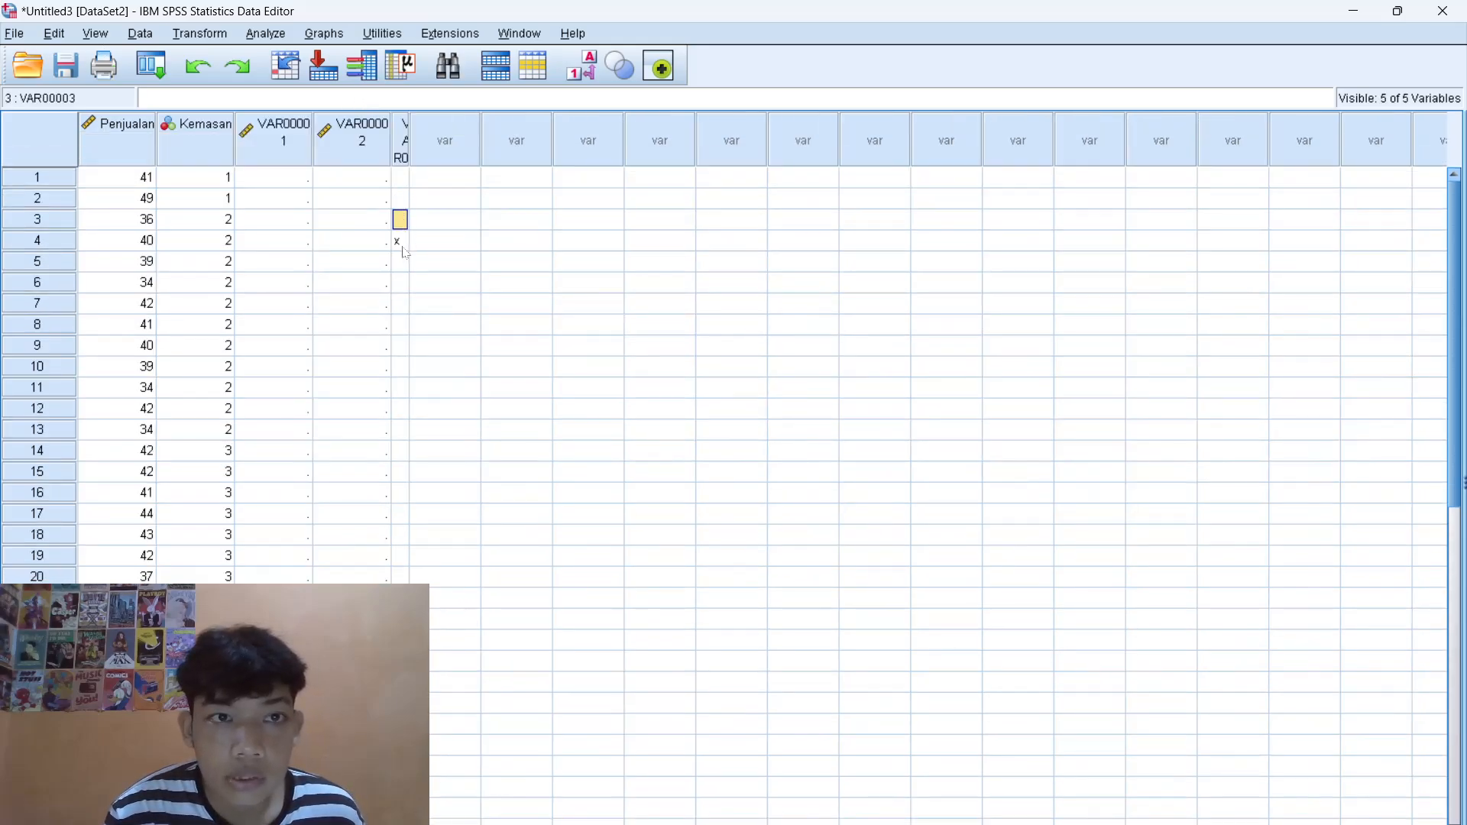
{"action": "key", "text": "ctrl+z"}
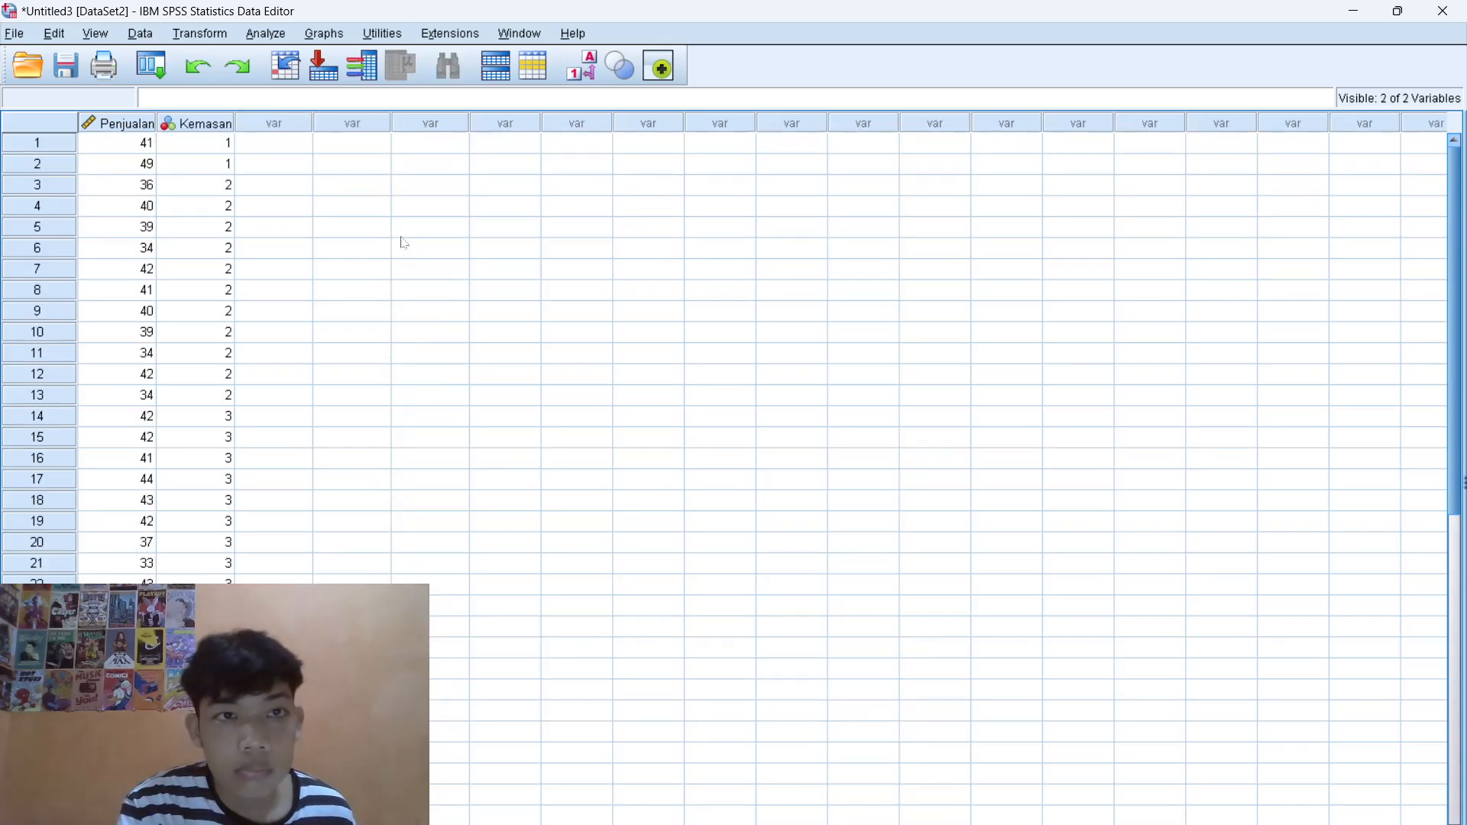
- Create a new empty dataset and show its variable definition grid
{"action": "left_click", "coordinate": [23, 38]}
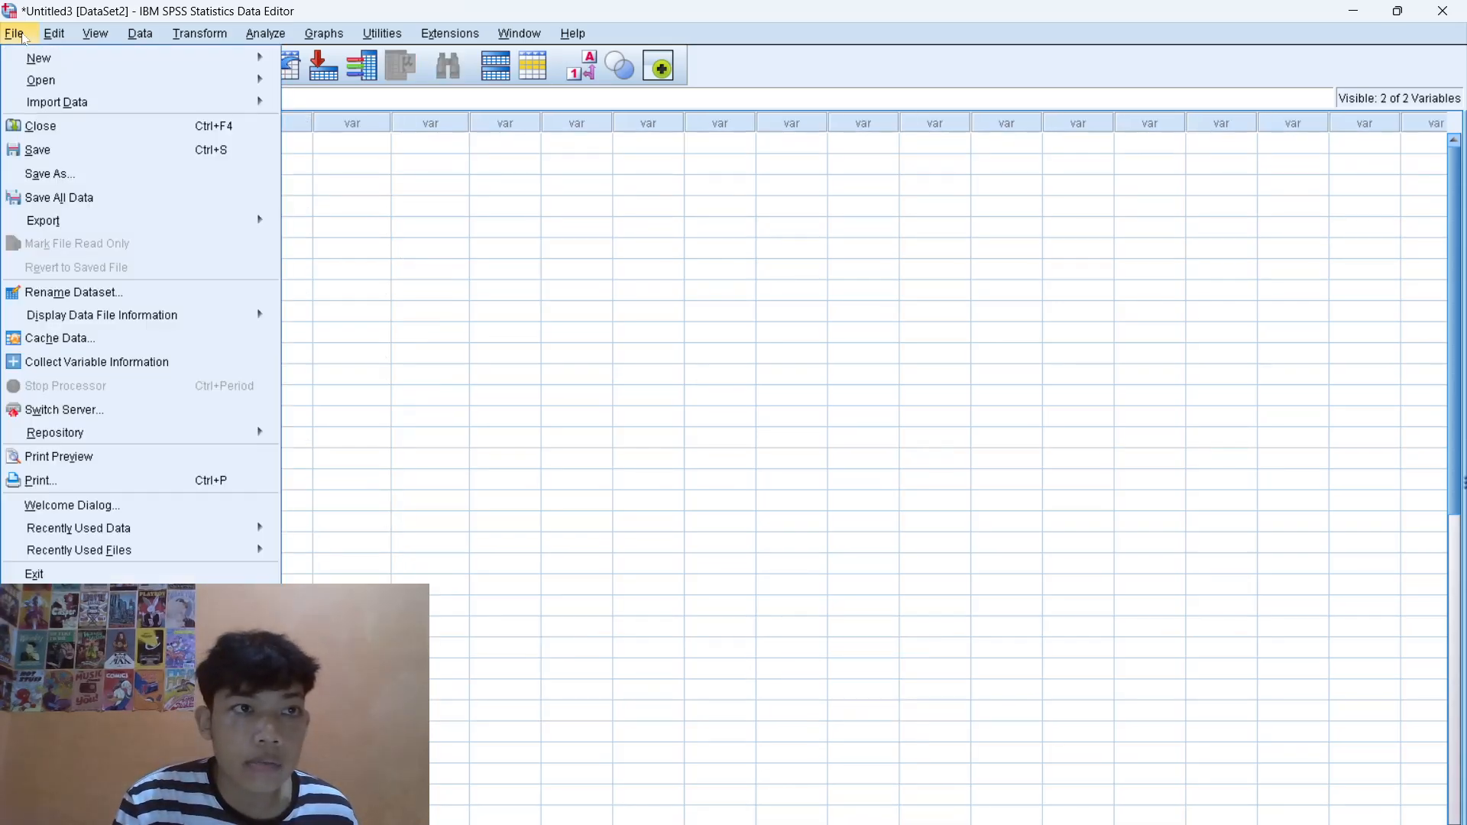
{"action": "mouse_move", "coordinate": [46, 58]}
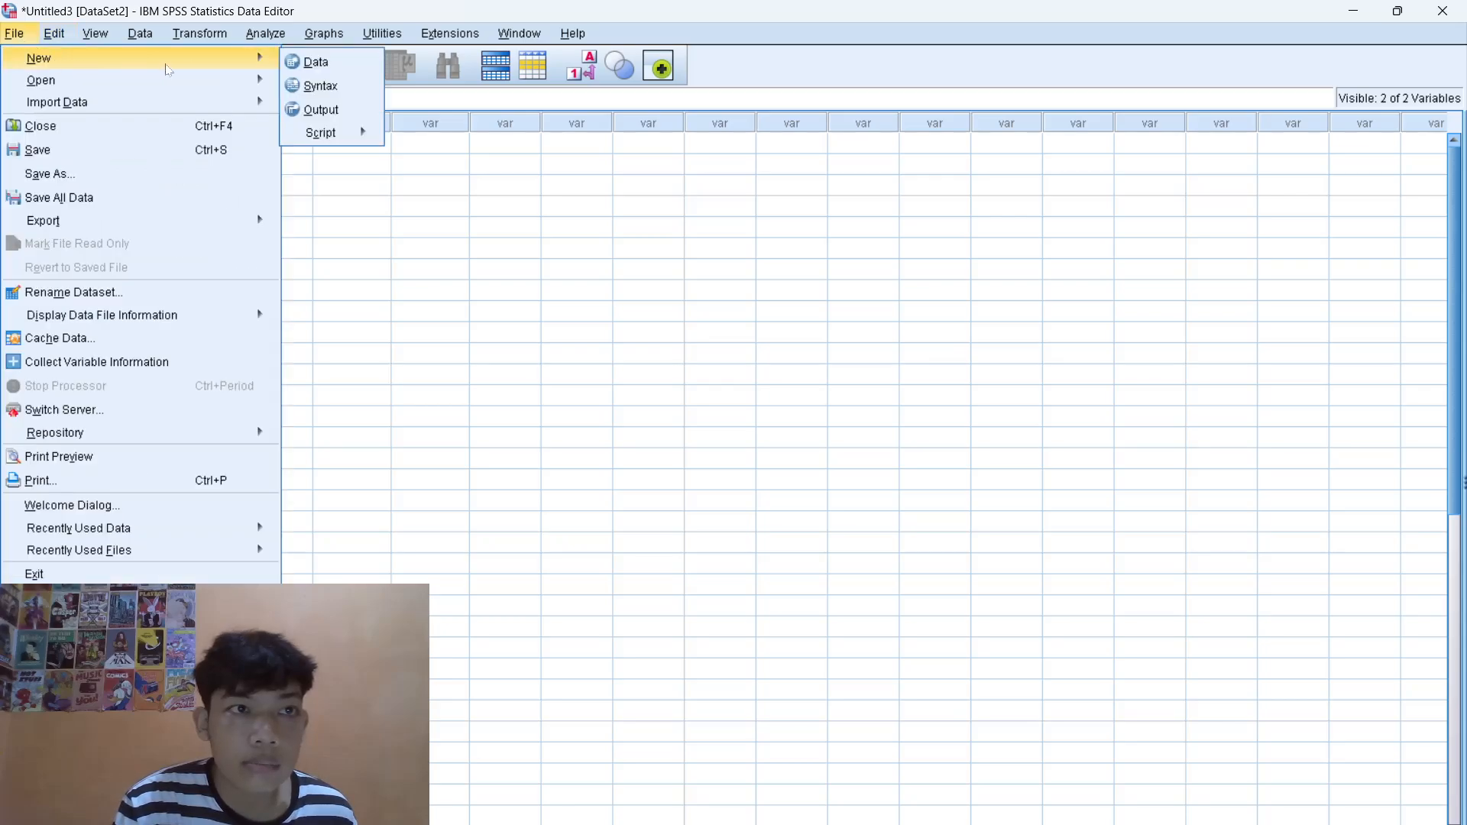
{"action": "left_click", "coordinate": [297, 61]}
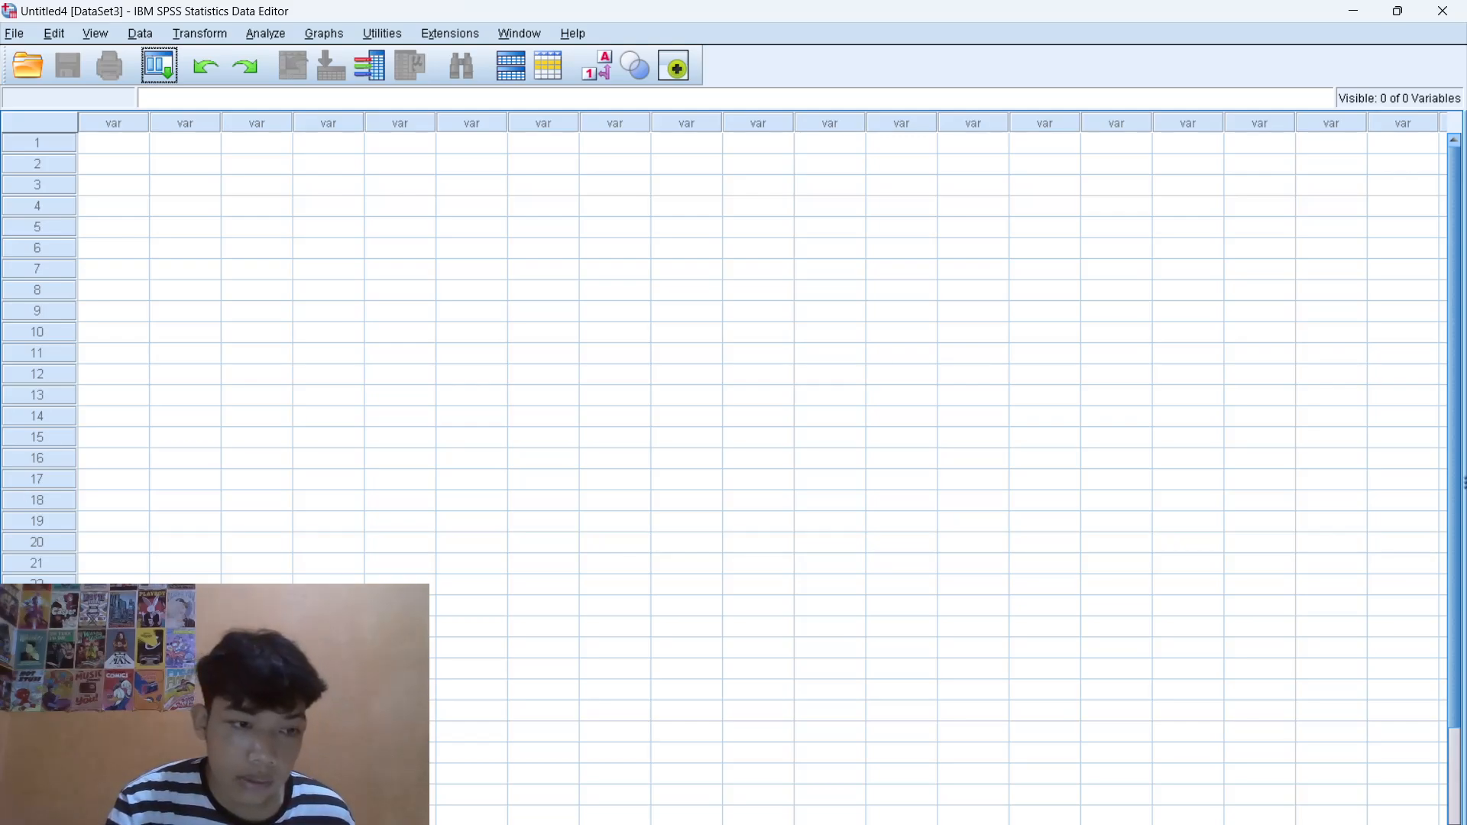
{"action": "left_click", "coordinate": [99, 817]}
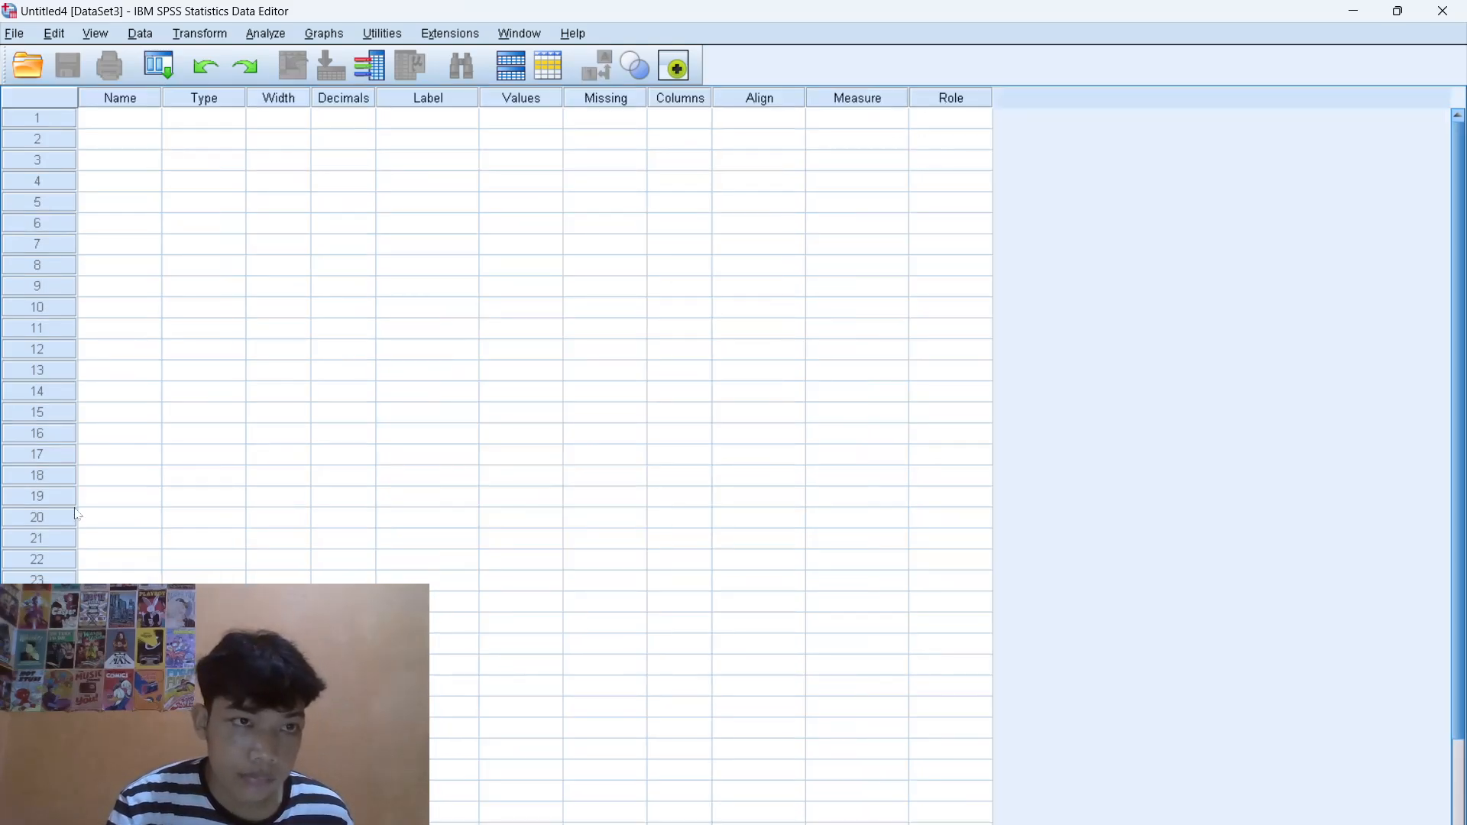
- Define the first variable as sebelum, numeric with 0 decimals
{"action": "left_click", "coordinate": [118, 124]}
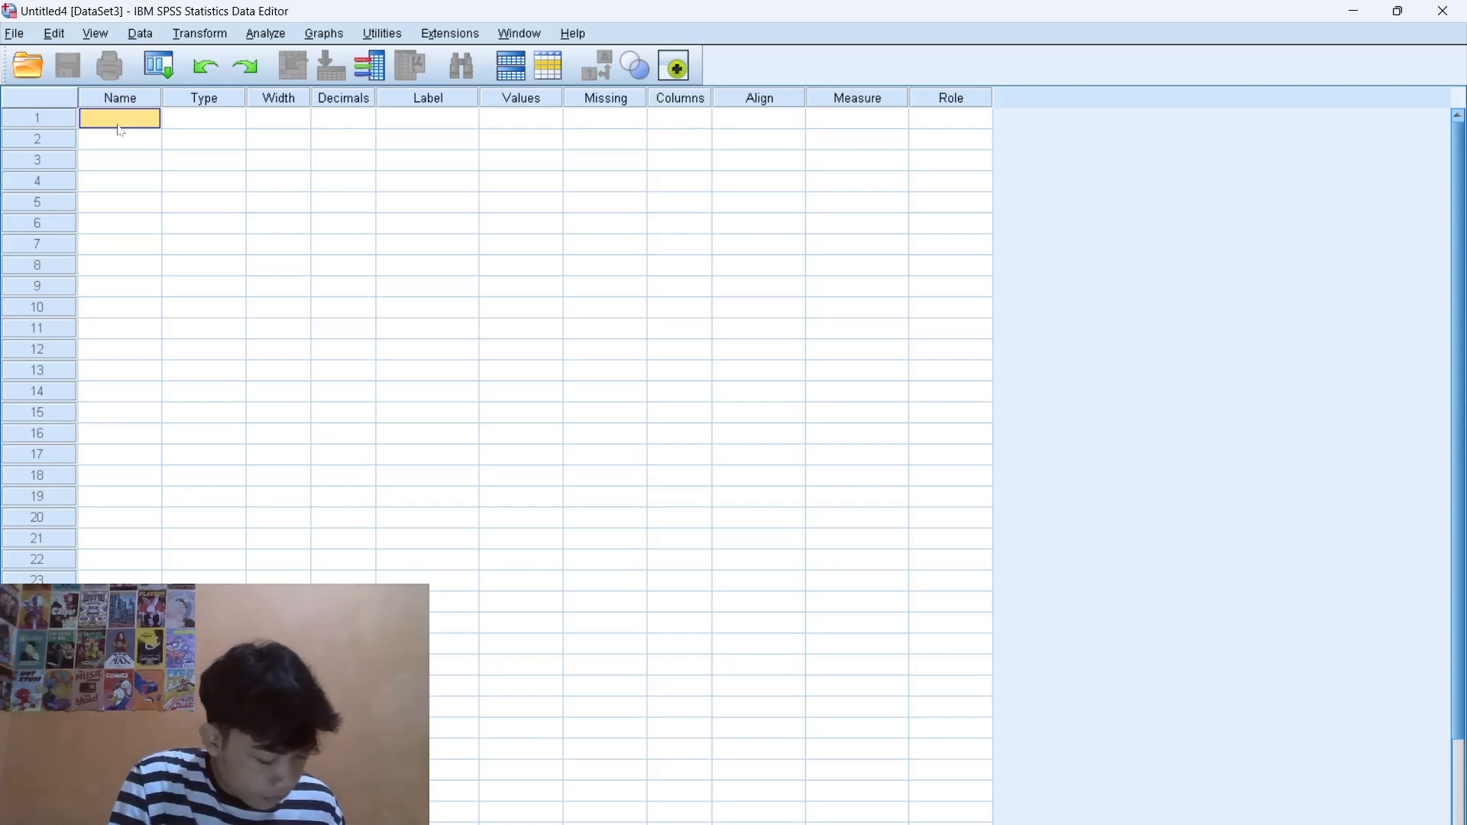
{"action": "type", "text": "se"}
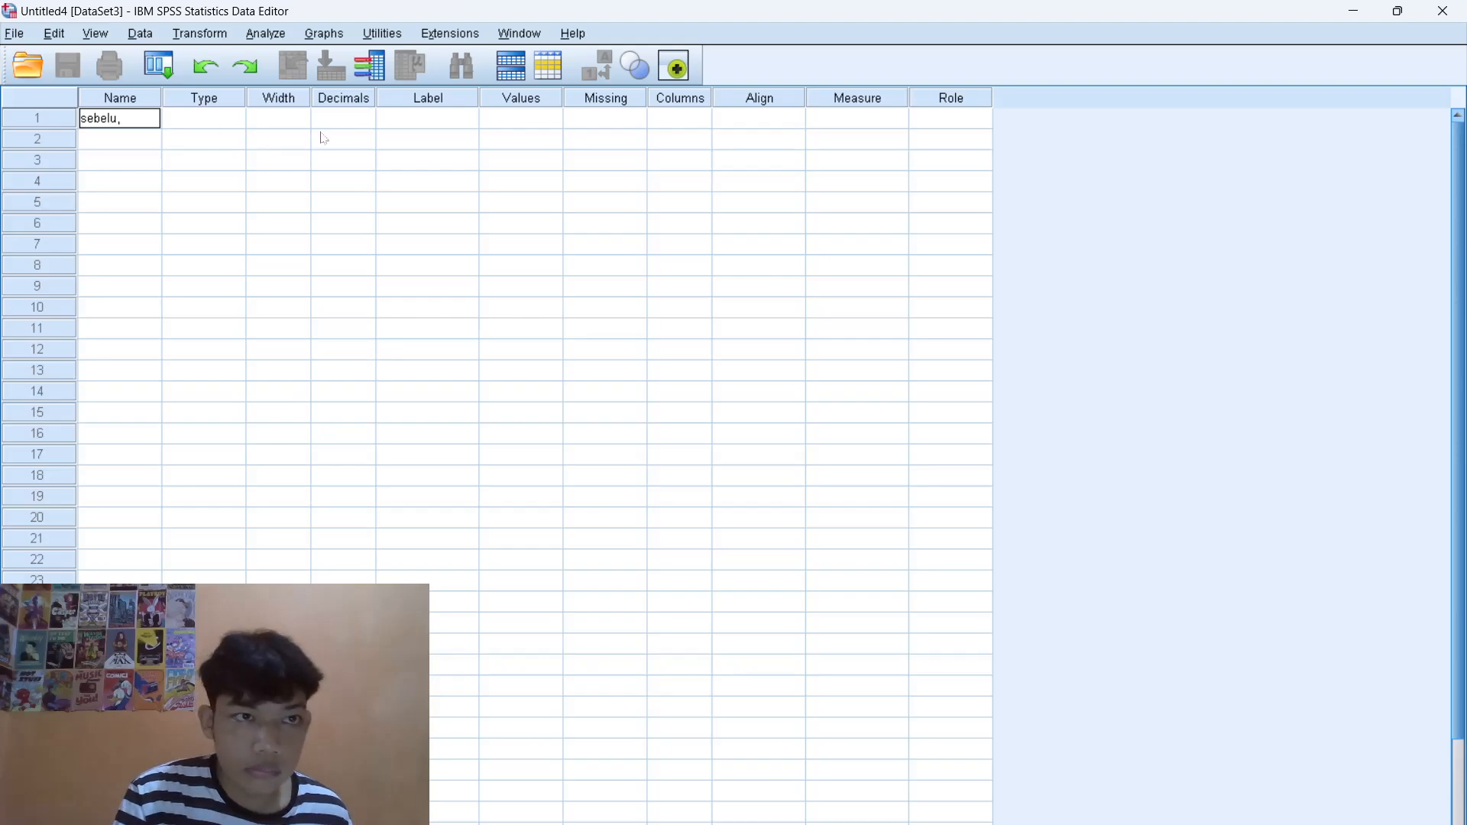
{"action": "type", "text": "belu,"}
{"action": "key", "text": "BackSpace"}
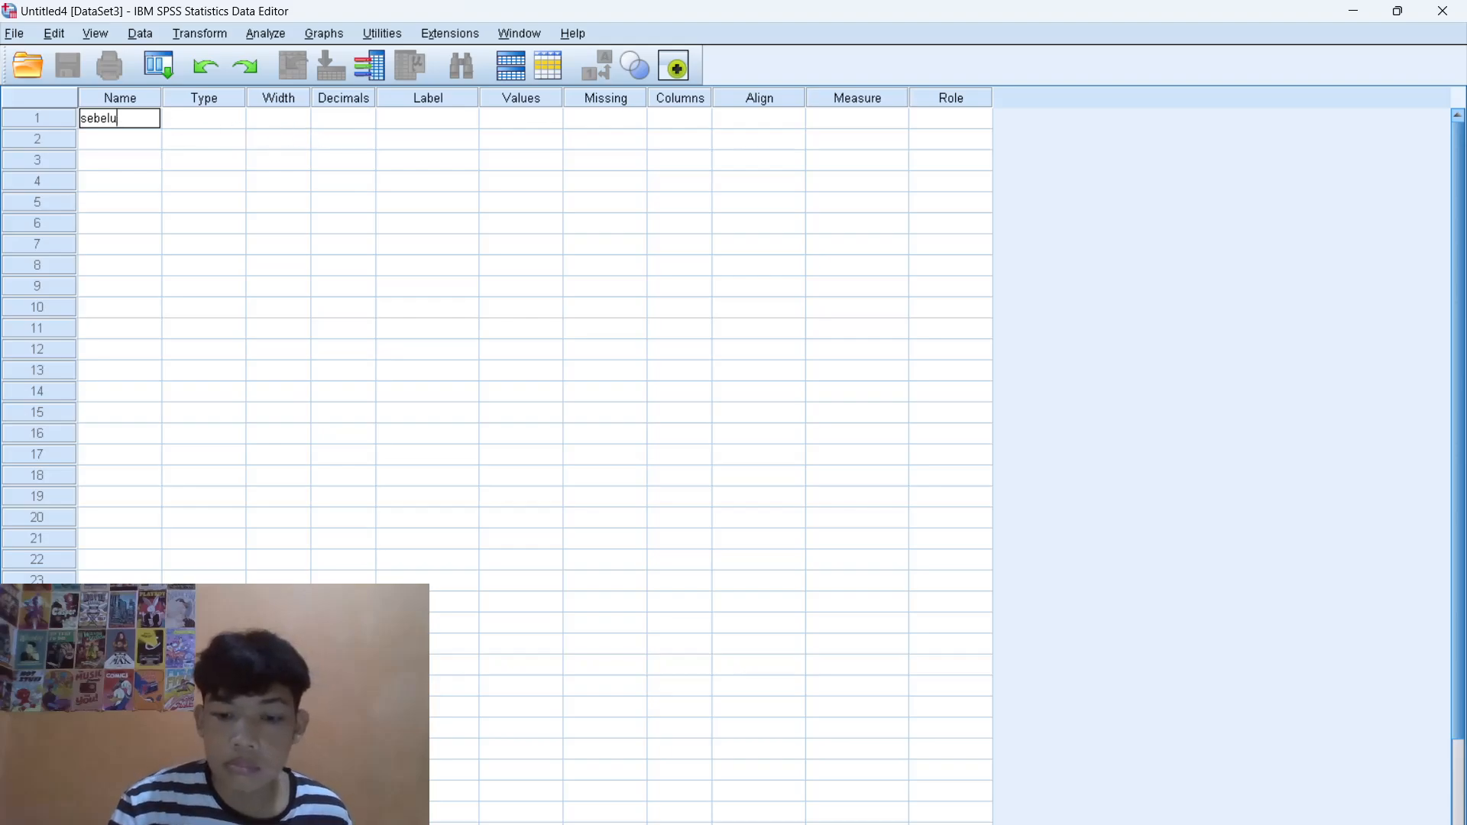
{"action": "type", "text": "m"}
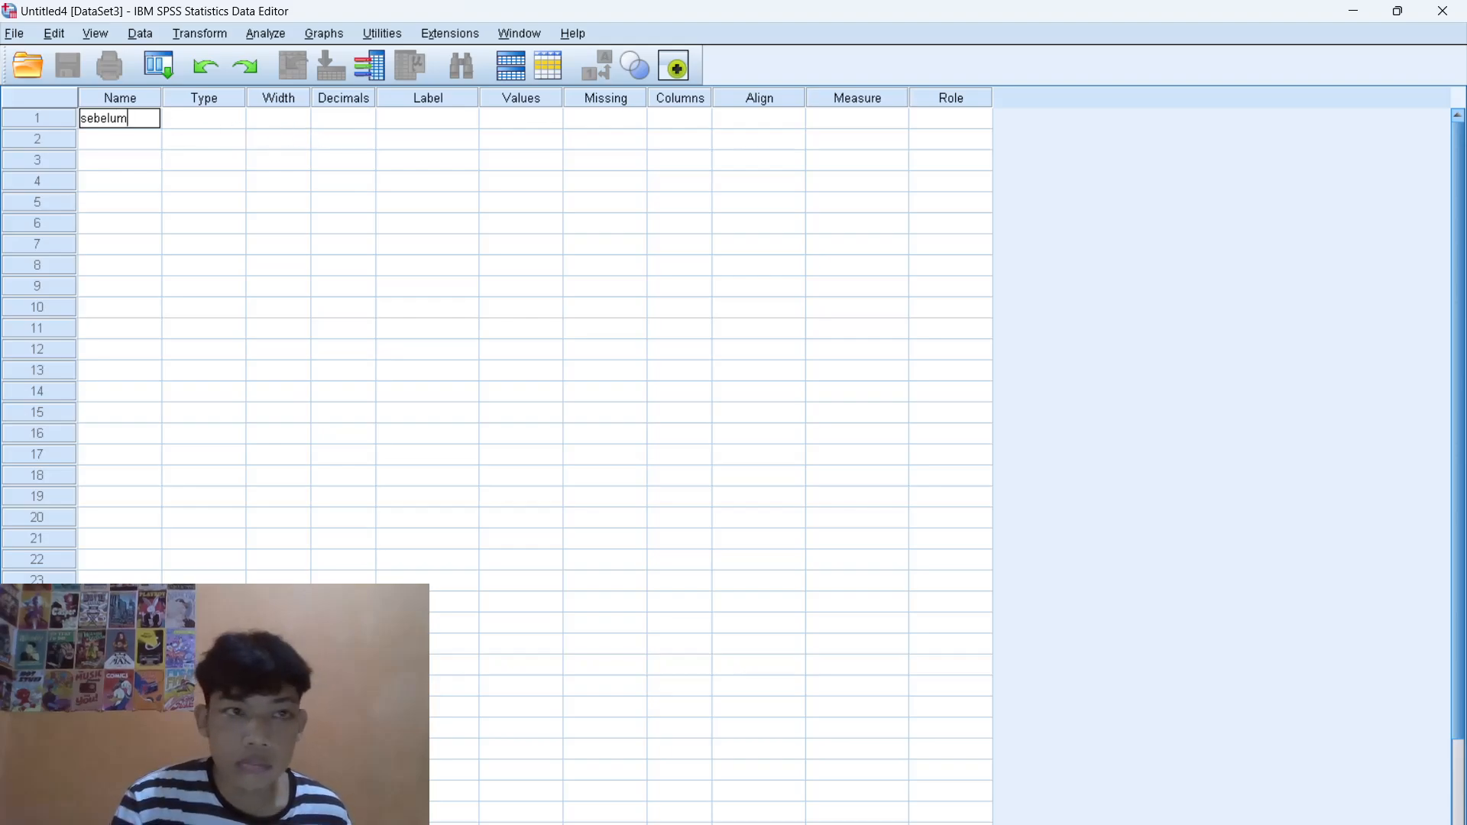
{"action": "left_click", "coordinate": [208, 123]}
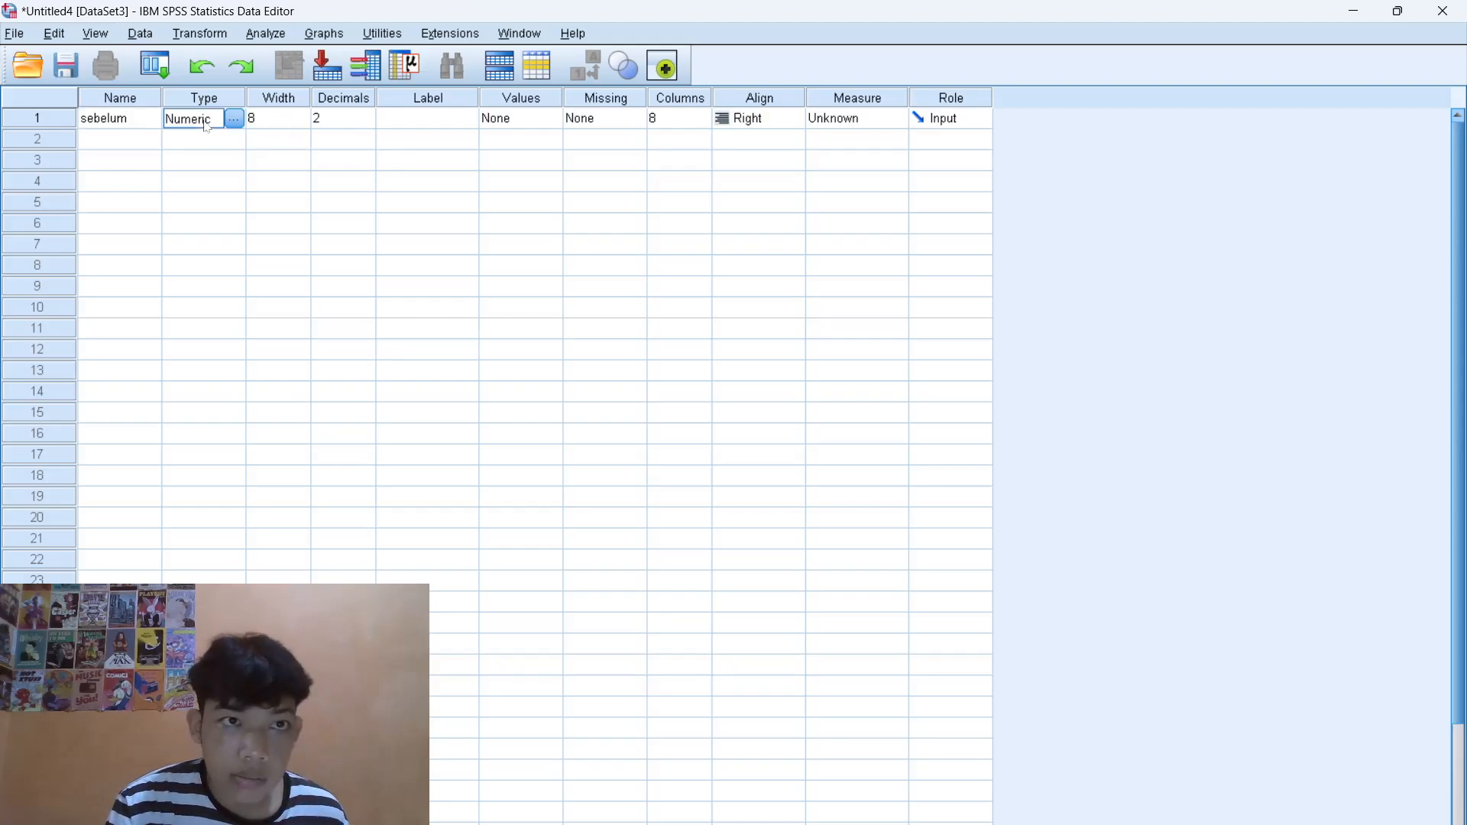
{"action": "left_click", "coordinate": [334, 127]}
{"action": "key", "text": "BackSpace"}
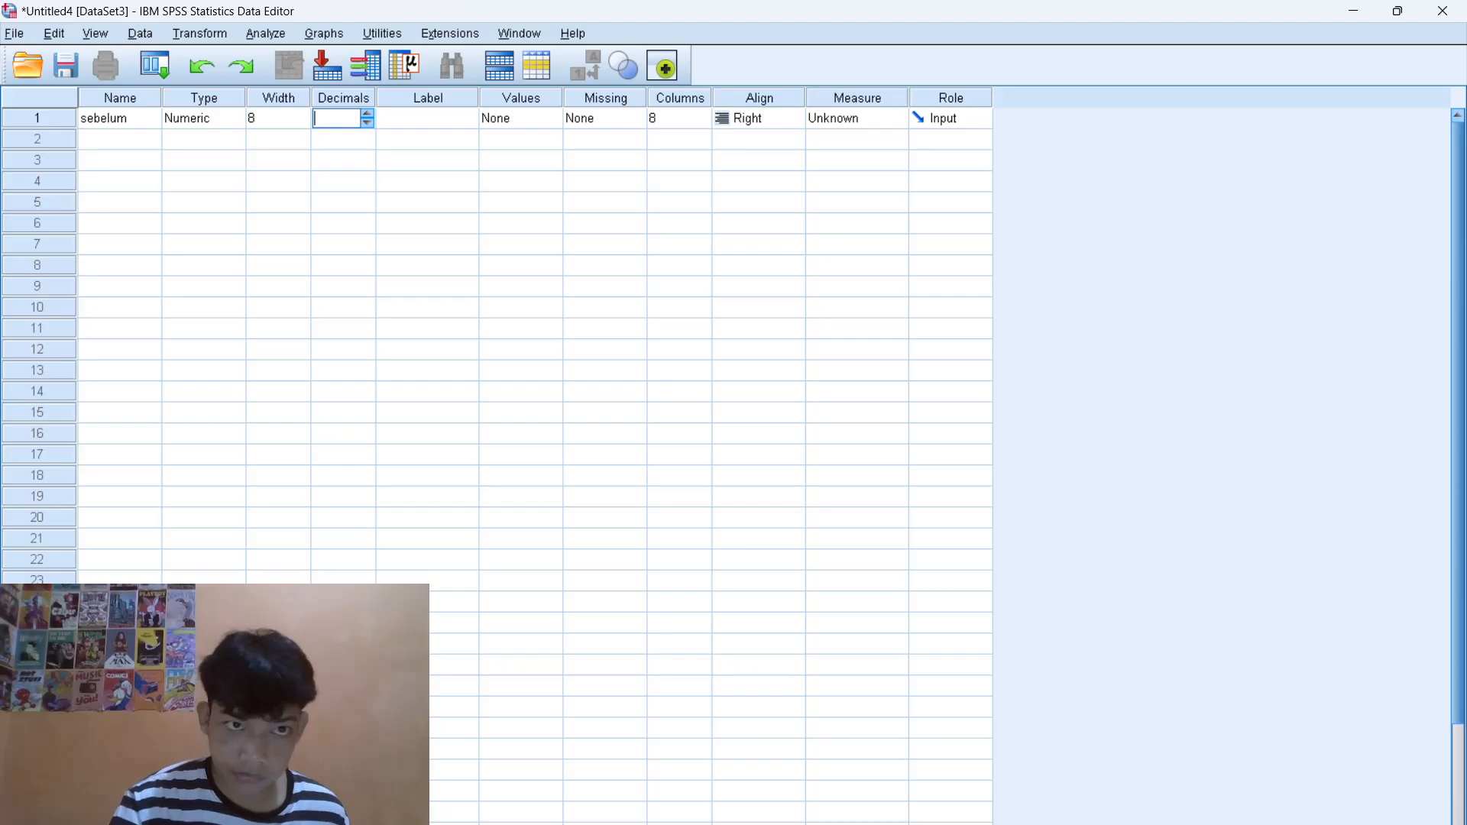
{"action": "type", "text": "0"}
- Add a second variable named sesudah below sebelum
{"action": "left_click", "coordinate": [122, 138]}
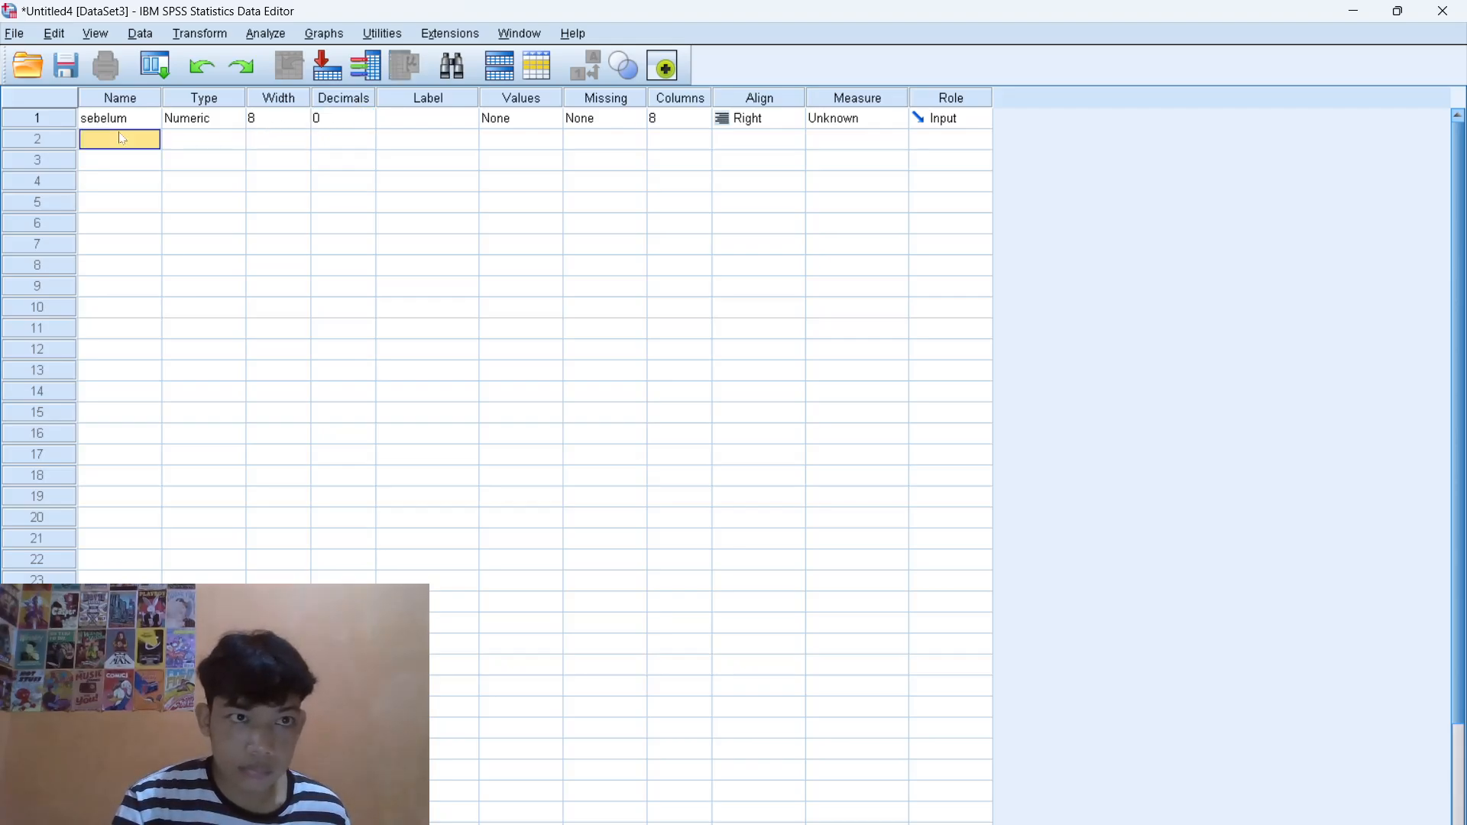
{"action": "type", "text": "sesu"}
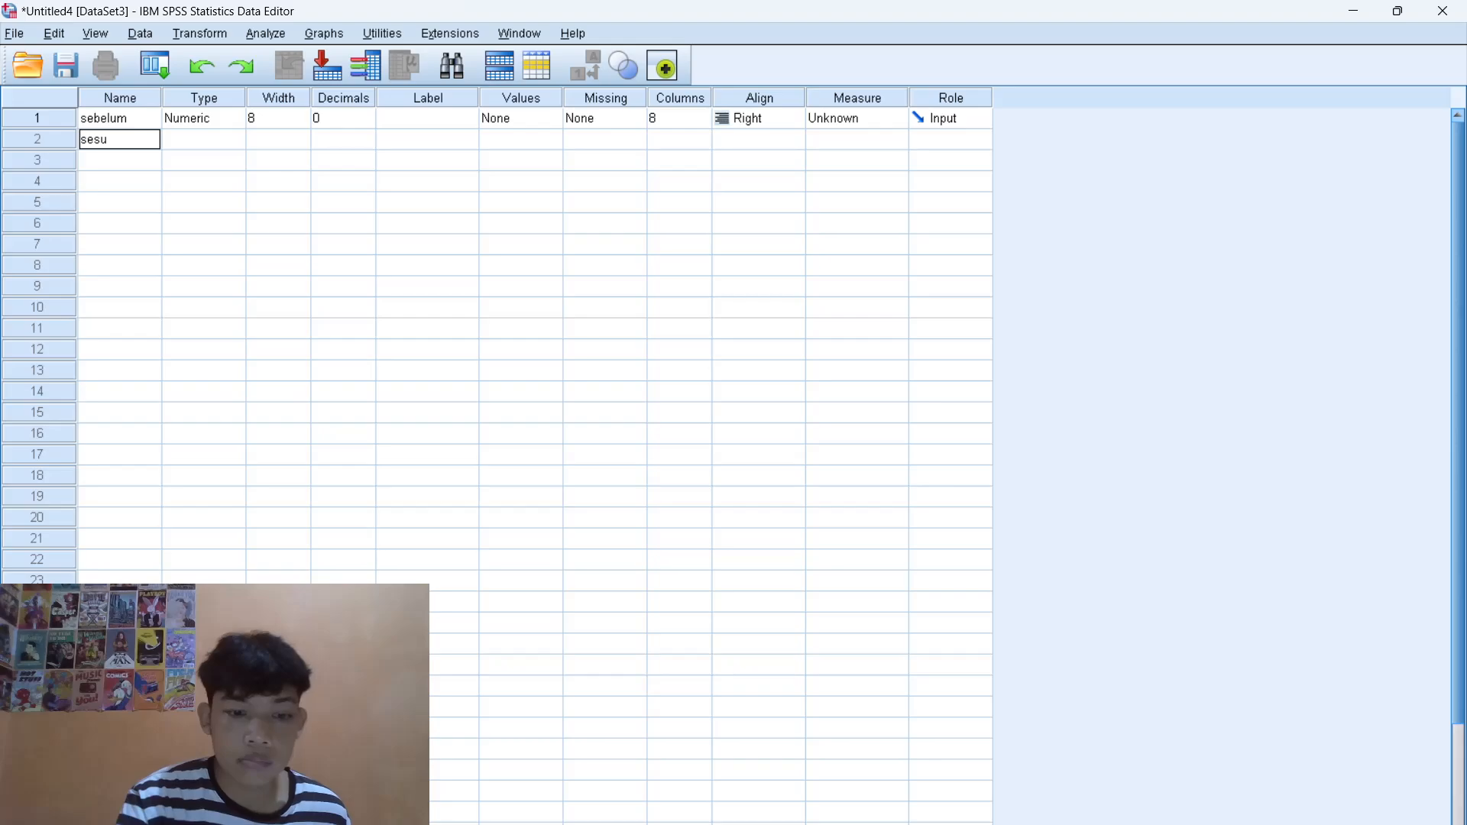
{"action": "type", "text": "fs"}
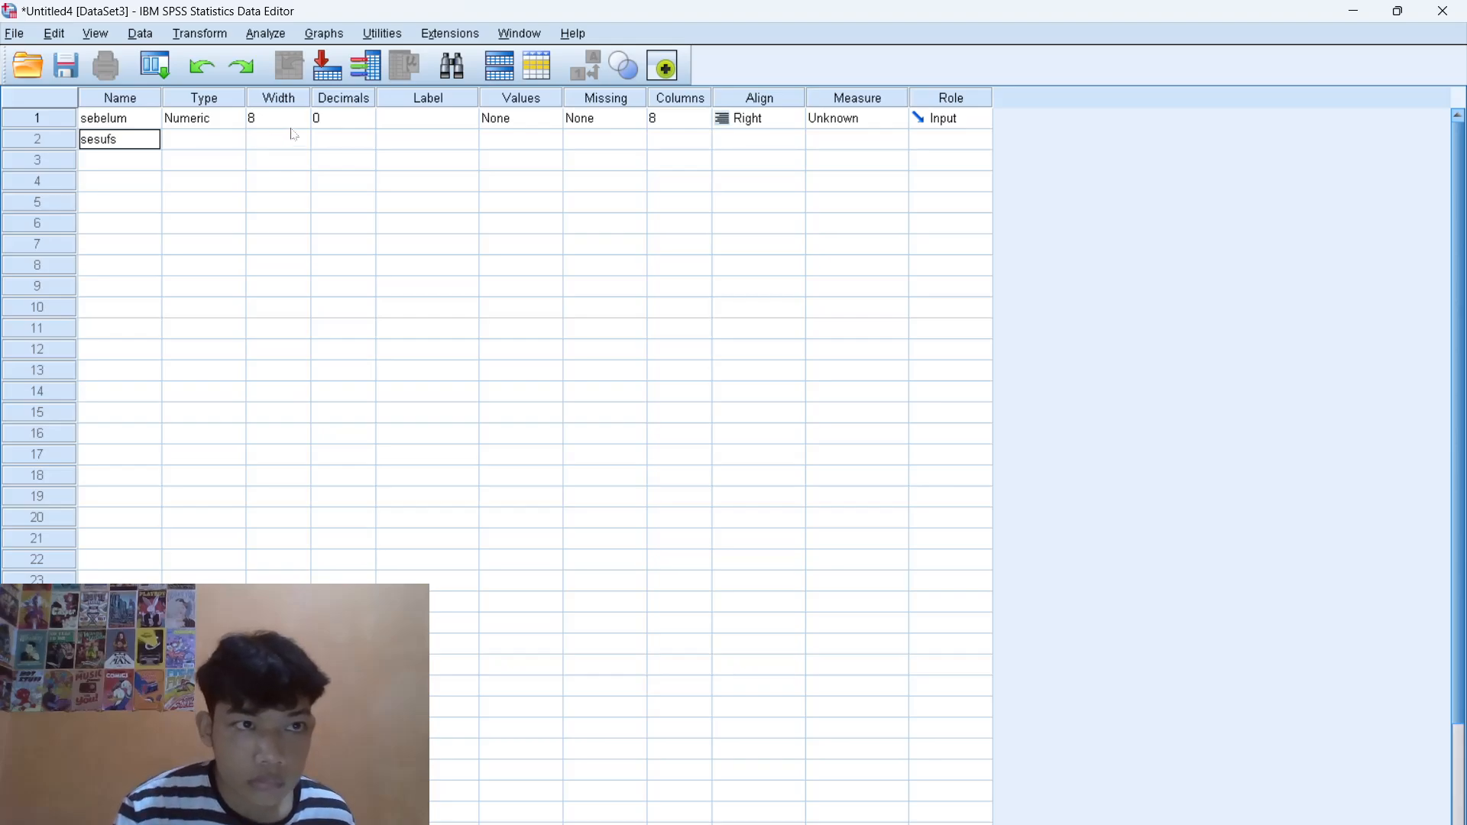
{"action": "key", "text": "BackSpace"}
{"action": "key", "text": "BackSpace"}
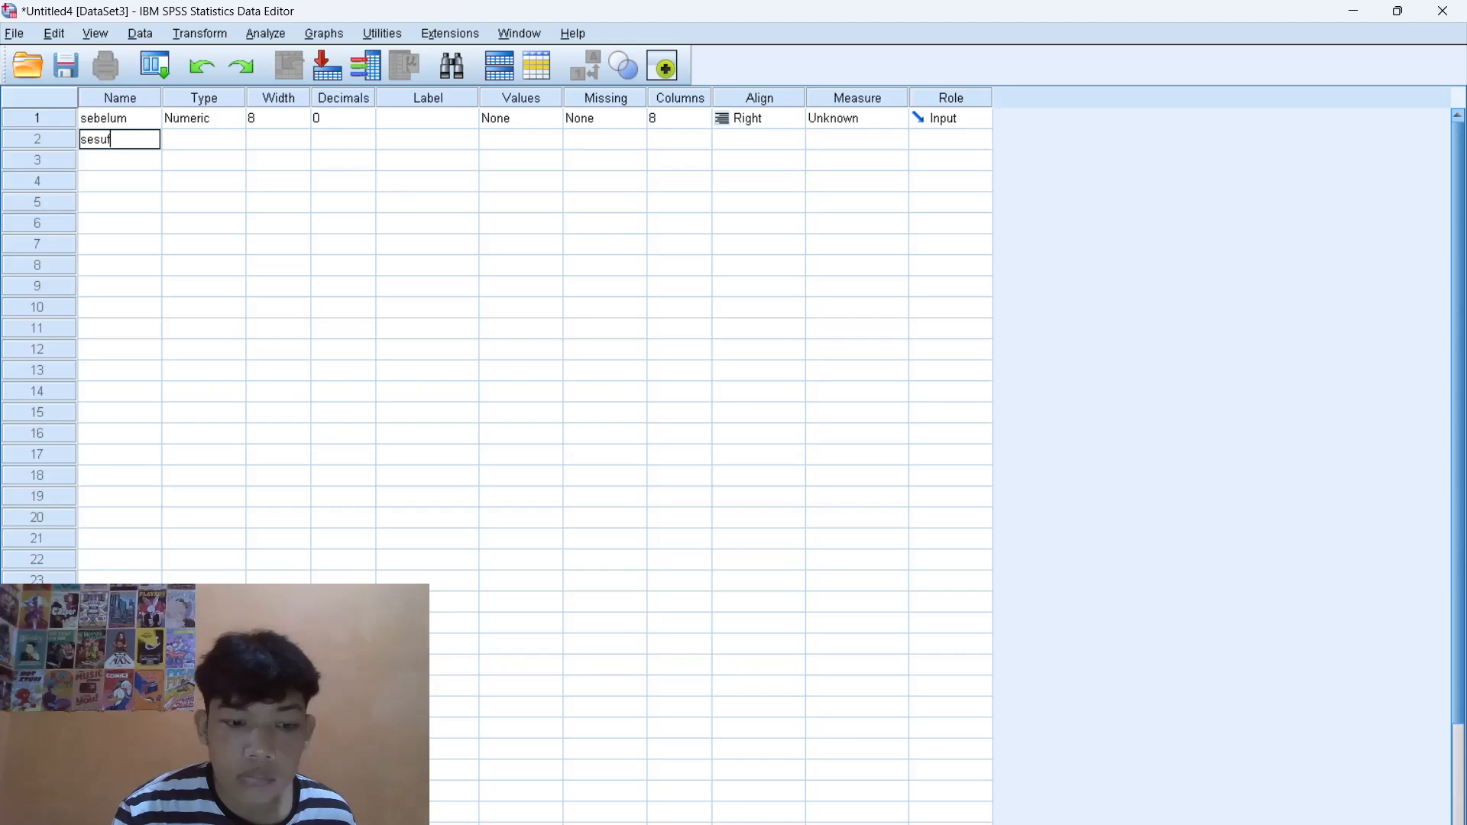
{"action": "type", "text": "dah"}
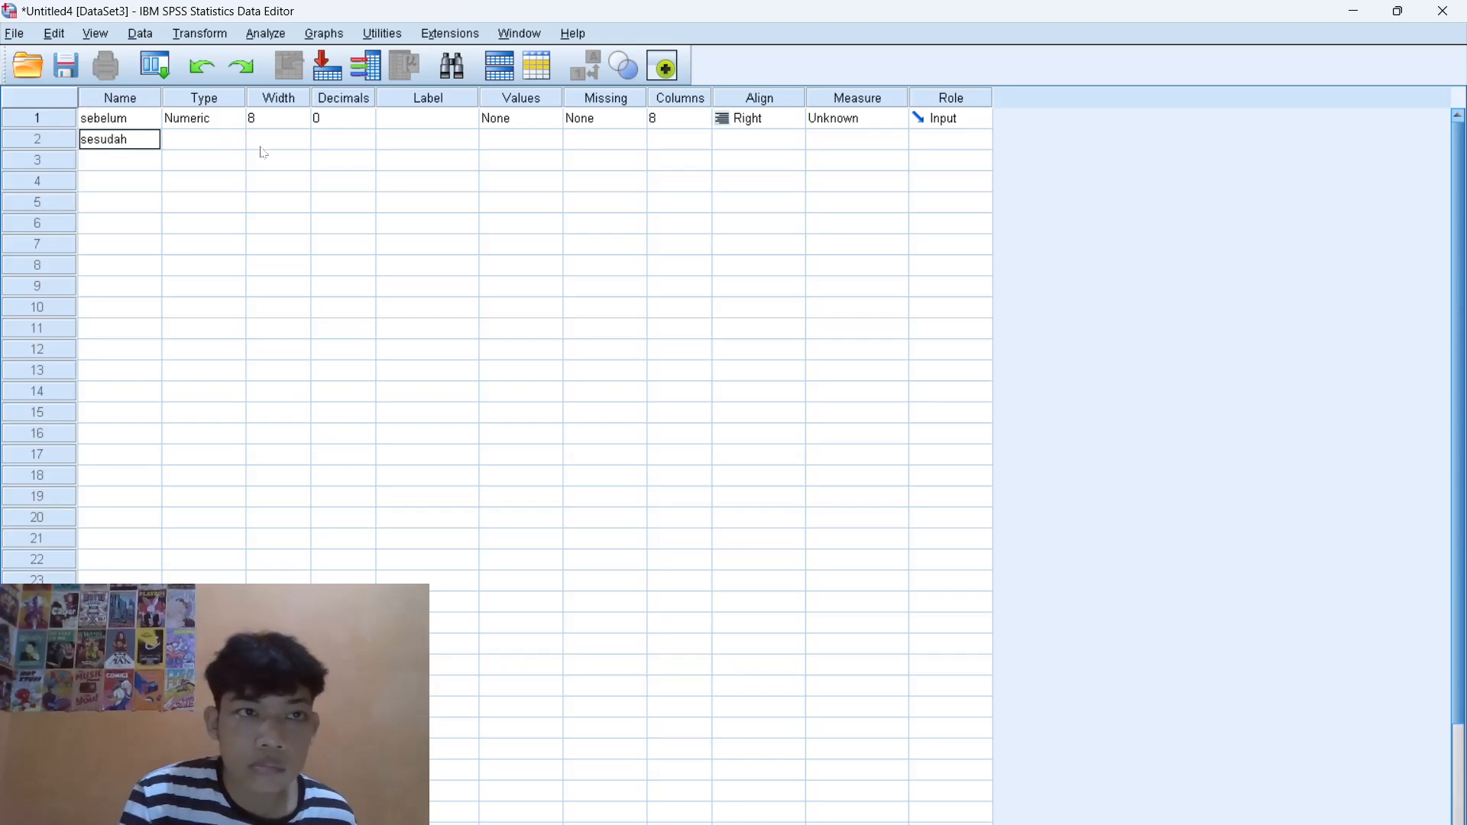
- Set the sesudah variable to 0 decimals and a width of 8
{"action": "left_click", "coordinate": [307, 143]}
{"action": "left_click", "coordinate": [340, 144]}
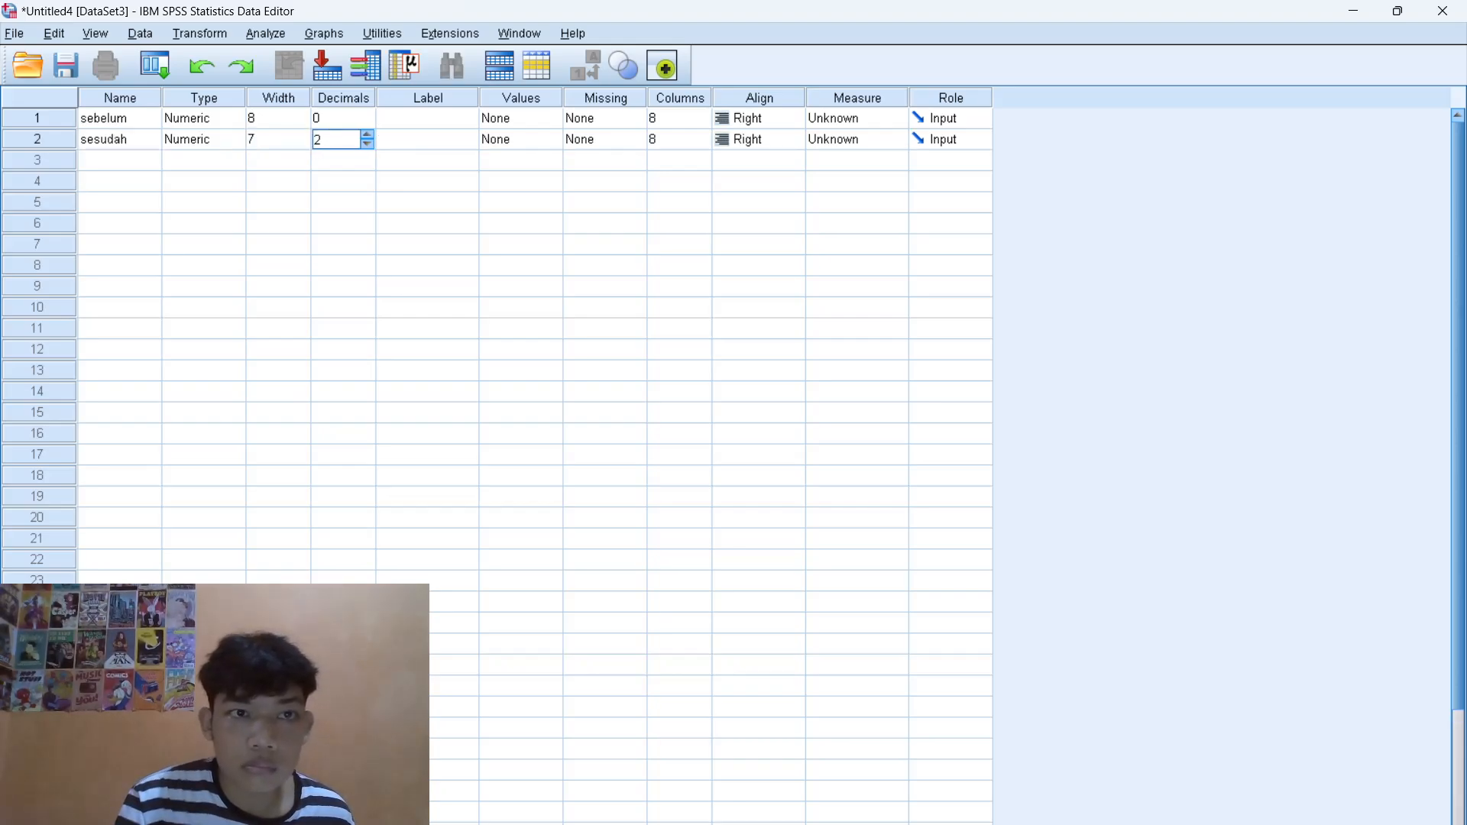
{"action": "type", "text": "0"}
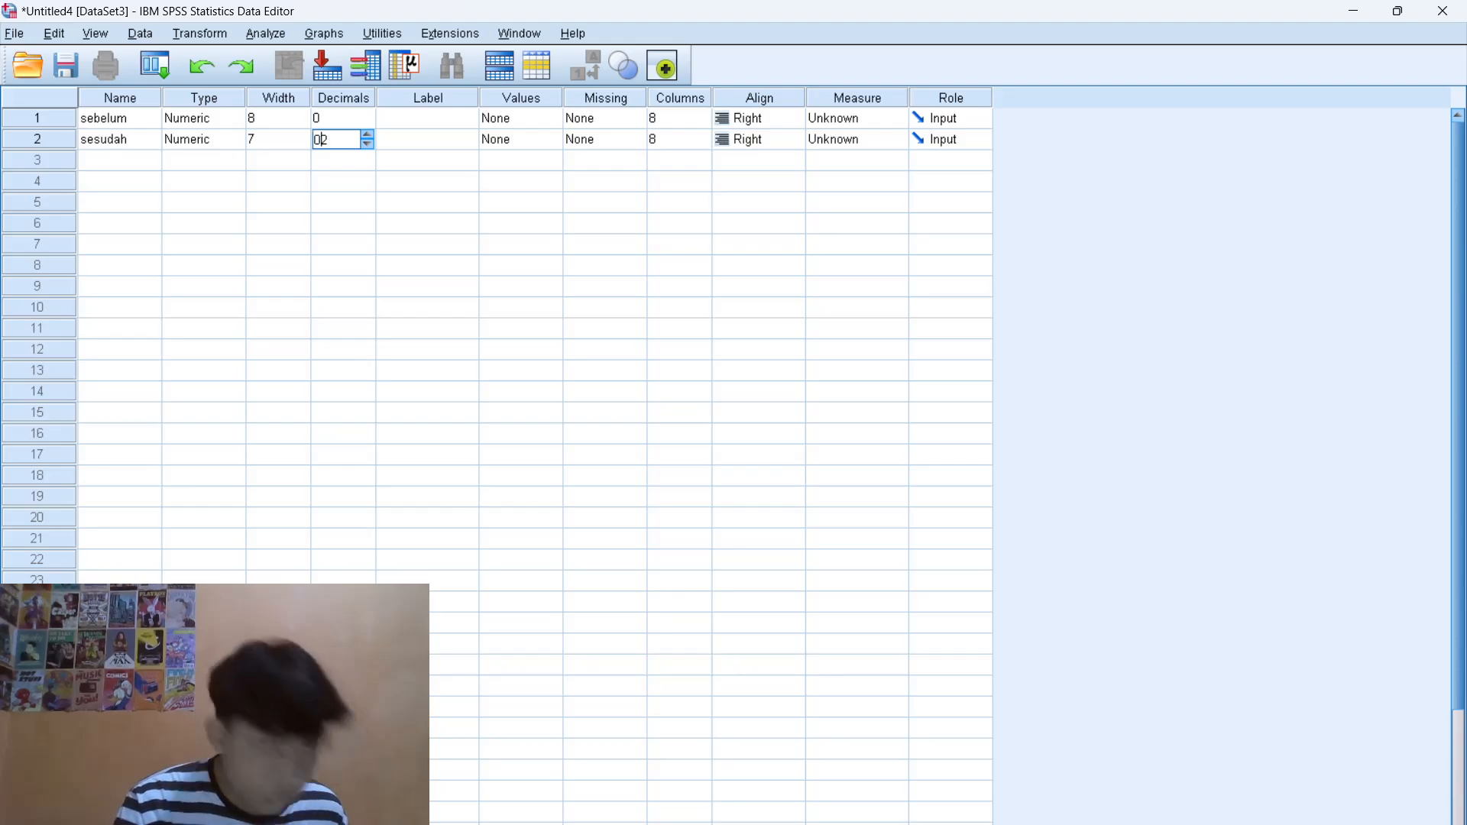
{"action": "key", "text": "Right"}
{"action": "key", "text": "BackSpace"}
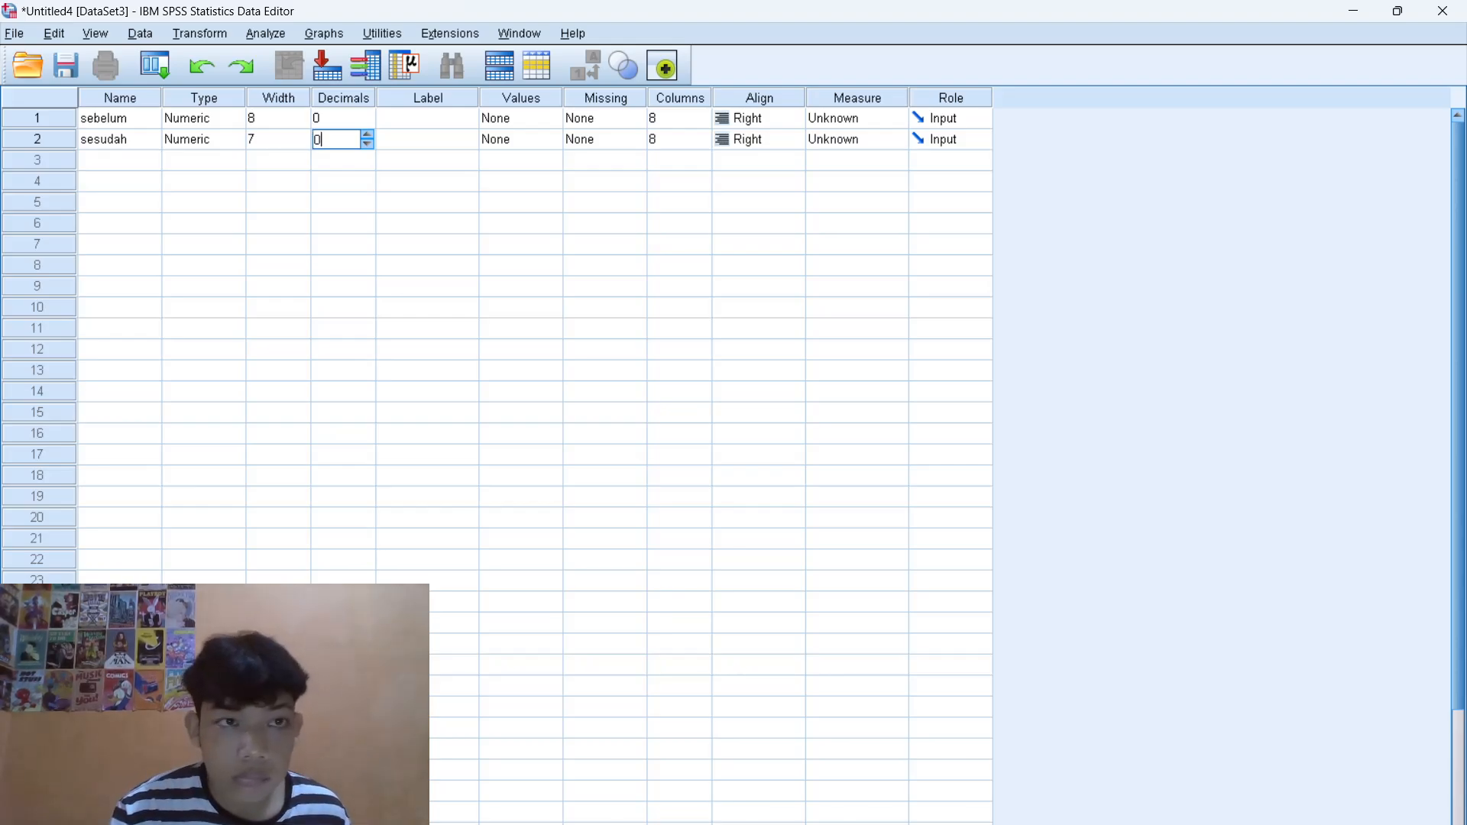
{"action": "left_click", "coordinate": [259, 142]}
{"action": "left_click", "coordinate": [302, 136]}
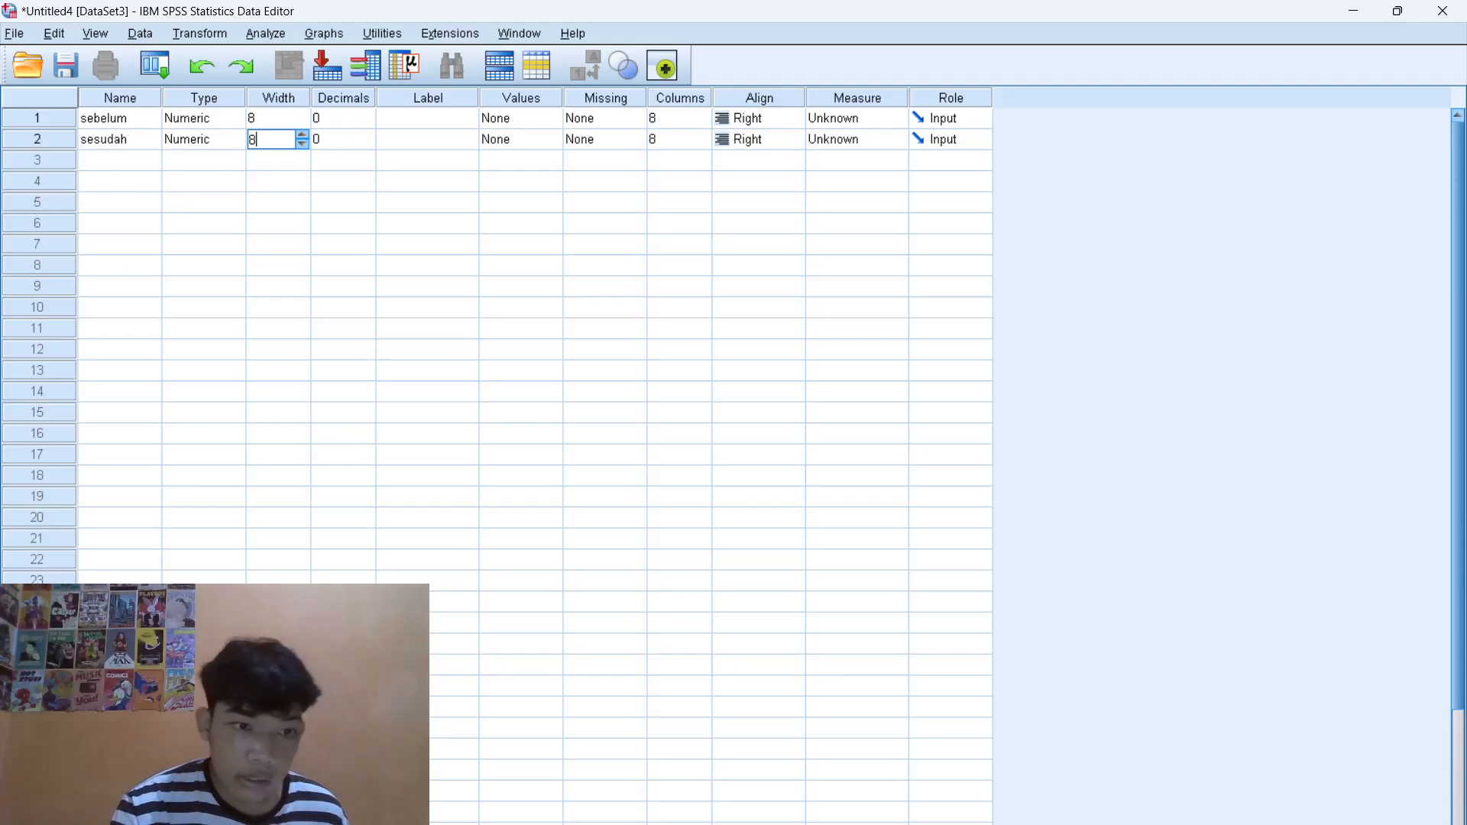
- Switch to the data grid and enter 76, 74, 72, 86 and 40 for sebelum in rows 1 to 5
{"action": "key", "text": "ctrl+t"}
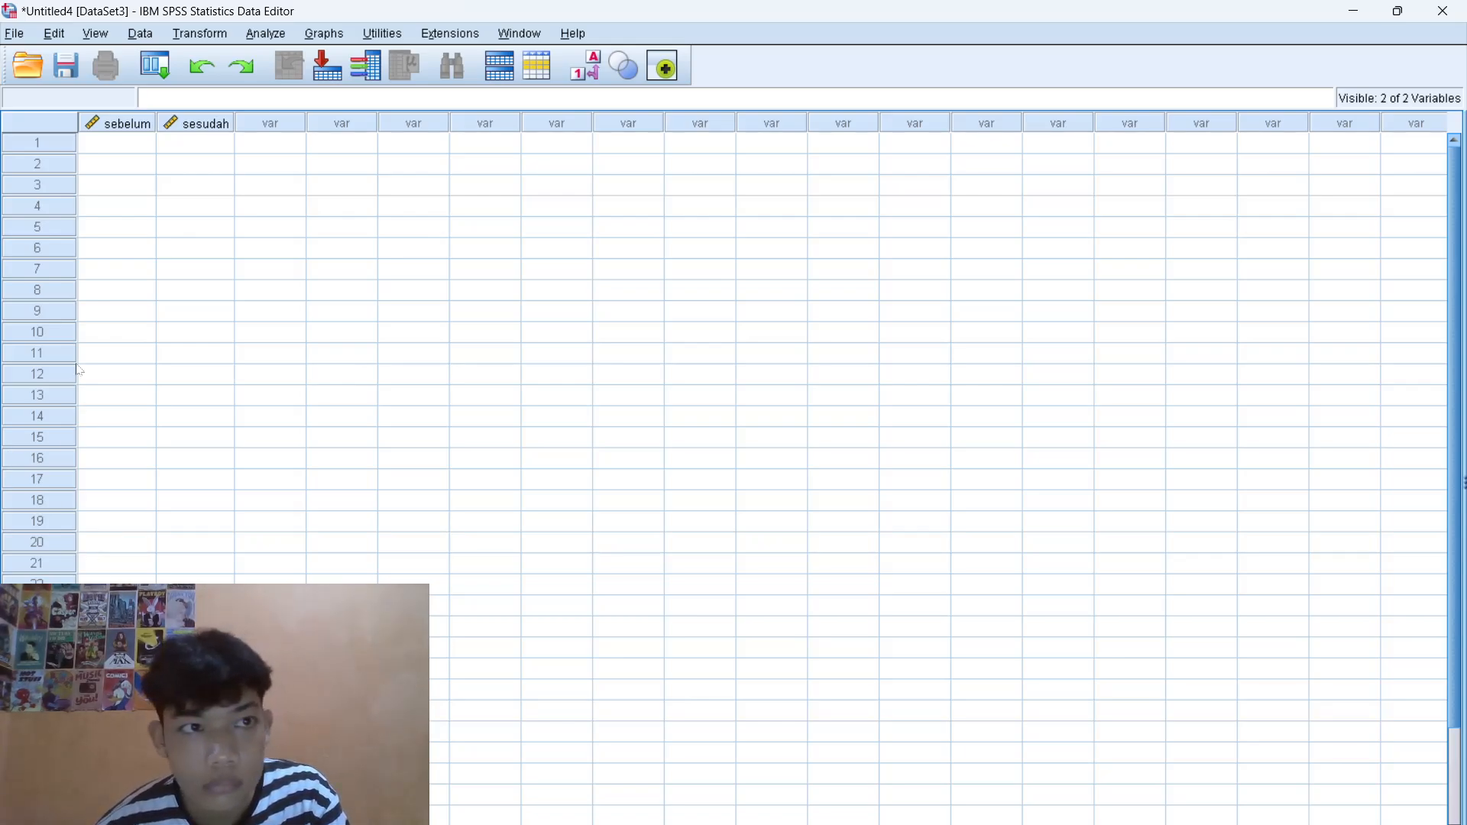
{"action": "left_click", "coordinate": [122, 147]}
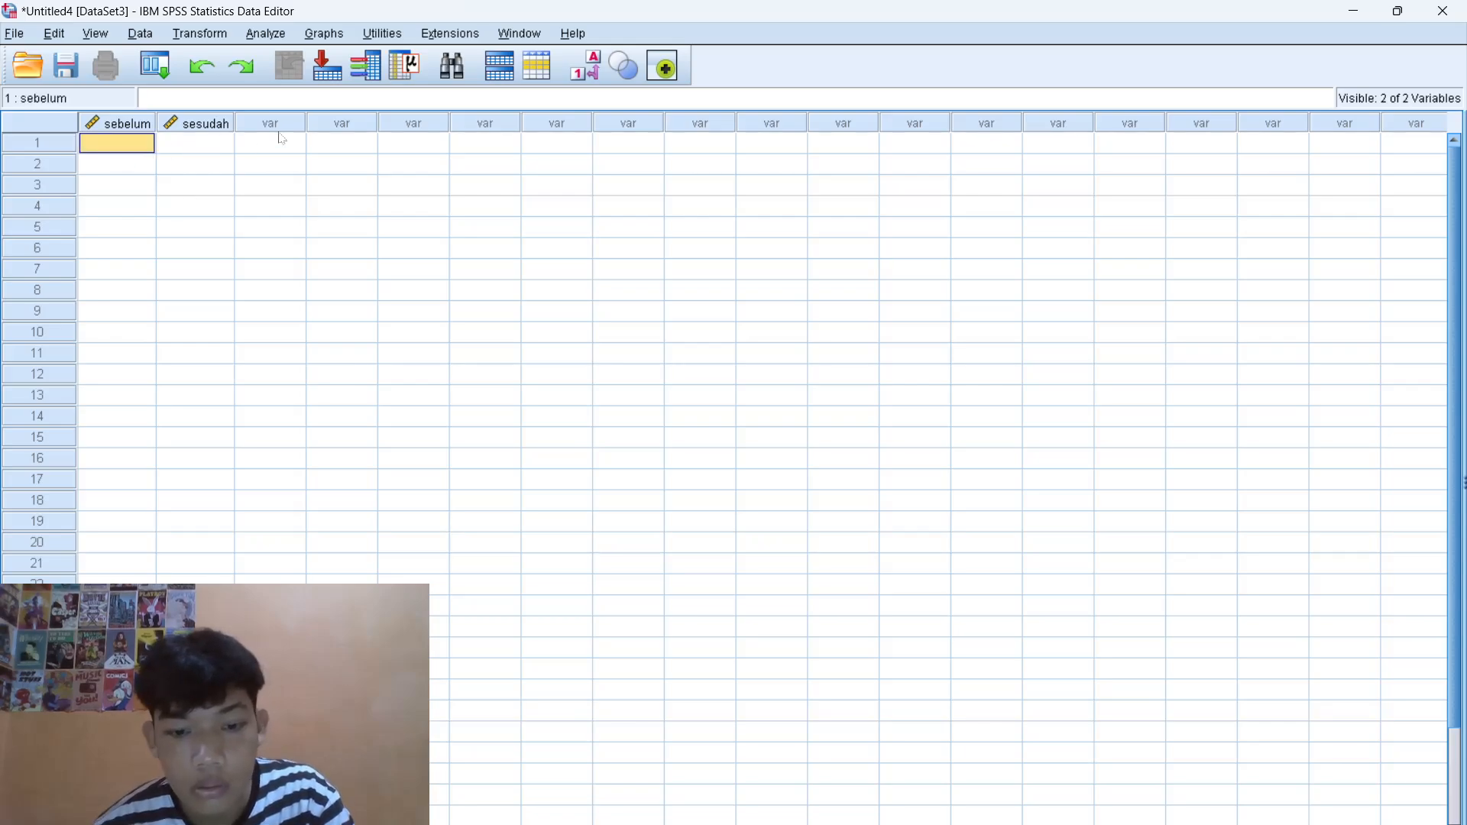
{"action": "type", "text": "76"}
{"action": "key", "text": "Return"}
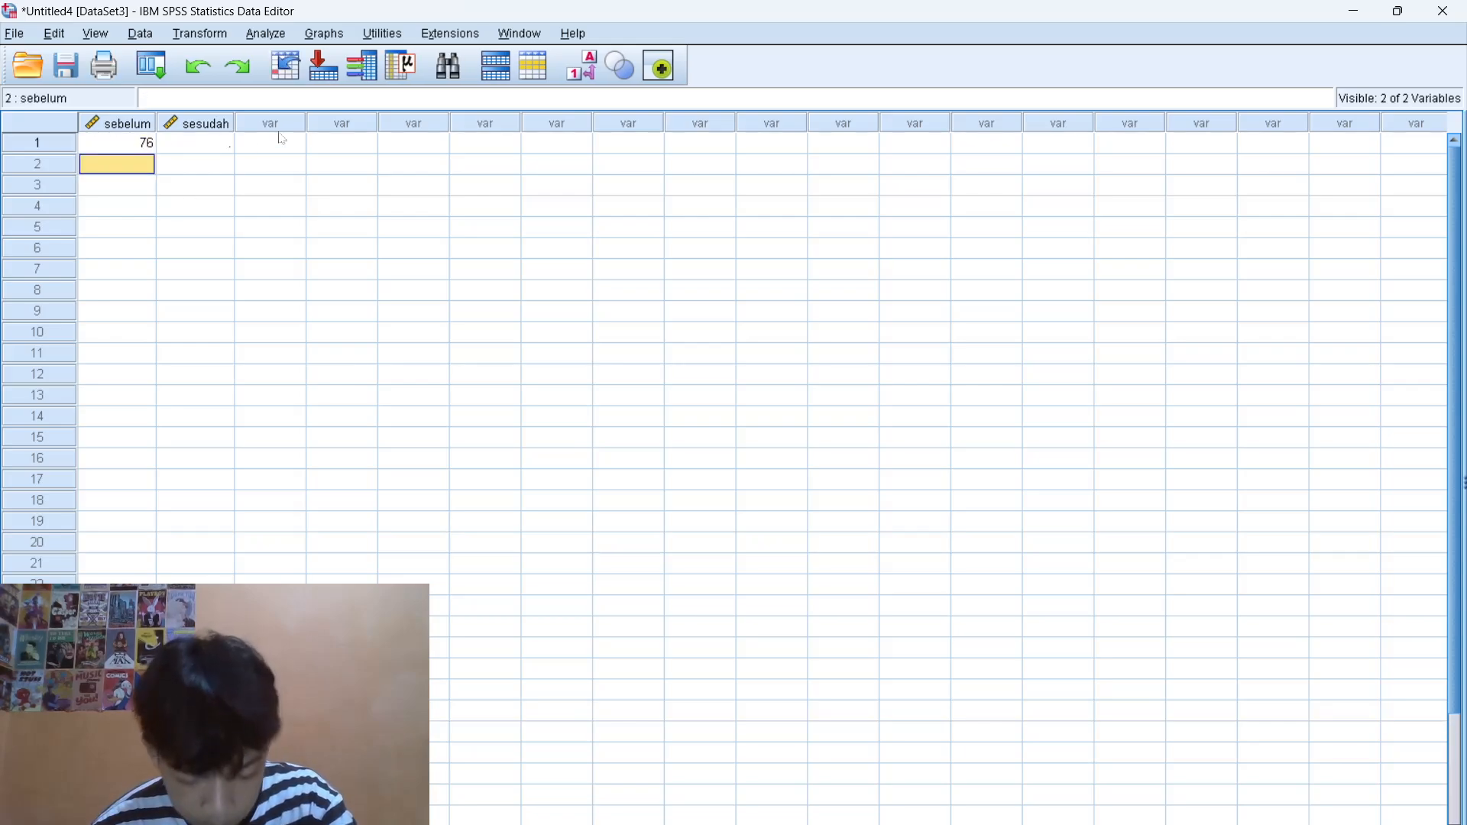
{"action": "type", "text": "74"}
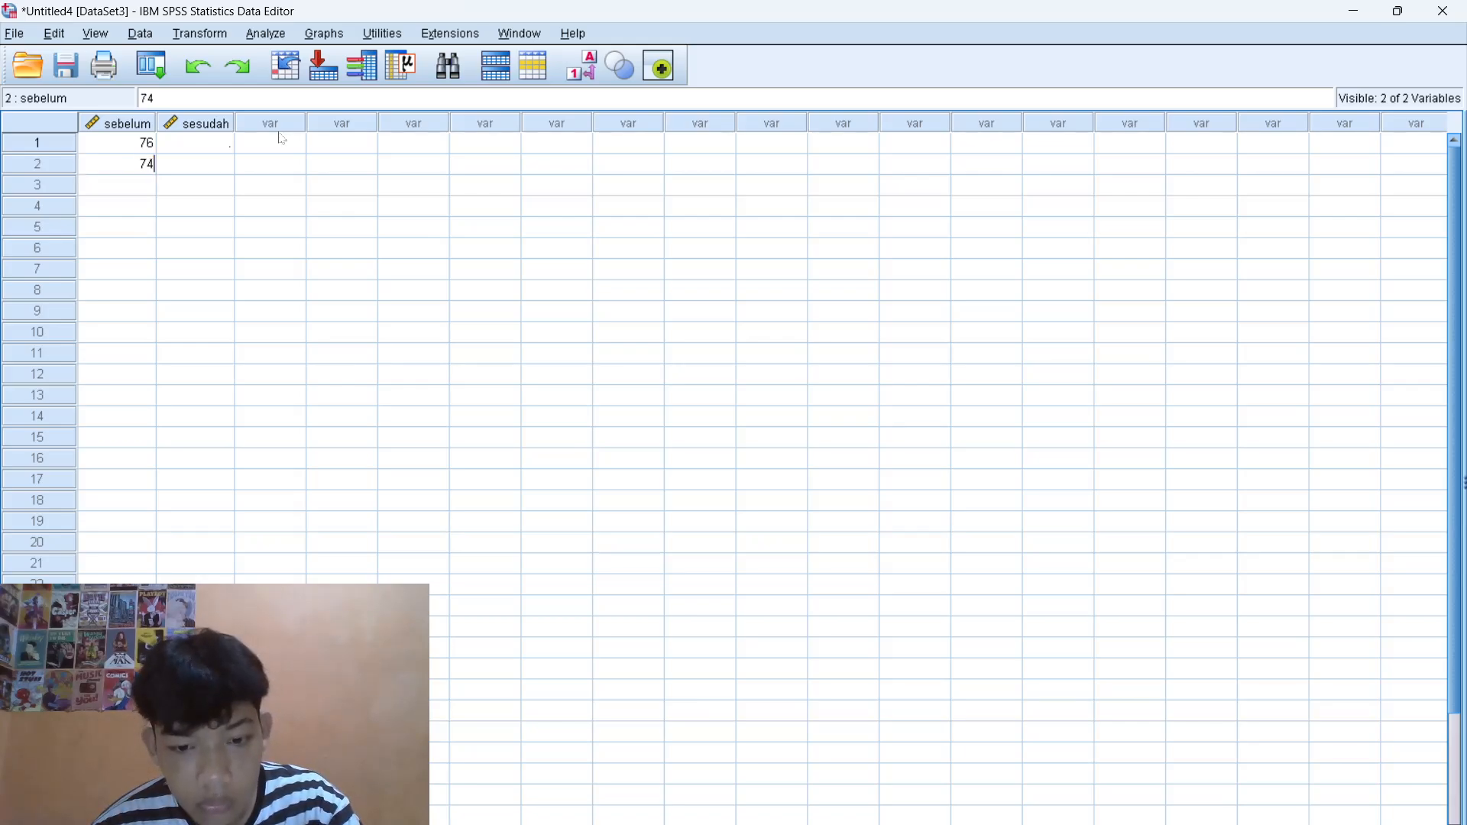
{"action": "key", "text": "Return"}
{"action": "type", "text": "72"}
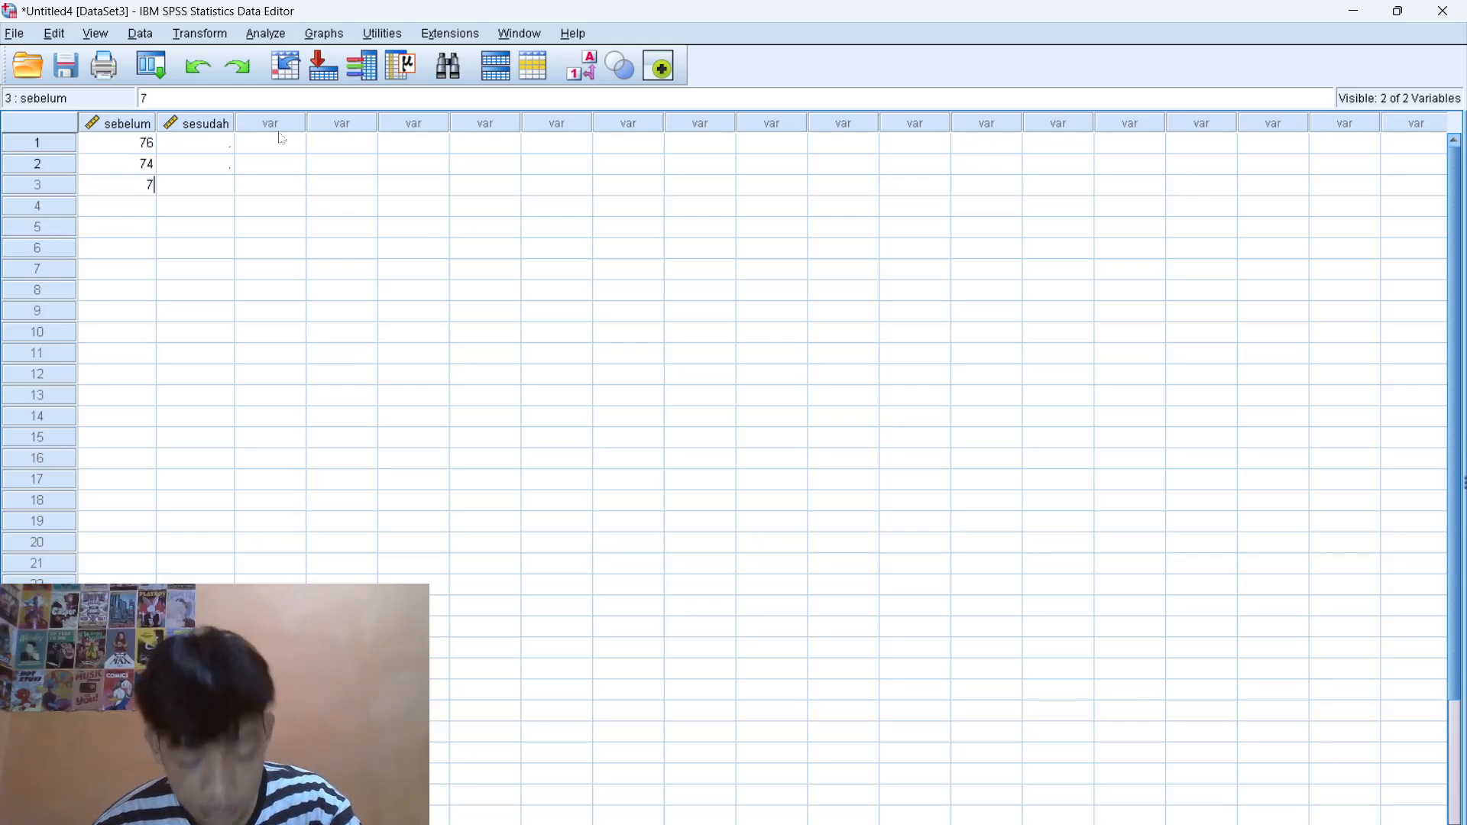
{"action": "key", "text": "Return"}
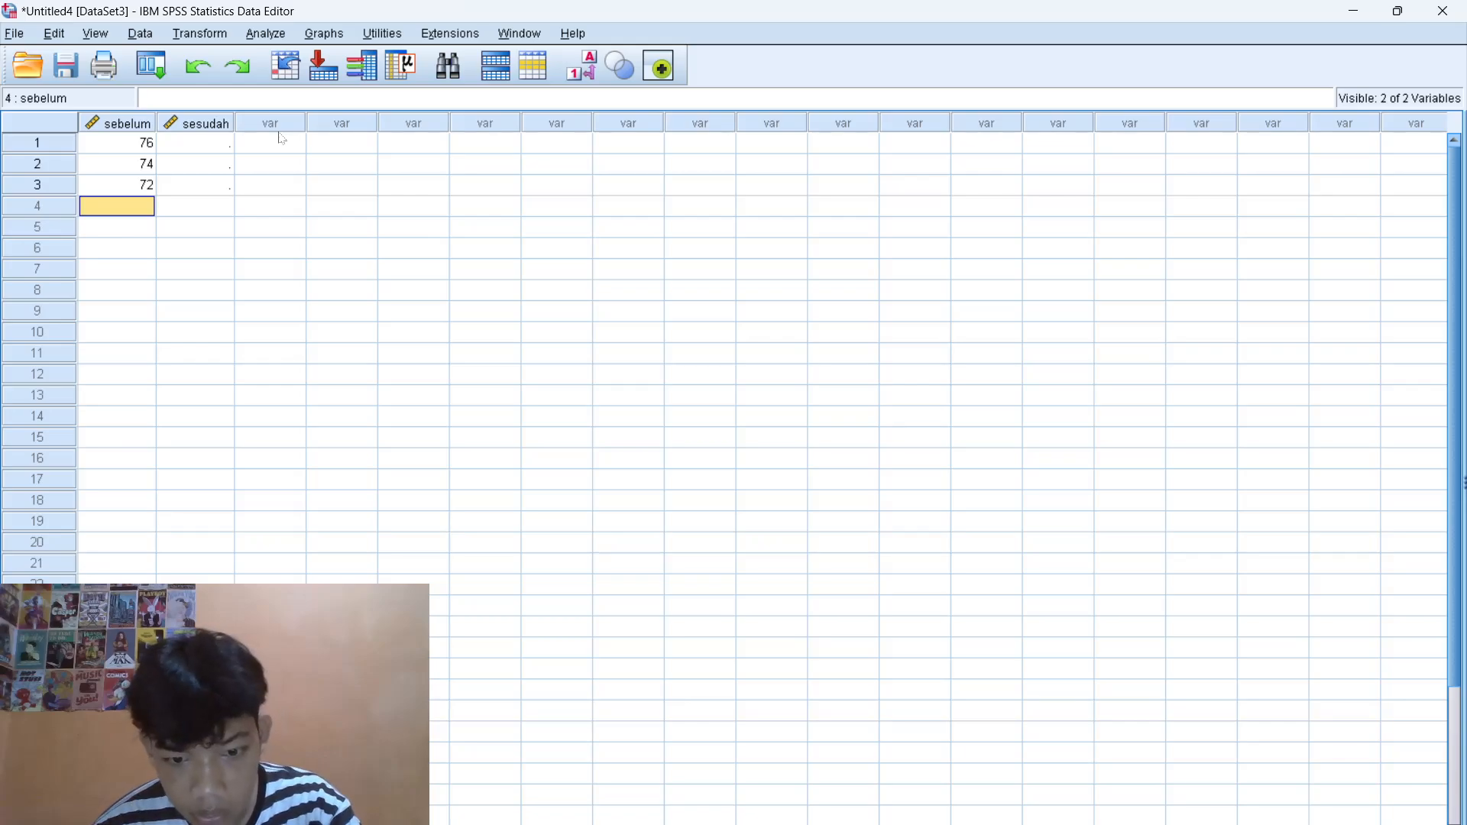
{"action": "type", "text": "86"}
{"action": "key", "text": "Return"}
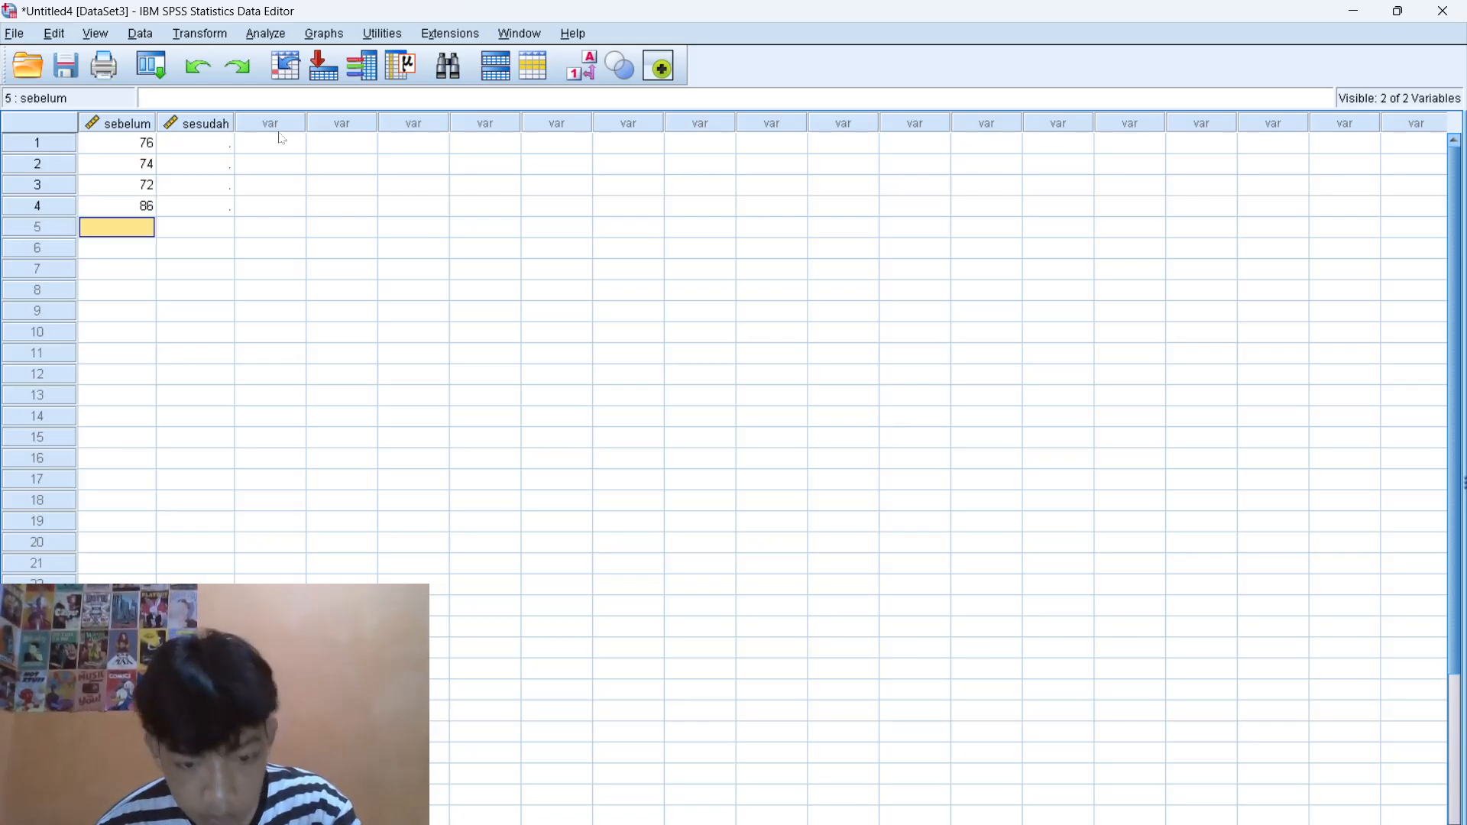
{"action": "type", "text": "40"}
{"action": "key", "text": "Return"}
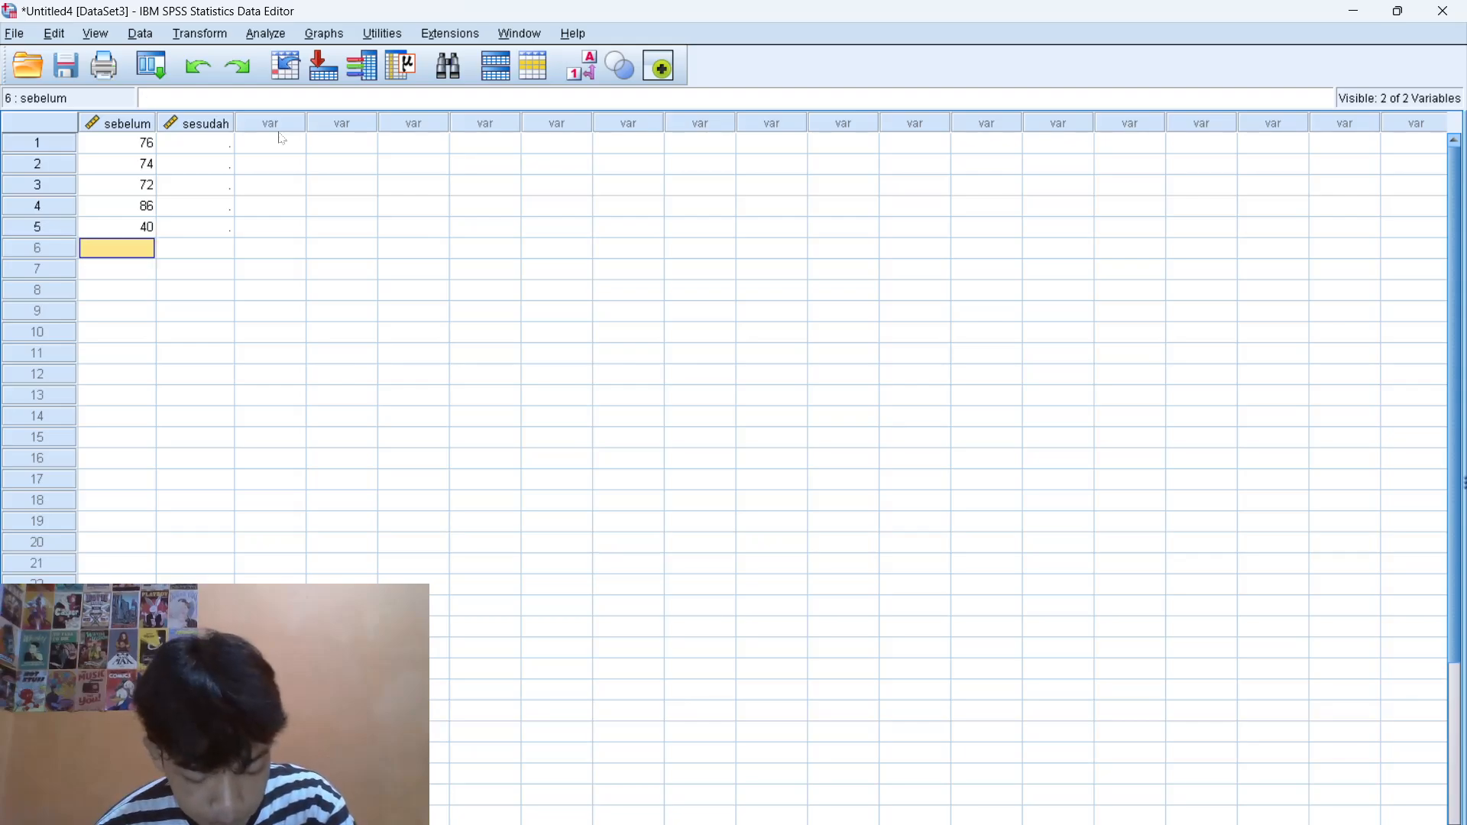
- Enter the sebelum values 56, 92, 43 and 87 in rows 6 to 9
{"action": "type", "text": "56"}
{"action": "key", "text": "Return"}
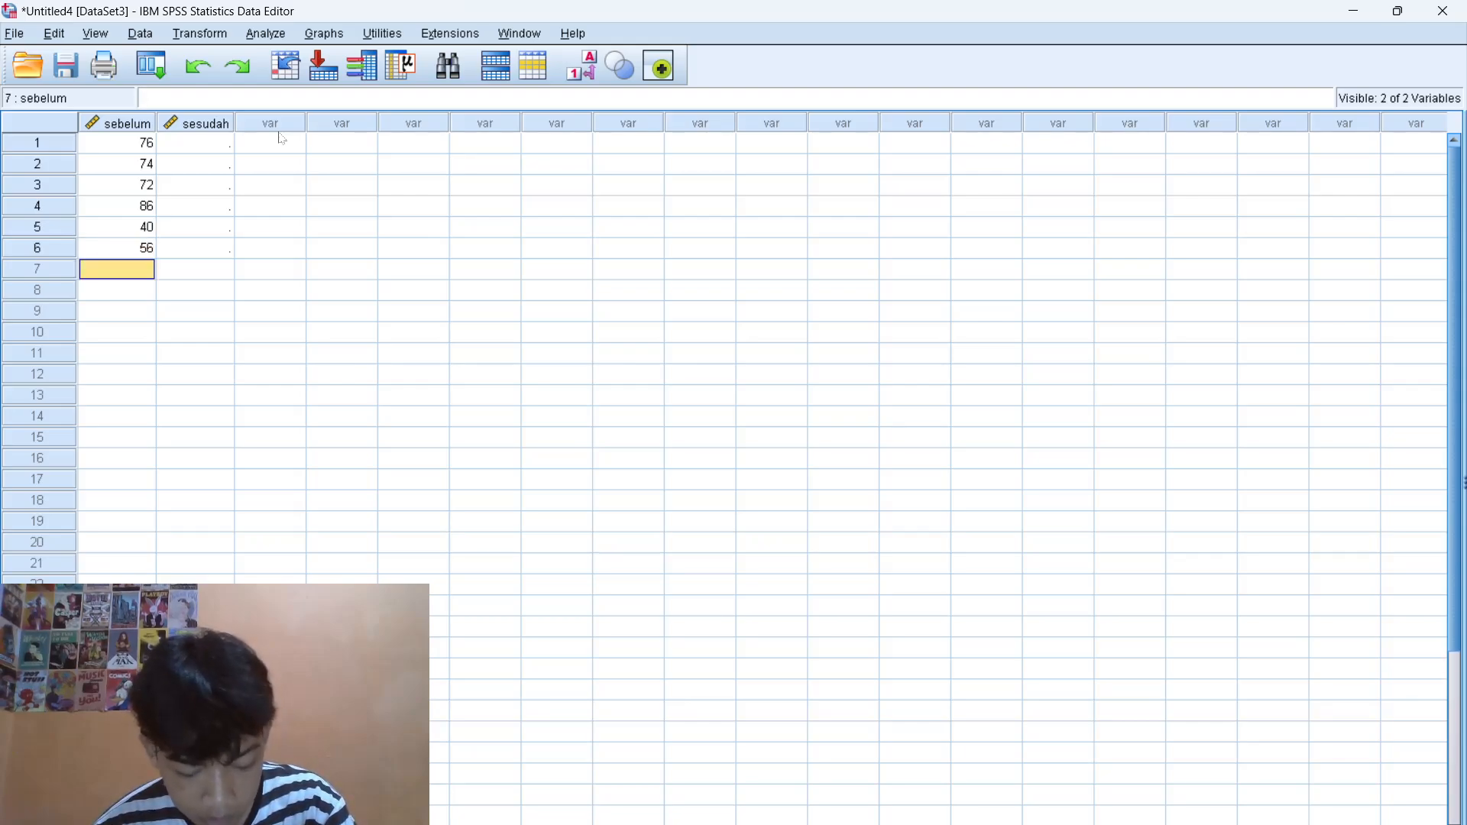
{"action": "type", "text": "92"}
{"action": "key", "text": "Return"}
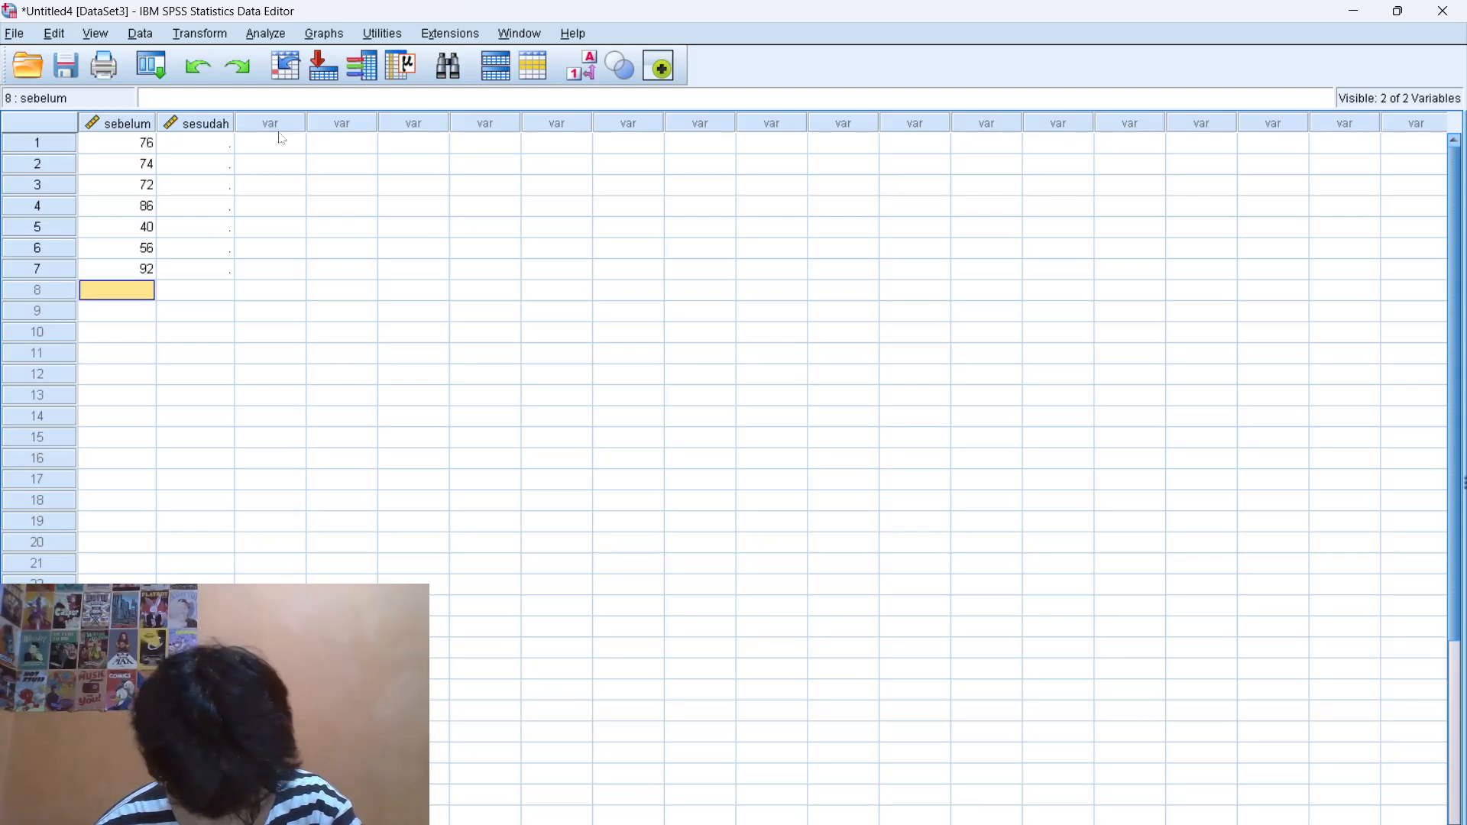
{"action": "type", "text": "43"}
{"action": "key", "text": "Return"}
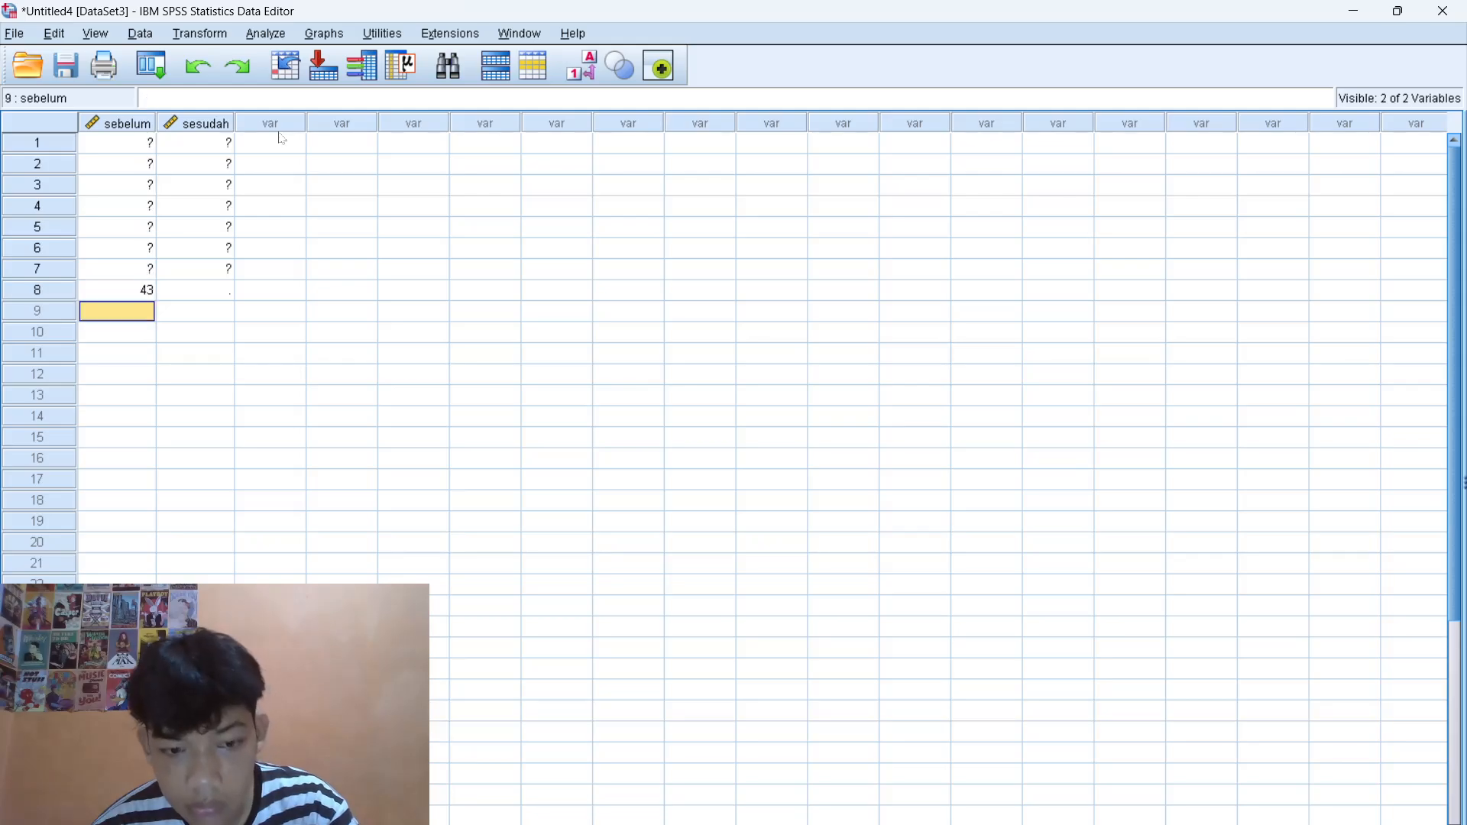
{"action": "type", "text": "87"}
{"action": "key", "text": "Return"}
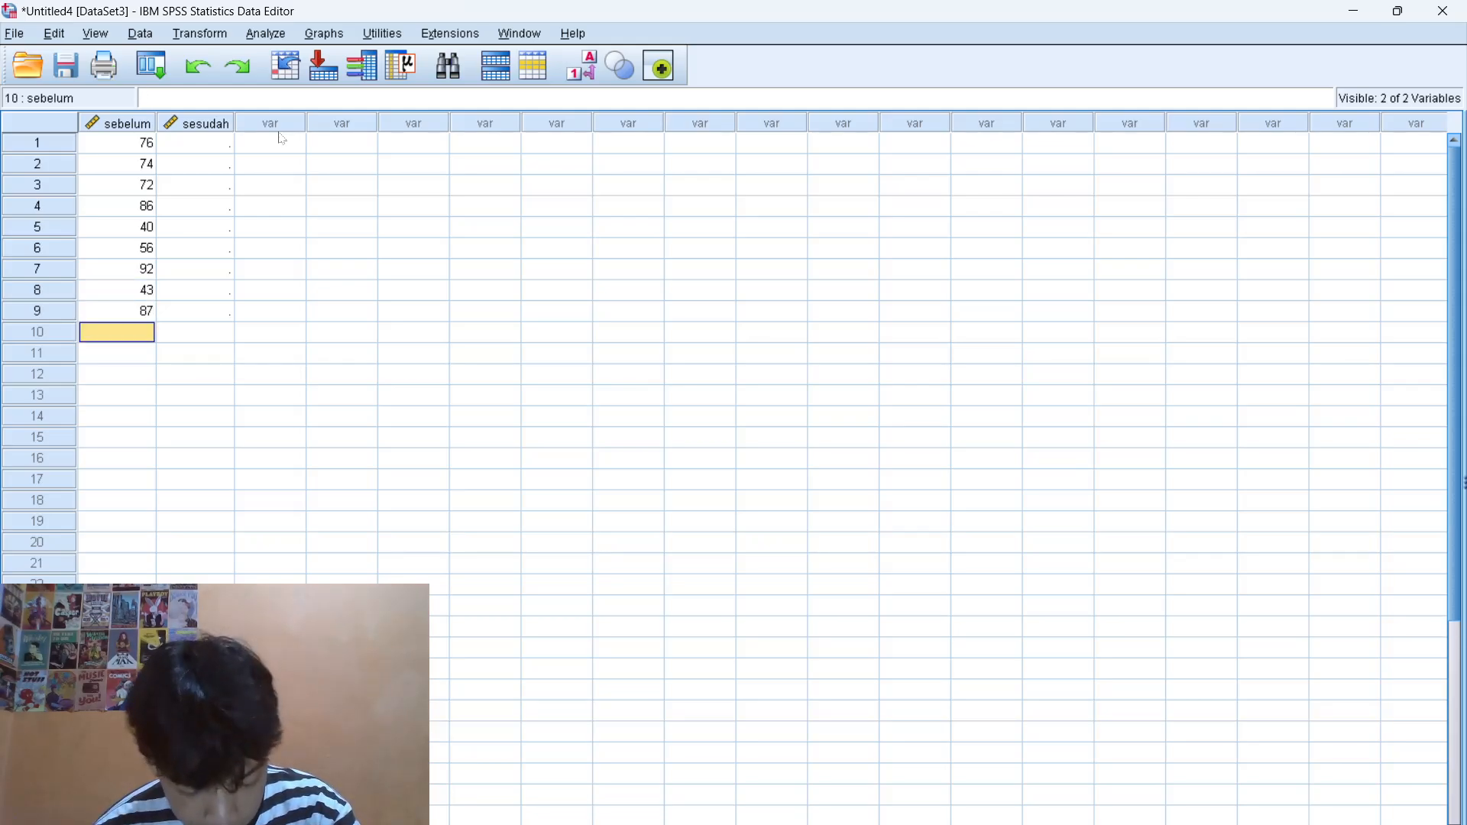
- Enter the sebelum values 99, 72, 57 and 96 in rows 10 to 13
{"action": "type", "text": "99"}
{"action": "key", "text": "Return"}
{"action": "type", "text": "72"}
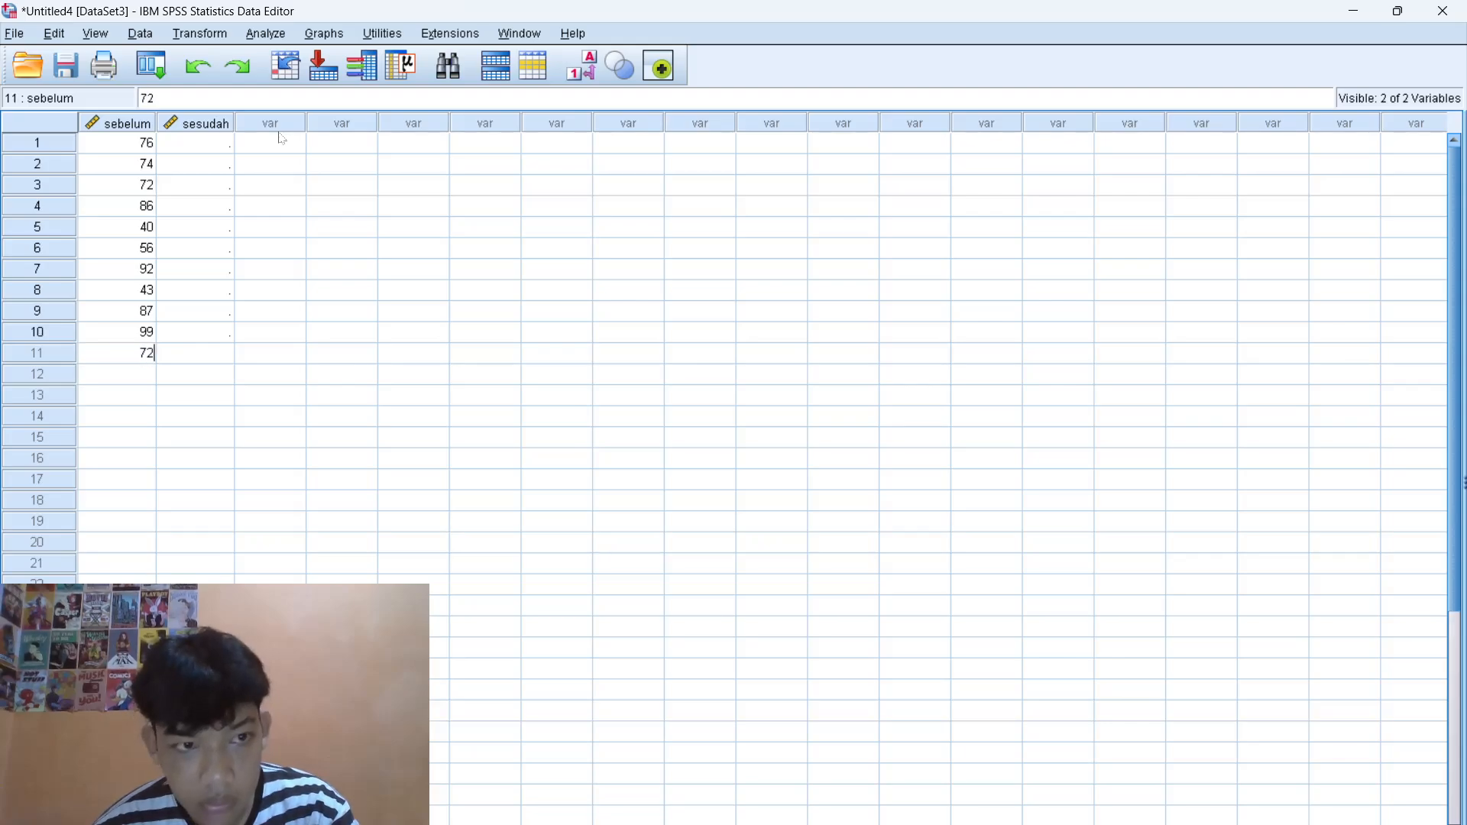
{"action": "key", "text": "Return"}
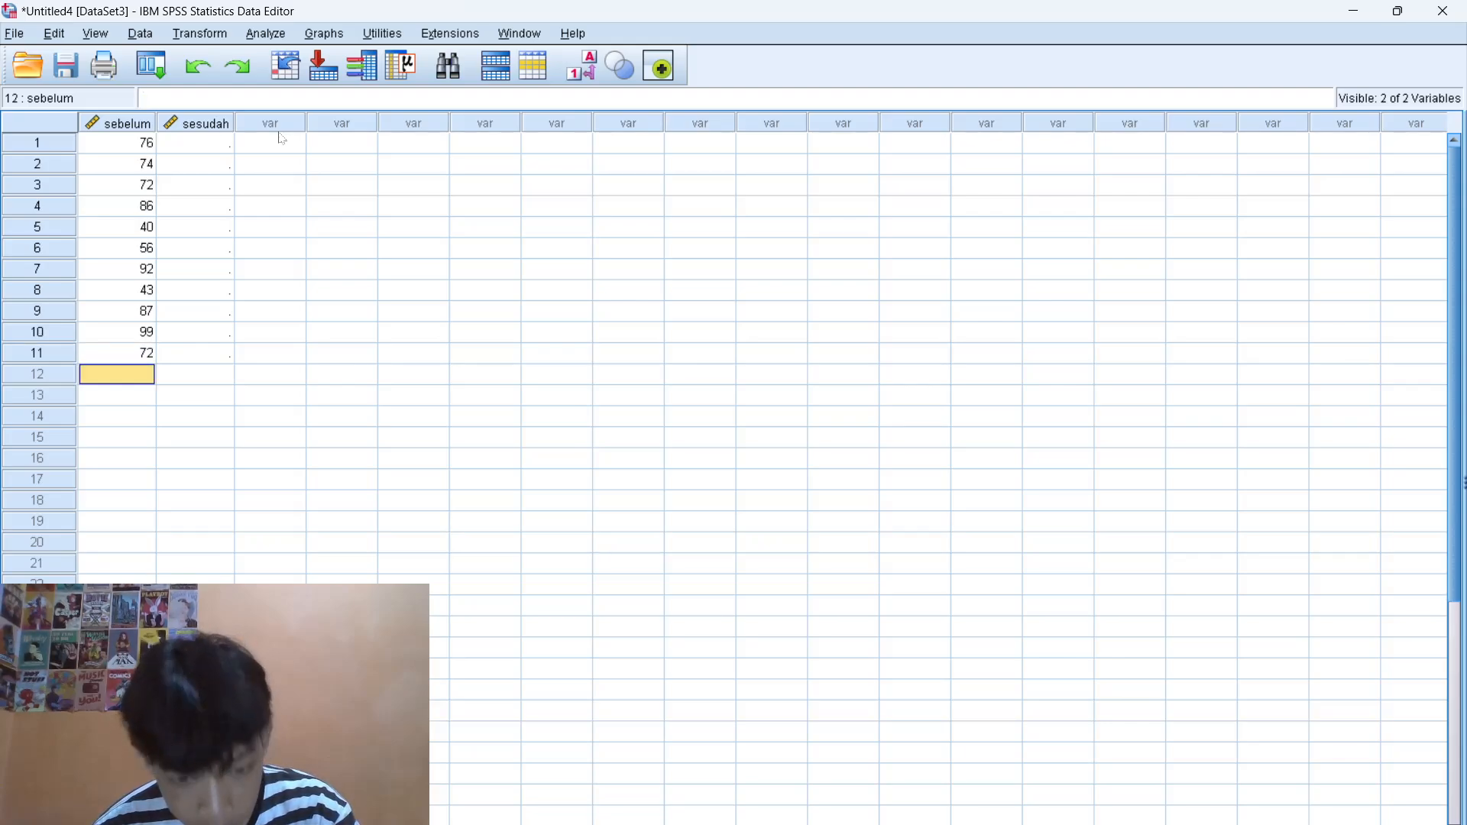
{"action": "type", "text": "57"}
{"action": "key", "text": "Return"}
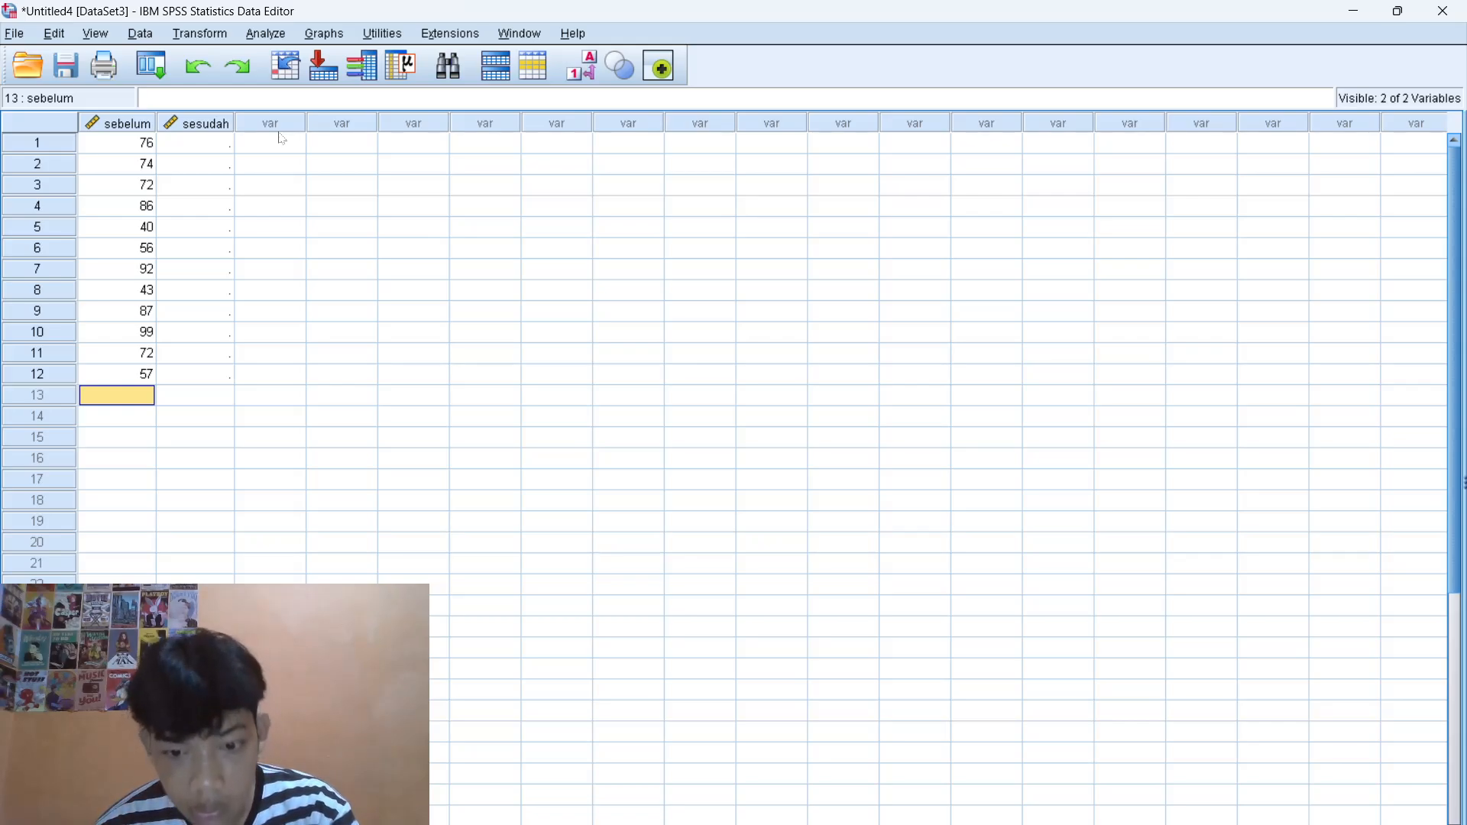
{"action": "type", "text": "96"}
{"action": "key", "text": "Return"}
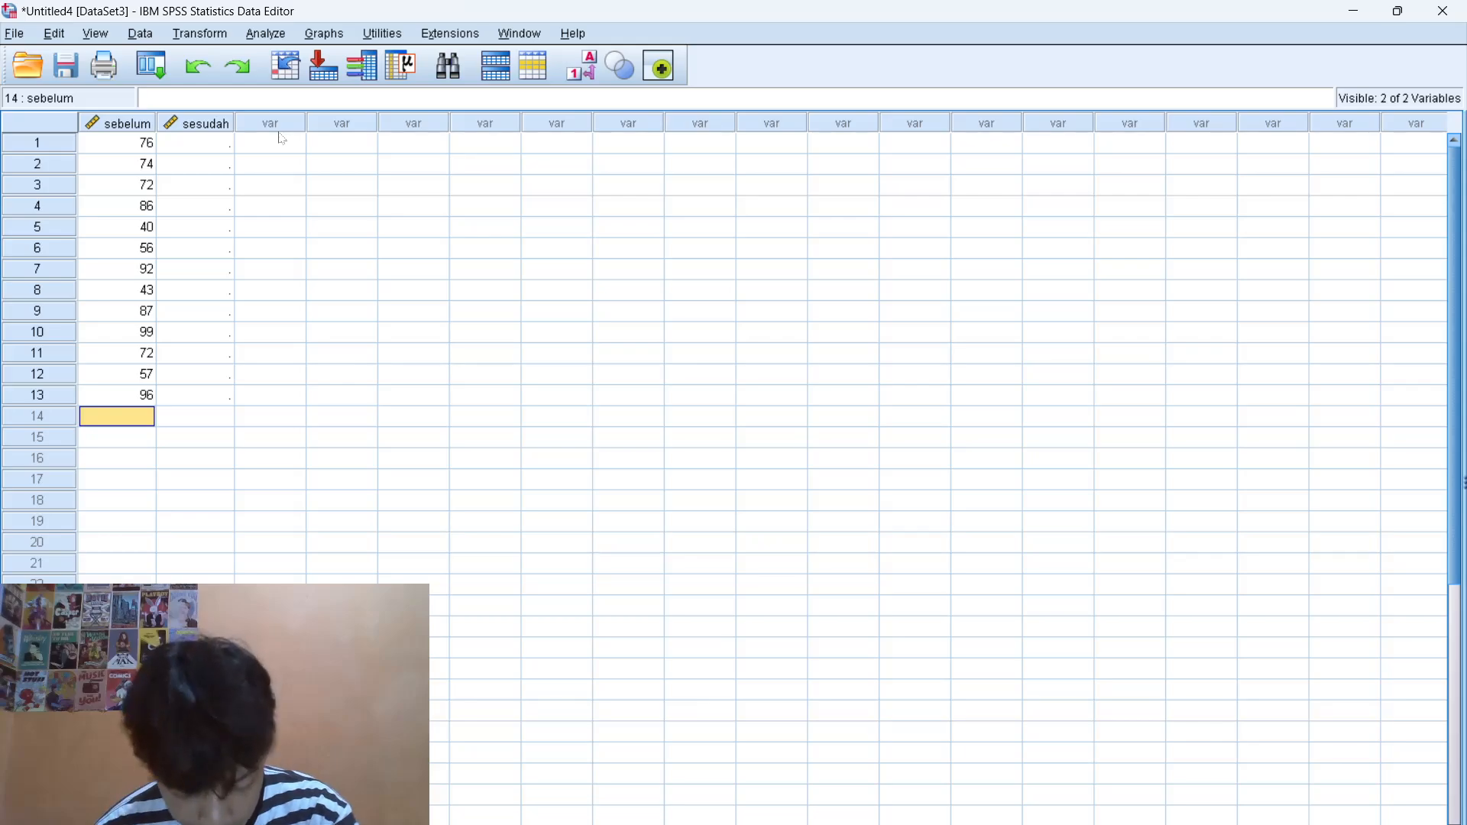
- Enter the sebelum values 82, 98 and 94 in rows 14 to 16
{"action": "type", "text": "8"}
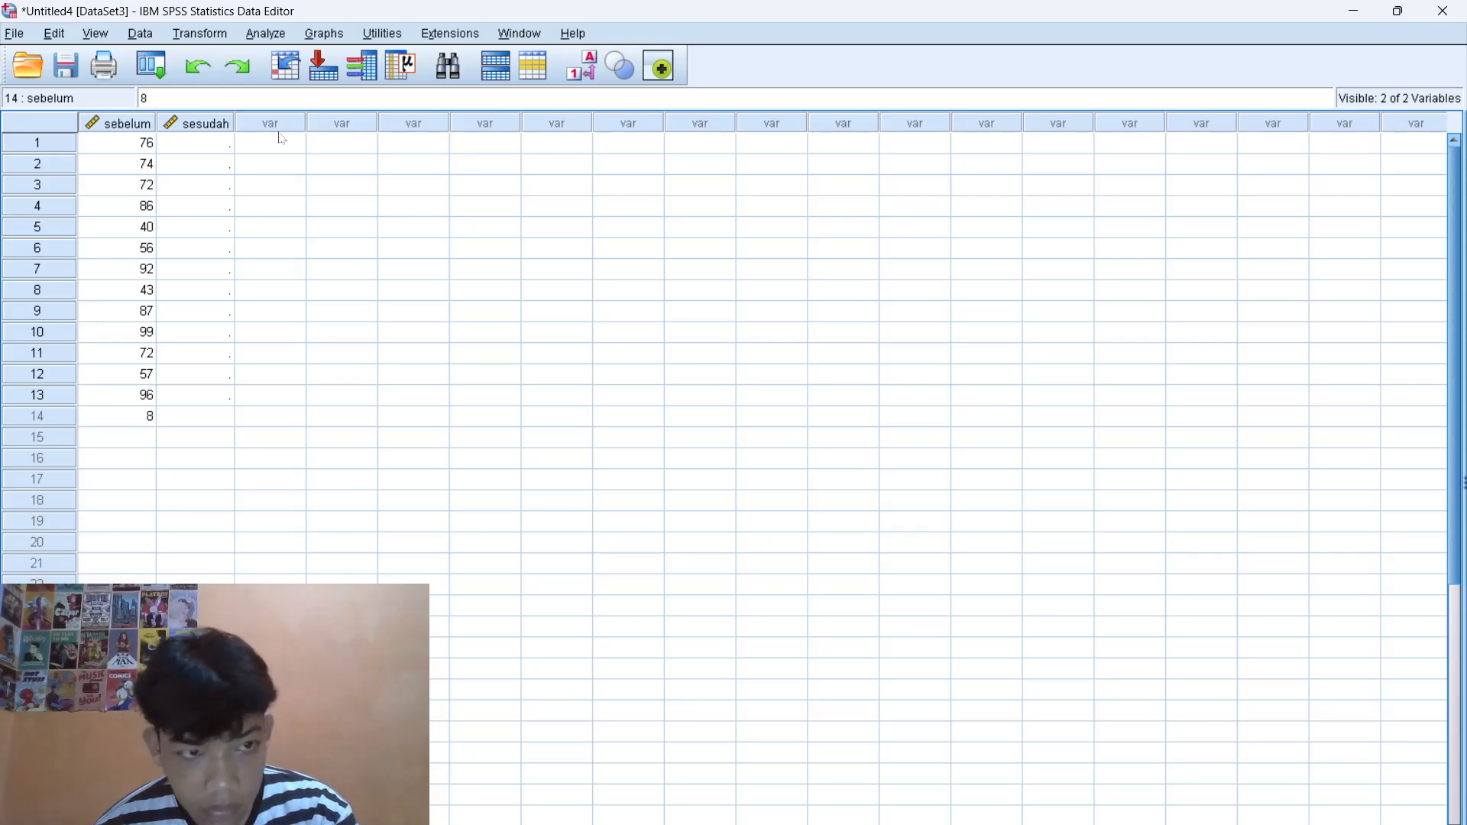
{"action": "type", "text": "2"}
{"action": "key", "text": "Return"}
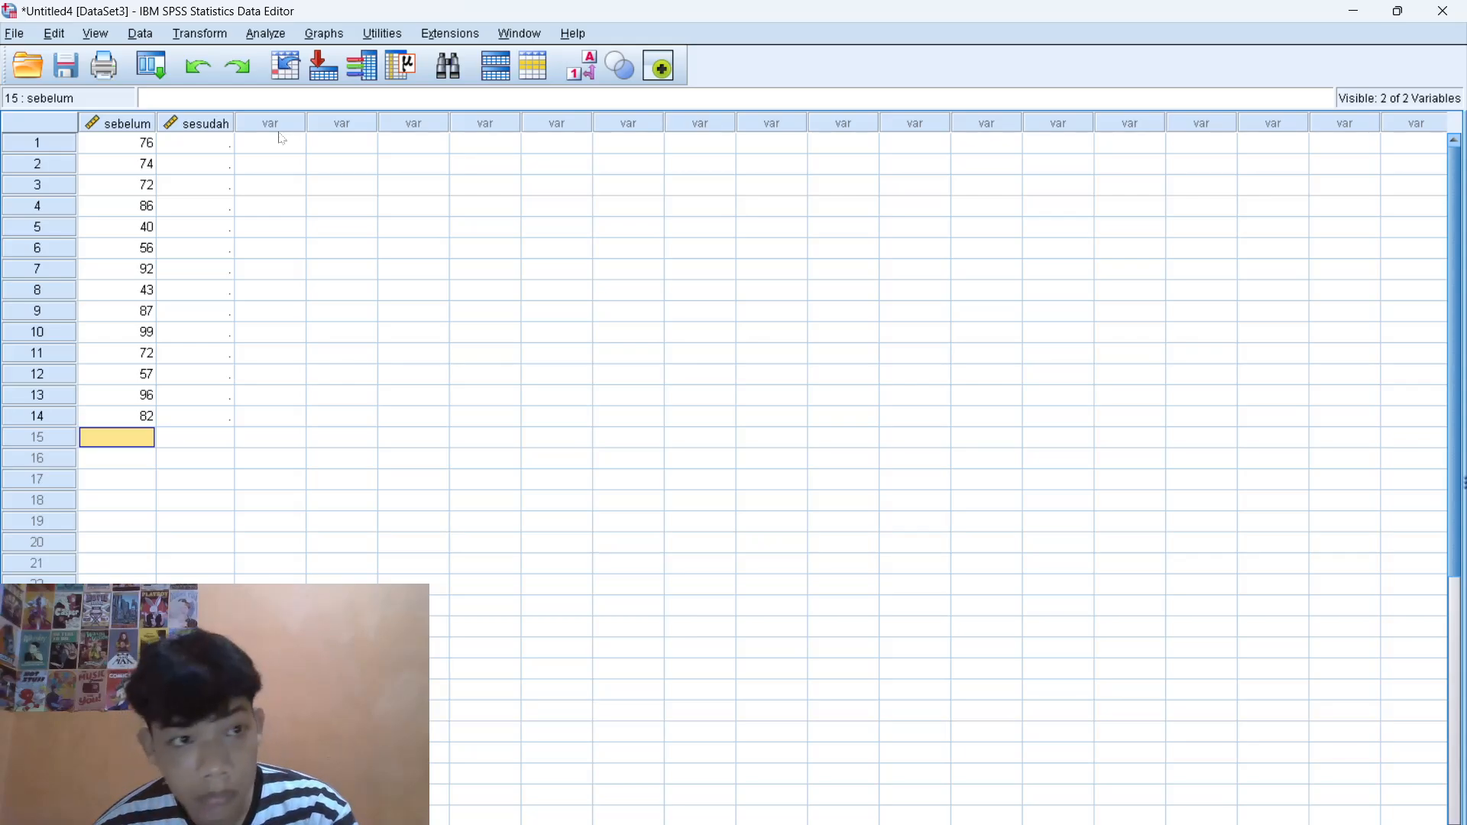
{"action": "type", "text": "98"}
{"action": "key", "text": "Return"}
{"action": "type", "text": "9"}
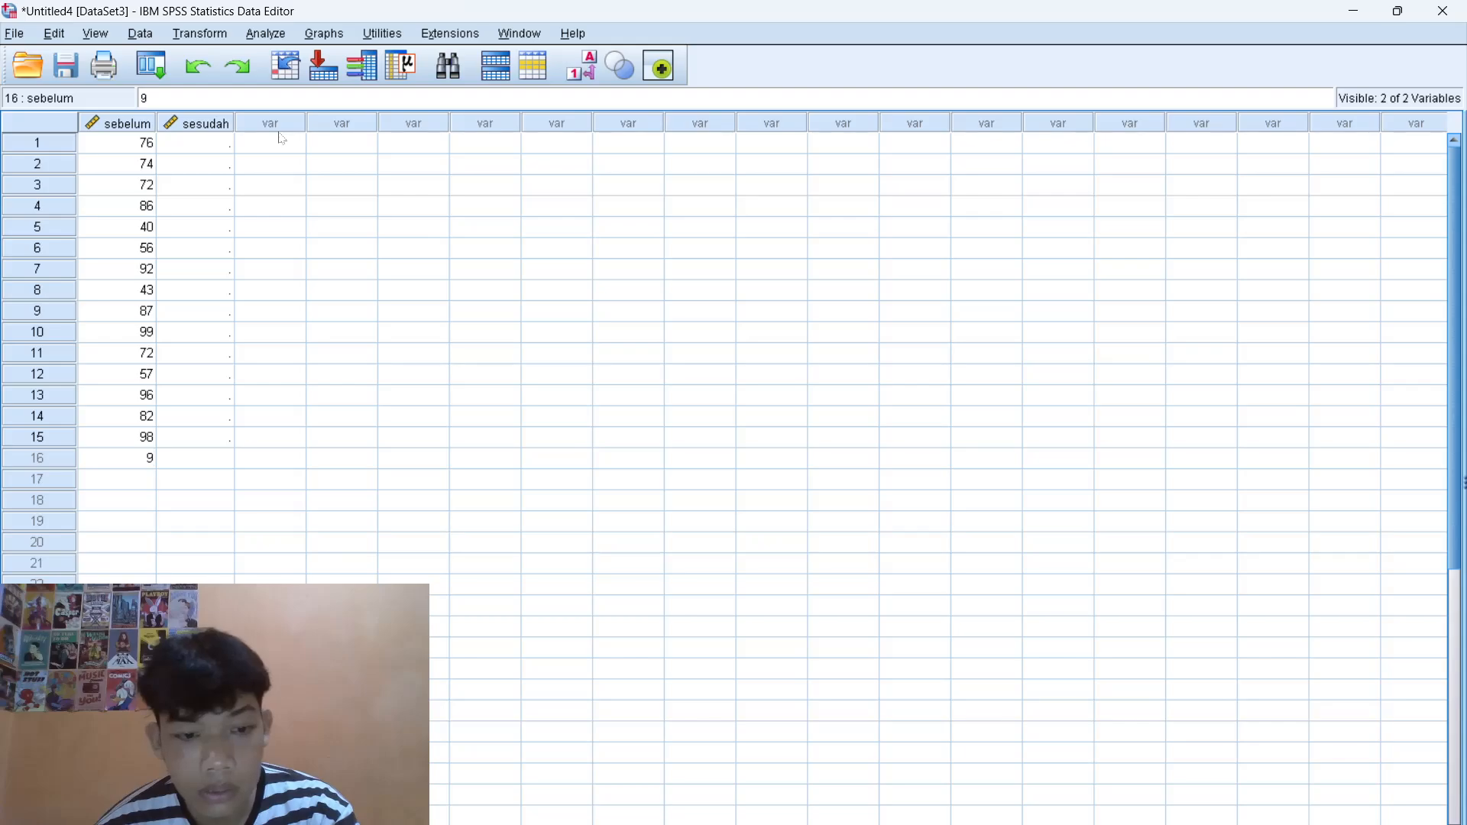
{"action": "type", "text": "4"}
{"action": "key", "text": "Return"}
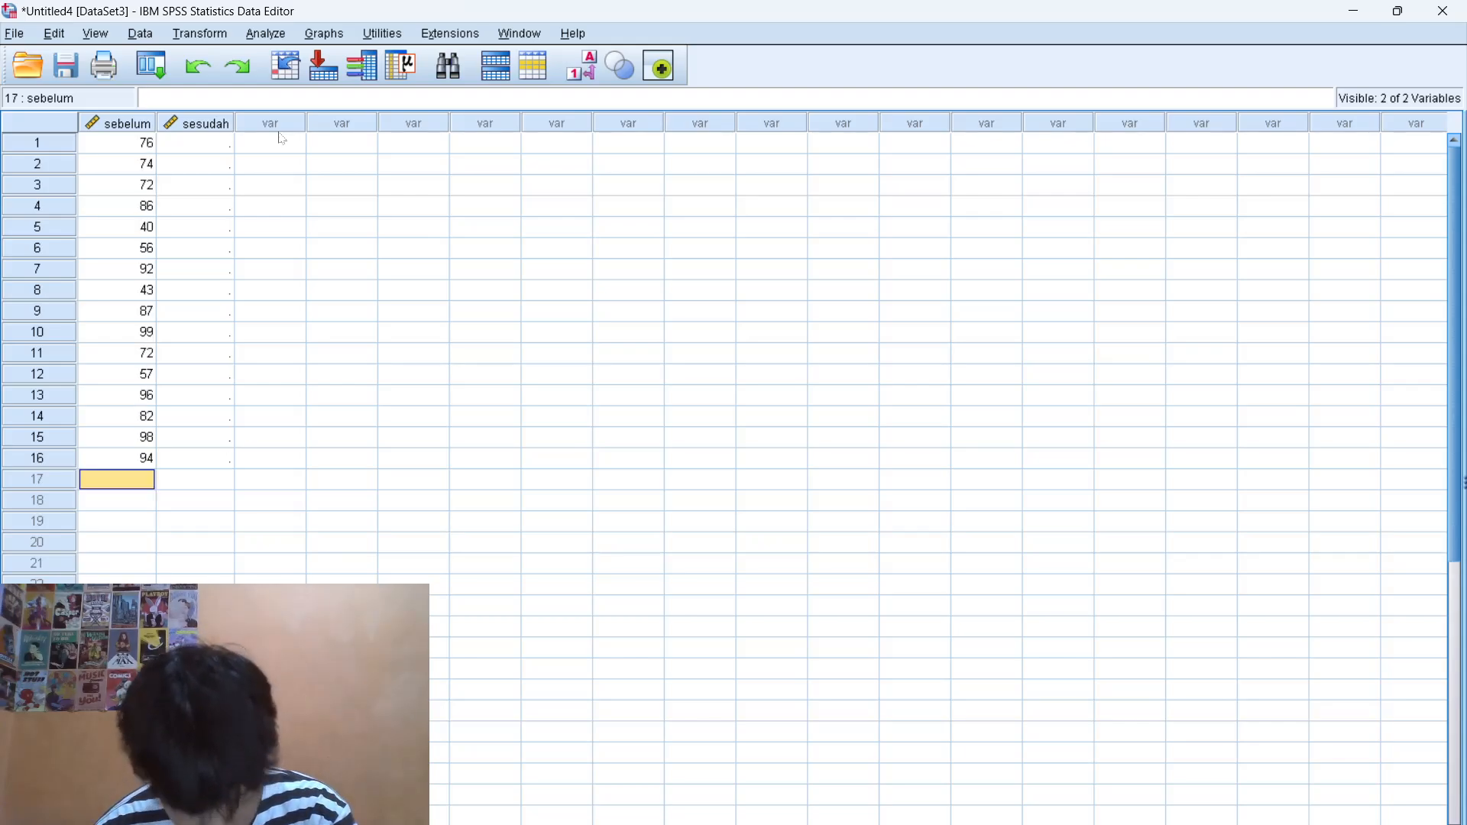
- Enter the sebelum values 106, 90 and 98 in rows 17 to 19
{"action": "type", "text": "106"}
{"action": "key", "text": "Return"}
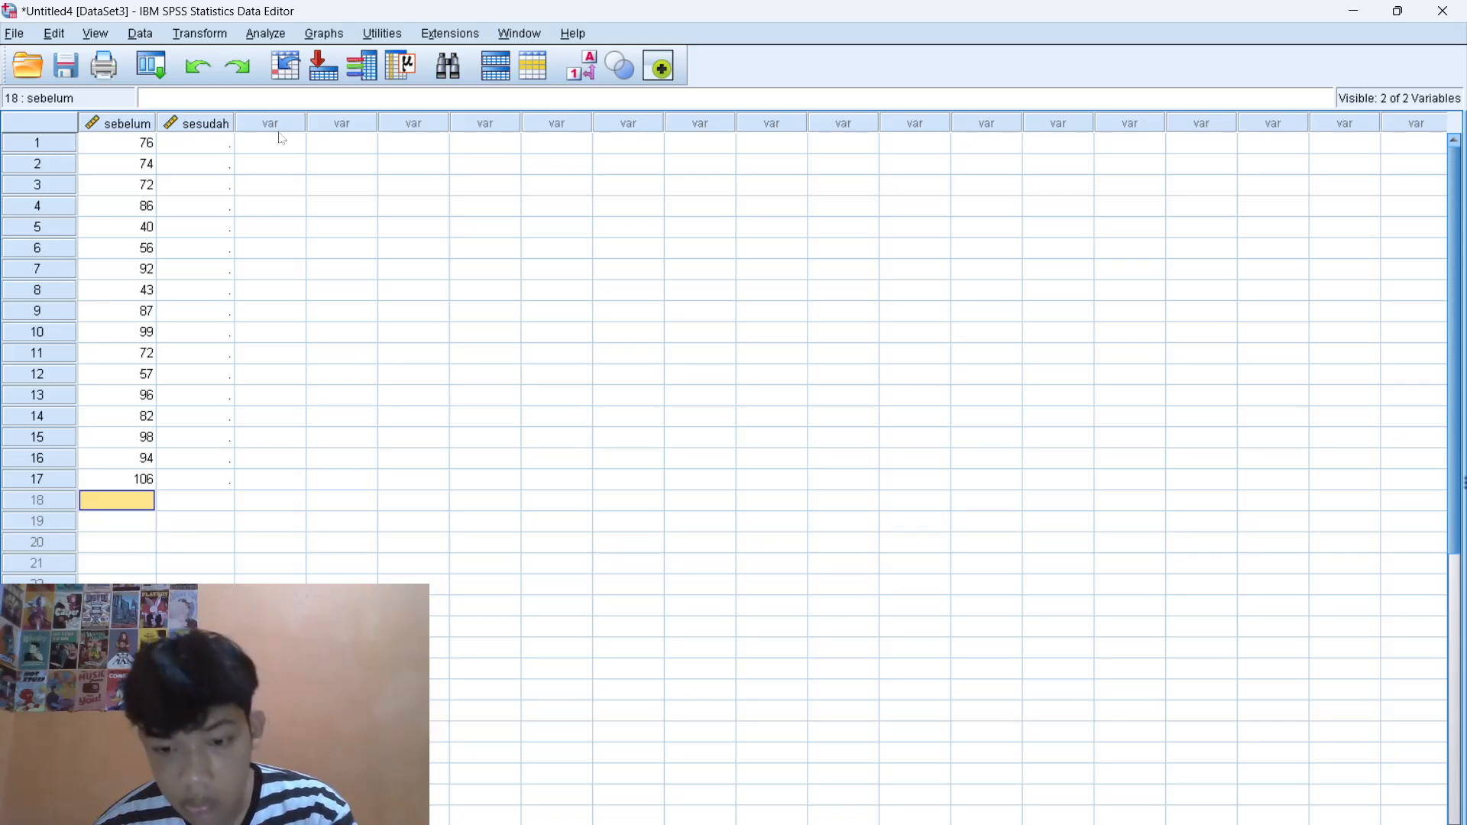
{"action": "type", "text": "89"}
{"action": "key", "text": "BackSpace"}
{"action": "key", "text": "BackSpace"}
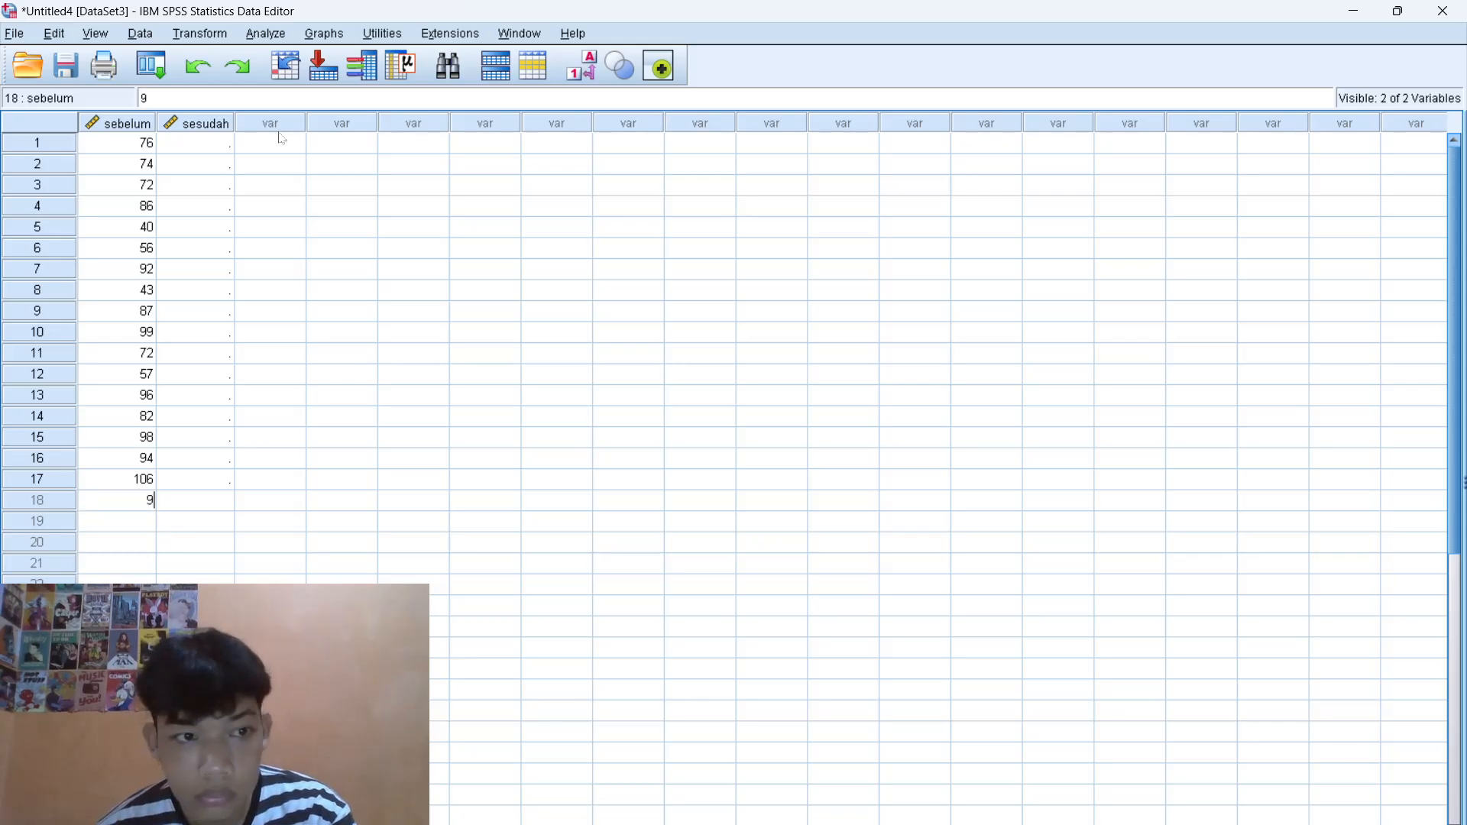
{"action": "type", "text": "90"}
{"action": "key", "text": "Return"}
{"action": "type", "text": "98"}
{"action": "key", "text": "Return"}
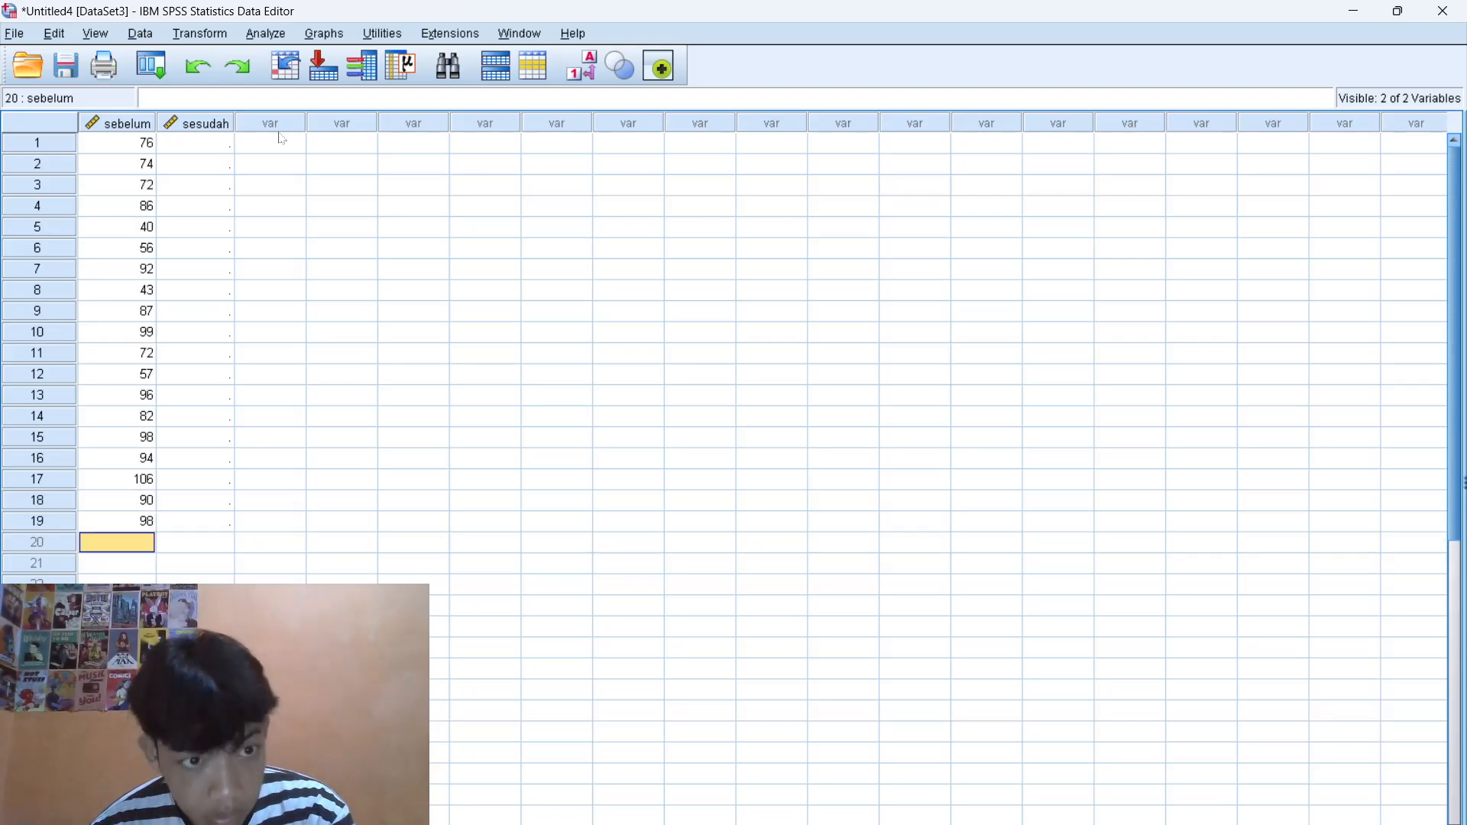
- Enter the sebelum values 99, 92 and 95 in rows 20 to 22
{"action": "type", "text": "99"}
{"action": "key", "text": "Return"}
{"action": "type", "text": "92"}
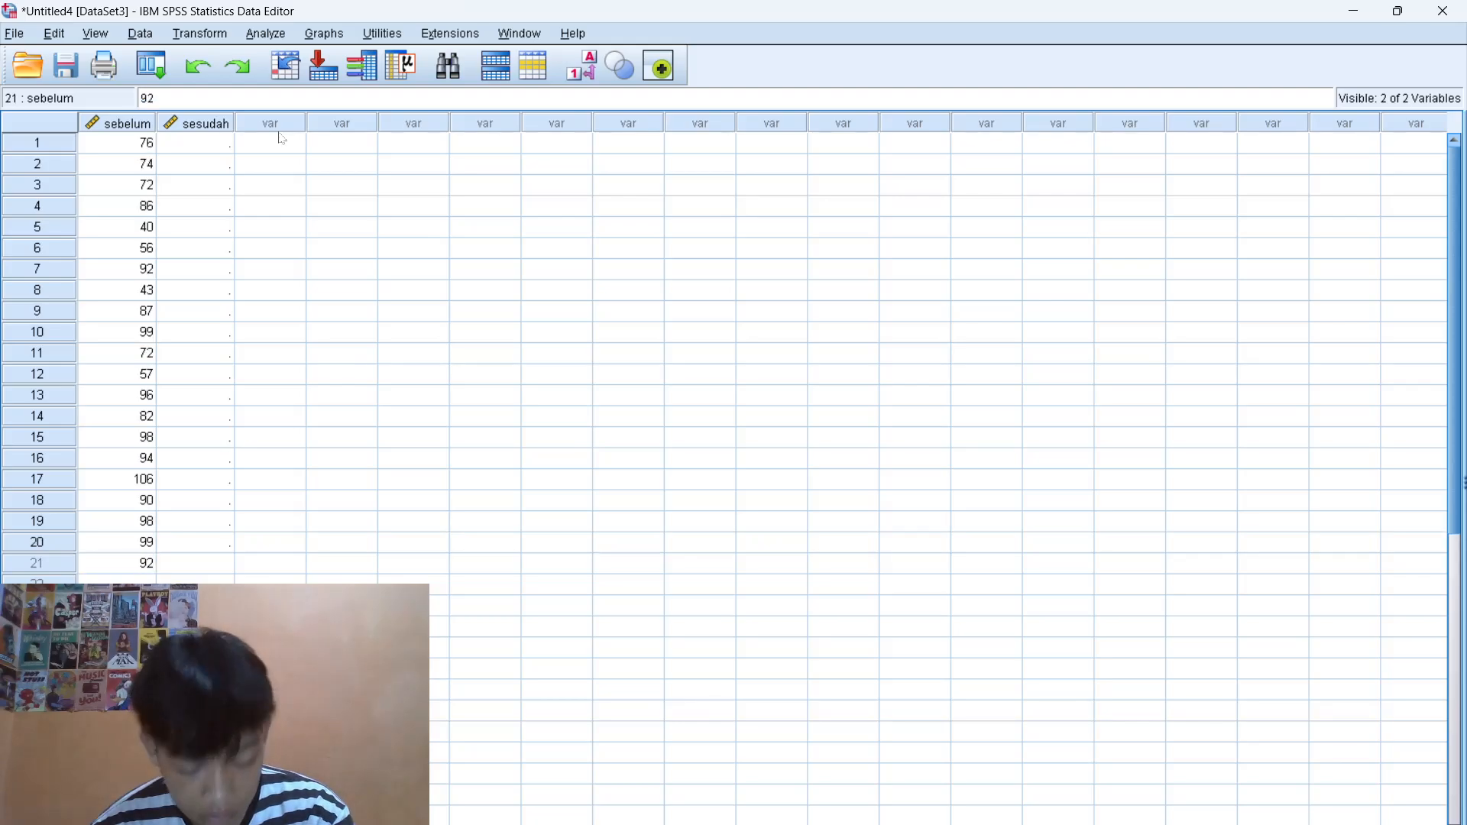
{"action": "key", "text": "Return"}
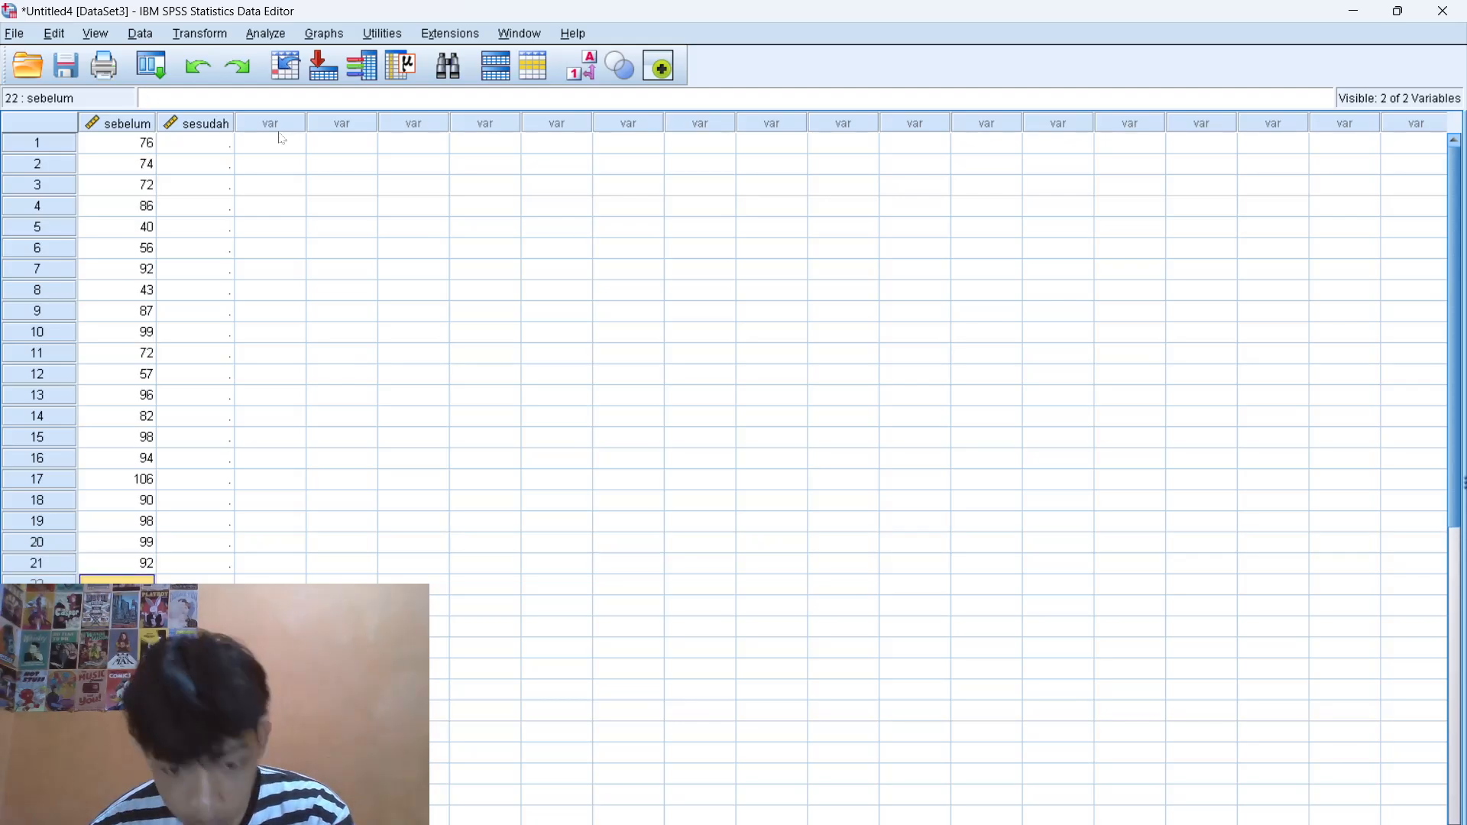
{"action": "type", "text": "95"}
{"action": "key", "text": "Return"}
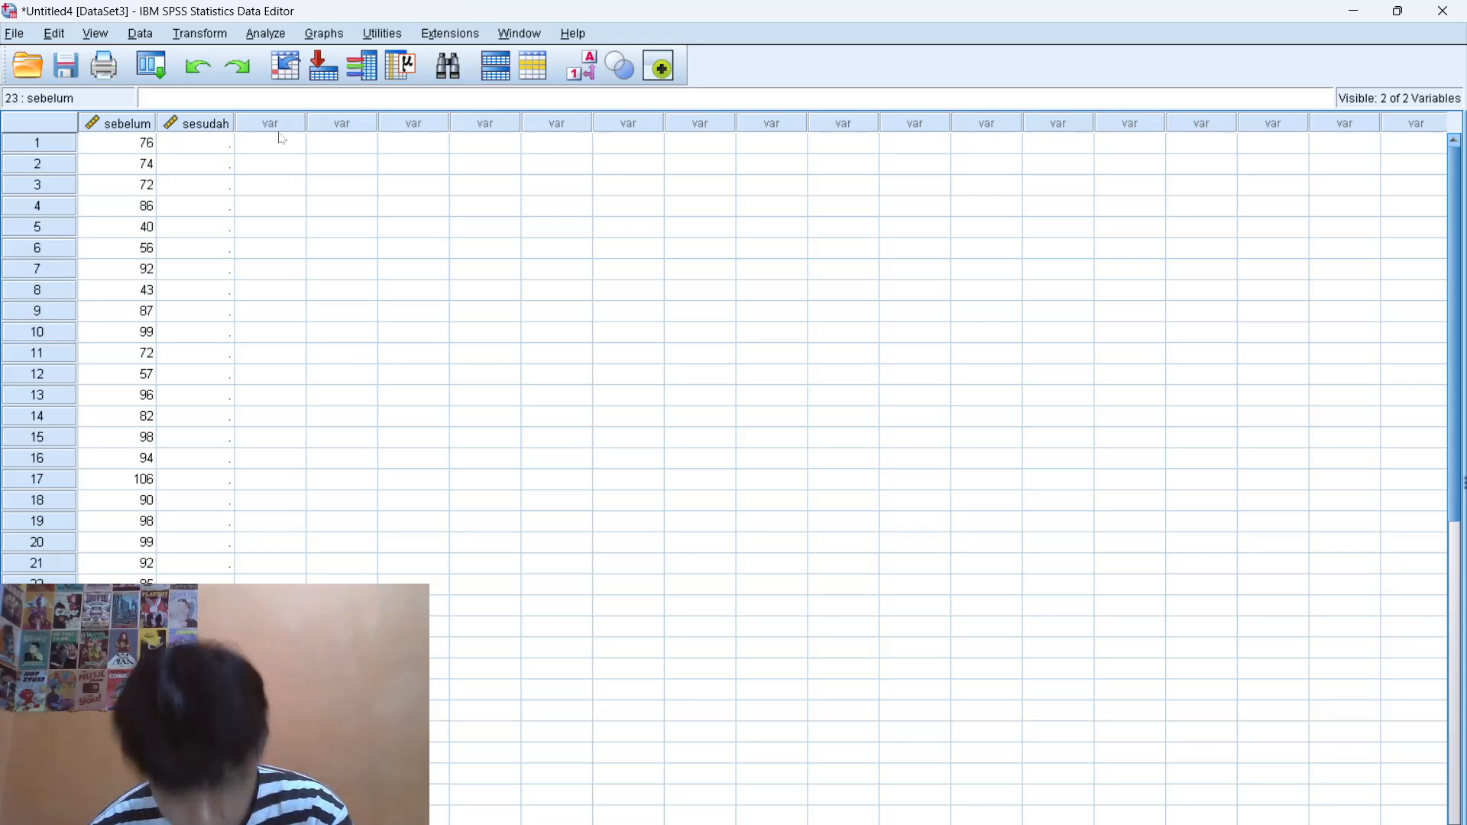
- Cancel the misplaced 75 in the sebelum cell of row 24 and enter 100 there instead
{"action": "key", "text": "Return"}
{"action": "type", "text": "75"}
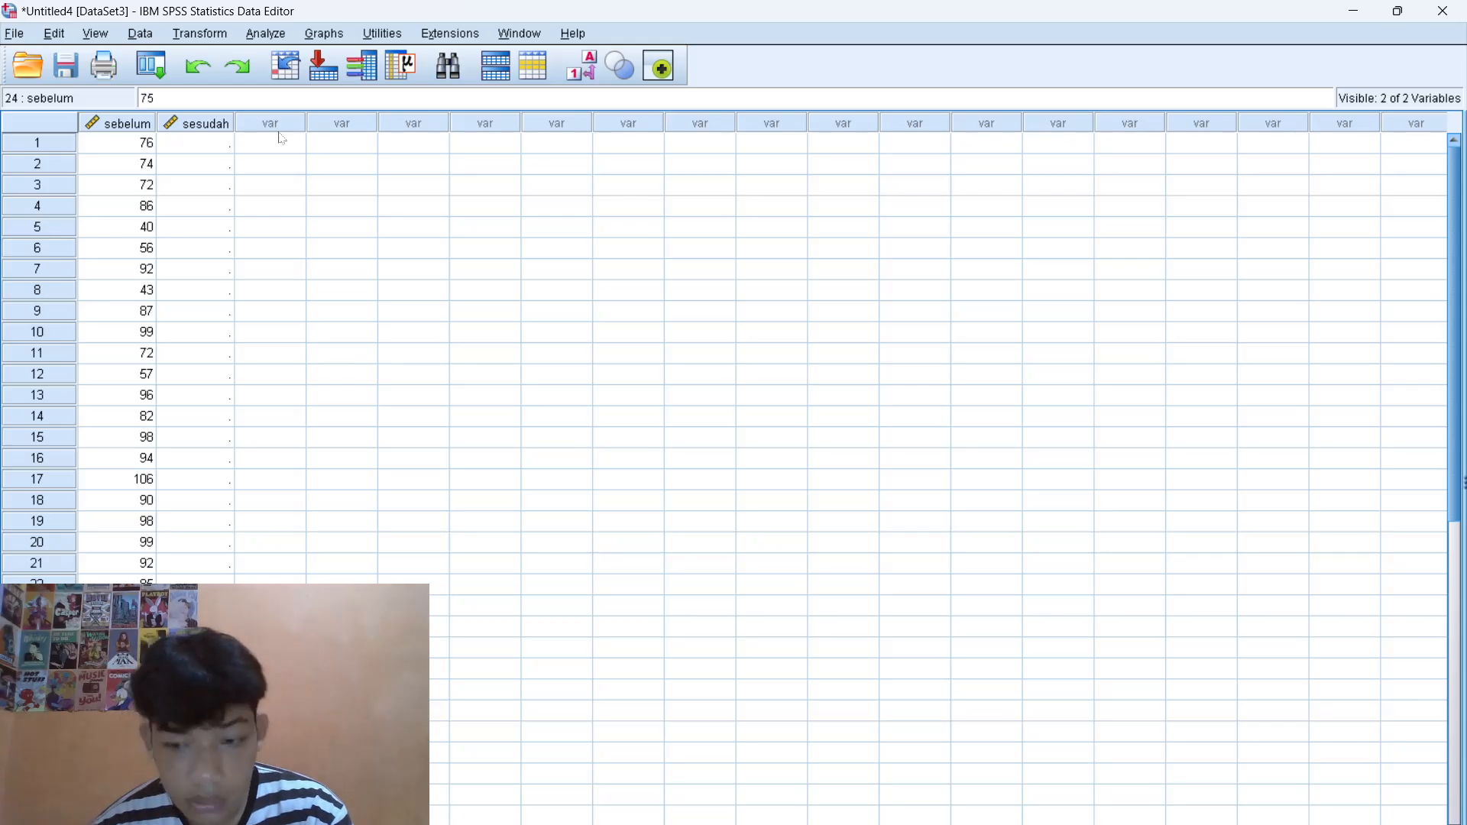
{"action": "key", "text": "Escape"}
{"action": "key", "text": "Up"}
{"action": "key", "text": "Down"}
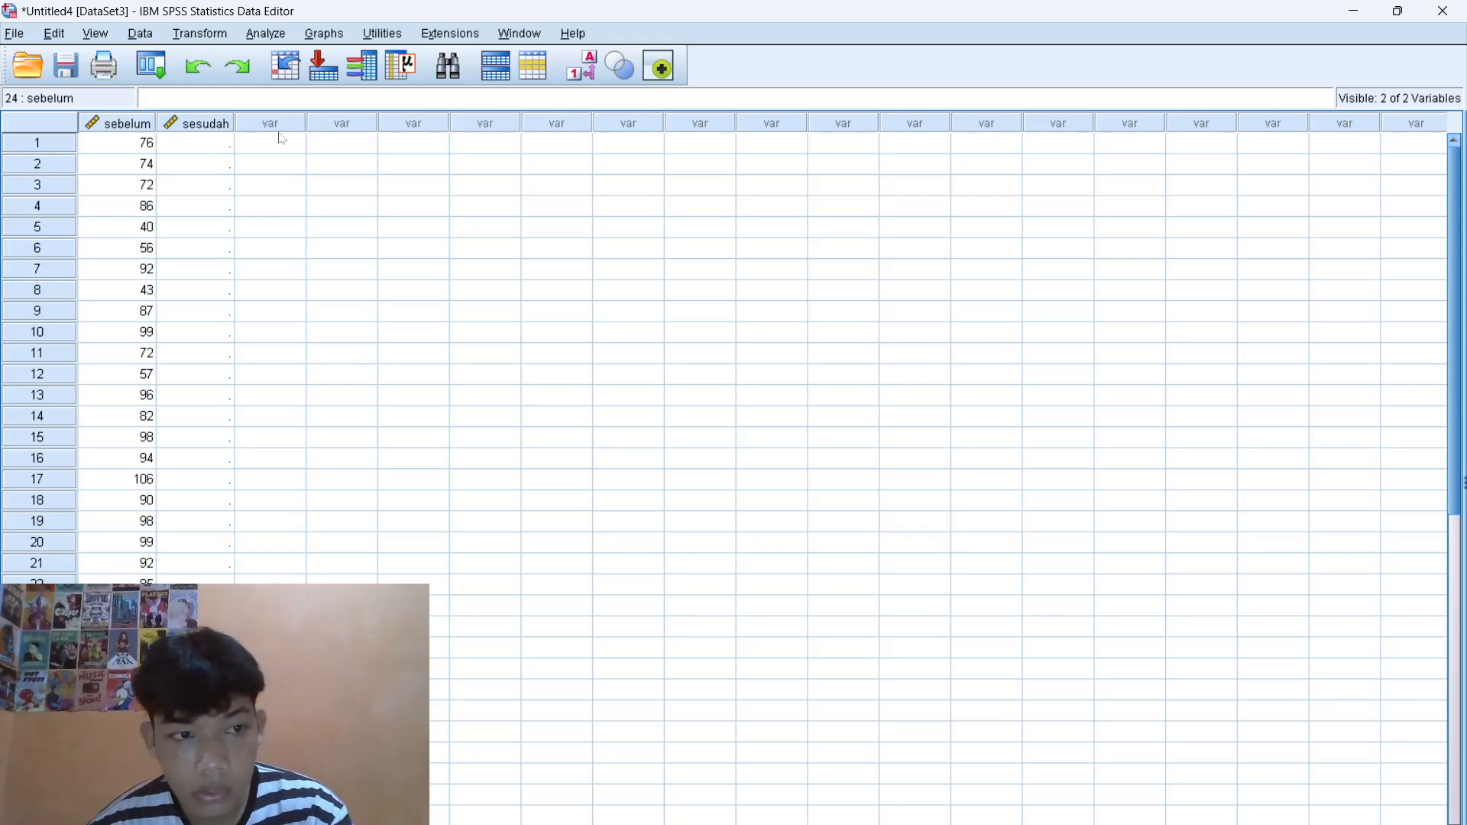
{"action": "type", "text": "100"}
{"action": "key", "text": "Return"}
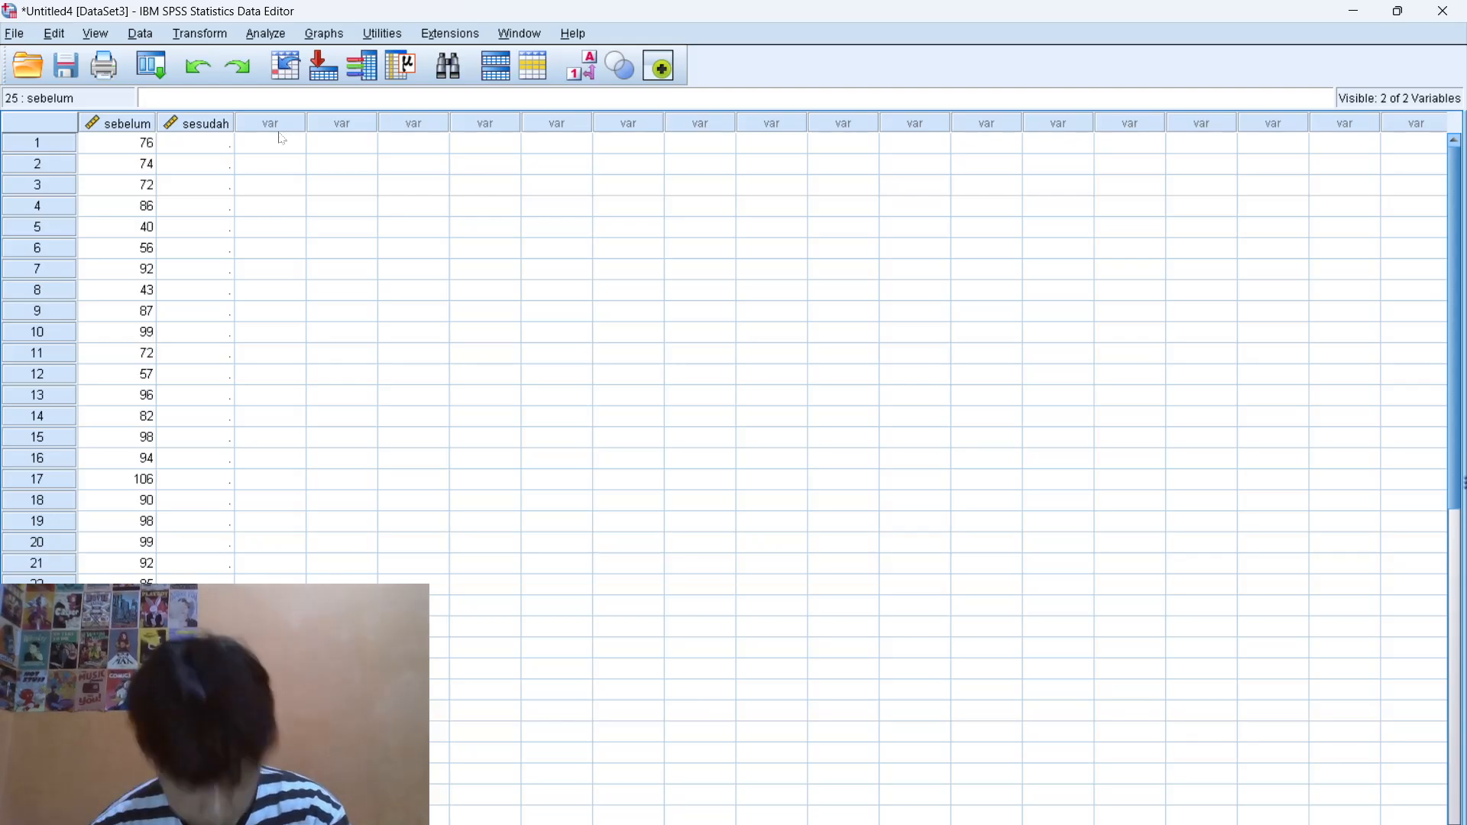
- Enter the sebelum values 58 and 90 in rows 25 and 26, and 40 and 101 in rows 28 and 29
{"action": "type", "text": "78"}
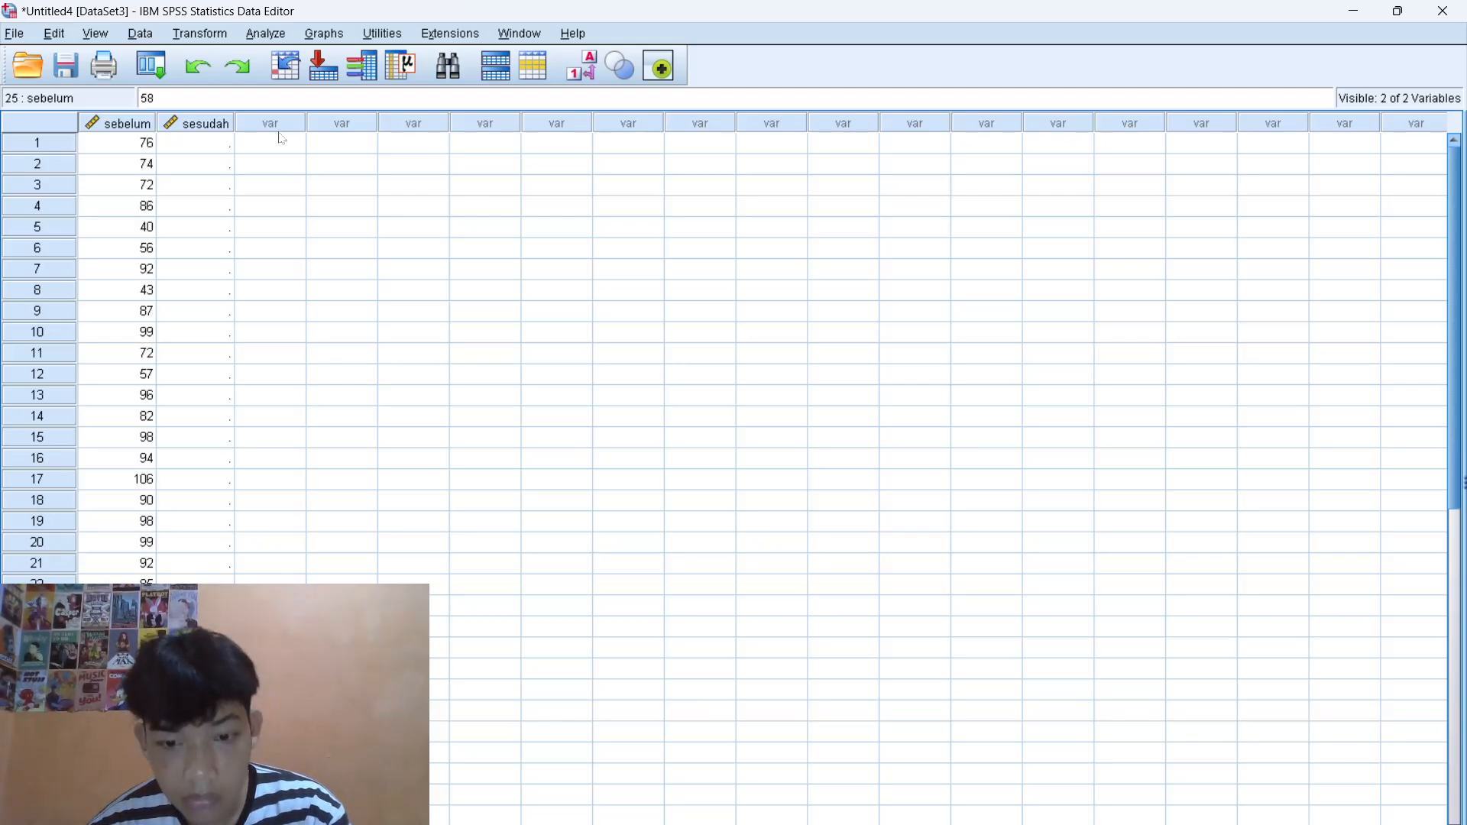
{"action": "key", "text": "Return"}
{"action": "type", "text": "90"}
{"action": "key", "text": "Return"}
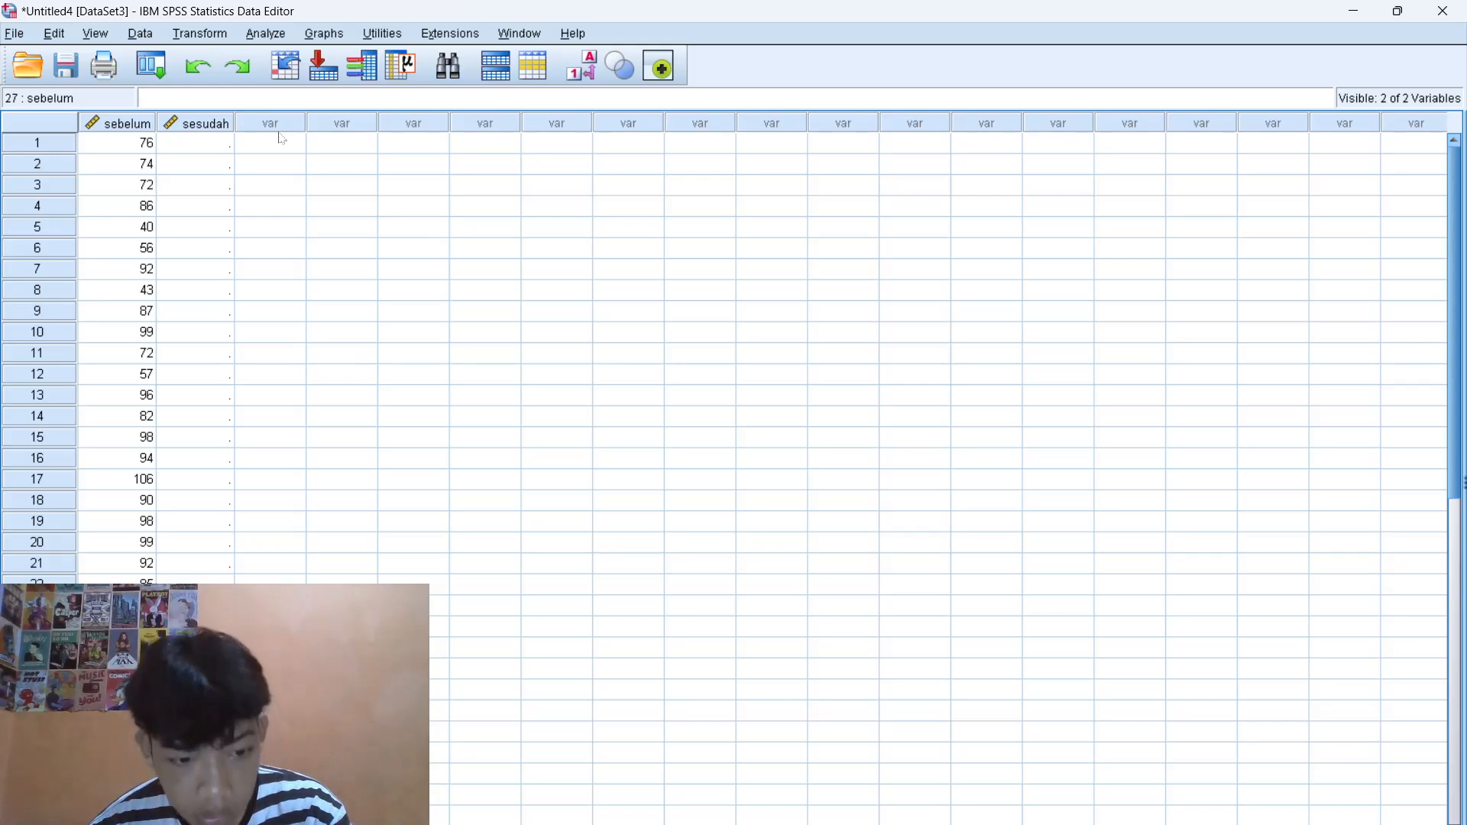
{"action": "key", "text": "Return"}
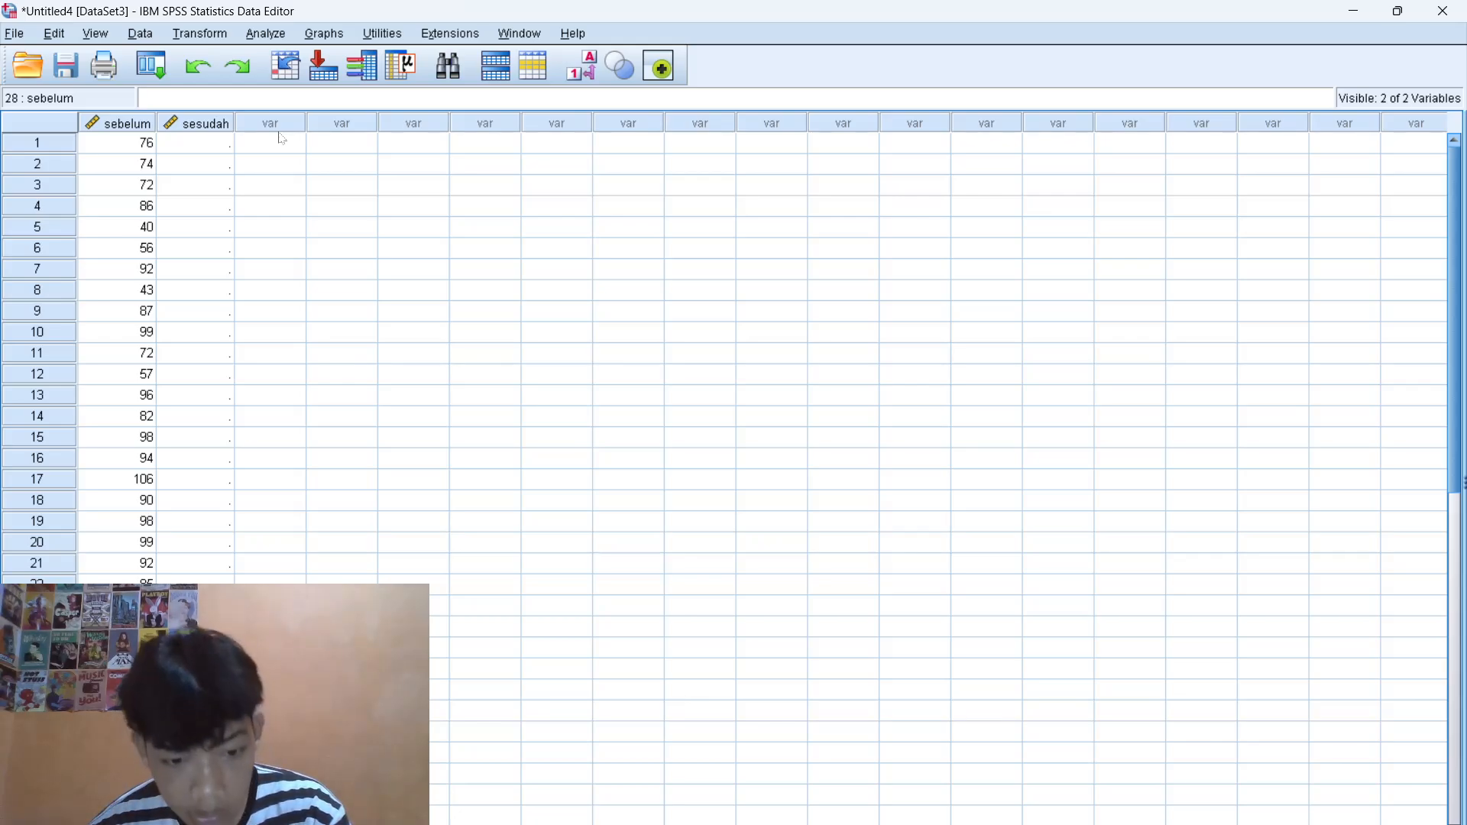
{"action": "type", "text": "40"}
{"action": "key", "text": "Return"}
{"action": "type", "text": "101"}
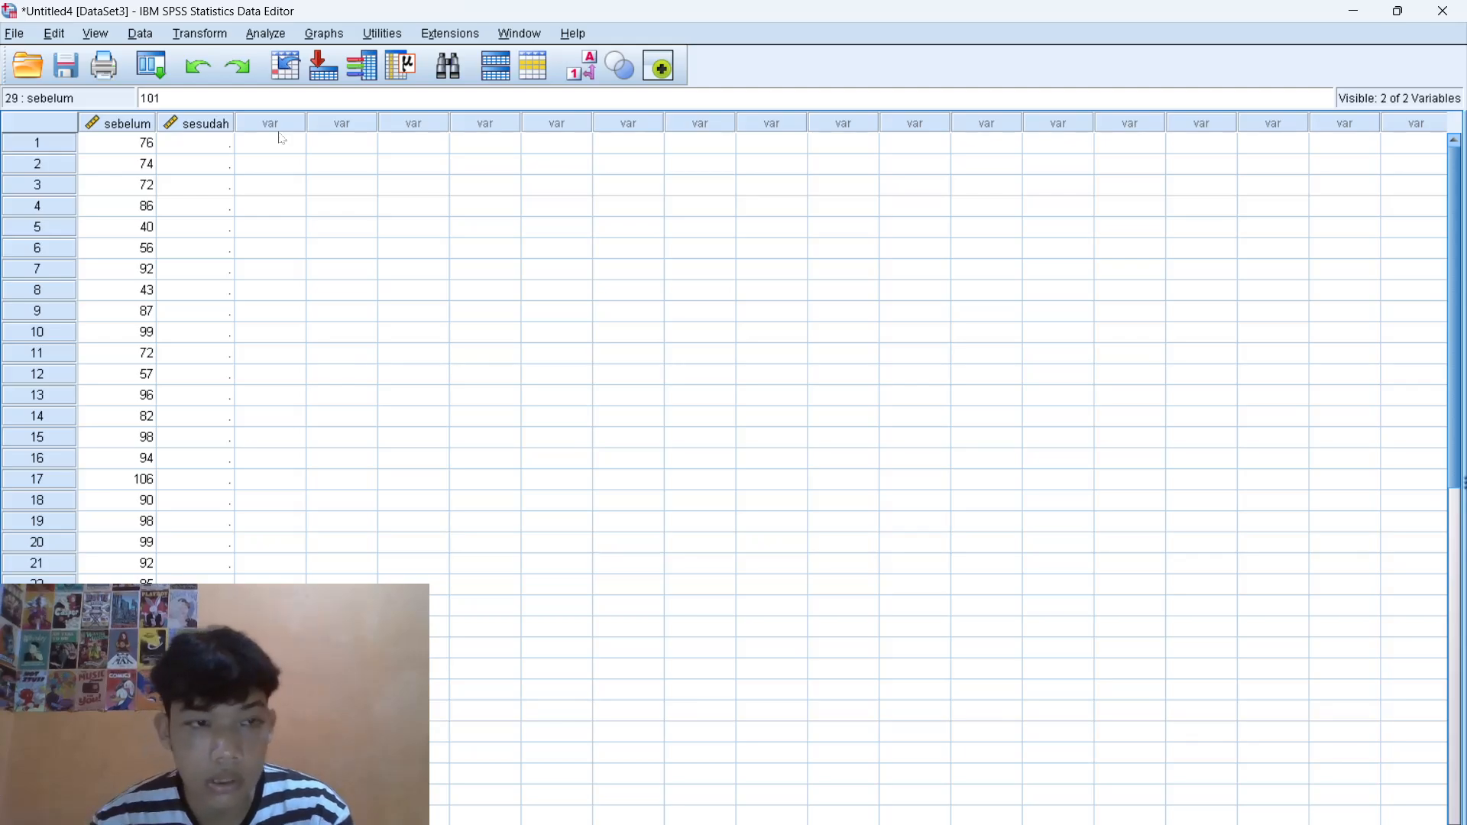
- Start the sesudah column at its first row and enter 66, 76 and 79 in rows 1 to 3
{"action": "left_click", "coordinate": [213, 146]}
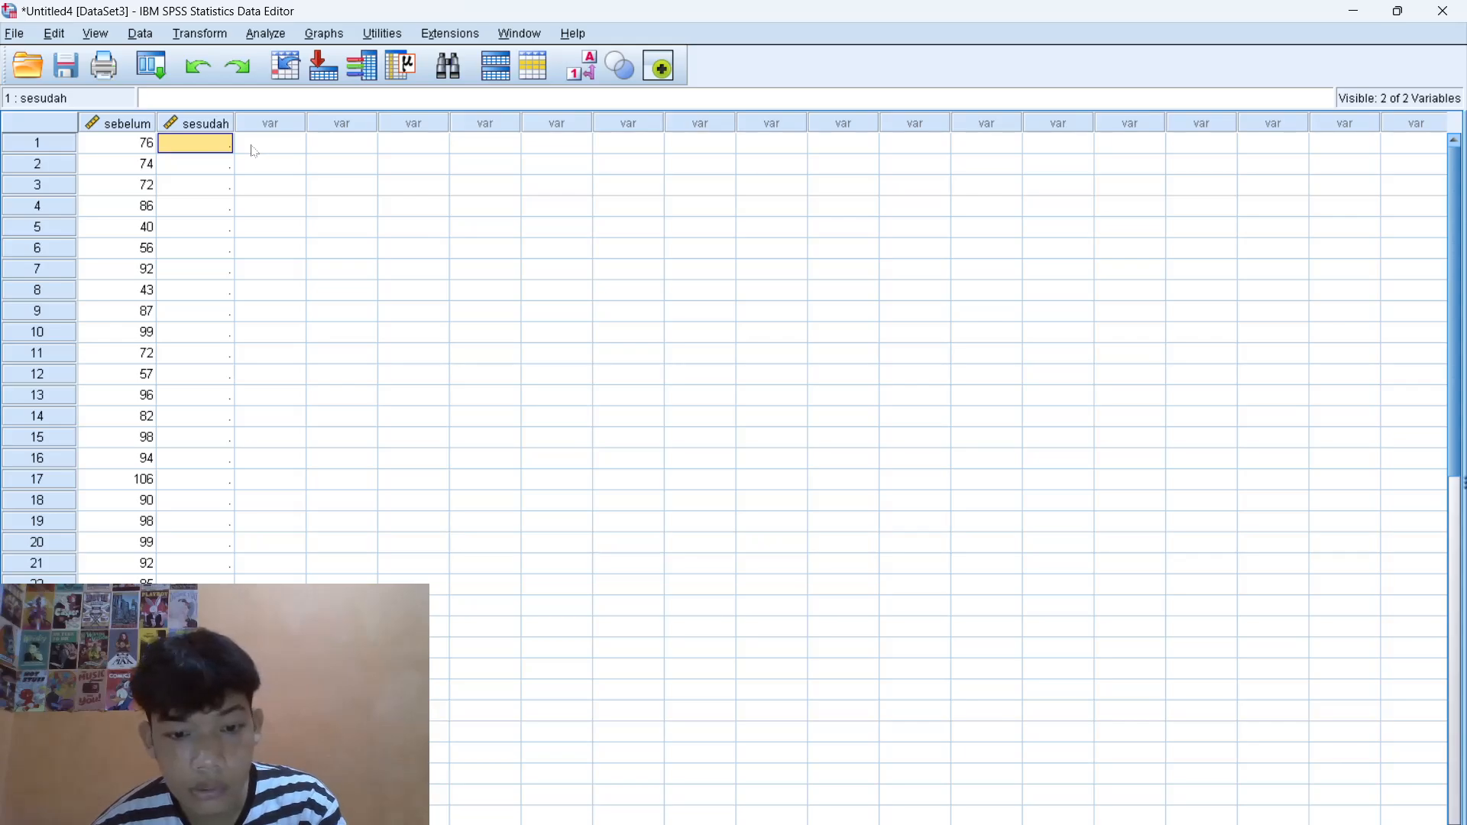
{"action": "type", "text": "66"}
{"action": "key", "text": "Return"}
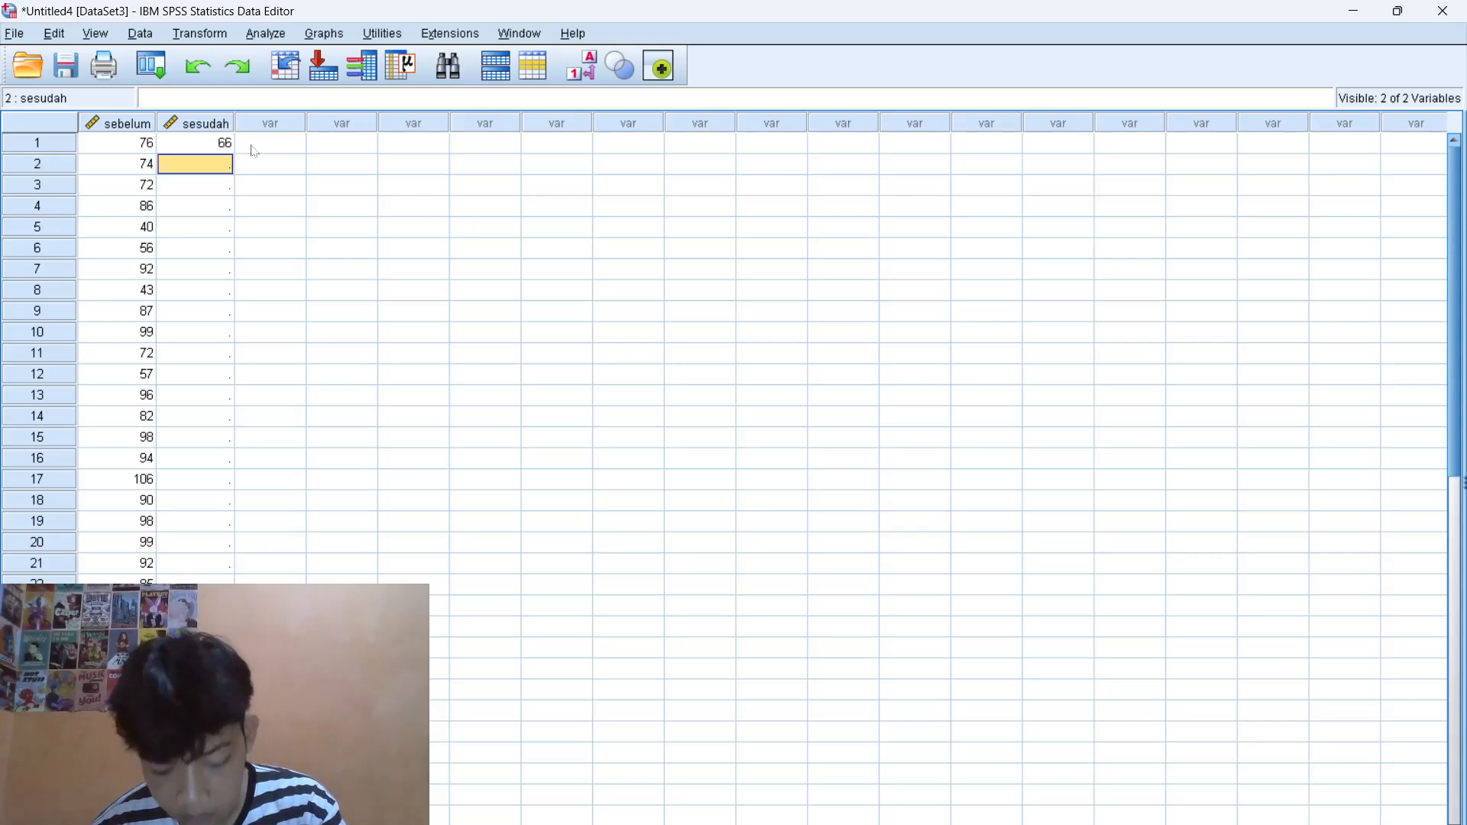
{"action": "type", "text": "76"}
{"action": "key", "text": "Return"}
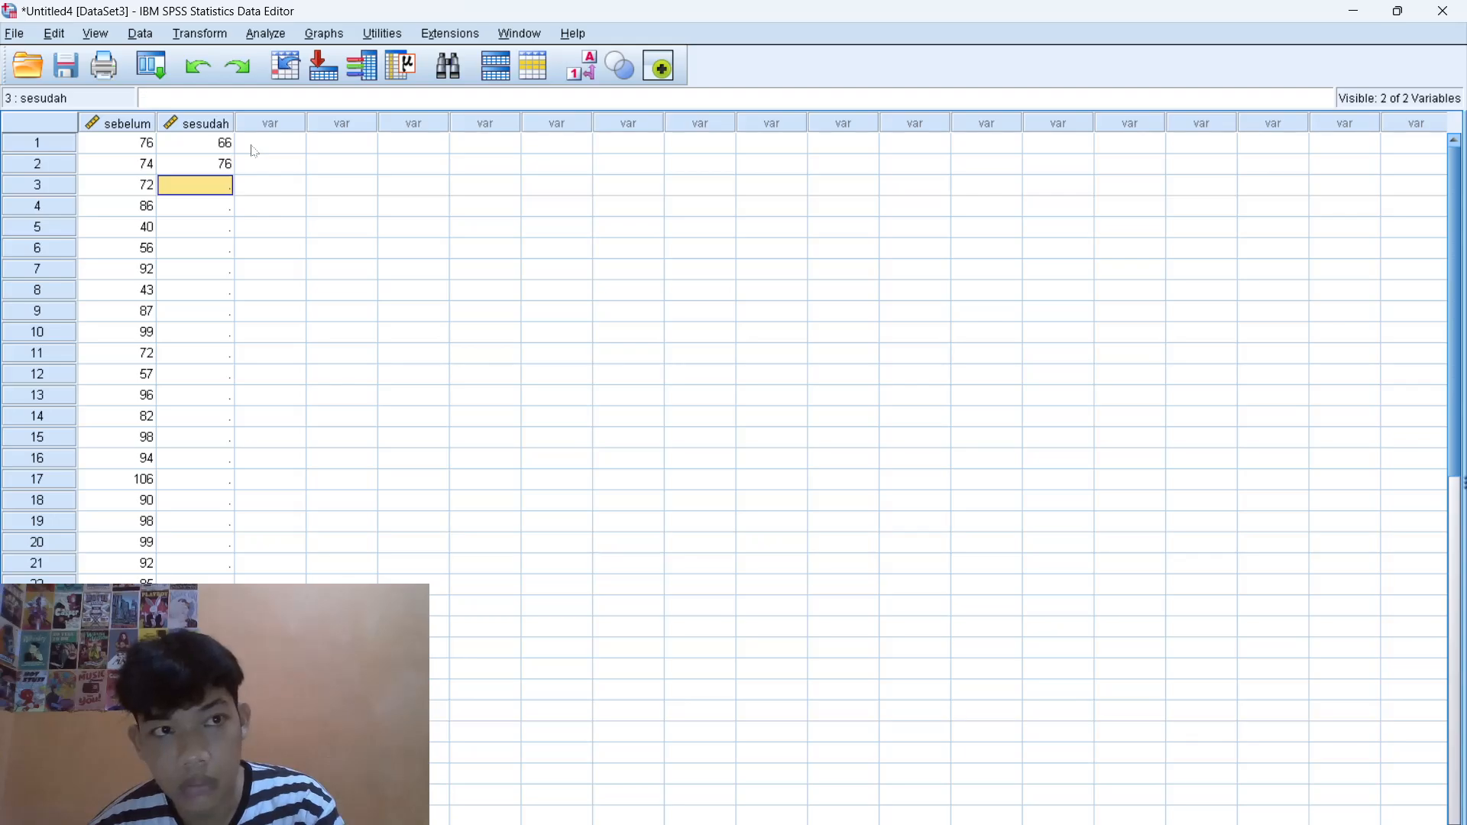
{"action": "type", "text": "79"}
{"action": "key", "text": "Return"}
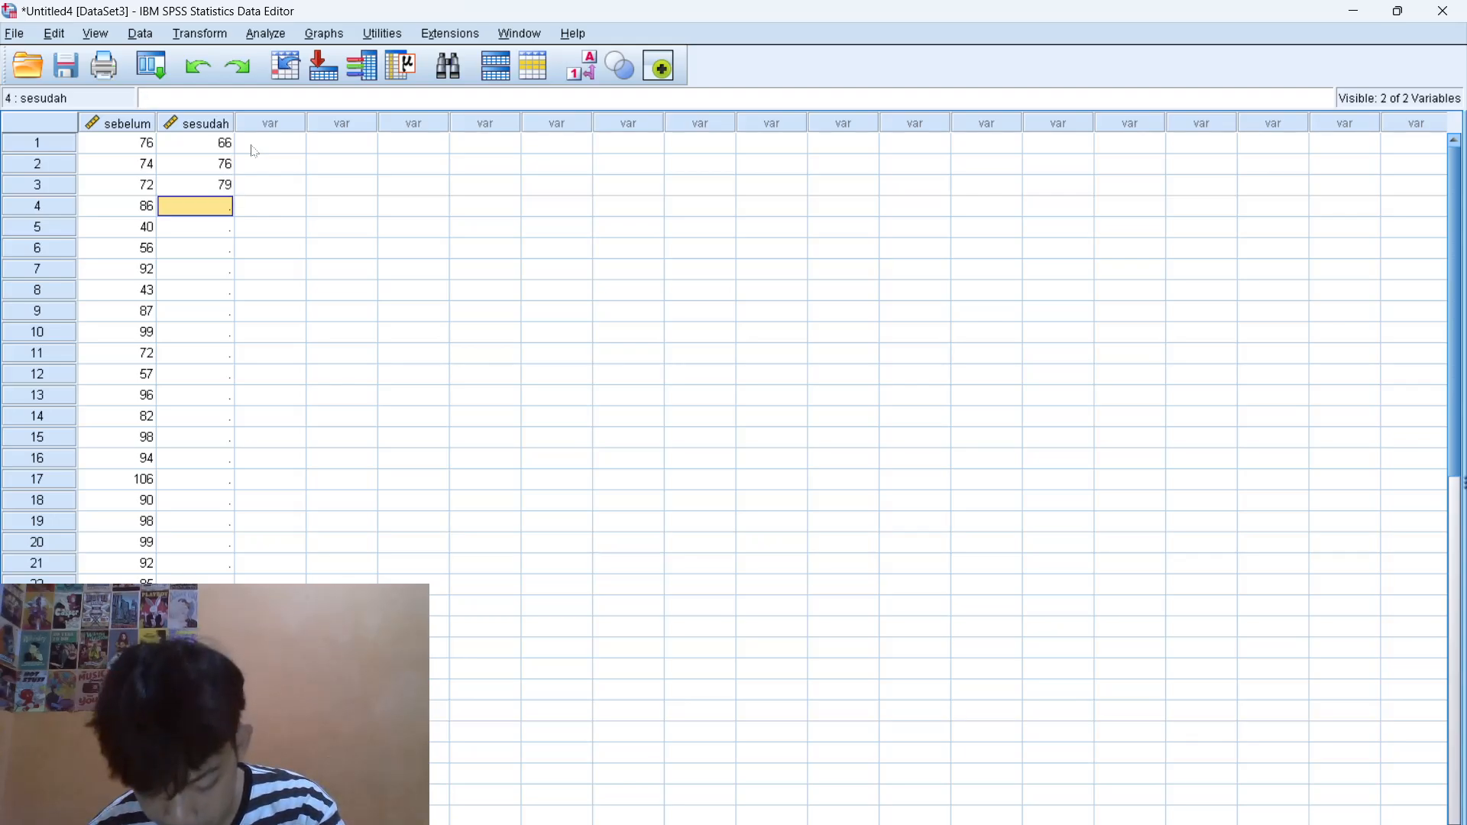
- Enter the sesudah values 86, 89 and 92 in rows 4 to 6
{"action": "type", "text": "86"}
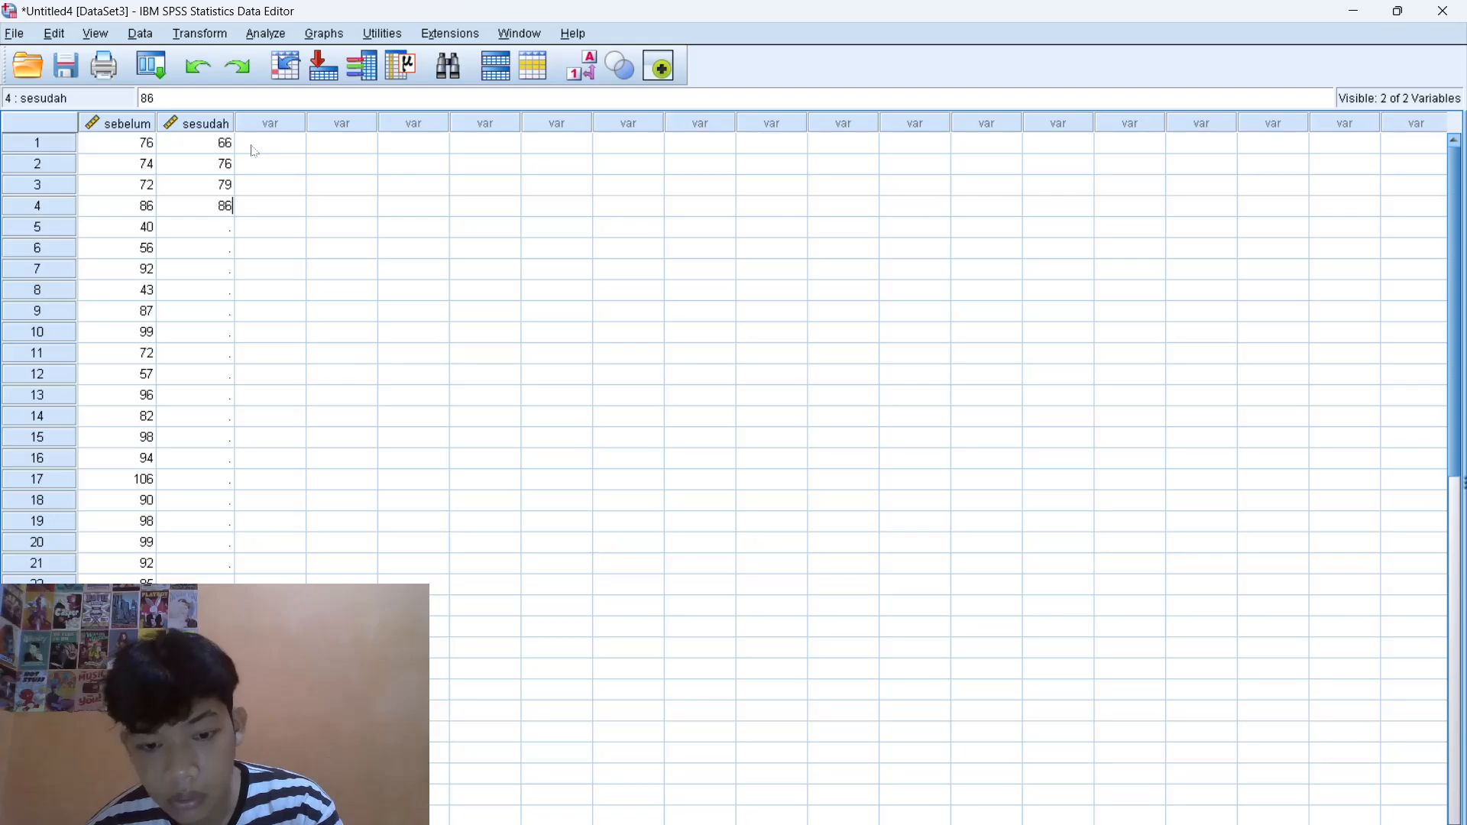
{"action": "key", "text": "Return"}
{"action": "type", "text": "89"}
{"action": "key", "text": "Return"}
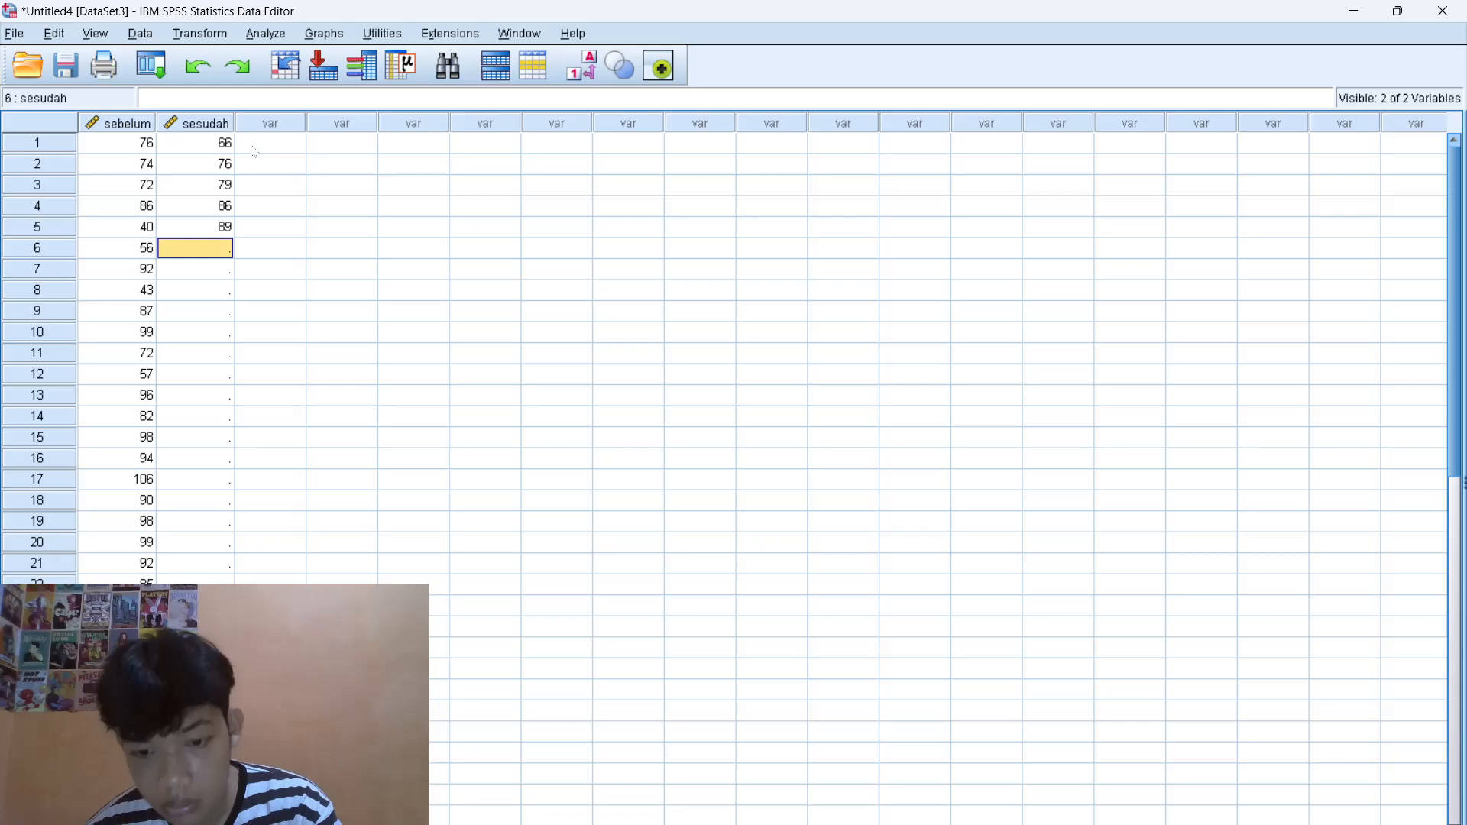
{"action": "type", "text": "92"}
{"action": "key", "text": "Return"}
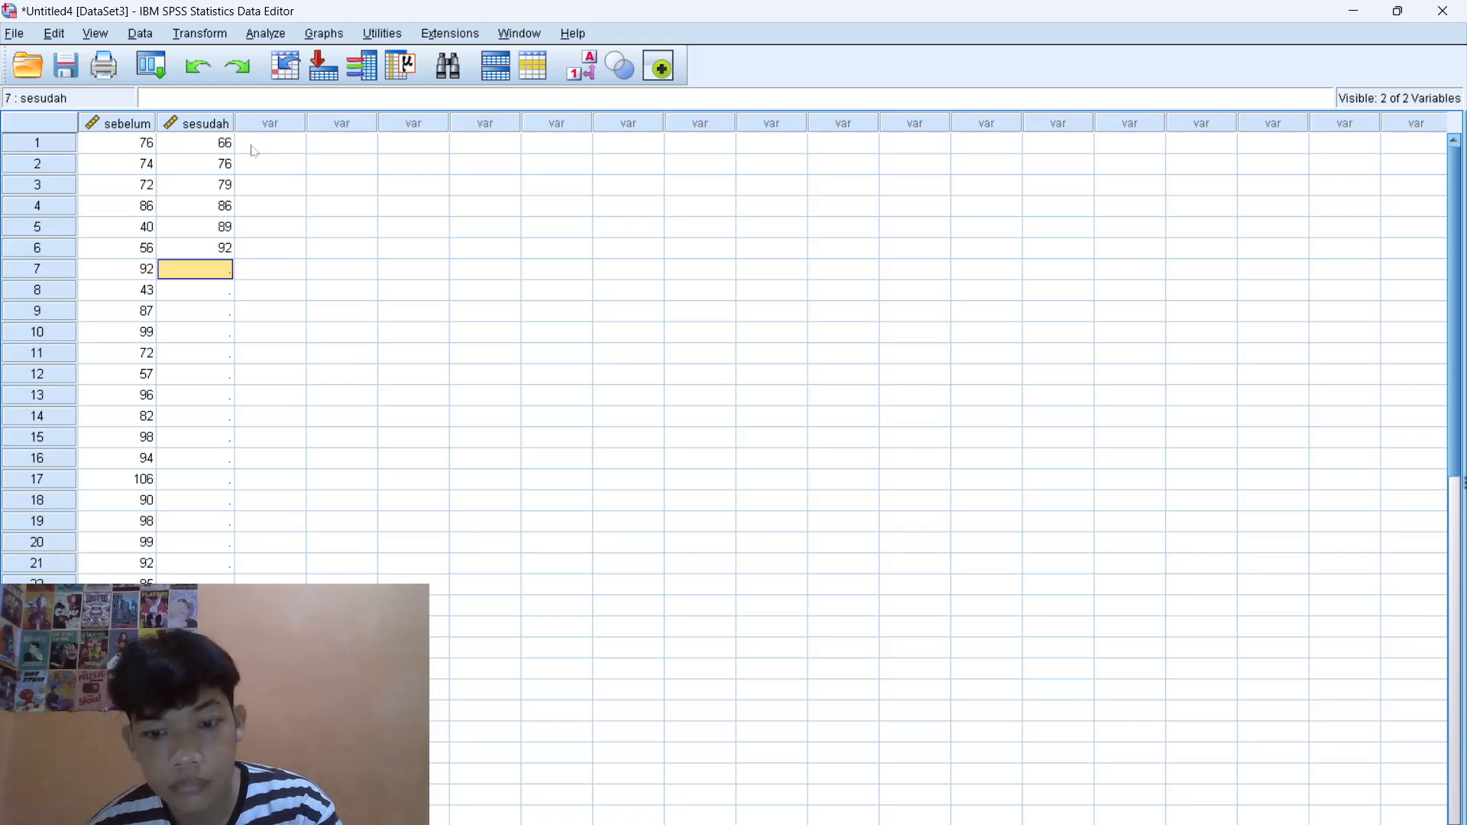
- Enter the sesudah values 97, 97 and 125 in rows 7 to 9
{"action": "type", "text": "97"}
{"action": "key", "text": "Return"}
{"action": "type", "text": "97"}
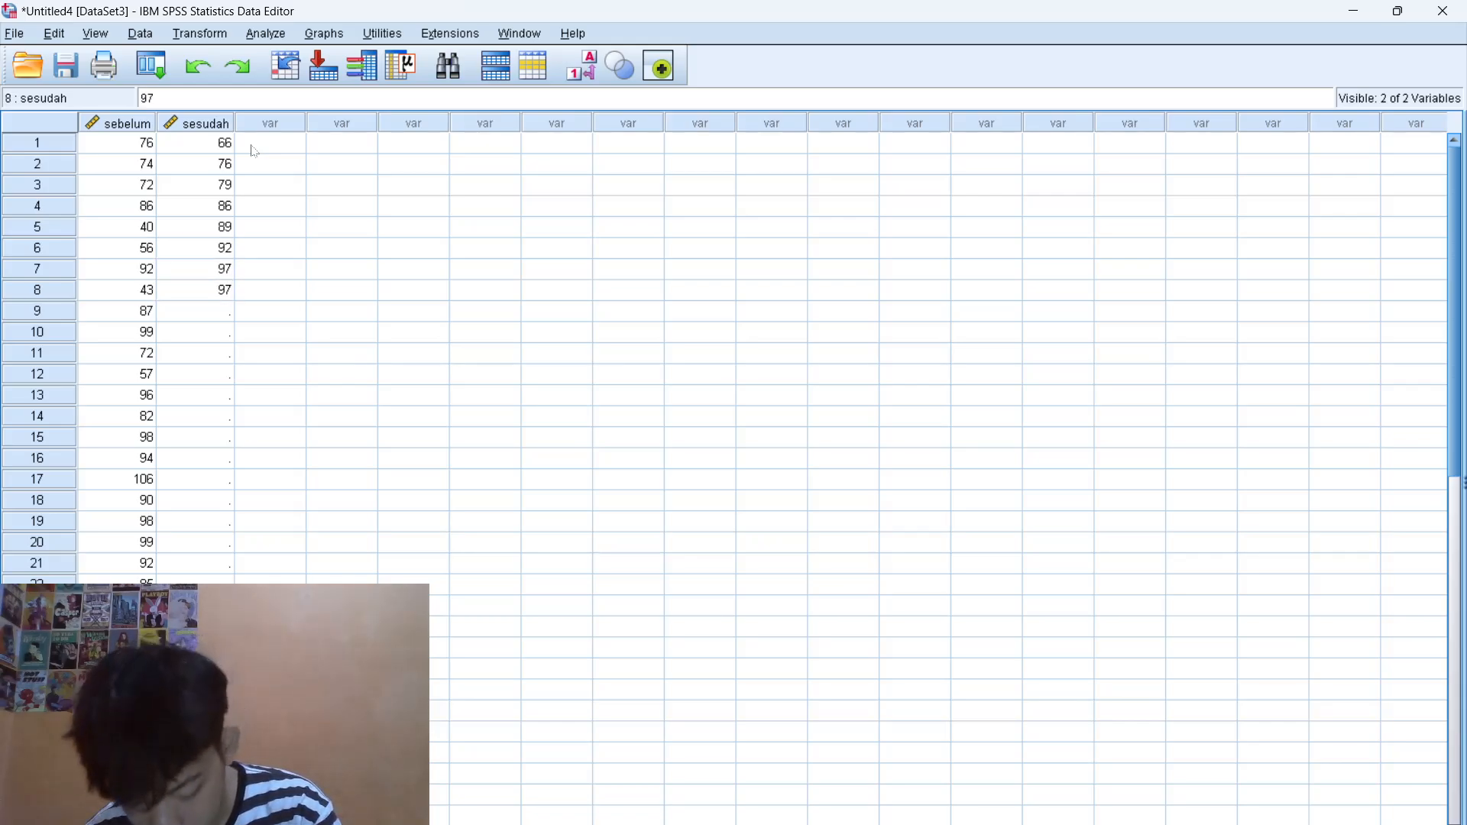
{"action": "key", "text": "Return"}
{"action": "type", "text": "12"}
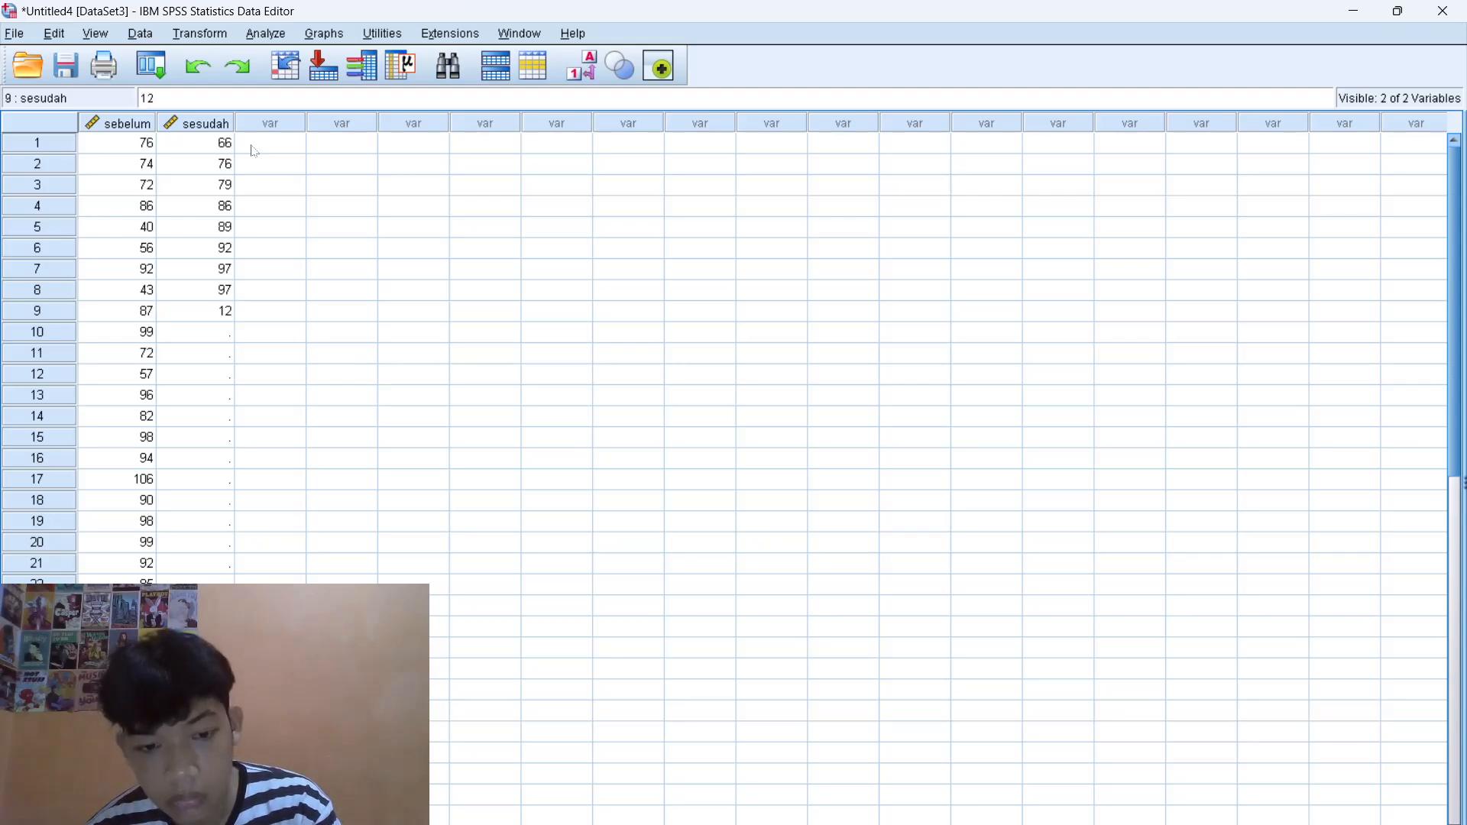
{"action": "type", "text": "5"}
{"action": "key", "text": "Return"}
- Enter the sesudah values 110 and 105 in rows 10 and 11
{"action": "type", "text": "1190"}
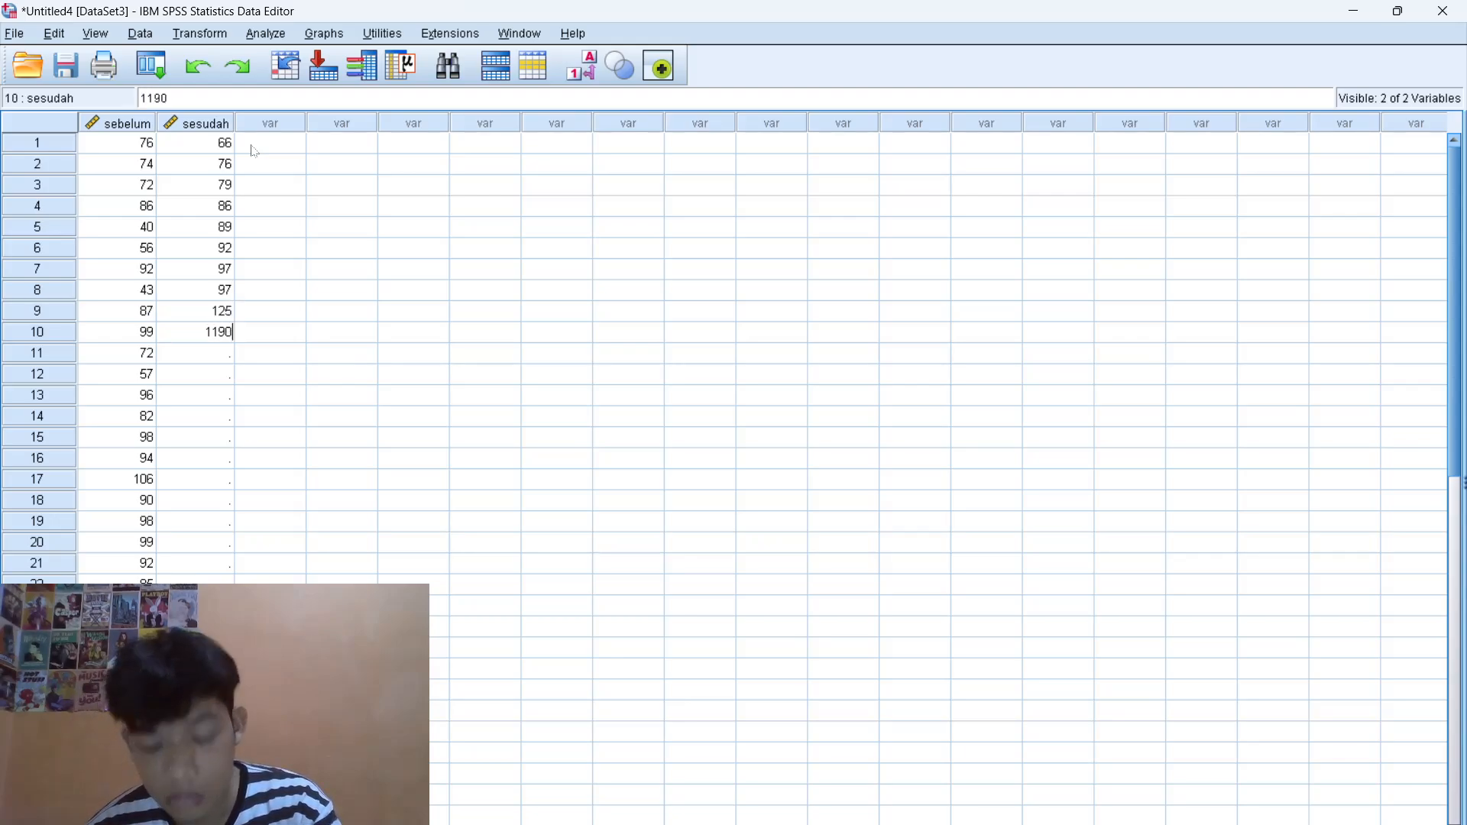
{"action": "type", "text": "\\\\0"}
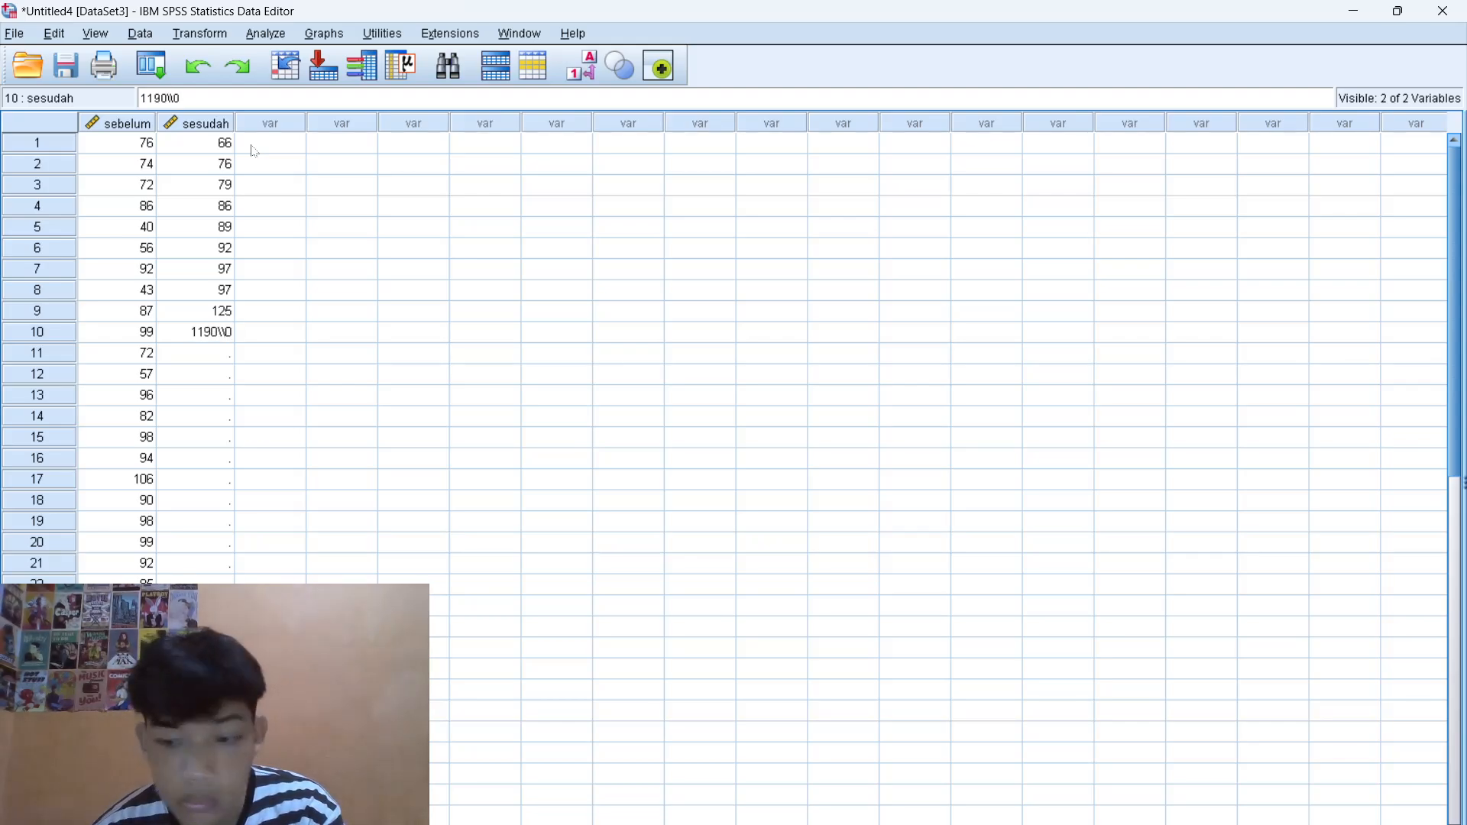
{"action": "key", "text": "BackSpace"}
{"action": "key", "text": "BackSpace"}
{"action": "key", "text": "BackSpace"}
{"action": "key", "text": "BackSpace"}
{"action": "type", "text": "0"}
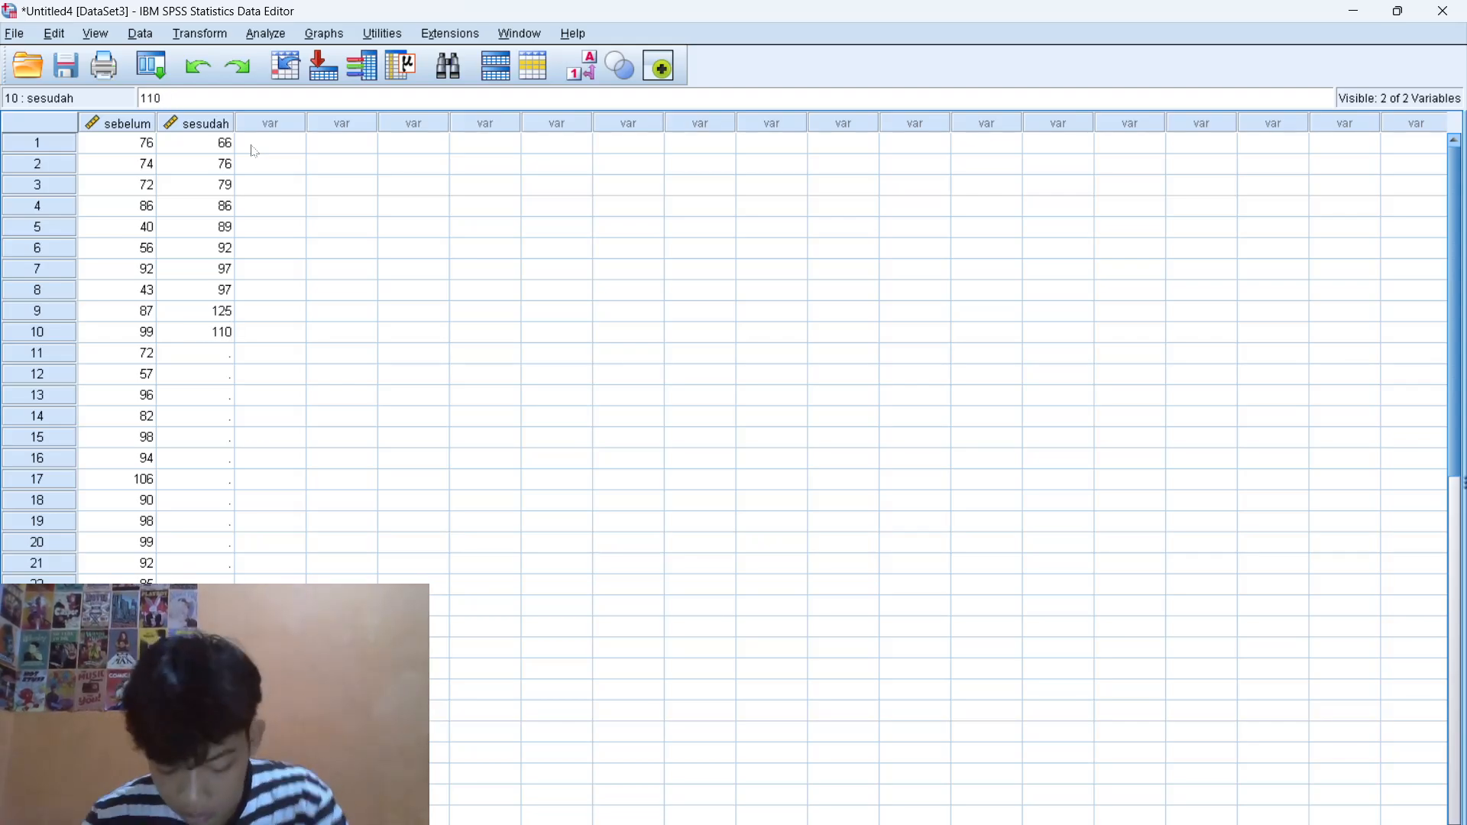
{"action": "key", "text": "Return"}
{"action": "type", "text": "105"}
{"action": "key", "text": "Return"}
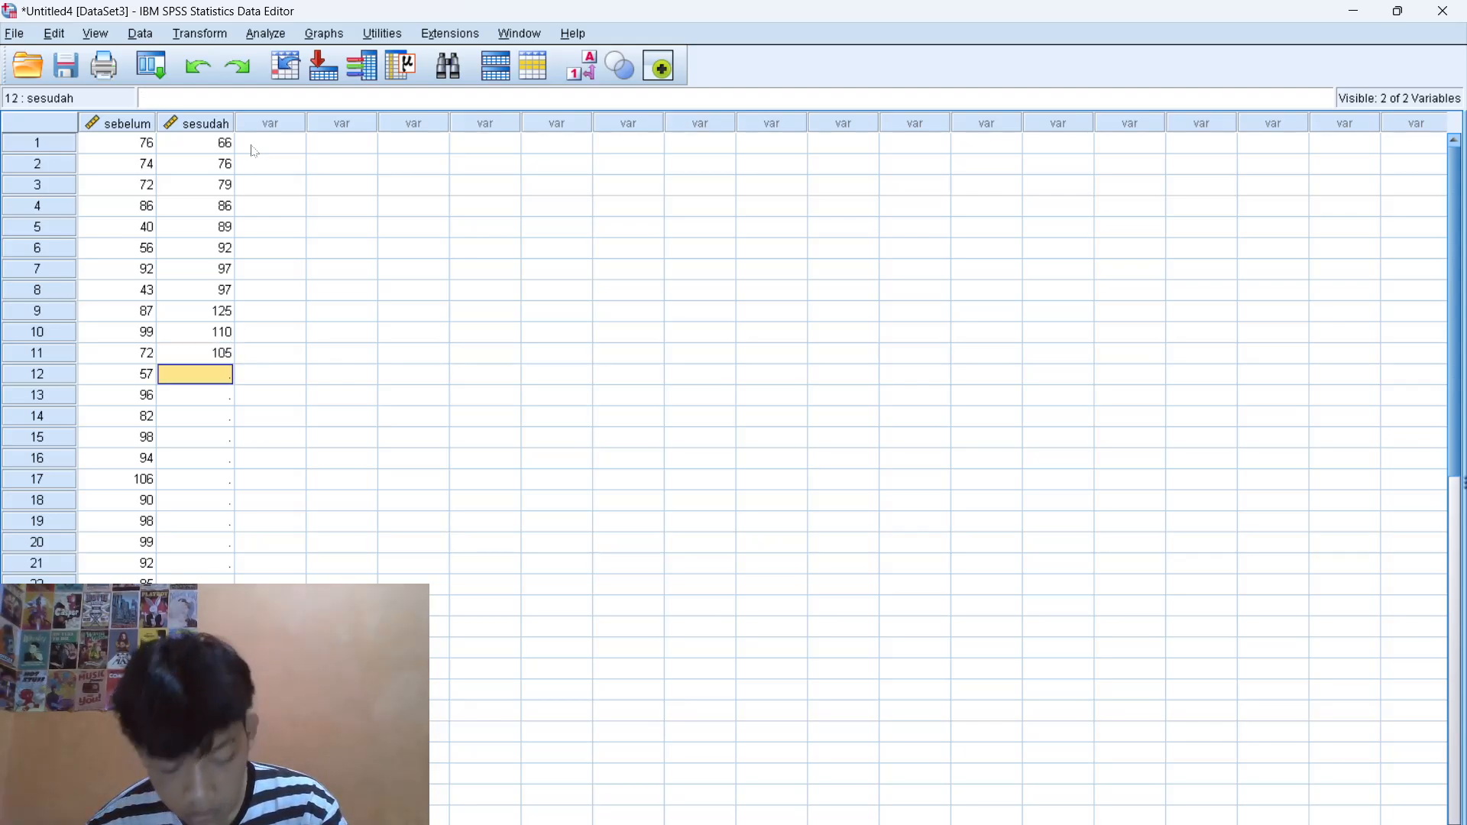
- Enter the sesudah values 111, 106 and 81 in rows 12 to 14
{"action": "type", "text": "111"}
{"action": "key", "text": "Return"}
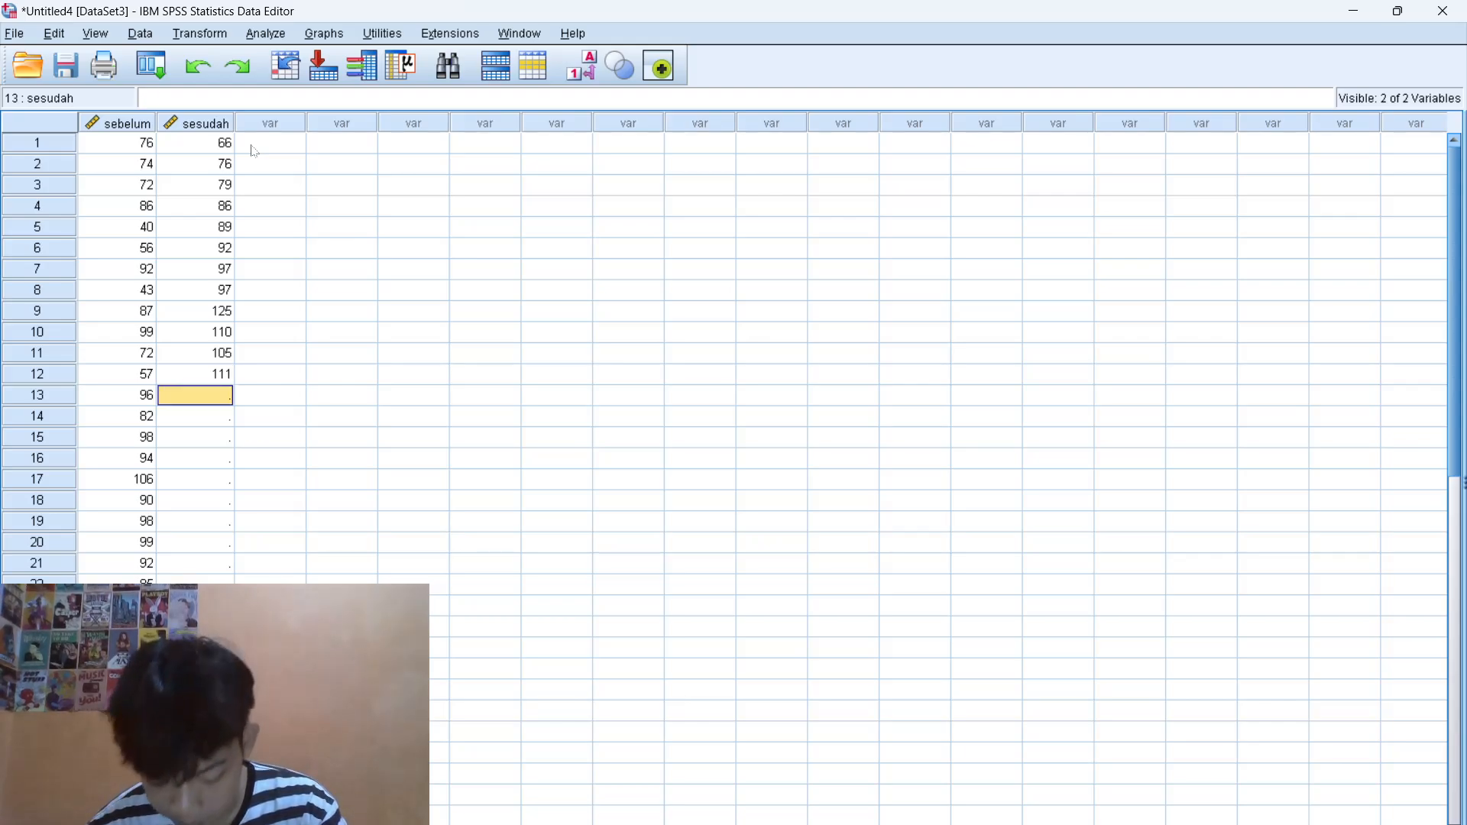
{"action": "type", "text": "106"}
{"action": "key", "text": "Return"}
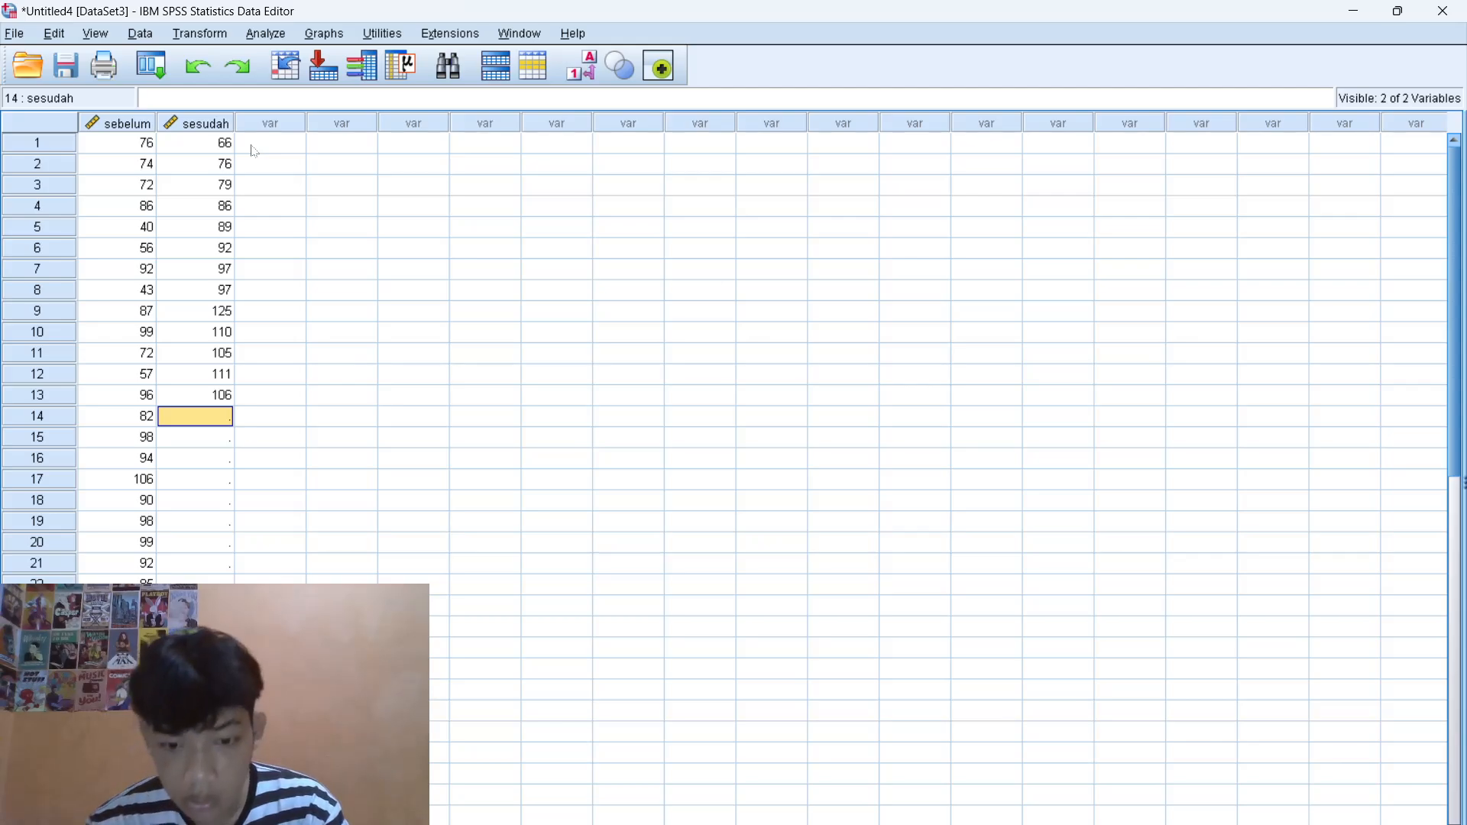
{"action": "type", "text": "81"}
{"action": "key", "text": "Return"}
- Enter the sesudah values 111, 102 and 101 in rows 15 to 17
{"action": "type", "text": "111"}
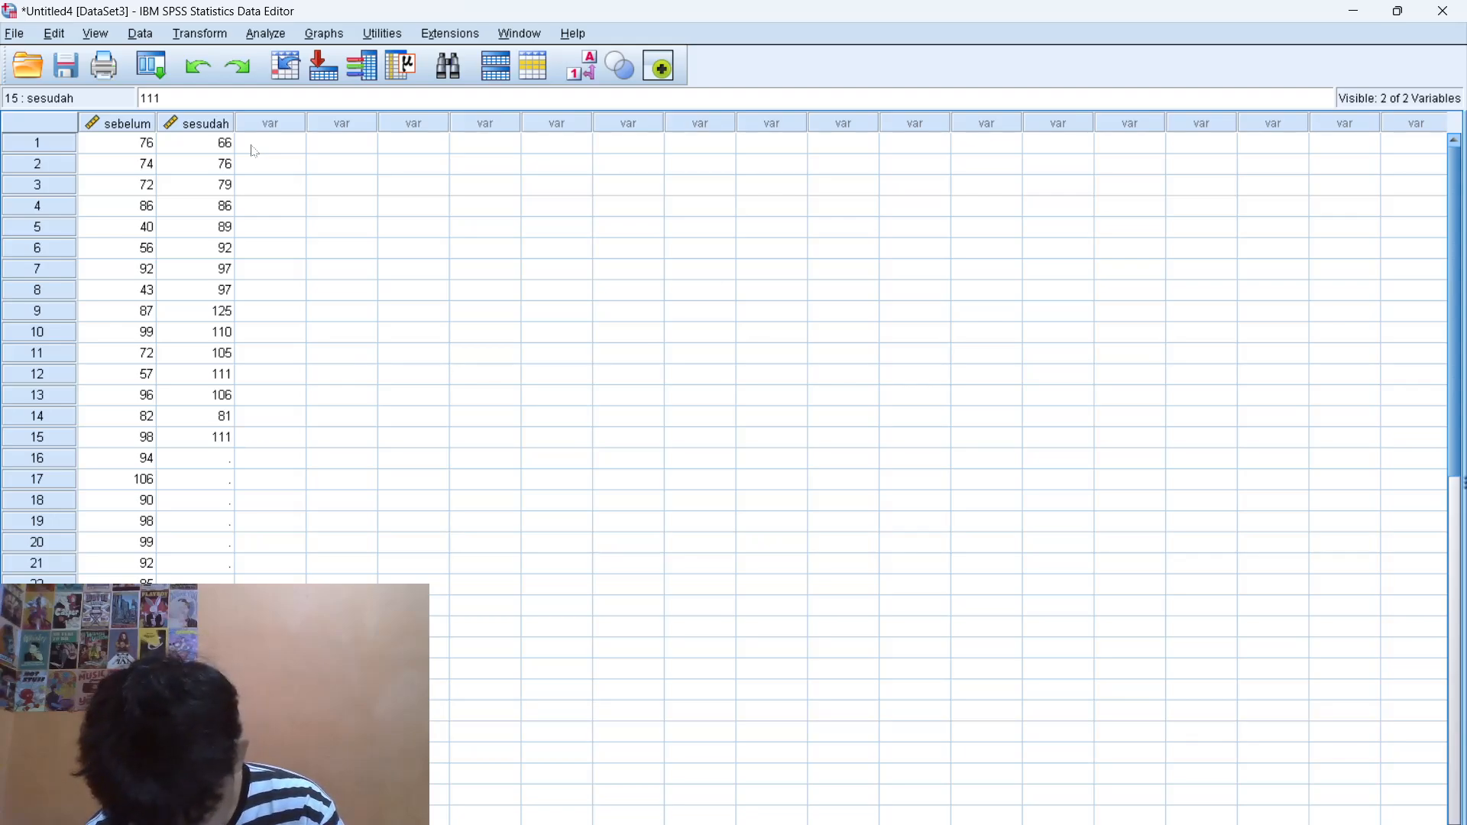
{"action": "key", "text": "Return"}
{"action": "type", "text": "102"}
{"action": "key", "text": "Return"}
{"action": "type", "text": "12"}
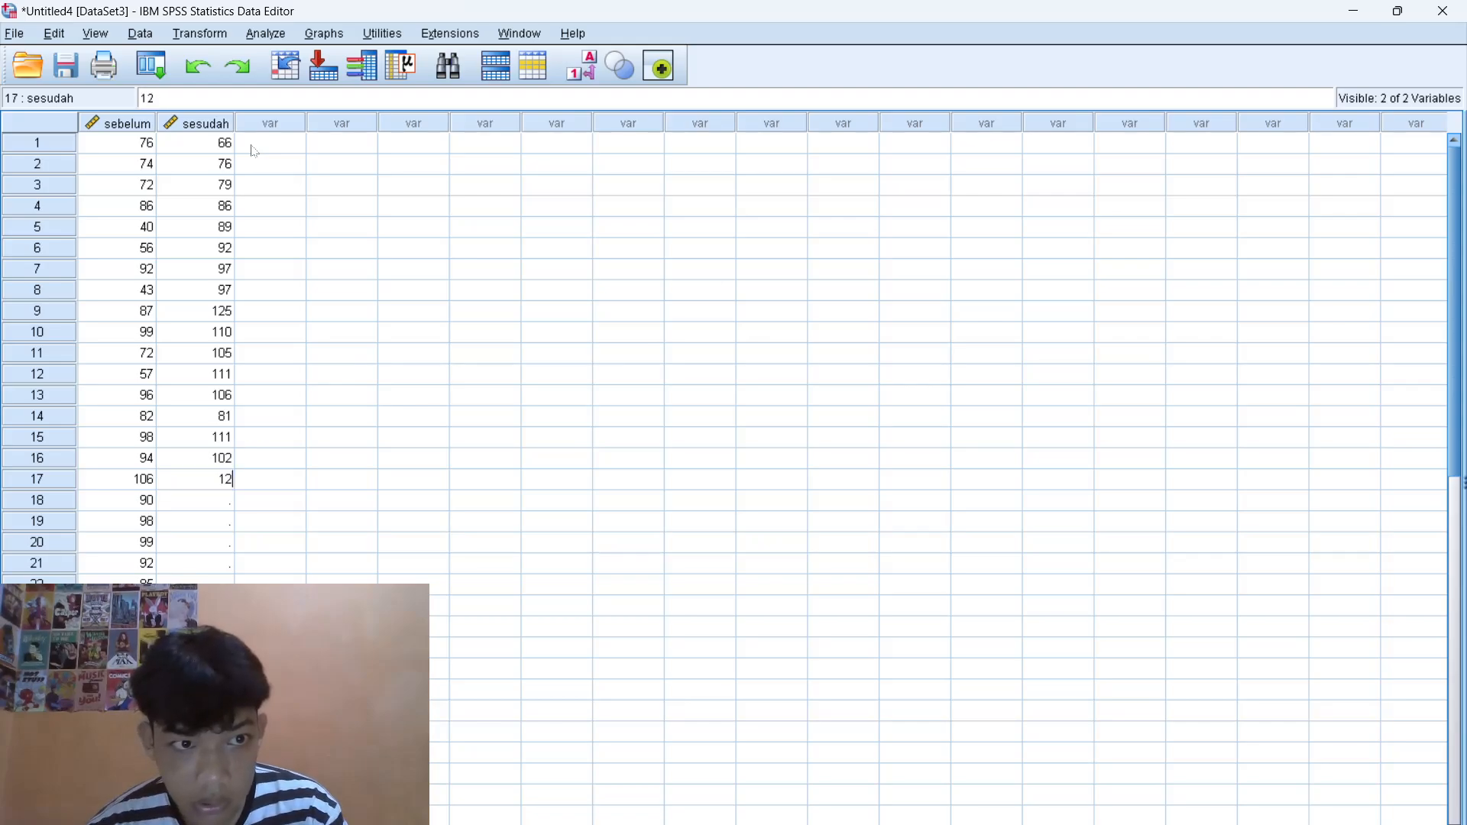
{"action": "type", "text": "0"}
{"action": "key", "text": "BackSpace"}
{"action": "key", "text": "BackSpace"}
{"action": "type", "text": "01"}
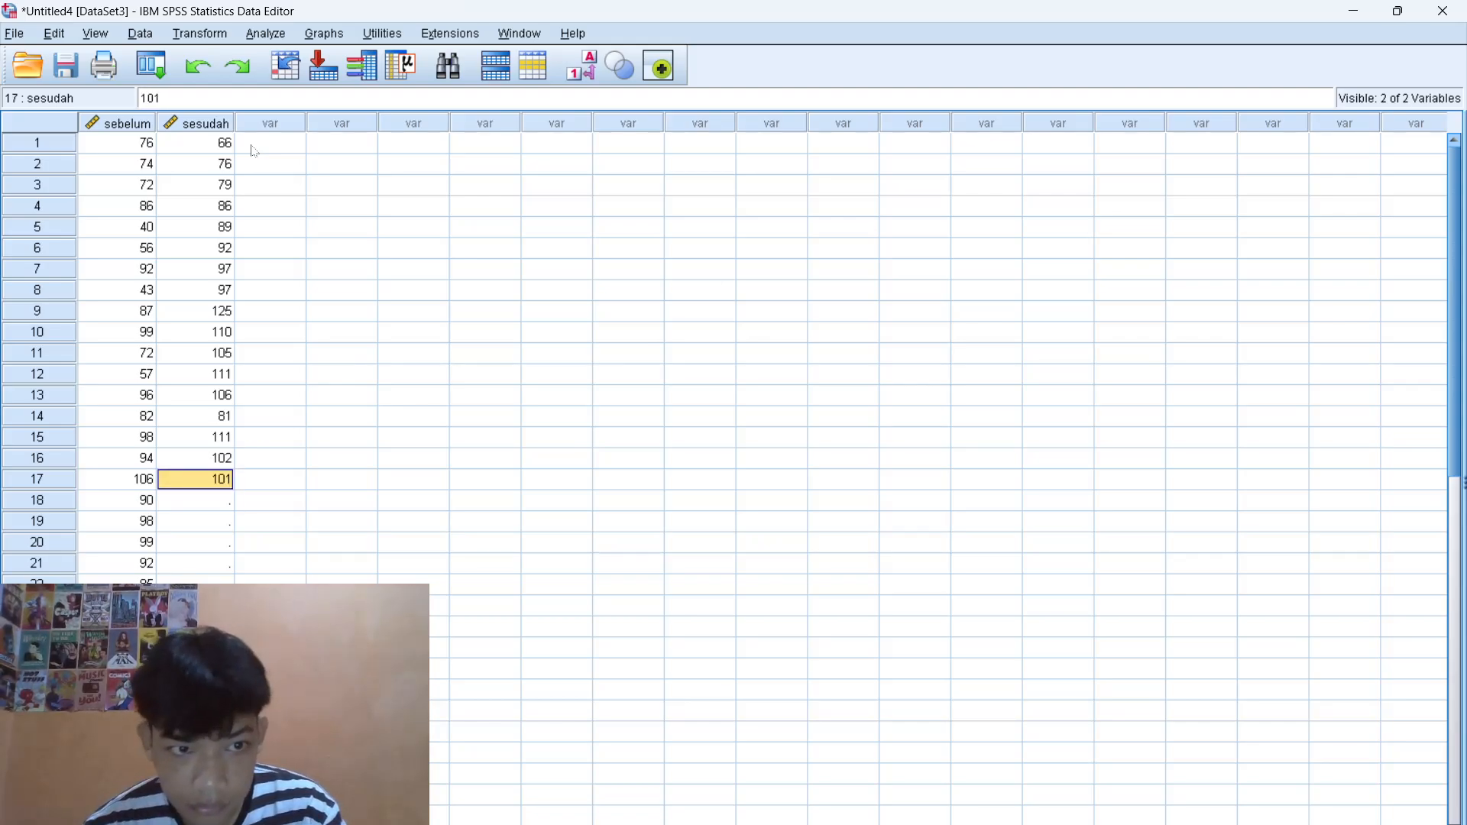
{"action": "key", "text": "Return"}
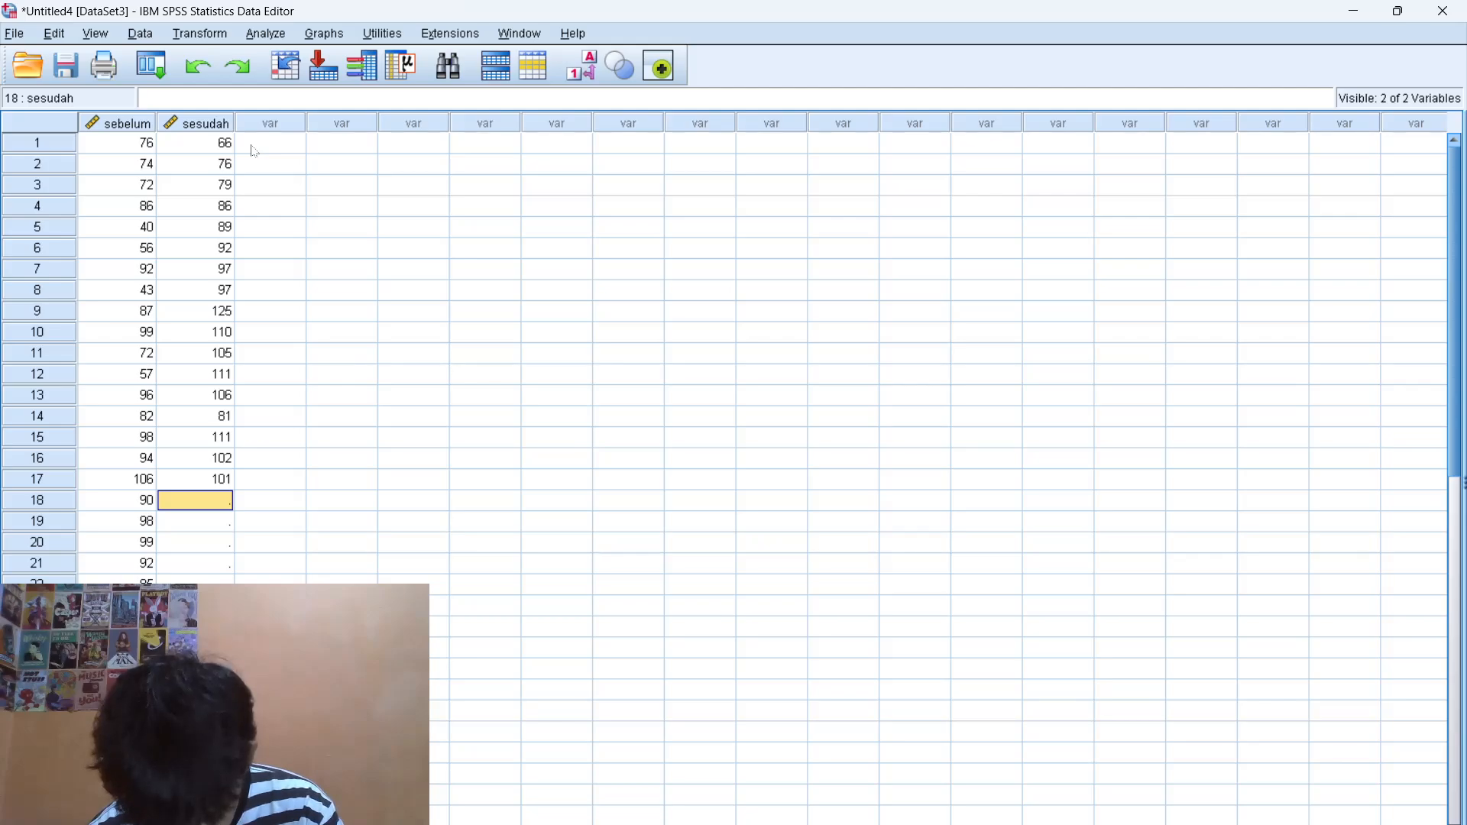
- Enter the sesudah values 121, 117, 103 and 122 in rows 18 to 21
{"action": "type", "text": "121"}
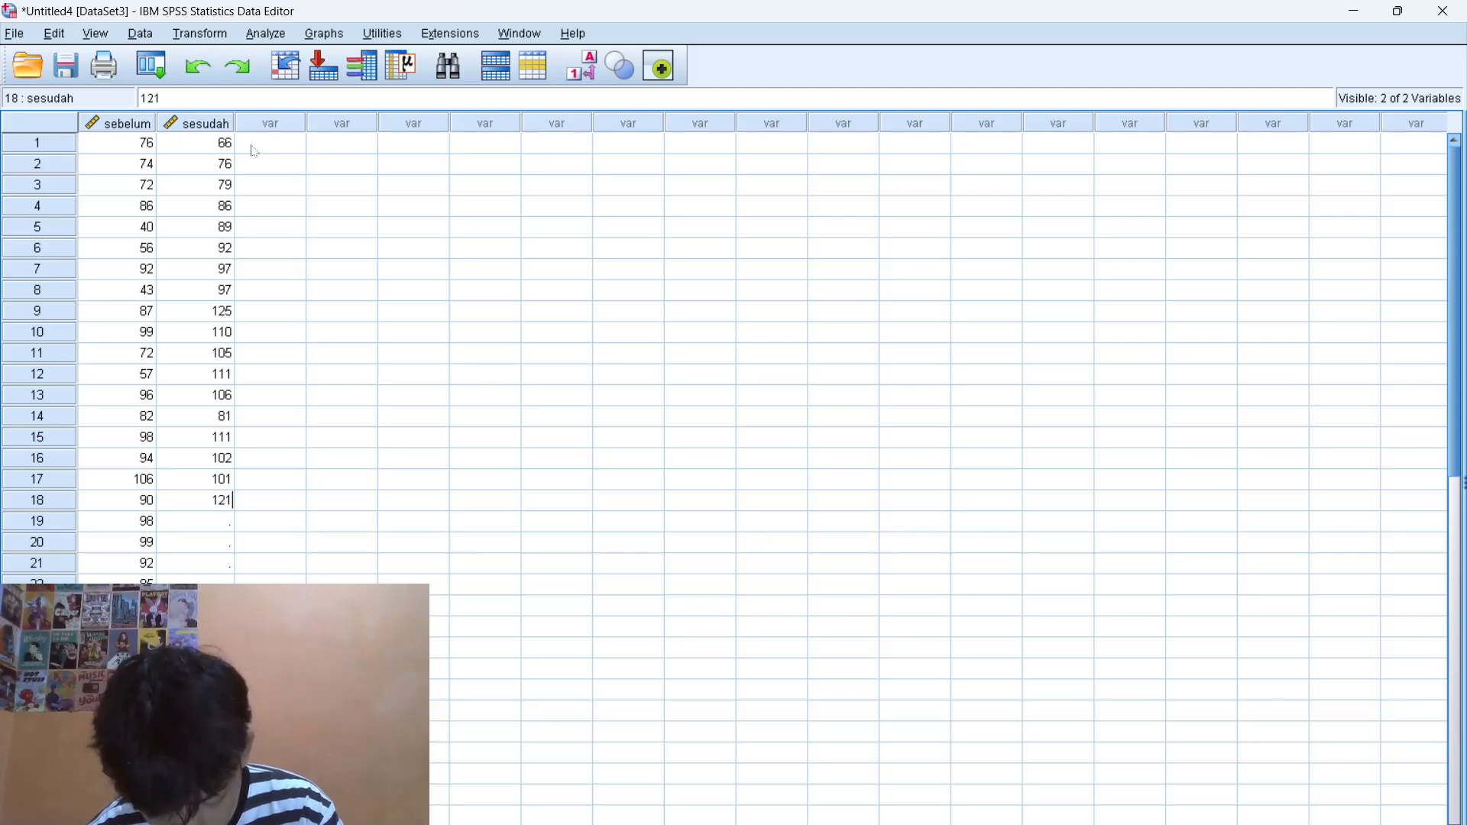
{"action": "key", "text": "Return"}
{"action": "type", "text": "117"}
{"action": "key", "text": "Return"}
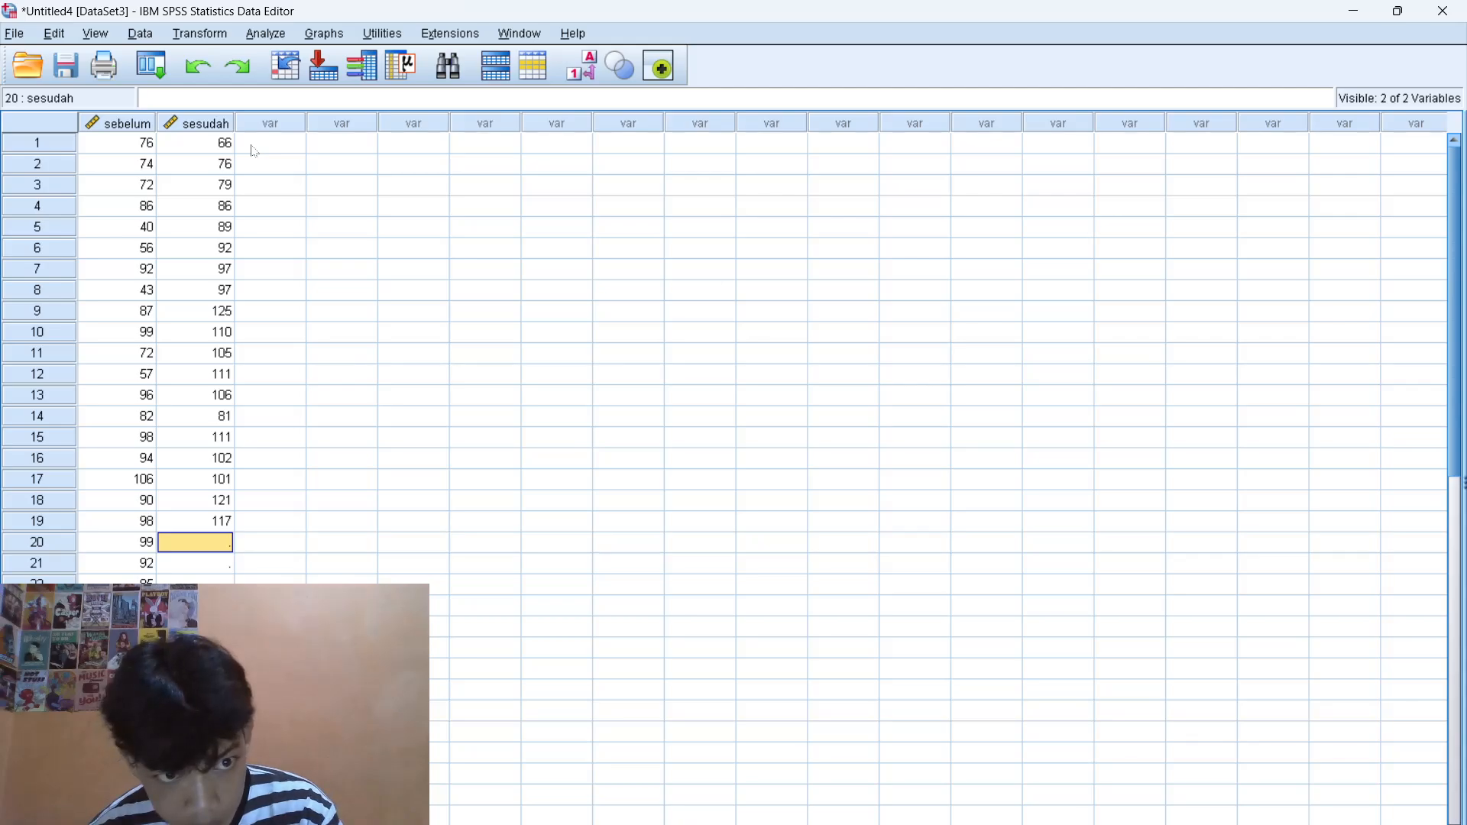
{"action": "type", "text": "103"}
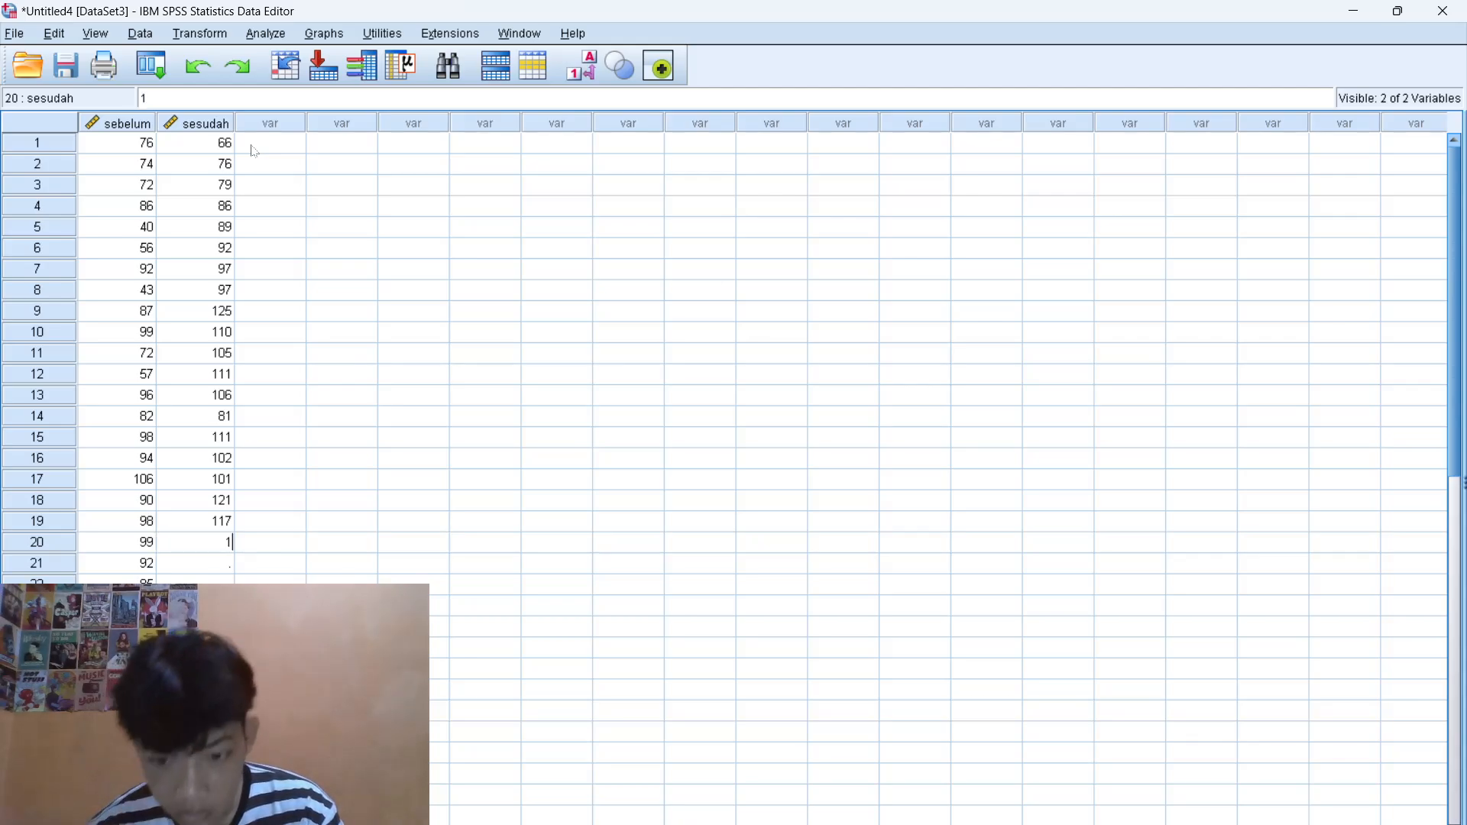
{"action": "key", "text": "Return"}
{"action": "type", "text": "122"}
{"action": "key", "text": "Return"}
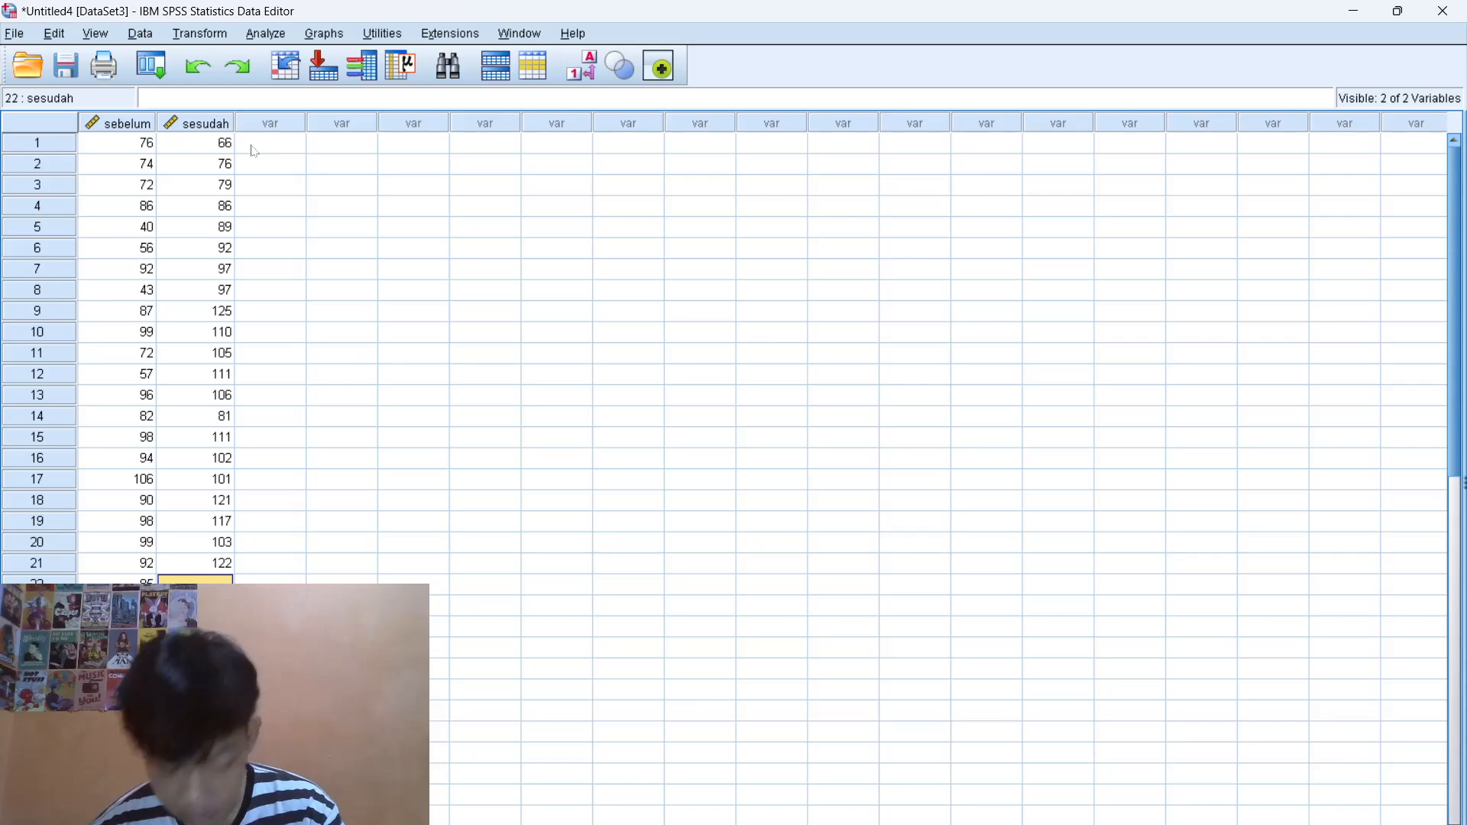
- Enter the sesudah values 120, 101 and 115 in rows 22 to 24
{"action": "type", "text": "120"}
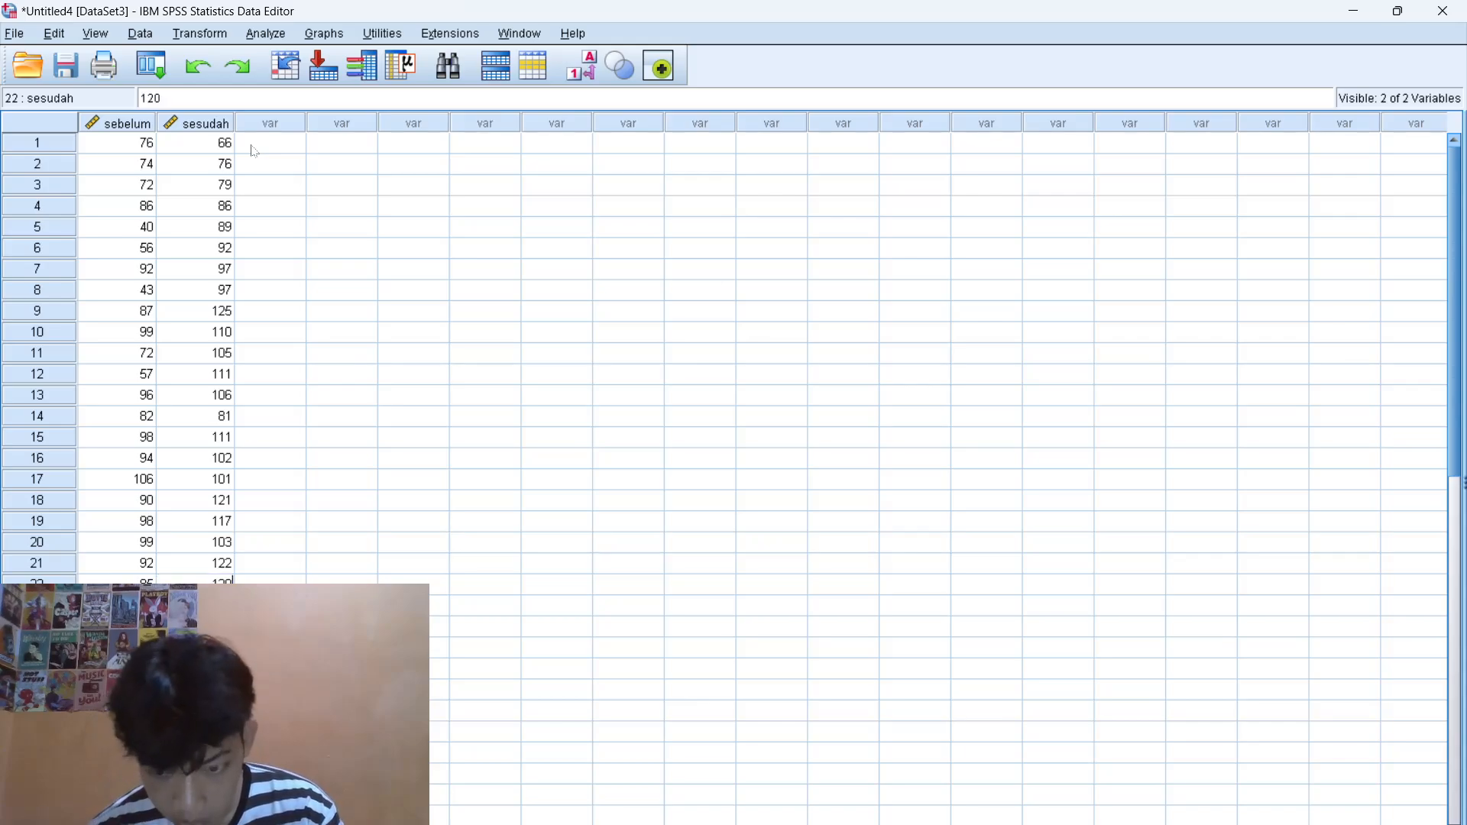
{"action": "key", "text": "Return"}
{"action": "type", "text": "1"}
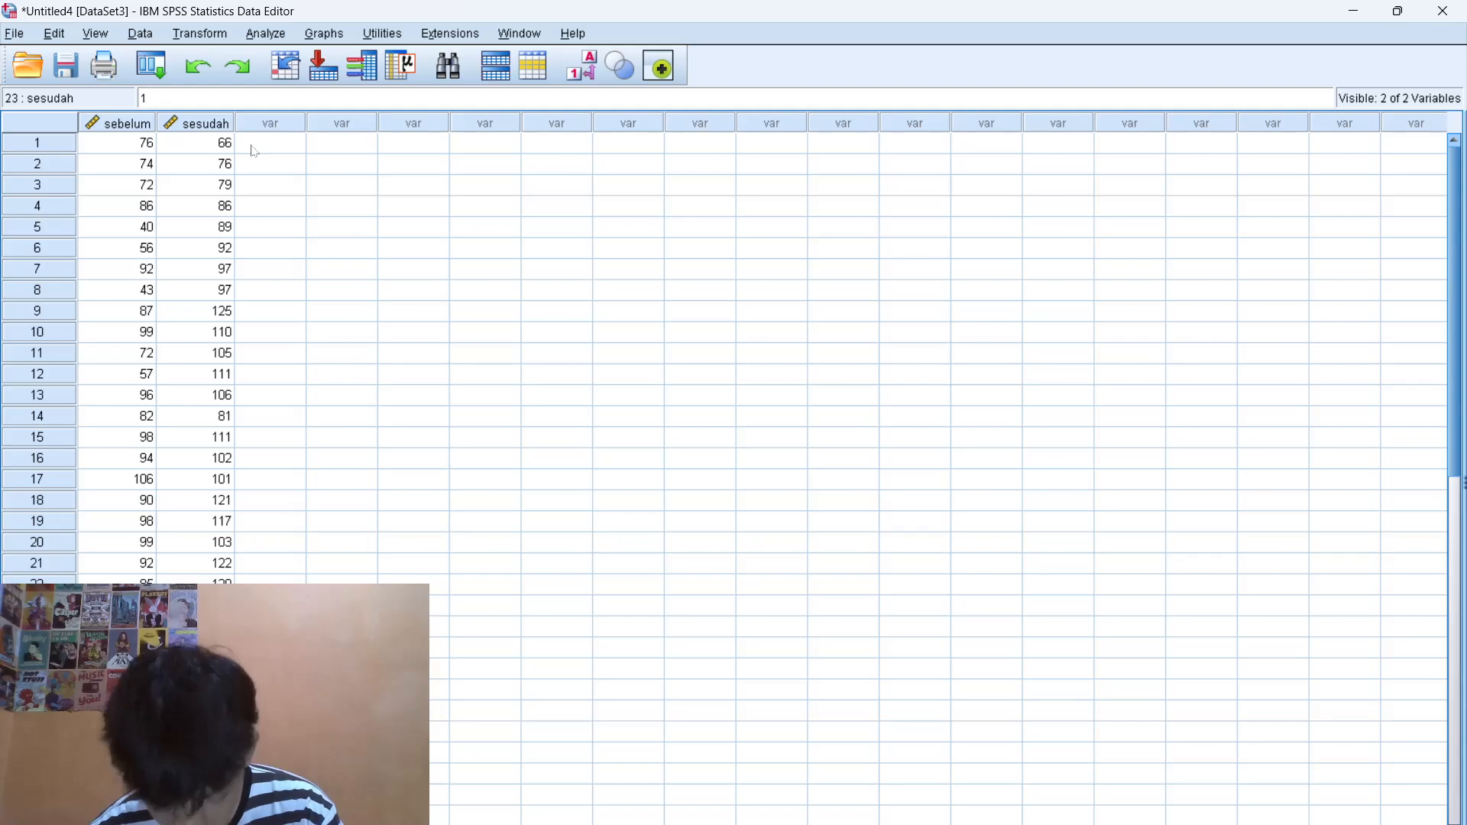
{"action": "type", "text": "01"}
{"action": "key", "text": "Return"}
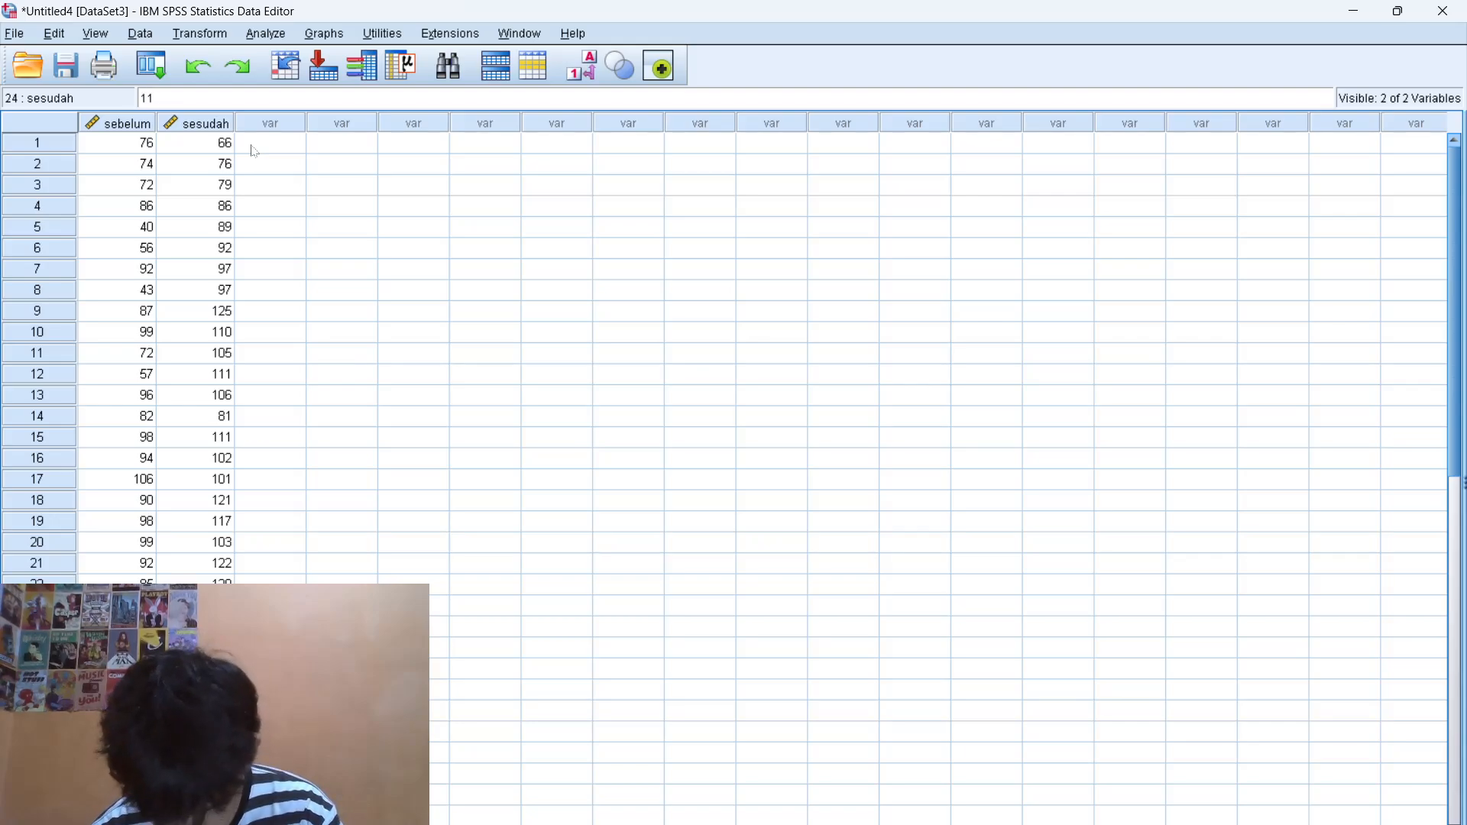
{"action": "type", "text": "115"}
{"action": "key", "text": "Return"}
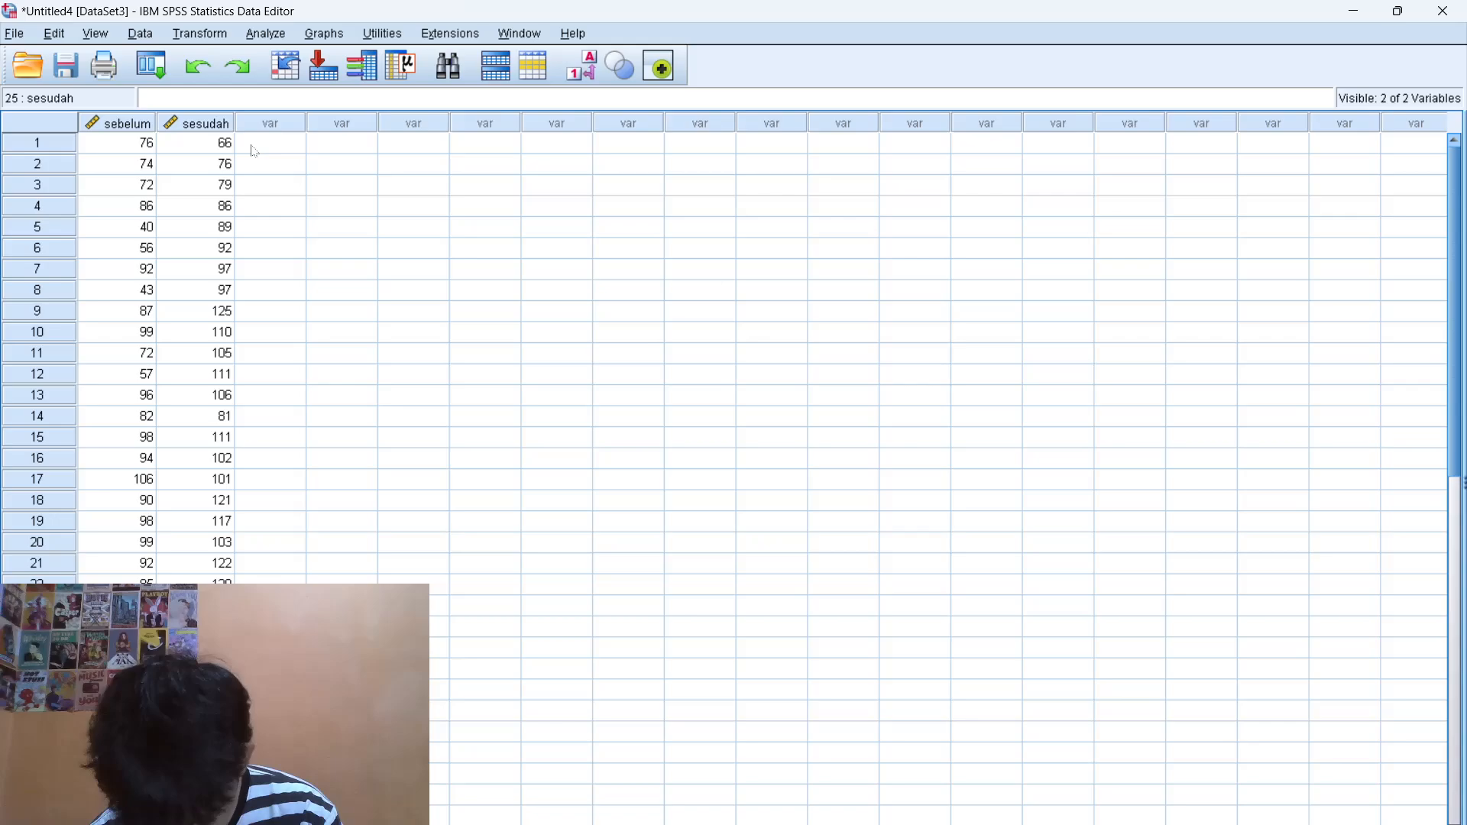
- Enter the sesudah values 100, 107 and 106 in rows 25 to 27
{"action": "type", "text": "110"}
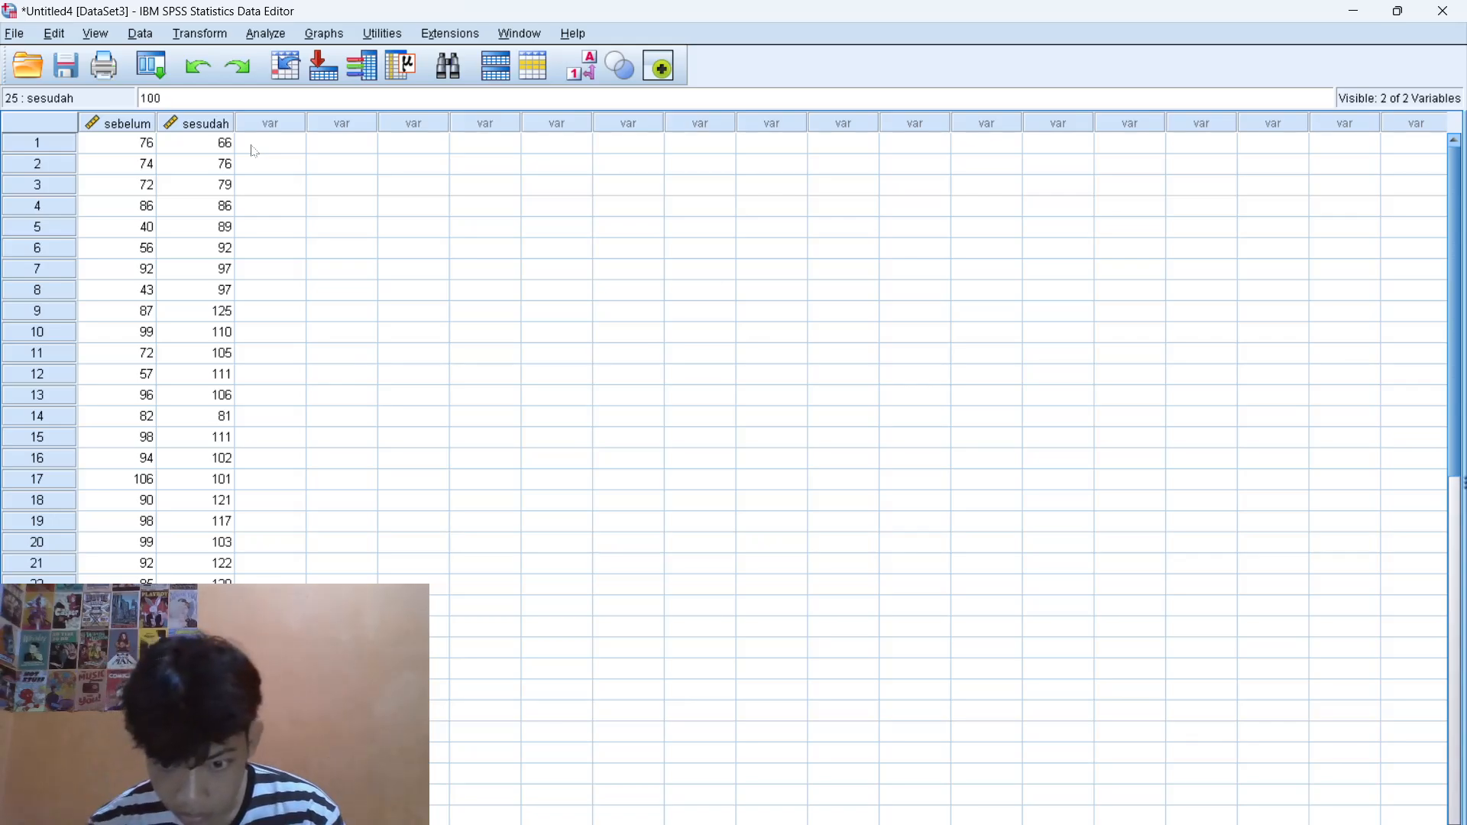
{"action": "key", "text": "Return"}
{"action": "type", "text": "107"}
{"action": "key", "text": "Return"}
{"action": "type", "text": "106"}
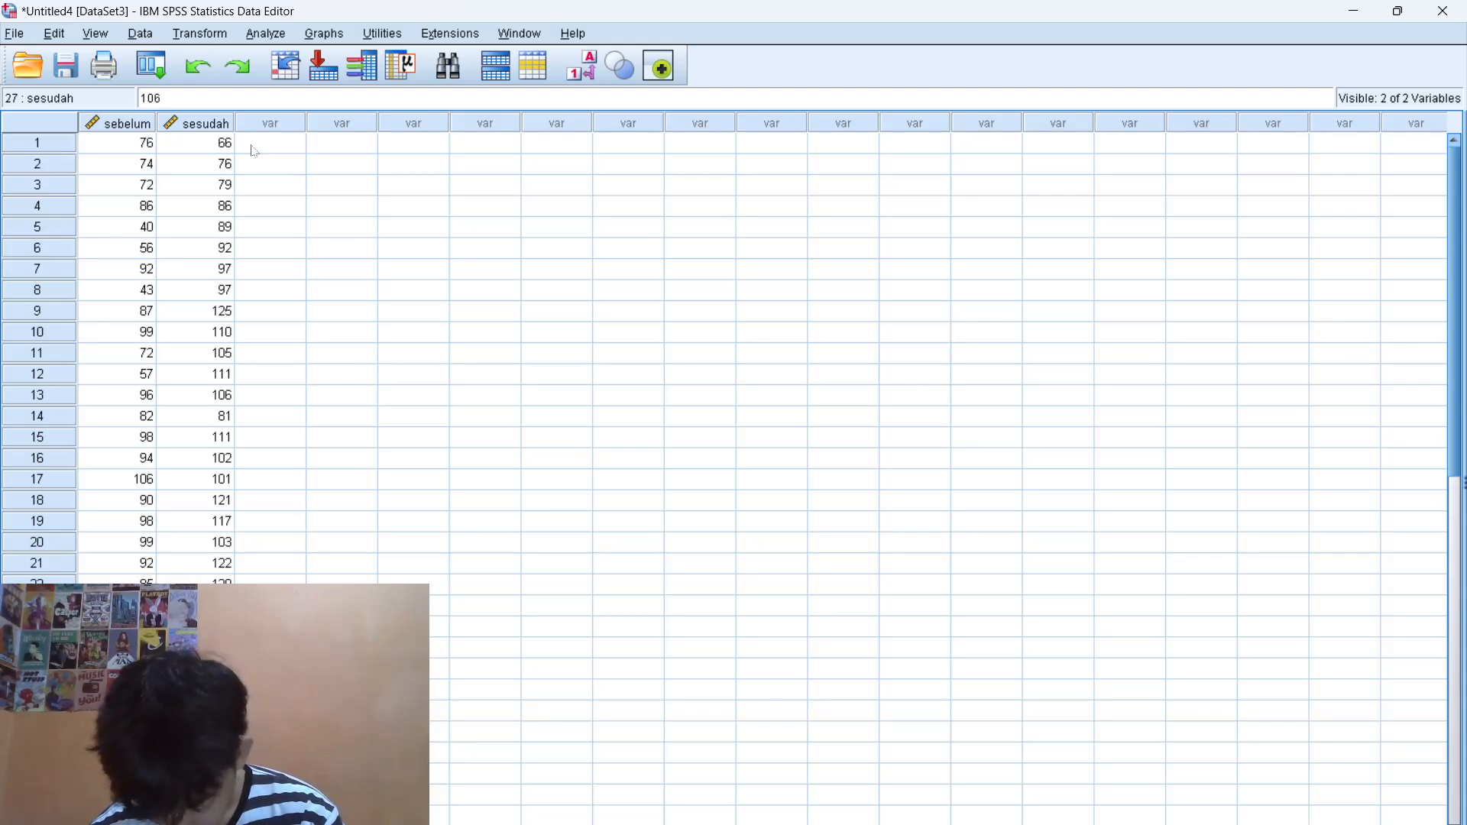
{"action": "key", "text": "Return"}
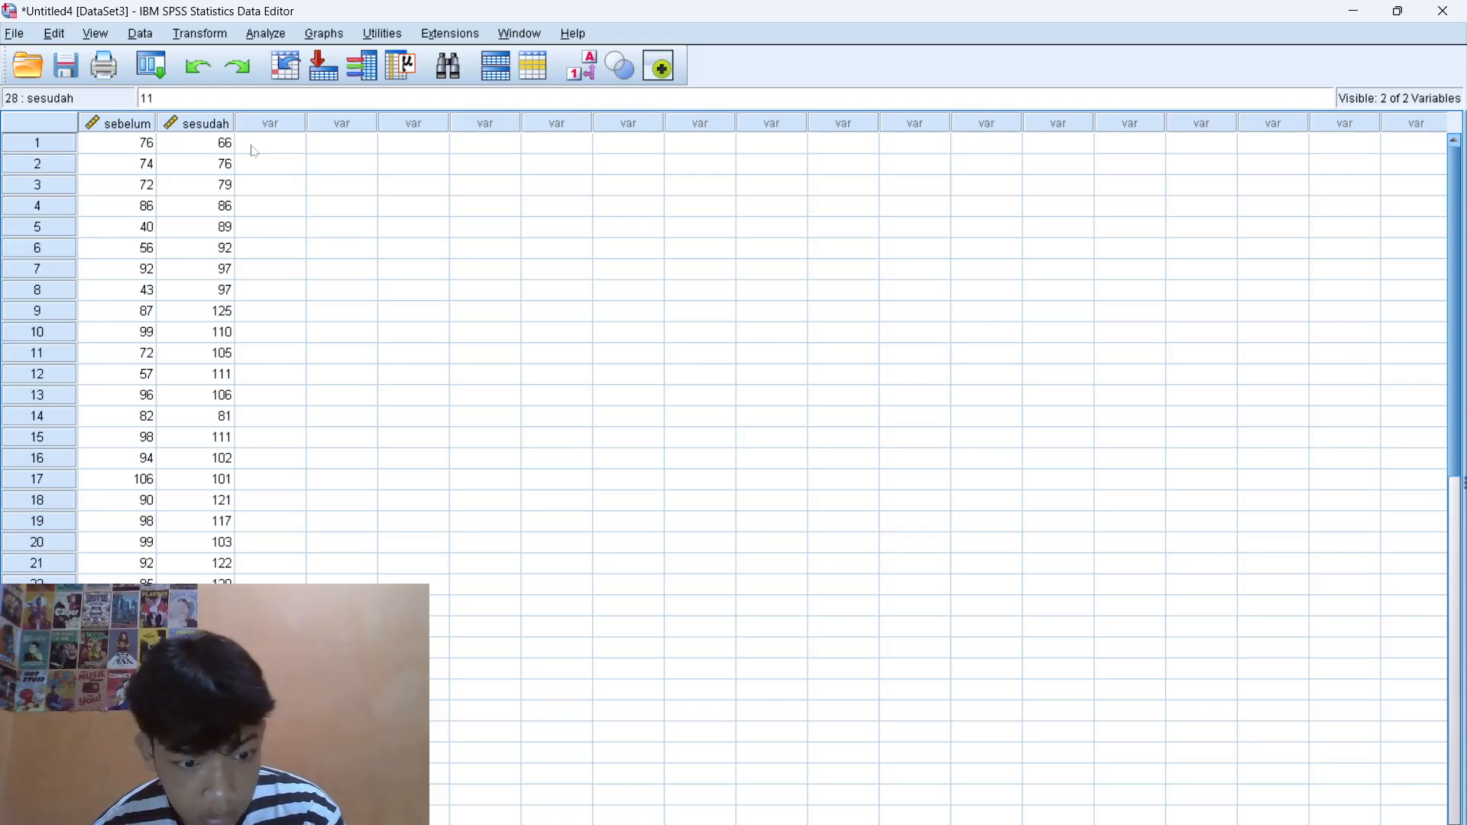
- Enter the sesudah values 115 and 112 in rows 28 and 29
{"action": "type", "text": "115"}
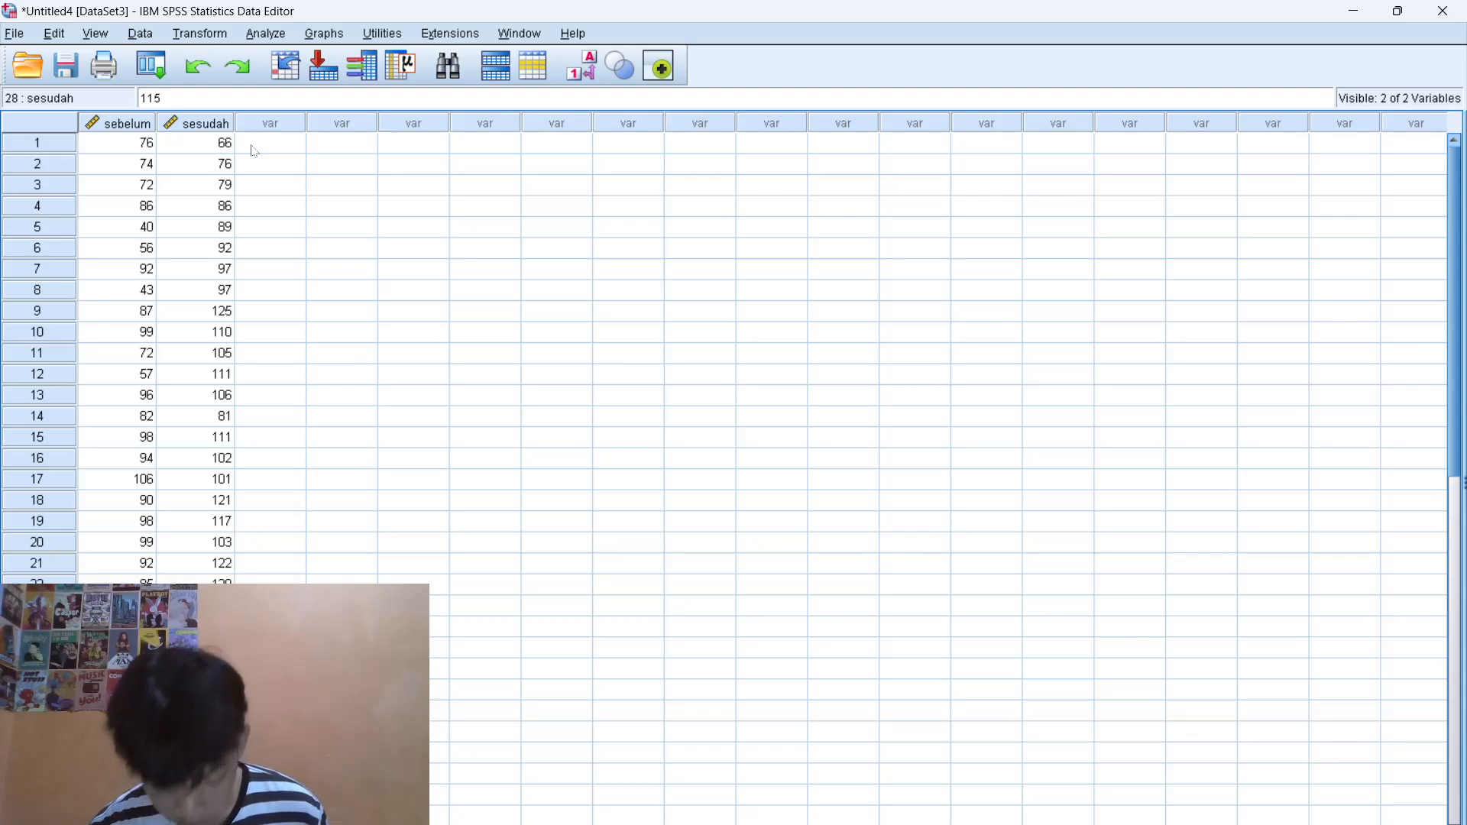
{"action": "left_click", "coordinate": [226, 546]}
{"action": "left_click", "coordinate": [214, 731]}
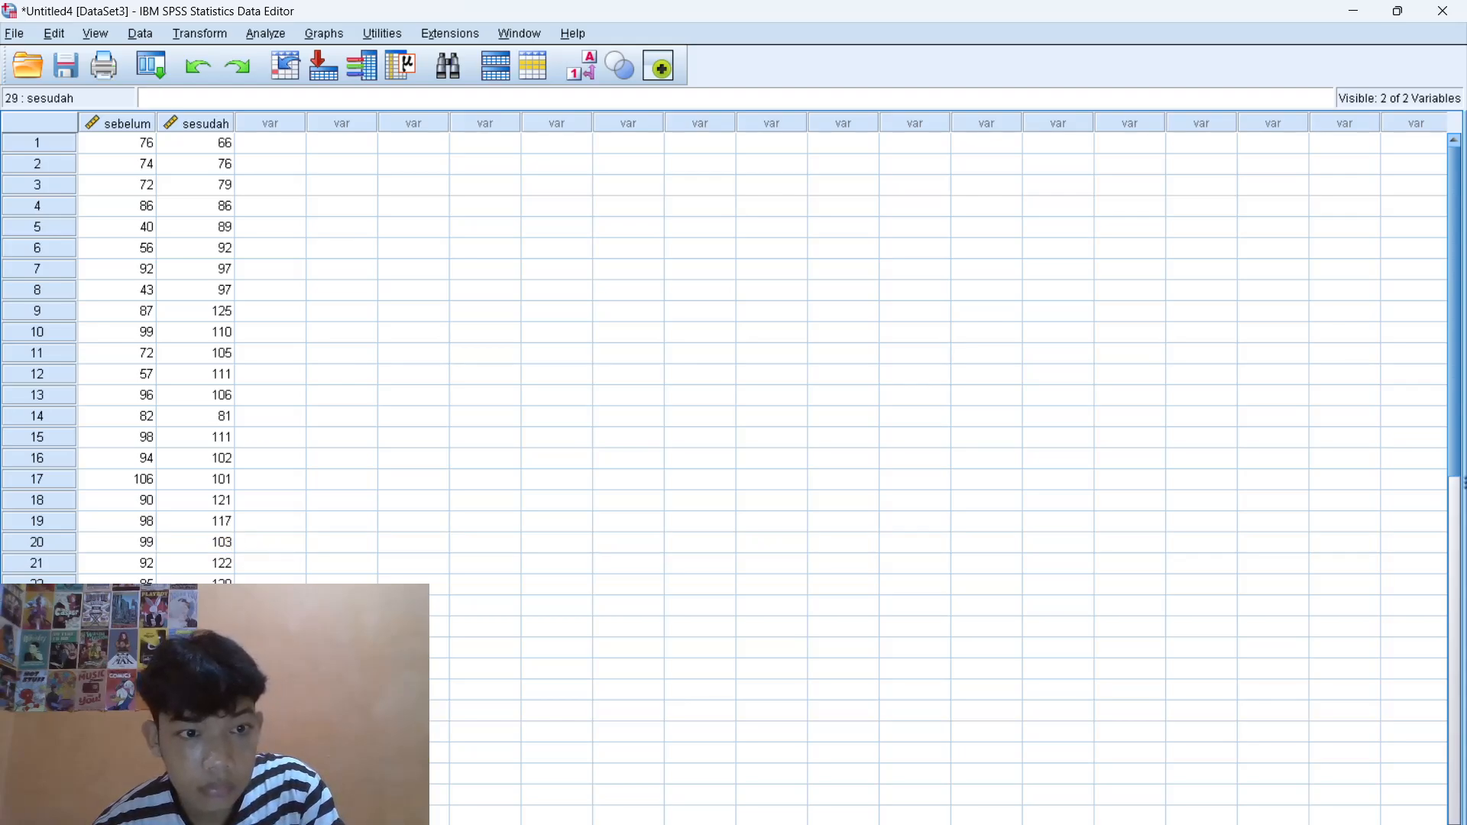
{"action": "type", "text": "112"}
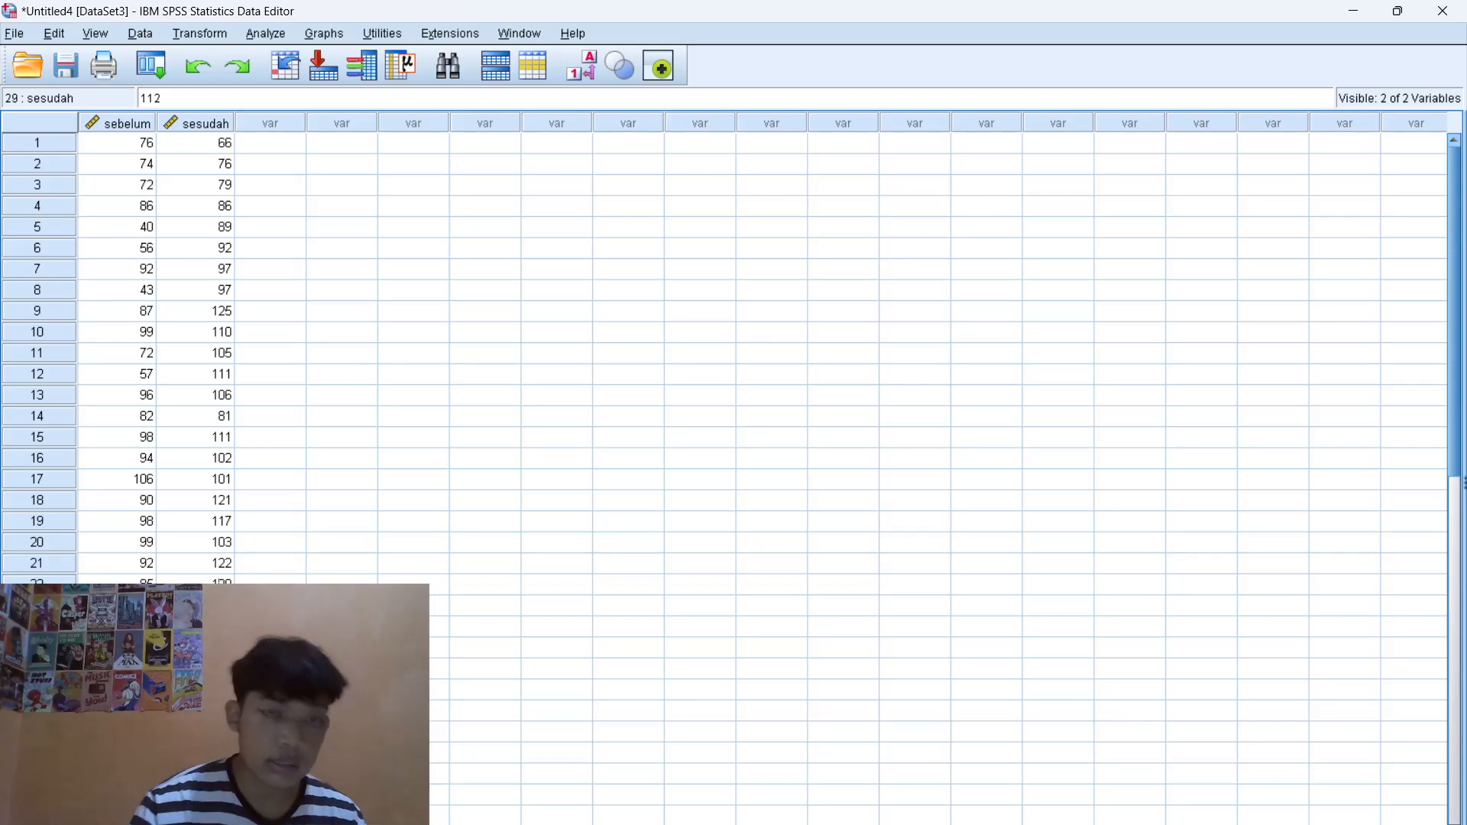
- Run the legacy nonparametric test for two related samples on the pair sebelum and sesudah, using the Wilcoxon test type
{"action": "left_click", "coordinate": [268, 34]}
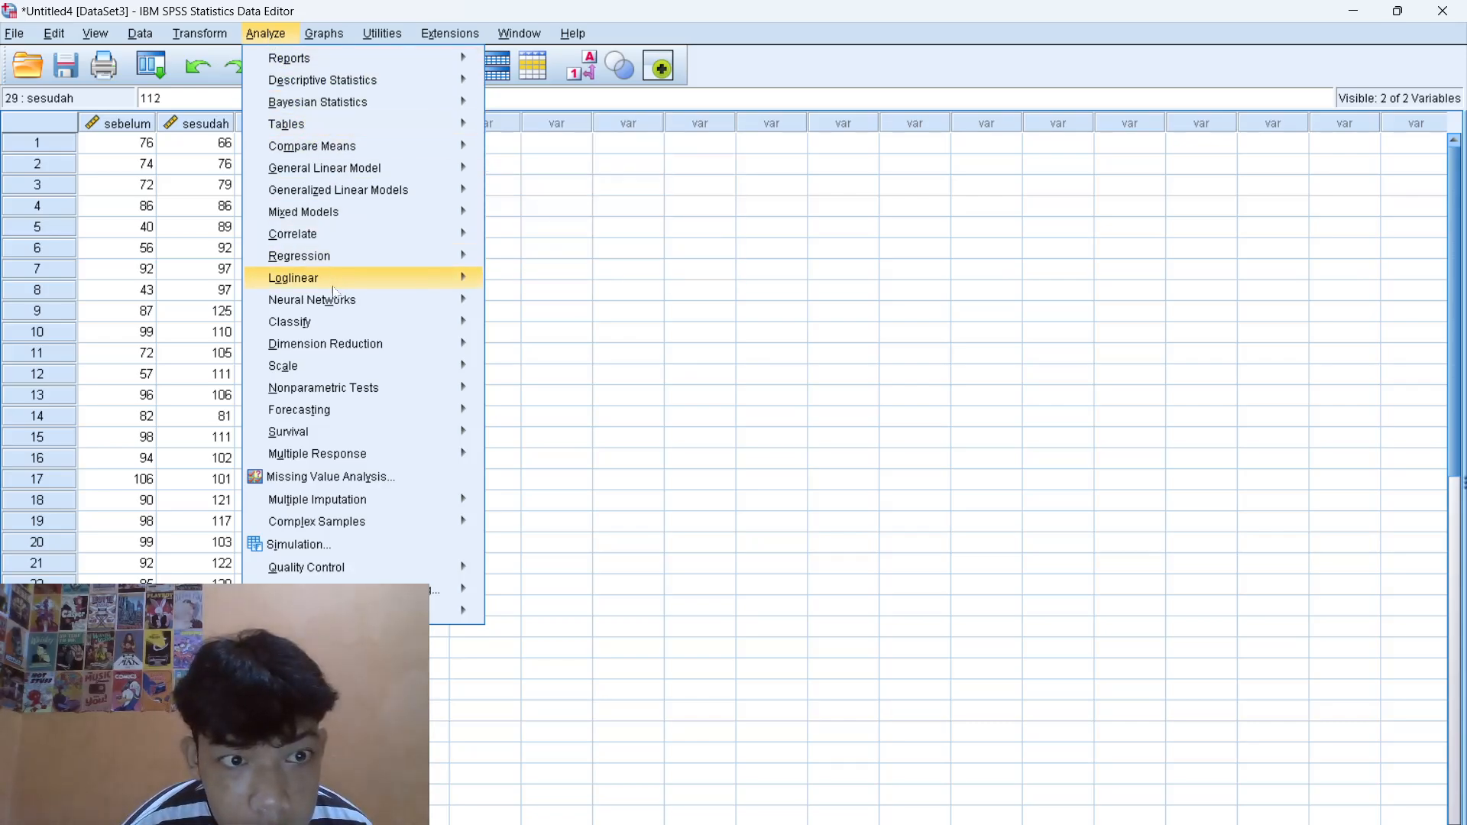
{"action": "mouse_move", "coordinate": [328, 393]}
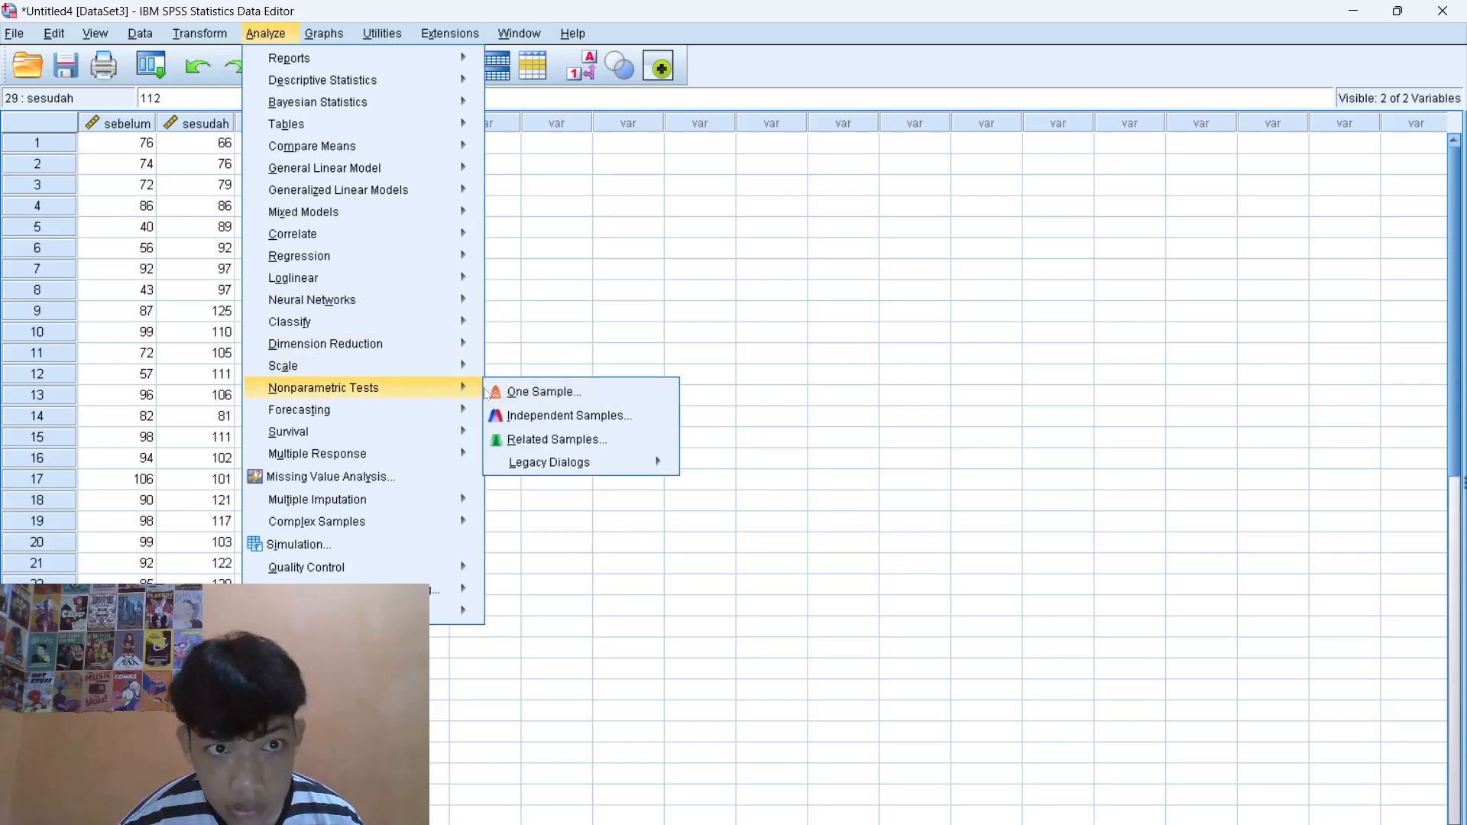
{"action": "mouse_move", "coordinate": [524, 460]}
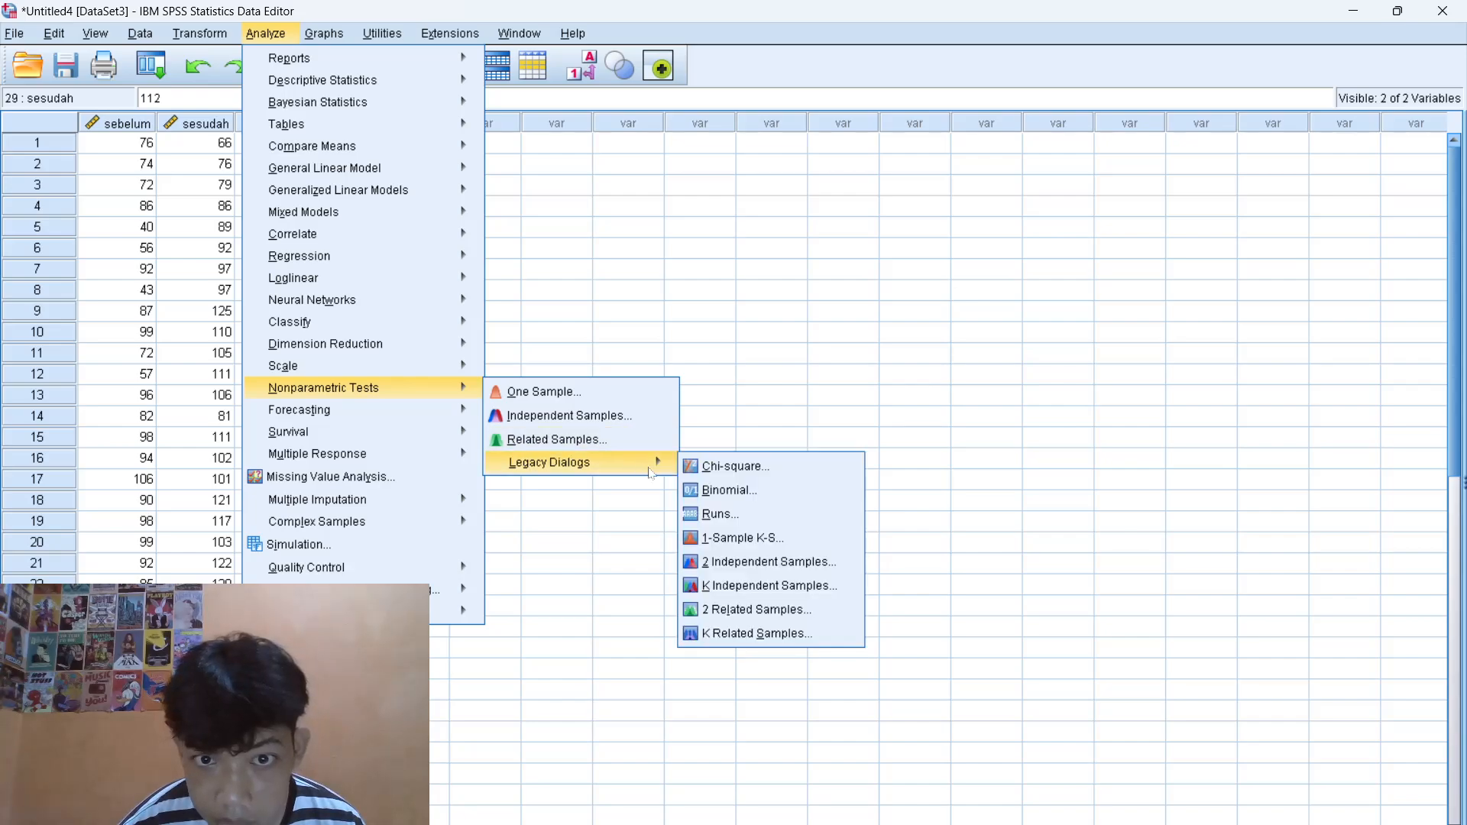
{"action": "left_click", "coordinate": [732, 609]}
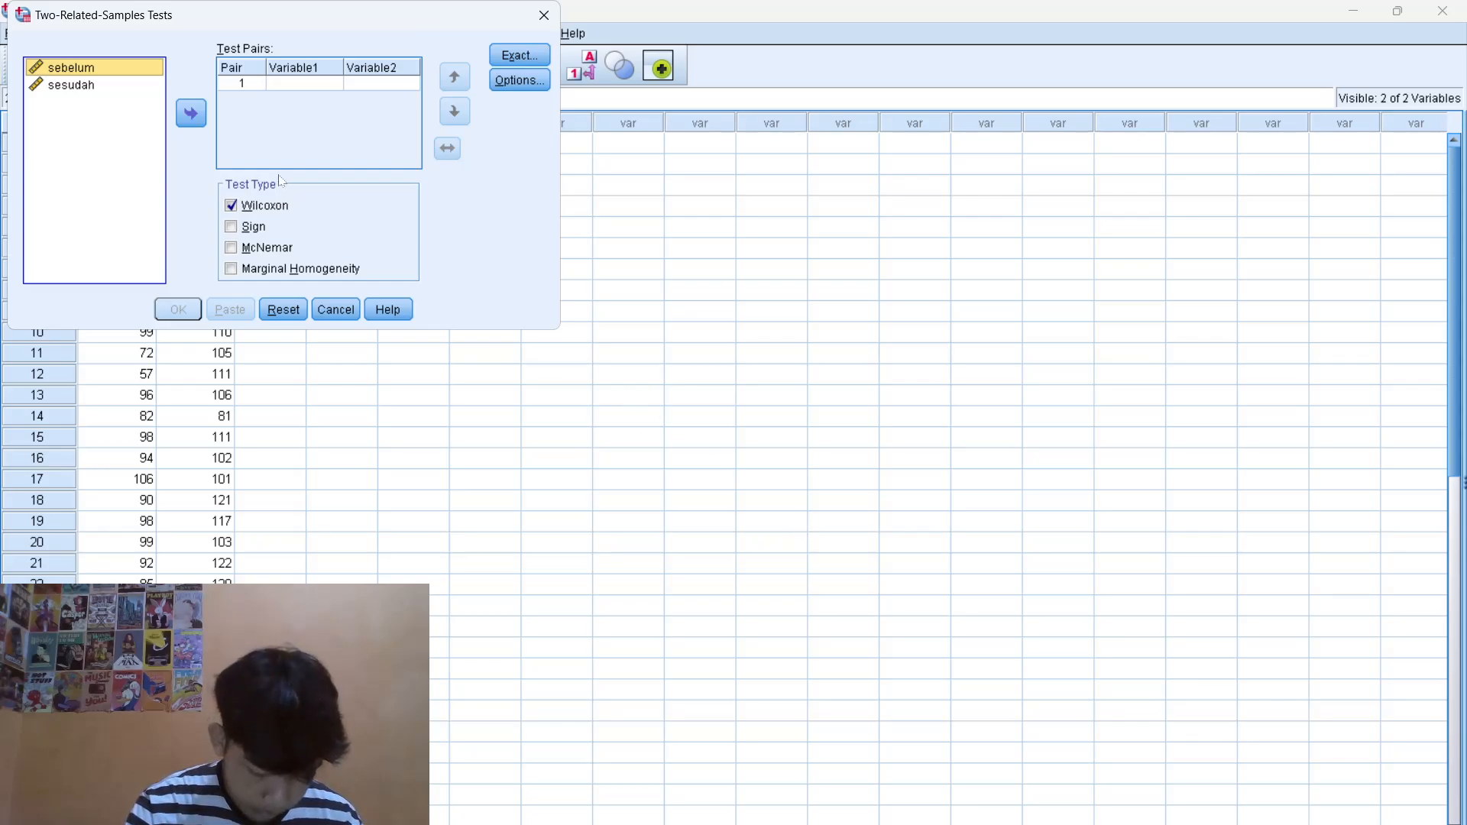
{"action": "left_click", "coordinate": [192, 116]}
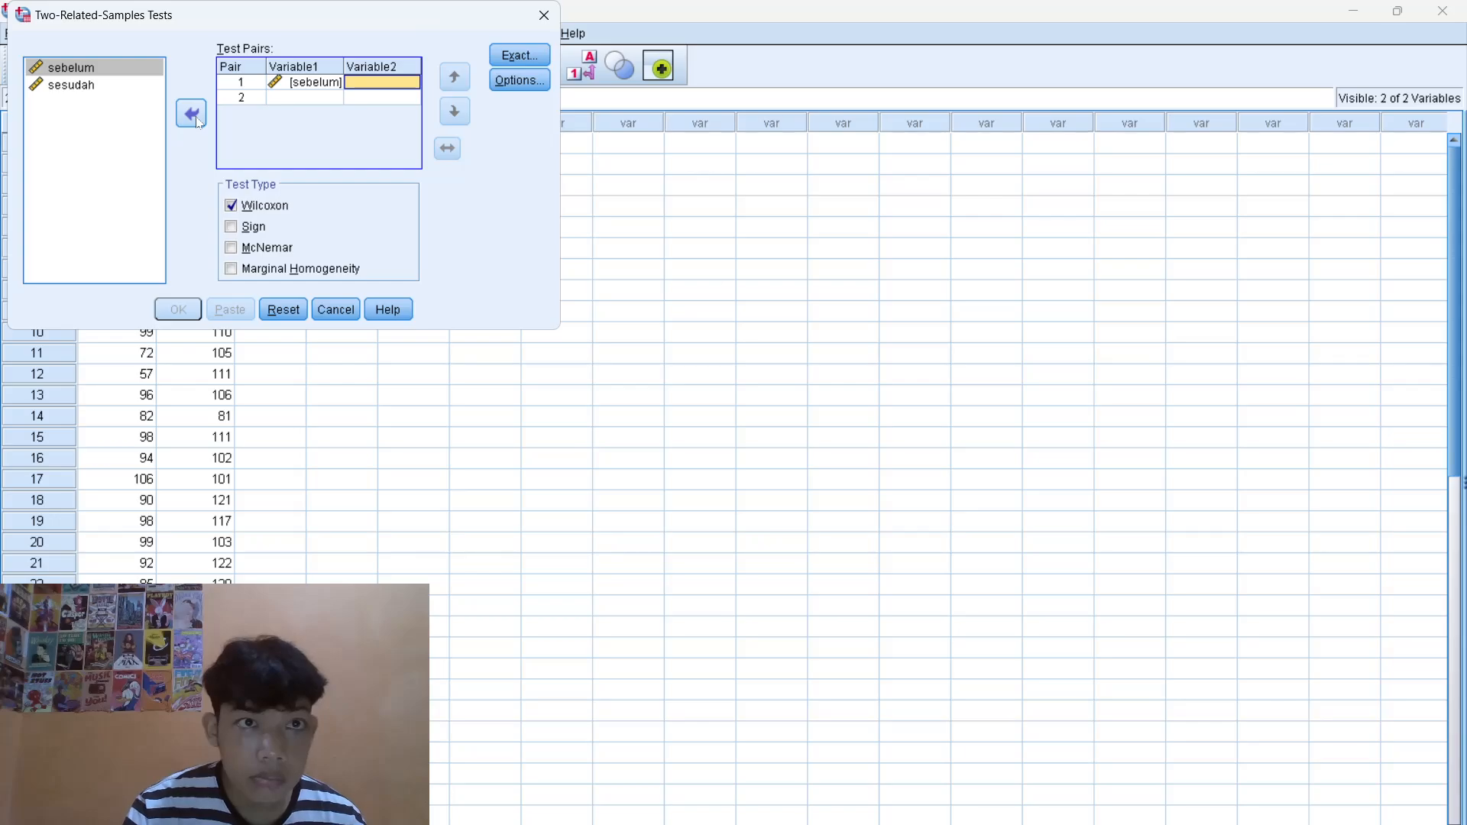
{"action": "left_click", "coordinate": [71, 84]}
{"action": "left_click", "coordinate": [187, 116]}
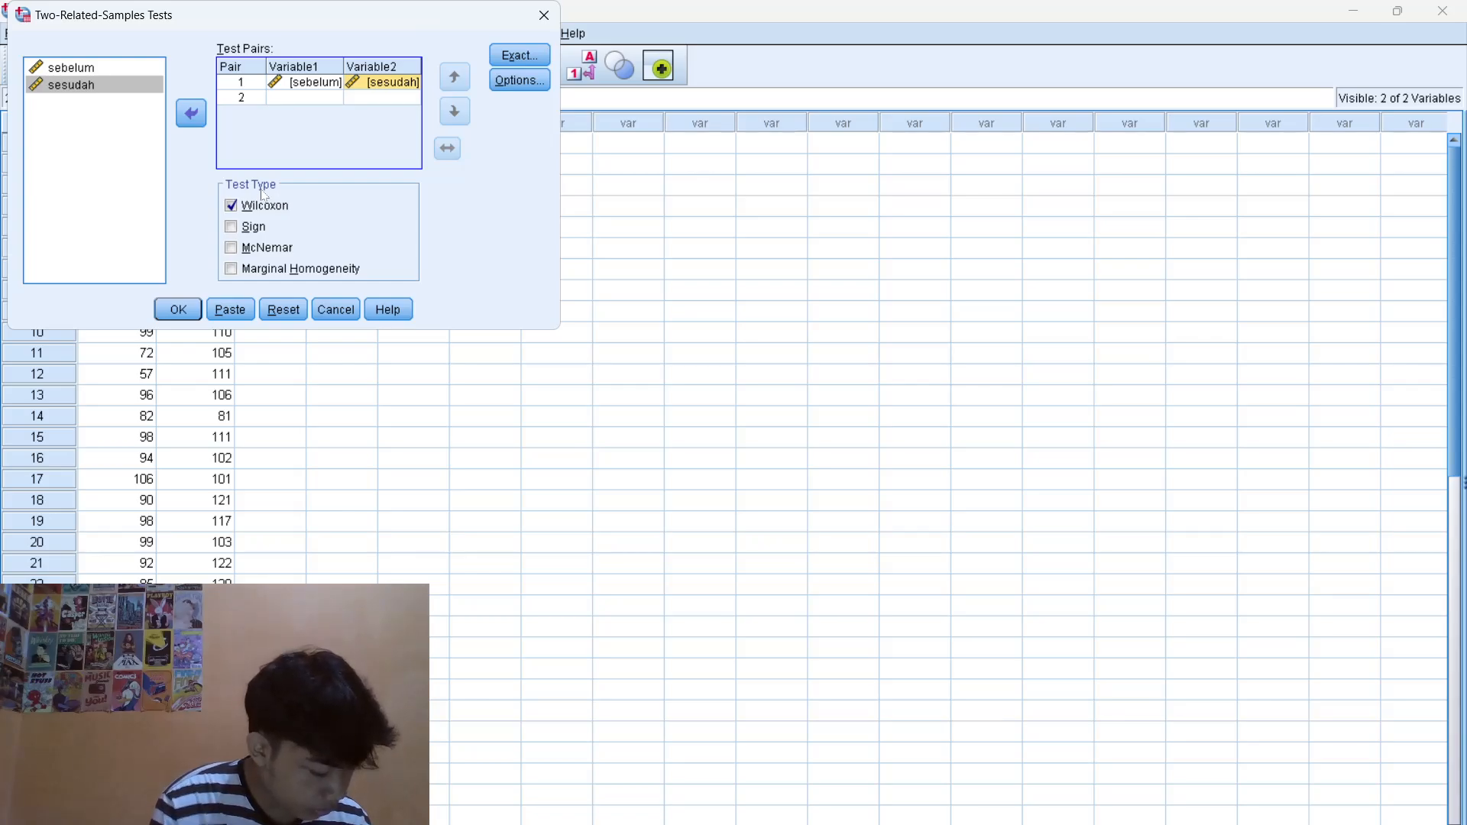
{"action": "left_click", "coordinate": [190, 311]}
{"action": "scroll", "coordinate": [664, 421], "scroll_direction": "down", "scroll_amount": 2}
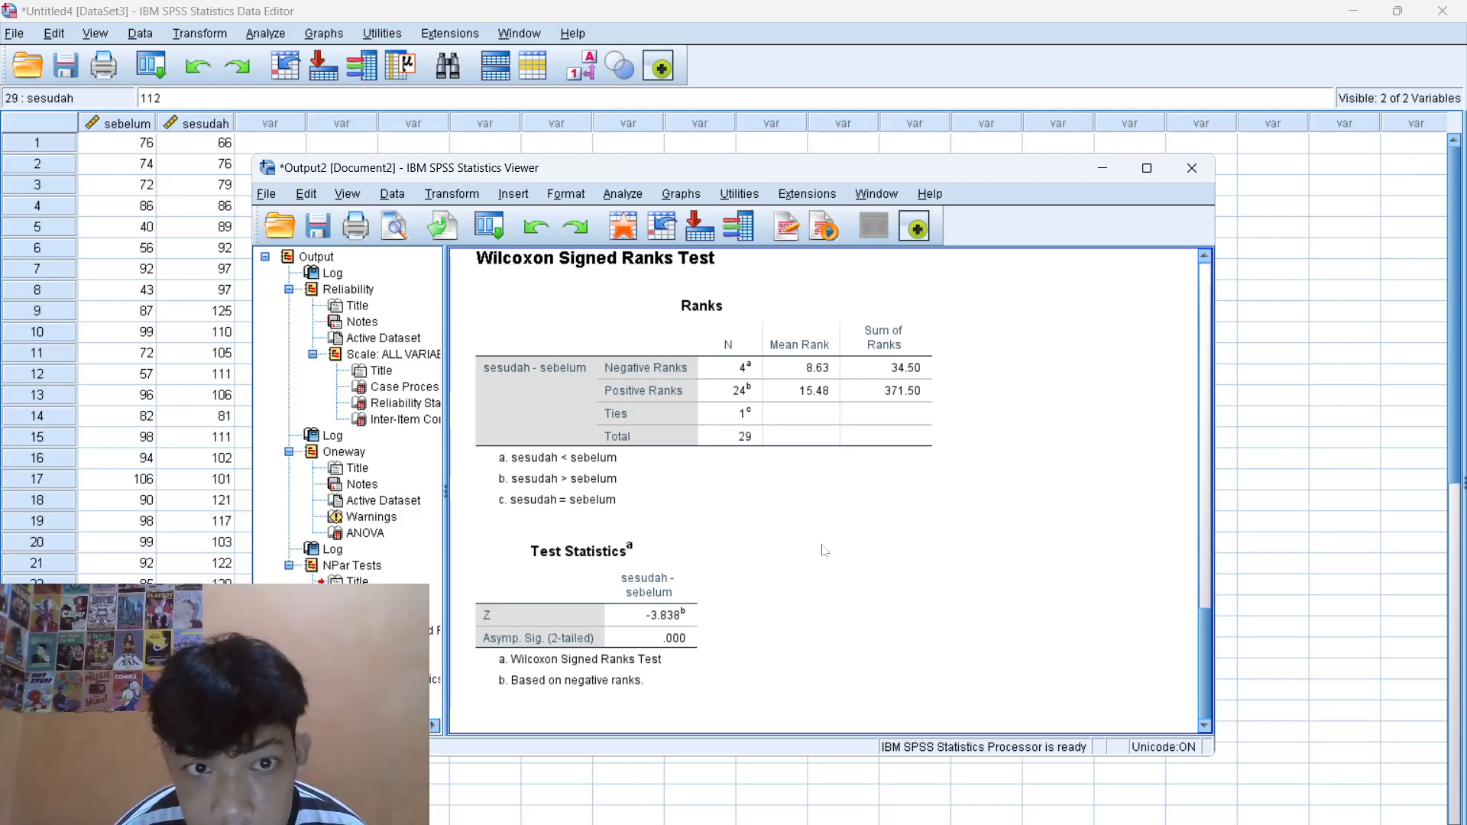
{"action": "scroll", "coordinate": [823, 550], "scroll_direction": "up", "scroll_amount": 3}
{"action": "scroll", "coordinate": [823, 550], "scroll_direction": "down", "scroll_amount": 3}
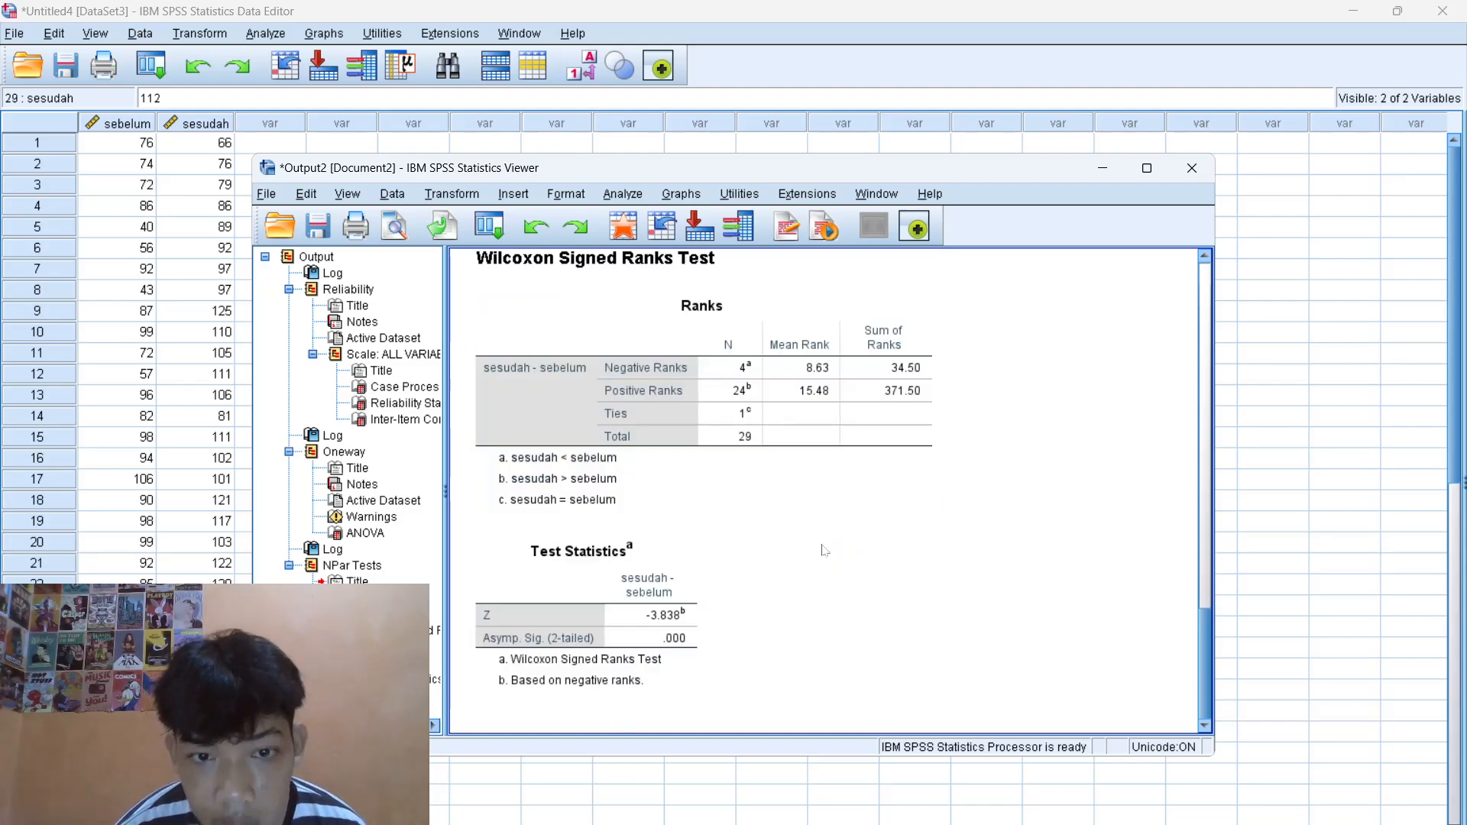
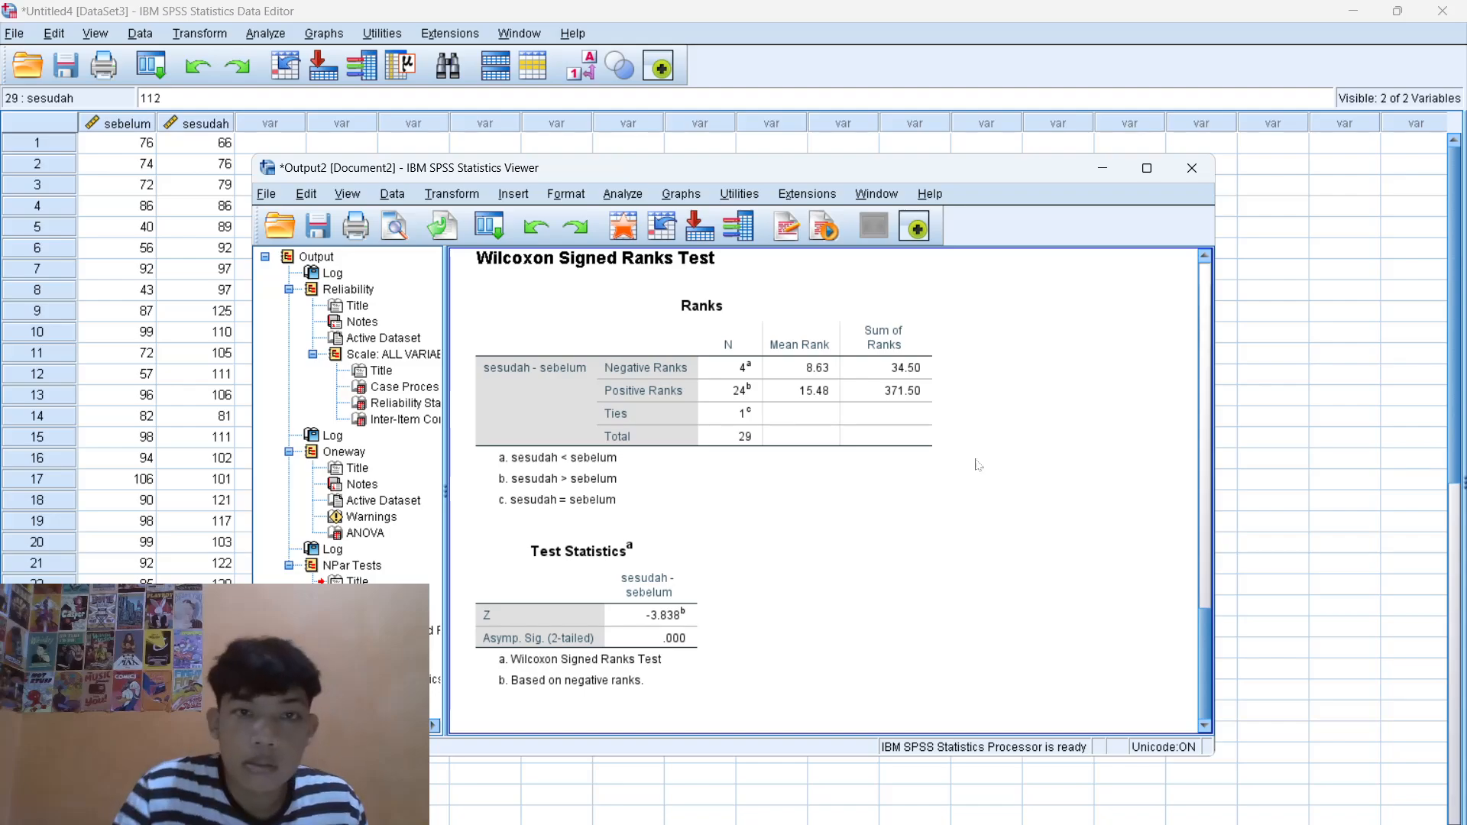
- Minimize the output viewer and create a new empty dataset
{"action": "left_click", "coordinate": [1106, 171]}
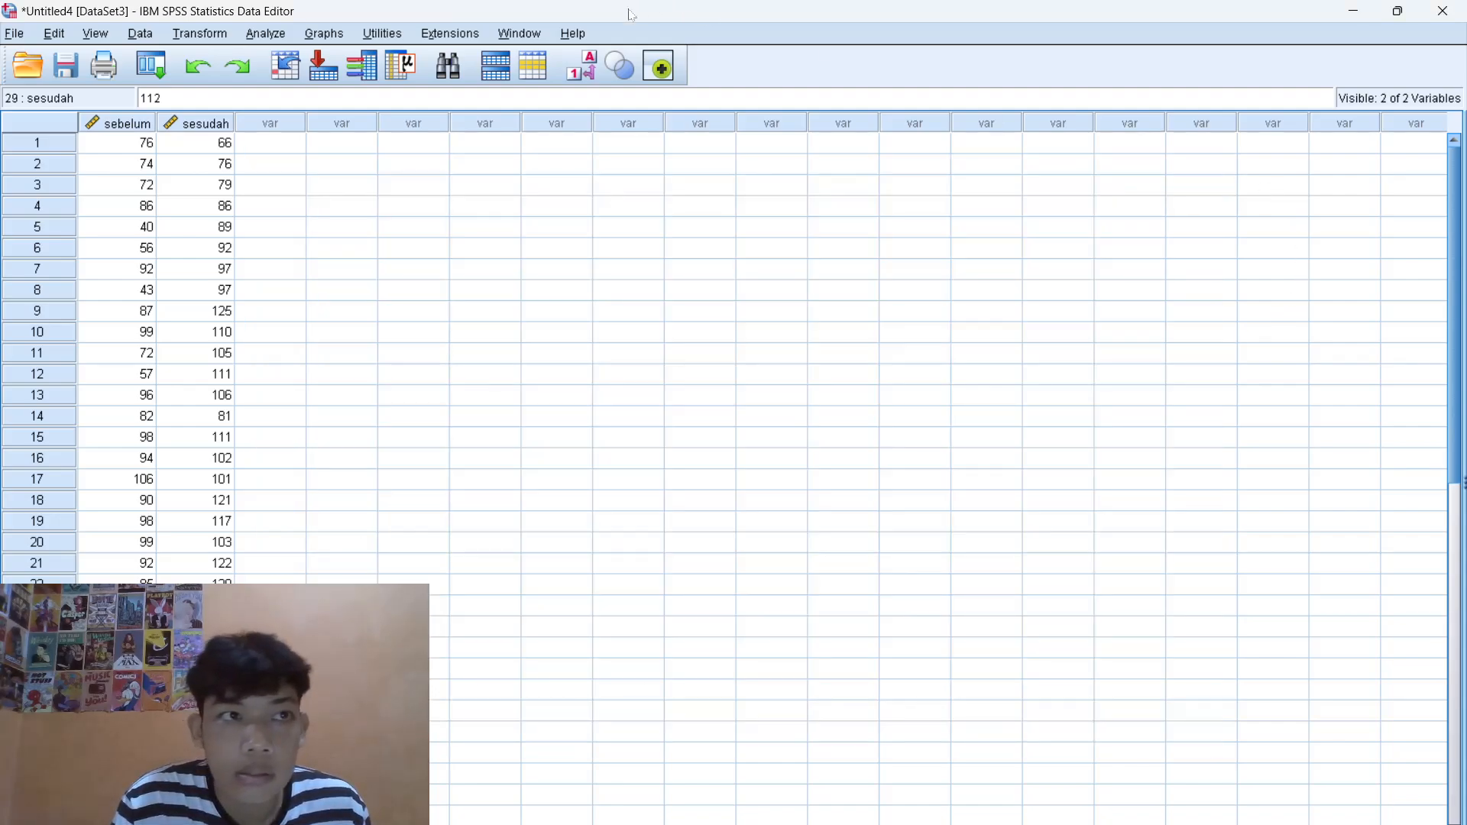
{"action": "left_click", "coordinate": [13, 34]}
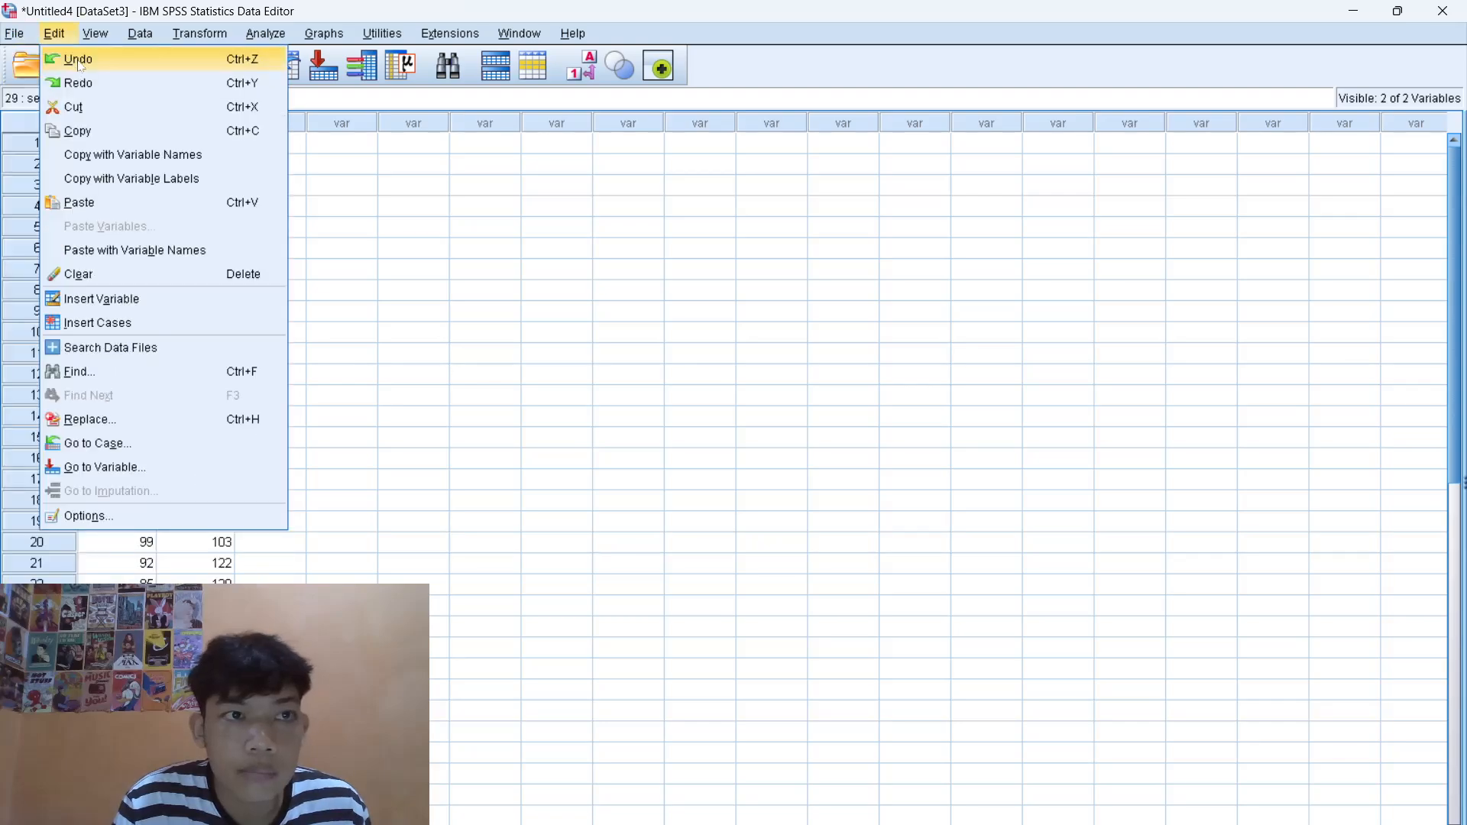
{"action": "mouse_move", "coordinate": [255, 58]}
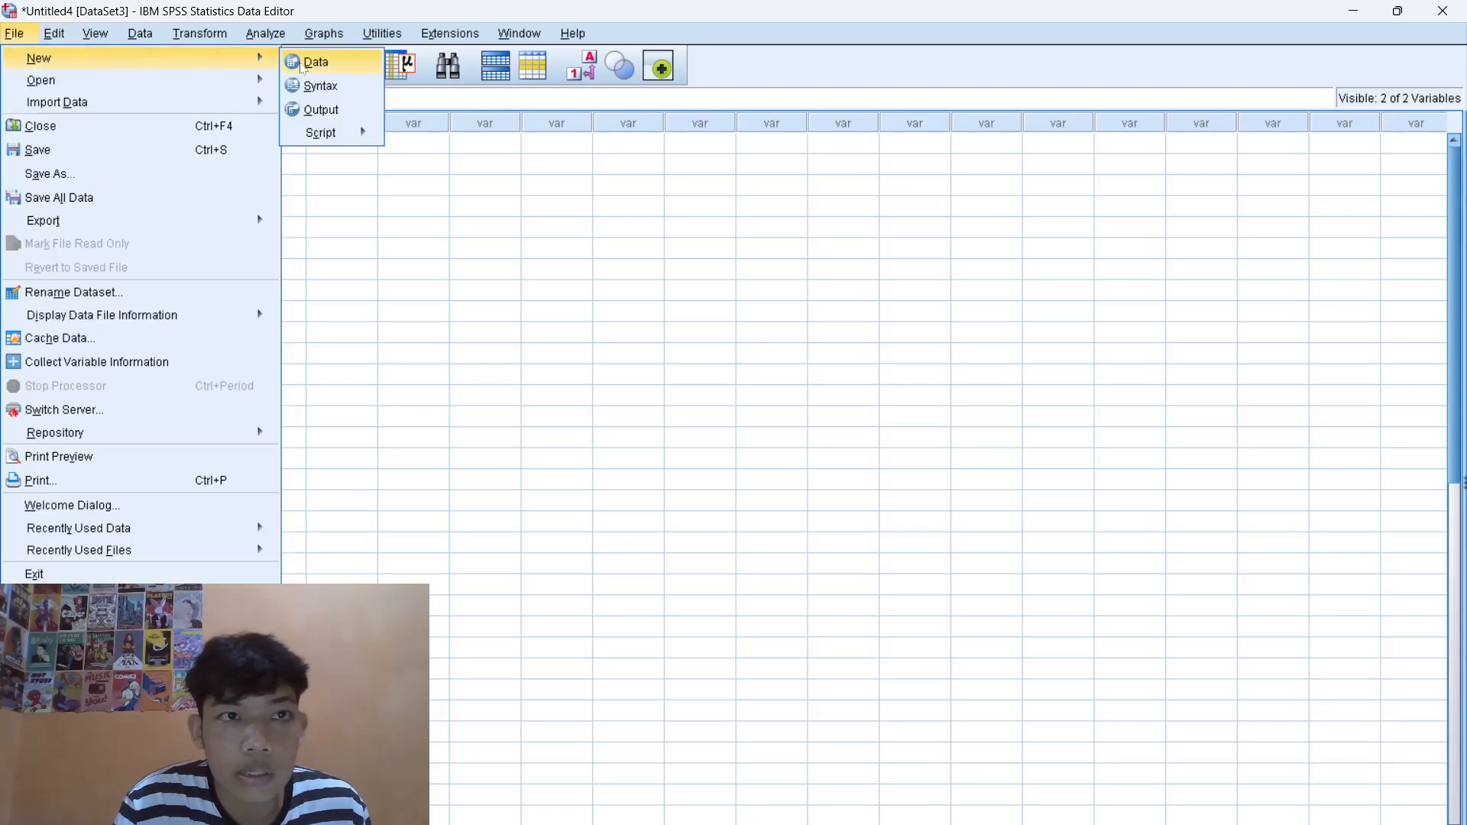
{"action": "left_click", "coordinate": [302, 62]}
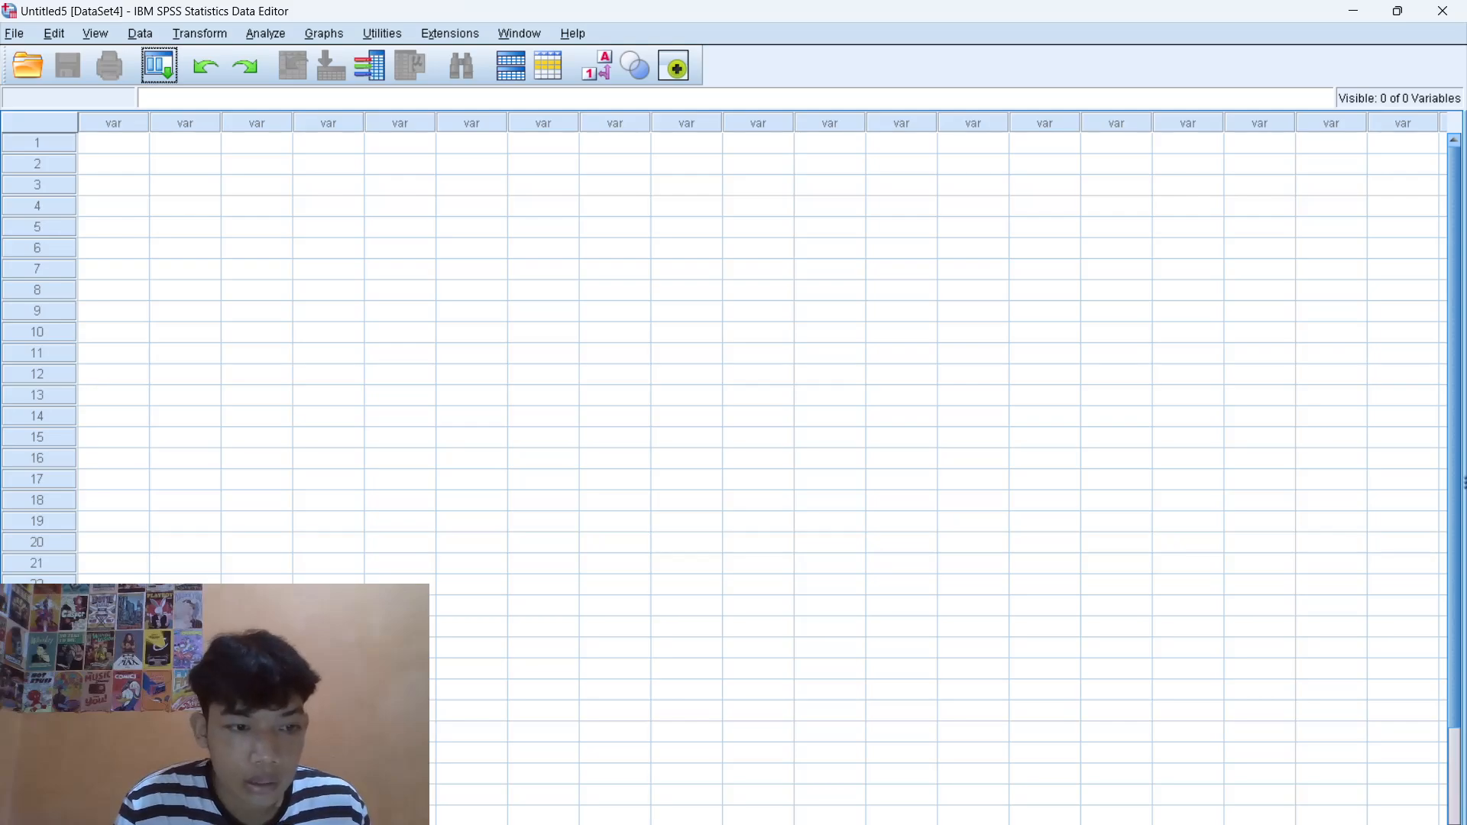
- Show the variable definitions of the new dataset and name the first variable pertamax_plus
{"action": "key", "text": "ctrl+t"}
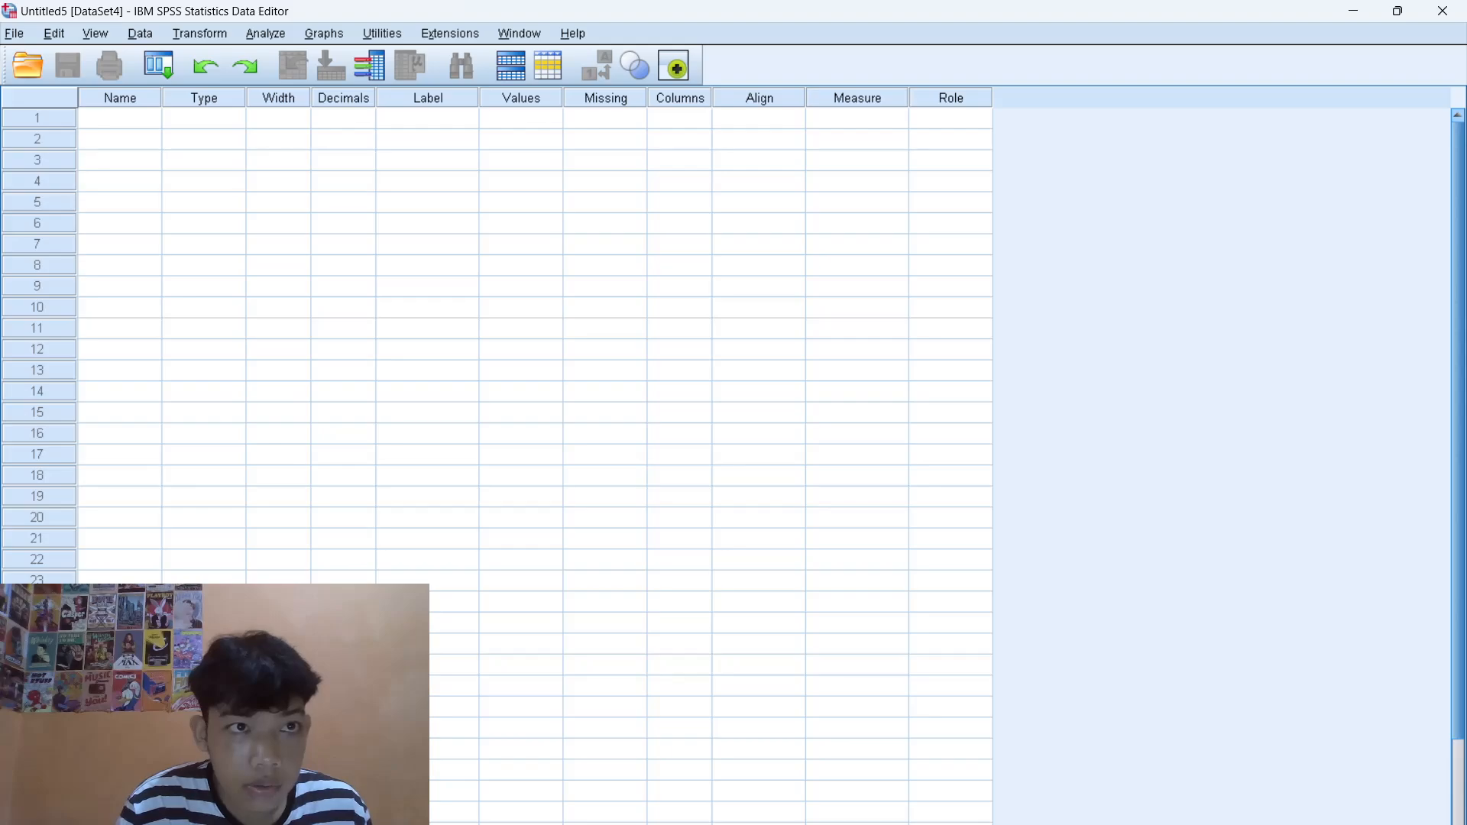
{"action": "left_click", "coordinate": [135, 122]}
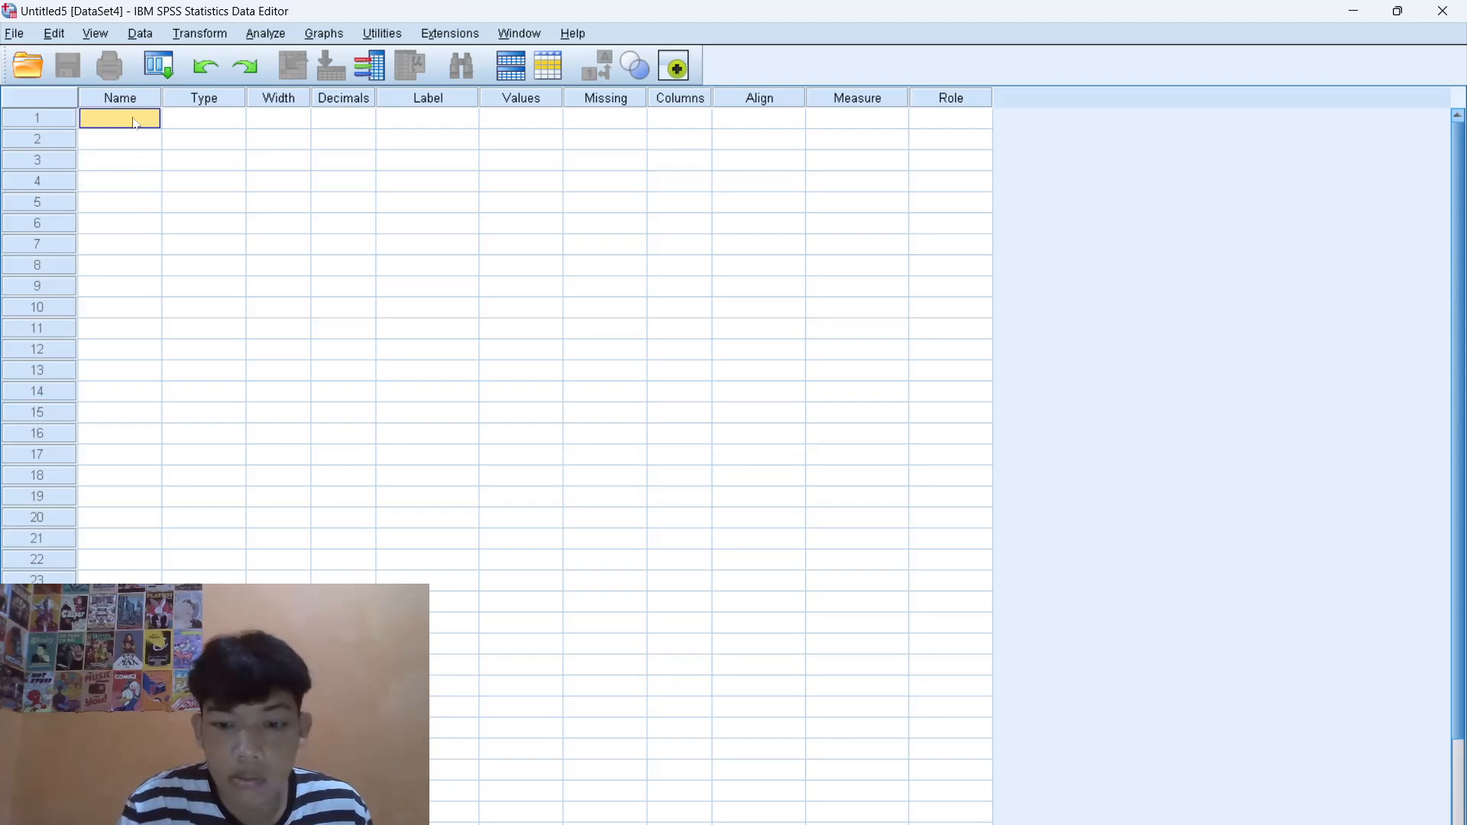
{"action": "type", "text": "pert"}
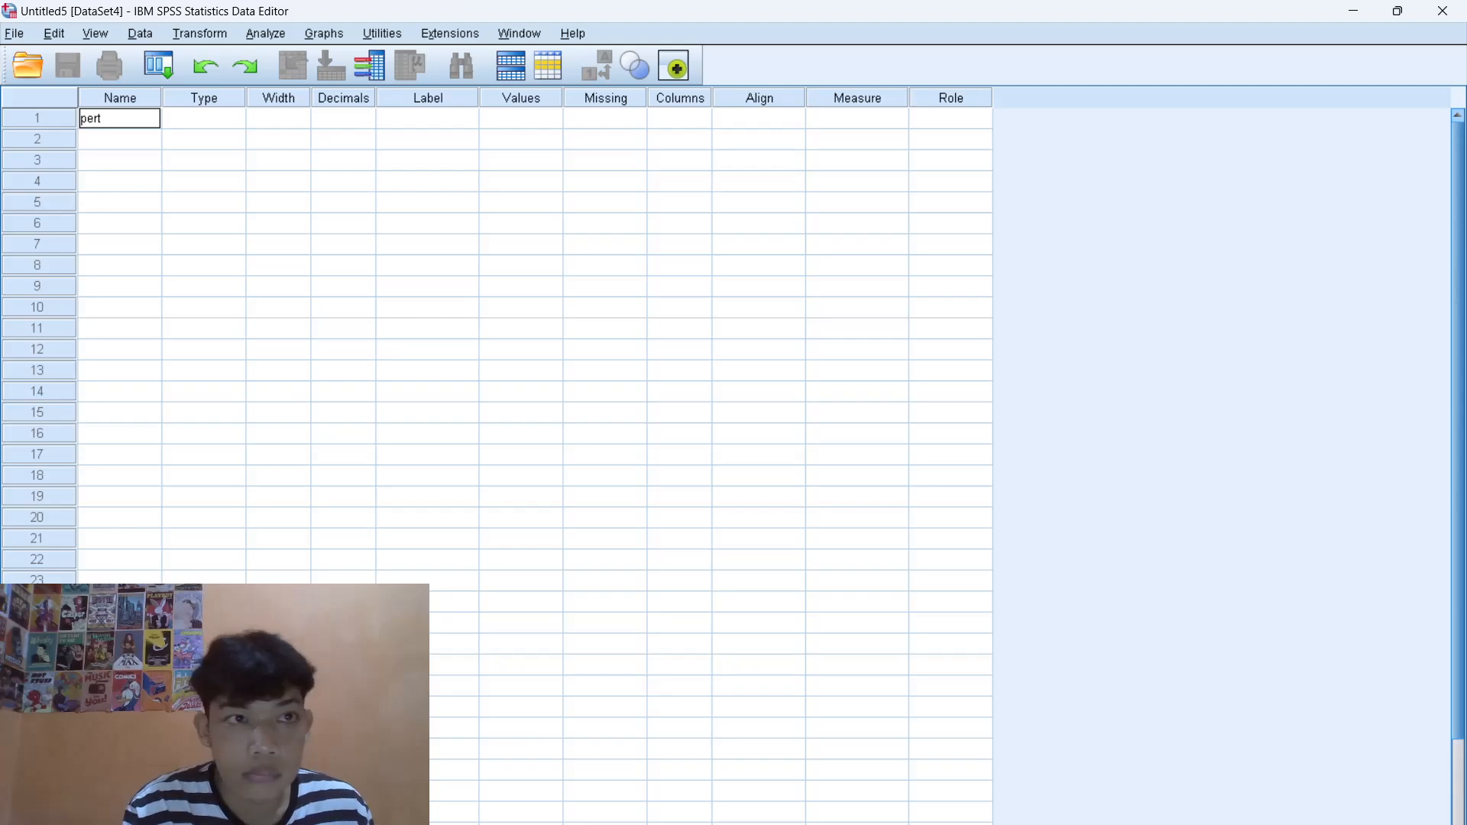
{"action": "type", "text": "amax_"}
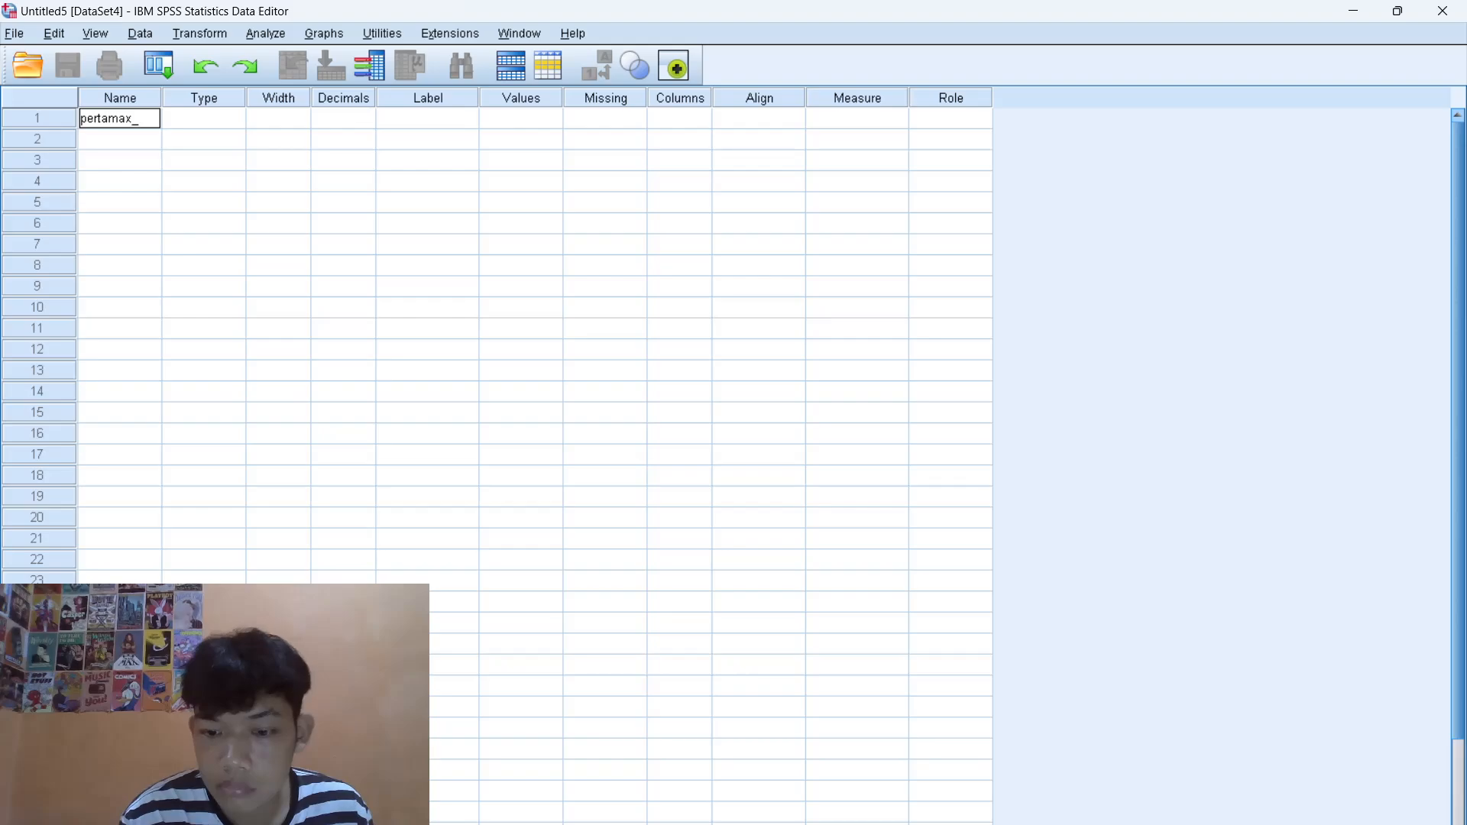
{"action": "type", "text": "pl"}
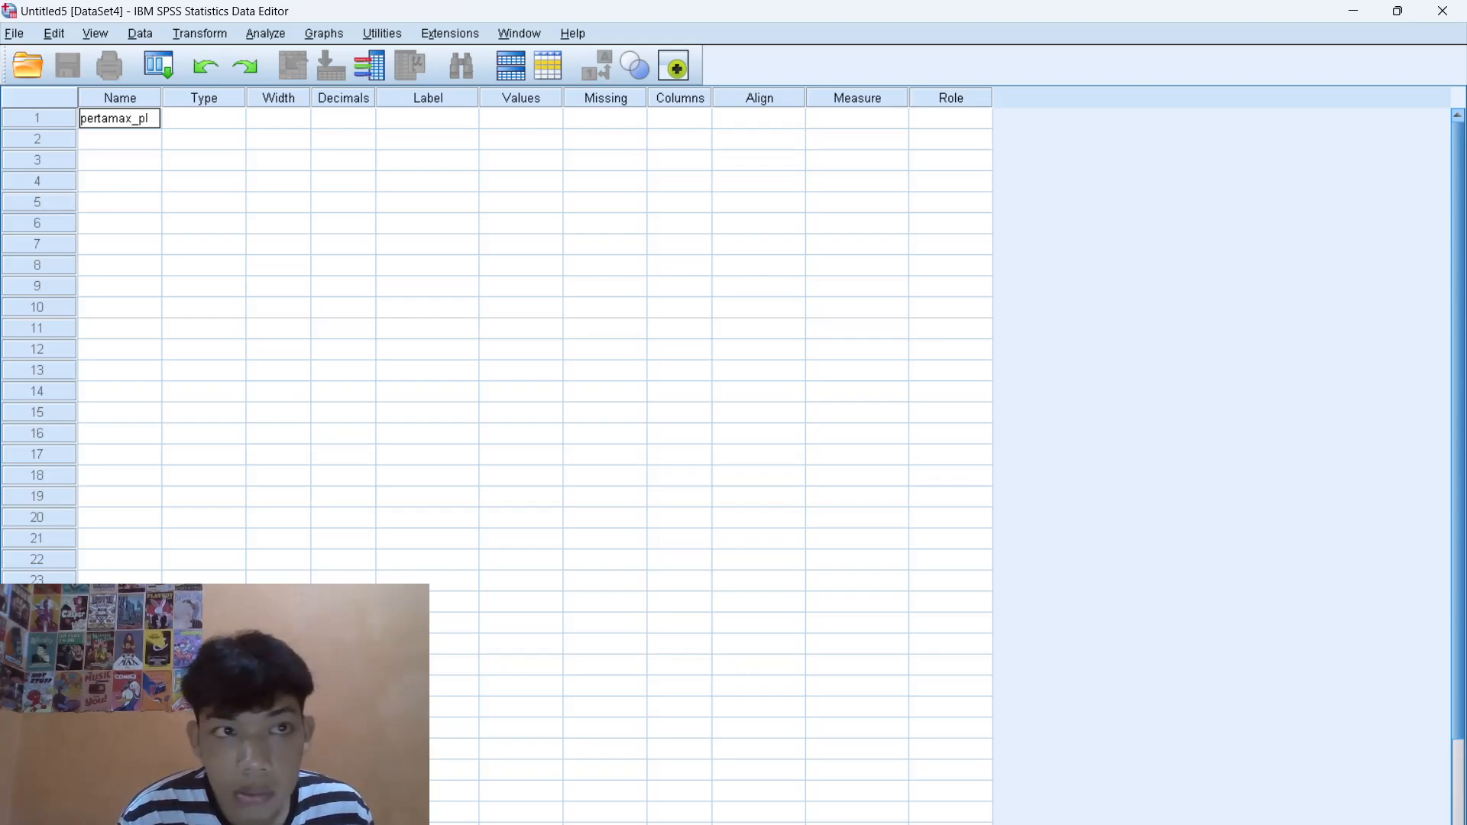
{"action": "type", "text": "us"}
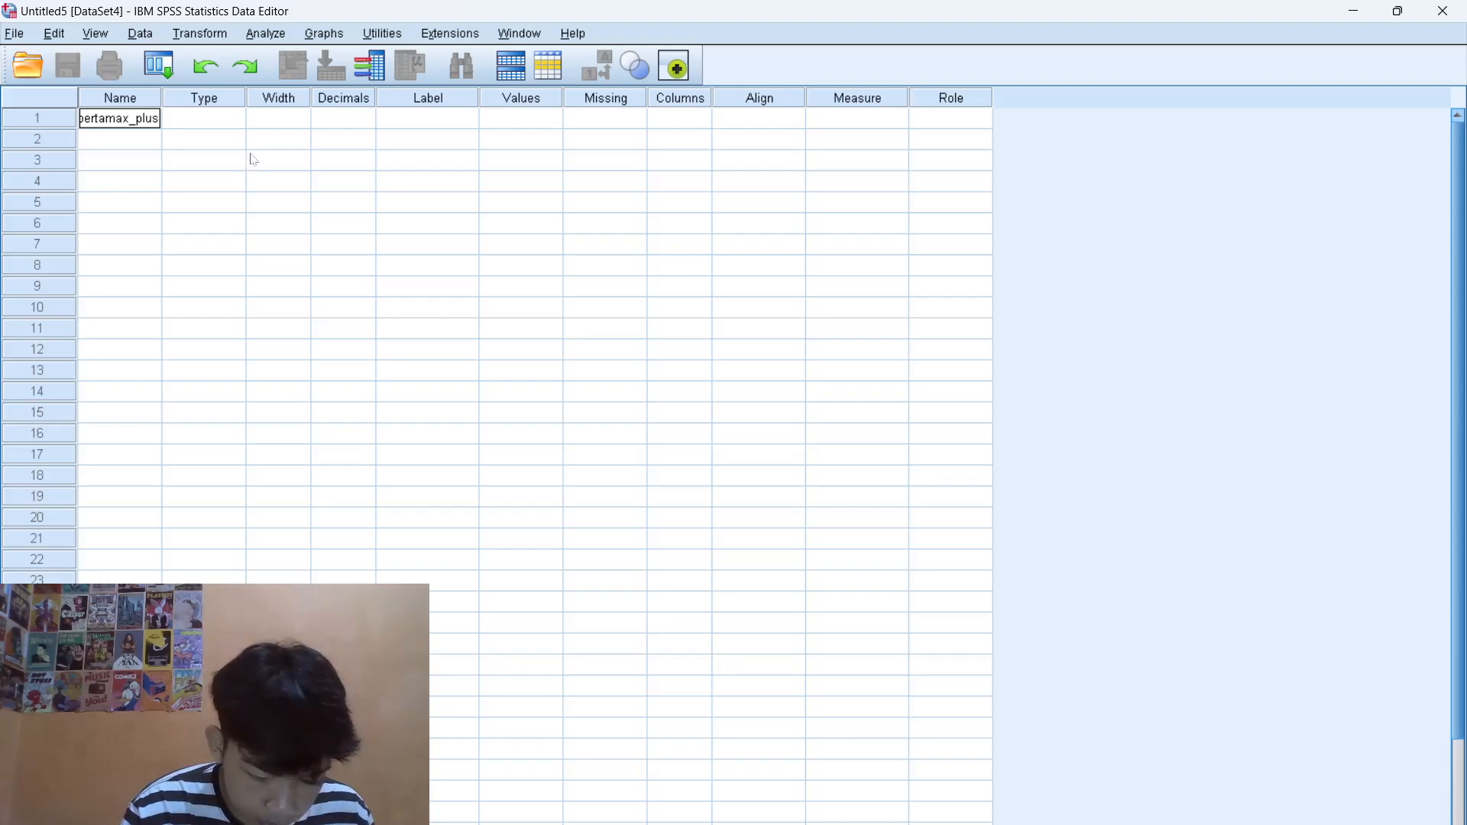
- Set the decimals of the first variable to 0
{"action": "left_click", "coordinate": [324, 120]}
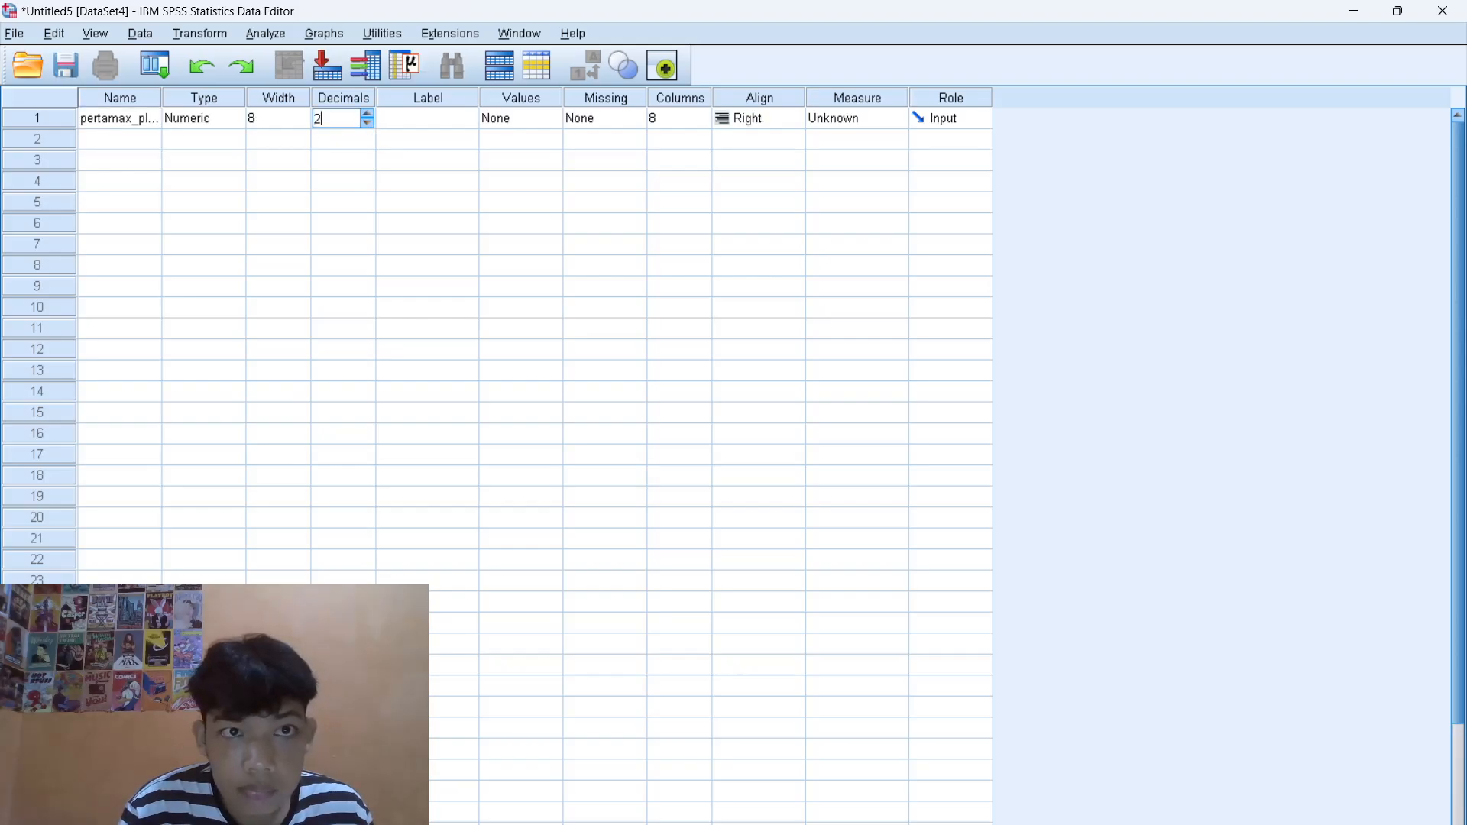
{"action": "key", "text": "BackSpace"}
{"action": "type", "text": "0"}
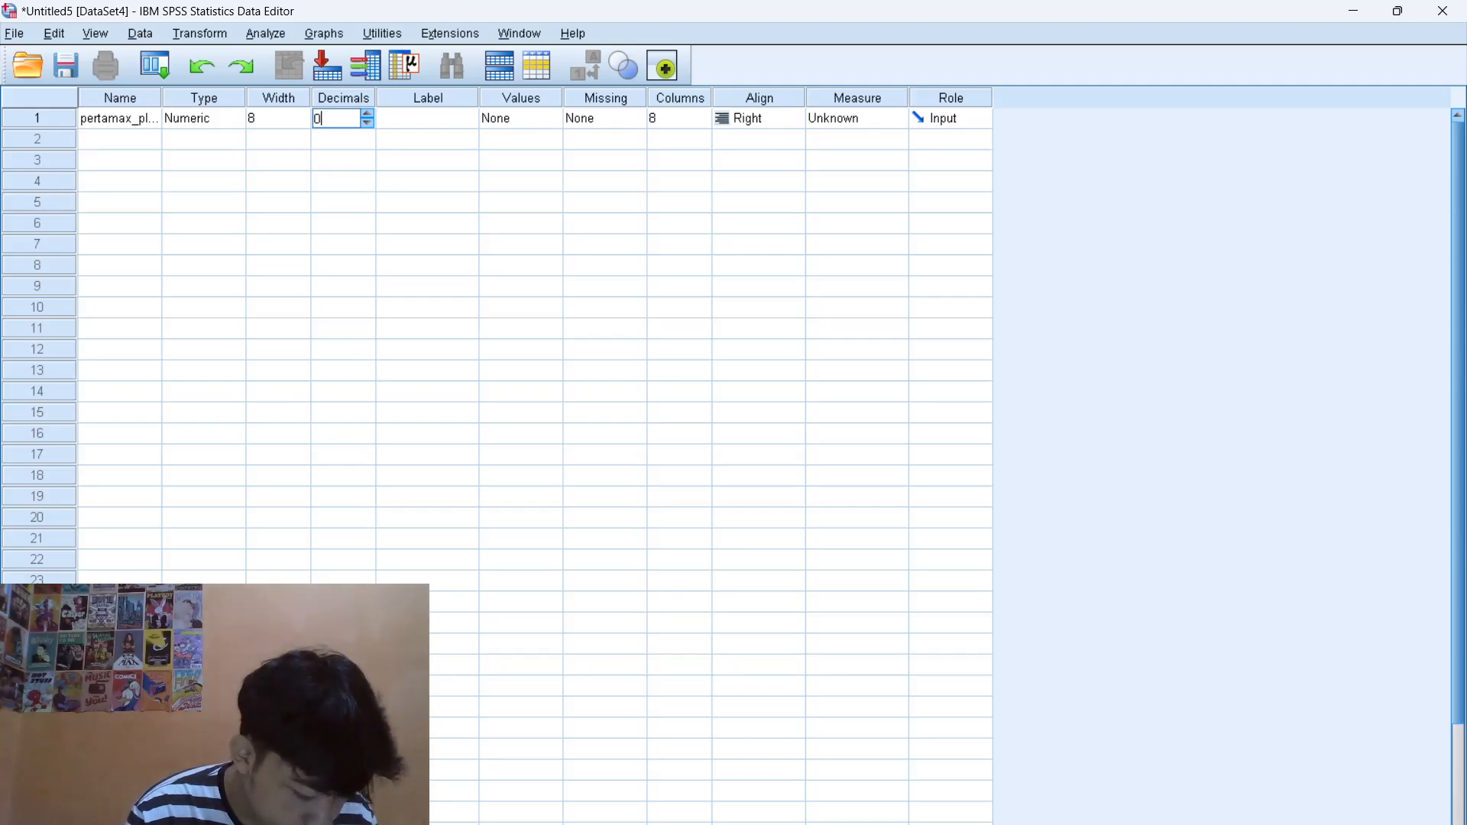
- Set the width of the pertamax_plus variable to 12
{"action": "left_click", "coordinate": [285, 118]}
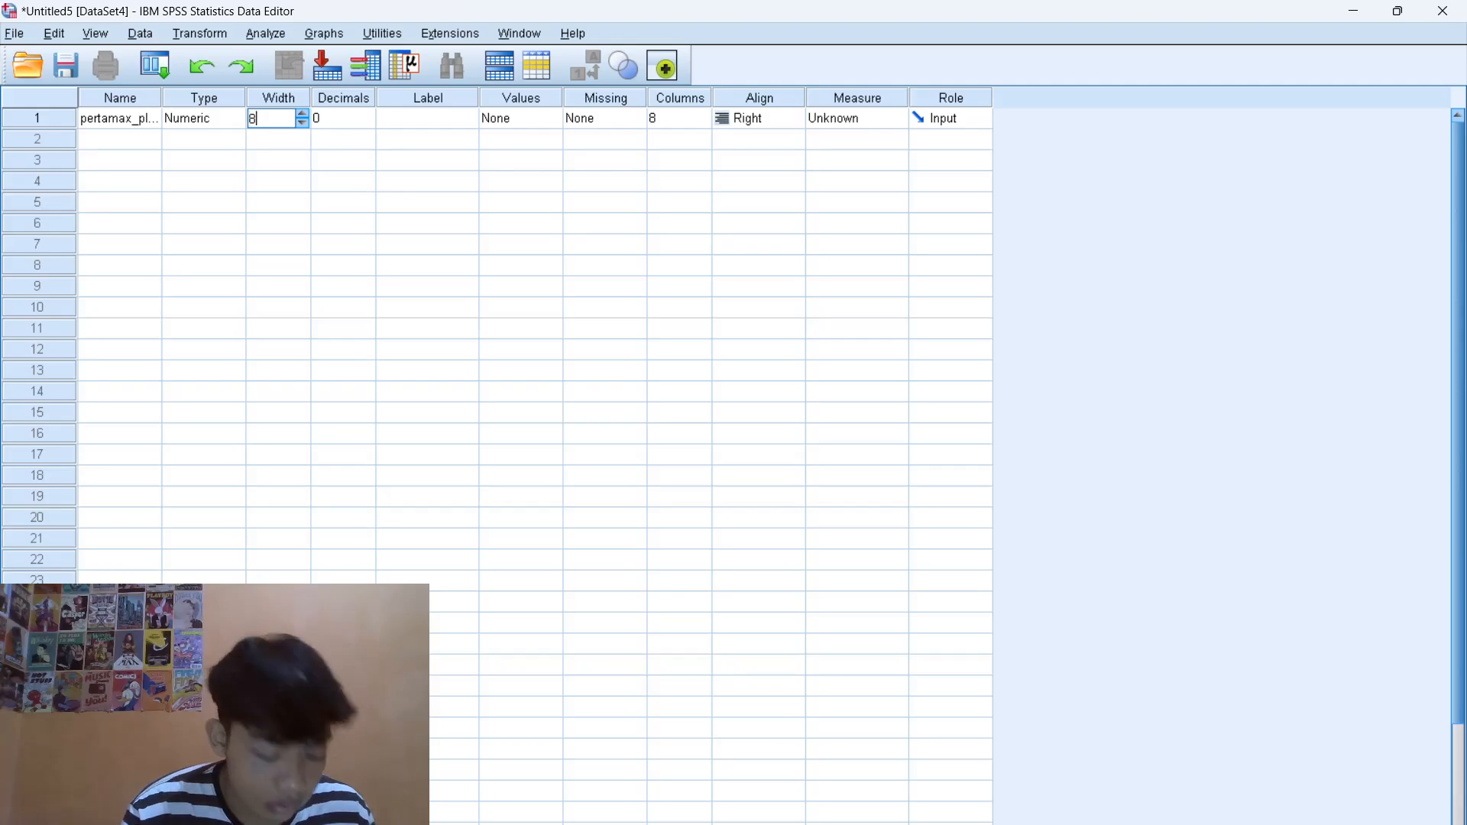
{"action": "key", "text": "BackSpace"}
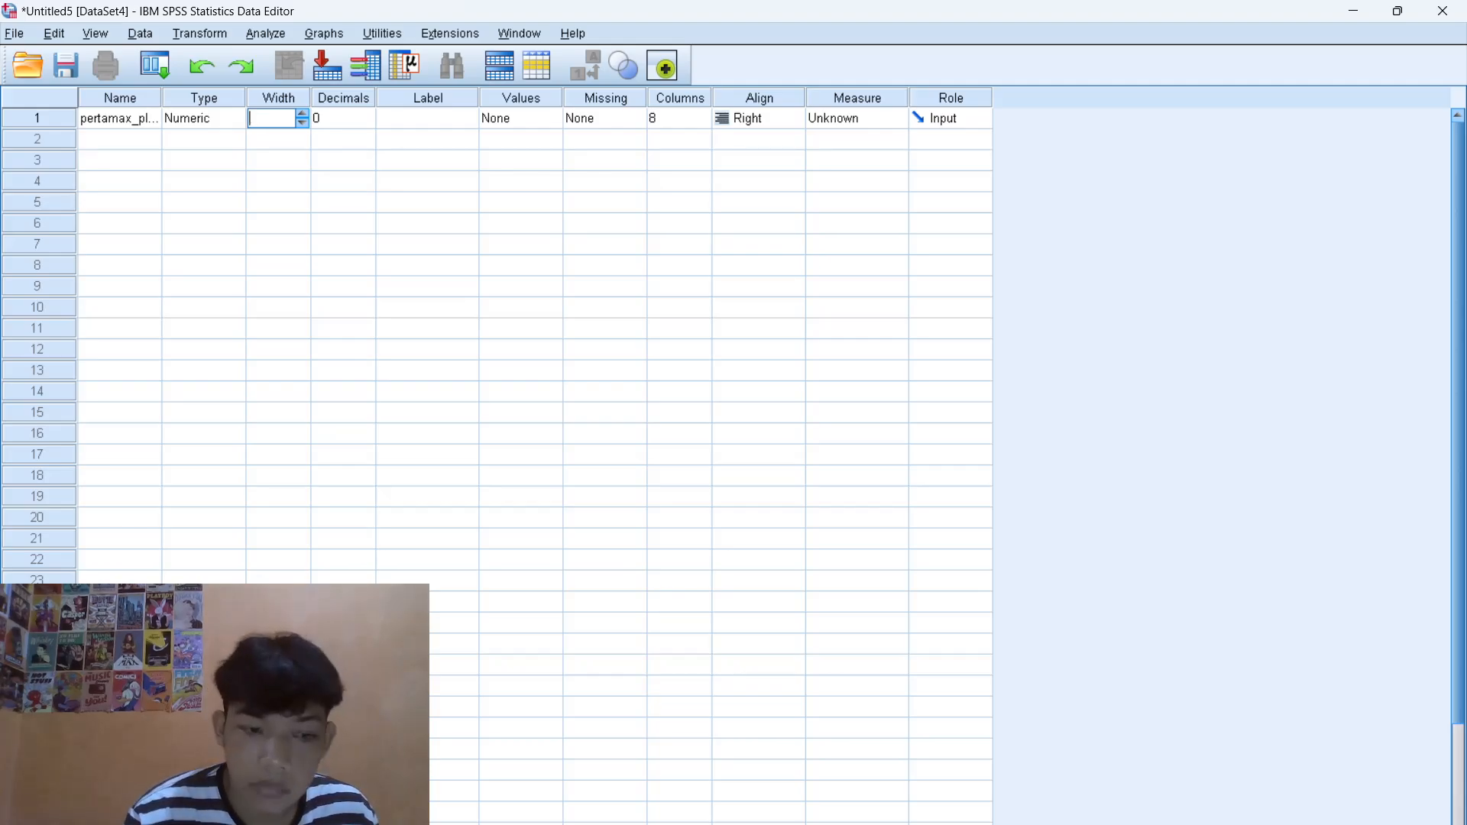
{"action": "type", "text": "12"}
- Define two more variables below pertamax_plus, naming the second pertamax and the third premium
{"action": "left_click", "coordinate": [156, 140]}
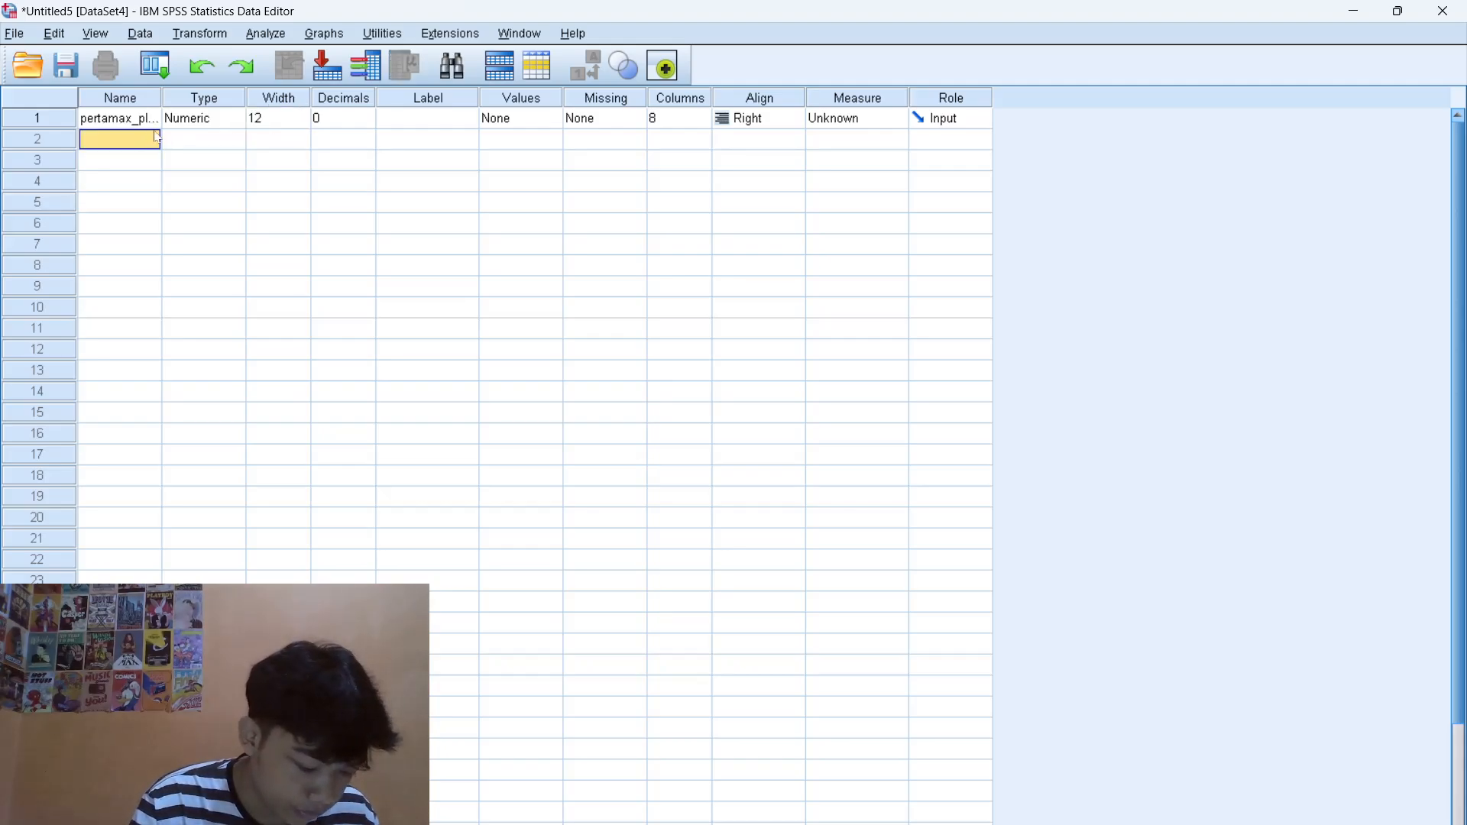
{"action": "type", "text": "p"}
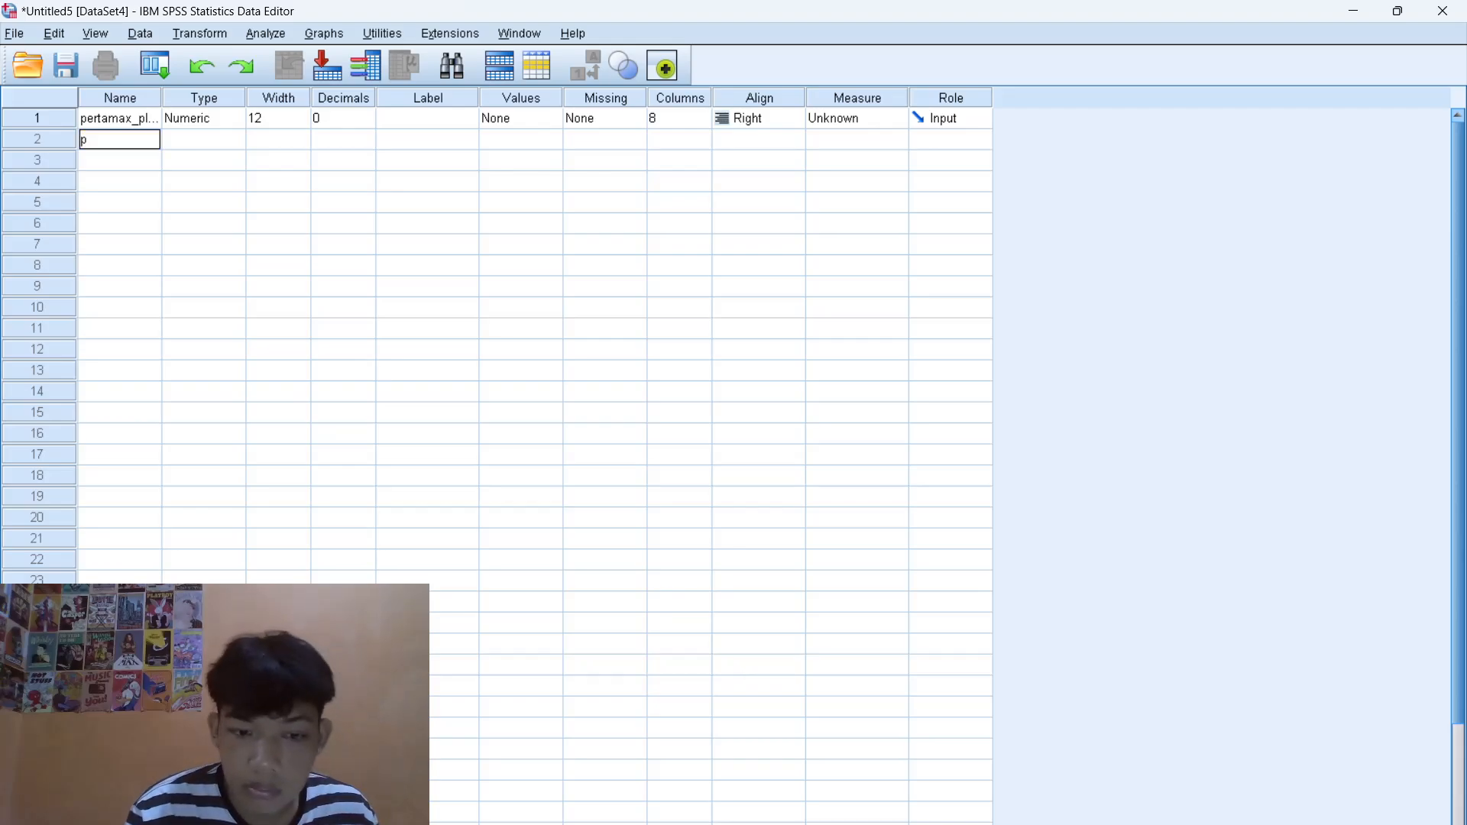
{"action": "type", "text": "ertamax"}
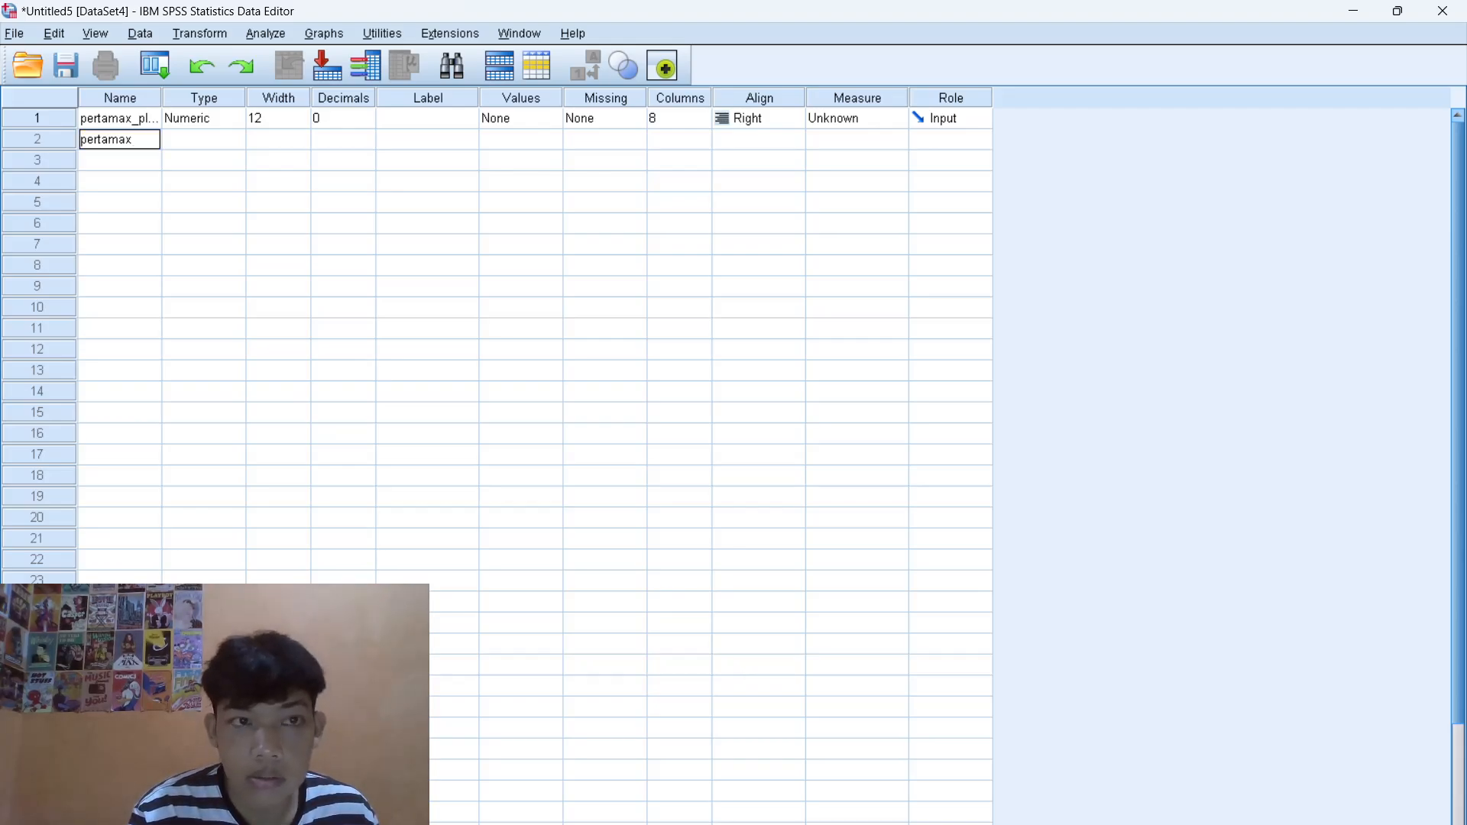
{"action": "left_click", "coordinate": [129, 163]}
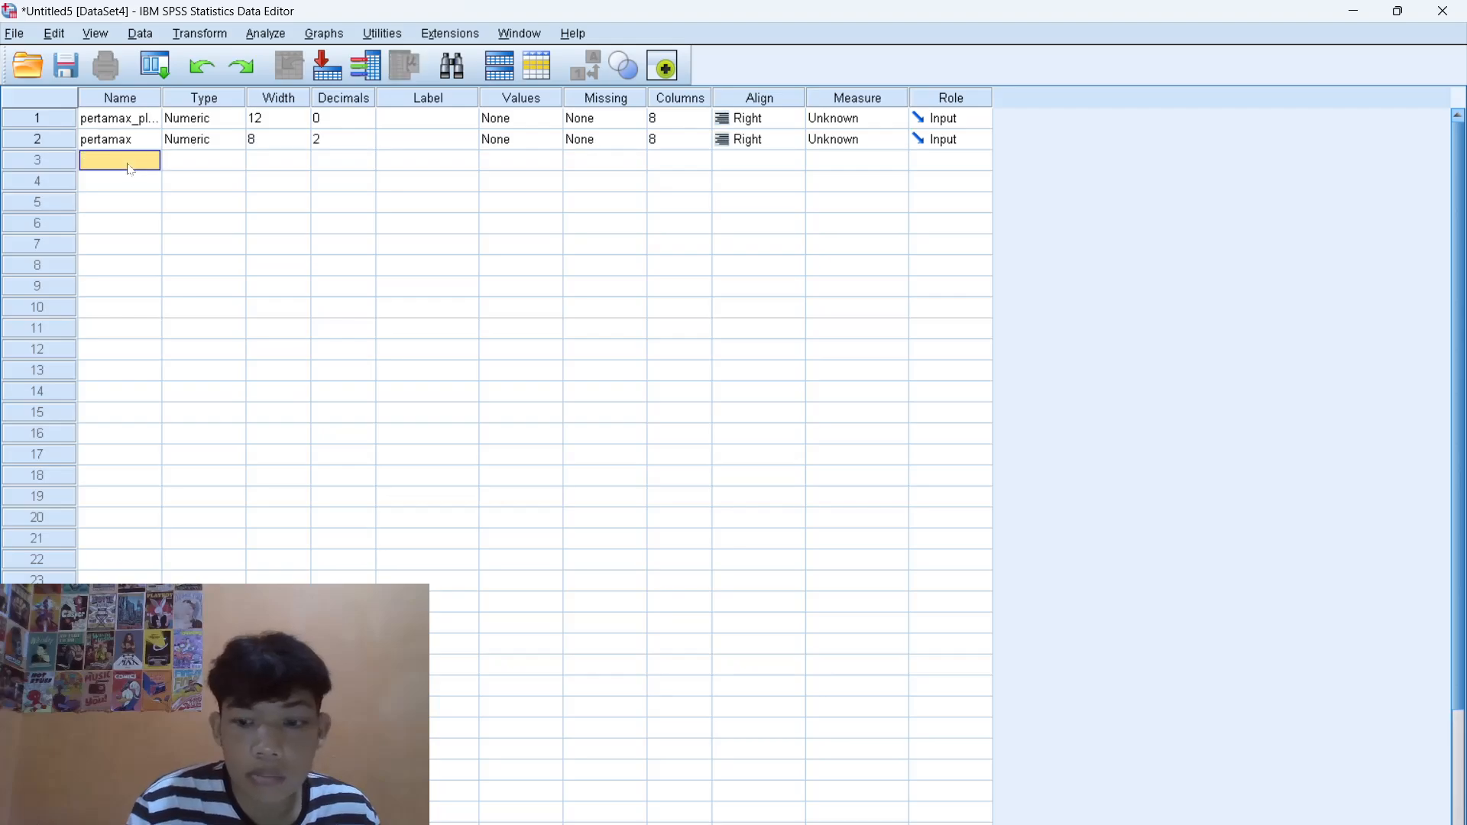
{"action": "type", "text": "premium"}
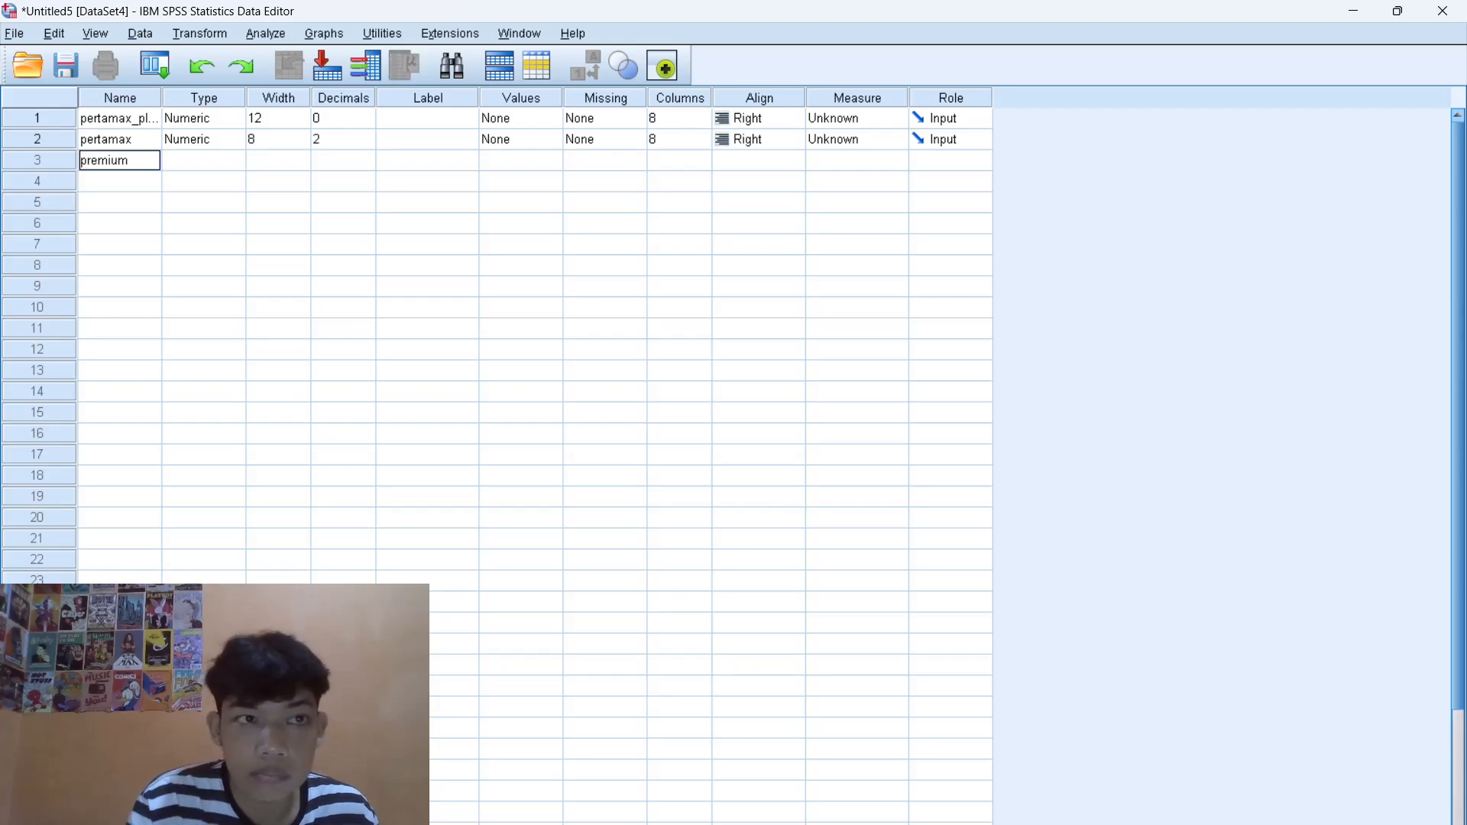
{"action": "left_click", "coordinate": [216, 162]}
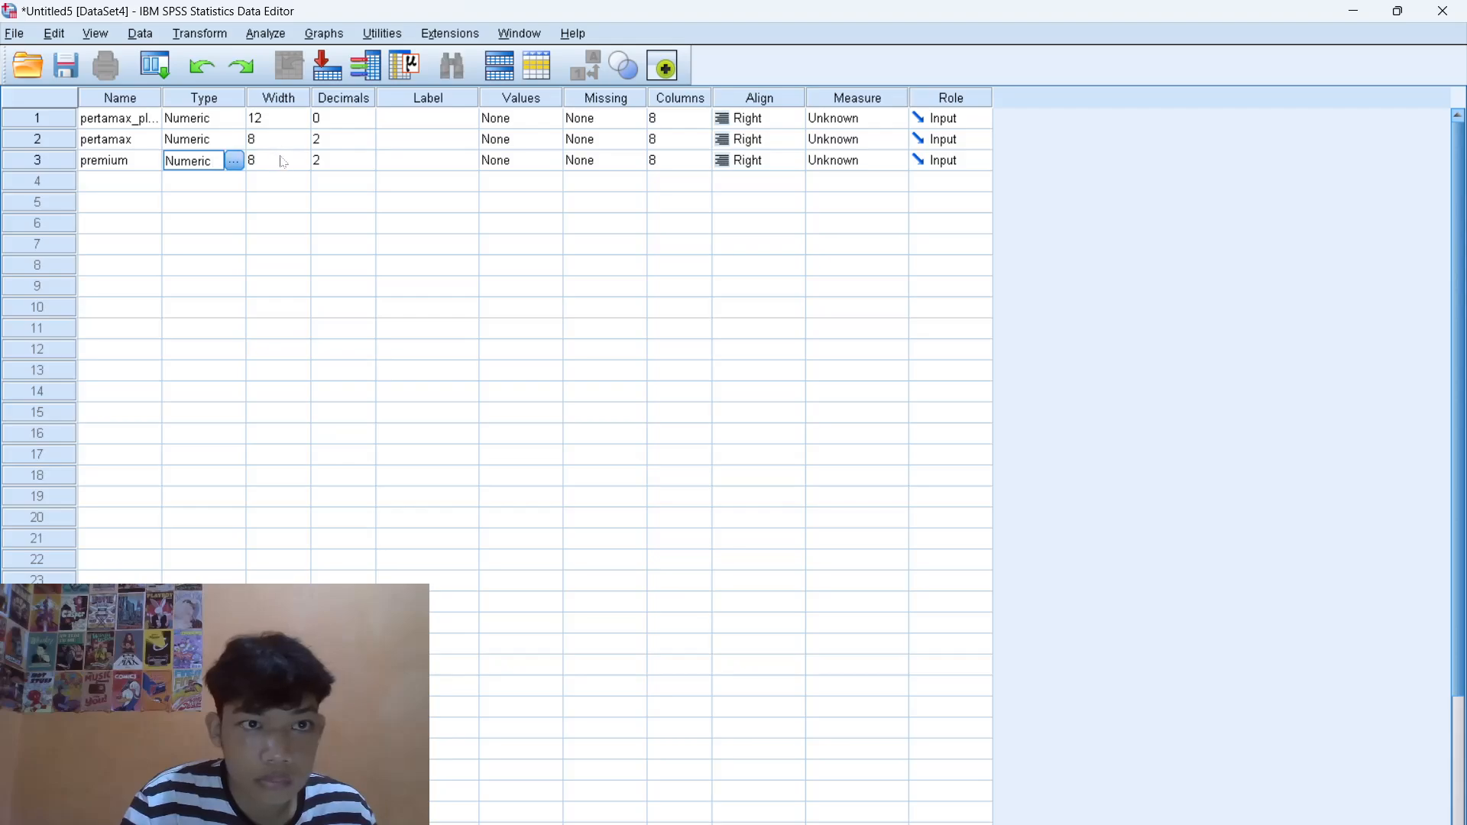
- Set the decimals of both the pertamax and premium variables to 0
{"action": "left_click", "coordinate": [337, 139]}
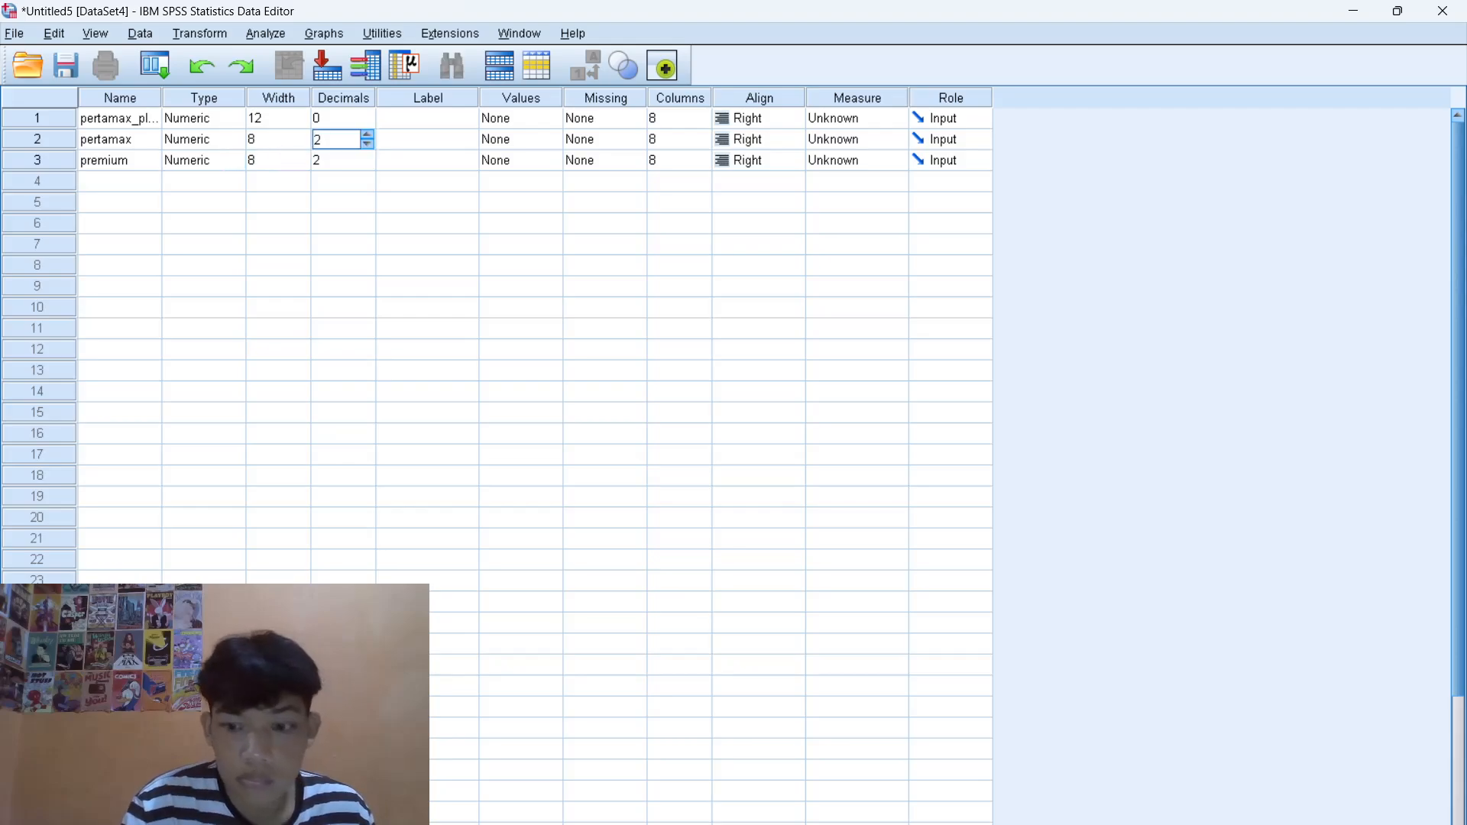
{"action": "key", "text": "BackSpace"}
{"action": "type", "text": "0"}
{"action": "left_click", "coordinate": [336, 161]}
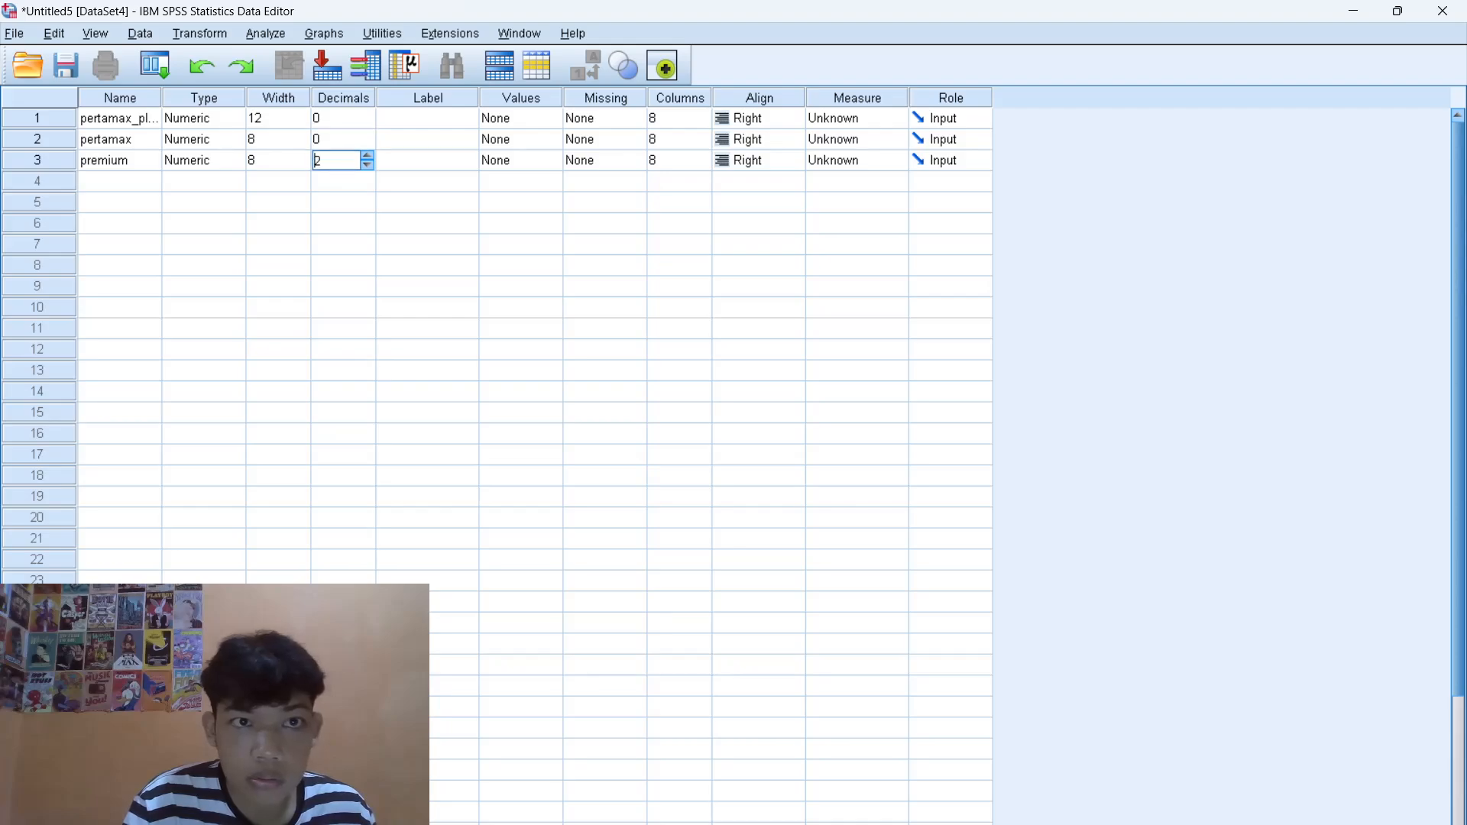
{"action": "key", "text": "BackSpace"}
{"action": "type", "text": "0"}
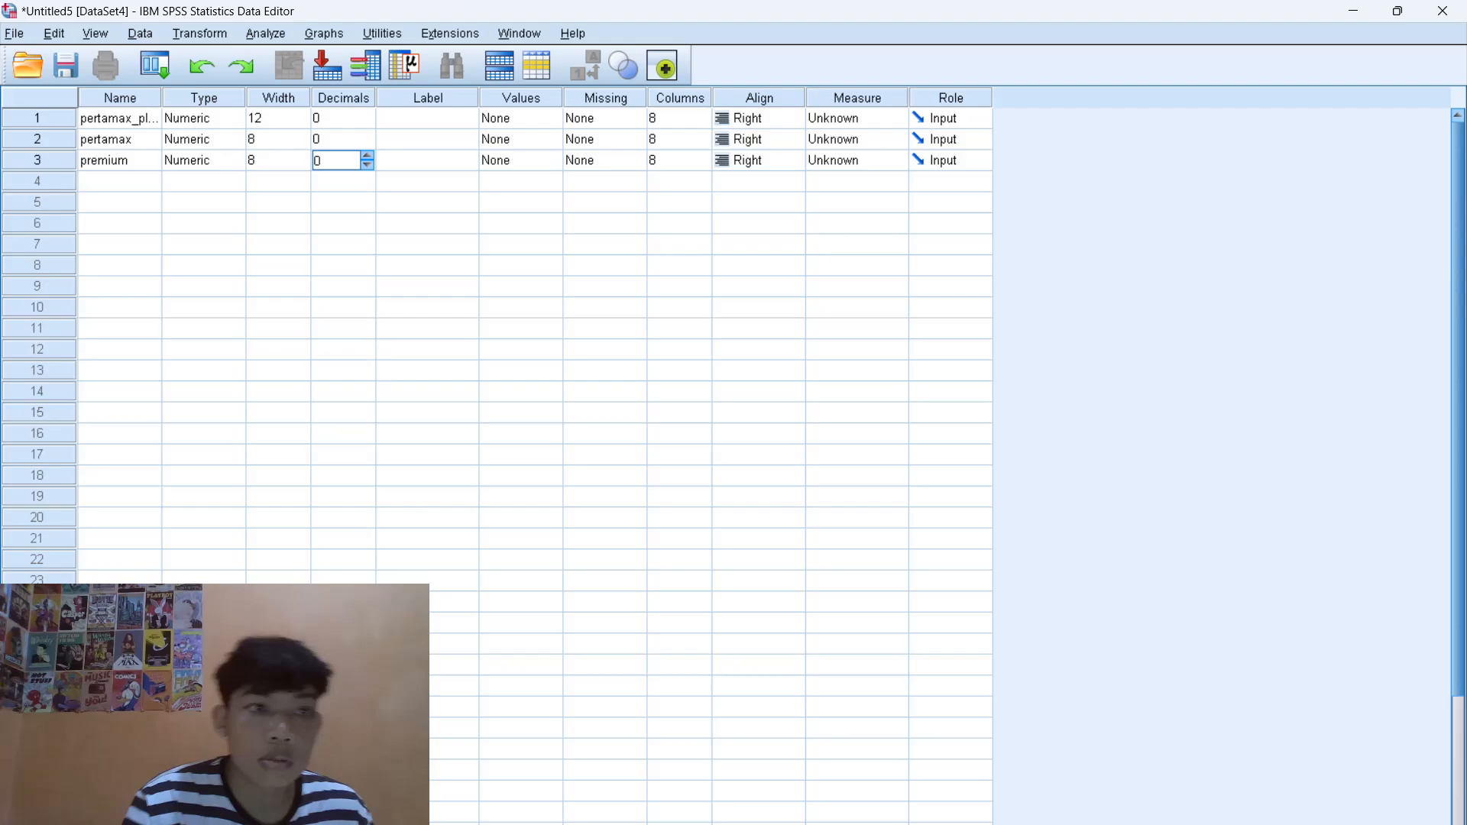
- Show the data grid and enter 42, 46, 44, 43 and 50 for pertamax_plus in cases 1 to 5
{"action": "key", "text": "ctrl+t"}
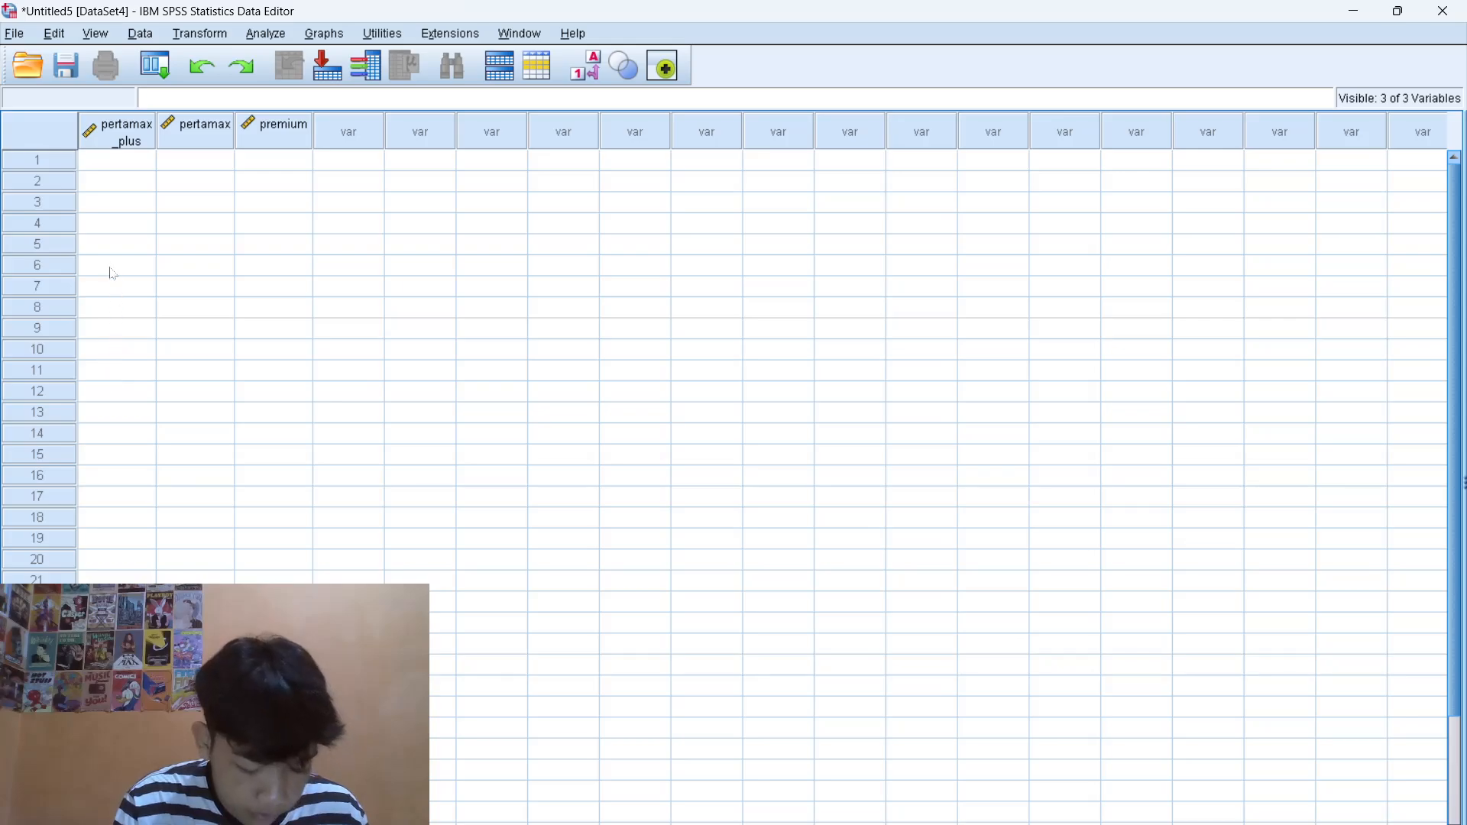
{"action": "left_click", "coordinate": [107, 163]}
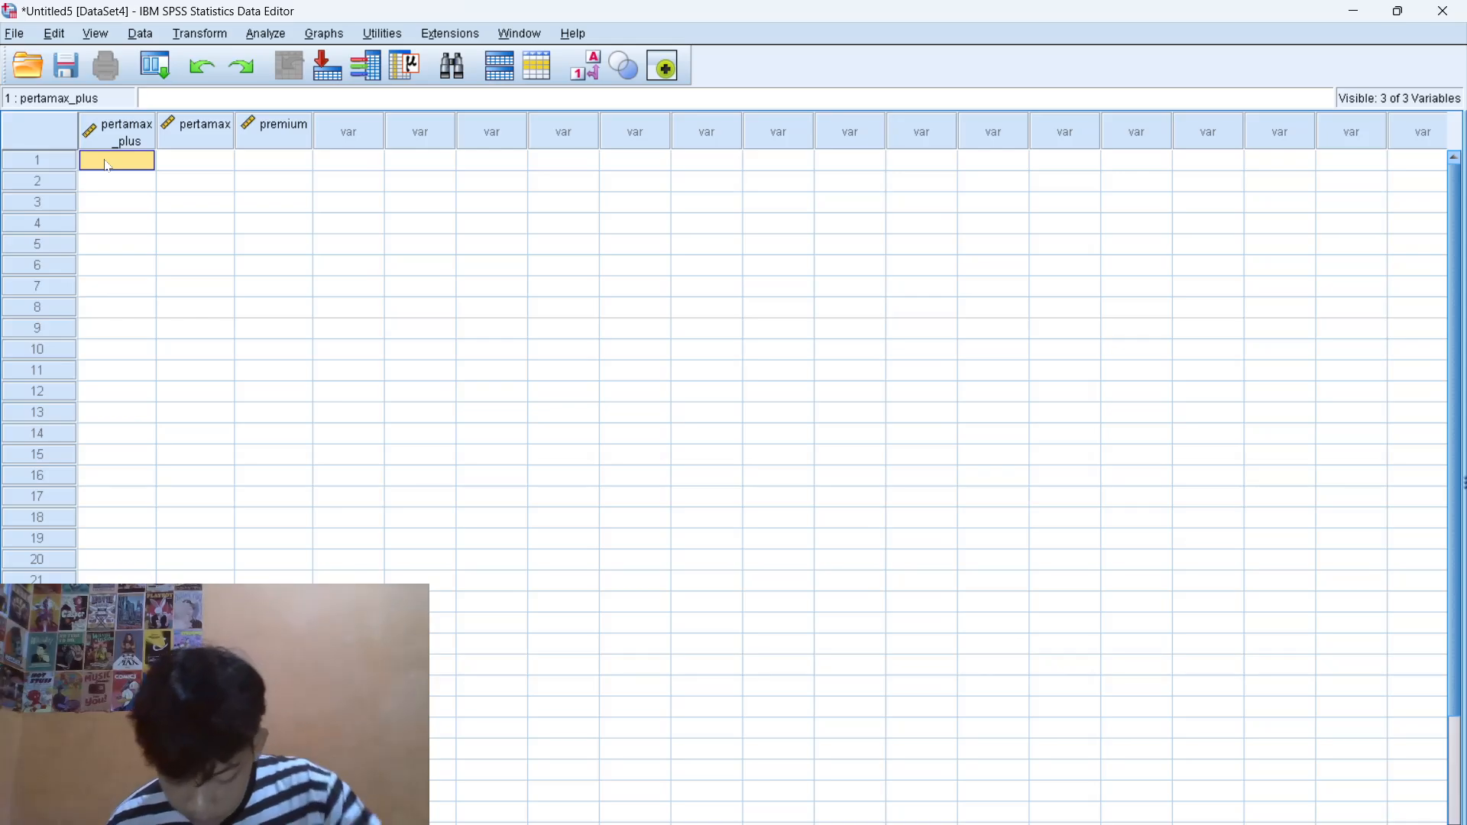
{"action": "type", "text": "42"}
{"action": "key", "text": "Return"}
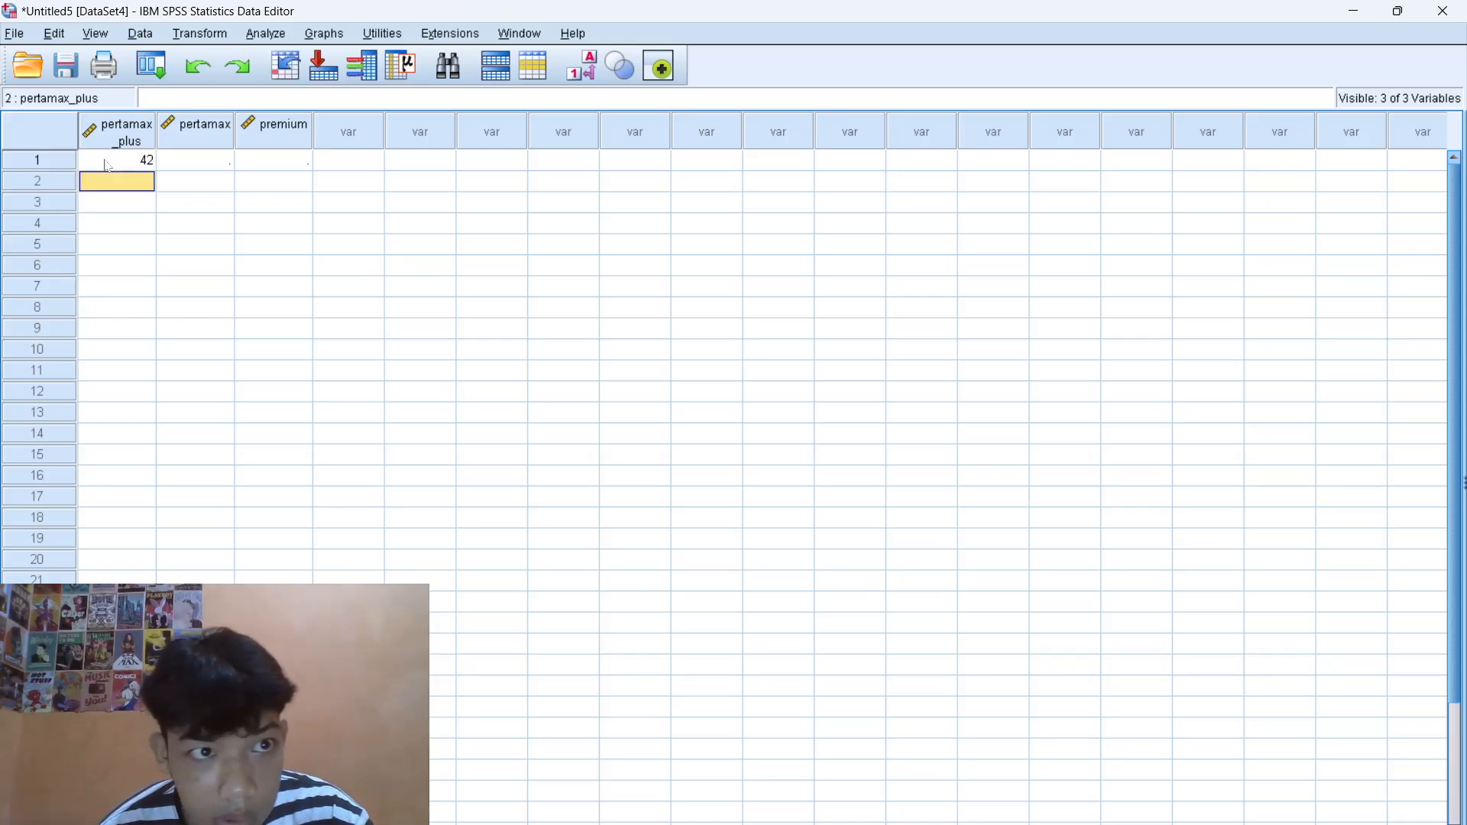
{"action": "type", "text": "46"}
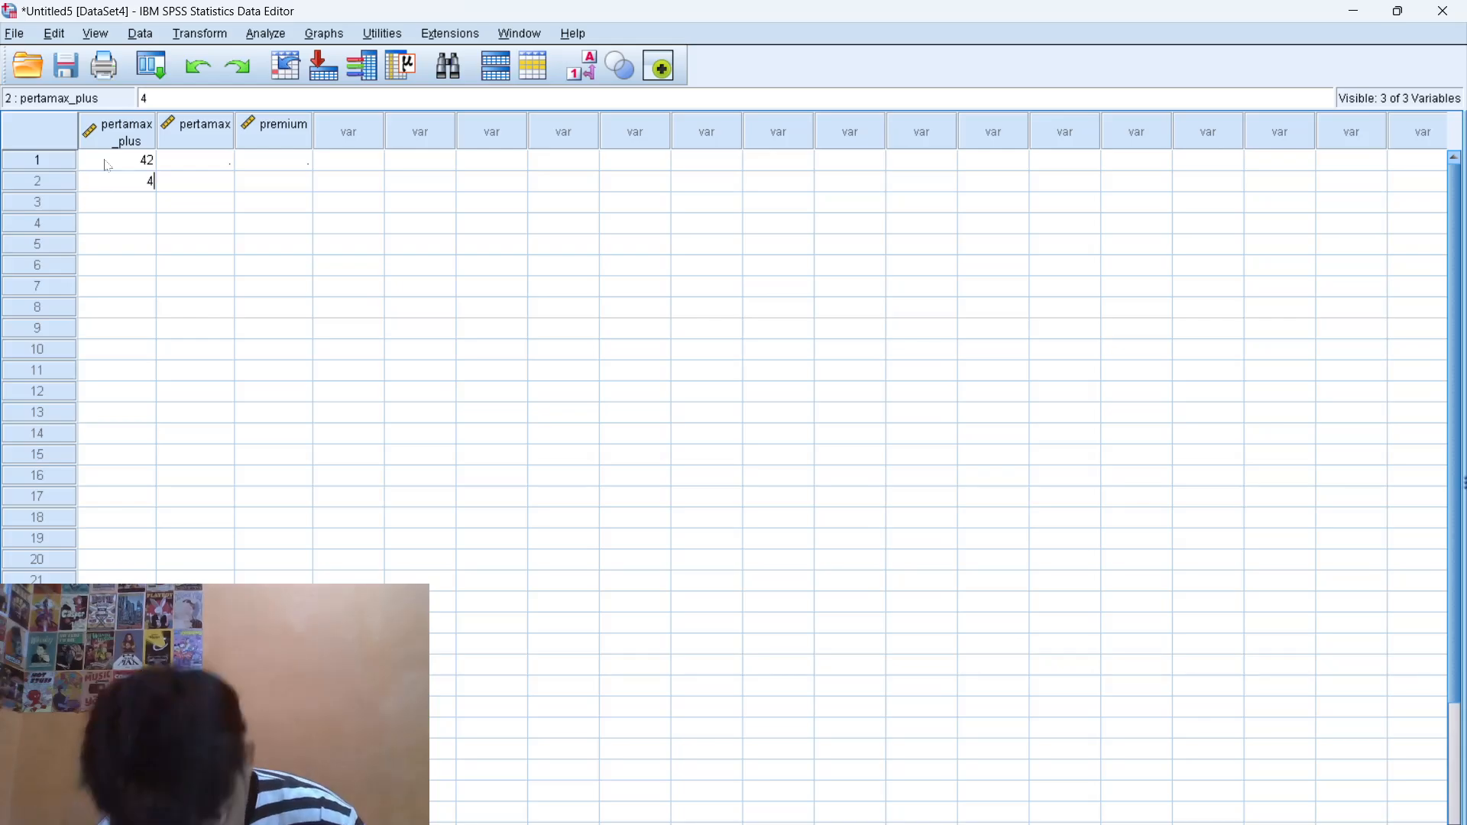
{"action": "key", "text": "BackSpace"}
{"action": "type", "text": "6"}
{"action": "key", "text": "Return"}
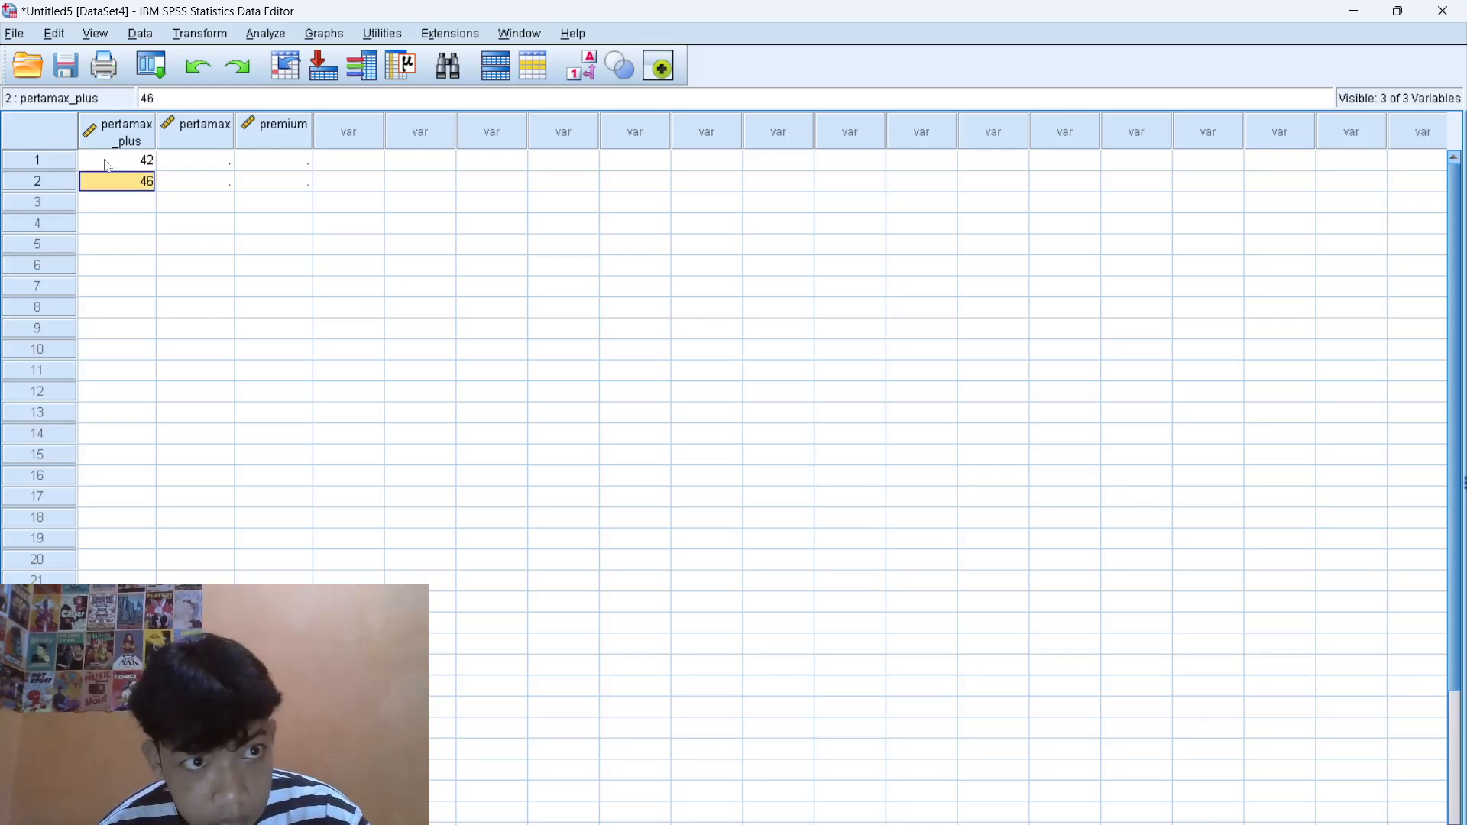
{"action": "type", "text": "44"}
{"action": "key", "text": "Return"}
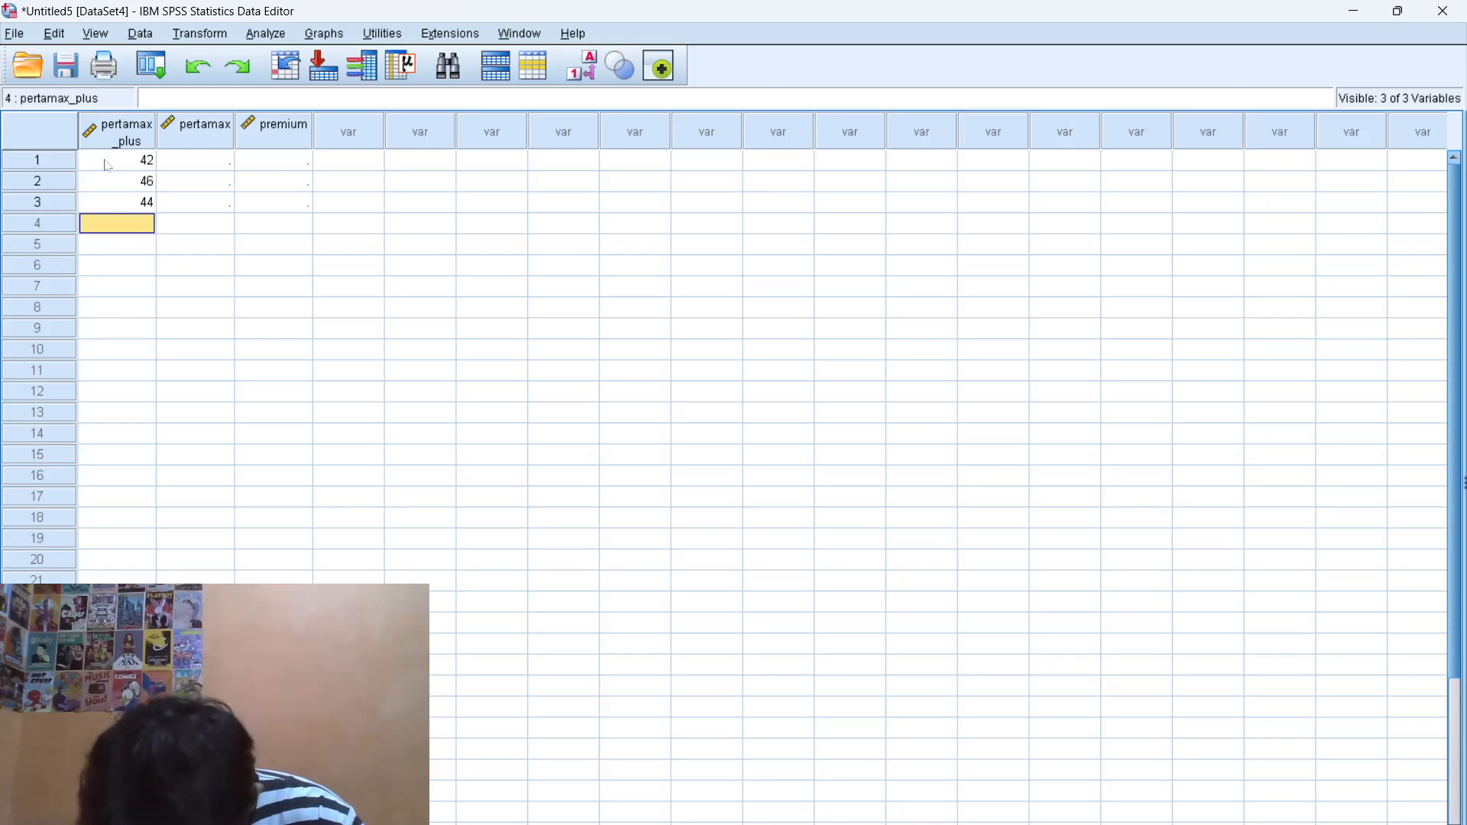
{"action": "type", "text": "43"}
{"action": "key", "text": "Return"}
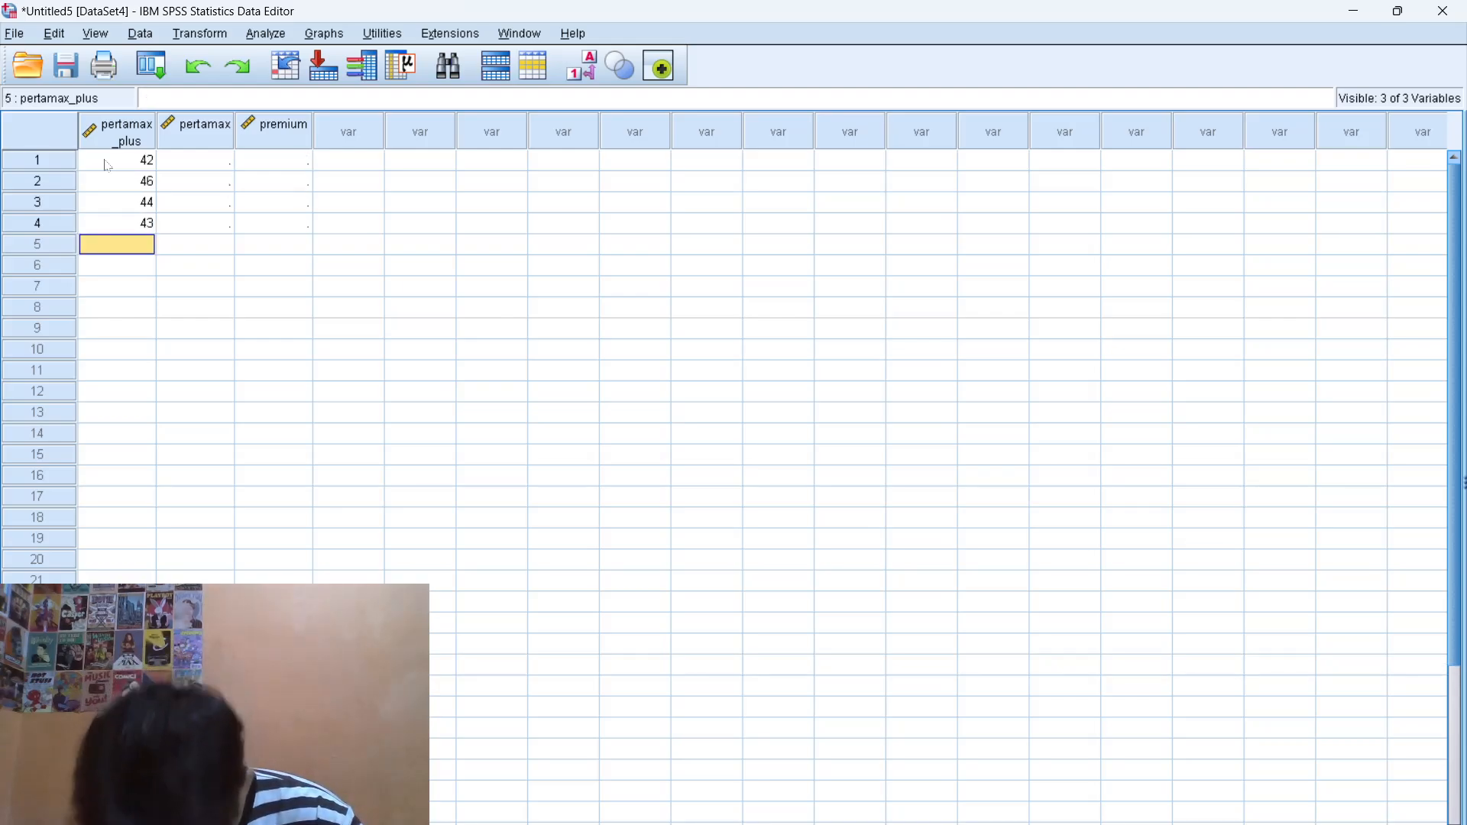
{"action": "type", "text": "50"}
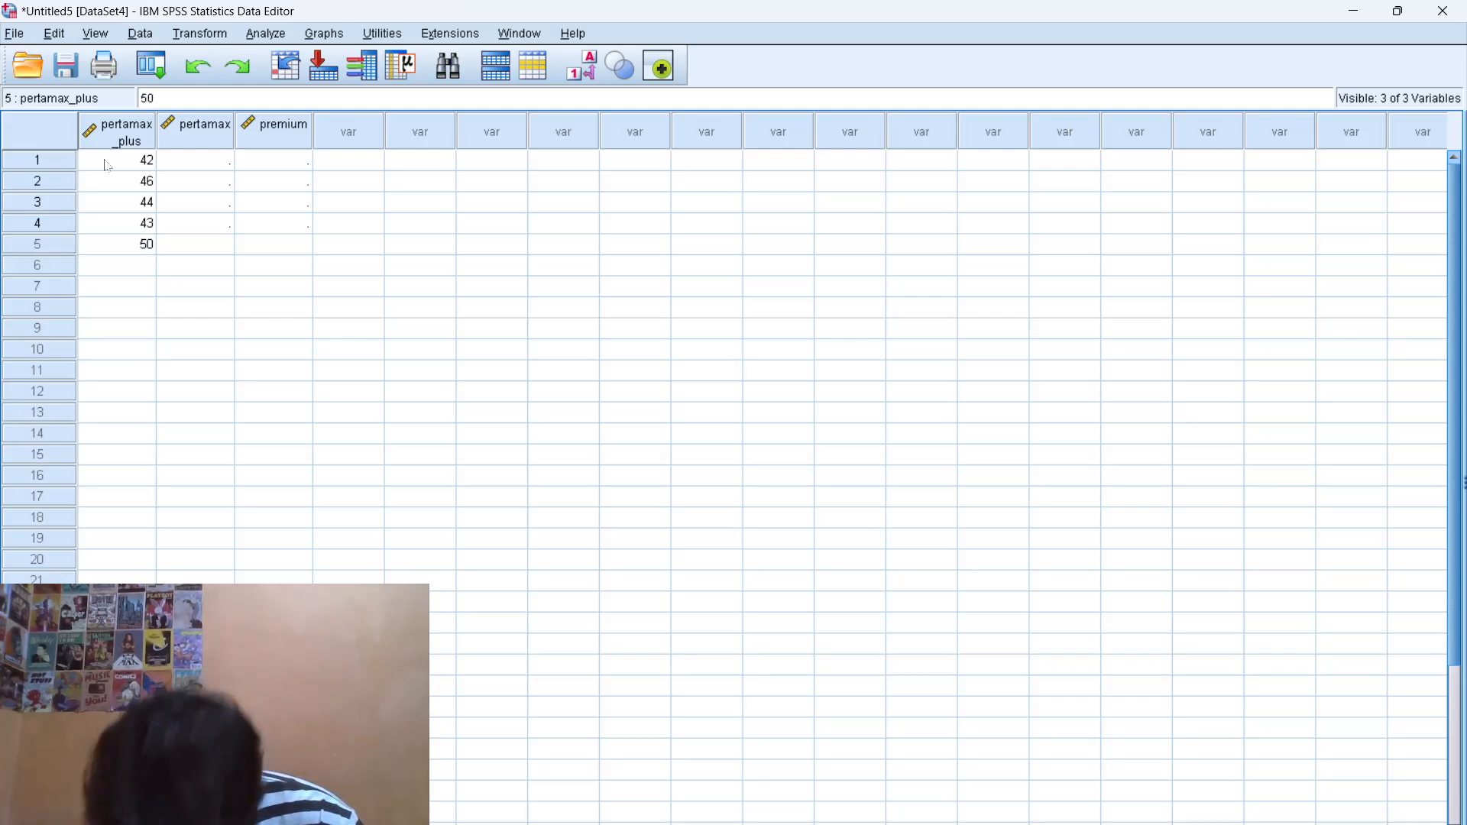
{"action": "key", "text": "Return"}
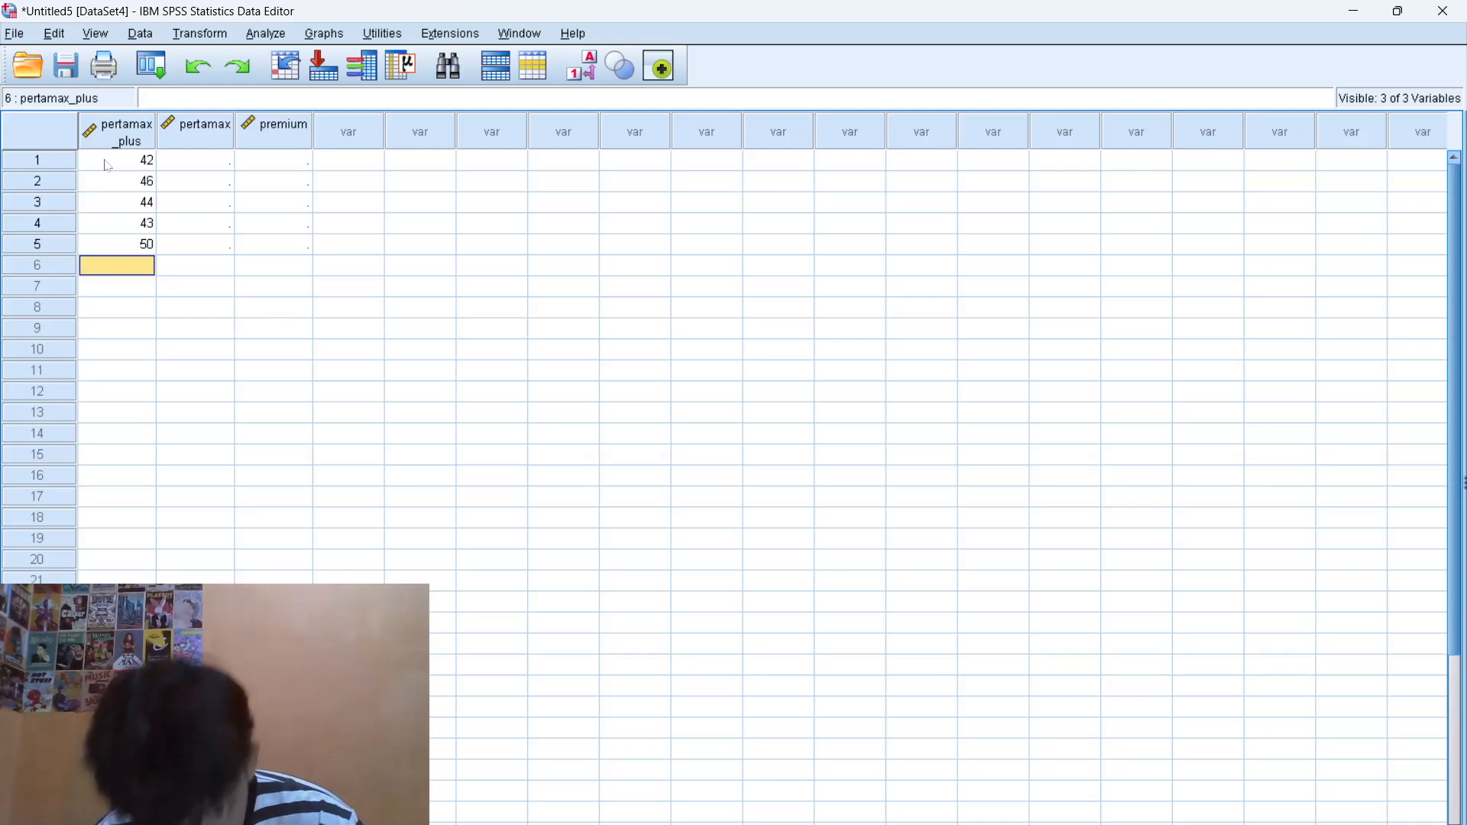
- Enter the pertamax_plus values 46, 45, 42, 41 and 49 in cases 6 to 10
{"action": "type", "text": "46"}
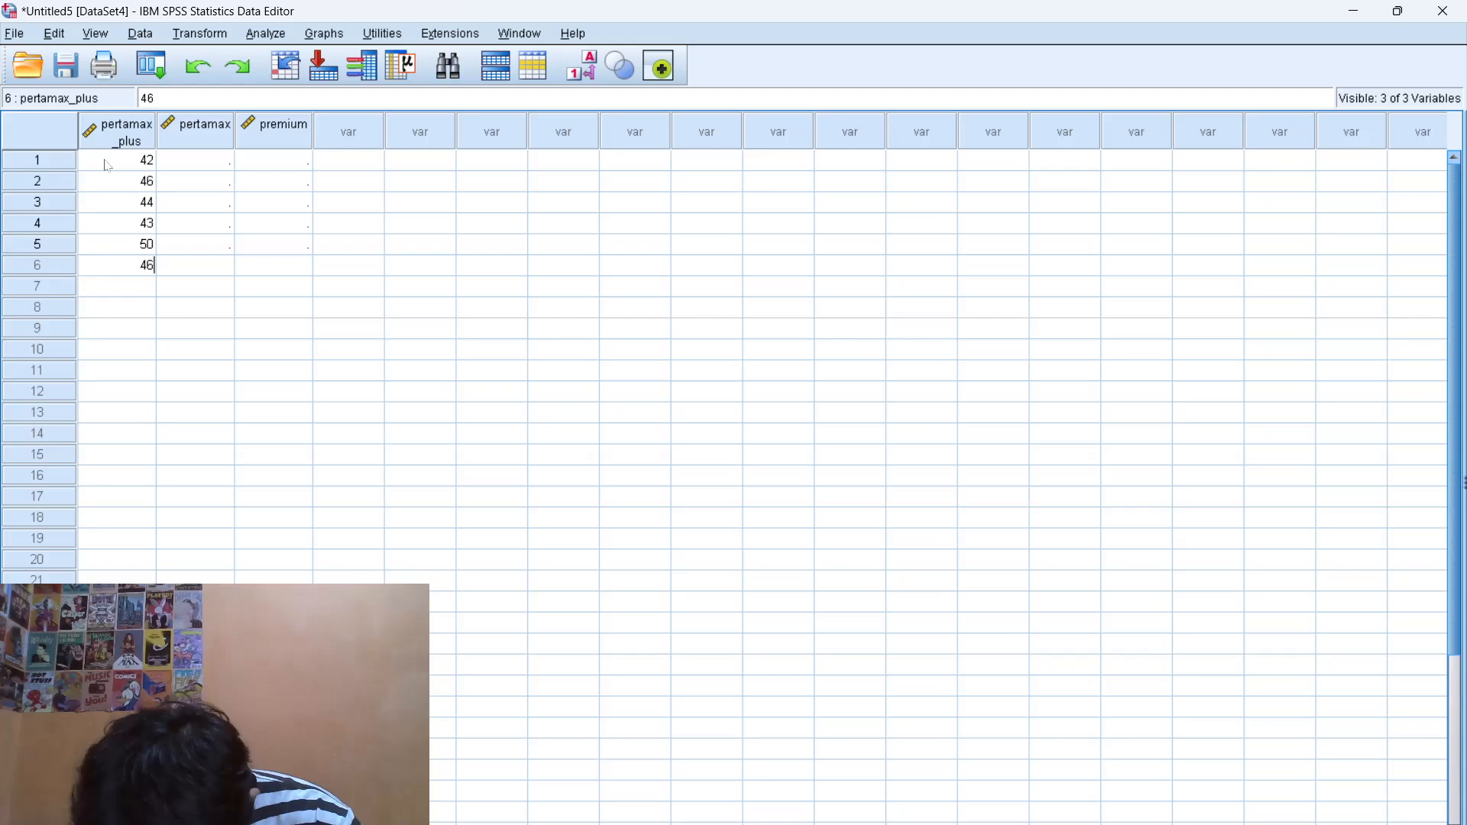
{"action": "key", "text": "Return"}
{"action": "type", "text": "45"}
{"action": "key", "text": "Return"}
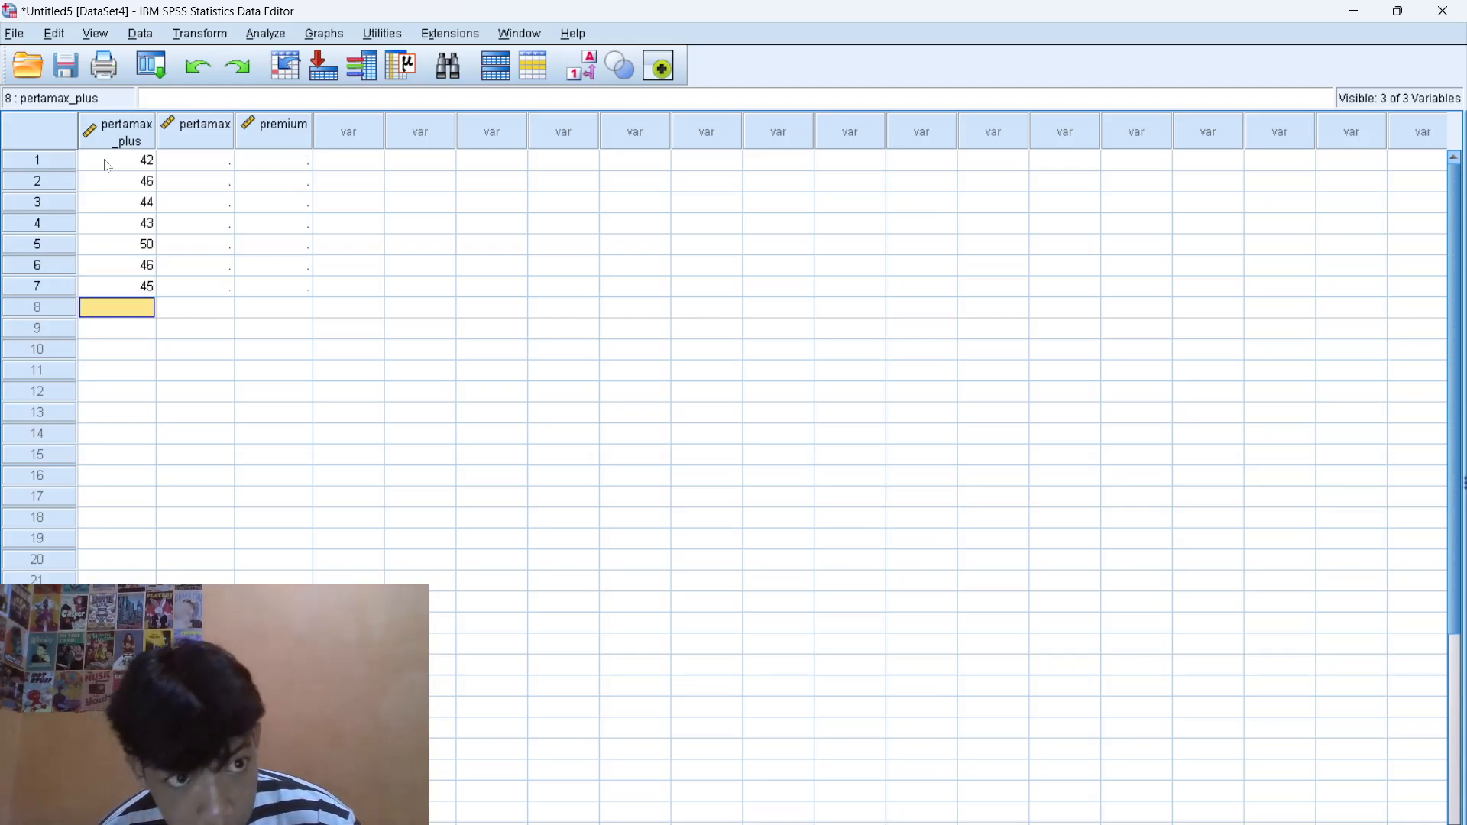
{"action": "type", "text": "42"}
{"action": "key", "text": "Return"}
{"action": "type", "text": "41"}
{"action": "key", "text": "Return"}
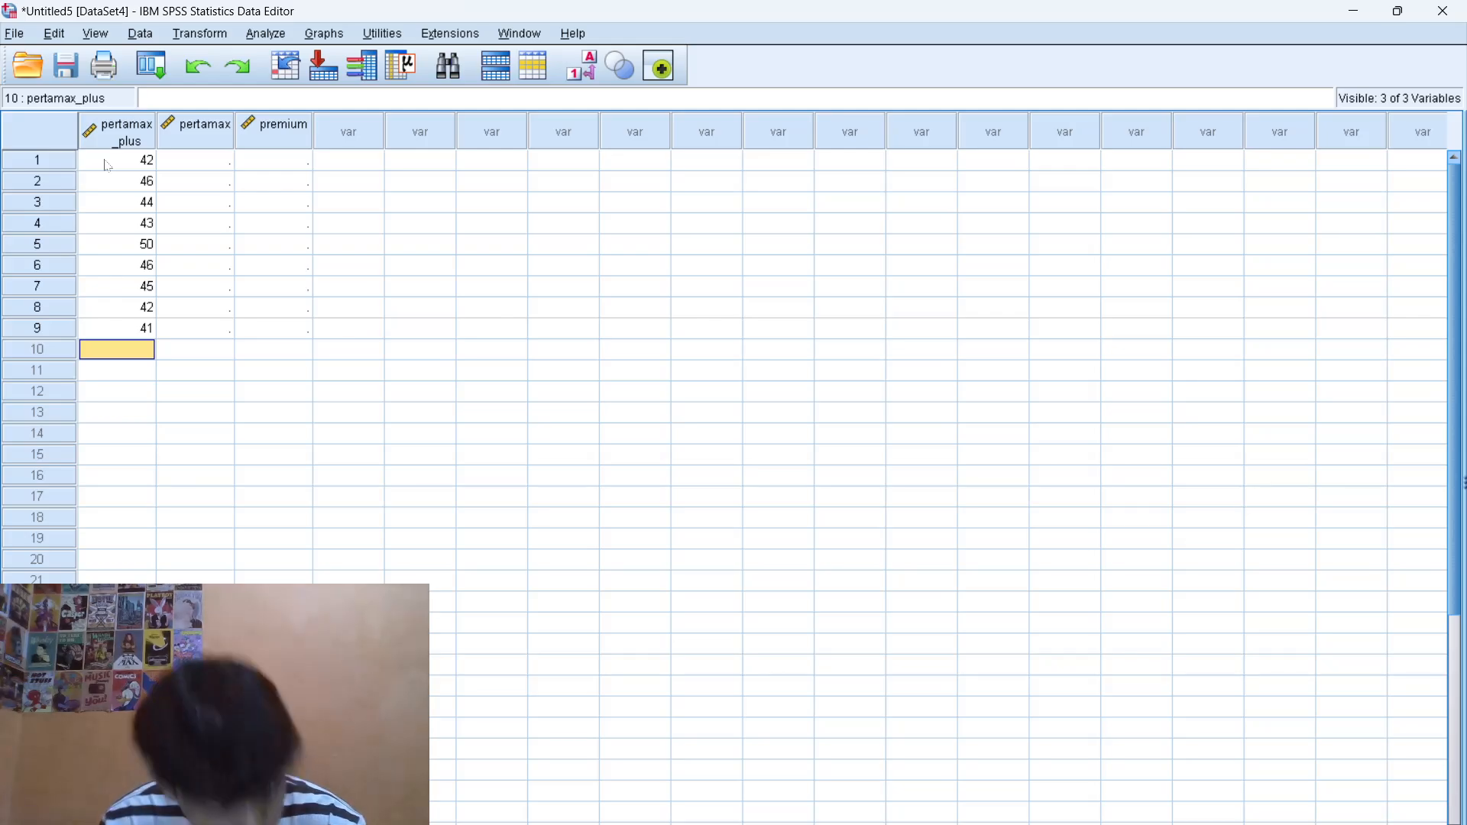
{"action": "type", "text": "49"}
{"action": "key", "text": "Return"}
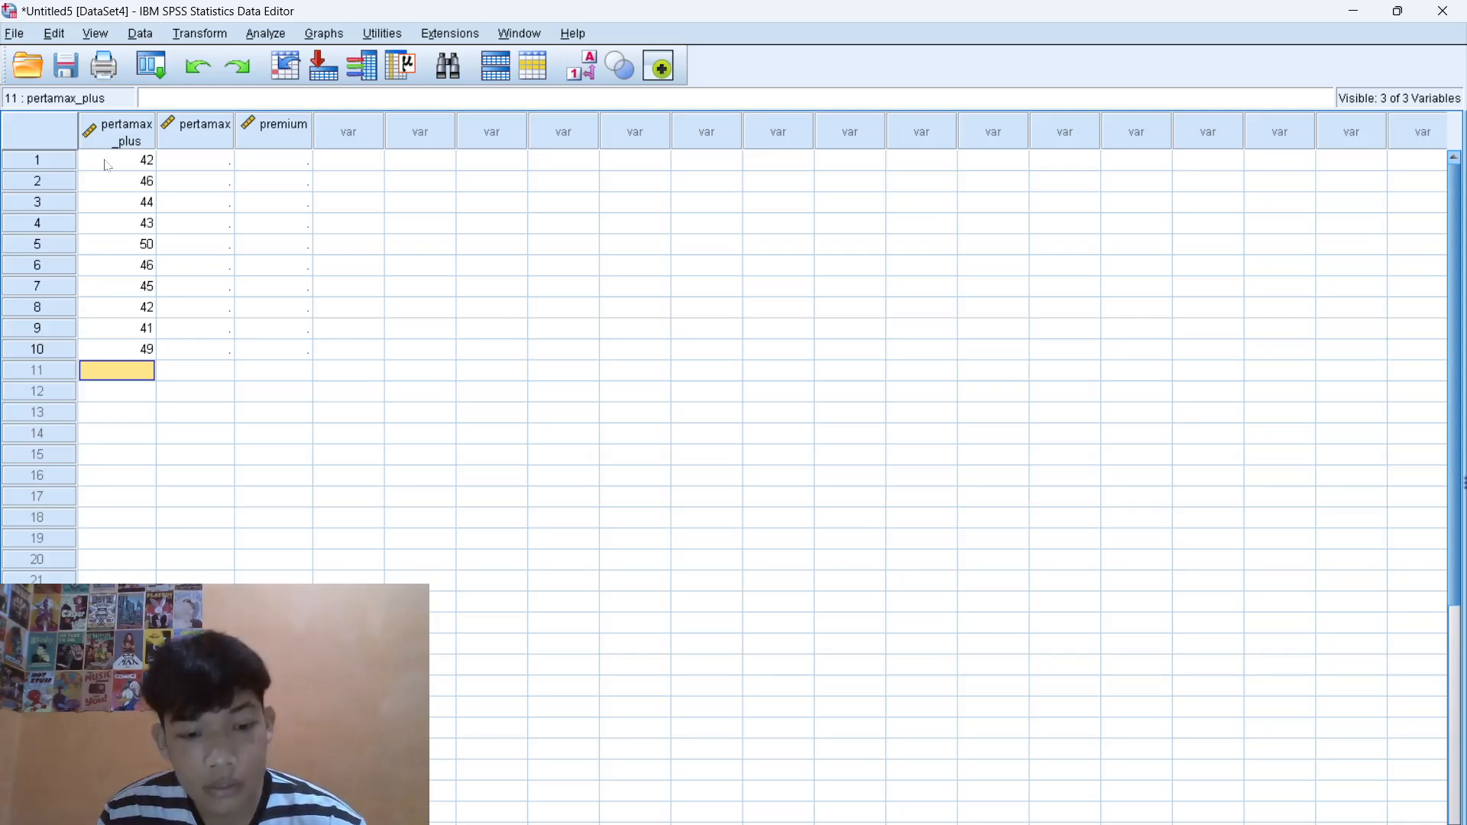
- Enter the pertamax_plus values 42, 52, 54, 42 and 47 in cases 11 to 15
{"action": "type", "text": "42"}
{"action": "key", "text": "Return"}
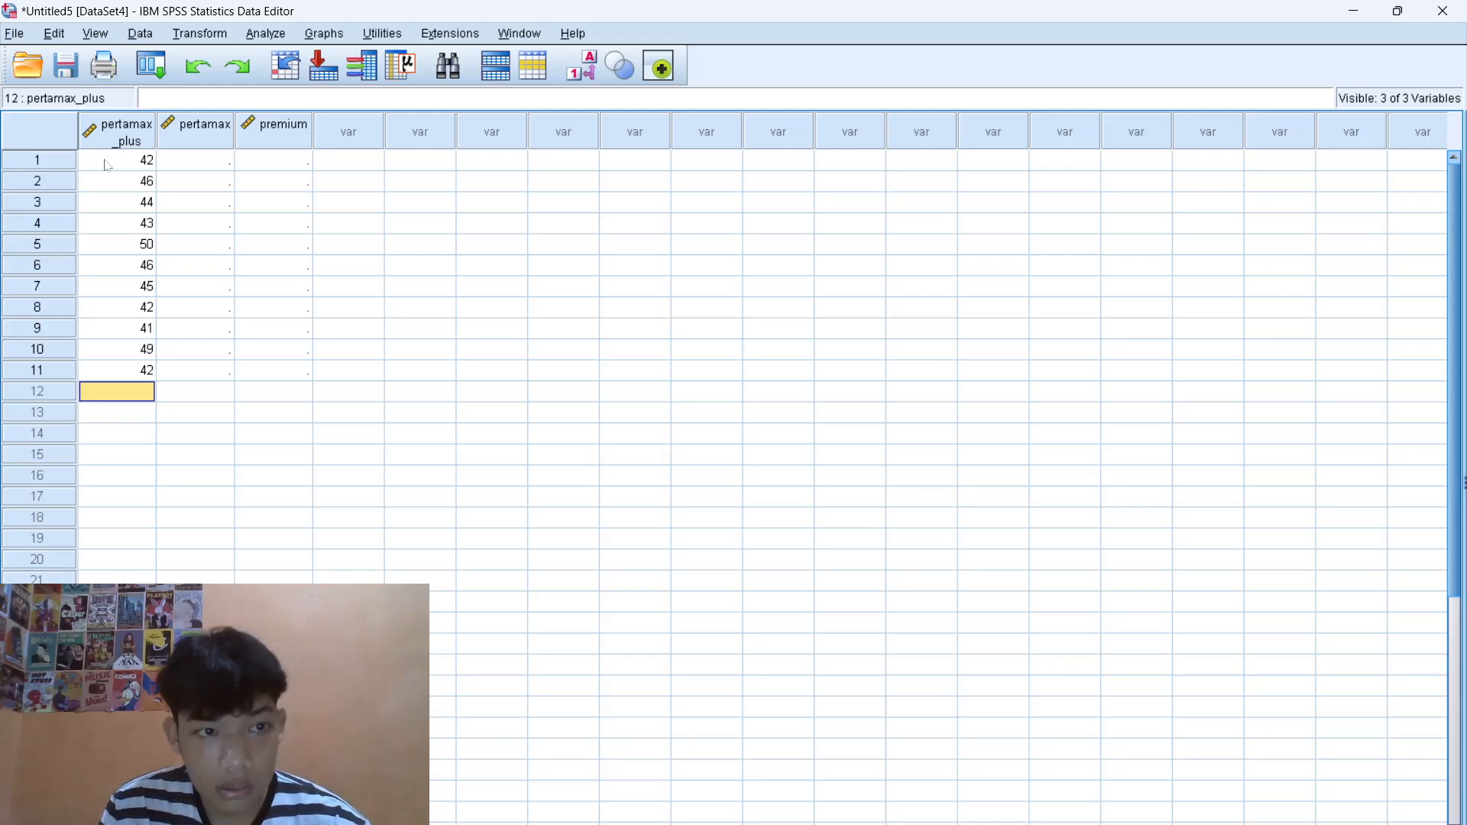
{"action": "type", "text": "52"}
{"action": "key", "text": "Return"}
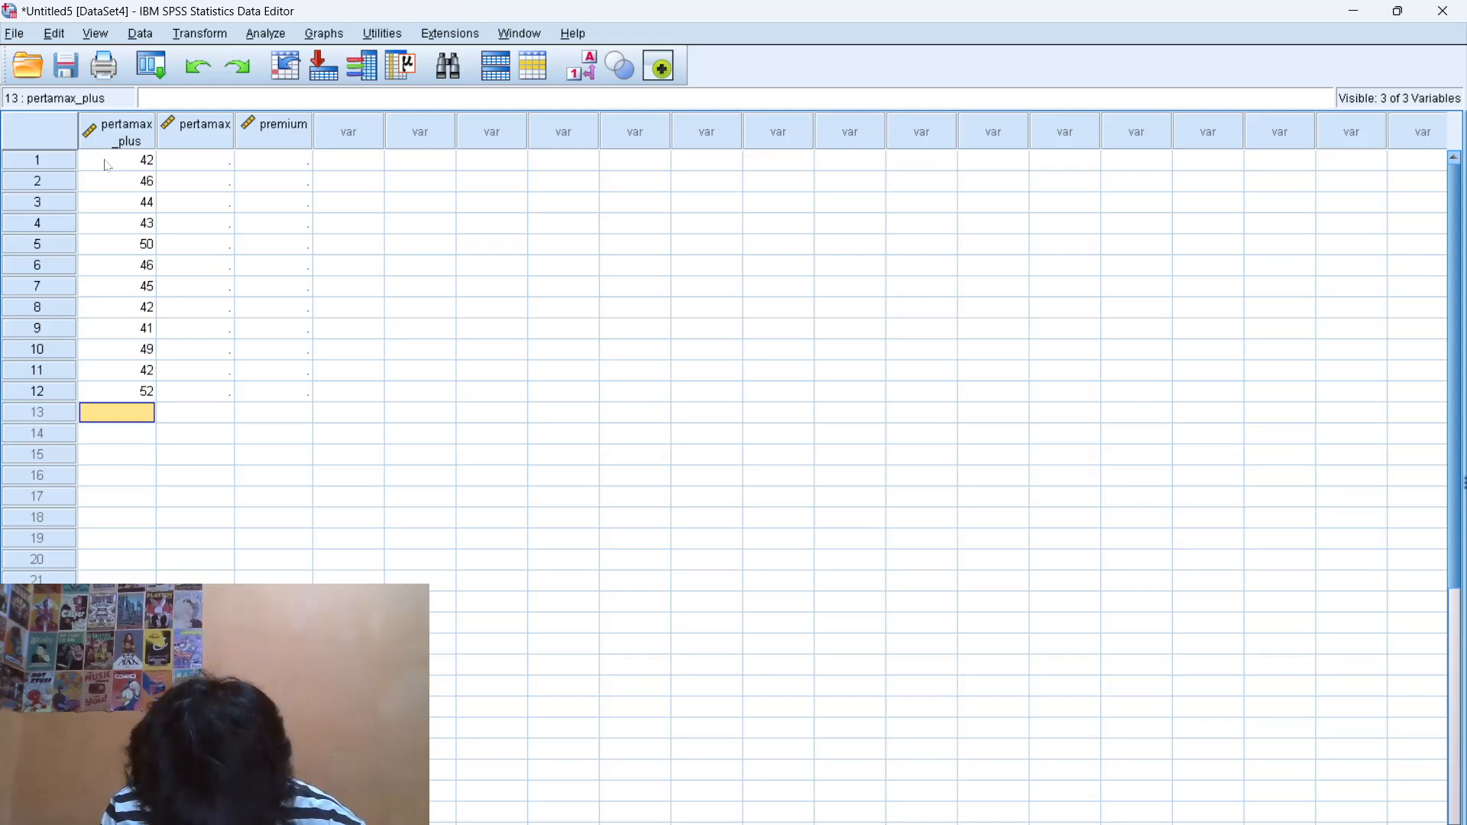
{"action": "type", "text": "54"}
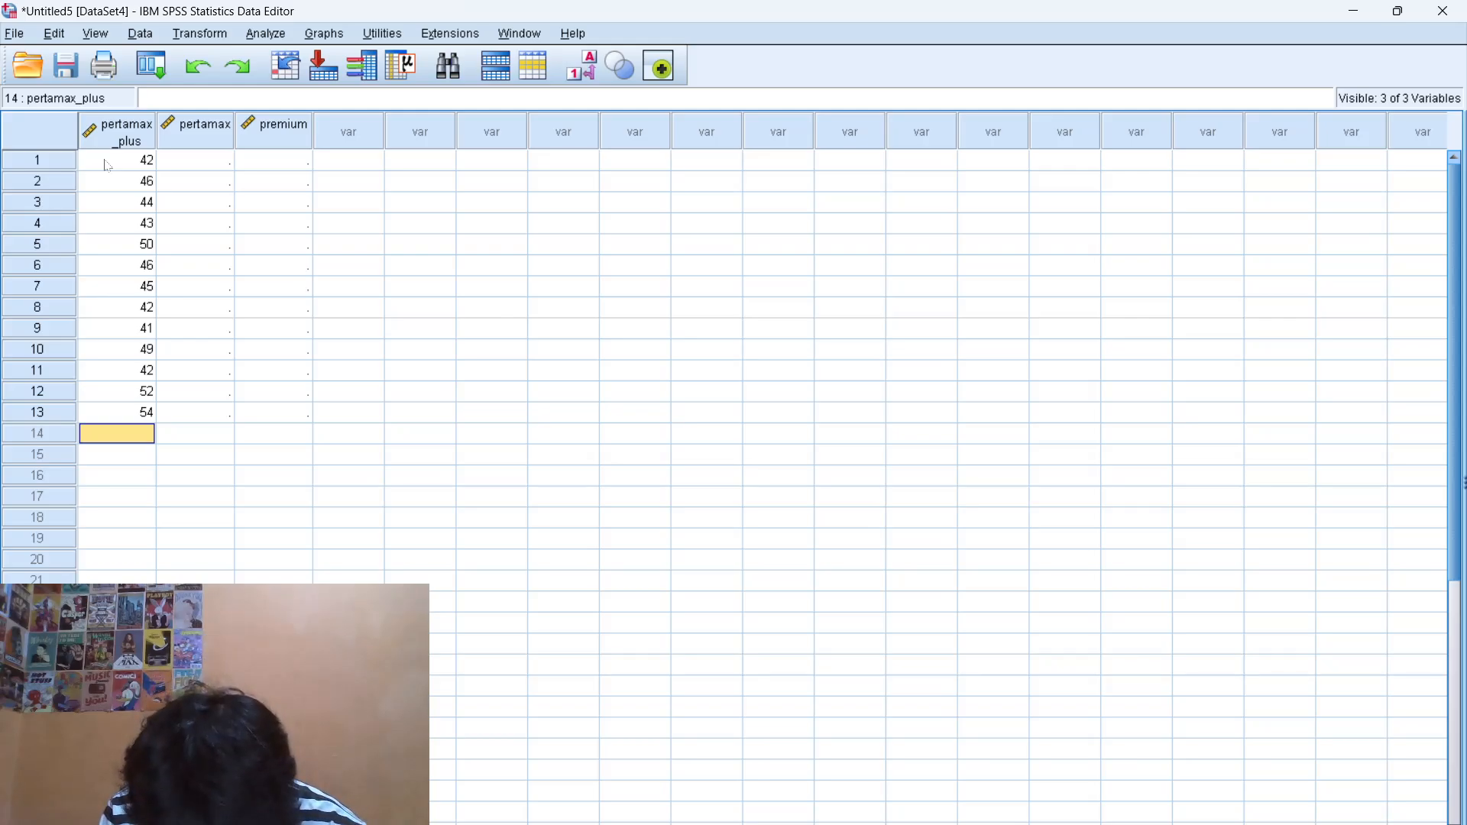
{"action": "type", "text": "42"}
{"action": "key", "text": "Return"}
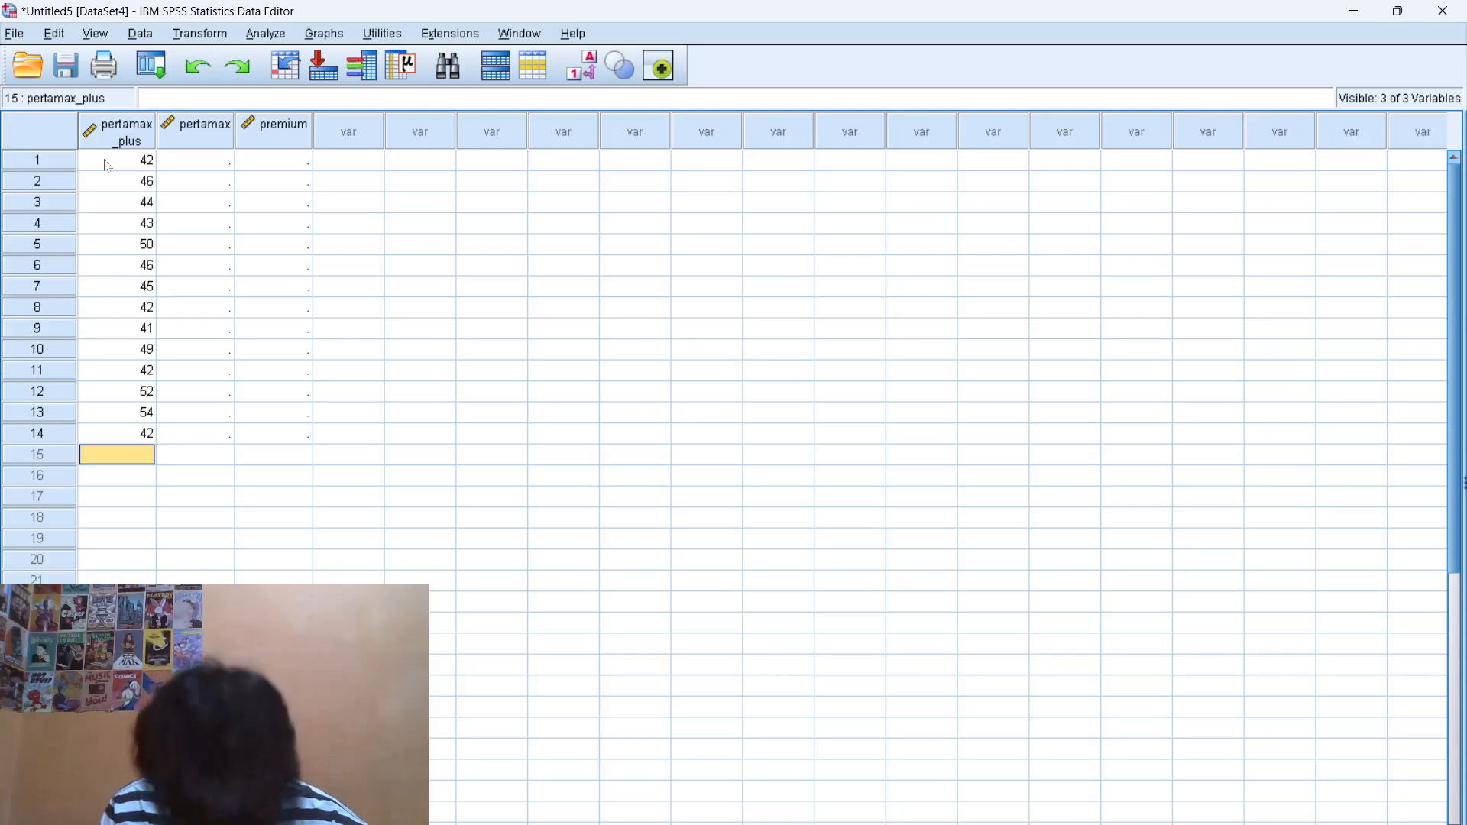
{"action": "type", "text": "4"}
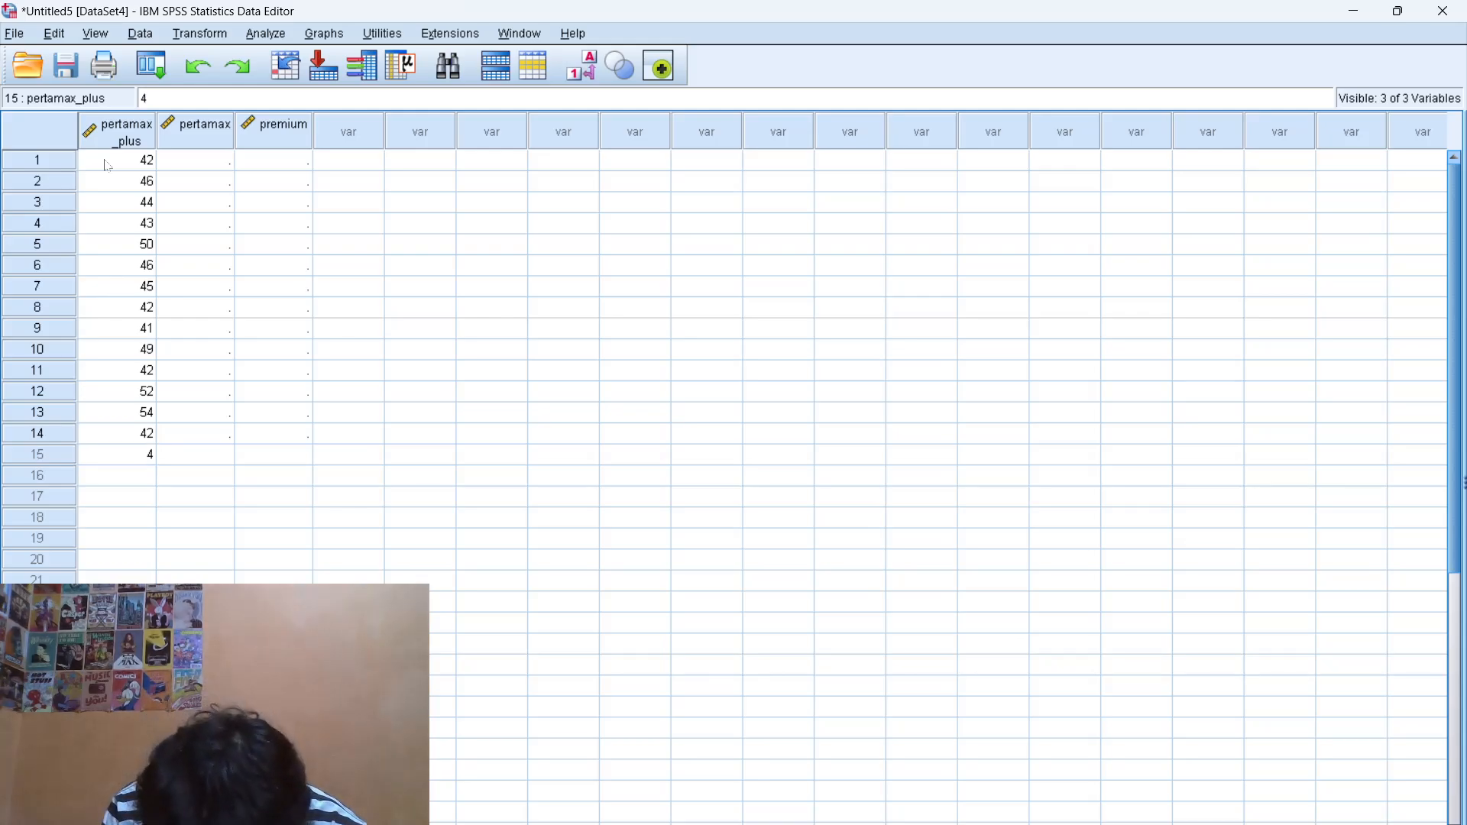
{"action": "type", "text": "7"}
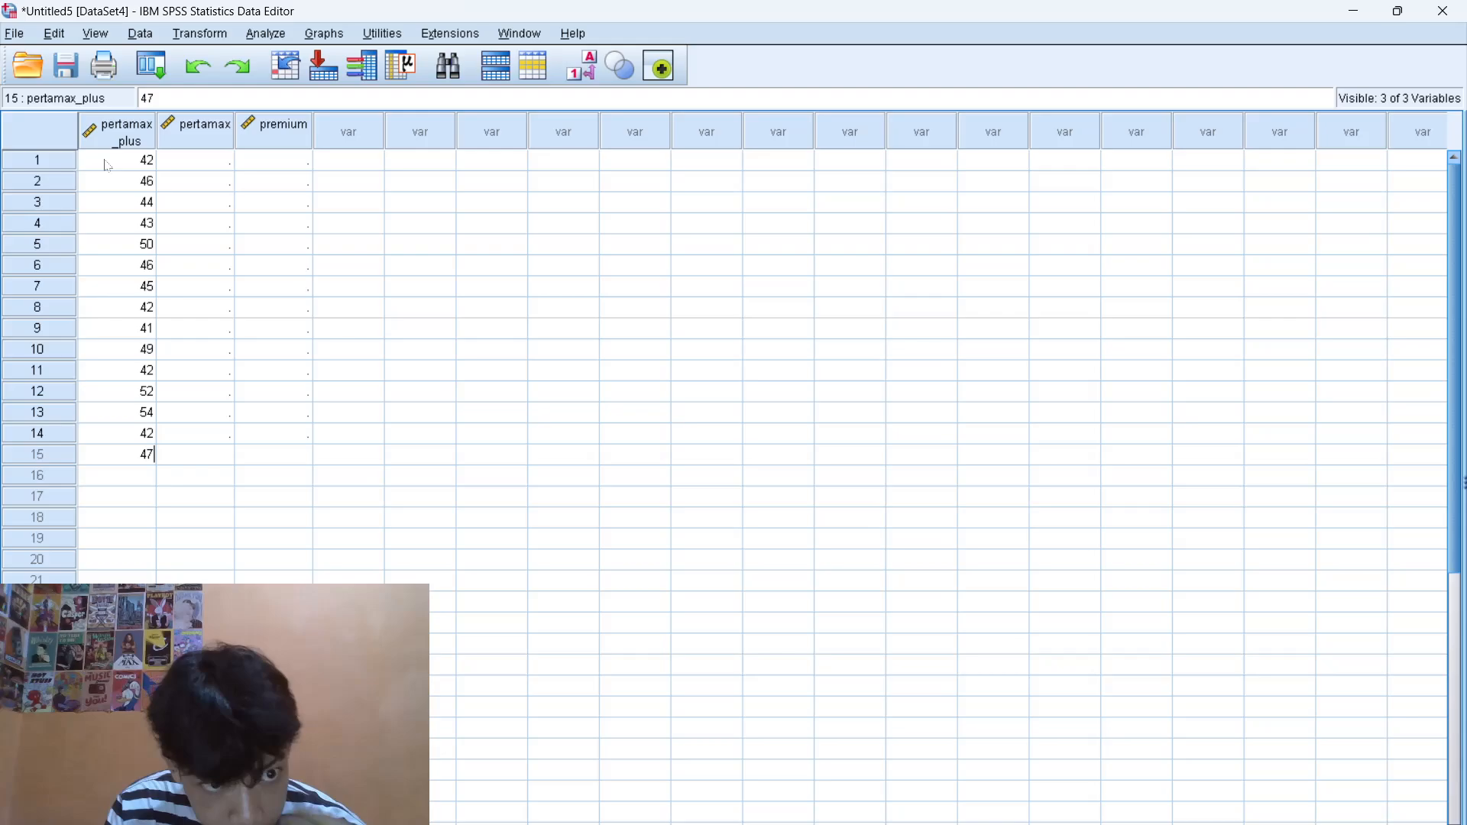
{"action": "key", "text": "Return"}
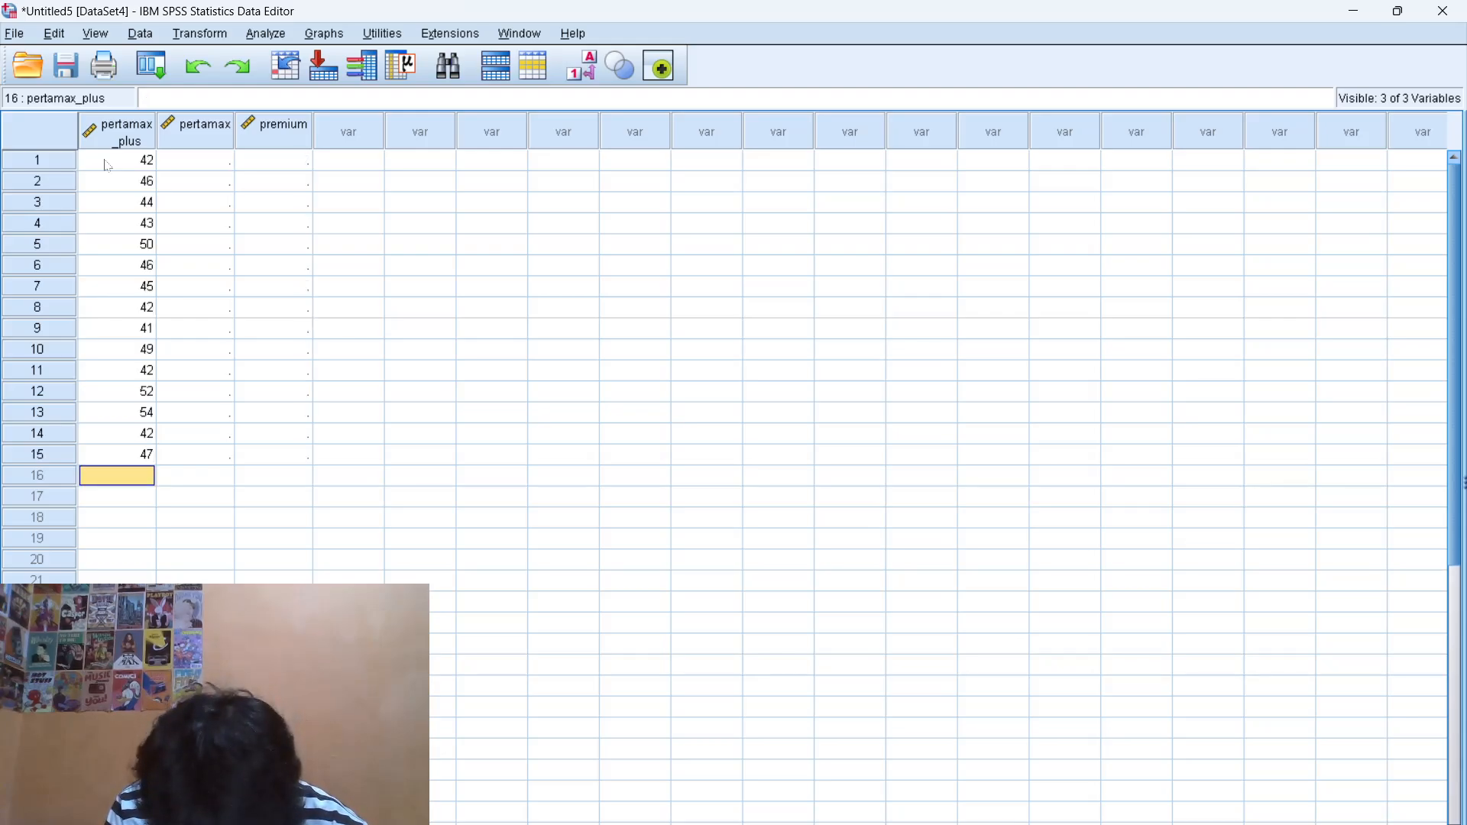
- Enter the pertamax_plus values 56, 62, 42, 53 and 54 in cases 16 to 20
{"action": "type", "text": "56"}
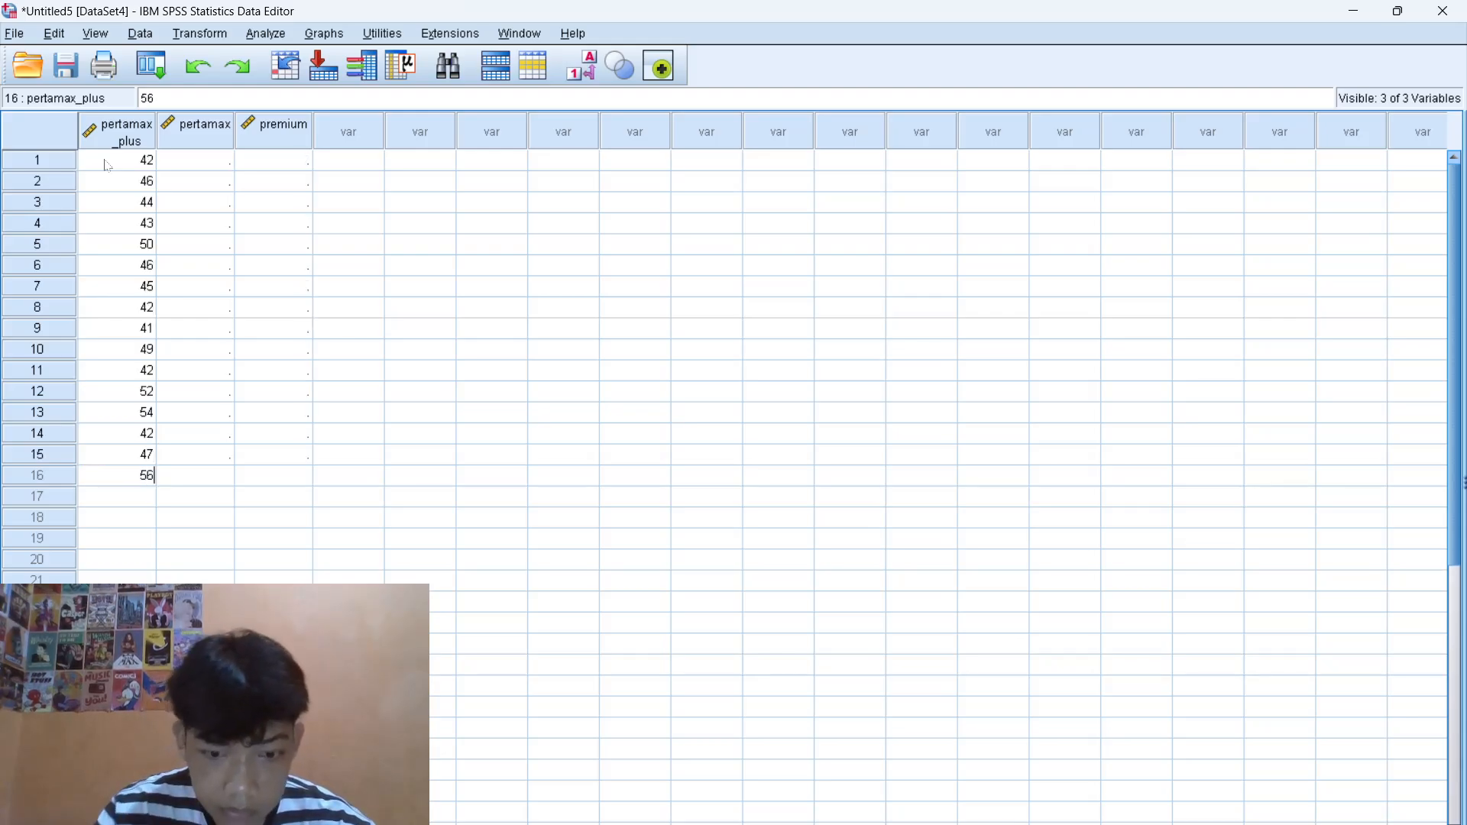
{"action": "key", "text": "Return"}
{"action": "type", "text": "62"}
{"action": "key", "text": "Return"}
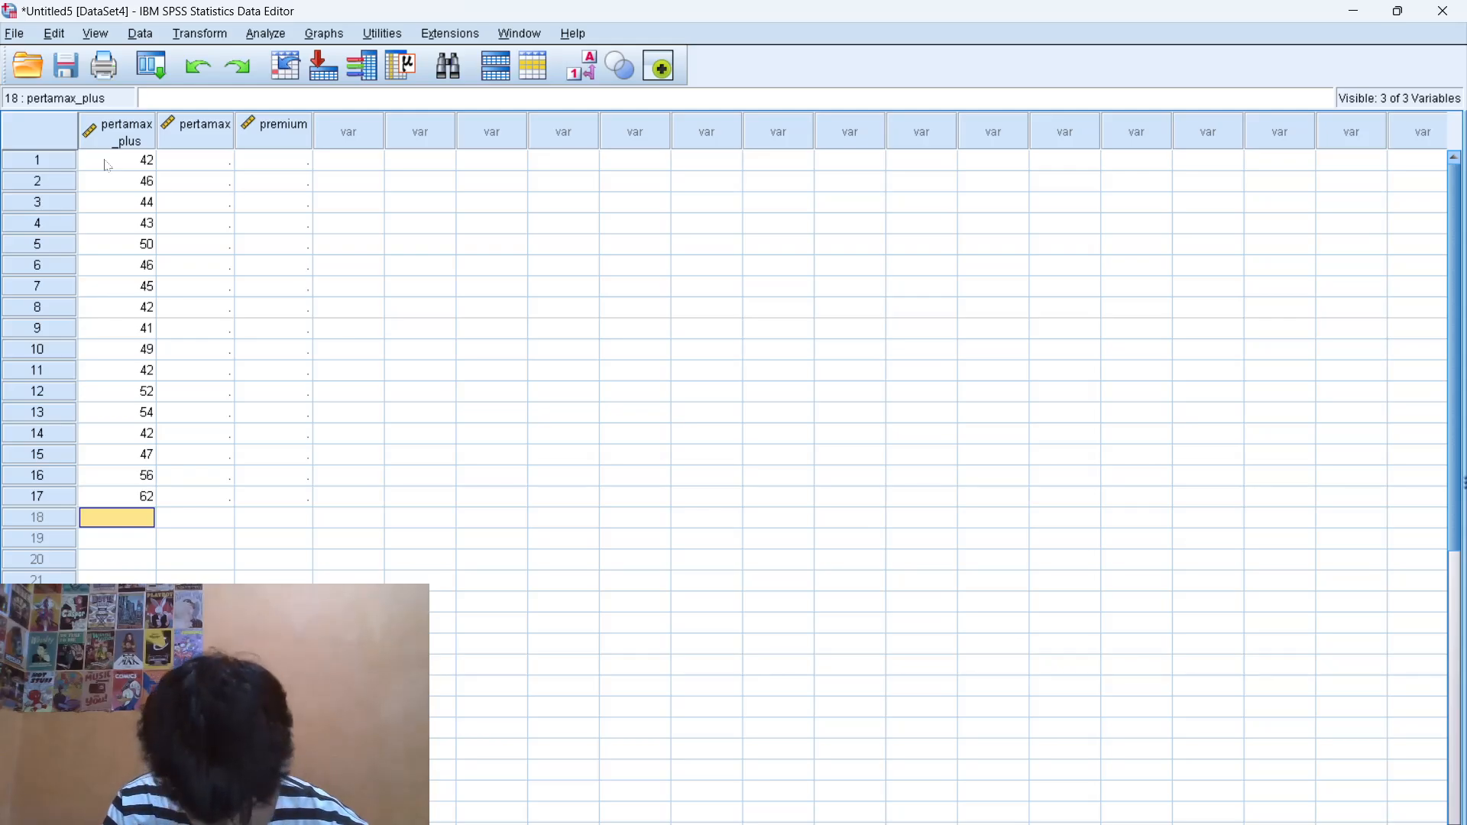
{"action": "type", "text": "42"}
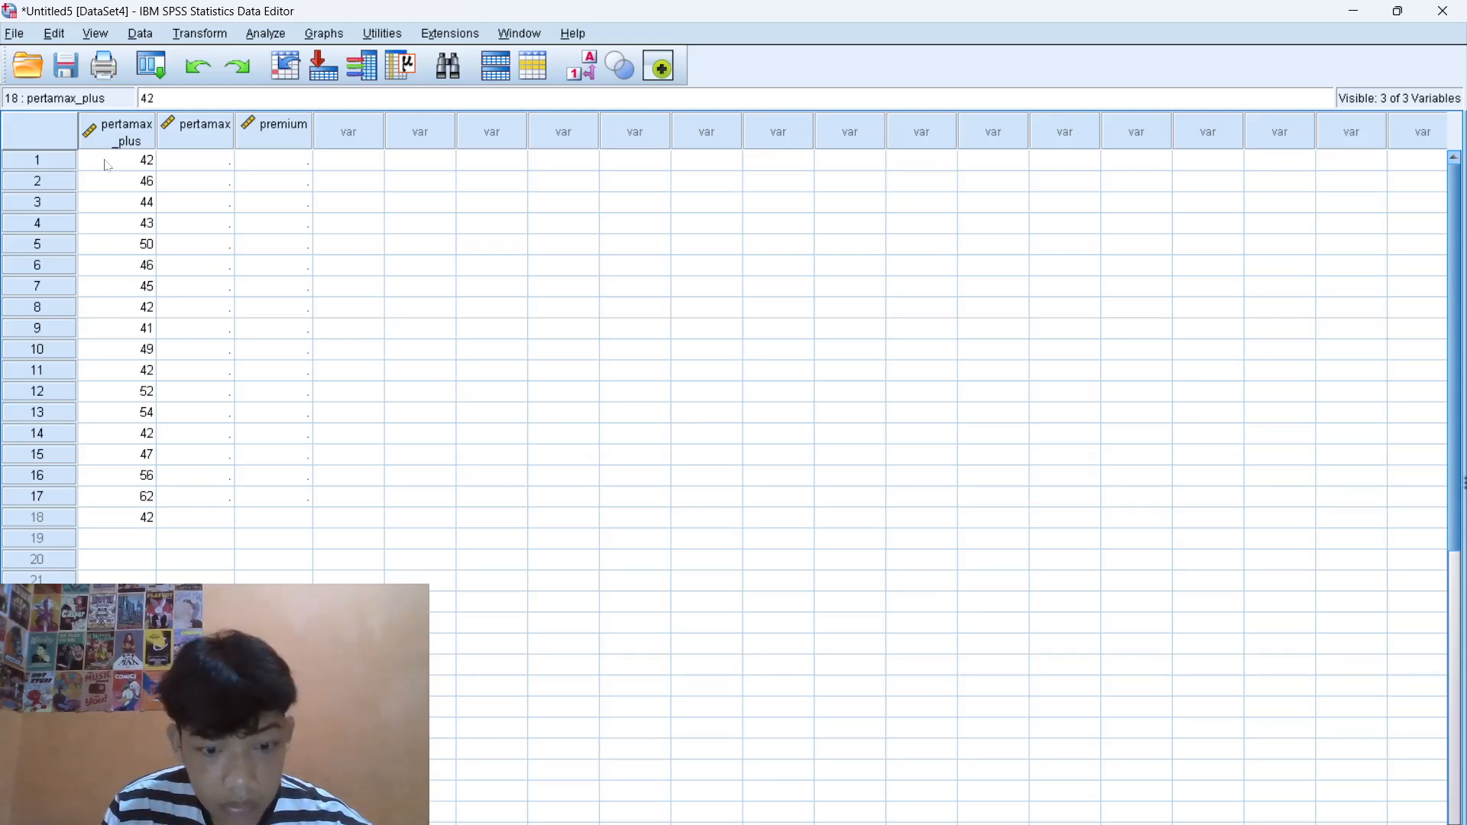
{"action": "key", "text": "Return"}
{"action": "type", "text": "53"}
{"action": "key", "text": "Return"}
{"action": "type", "text": "54"}
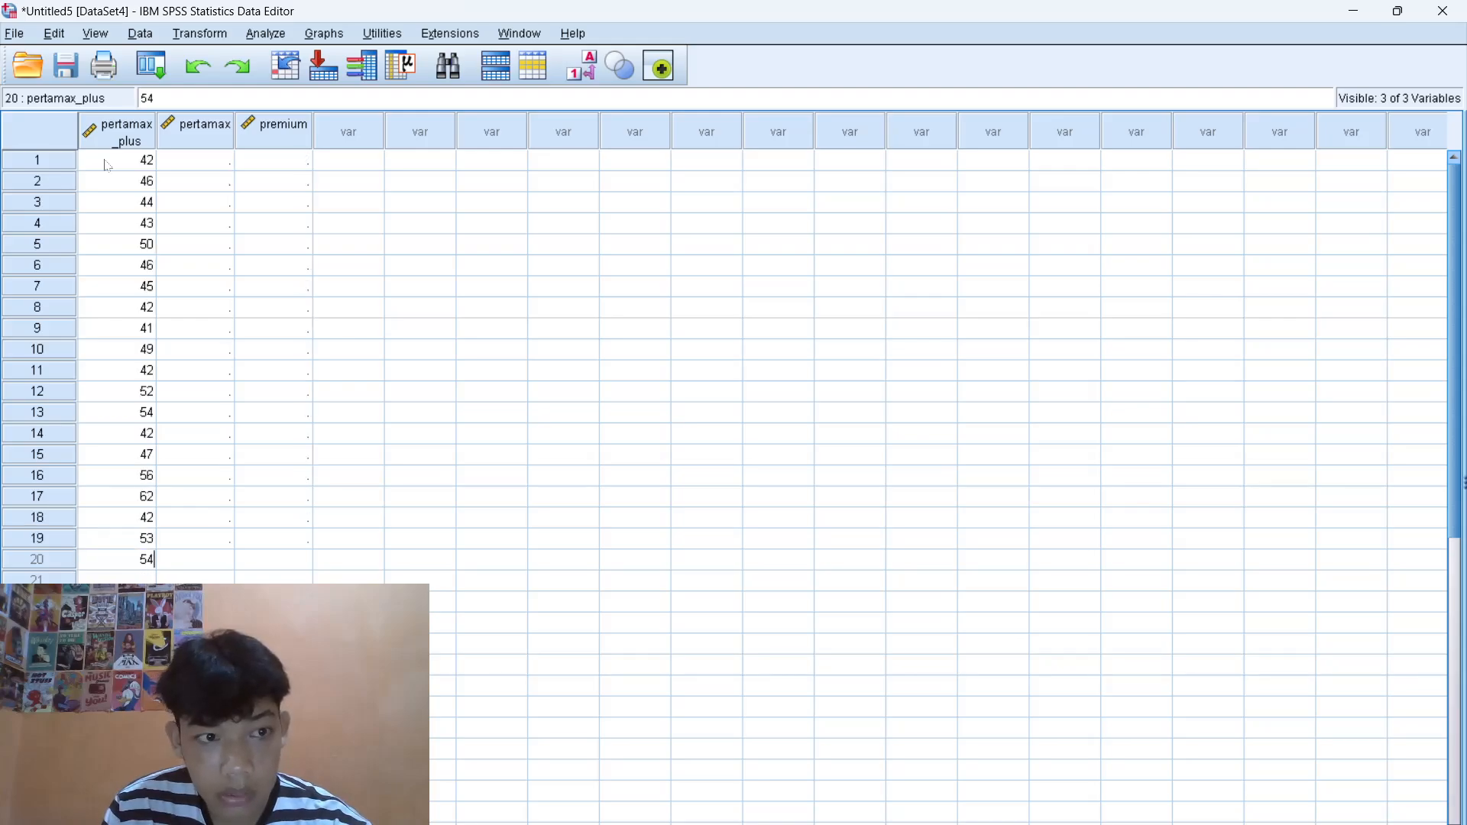
- Enter the pertamax values 47, 42, 50, 40 and 56 in cases 1 to 5
{"action": "left_click", "coordinate": [214, 166]}
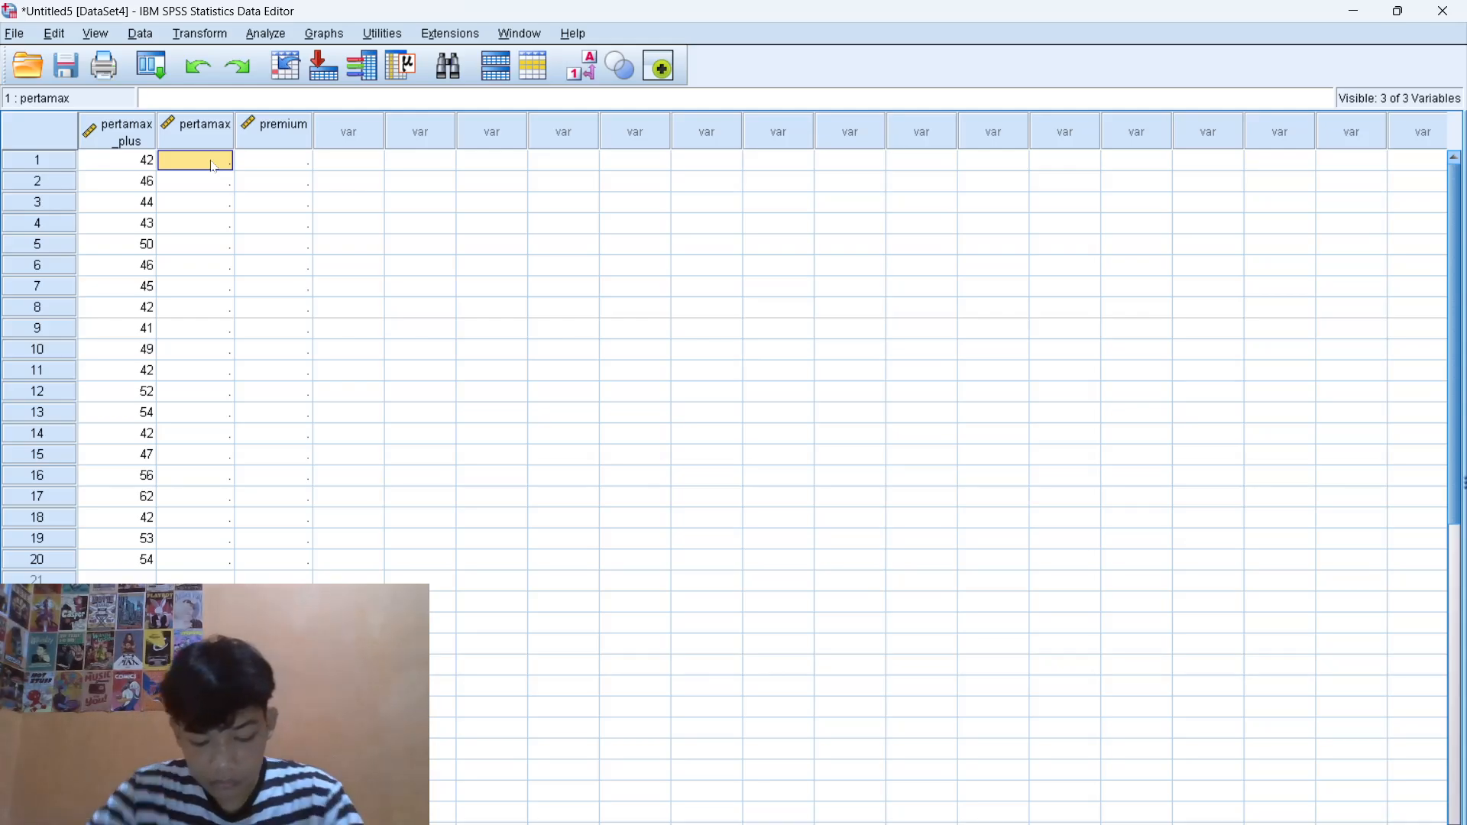
{"action": "type", "text": "47"}
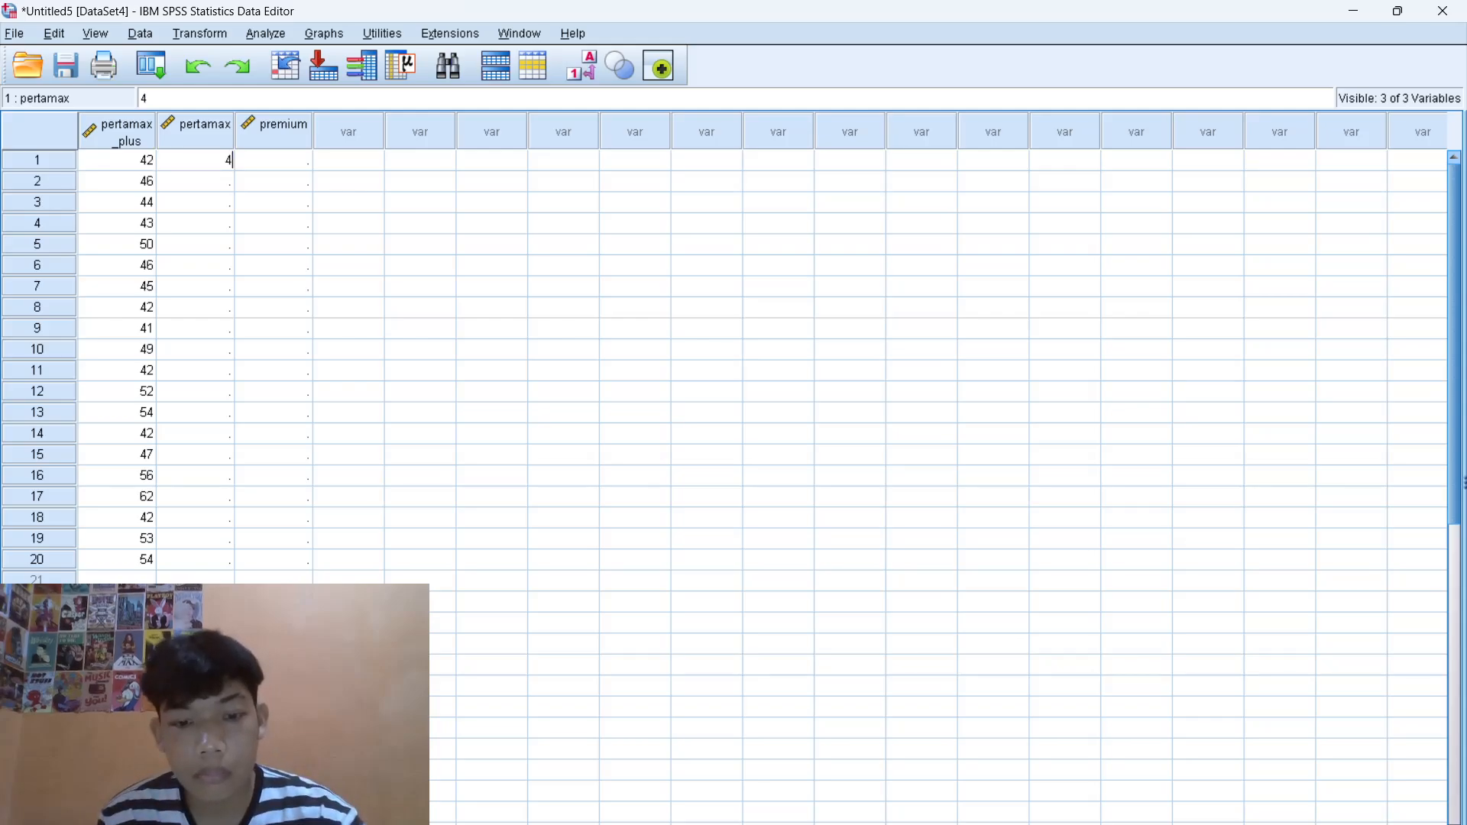
{"action": "key", "text": "Return"}
{"action": "type", "text": "42"}
{"action": "key", "text": "Return"}
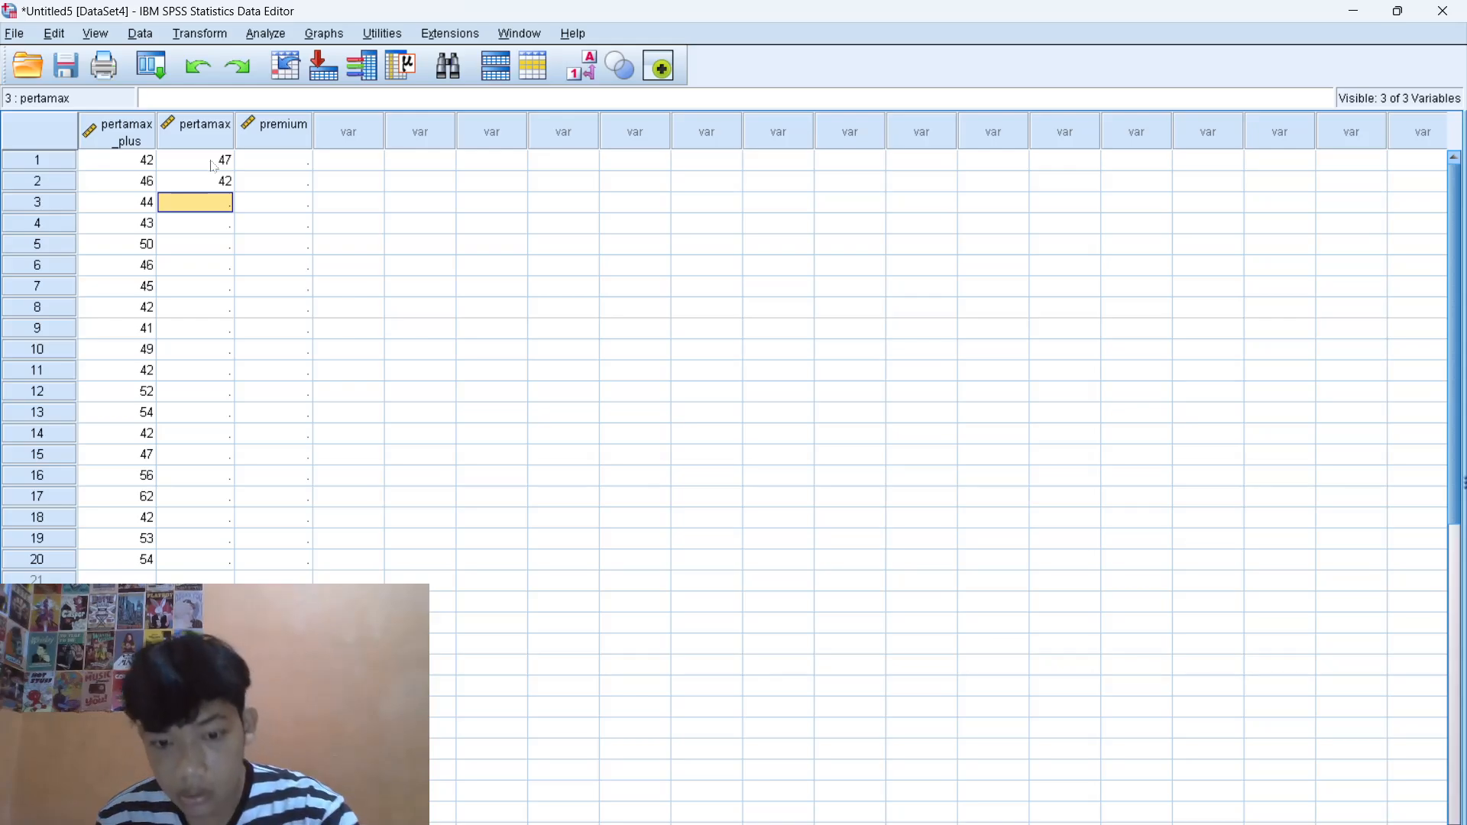
{"action": "type", "text": "50"}
{"action": "key", "text": "Return"}
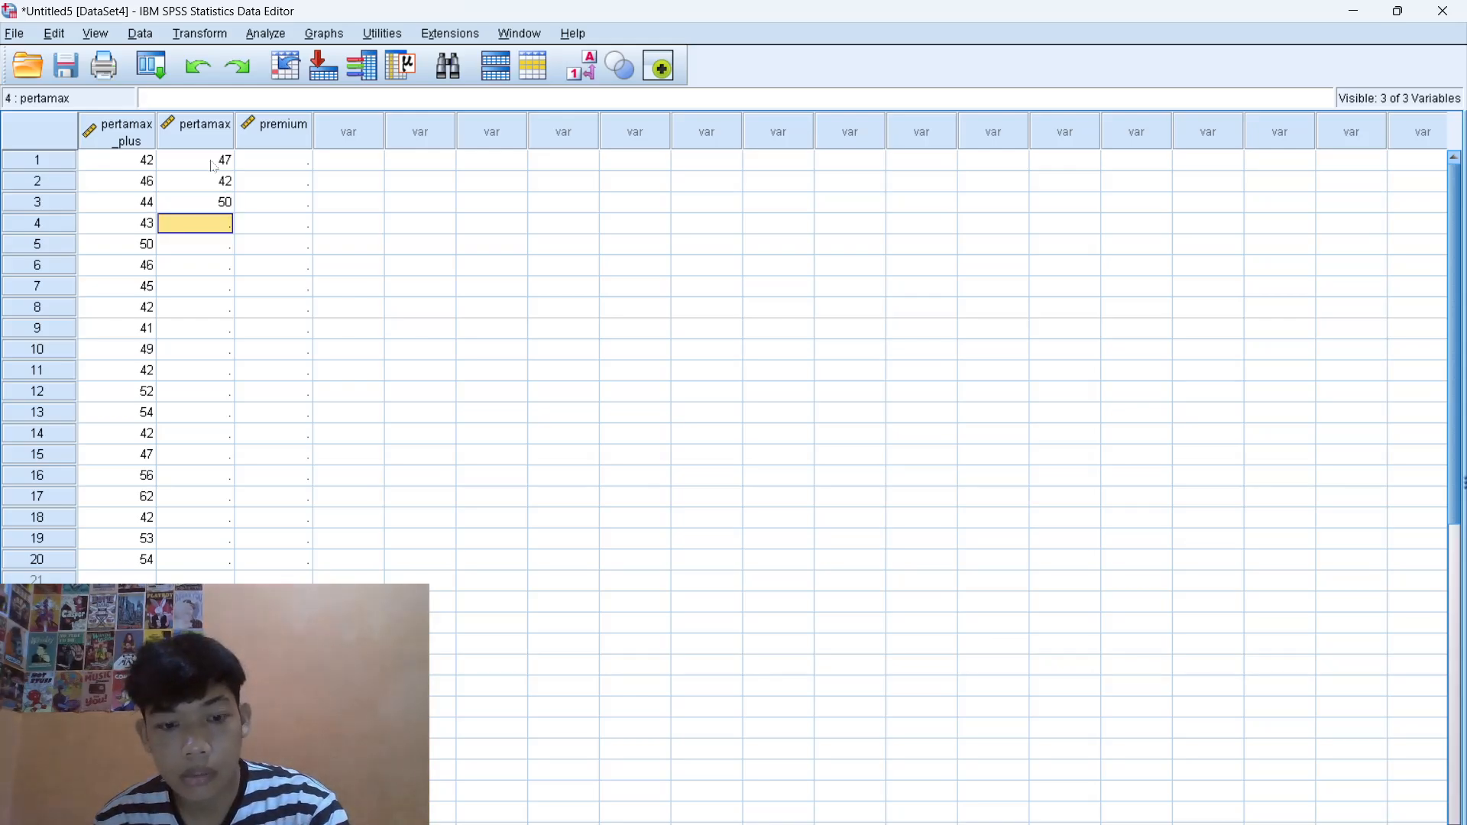
{"action": "type", "text": "40"}
{"action": "key", "text": "Return"}
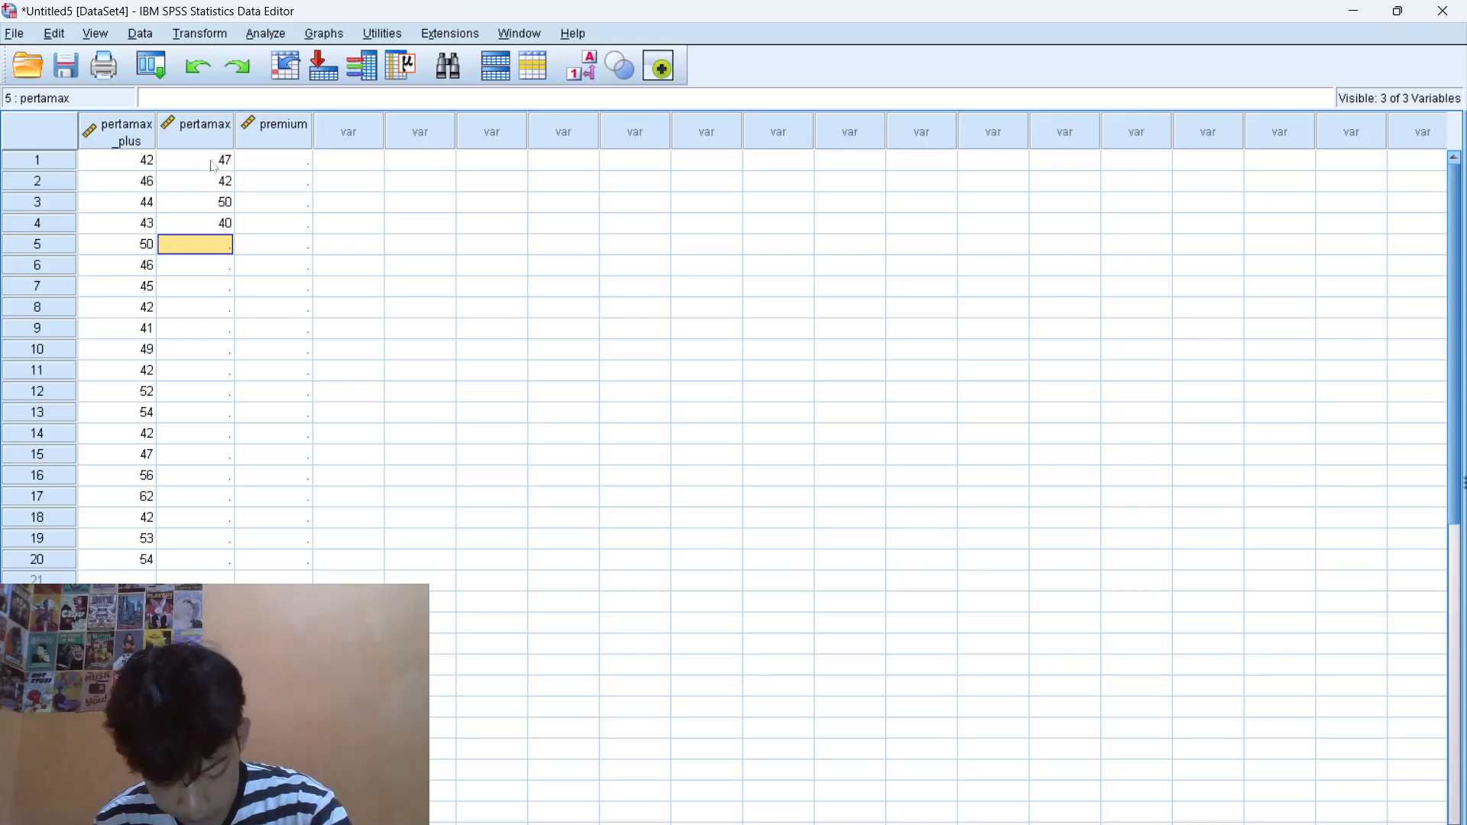
{"action": "type", "text": "56"}
{"action": "key", "text": "Return"}
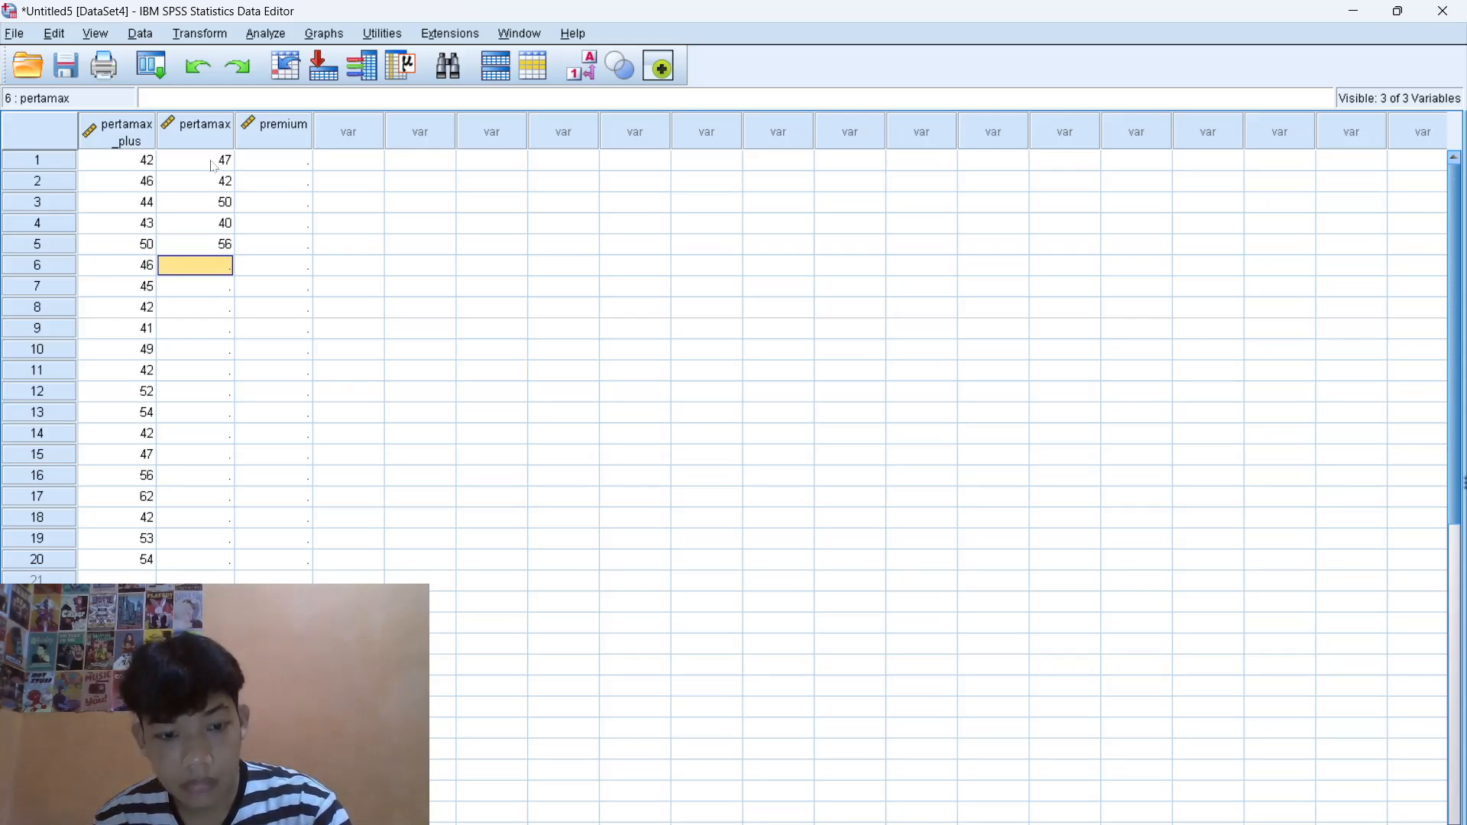
- Enter the pertamax values 63, 42, 45, 45 and 54 in cases 6 to 10
{"action": "key", "text": "Return"}
{"action": "type", "text": "63"}
{"action": "key", "text": "BackSpace"}
{"action": "key", "text": "BackSpace"}
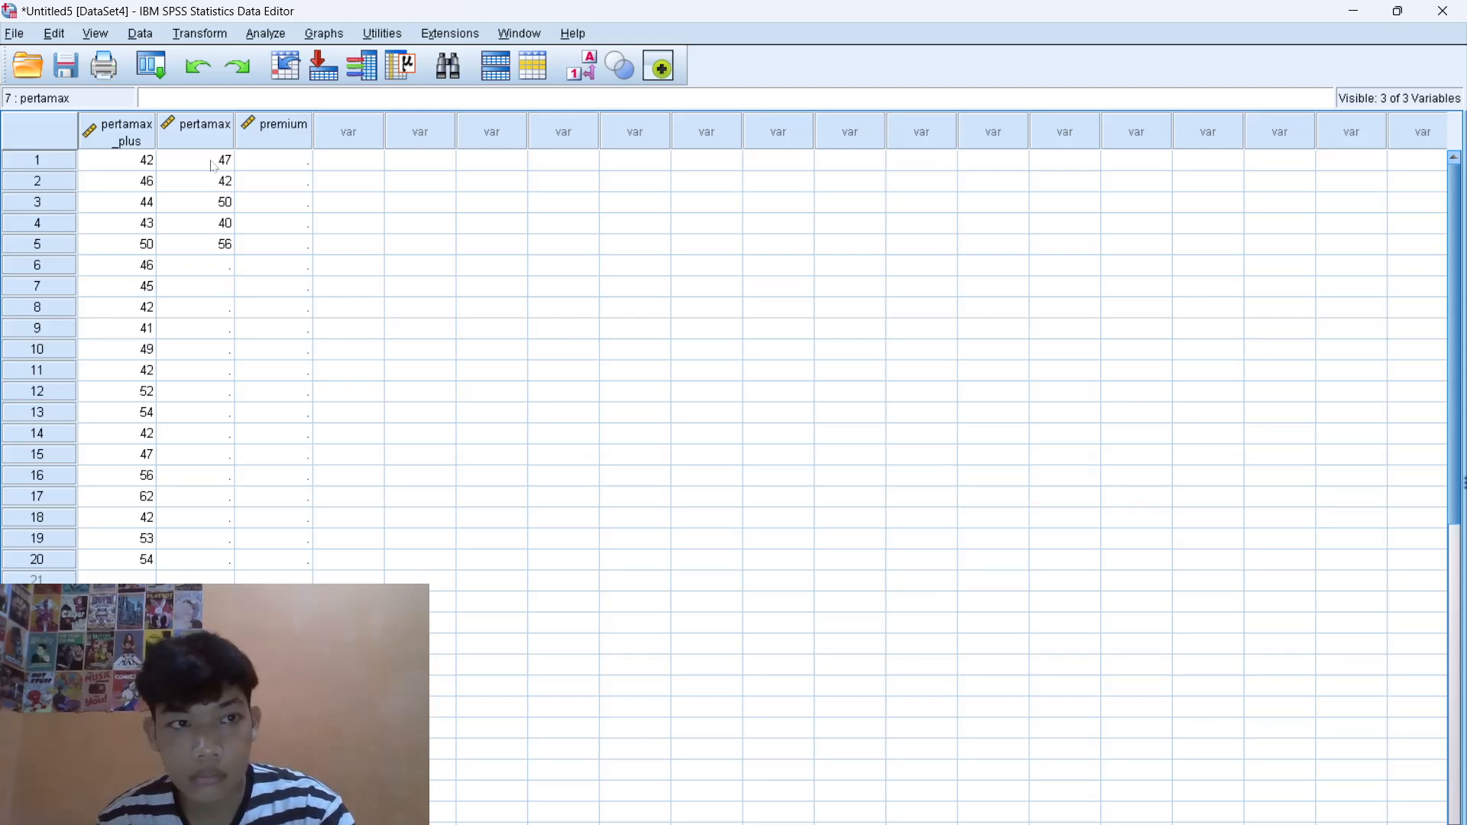
{"action": "key", "text": "Up"}
{"action": "type", "text": "63"}
{"action": "key", "text": "Return"}
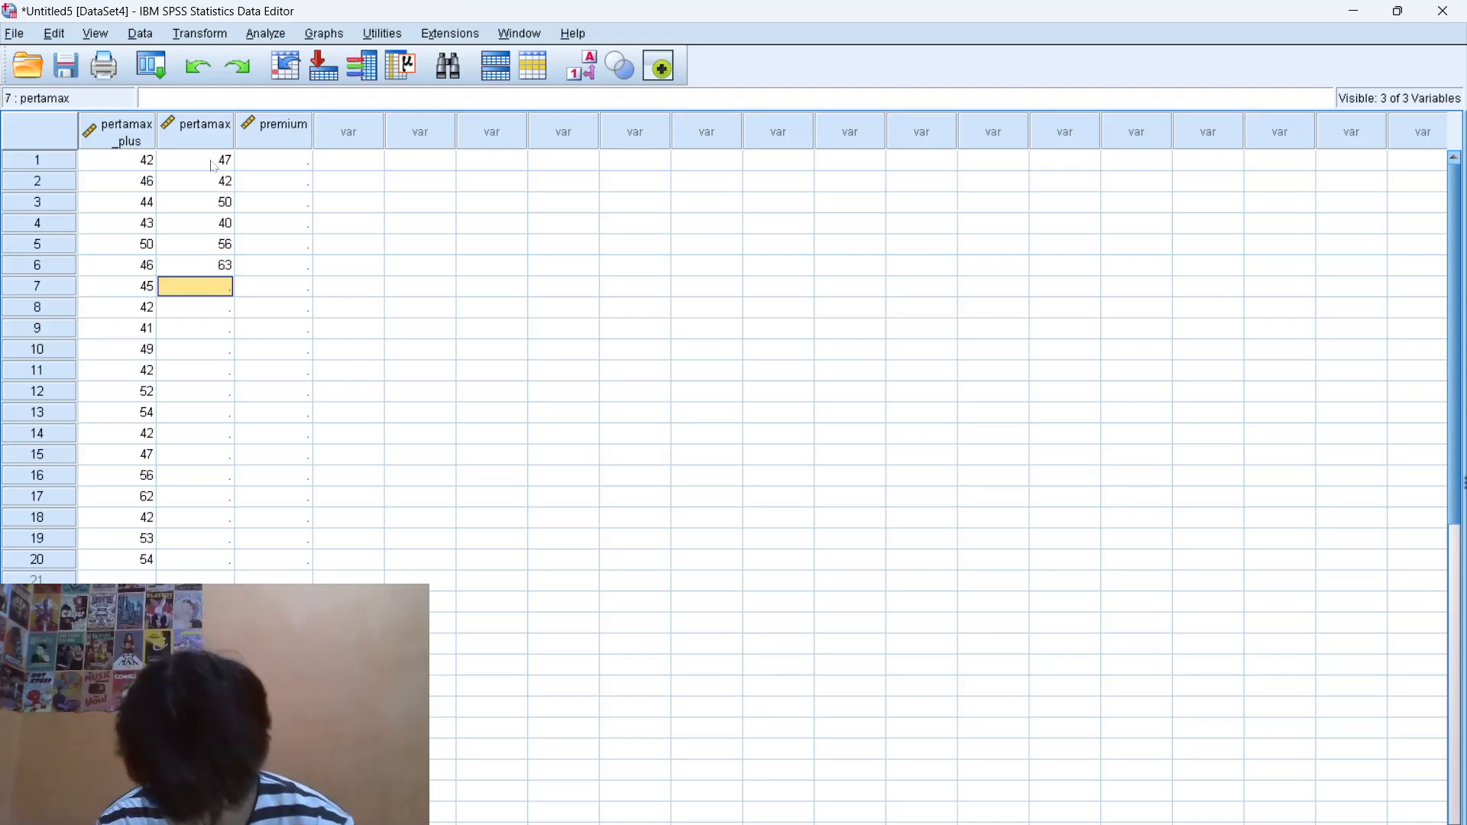
{"action": "type", "text": "42"}
{"action": "key", "text": "Return"}
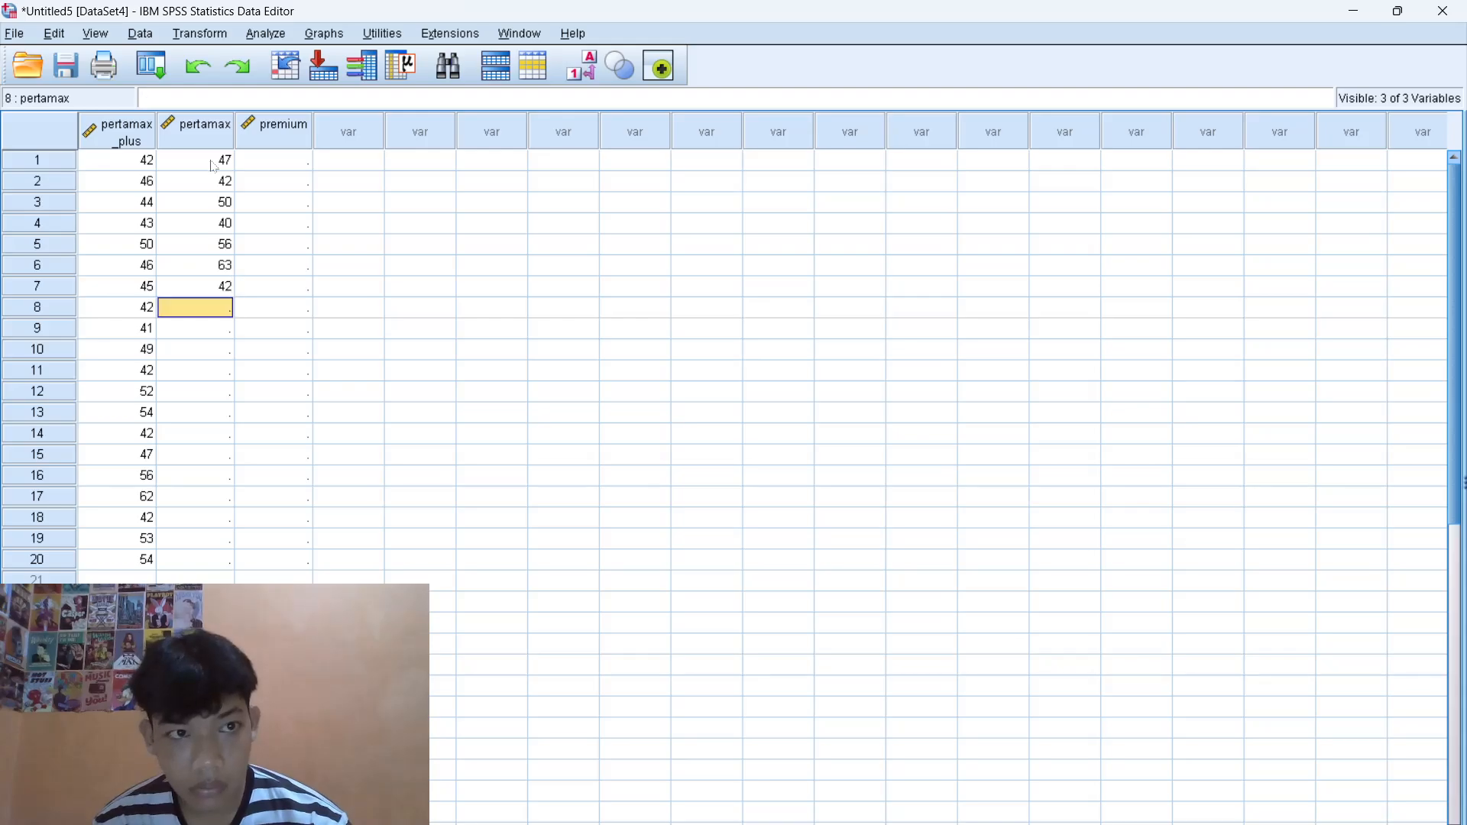
{"action": "type", "text": "45"}
{"action": "key", "text": "Return"}
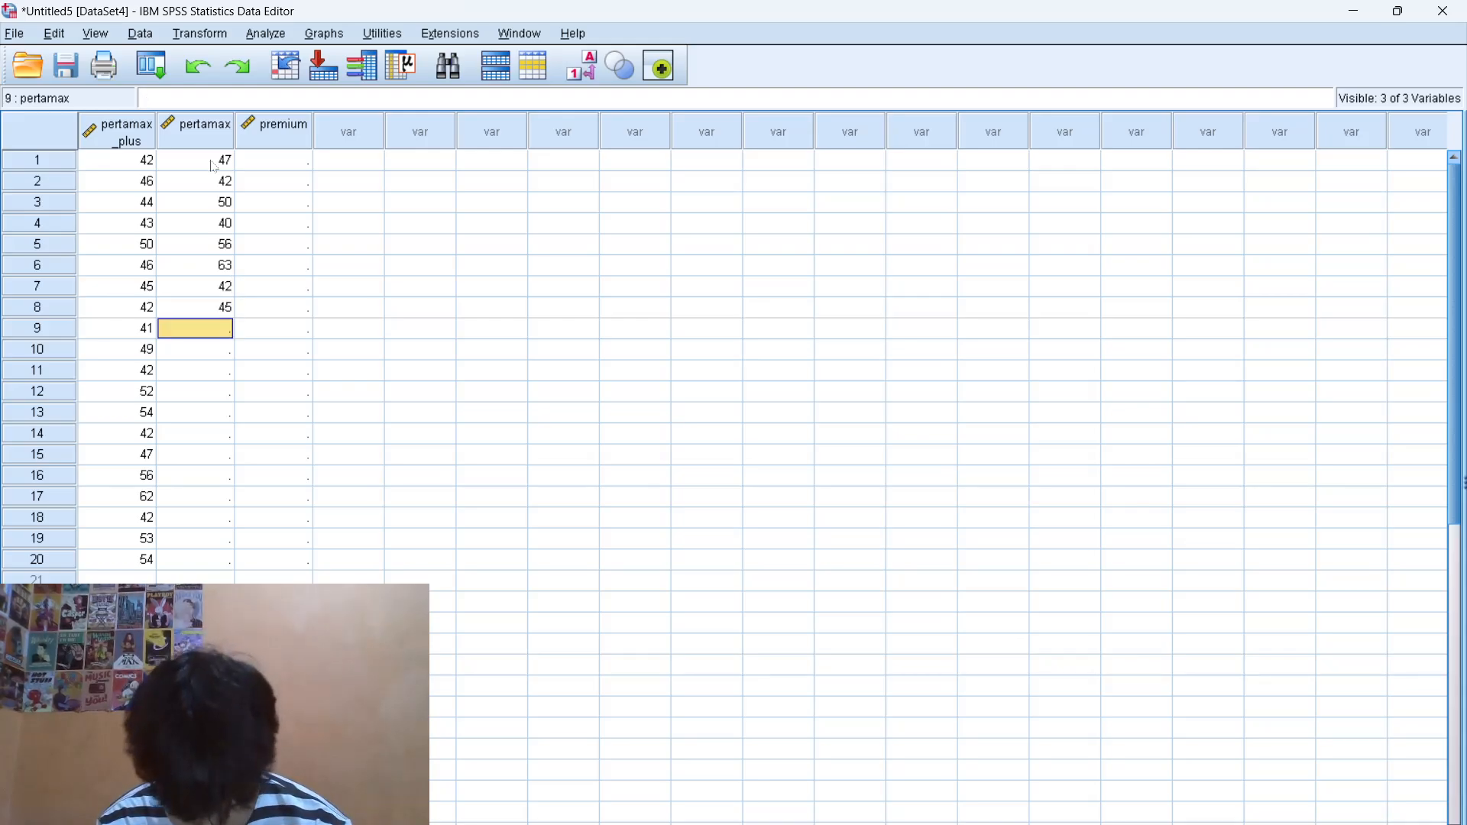
{"action": "type", "text": "45"}
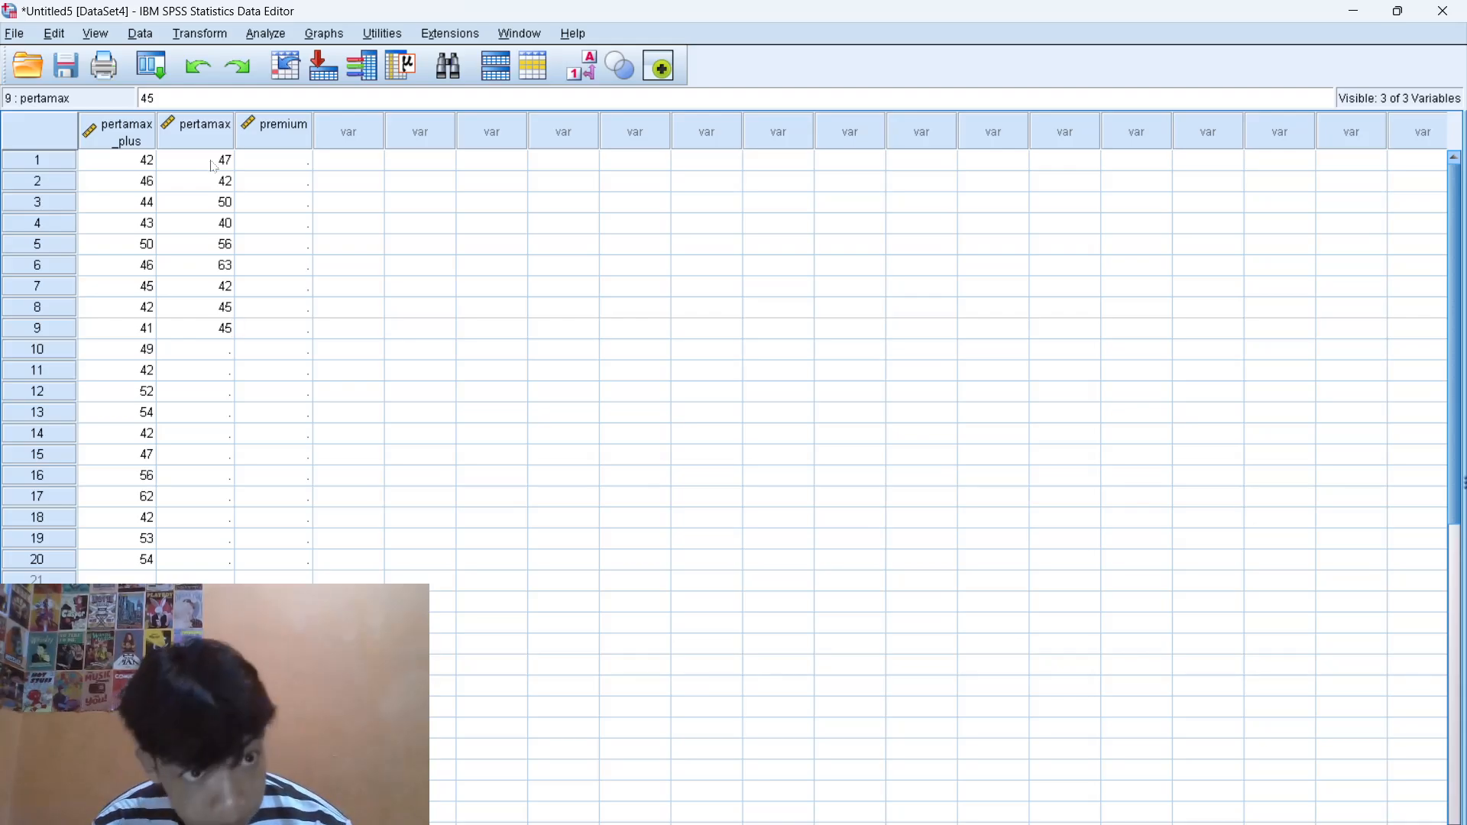
{"action": "key", "text": "Return"}
{"action": "type", "text": "54"}
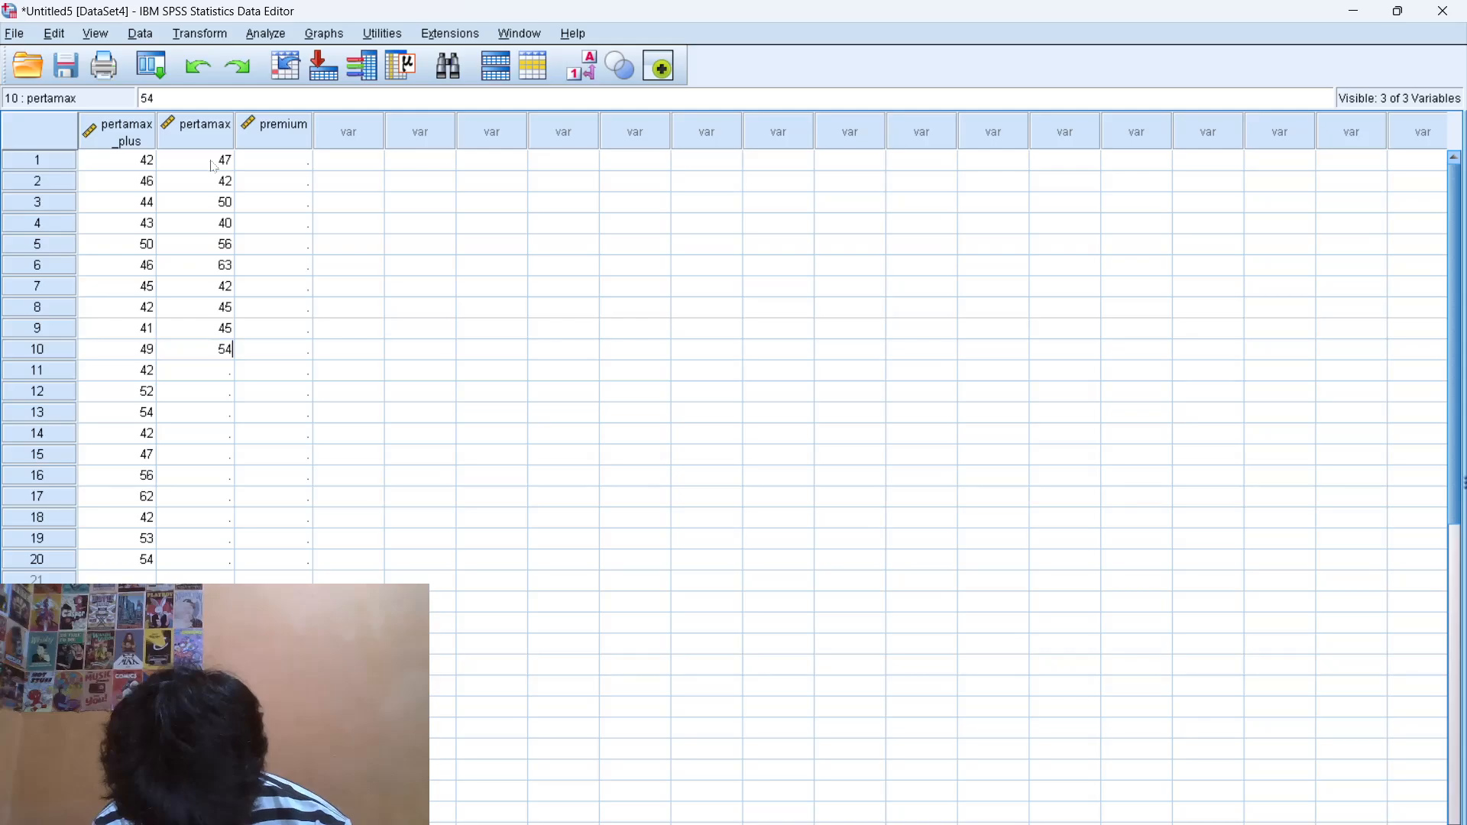
{"action": "key", "text": "Return"}
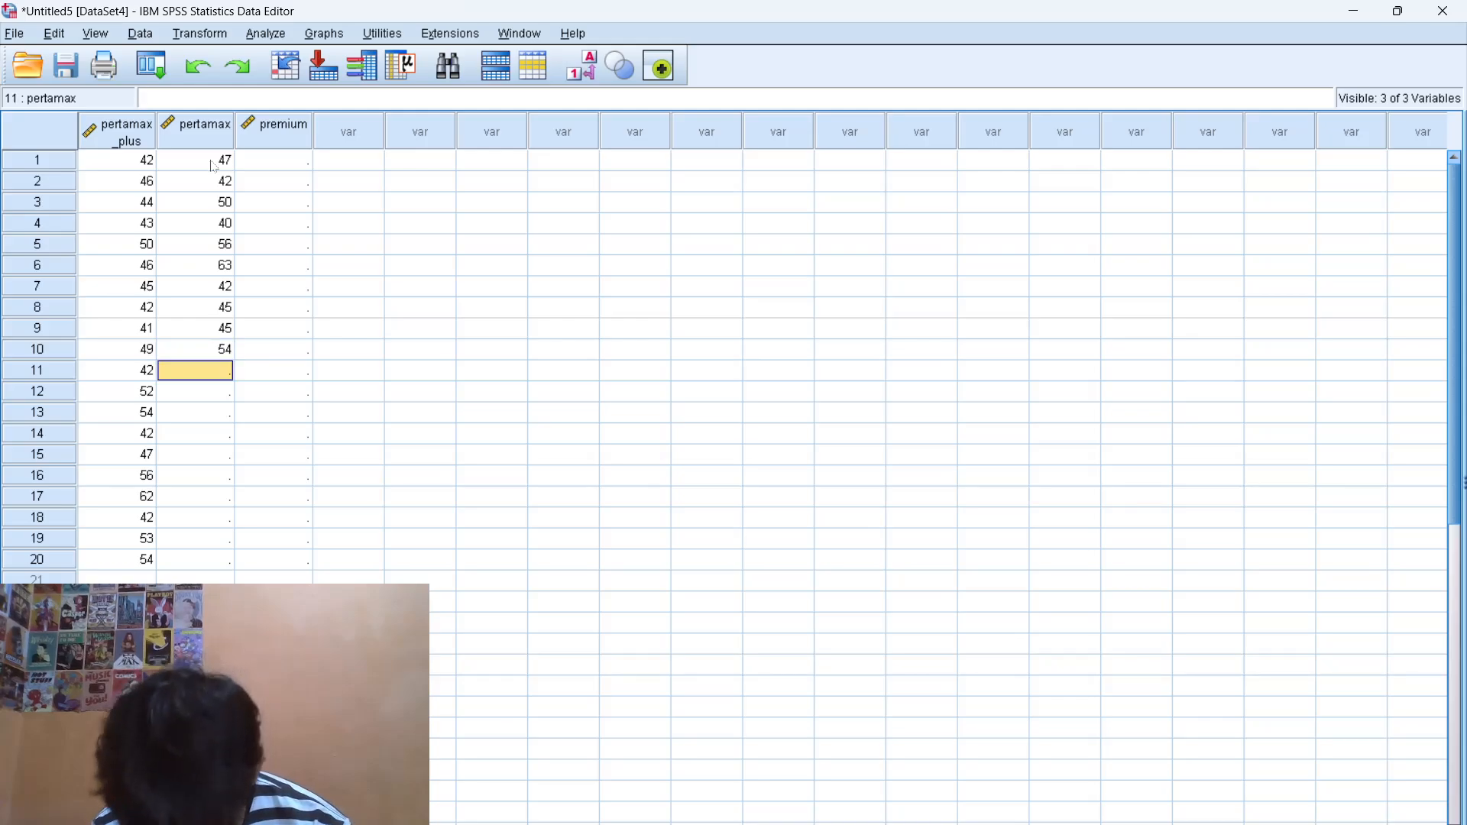
- Enter the pertamax values 42, 55, 63, 65 and 42 in cases 11 to 15
{"action": "type", "text": "42"}
{"action": "key", "text": "Return"}
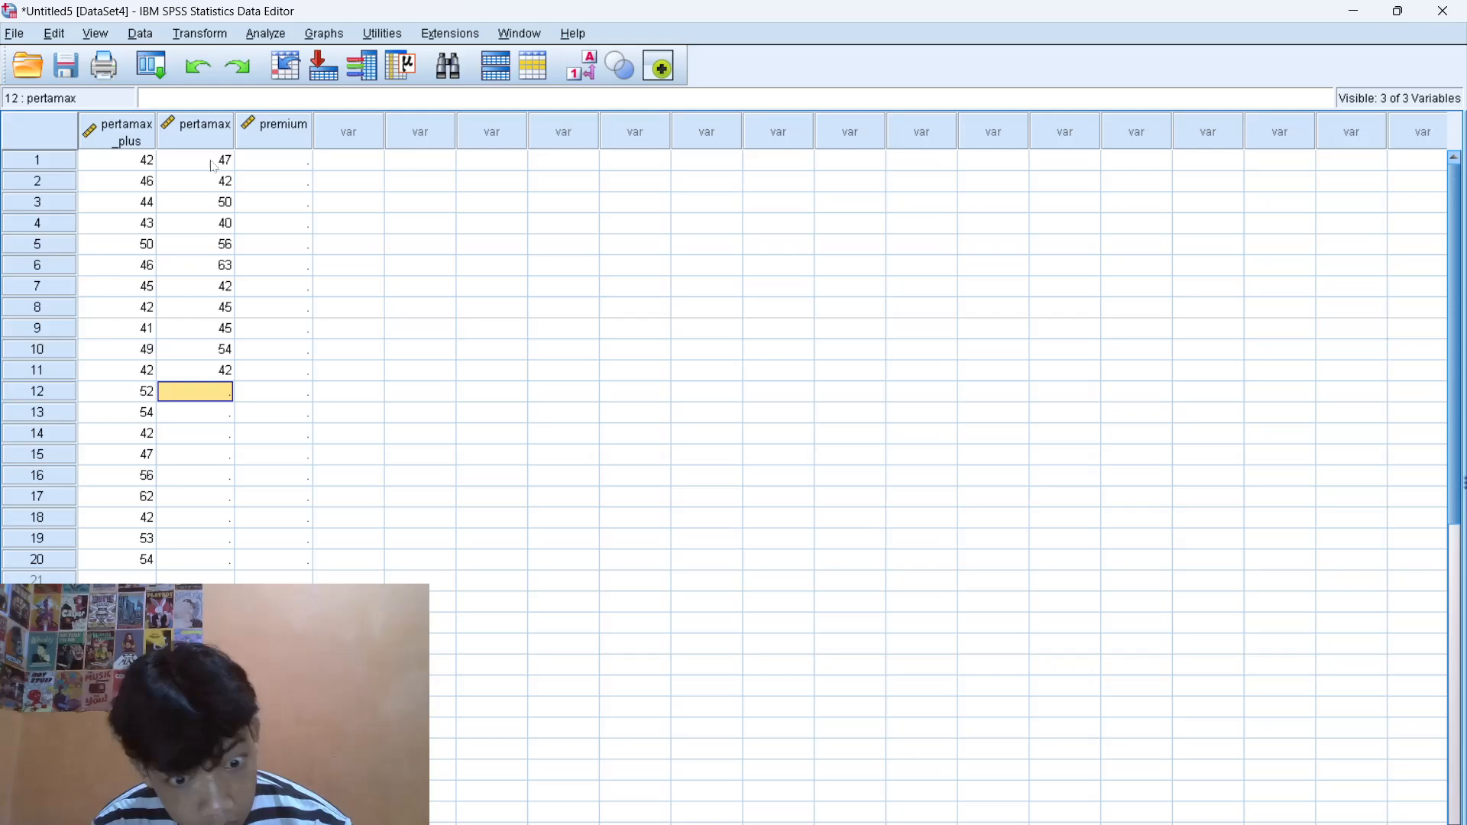
{"action": "type", "text": "55"}
{"action": "key", "text": "Return"}
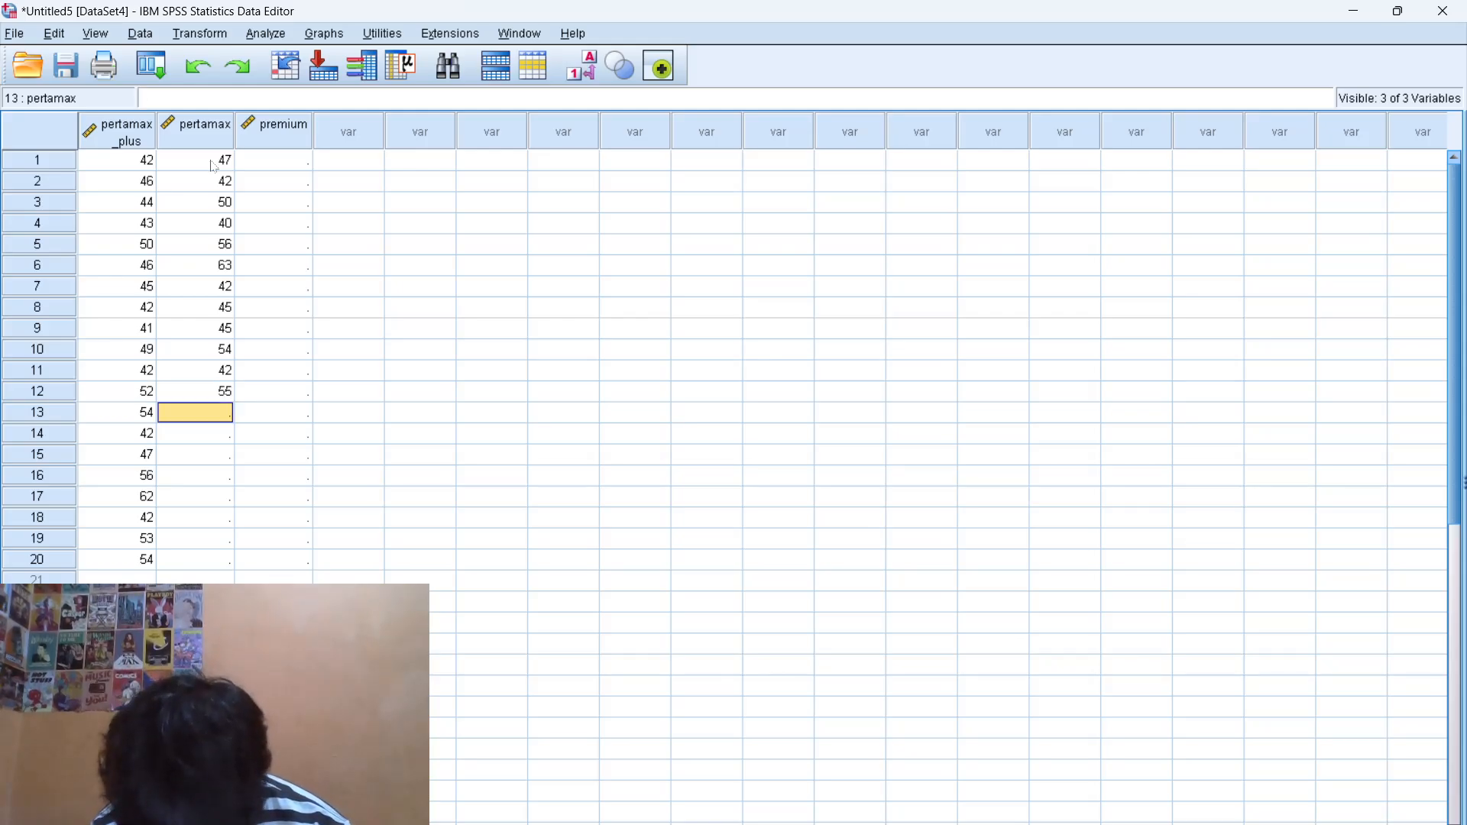
{"action": "type", "text": "63"}
{"action": "key", "text": "Return"}
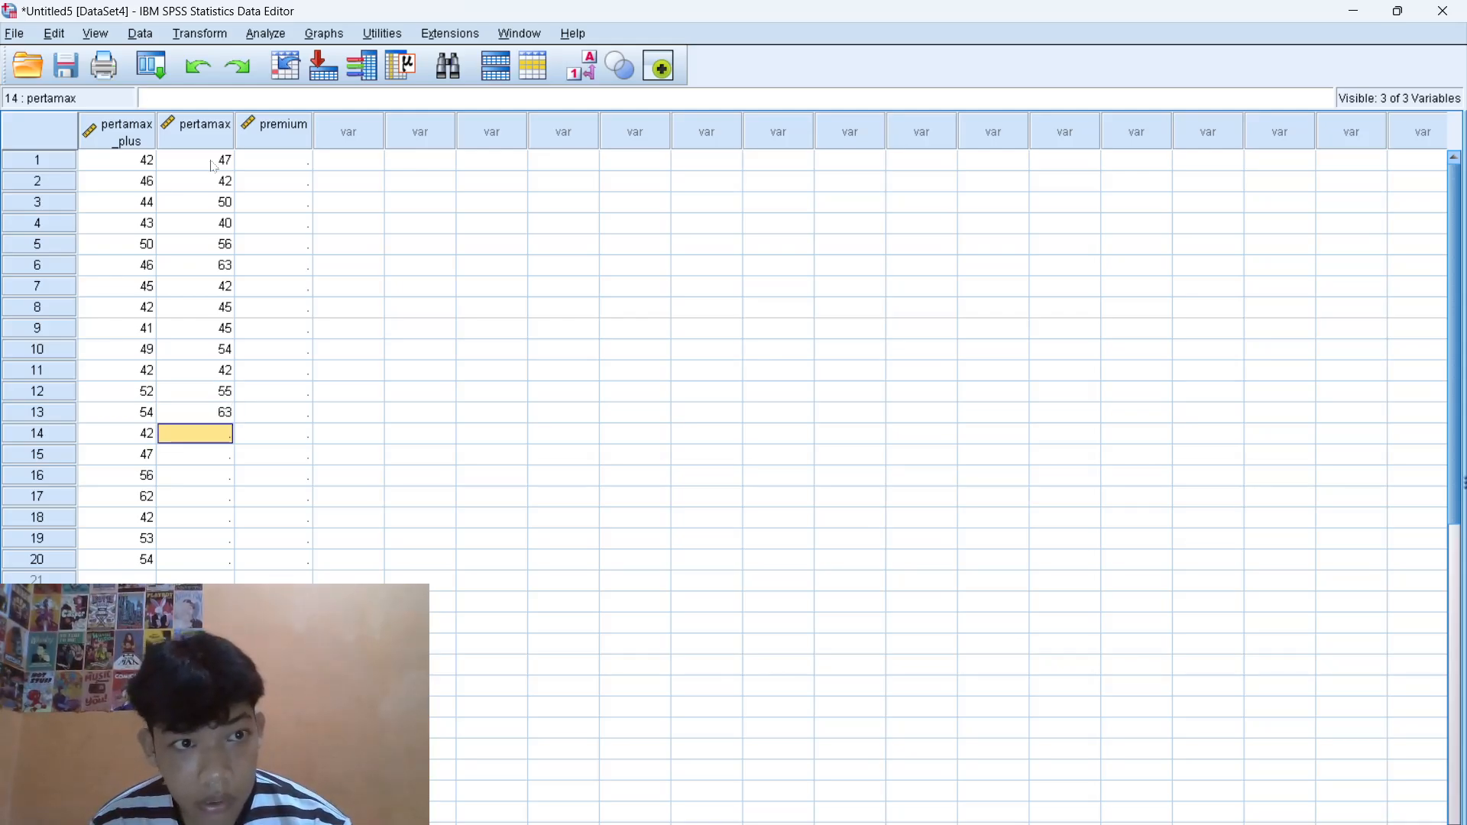
{"action": "type", "text": "65"}
{"action": "key", "text": "Return"}
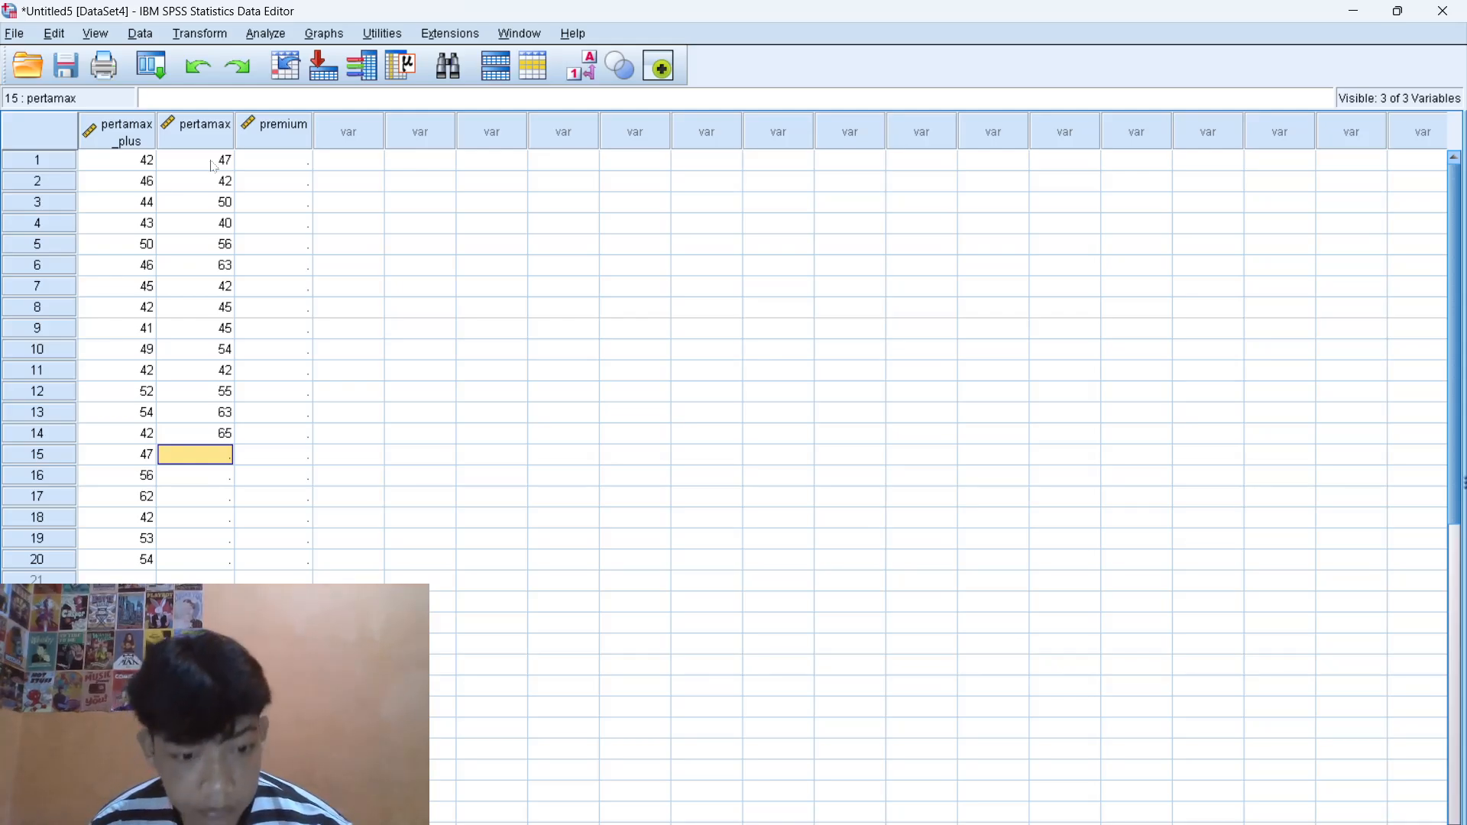
{"action": "type", "text": "42"}
{"action": "key", "text": "Return"}
- Enter the pertamax values 63, 65, 53, 54 and 62 in cases 16 to 20
{"action": "type", "text": "63"}
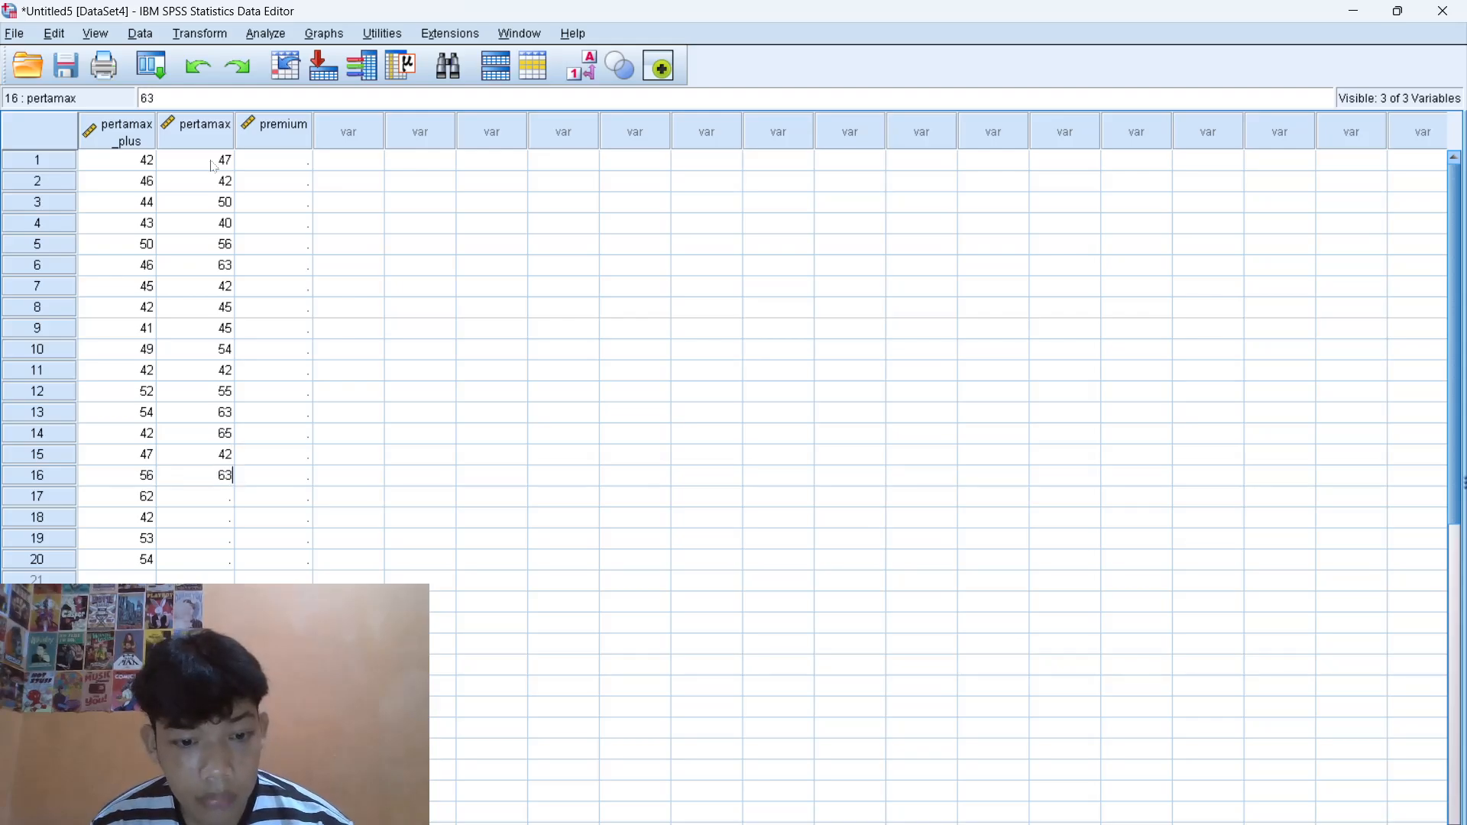
{"action": "key", "text": "Return"}
{"action": "type", "text": "5"}
{"action": "key", "text": "BackSpace"}
{"action": "type", "text": "65"}
{"action": "key", "text": "Return"}
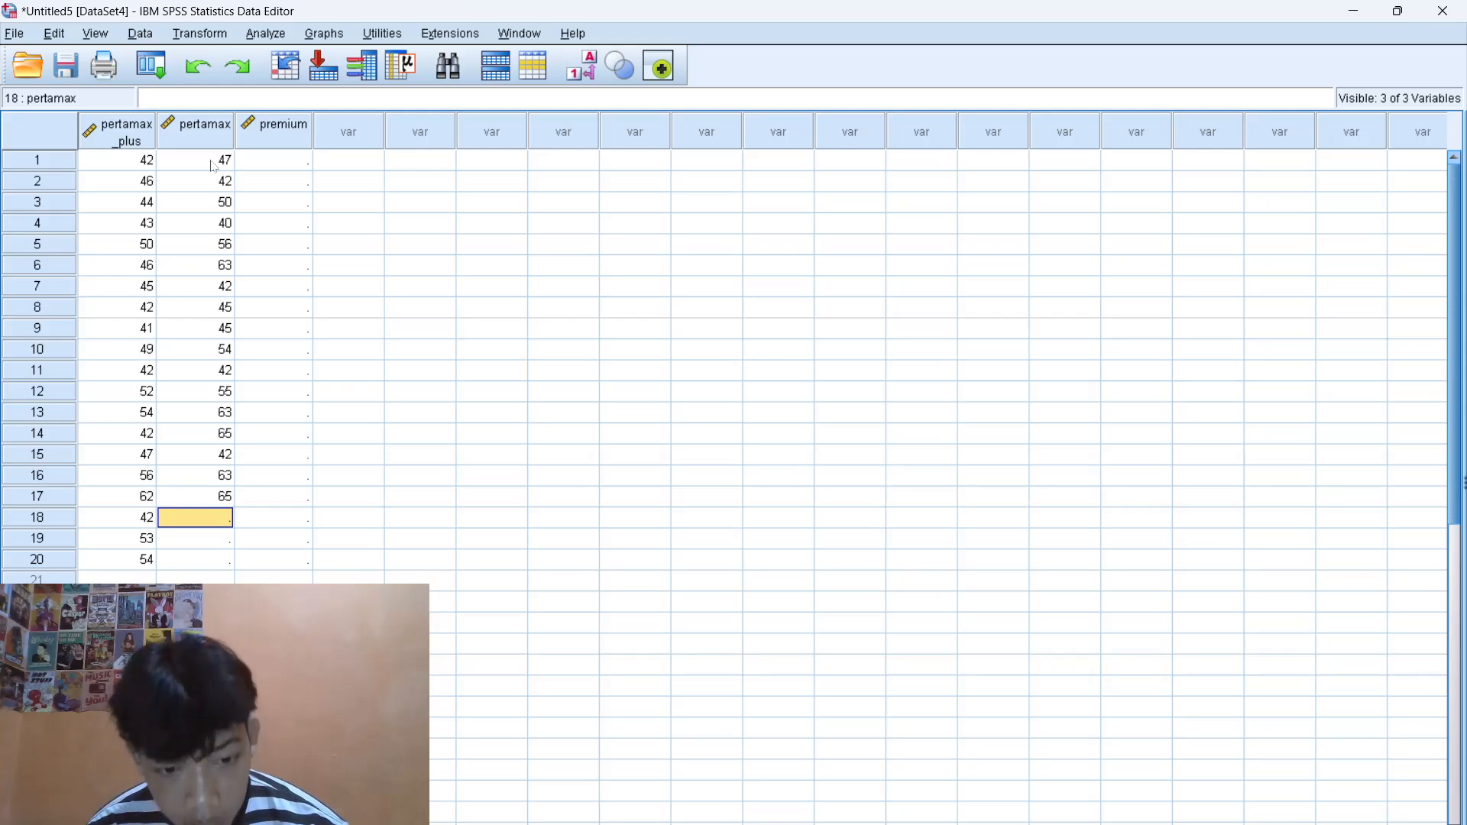
{"action": "type", "text": "53"}
{"action": "key", "text": "Return"}
{"action": "type", "text": "54"}
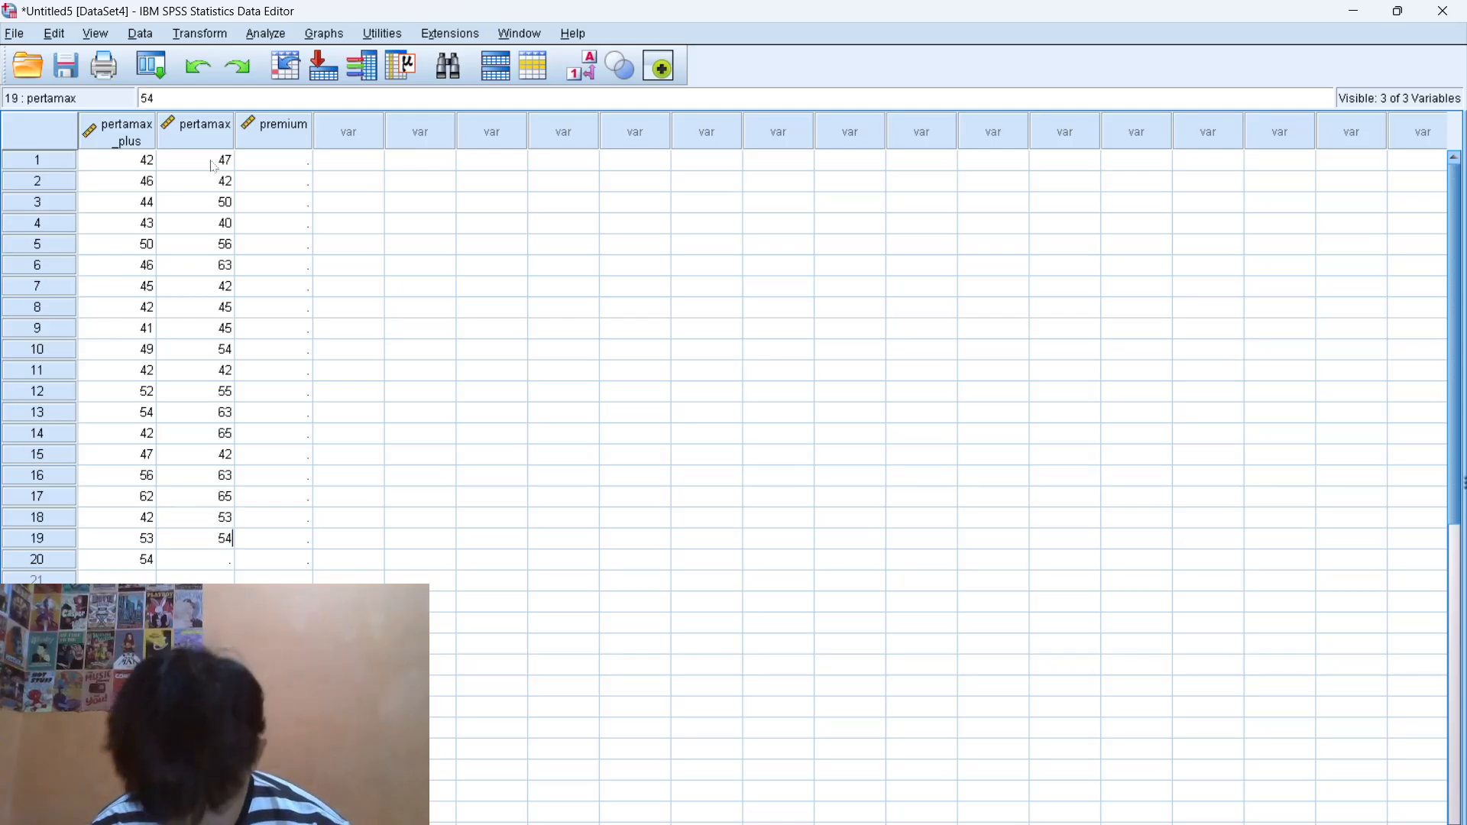
{"action": "key", "text": "Return"}
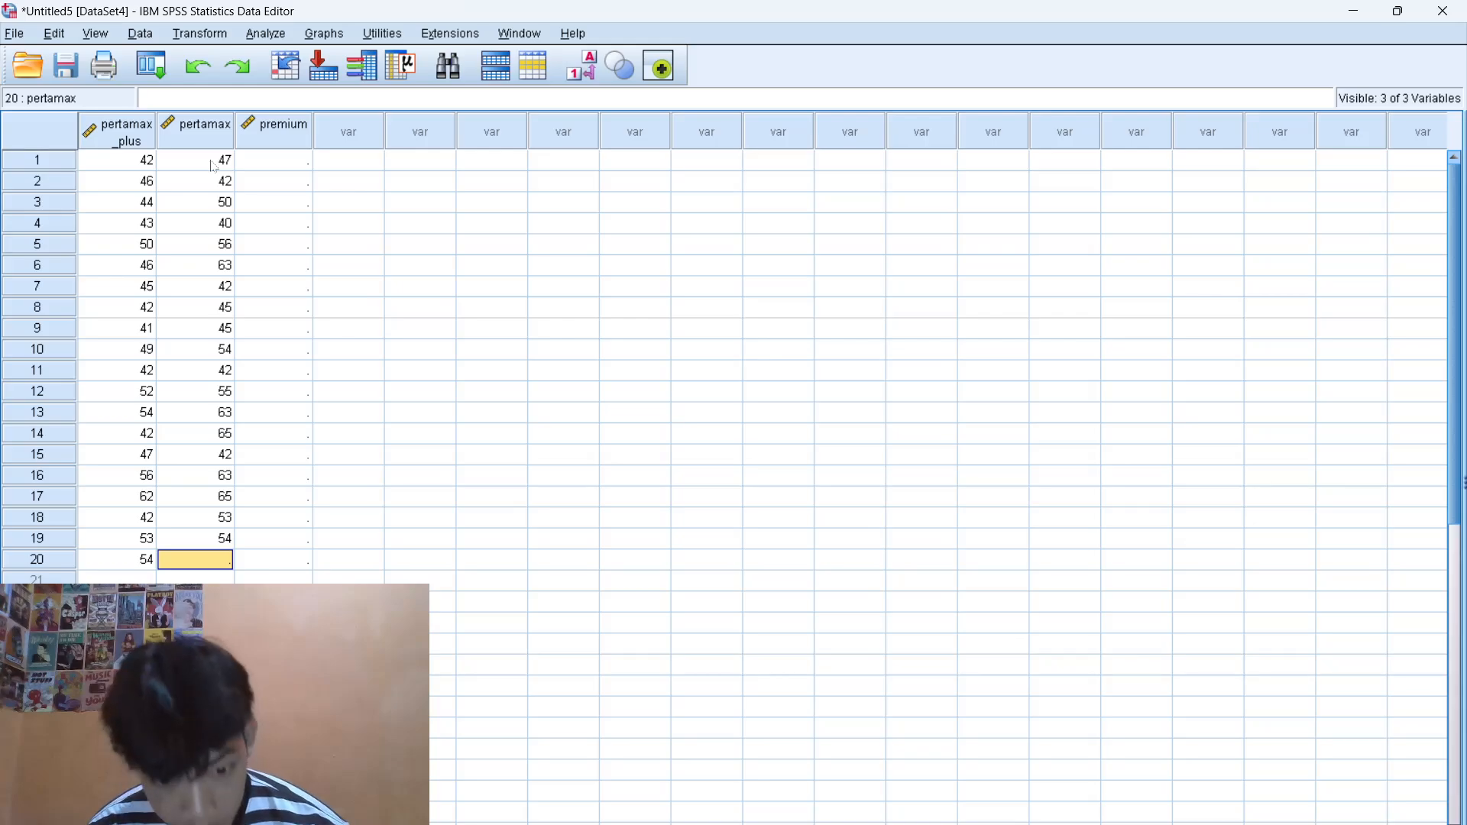
{"action": "type", "text": "62"}
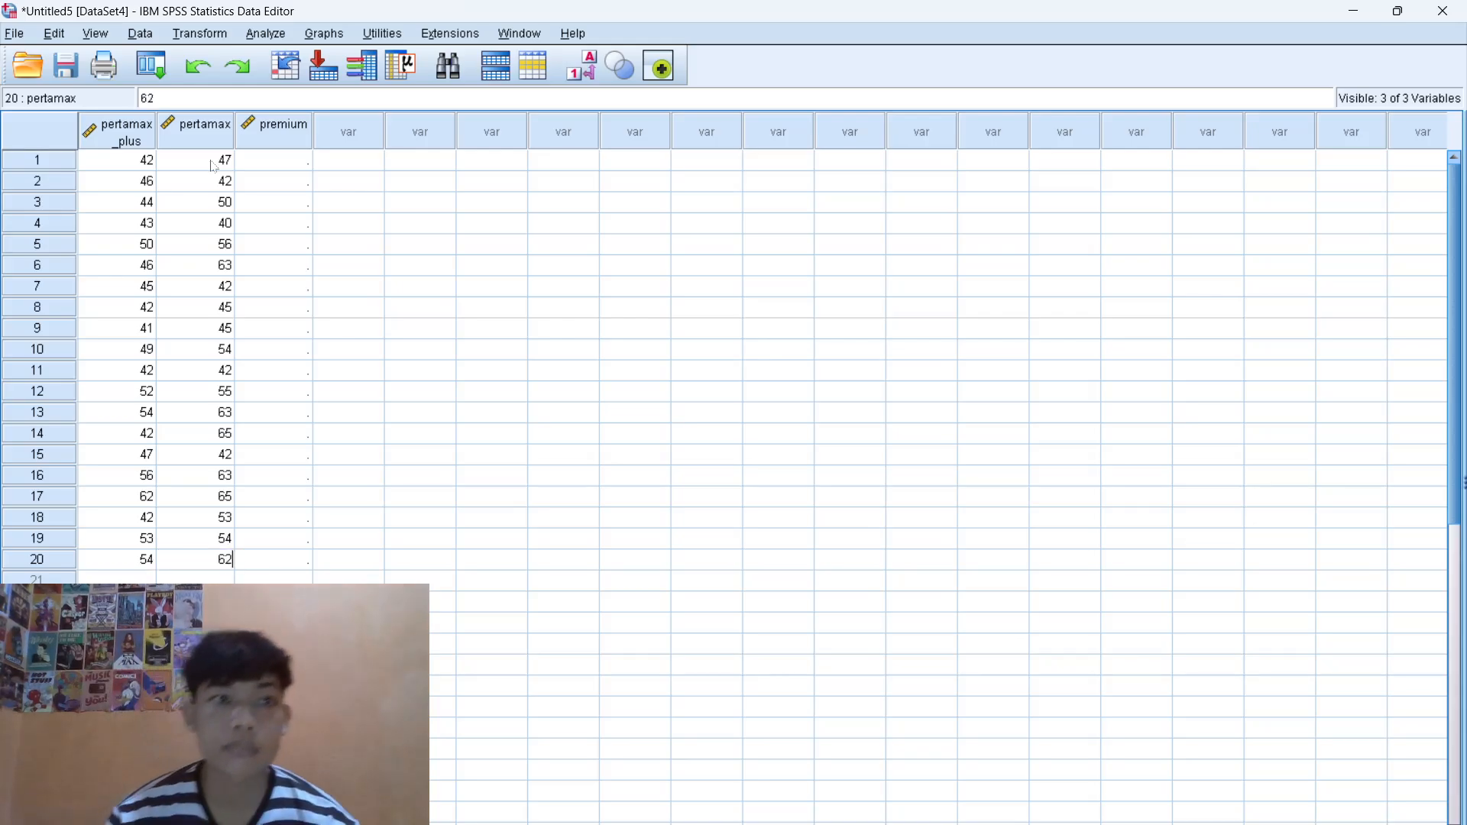
- Enter the premium values 43, 63, 43, 41 and 63 in cases 1 to 5
{"action": "left_click", "coordinate": [275, 162]}
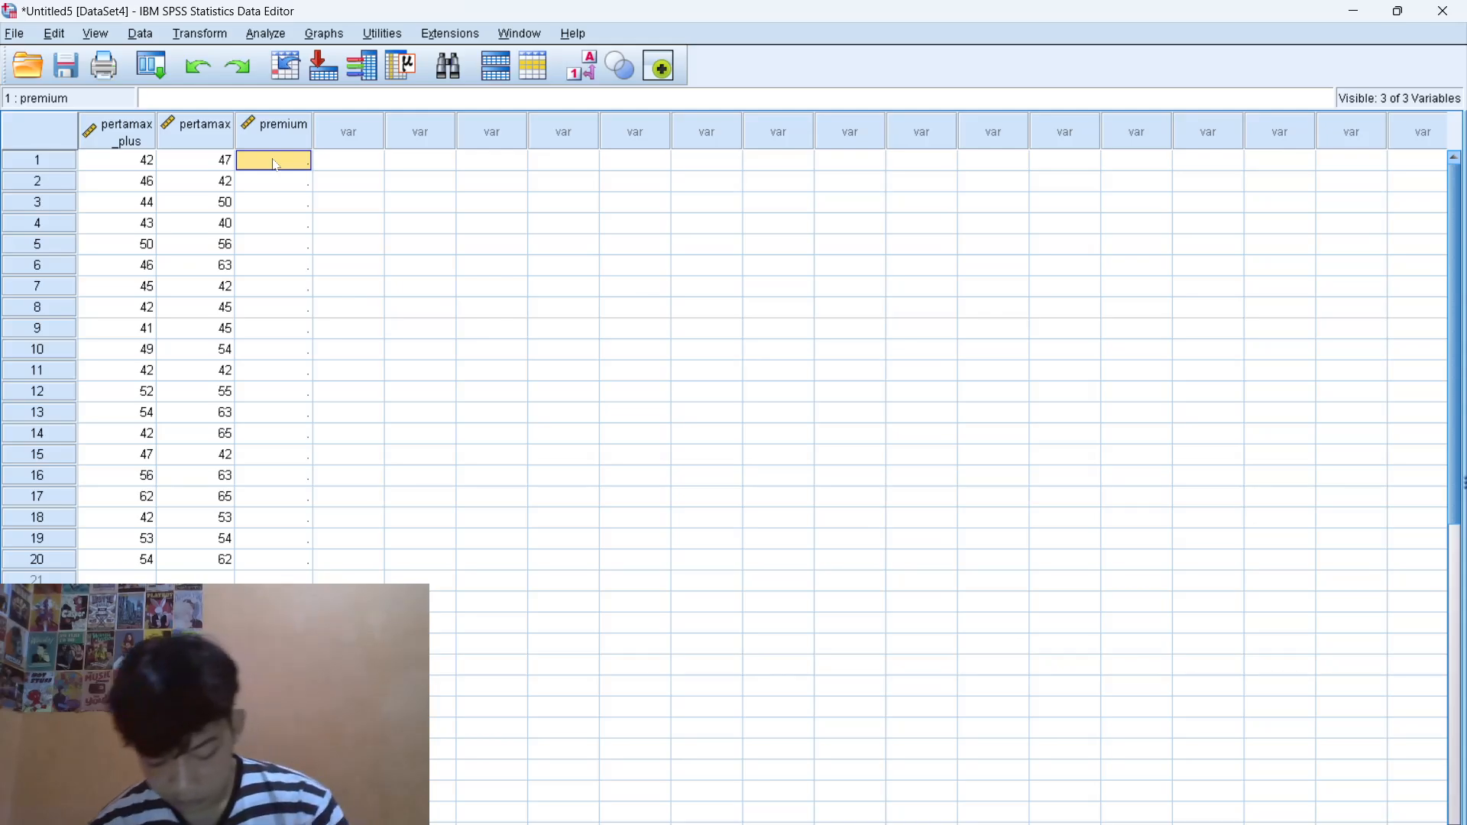
{"action": "type", "text": "43"}
{"action": "key", "text": "Return"}
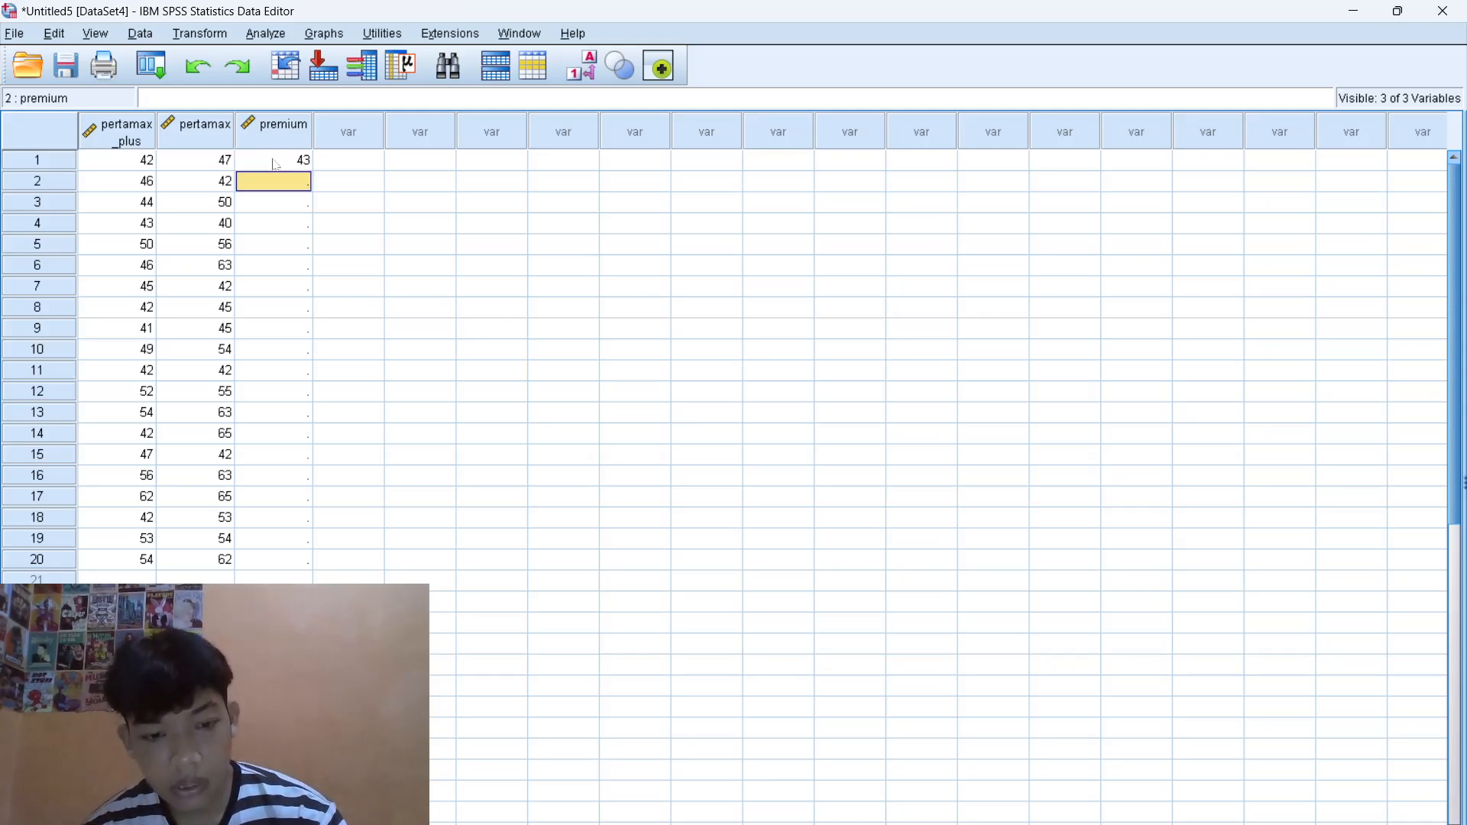
{"action": "type", "text": "63"}
{"action": "key", "text": "Return"}
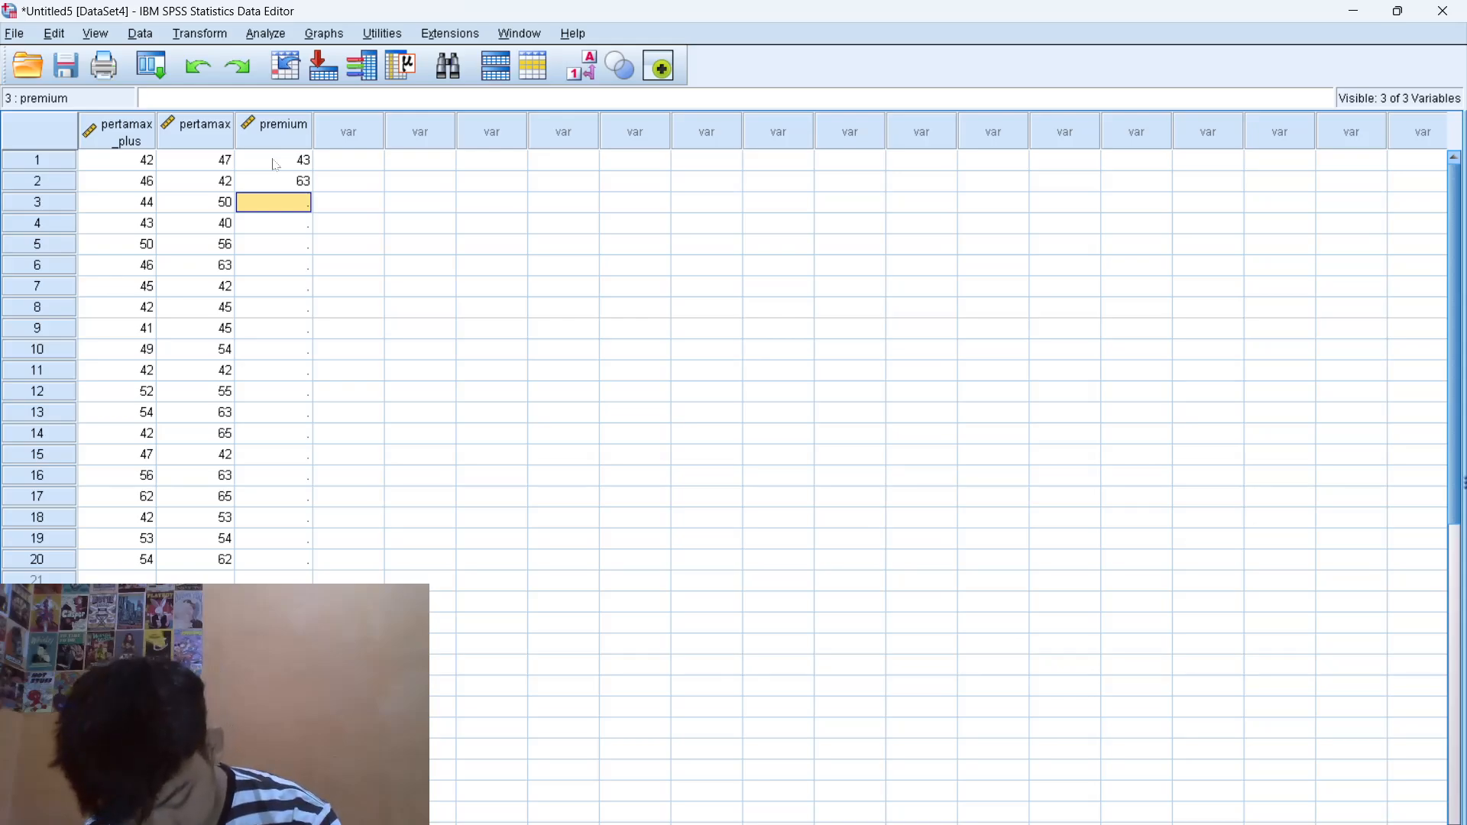
{"action": "type", "text": "63"}
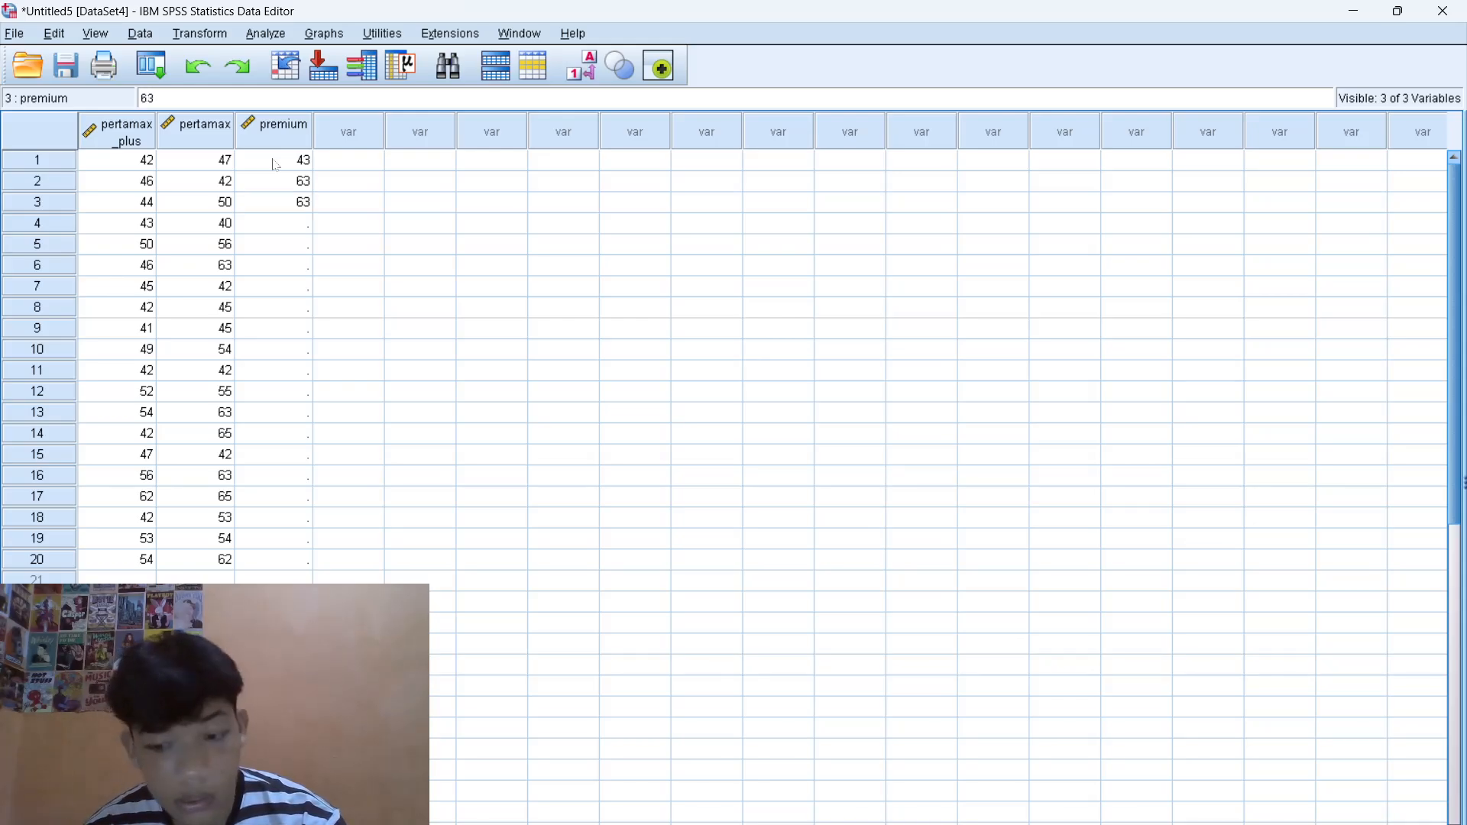
{"action": "key", "text": "BackSpace"}
{"action": "key", "text": "BackSpace"}
{"action": "type", "text": "43"}
{"action": "key", "text": "Return"}
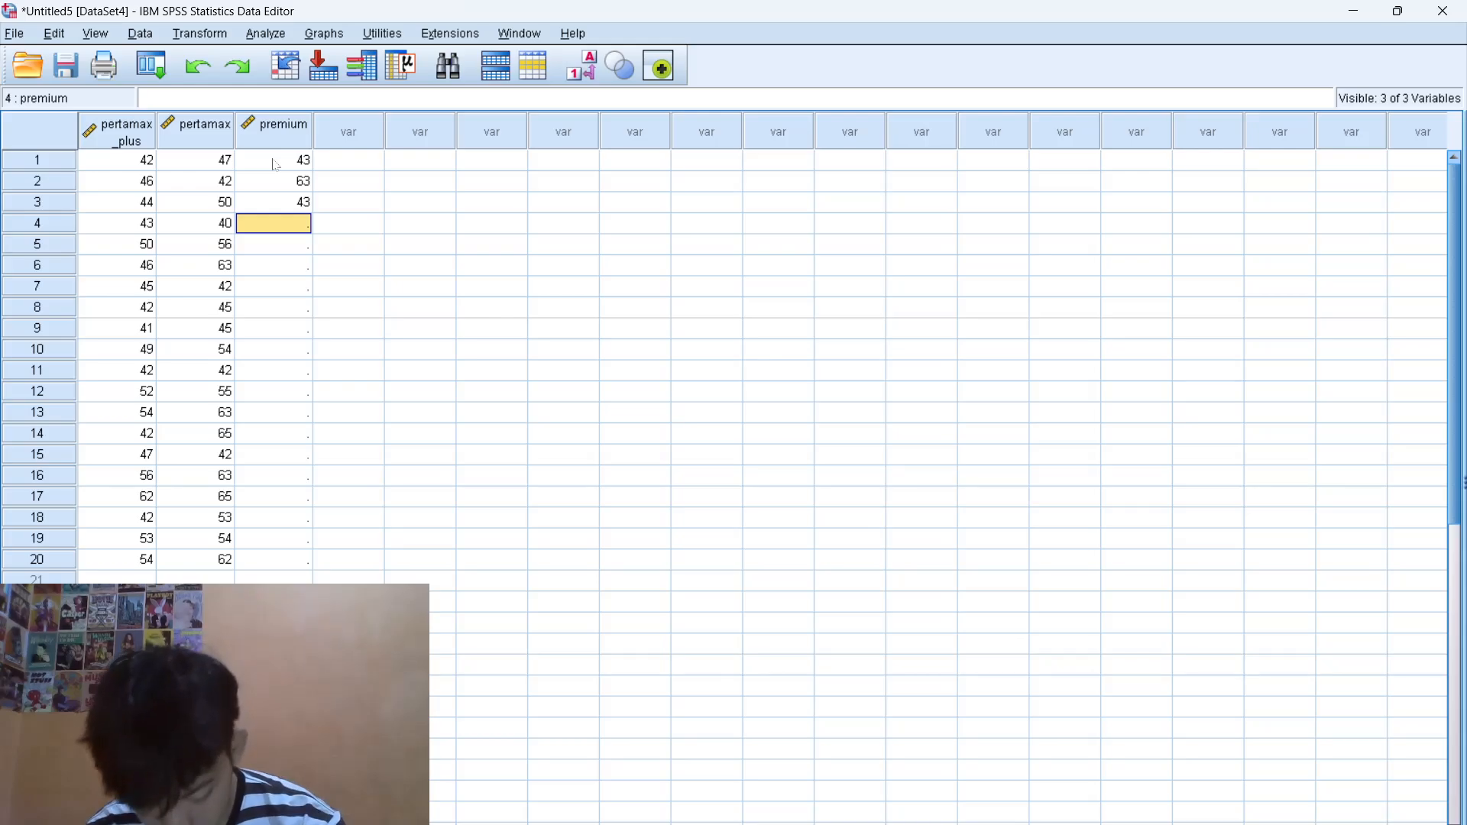
{"action": "type", "text": "41"}
{"action": "key", "text": "Return"}
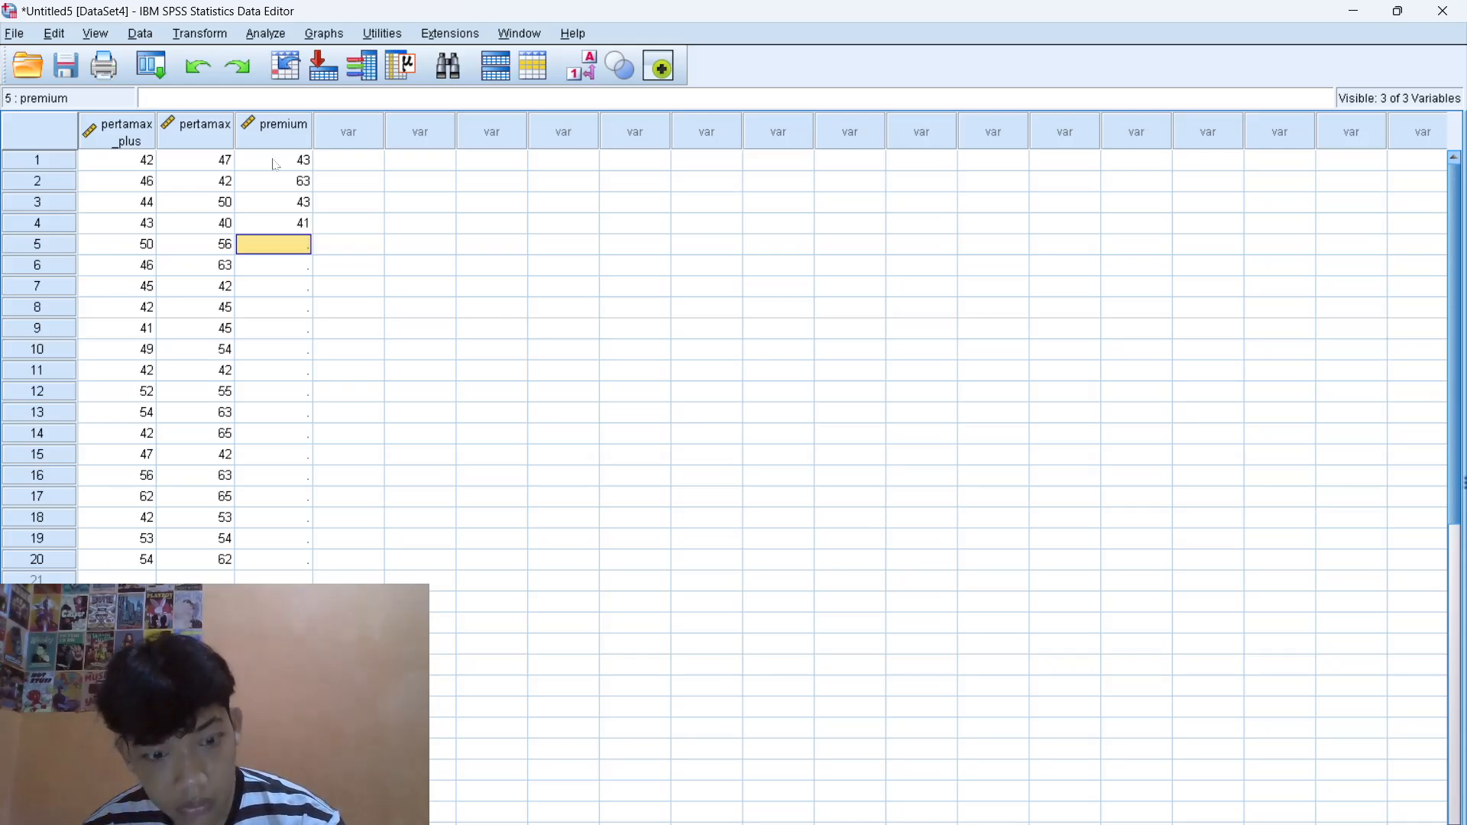
{"action": "type", "text": "63"}
{"action": "key", "text": "Return"}
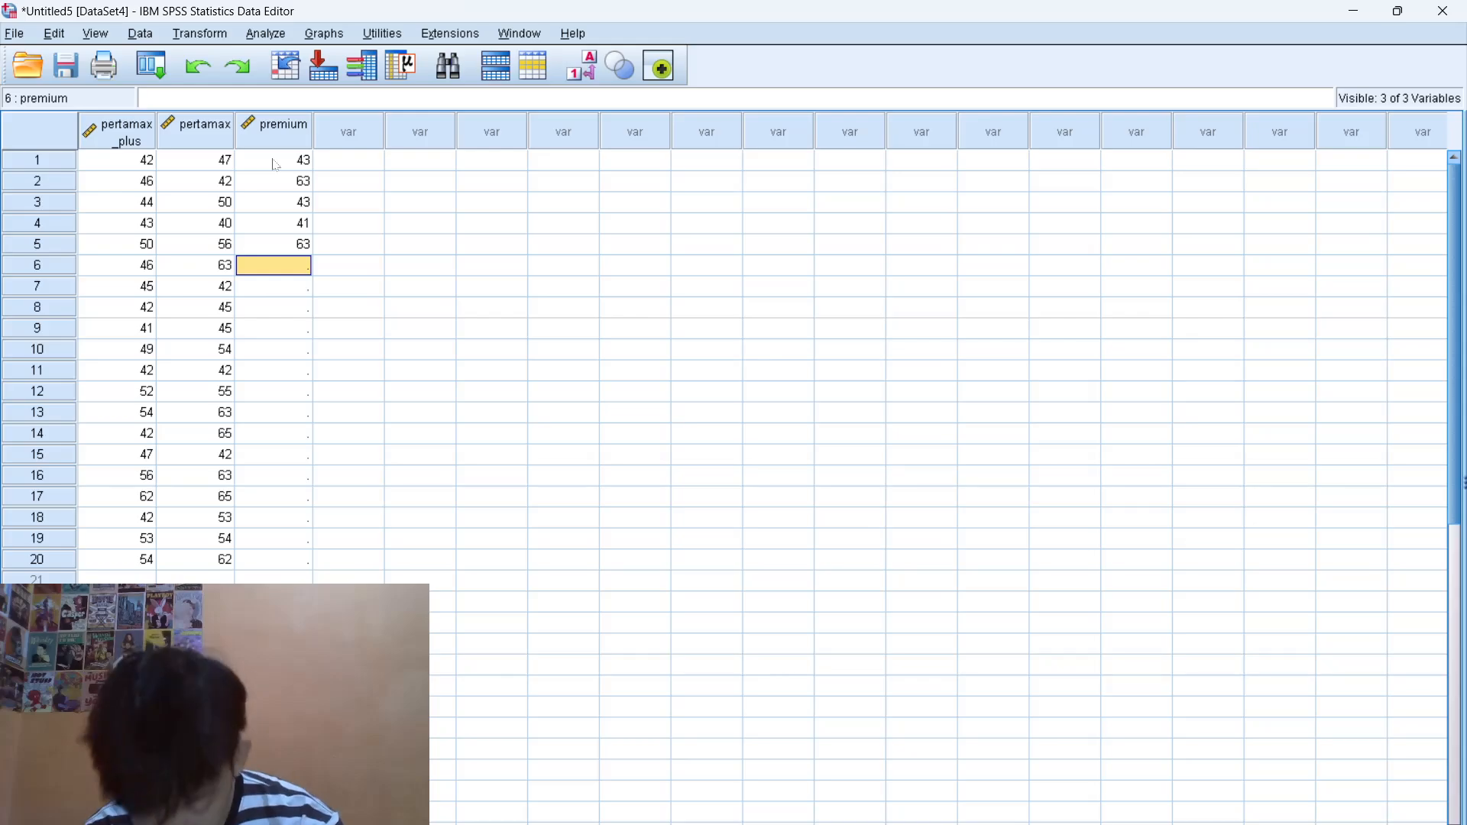
- Enter the premium values 53, 45, 53, 54 and 52 in cases 6 to 10
{"action": "type", "text": "53"}
{"action": "key", "text": "Return"}
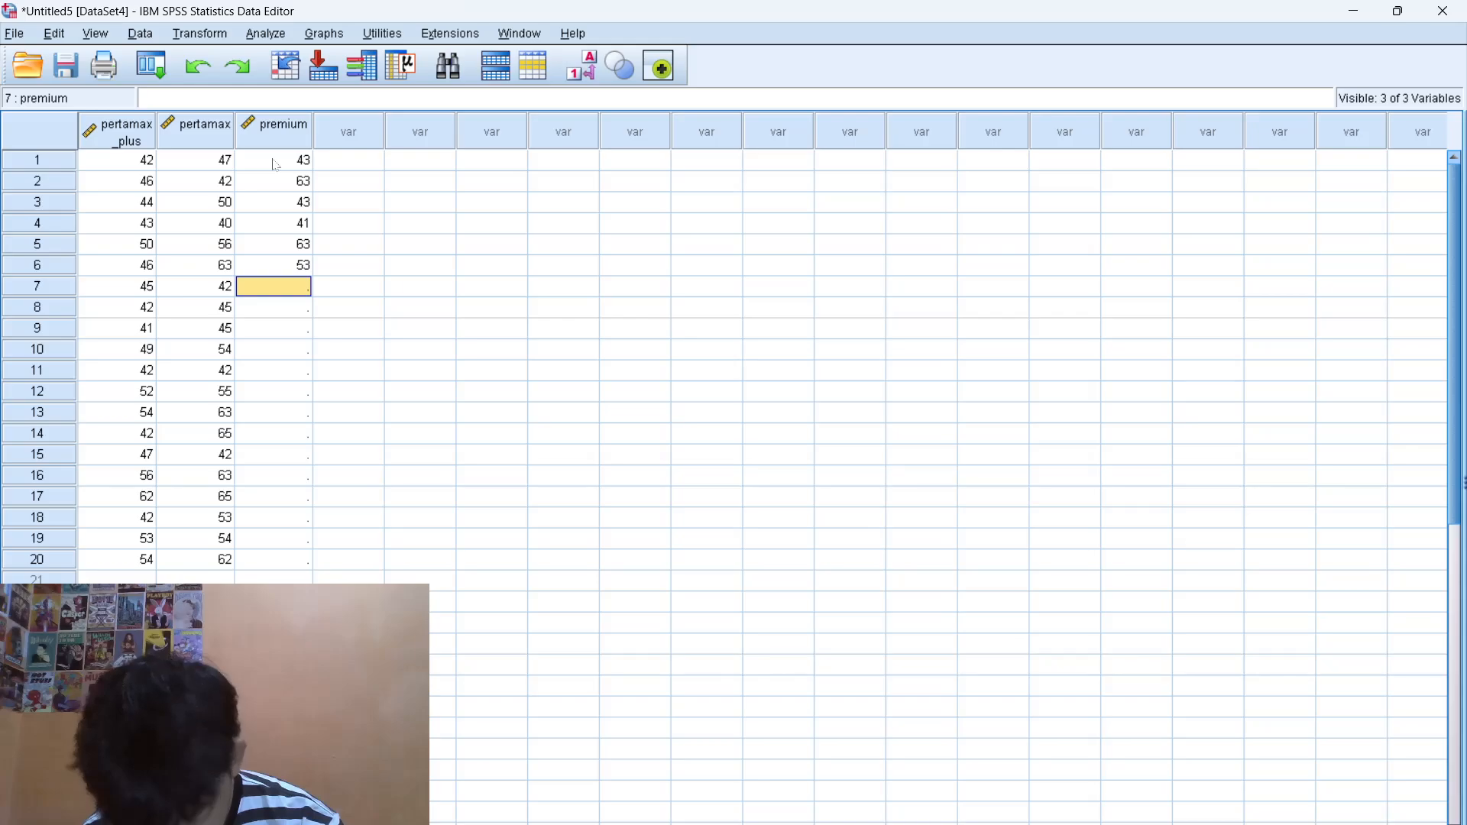
{"action": "type", "text": "45"}
{"action": "key", "text": "Return"}
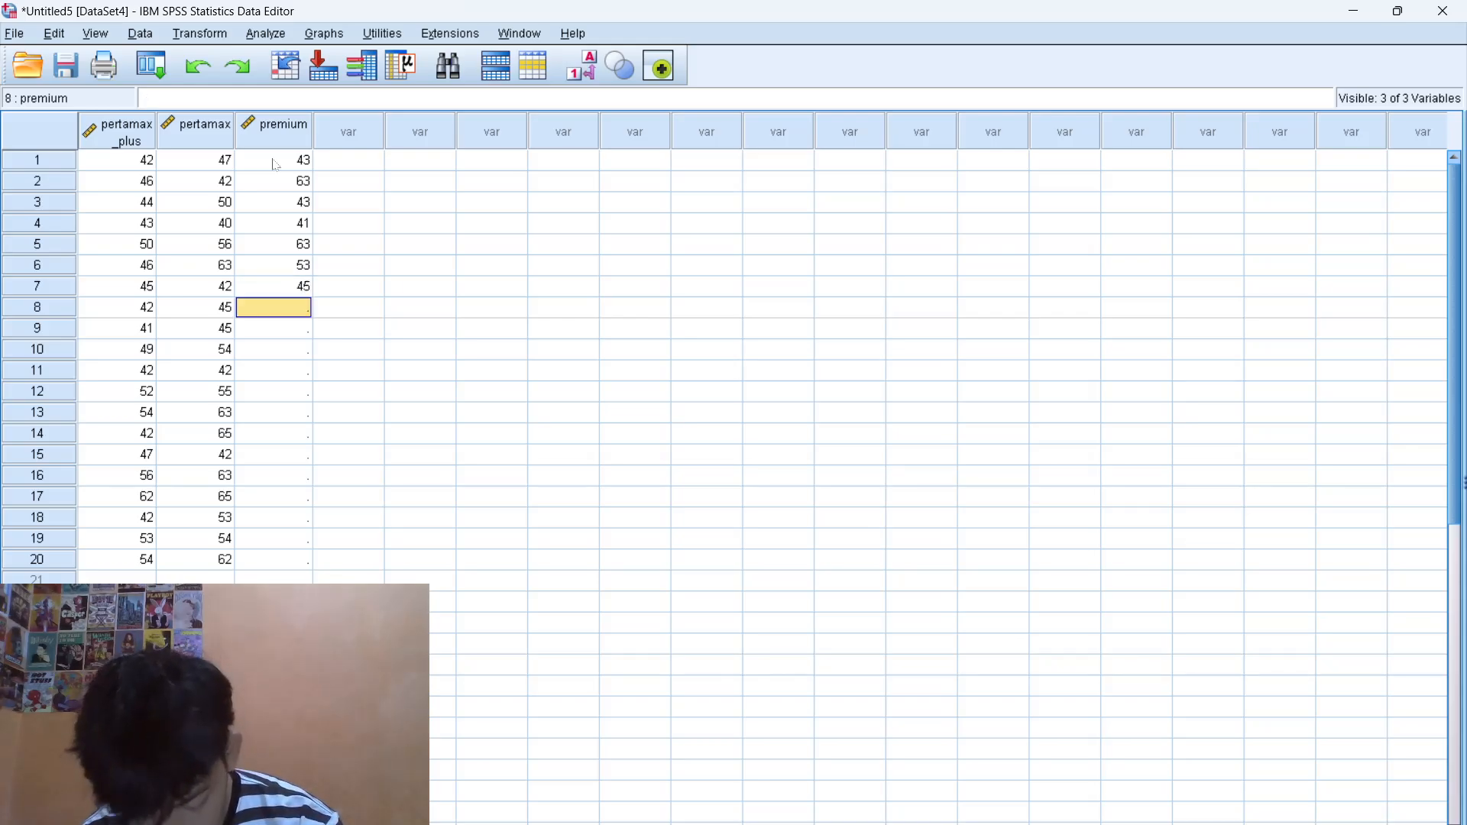
{"action": "type", "text": "53"}
{"action": "key", "text": "Return"}
{"action": "type", "text": "54"}
{"action": "key", "text": "Return"}
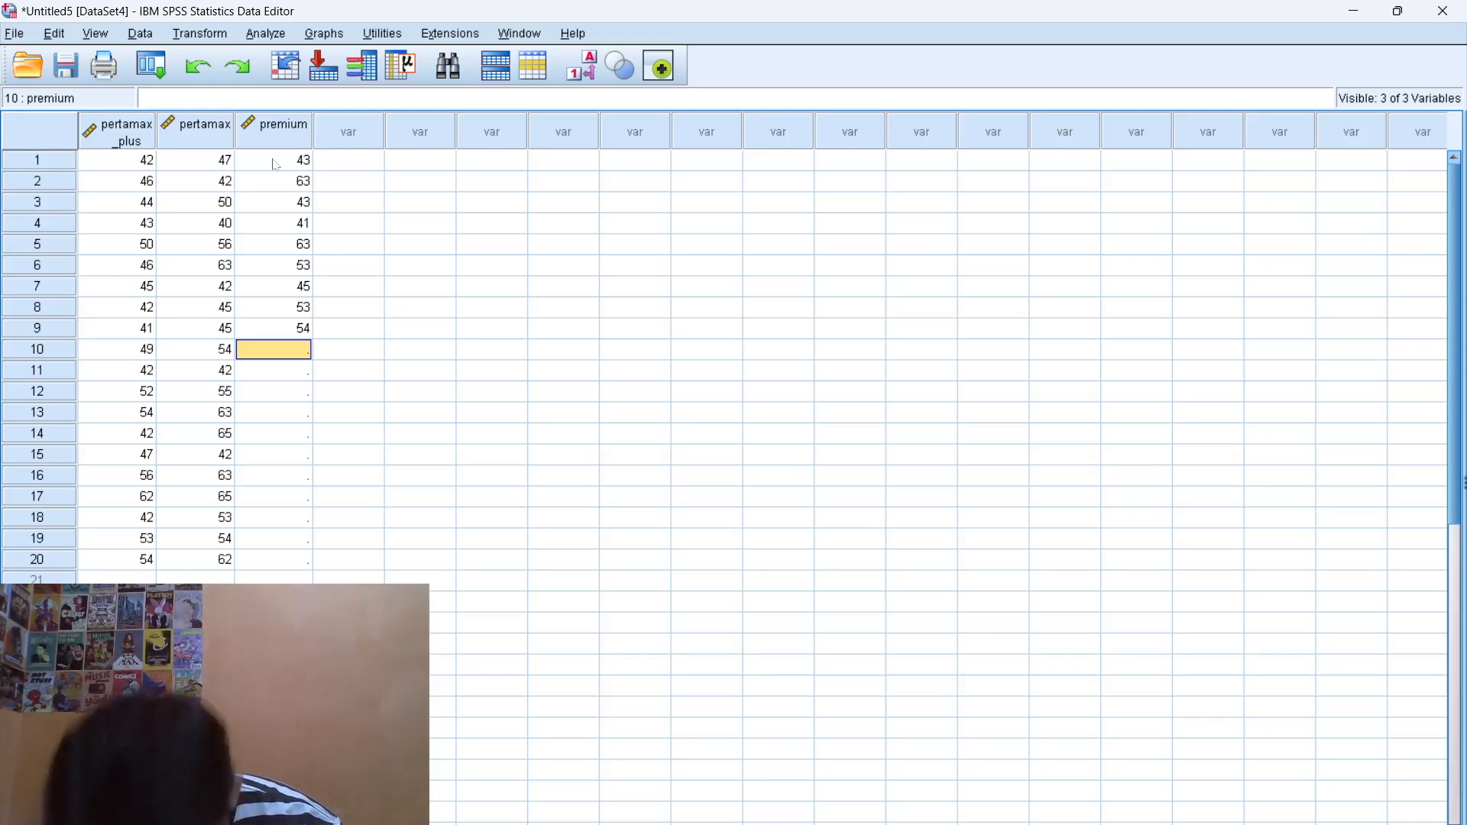
{"action": "key", "text": "Up"}
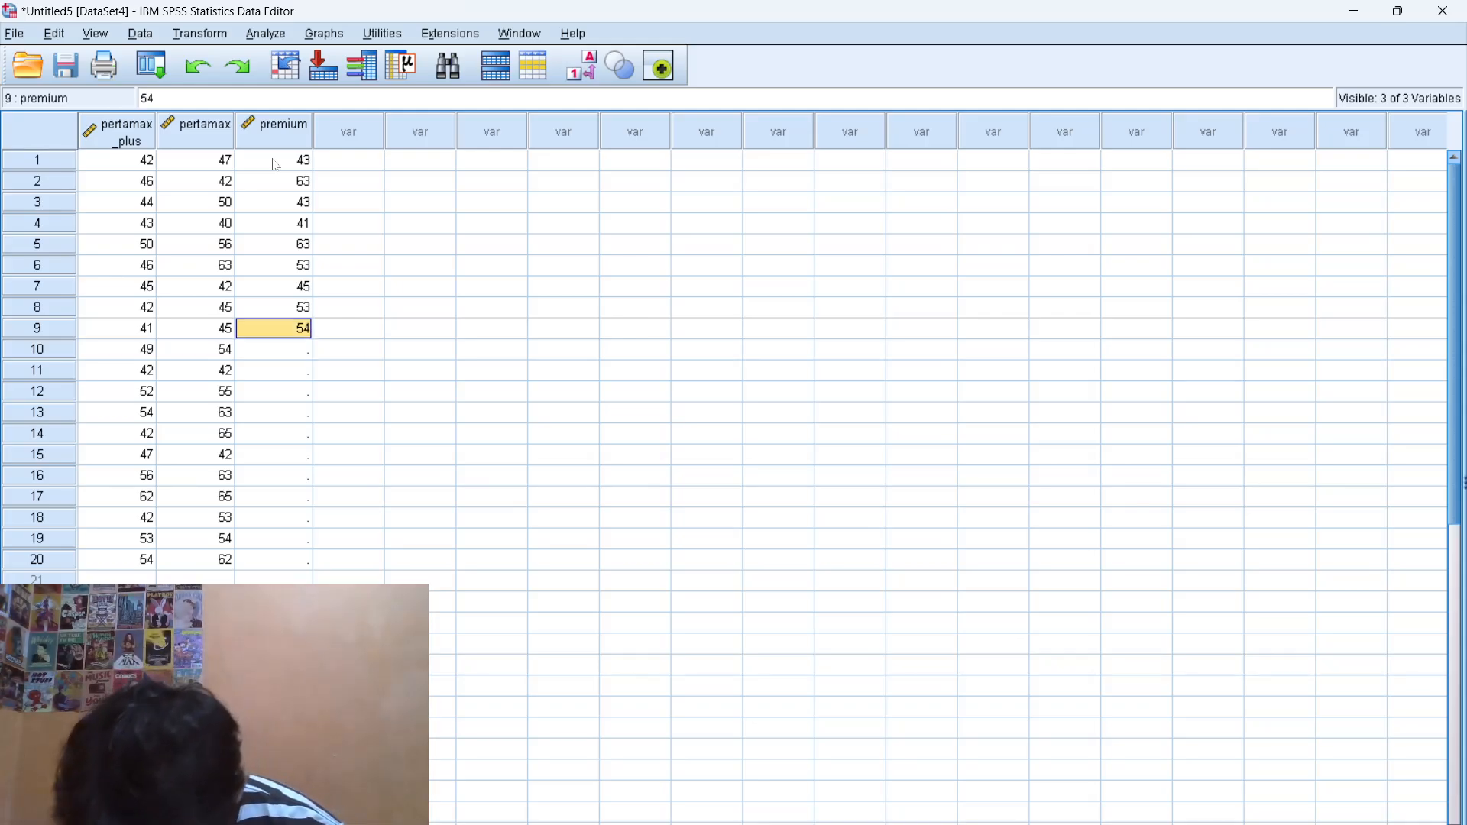
{"action": "key", "text": "Down"}
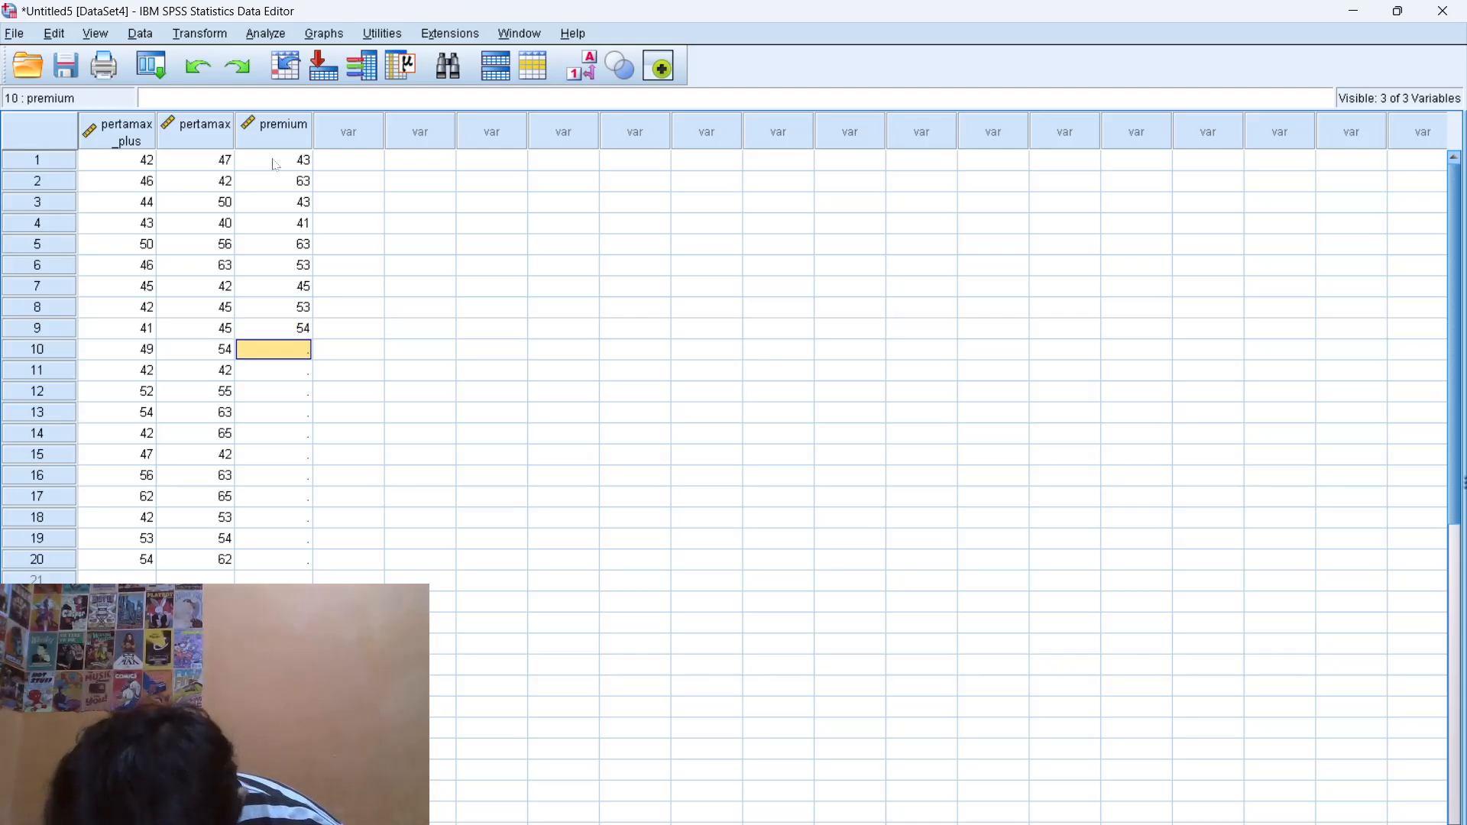
{"action": "type", "text": "52"}
{"action": "key", "text": "Return"}
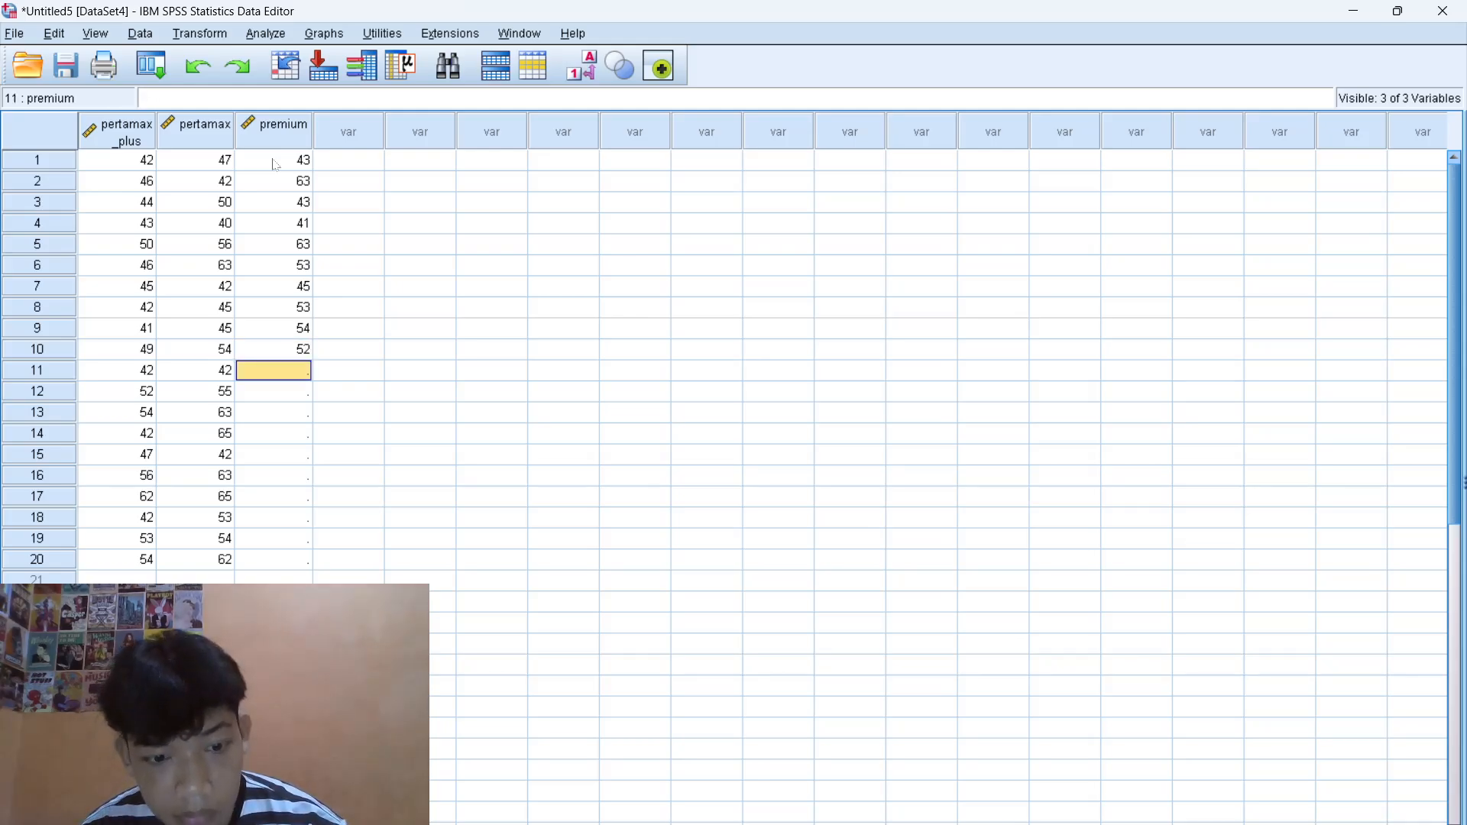
- Enter the premium values 45, 63, 55, 56 and 42 in cases 11 to 15
{"action": "type", "text": "45"}
{"action": "key", "text": "Return"}
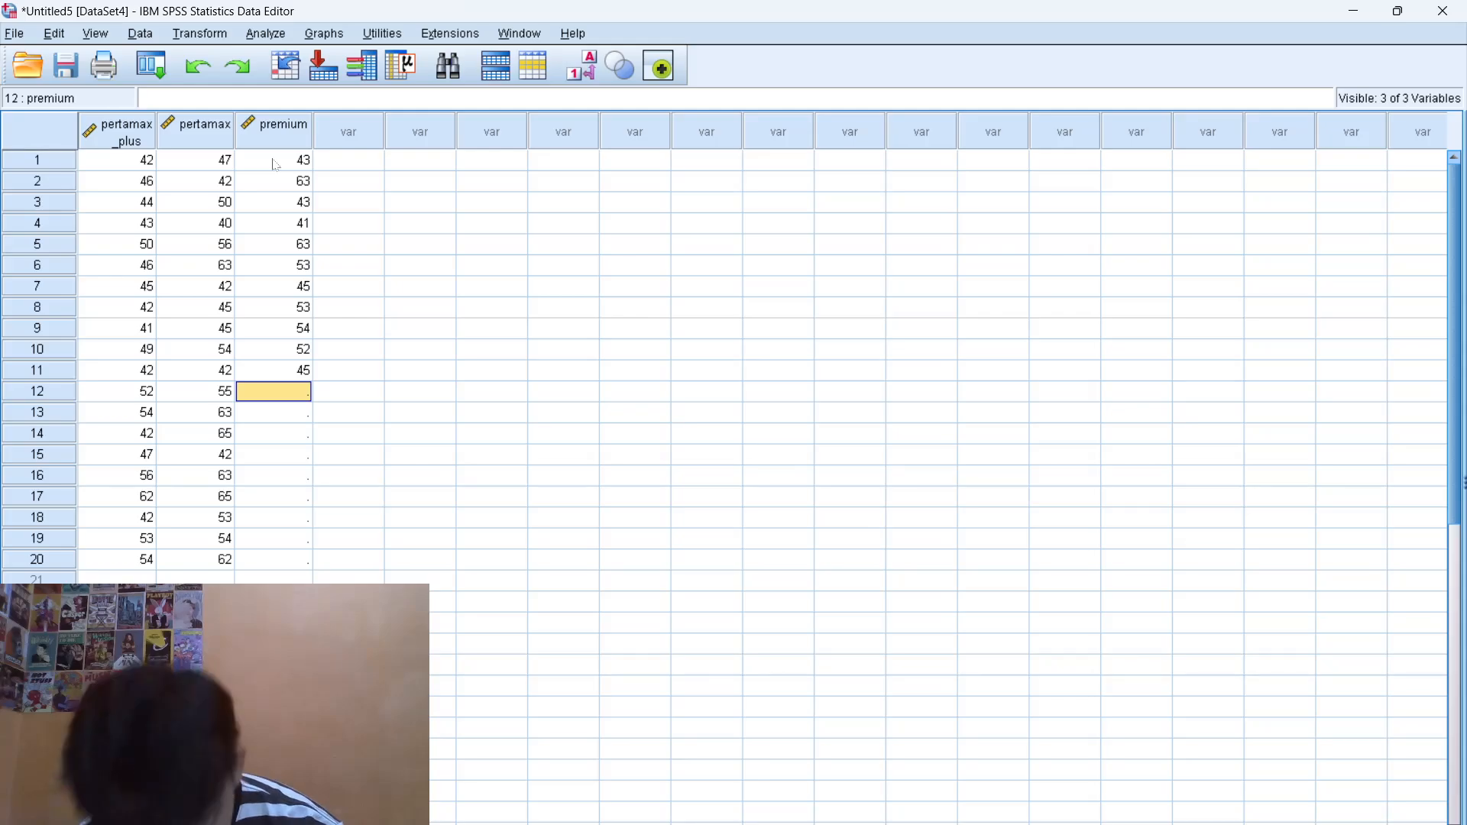
{"action": "type", "text": "63"}
{"action": "key", "text": "Return"}
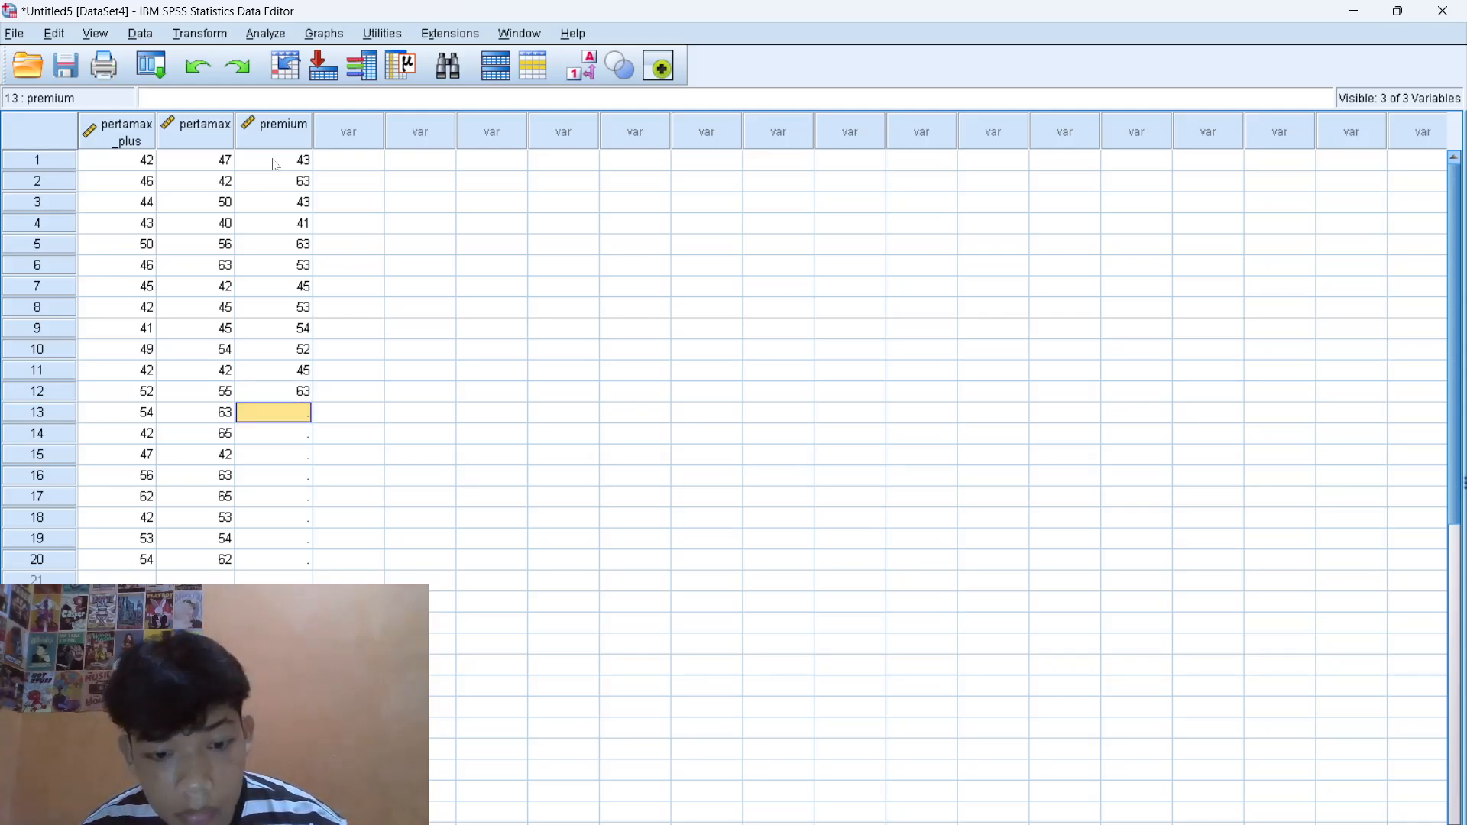
{"action": "type", "text": "55"}
{"action": "key", "text": "Return"}
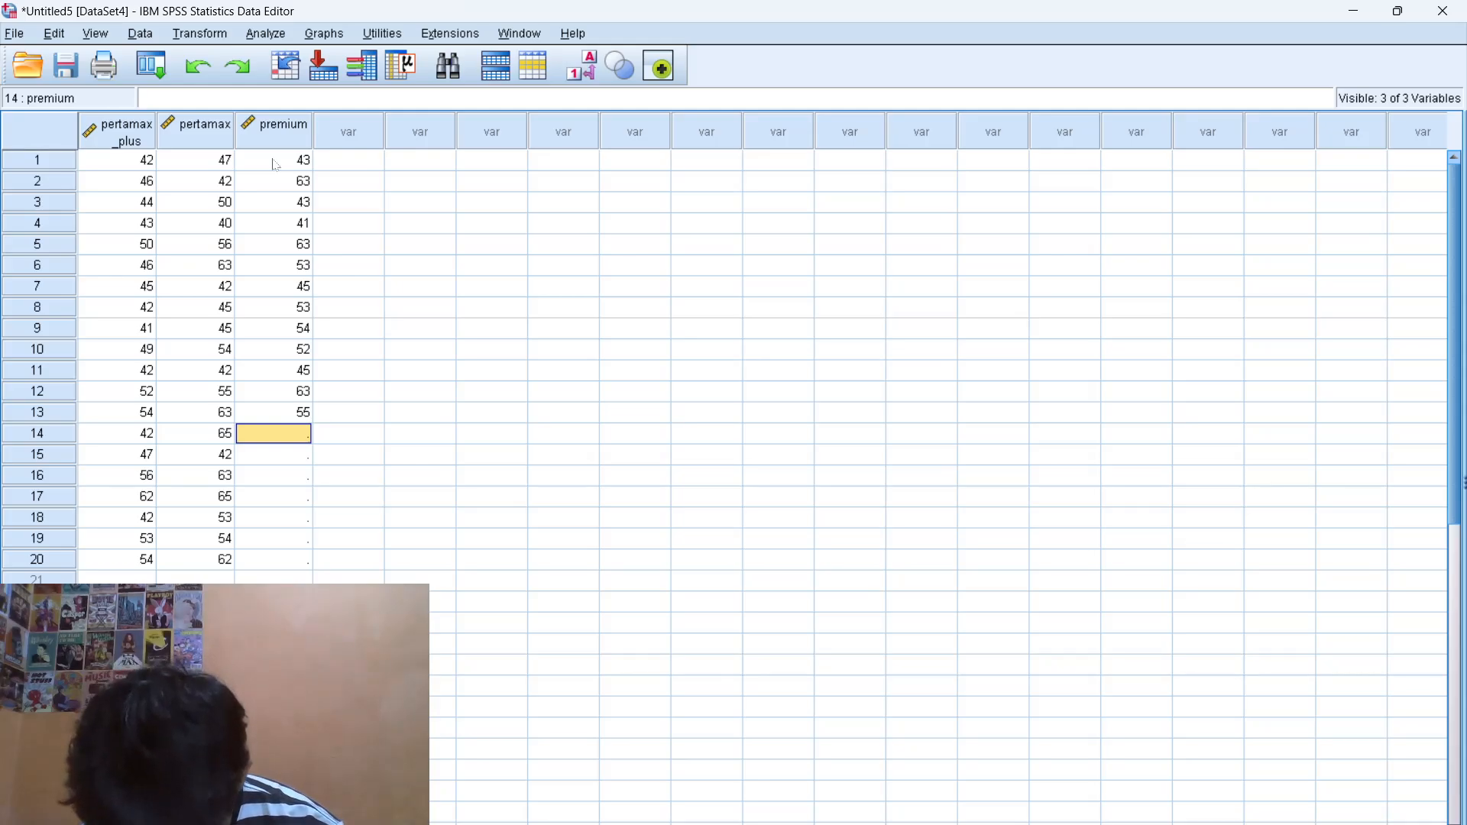
{"action": "type", "text": "56"}
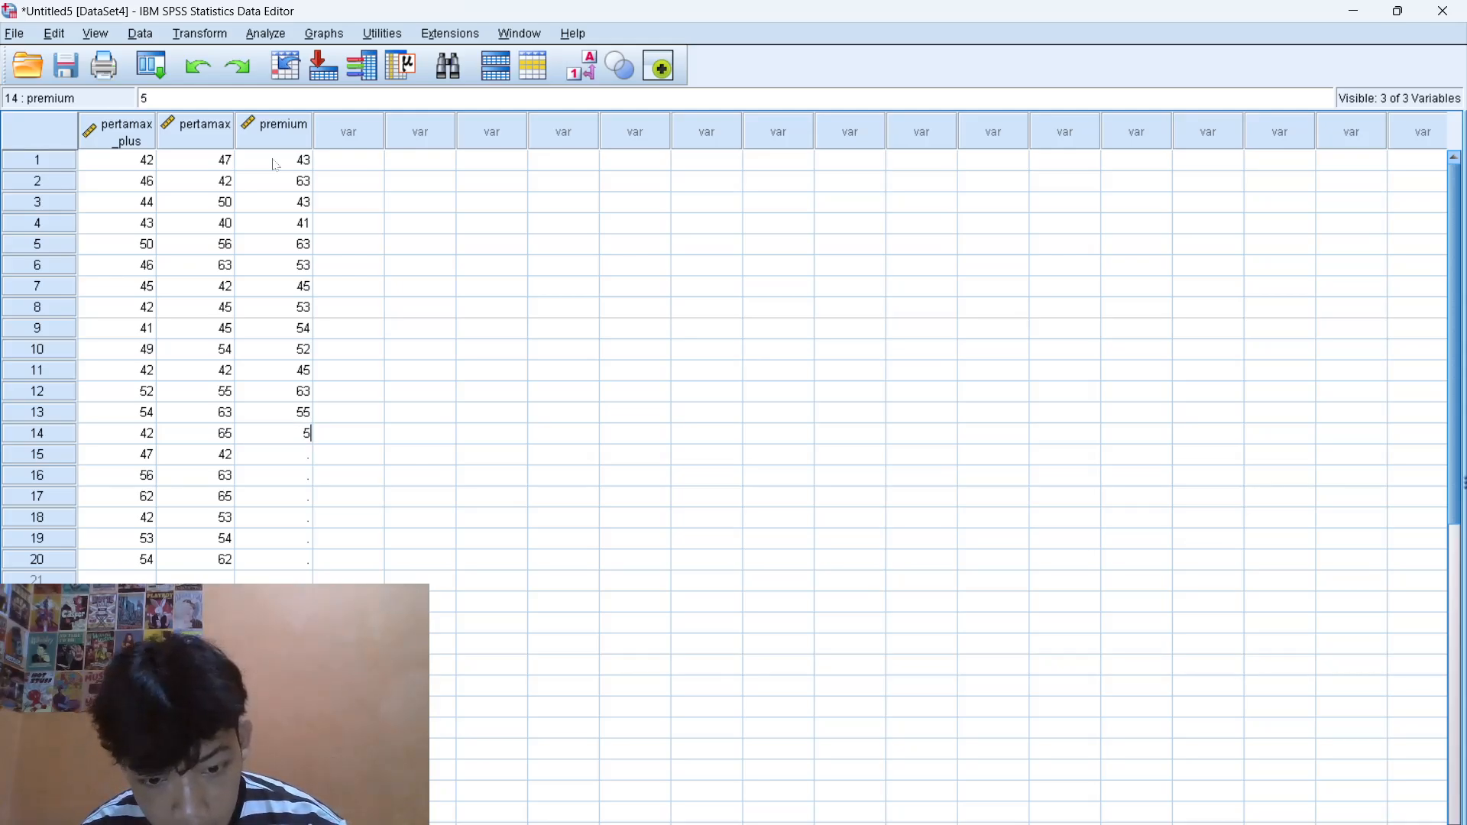
{"action": "key", "text": "Return"}
{"action": "type", "text": "42"}
{"action": "key", "text": "Return"}
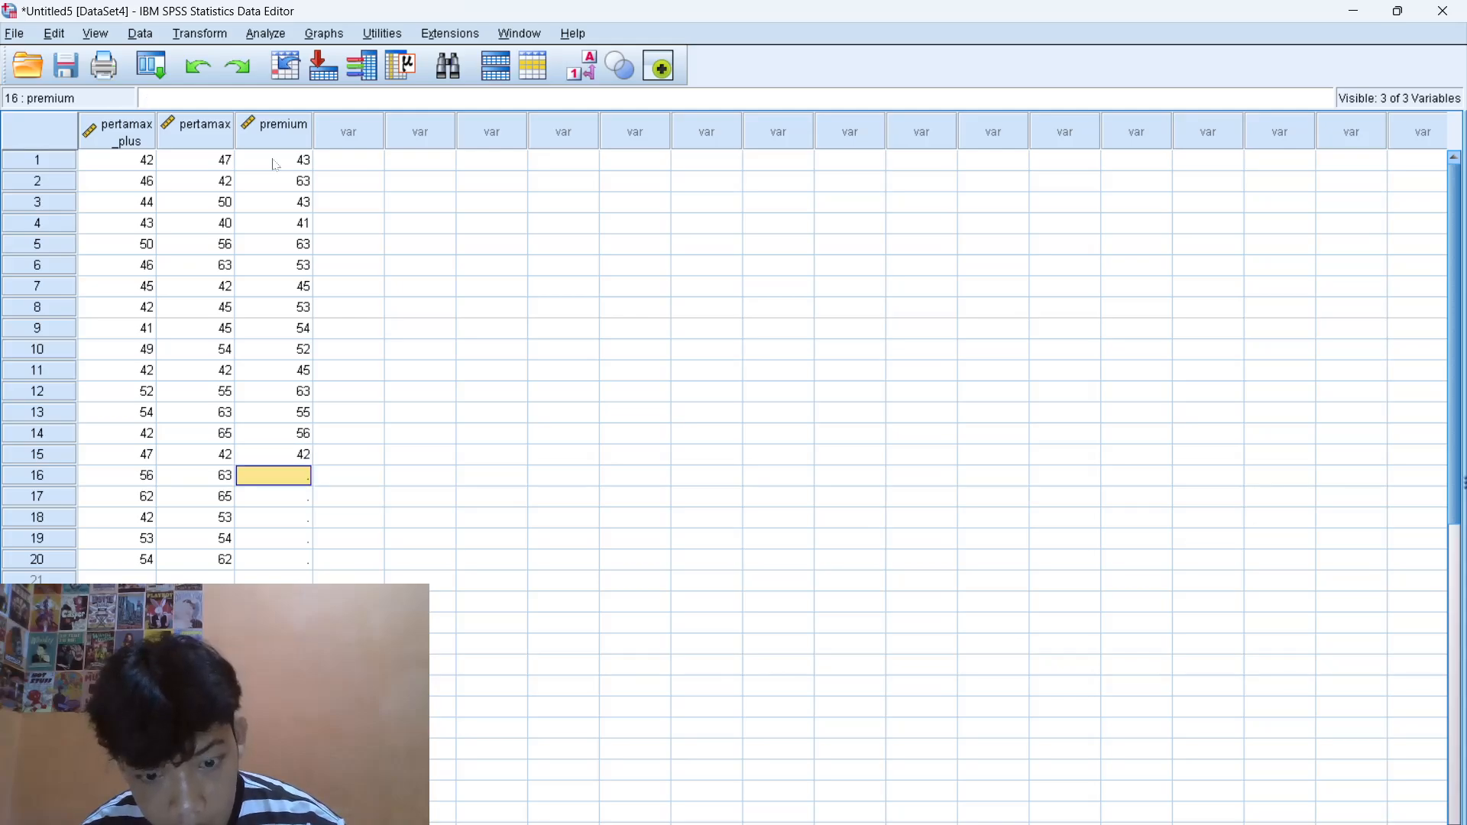
- Enter the premium values 67, 65, 64, 63 and 65 in cases 16 to 20
{"action": "type", "text": "67"}
{"action": "key", "text": "Return"}
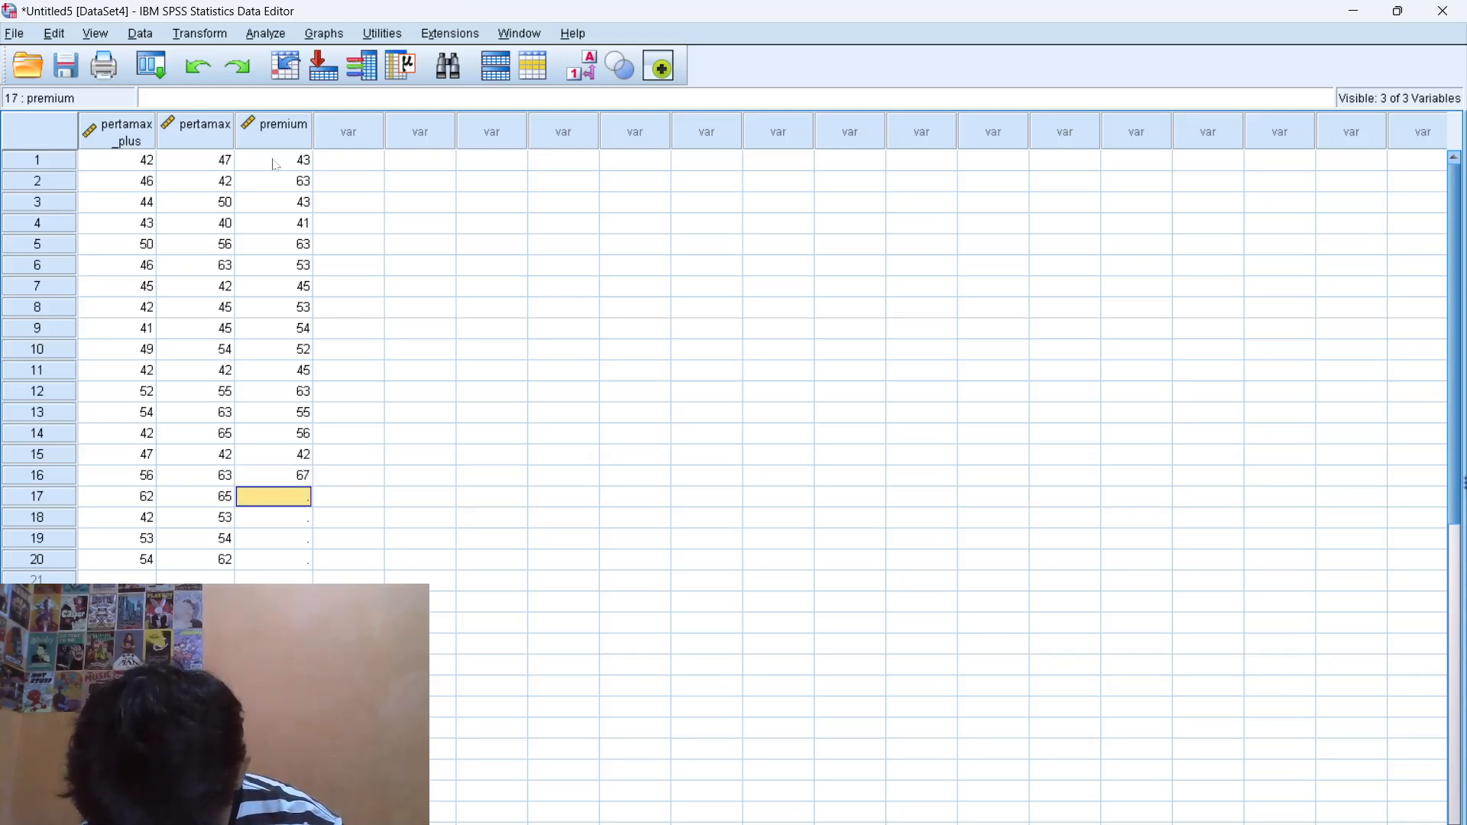
{"action": "type", "text": "65"}
{"action": "key", "text": "Return"}
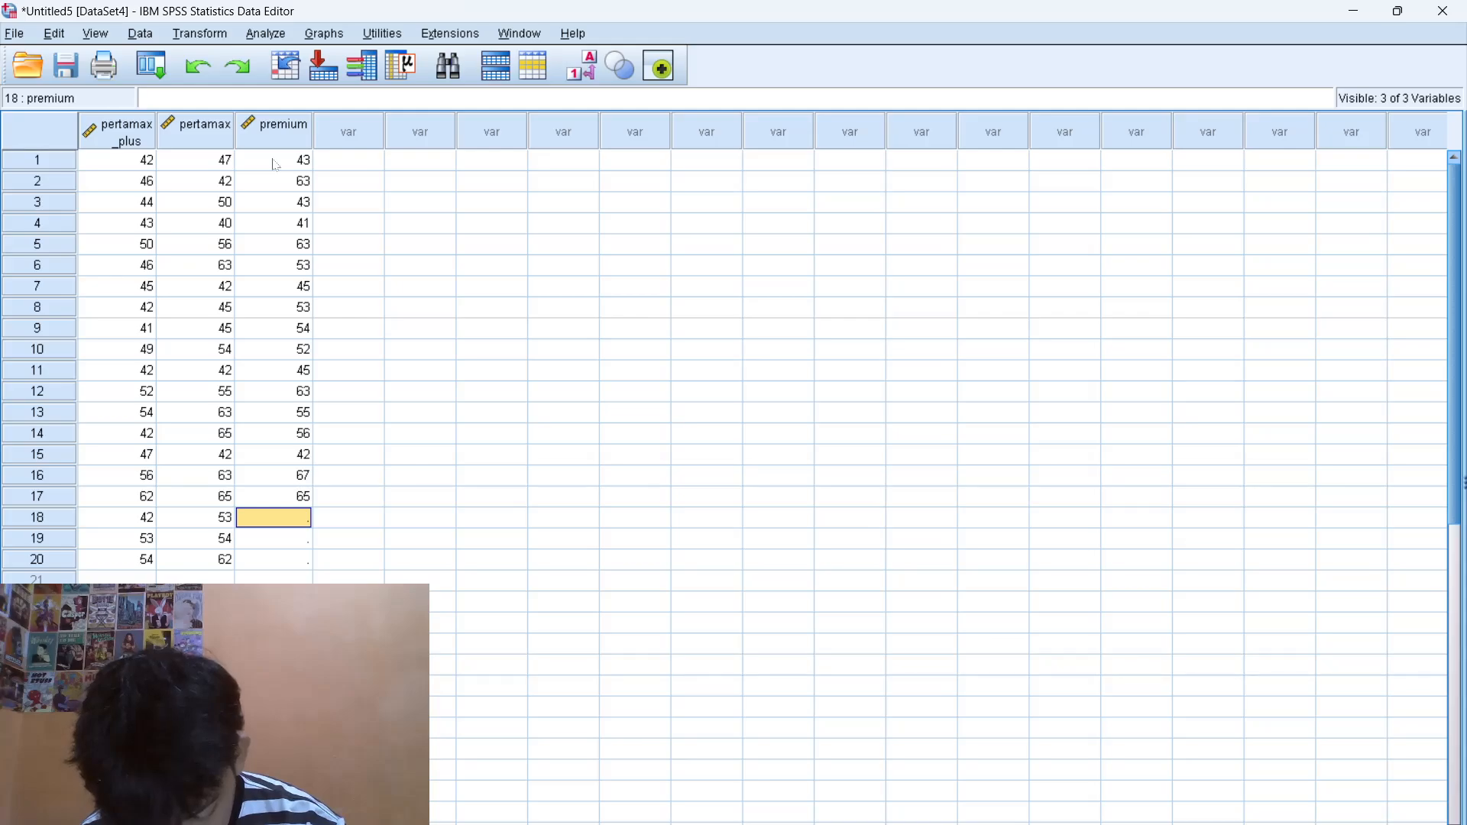
{"action": "type", "text": "64"}
{"action": "key", "text": "Return"}
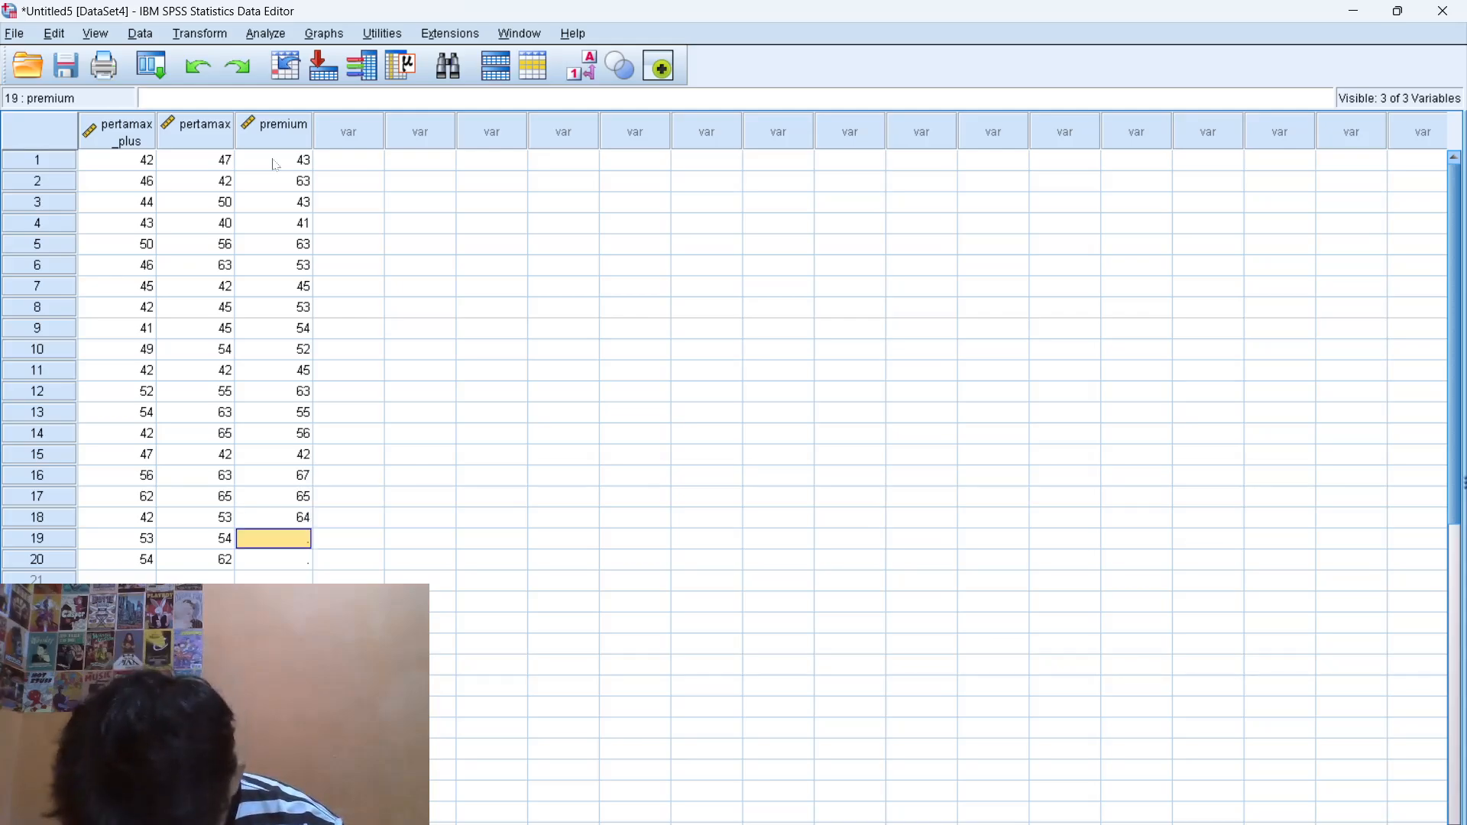
{"action": "type", "text": "63"}
{"action": "key", "text": "Return"}
{"action": "type", "text": "6"}
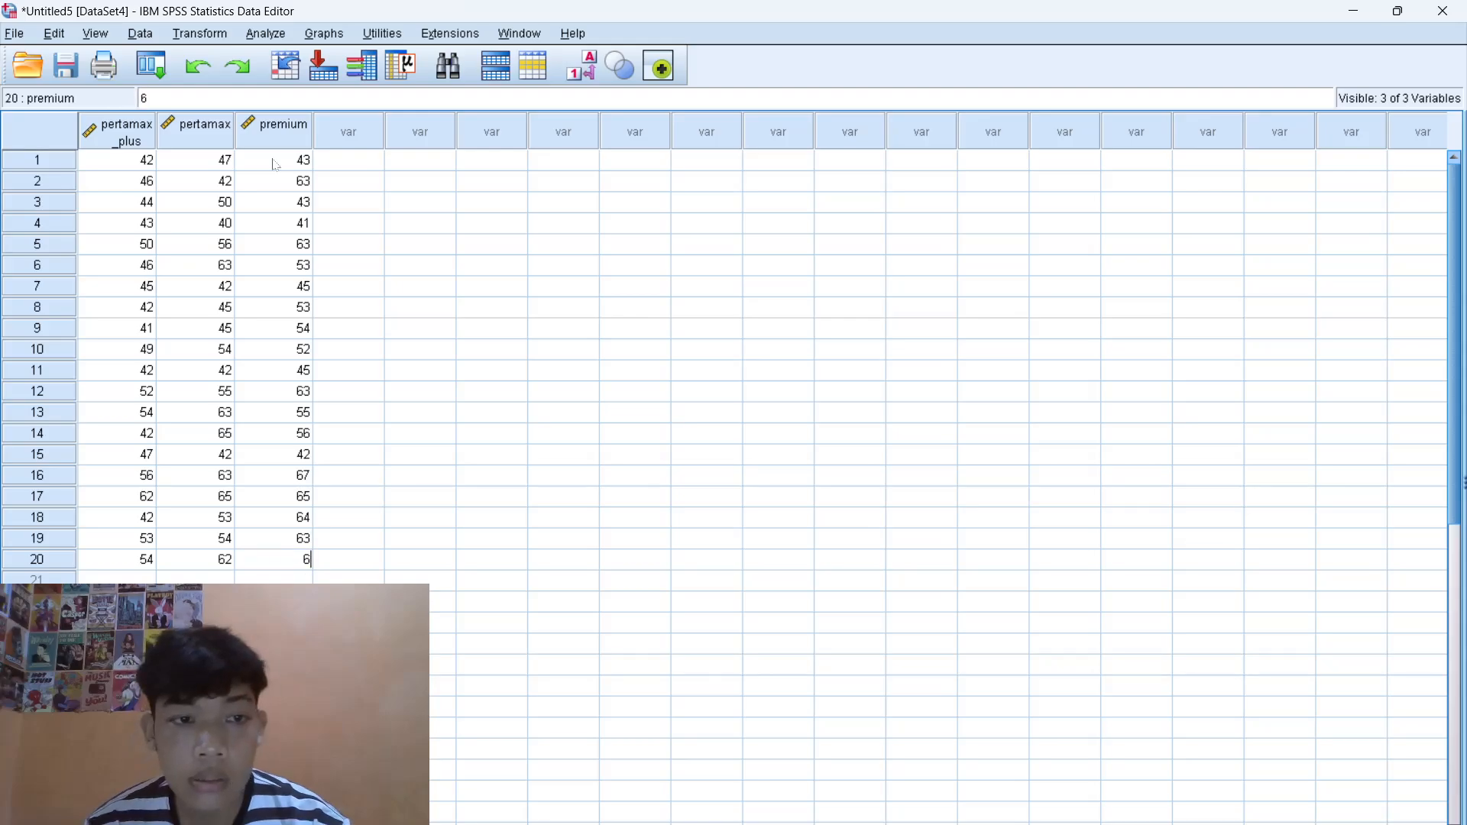
{"action": "type", "text": "5"}
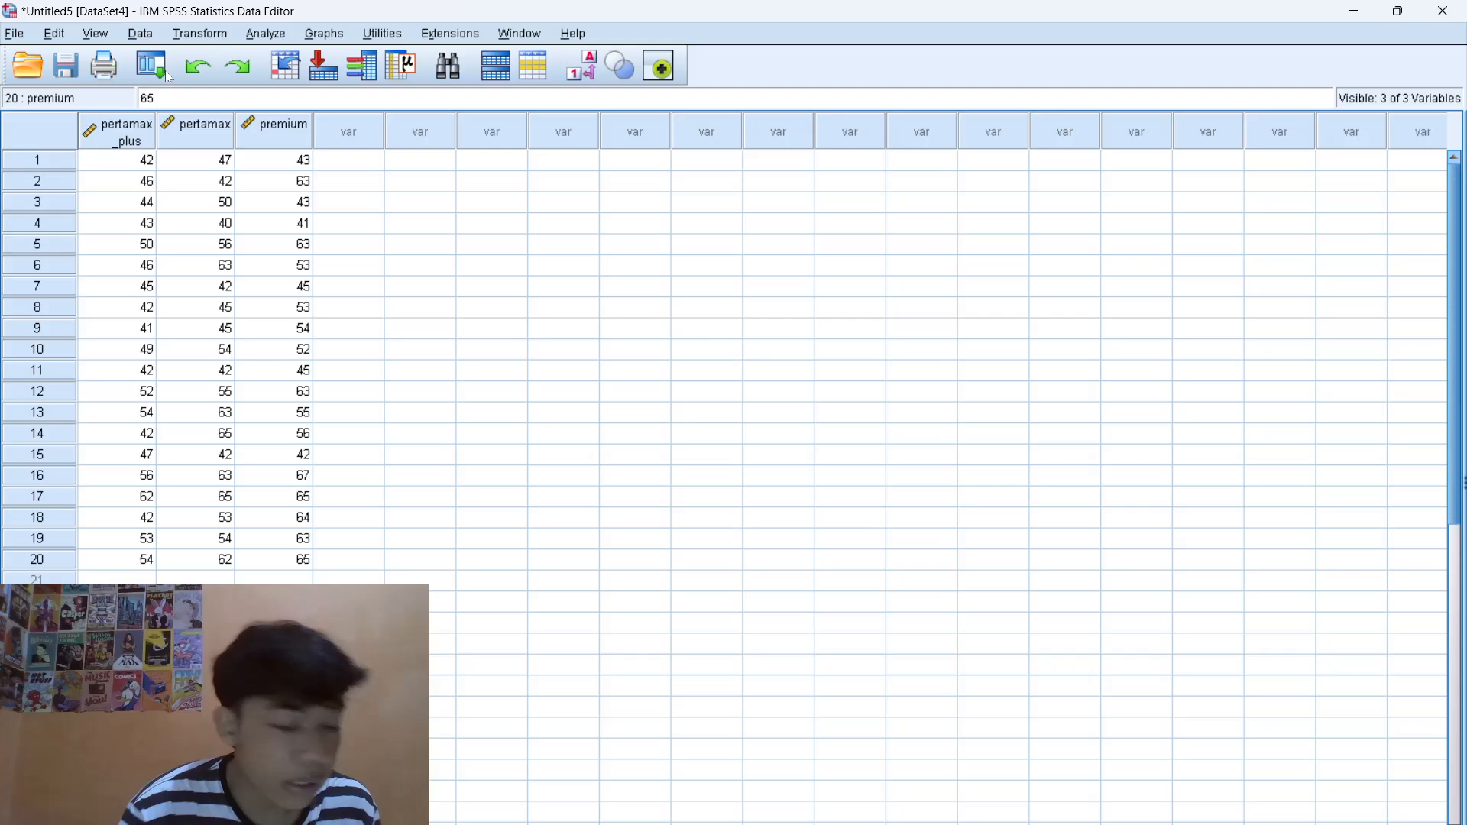
- Open the legacy nonparametric test for K related samples
{"action": "left_click", "coordinate": [264, 33]}
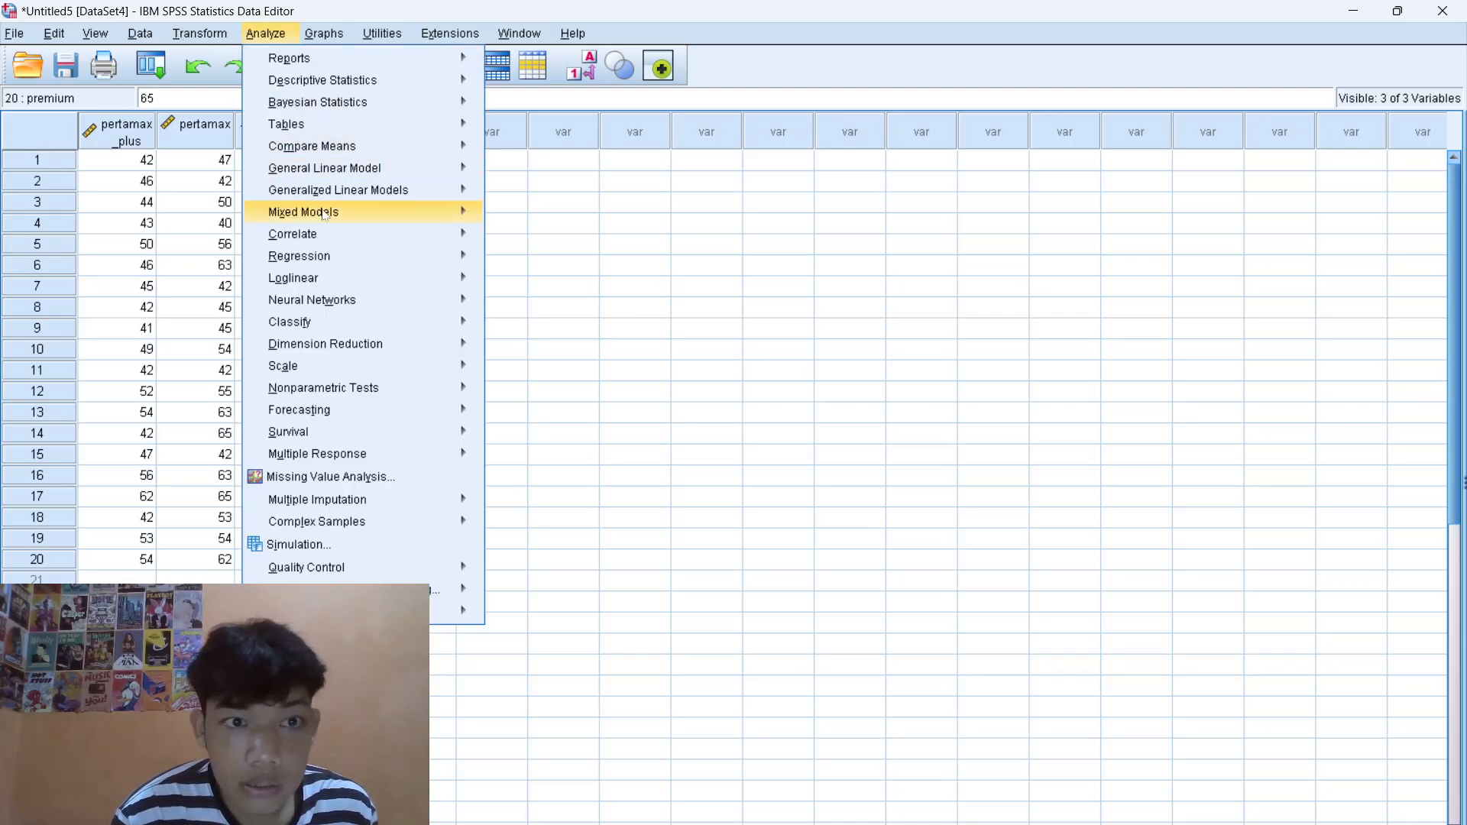
{"action": "mouse_move", "coordinate": [413, 394]}
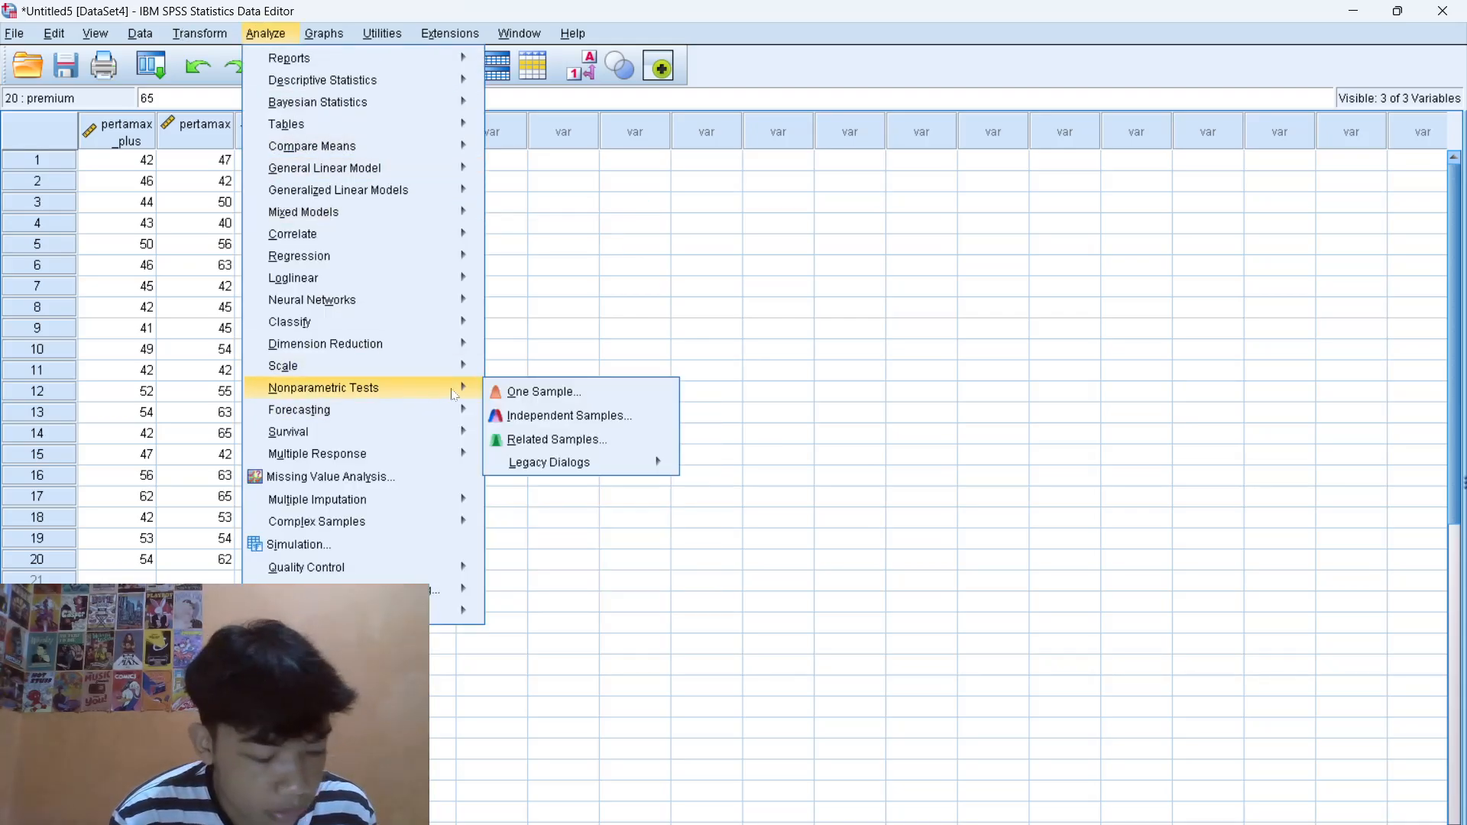
{"action": "mouse_move", "coordinate": [551, 461]}
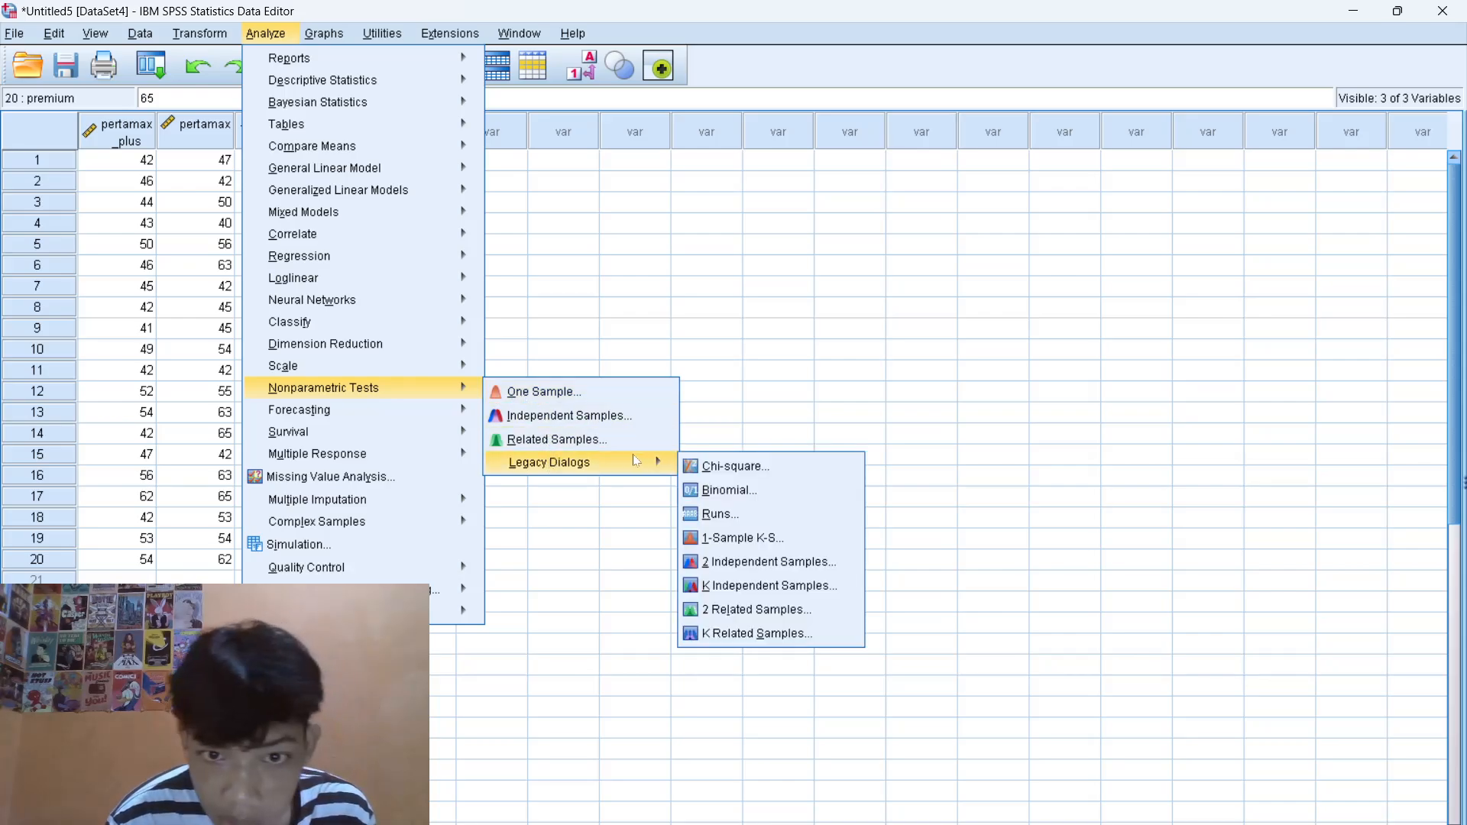
{"action": "left_click", "coordinate": [724, 634]}
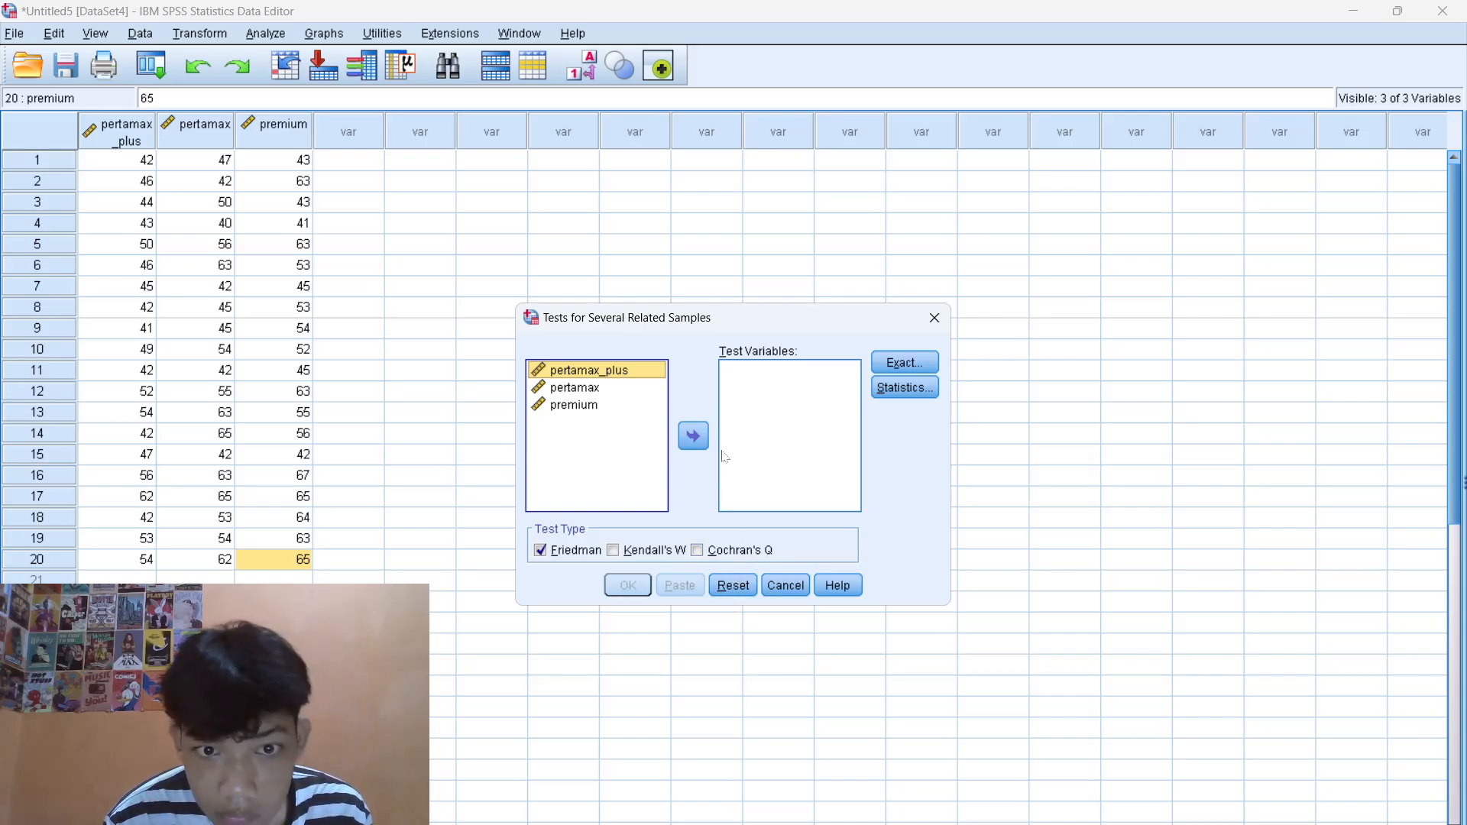
- Add pertamax_plus, pertamax and premium as the test variables for the several related samples test
{"action": "left_click", "coordinate": [694, 436]}
{"action": "left_click", "coordinate": [695, 436]}
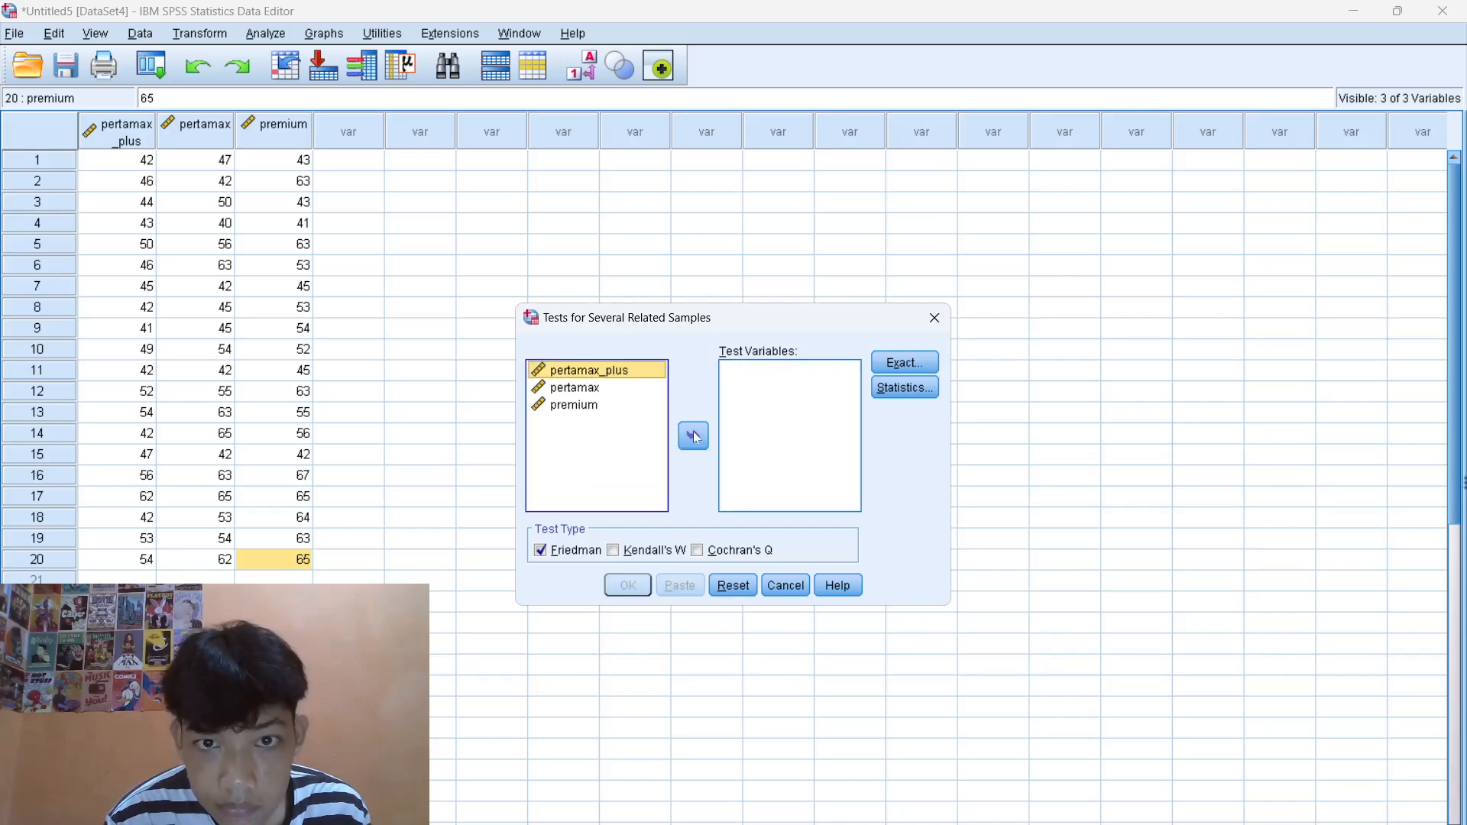
{"action": "left_click", "coordinate": [695, 436]}
{"action": "left_click", "coordinate": [622, 374]}
{"action": "left_click", "coordinate": [691, 438]}
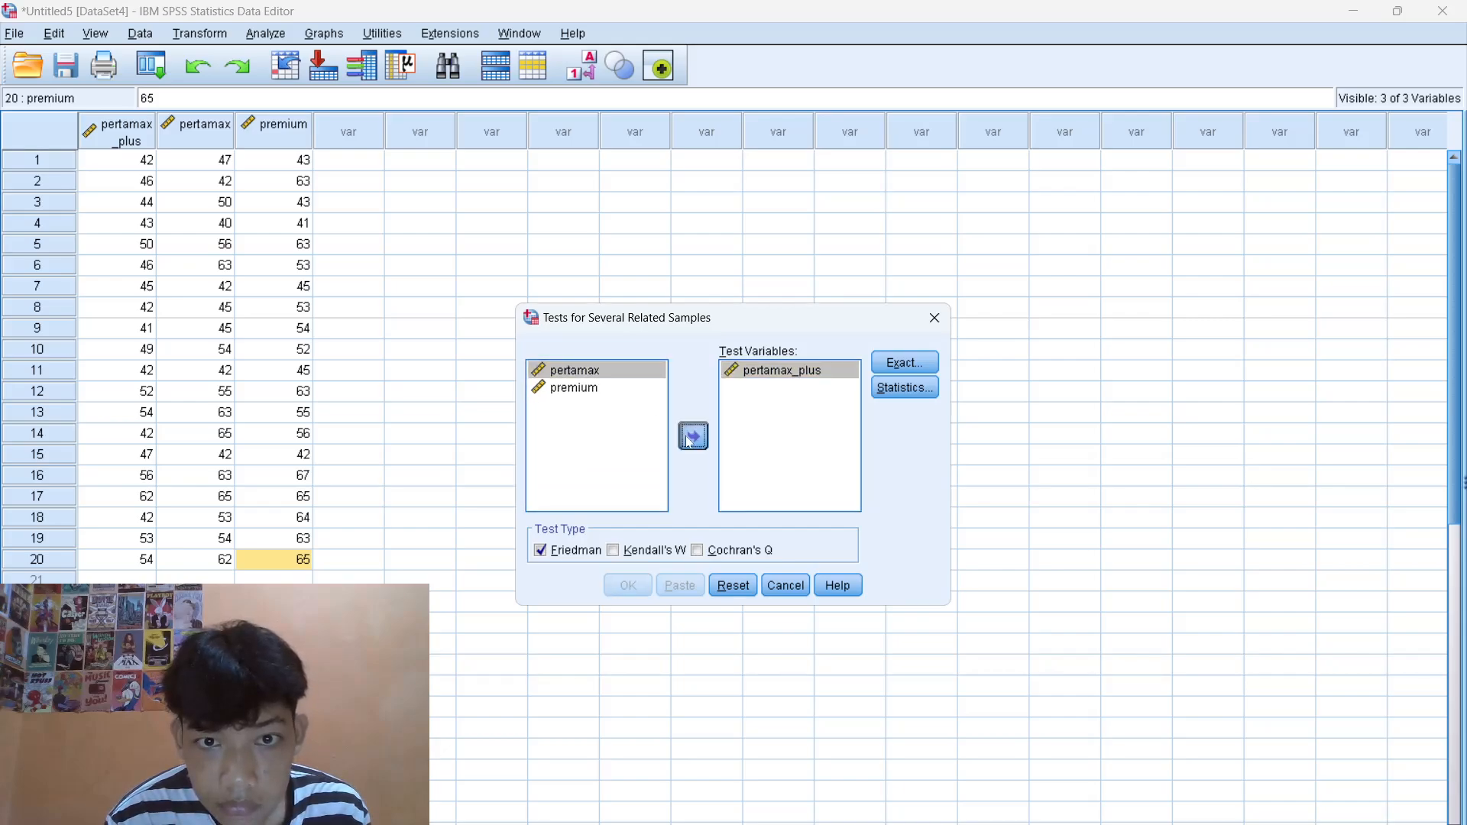
{"action": "left_click", "coordinate": [573, 387]}
{"action": "left_click", "coordinate": [693, 436]}
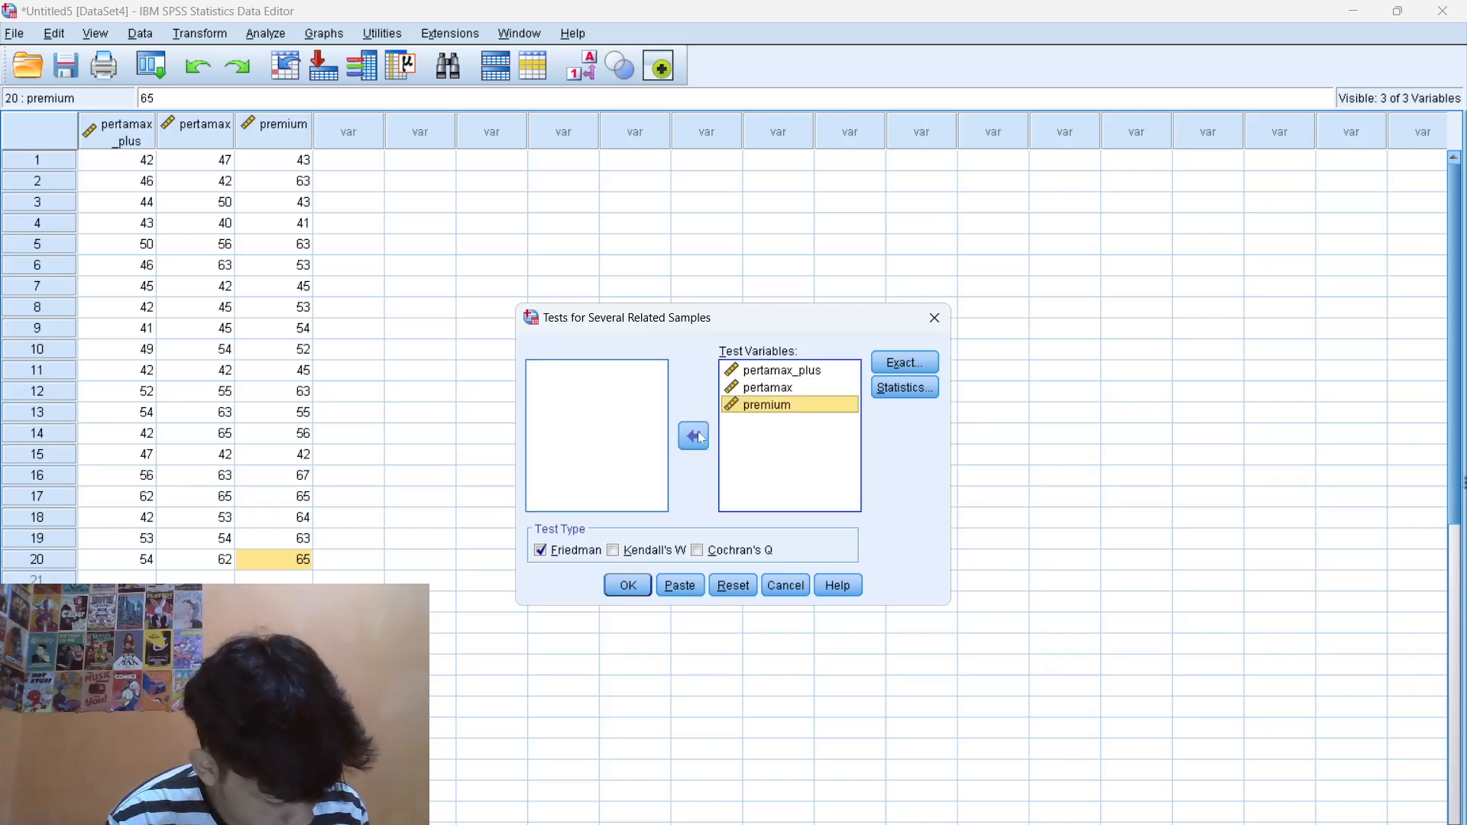
- Run the Friedman test and examine its Ranks and Test Statistics tables in the output
{"action": "left_click", "coordinate": [640, 587]}
{"action": "scroll", "coordinate": [649, 581], "scroll_direction": "down", "scroll_amount": 1}
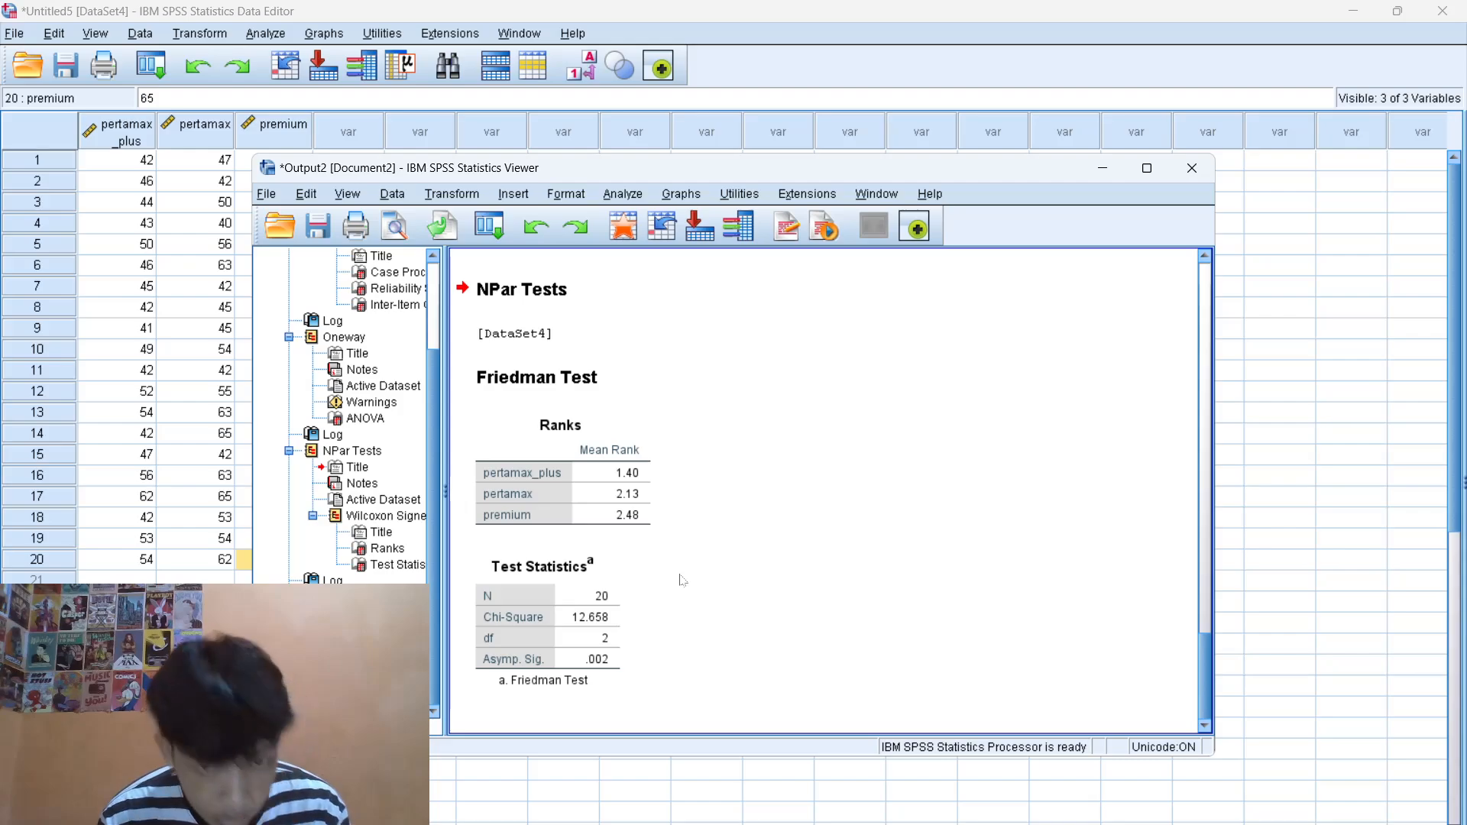
{"action": "left_click", "coordinate": [601, 591]}
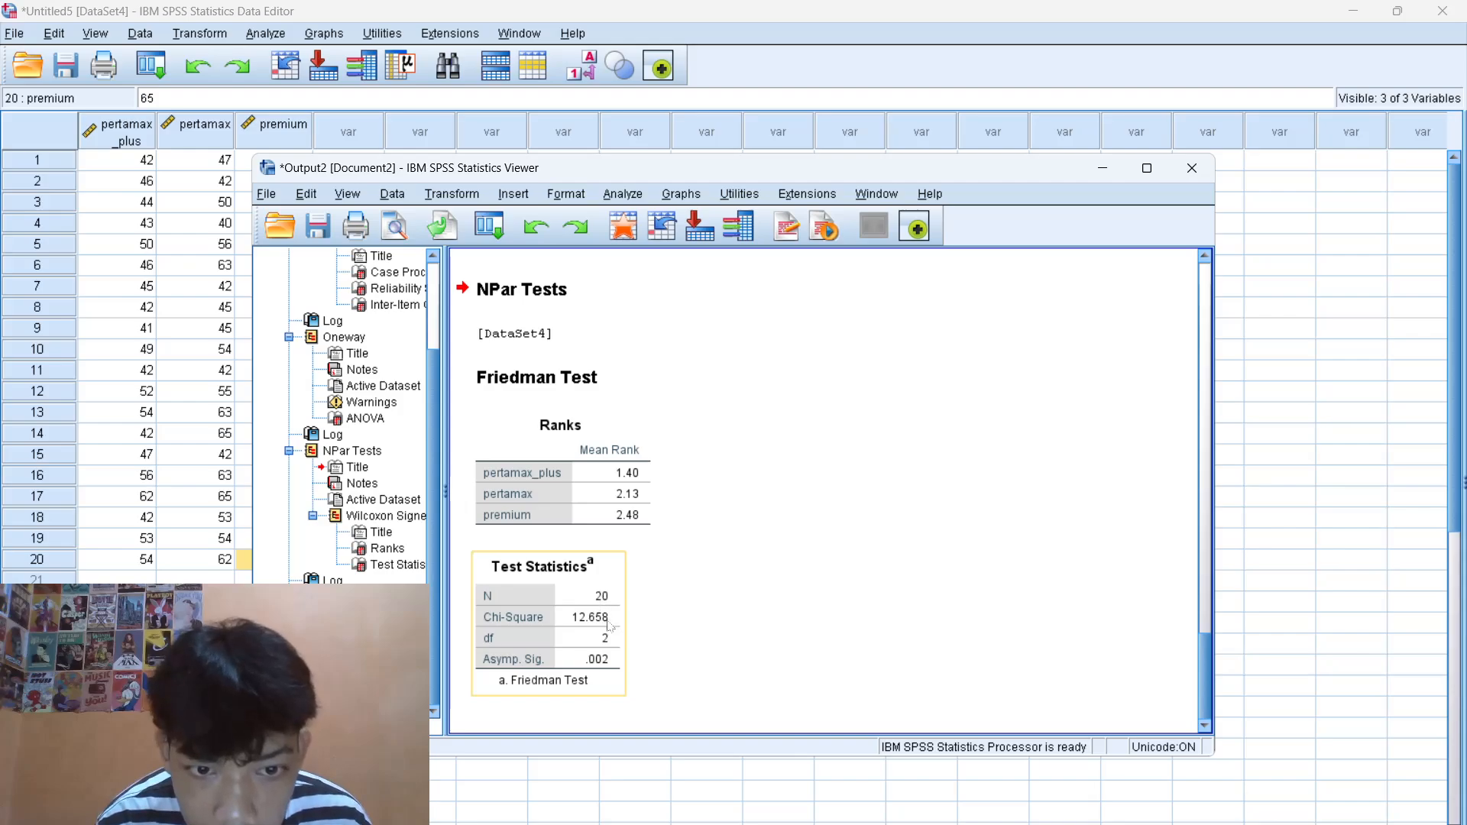
{"action": "left_click", "coordinate": [639, 613]}
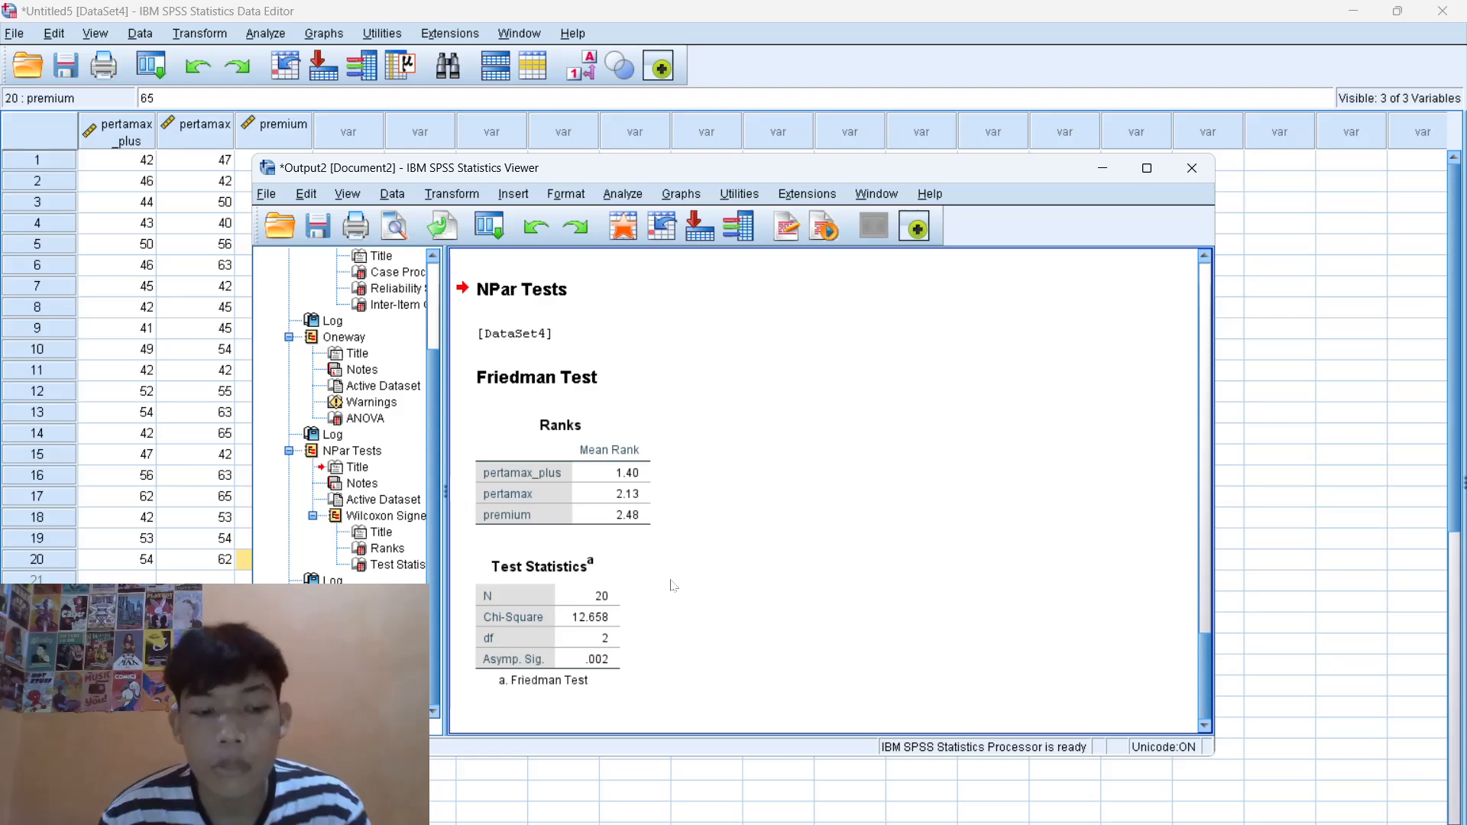
- Switch from the Friedman test output to another open window
{"action": "key", "text": "alt+Tab"}
{"action": "key", "text": "alt+Tab"}
{"action": "key", "text": "alt+Tab"}
{"action": "key", "text": "alt+Tab"}
{"action": "key", "text": "alt+Tab"}
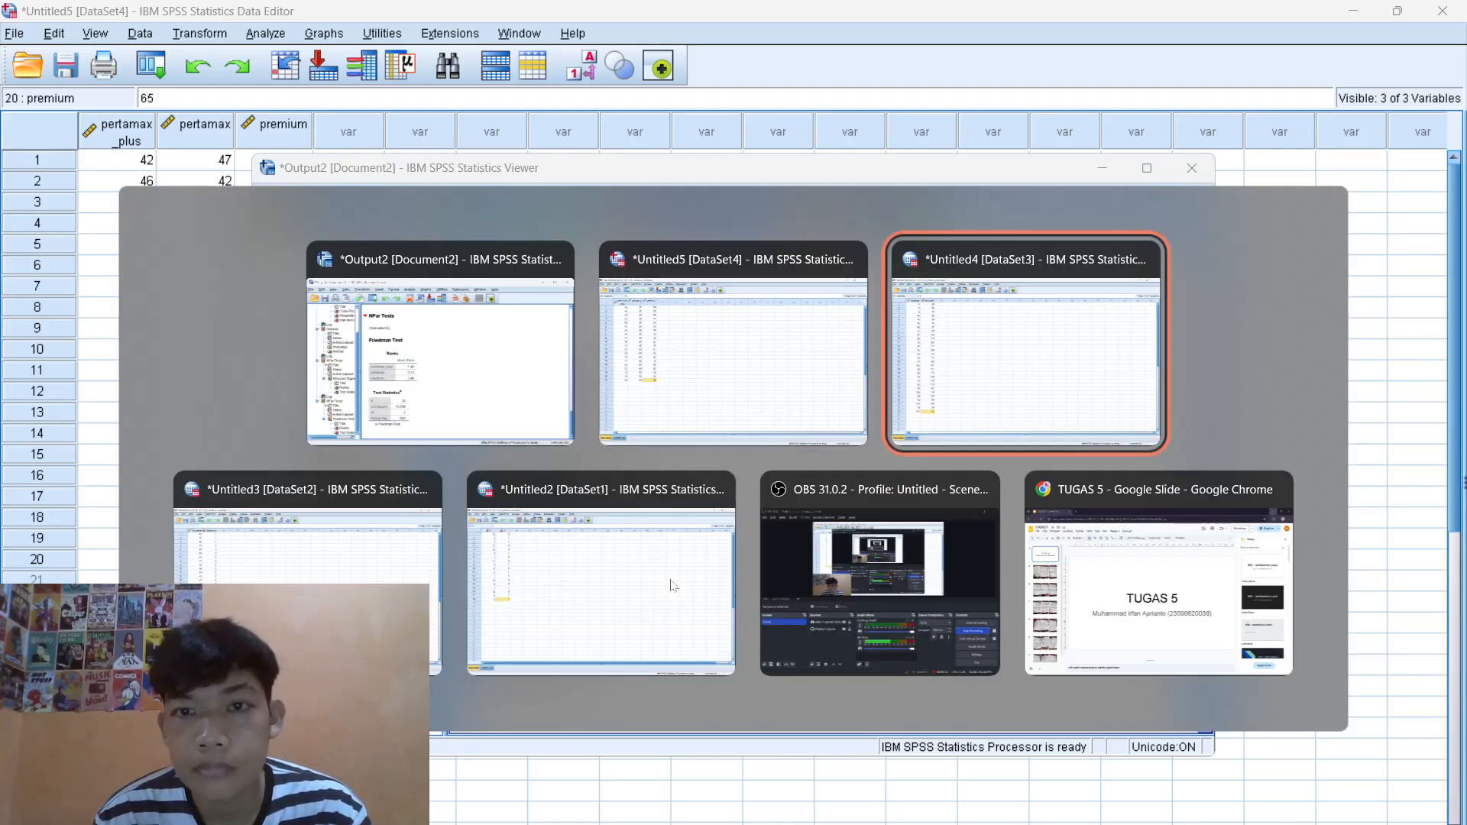